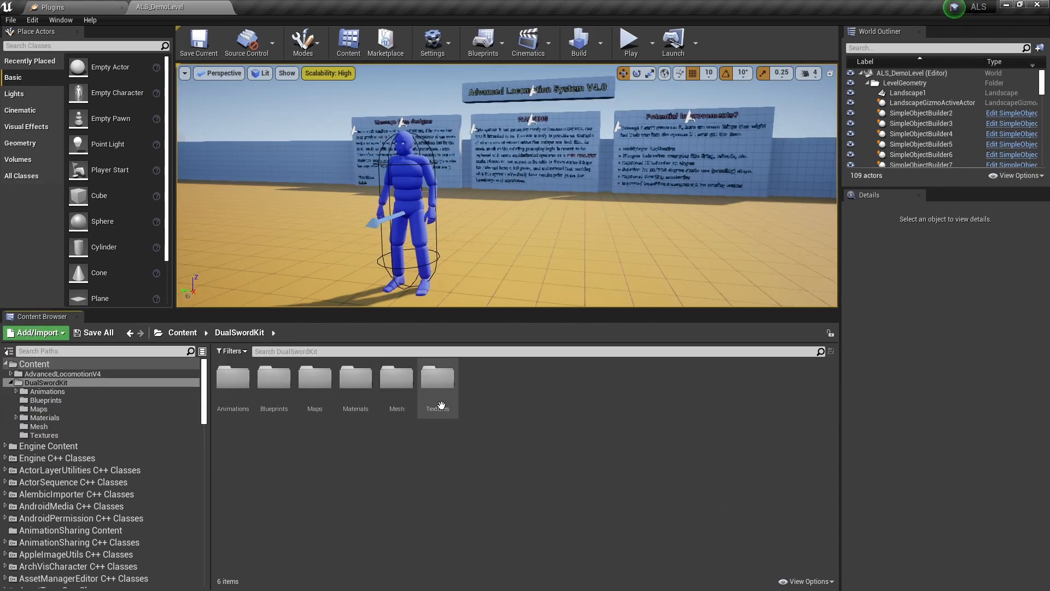
Step: Select a rig for UE4_Mannequin_Skeleton in DualSwordKit's Mesh folder and retarget its animation data to ALS_Mannequin_Skeleton
{"action": "double_click", "coordinate": [403, 389]}
{"action": "left_click", "coordinate": [359, 379]}
{"action": "right_click", "coordinate": [362, 381]}
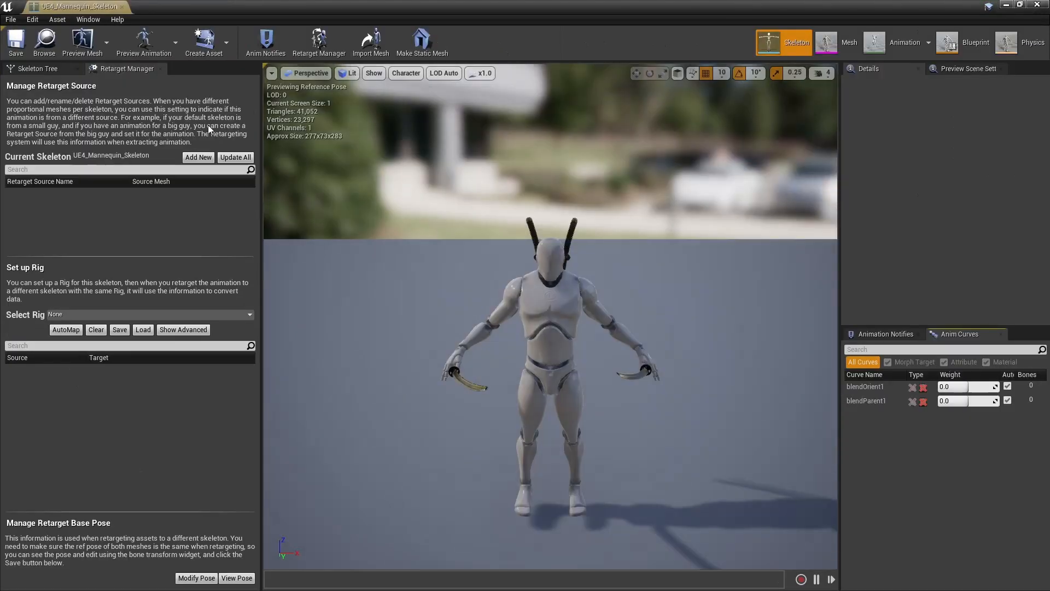
{"action": "left_click", "coordinate": [106, 312]}
{"action": "left_click", "coordinate": [71, 340]}
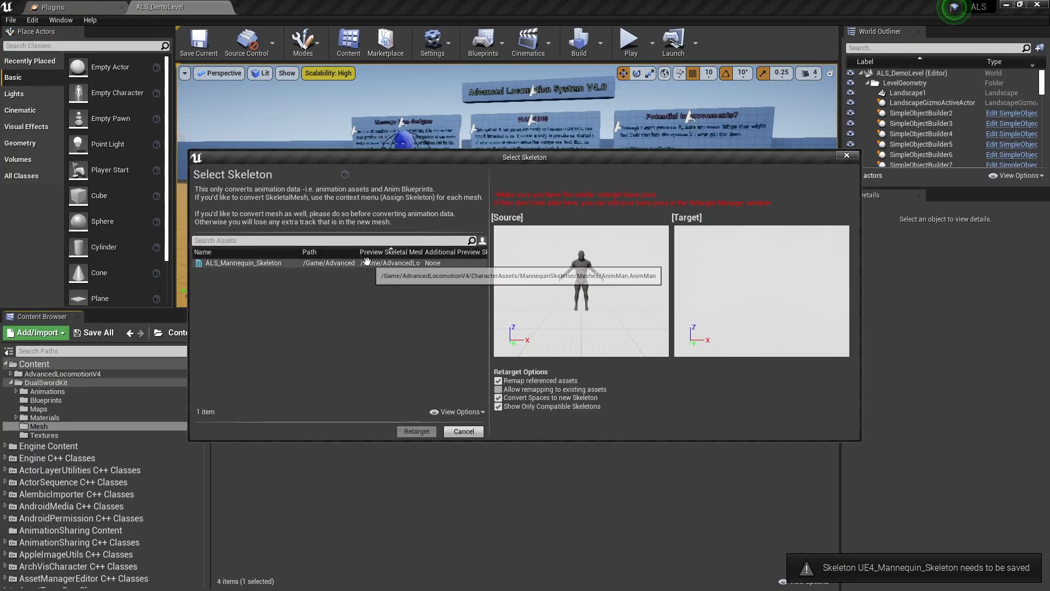
{"action": "left_click", "coordinate": [417, 429]}
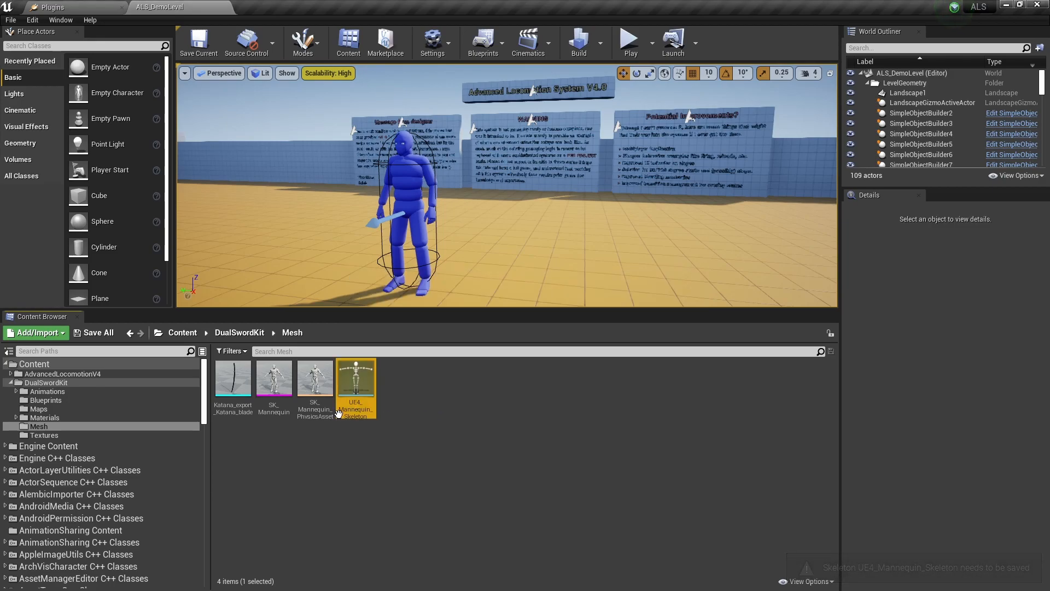
Step: Preview one of the retargeted animations in DualSwordKit's Animations folder, checking it in the viewport, and close it
{"action": "left_click", "coordinate": [47, 391]}
{"action": "scroll", "coordinate": [397, 492], "scroll_direction": "down", "scroll_amount": 1}
{"action": "scroll", "coordinate": [398, 521], "scroll_direction": "up", "scroll_amount": 1}
{"action": "double_click", "coordinate": [315, 383]}
{"action": "left_click_drag", "start_coordinate": [563, 268], "coordinate": [828, 268]}
{"action": "left_click", "coordinate": [122, 7]}
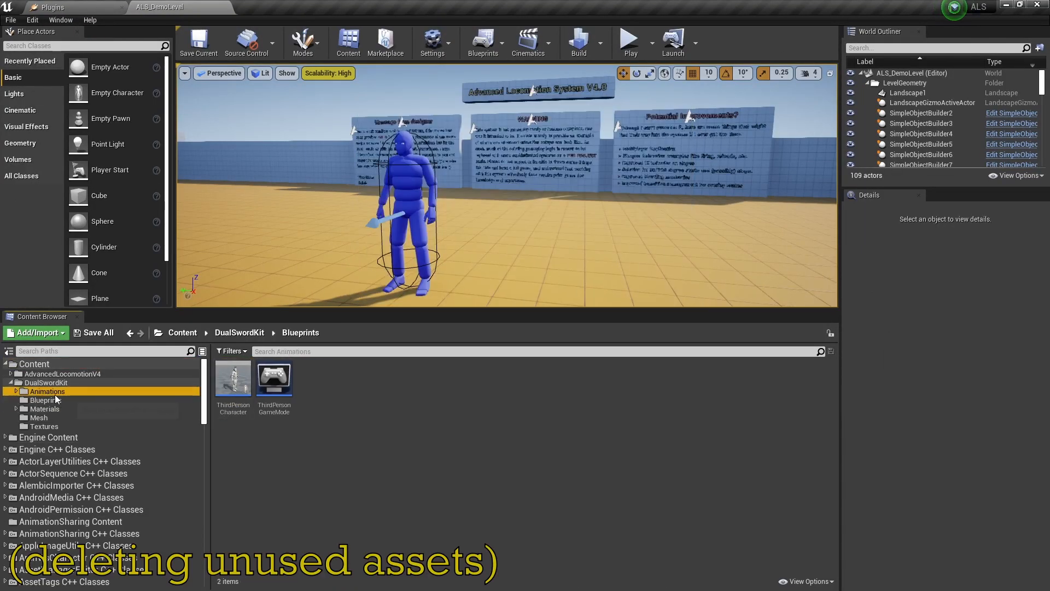
Step: Delete the unused AnimBp folder and the Blueprints folder with its ThirdPersonCharacter and ThirdPersonGameMode assets from DualSwordKit
{"action": "left_click", "coordinate": [29, 392]}
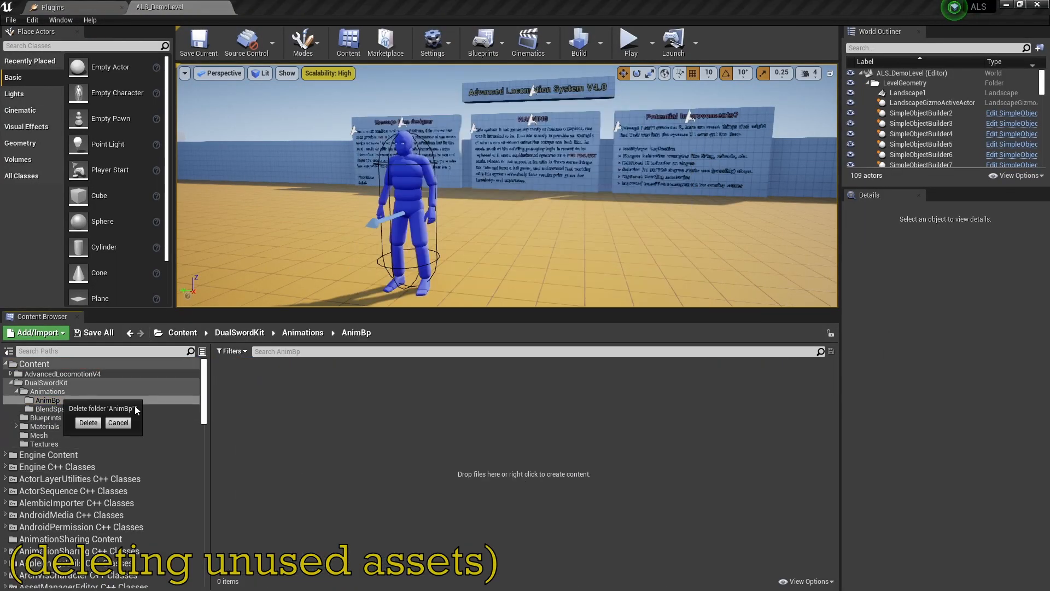
{"action": "left_click", "coordinate": [55, 417]}
{"action": "left_click", "coordinate": [46, 409]}
{"action": "left_click", "coordinate": [245, 388]}
{"action": "key", "text": "Delete"}
{"action": "left_click", "coordinate": [614, 473]}
{"action": "left_click_drag", "start_coordinate": [319, 402], "coordinate": [237, 383]}
{"action": "key", "text": "Delete"}
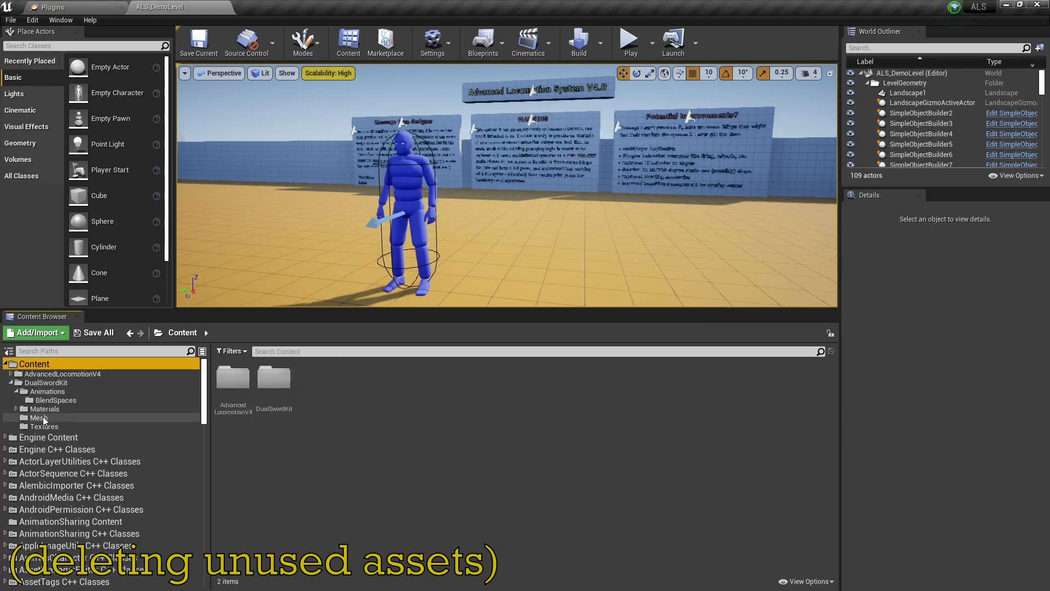
Step: Delete the unused mannequin mesh, physics asset and skeleton from DualSwordKit's Mesh folder
{"action": "left_click", "coordinate": [38, 418]}
{"action": "left_click", "coordinate": [274, 383]}
{"action": "key", "text": "Delete"}
{"action": "left_click", "coordinate": [629, 475]}
{"action": "left_click", "coordinate": [353, 383], "text": "shift"}
{"action": "key", "text": "Delete"}
{"action": "left_click", "coordinate": [460, 469]}
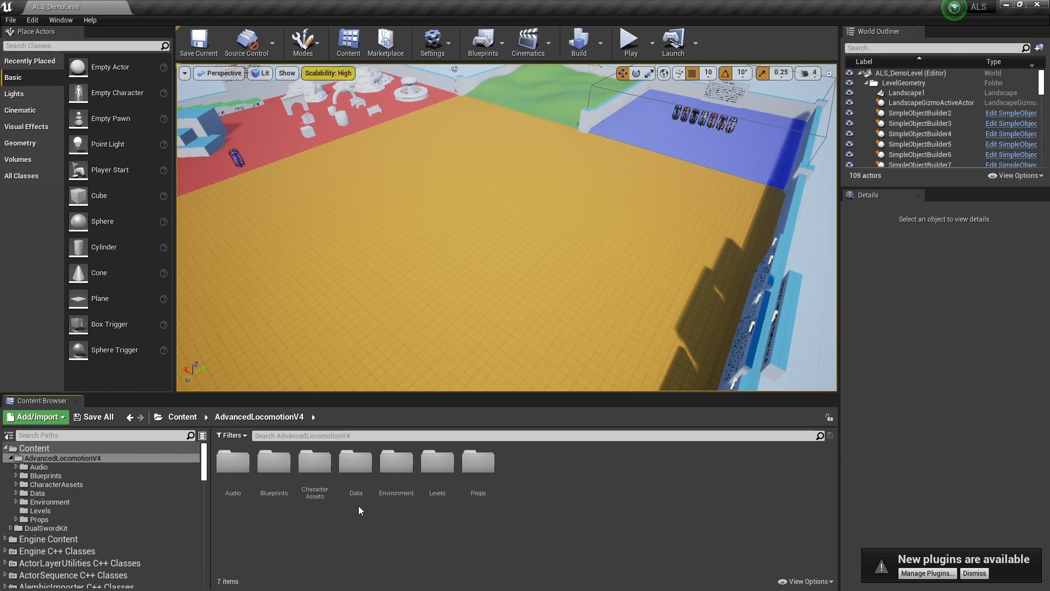
Step: Add an enumerator named DualSword to the ALS_OverlayState enum in AdvancedLocomotionV4's Data/Enums folder and close the enum
{"action": "double_click", "coordinate": [356, 470]}
{"action": "double_click", "coordinate": [315, 471]}
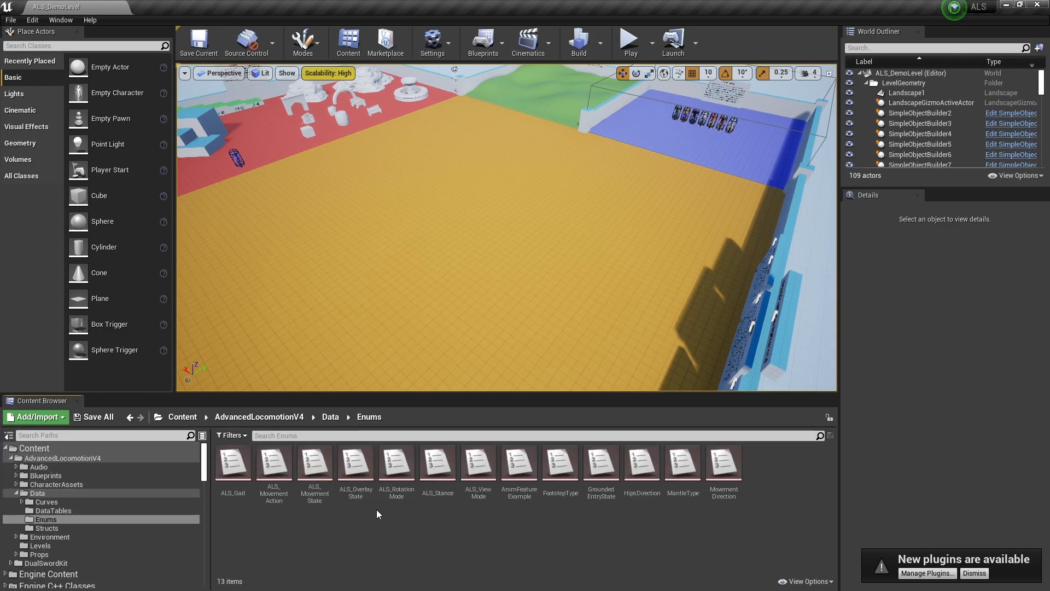
{"action": "double_click", "coordinate": [355, 470]}
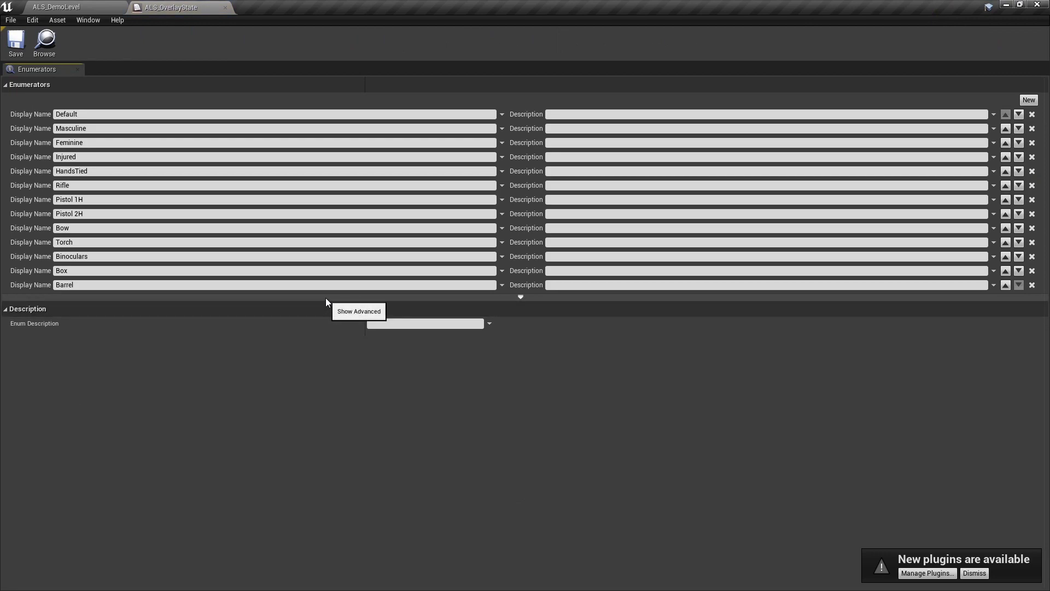
{"action": "left_click", "coordinate": [1028, 100]}
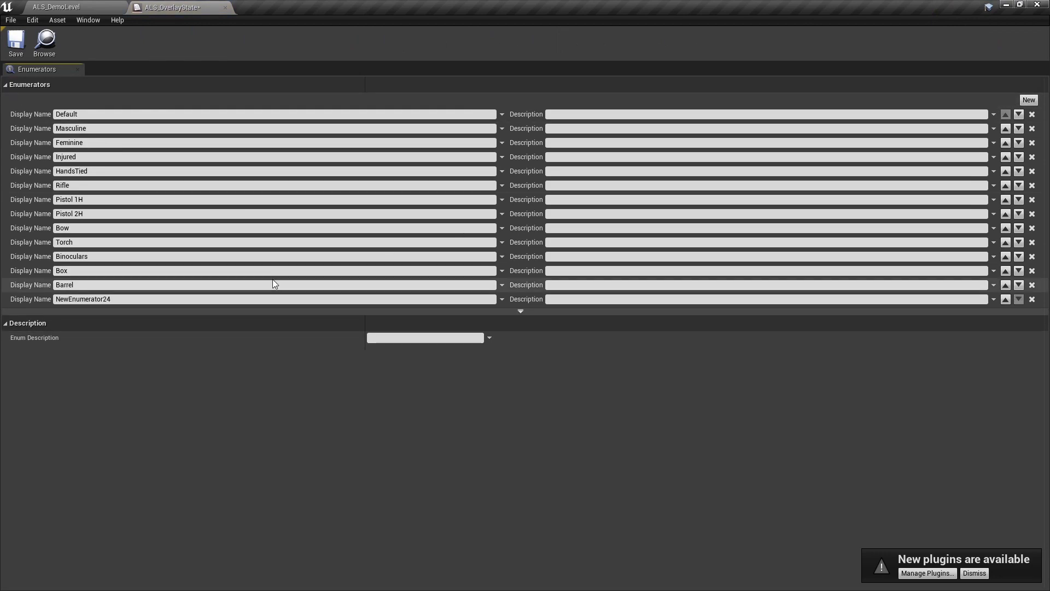
{"action": "left_click", "coordinate": [143, 299]}
{"action": "type", "text": "DualSword"}
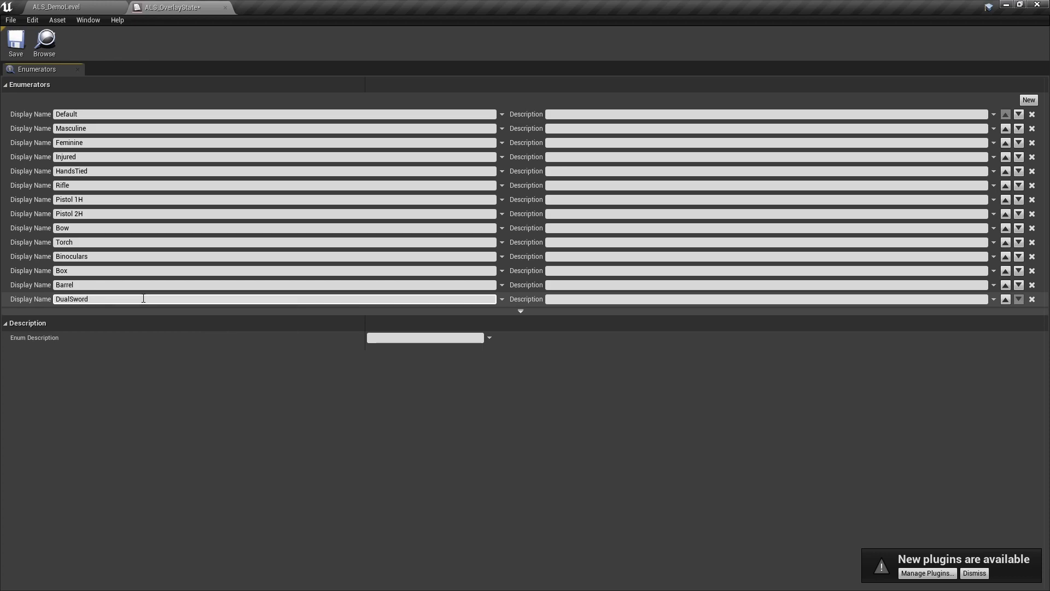
{"action": "key", "text": "Return"}
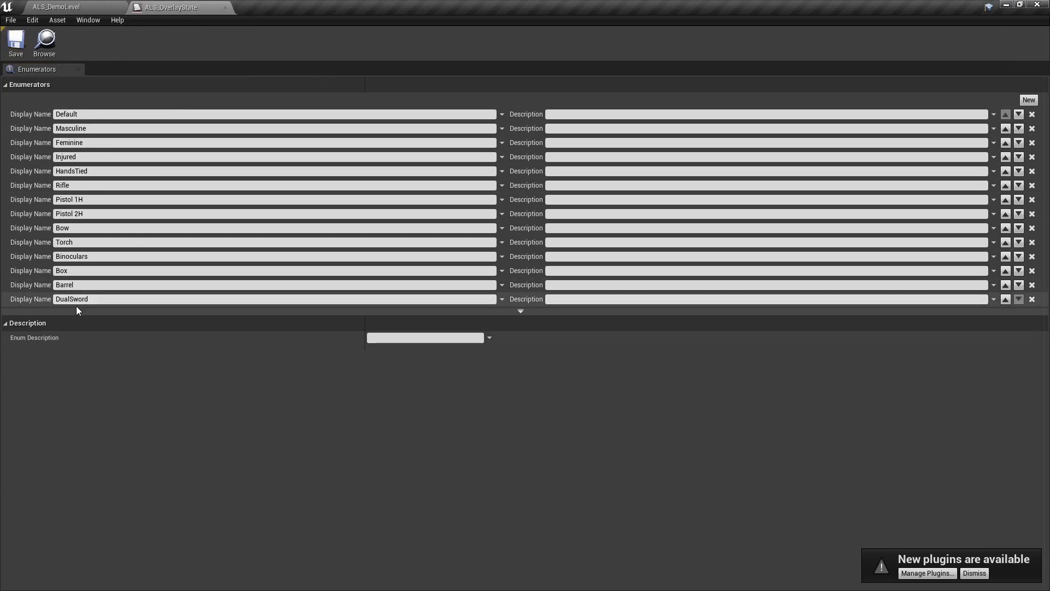
{"action": "middle_click", "coordinate": [202, 4]}
Step: Open ALS_AnimBP from the MannequinSkeleton folder in CharacterAssets and dock its window beside the ALS_DemoLevel tab
{"action": "left_click", "coordinate": [74, 484]}
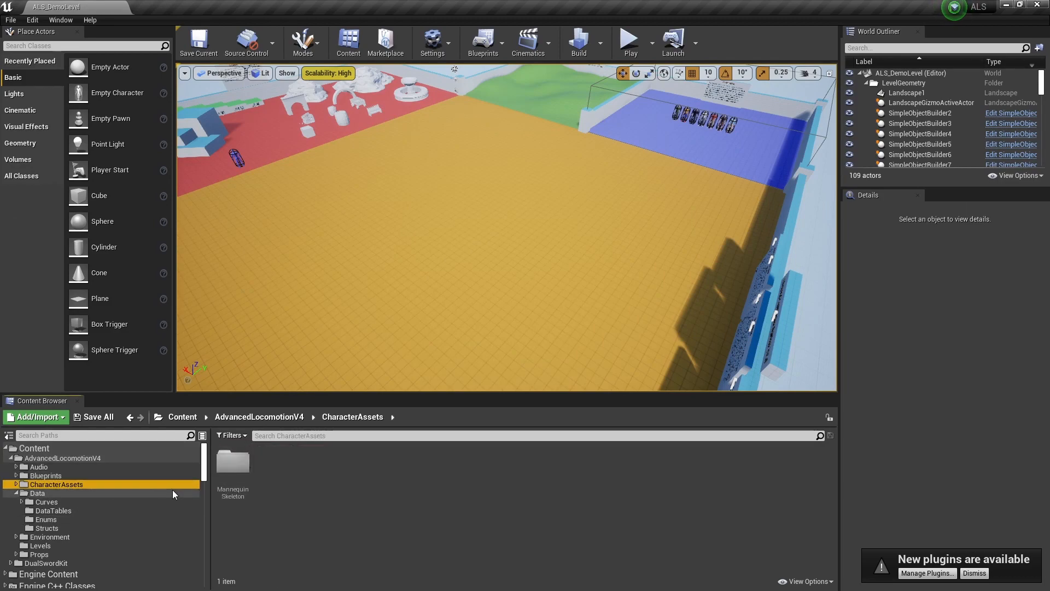
{"action": "double_click", "coordinate": [233, 462]}
{"action": "double_click", "coordinate": [396, 464]}
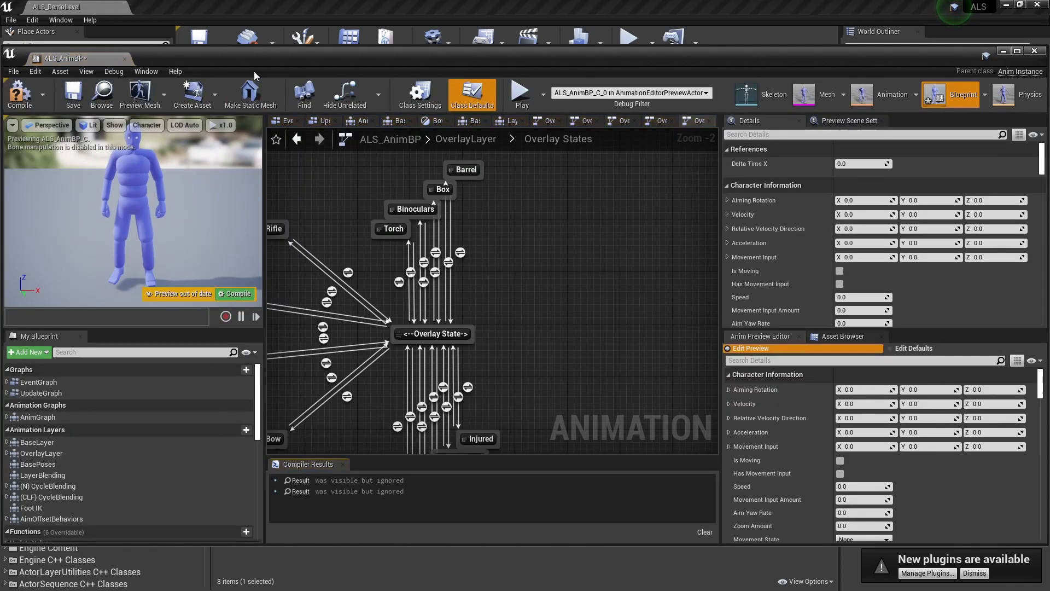
{"action": "left_click", "coordinate": [81, 7]}
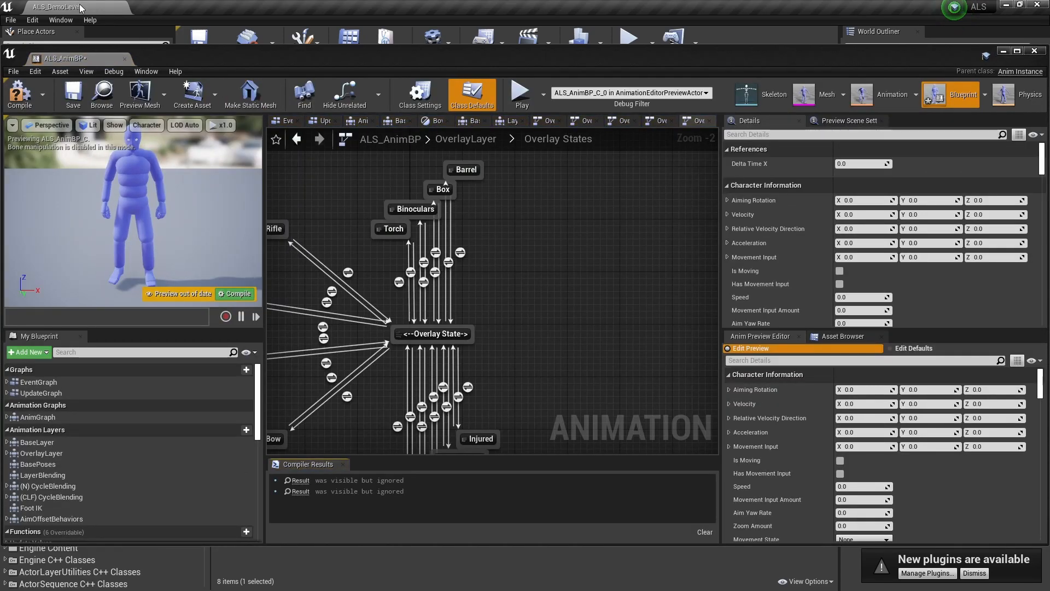
{"action": "left_click_drag", "start_coordinate": [63, 58], "coordinate": [164, 8]}
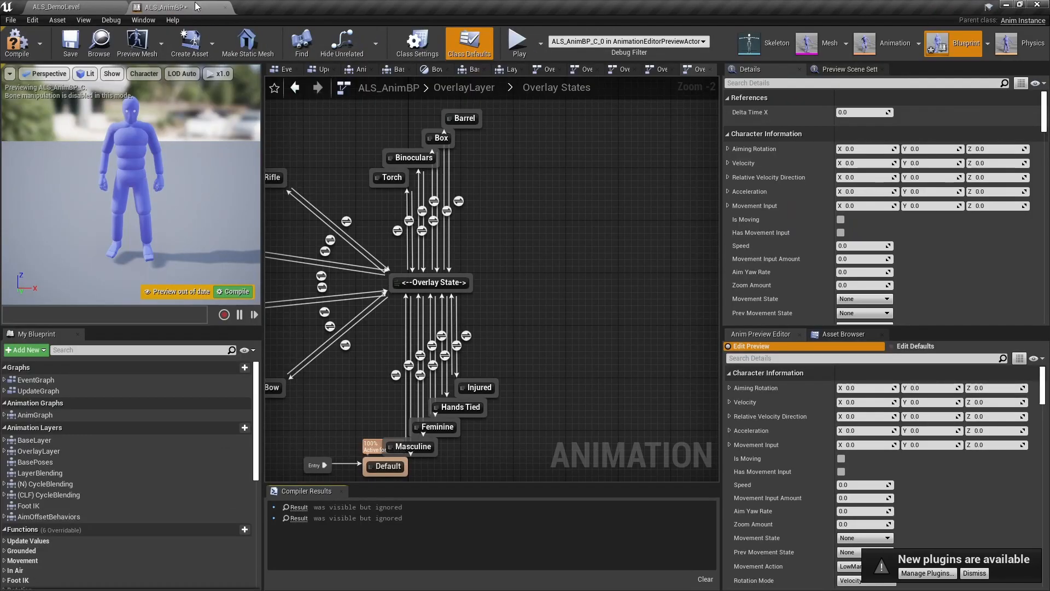
Step: Open the Overlay States state machine through the AnimGraph's linked OverlayLayer
{"action": "double_click", "coordinate": [29, 416]}
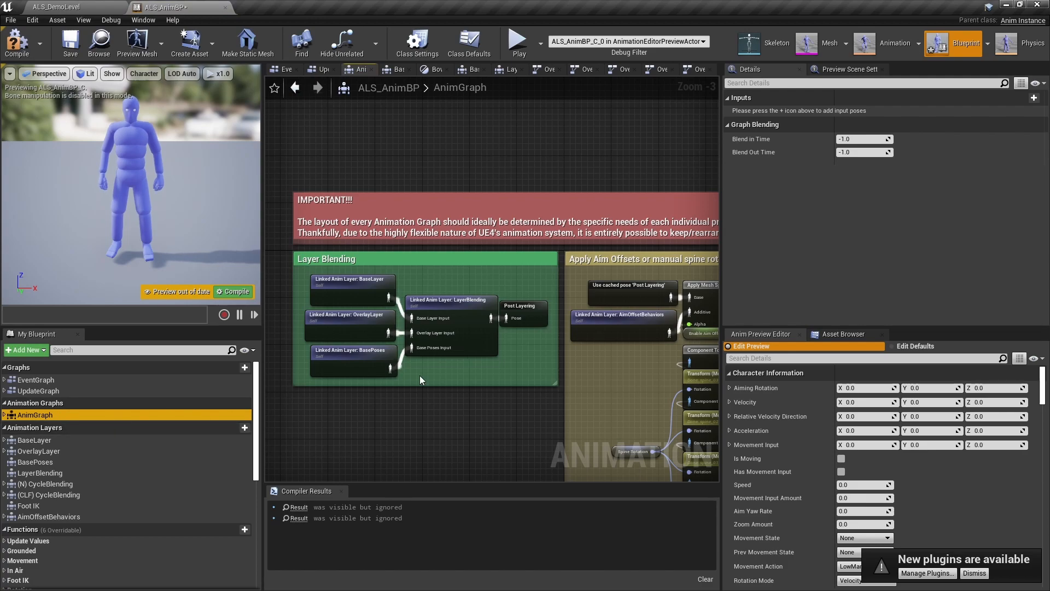
{"action": "left_click", "coordinate": [39, 450]}
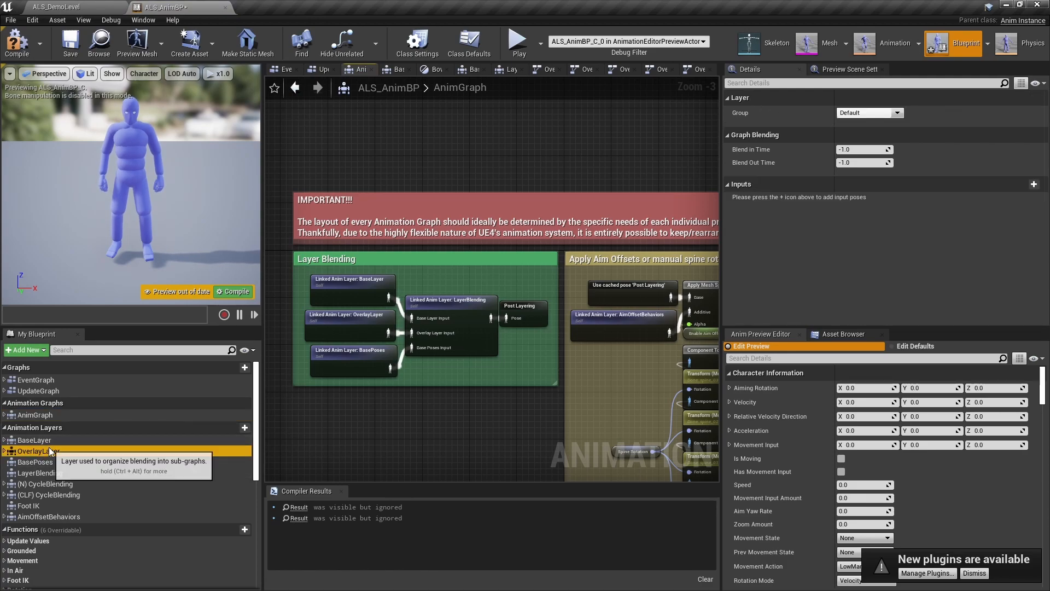
{"action": "double_click", "coordinate": [60, 452]}
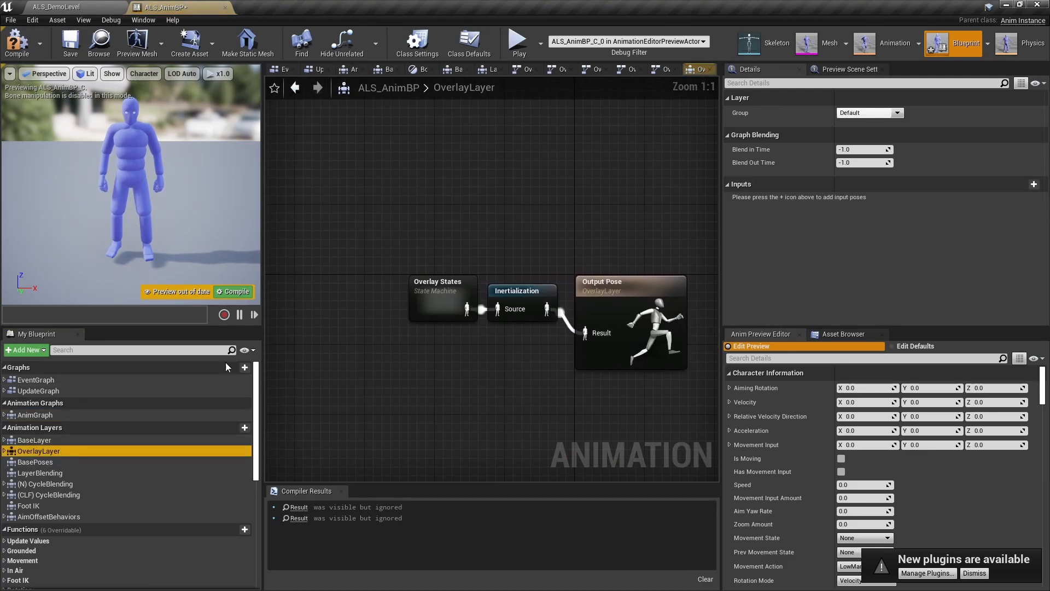
{"action": "double_click", "coordinate": [33, 415]}
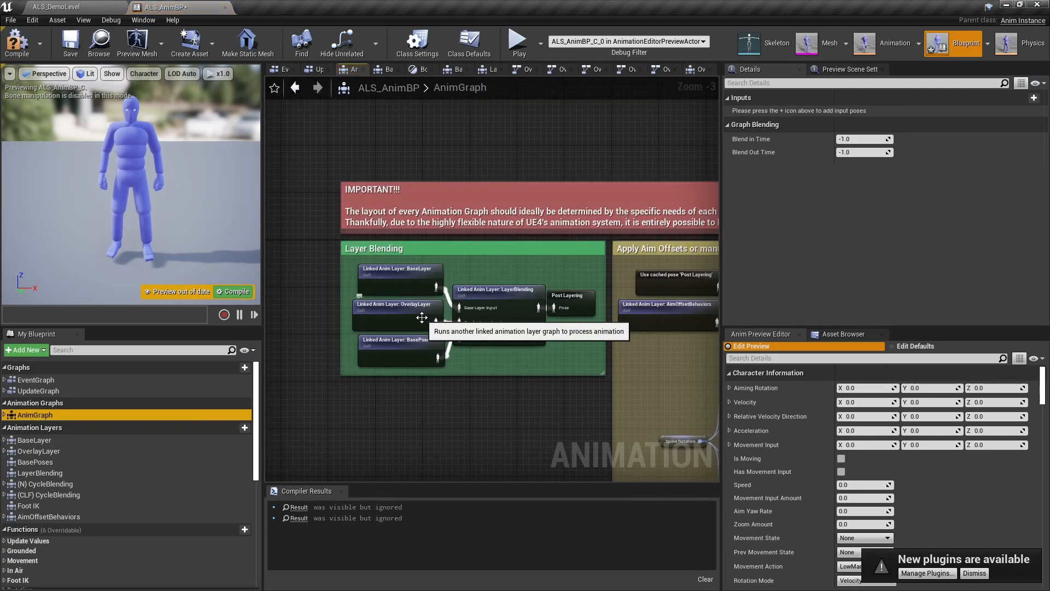
{"action": "double_click", "coordinate": [385, 316]}
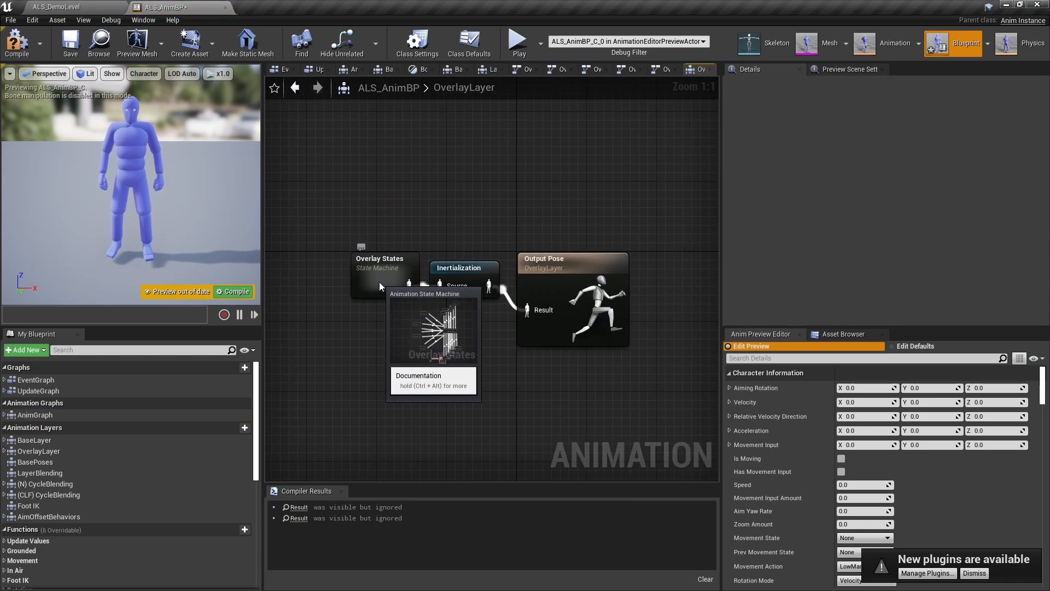
{"action": "double_click", "coordinate": [379, 282]}
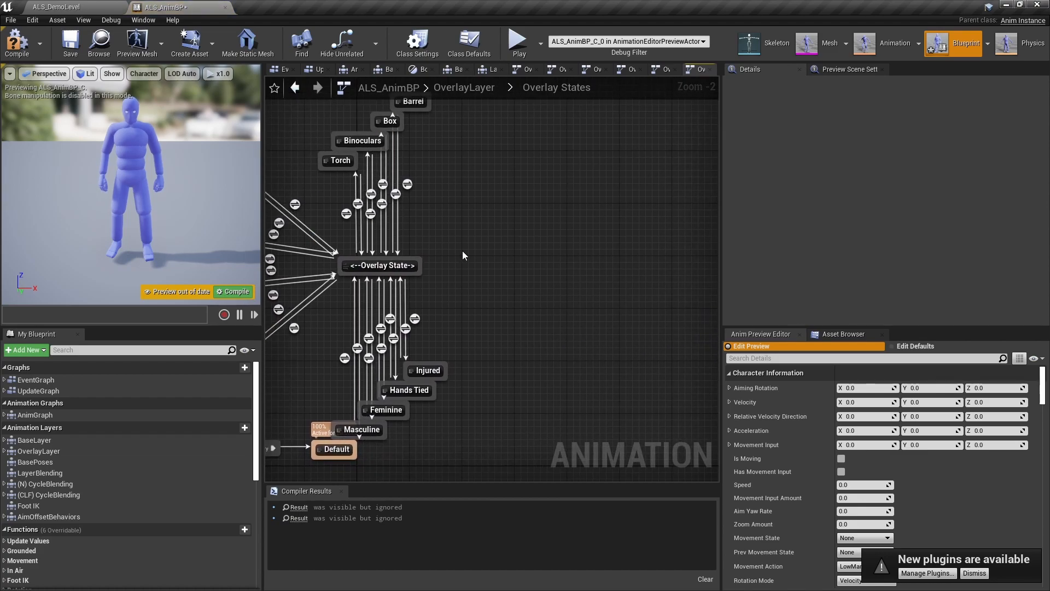
Step: Add a state named DualSword beside the Overlay State conduit in the Overlay States state machine
{"action": "right_click", "coordinate": [543, 270]}
{"action": "type", "text": "State"}
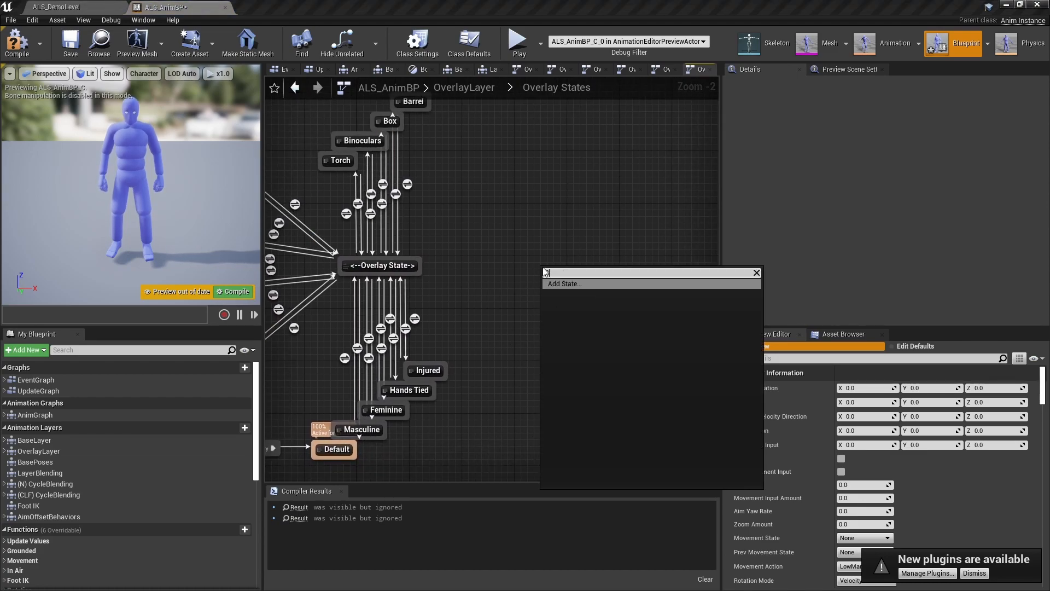
{"action": "key", "text": "Return"}
{"action": "type", "text": "DualSword"}
{"action": "key", "text": "Return"}
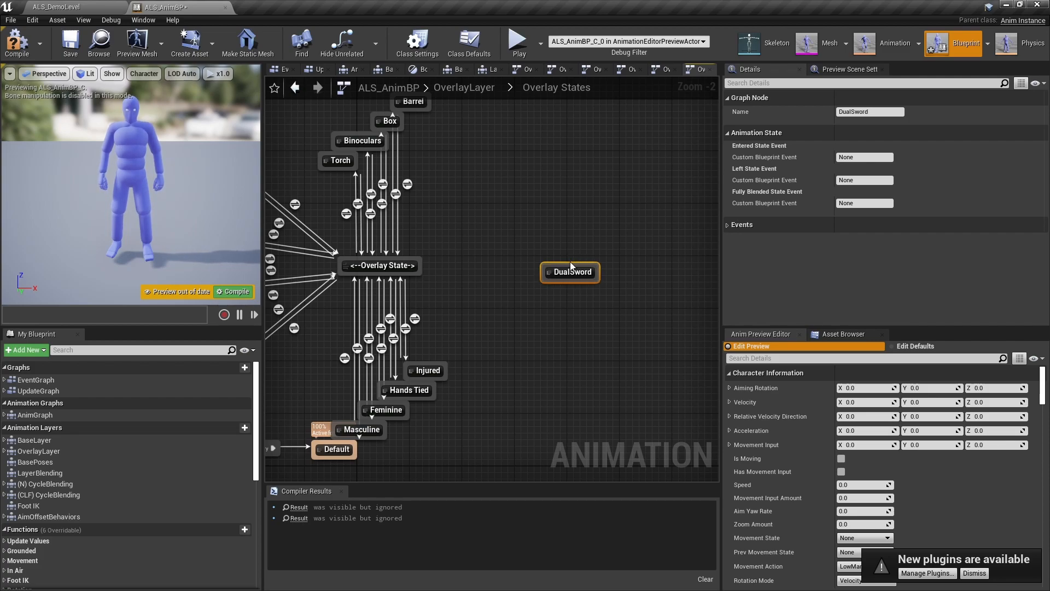
Step: Connect the Overlay State conduit and the DualSword state with transitions in both directions
{"action": "left_click", "coordinate": [442, 275]}
{"action": "mouse_move", "coordinate": [419, 265]}
{"action": "left_mouse_down"}
{"action": "mouse_move", "coordinate": [544, 266]}
{"action": "mouse_move", "coordinate": [404, 274]}
{"action": "left_mouse_up"}
{"action": "scroll", "coordinate": [525, 232], "scroll_direction": "up", "scroll_amount": 1}
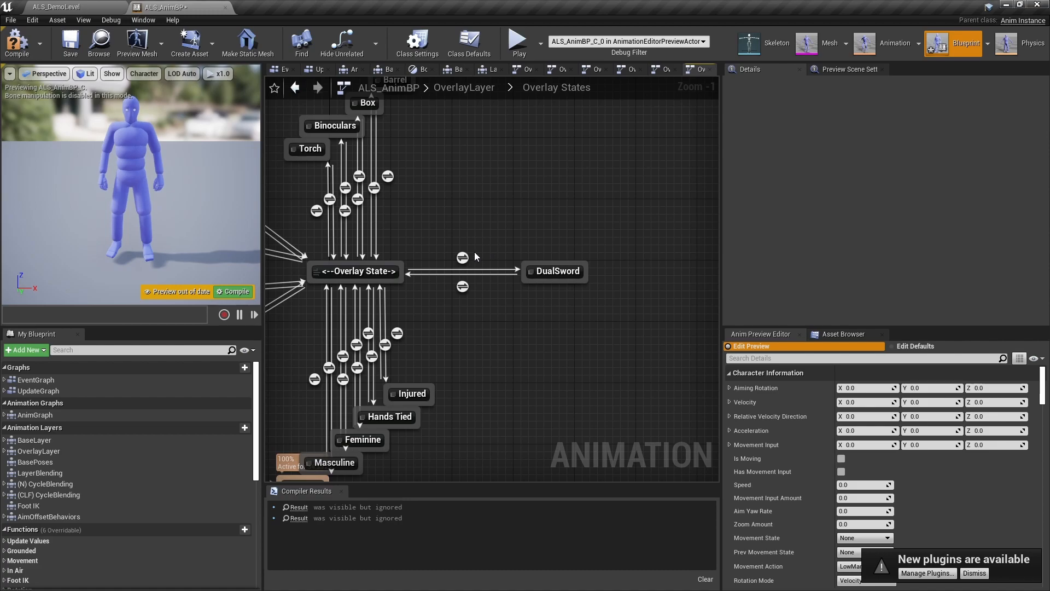
Step: Set the Blend Logic of the transition from Overlay State to DualSword to Inertialization and compile the blueprint
{"action": "left_click", "coordinate": [462, 257]}
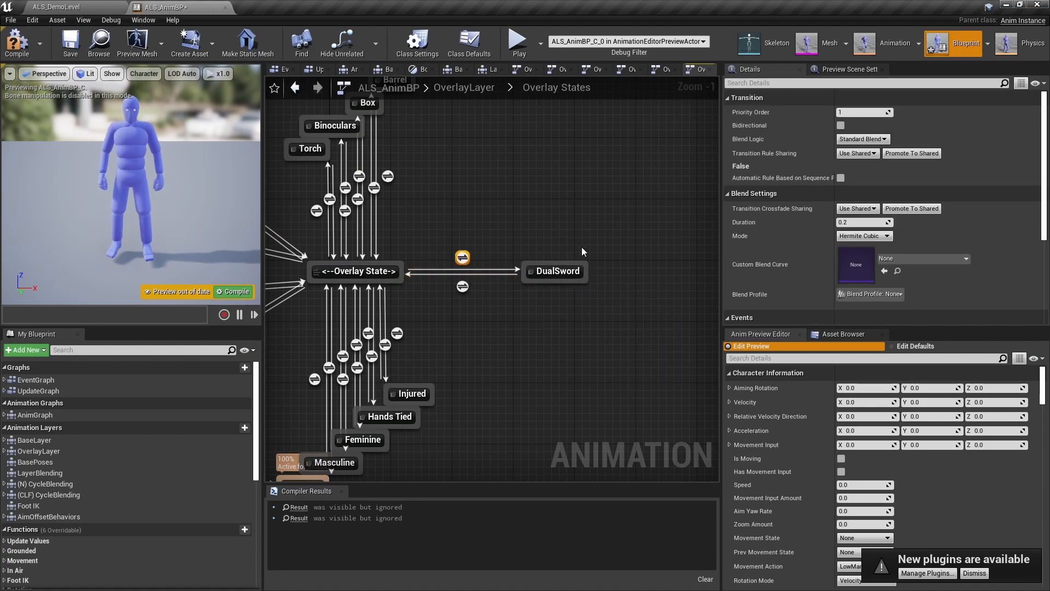
{"action": "left_click", "coordinate": [879, 140]}
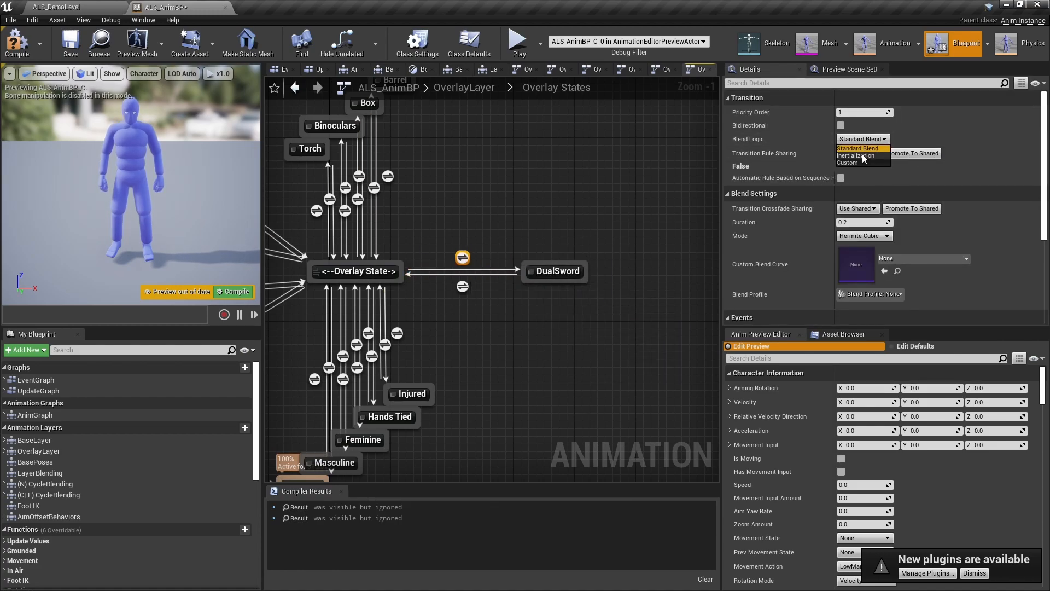
{"action": "left_click", "coordinate": [862, 156]}
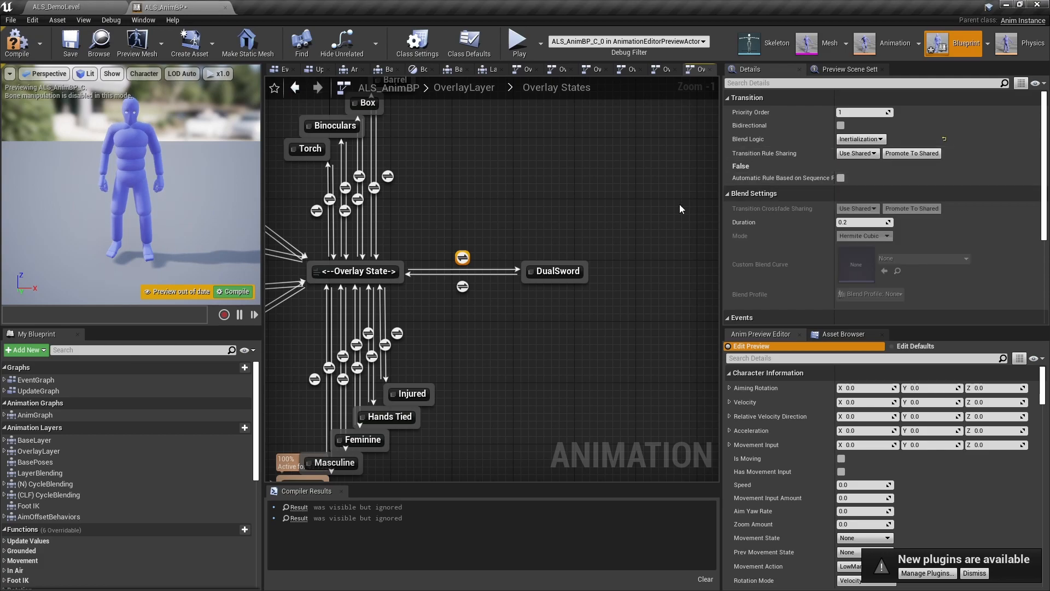
{"action": "left_click", "coordinate": [17, 41]}
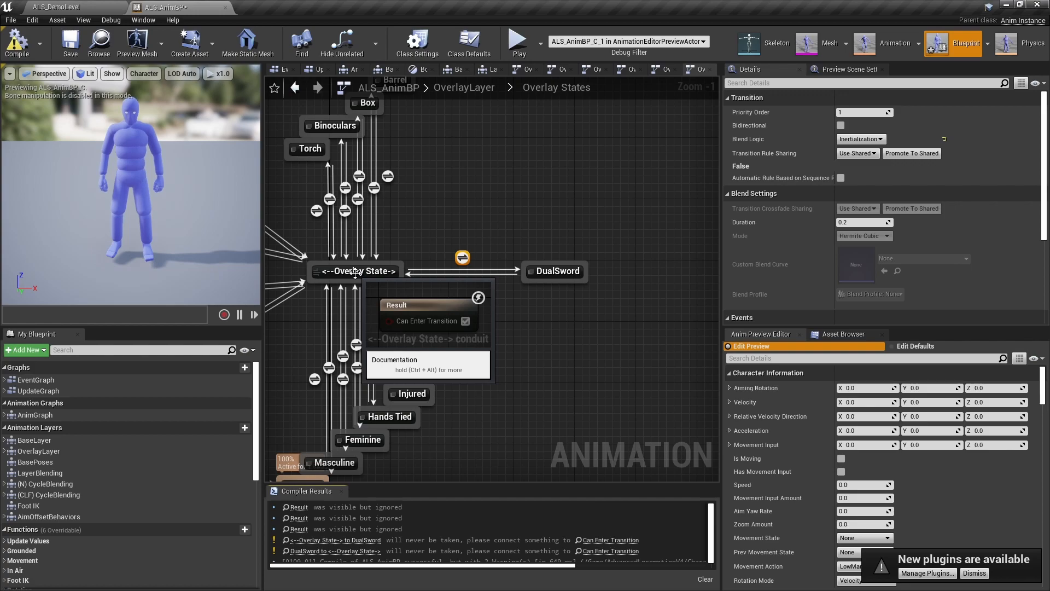
Step: Compare the settings of the Overlay State to DualSword transition with those of an existing weapon-state transition
{"action": "left_click", "coordinate": [512, 245]}
{"action": "left_click", "coordinate": [461, 258]}
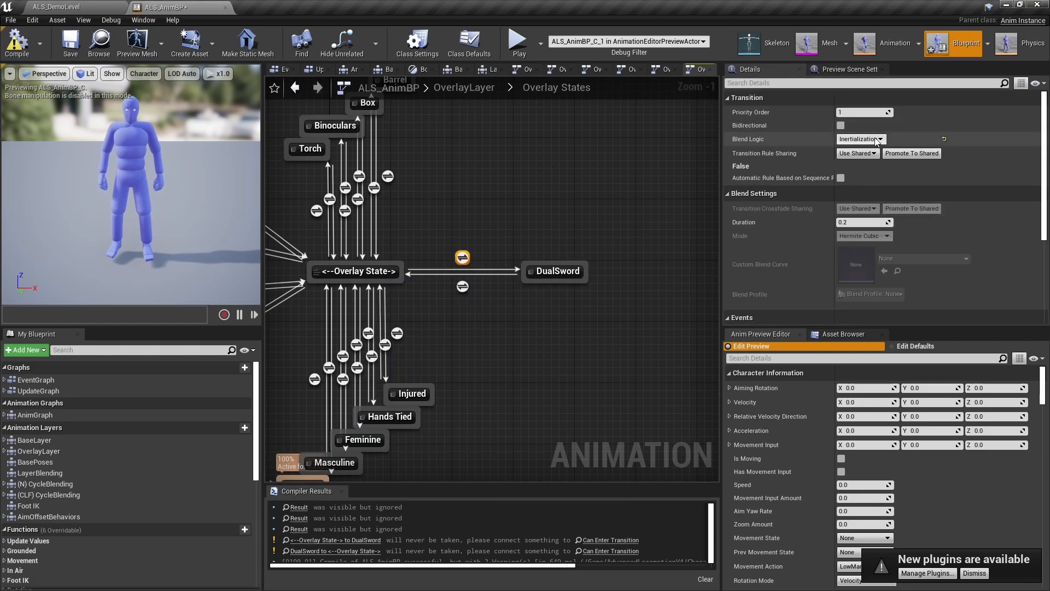
{"action": "scroll", "coordinate": [903, 212], "scroll_direction": "down", "scroll_amount": 2}
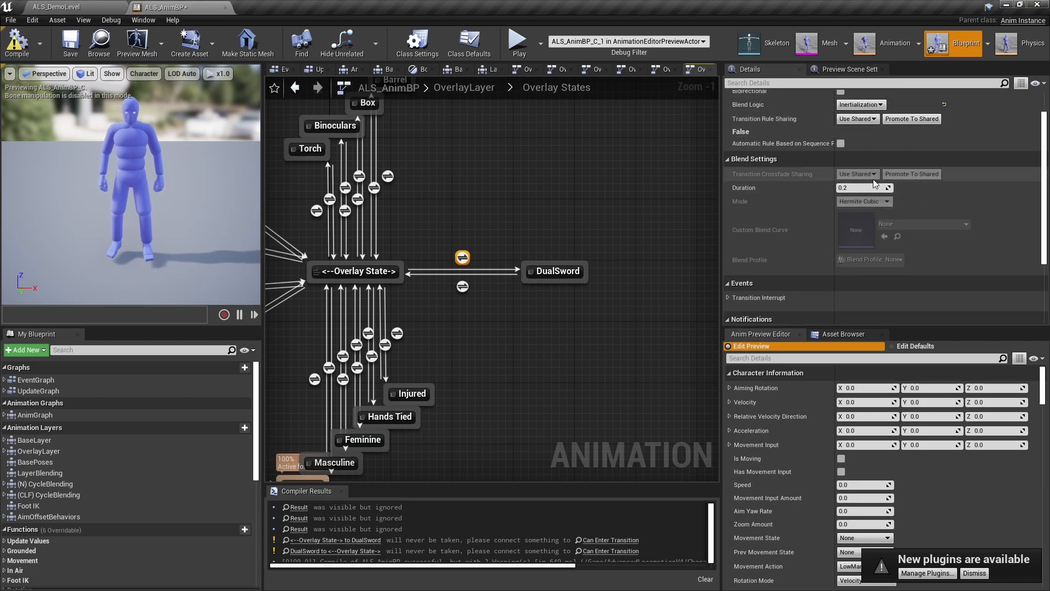
{"action": "scroll", "coordinate": [820, 198], "scroll_direction": "up", "scroll_amount": 2}
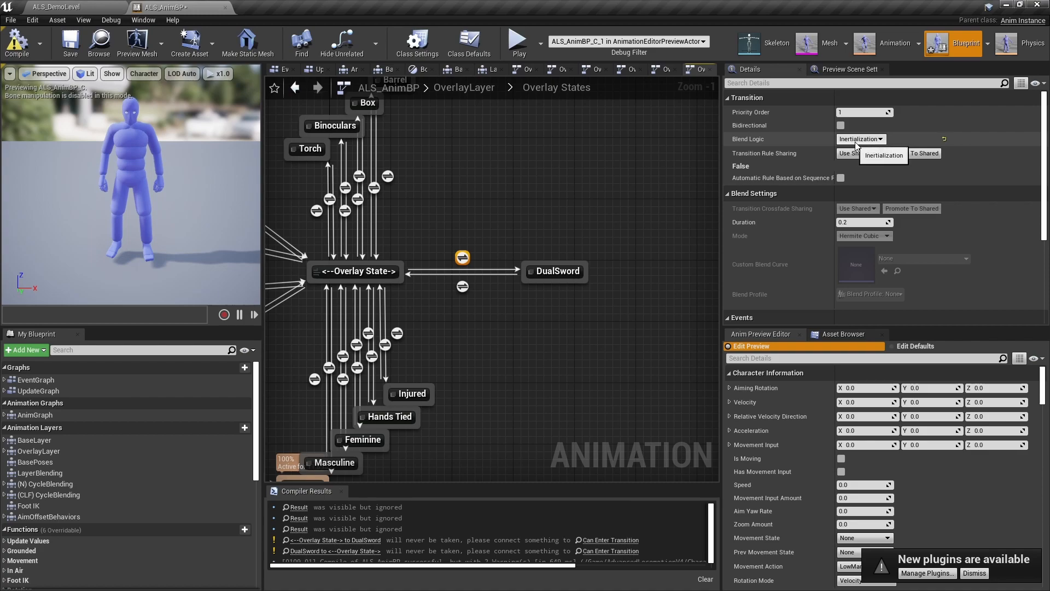
{"action": "left_click", "coordinate": [447, 319]}
{"action": "right_click_drag", "start_coordinate": [457, 247], "coordinate": [577, 245]}
{"action": "right_click_drag", "start_coordinate": [366, 215], "coordinate": [409, 214]}
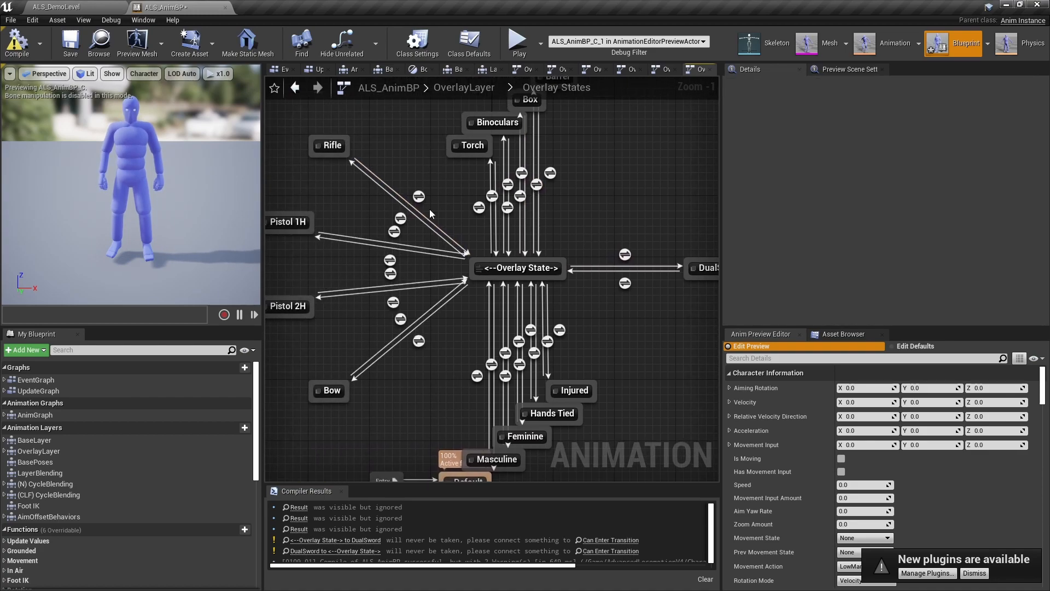
{"action": "left_click", "coordinate": [400, 219]}
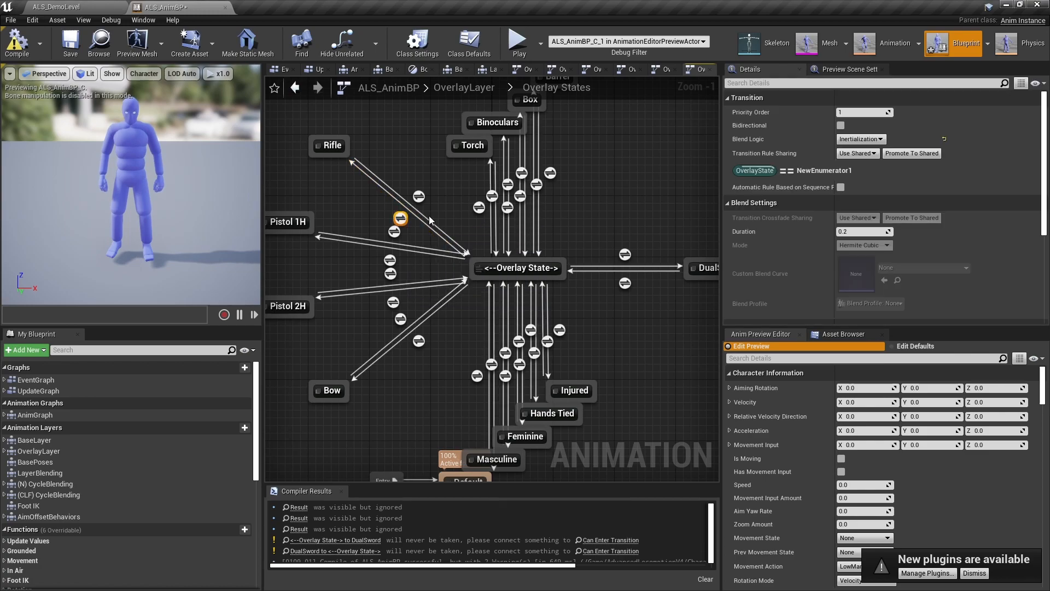
{"action": "right_click_drag", "start_coordinate": [635, 221], "coordinate": [497, 236]}
{"action": "left_click", "coordinate": [495, 241]}
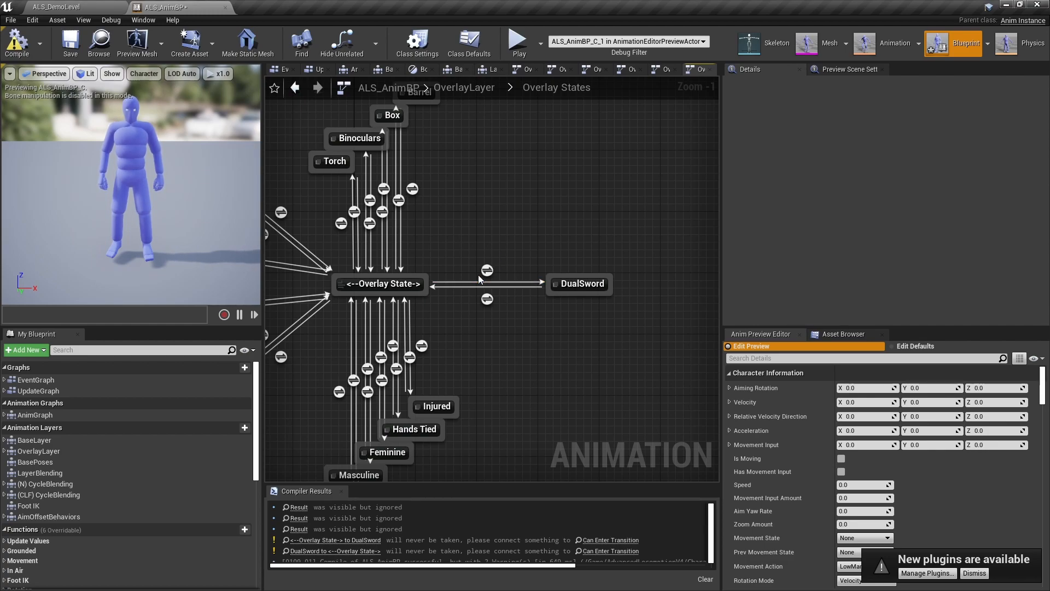
Step: Open the rule of the Overlay State to DualSword transition and add an Overlay State variable node
{"action": "mouse_move", "coordinate": [487, 274]}
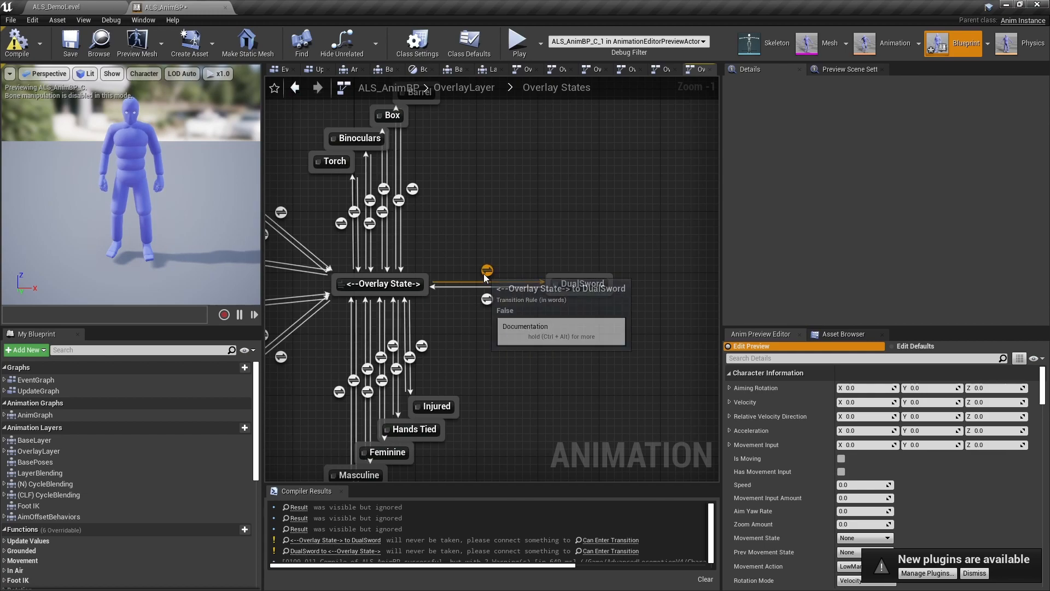
{"action": "double_click", "coordinate": [487, 271]}
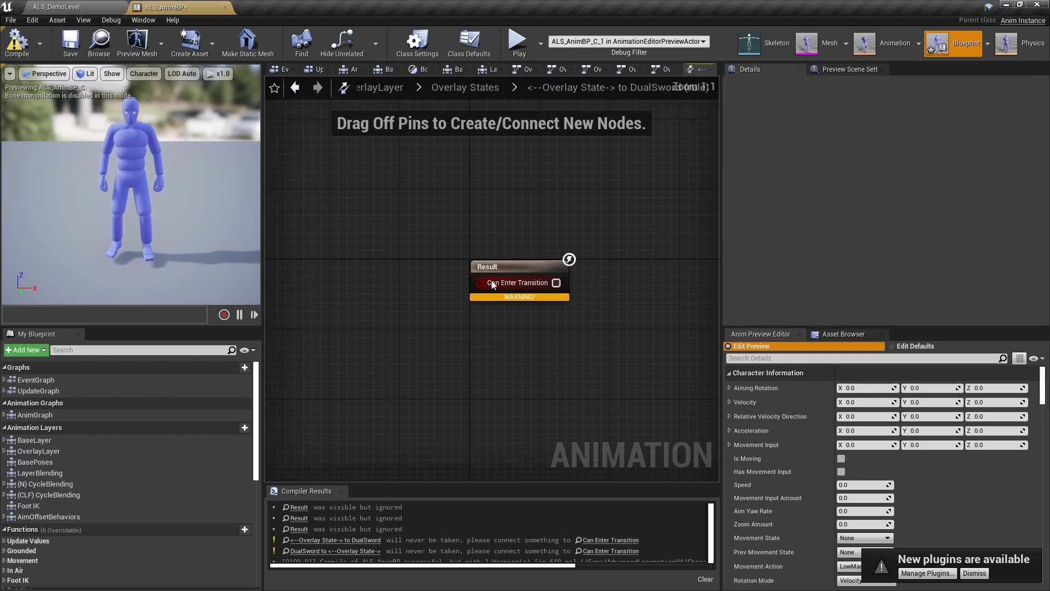
{"action": "right_click", "coordinate": [402, 279]}
{"action": "type", "text": "Overla"}
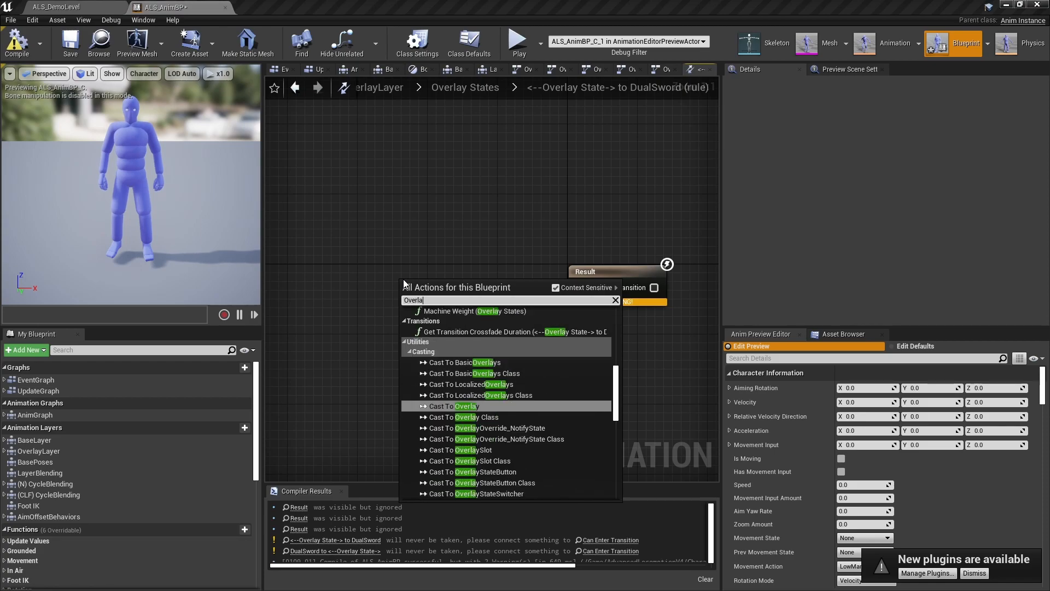
{"action": "type", "text": "y State"}
{"action": "key", "text": "Return"}
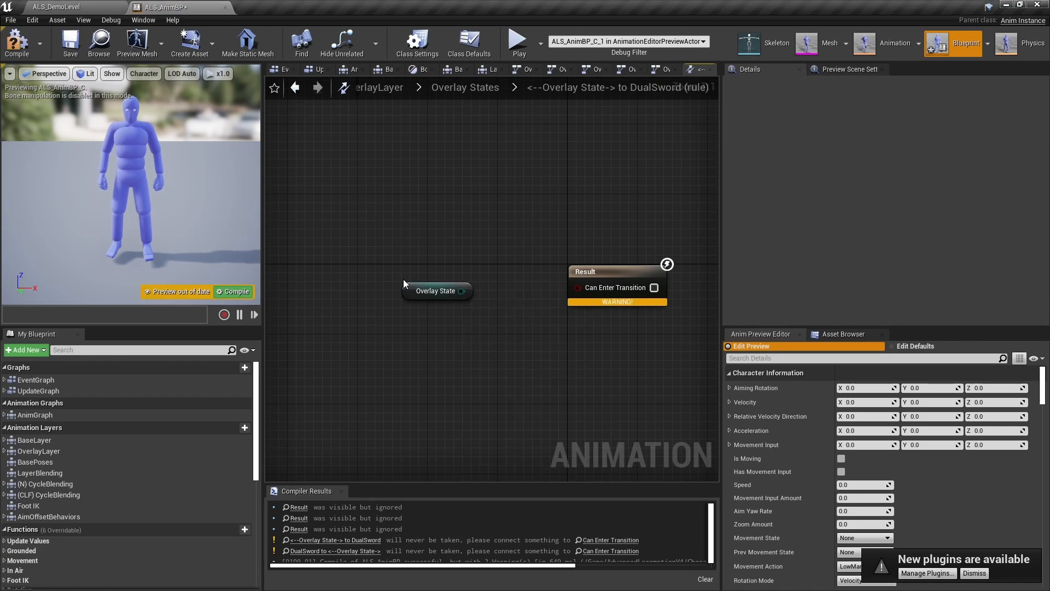
{"action": "left_click", "coordinate": [364, 258]}
Step: Compare Overlay State with DualSword using an == node and connect it to Can Enter Transition
{"action": "left_click_drag", "start_coordinate": [411, 255], "coordinate": [410, 286]}
{"action": "type", "text": "=="}
{"action": "key", "text": "Return"}
{"action": "left_click", "coordinate": [433, 297]}
{"action": "left_click", "coordinate": [428, 398]}
{"action": "left_click_drag", "start_coordinate": [537, 290], "coordinate": [577, 286]}
{"action": "left_click_drag", "start_coordinate": [401, 299], "coordinate": [402, 301]}
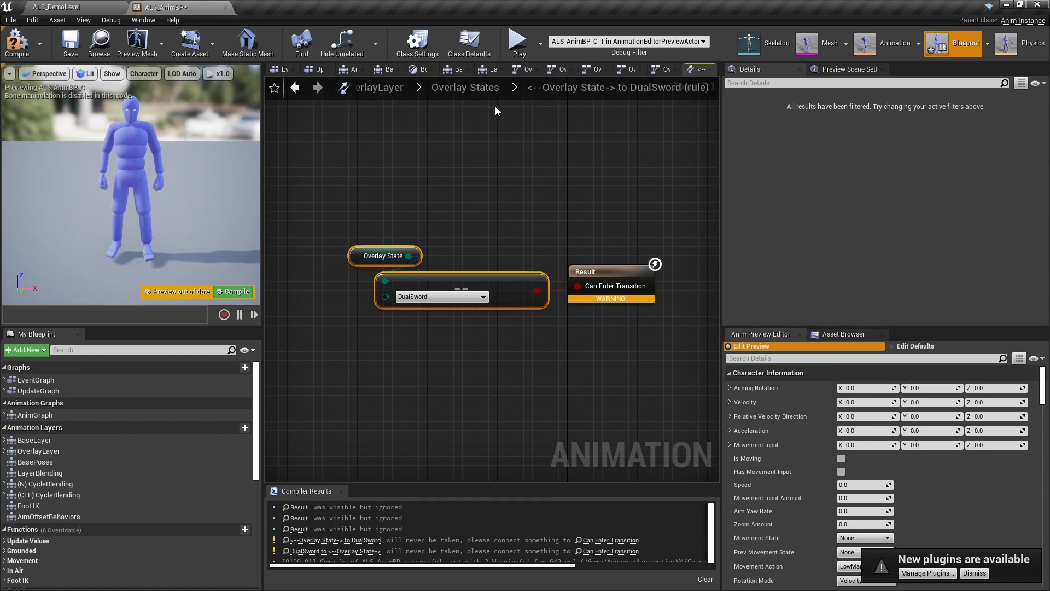
Step: Add an Overlay State variable node to the rule of the DualSword to Overlay State transition
{"action": "left_click", "coordinate": [481, 87]}
{"action": "double_click", "coordinate": [474, 298]}
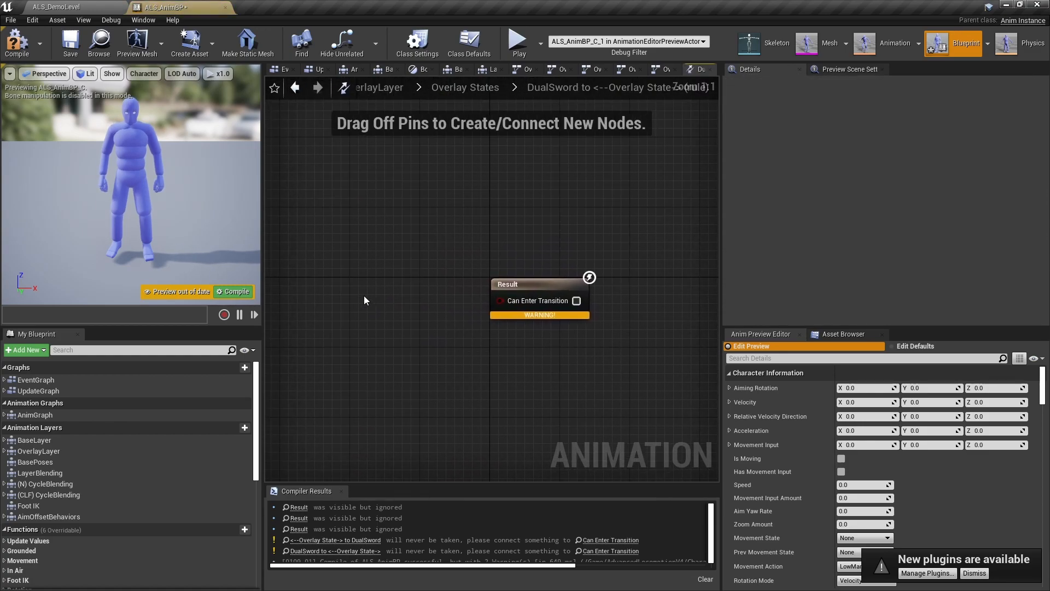
{"action": "right_click", "coordinate": [366, 299]}
{"action": "type", "text": "Get Overlay State"}
{"action": "key", "text": "Return"}
{"action": "left_click_drag", "start_coordinate": [363, 296], "coordinate": [352, 270]}
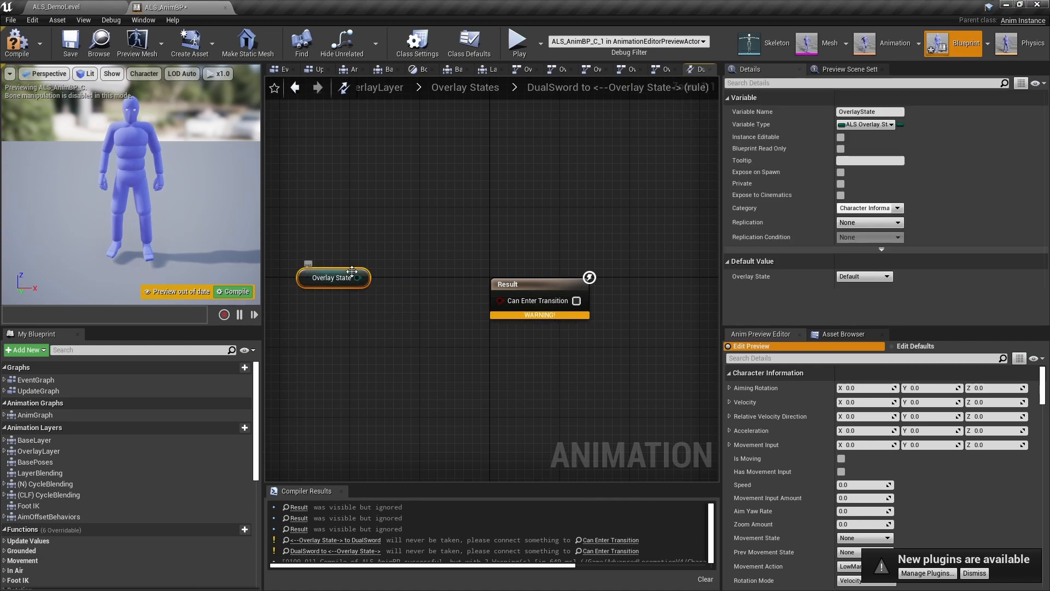
{"action": "left_click_drag", "start_coordinate": [387, 304], "coordinate": [388, 305]}
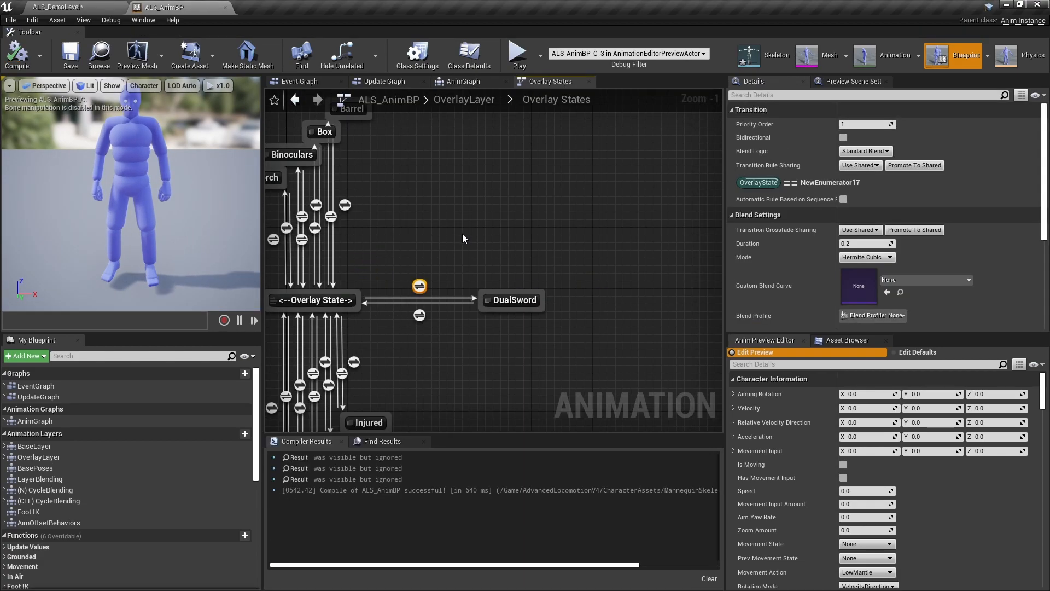
Step: Add a Play Anim_Idle_01 node inside the DualSword state, connect it to the Output Animation Pose and save the blueprint
{"action": "double_click", "coordinate": [511, 300]}
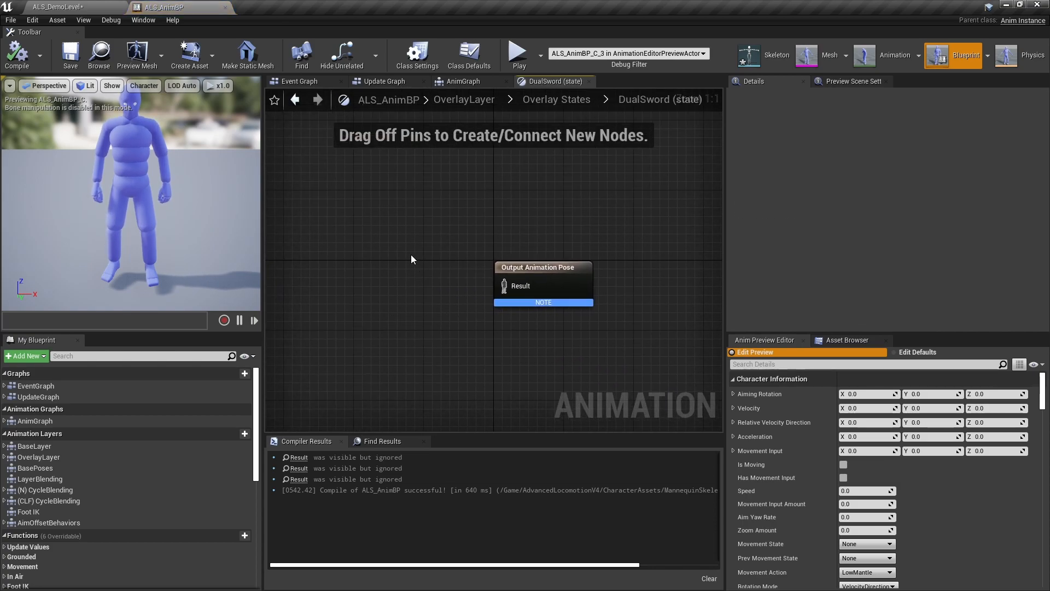
{"action": "right_click", "coordinate": [384, 279]}
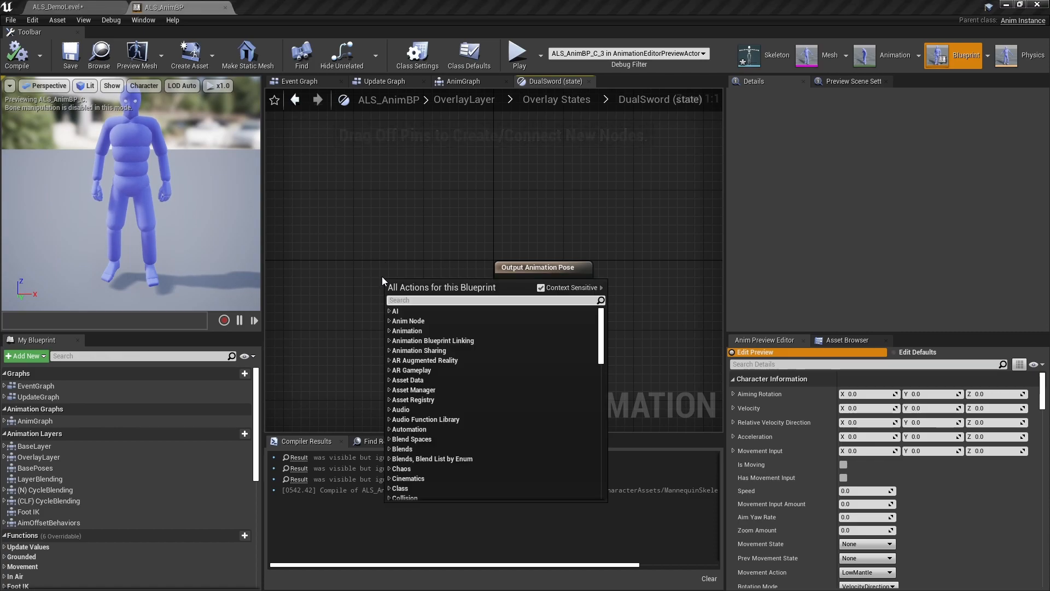
{"action": "type", "text": "plAY"}
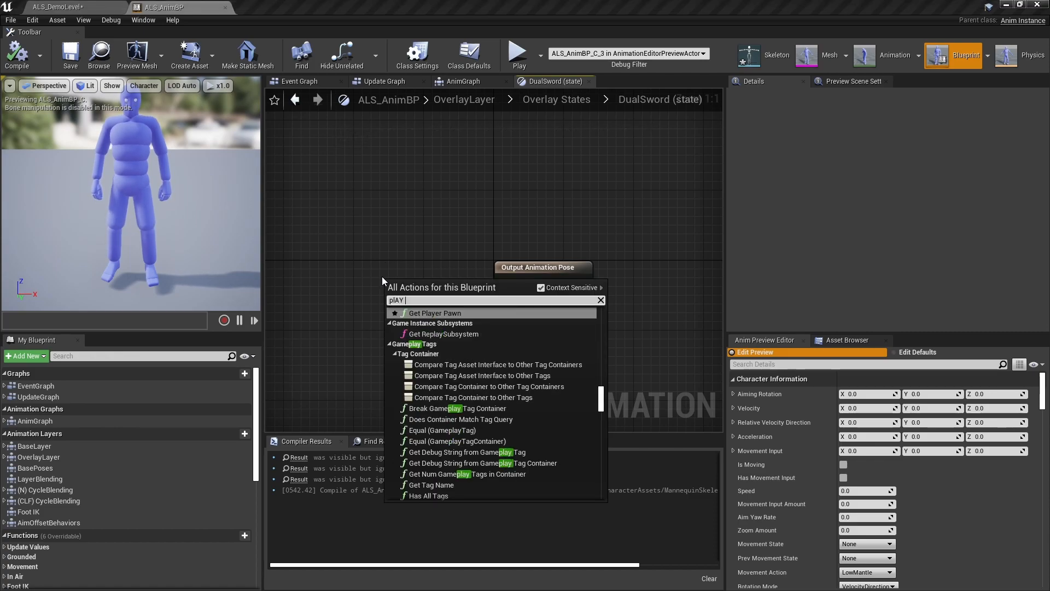
{"action": "type", "text": "Play Anim Id"}
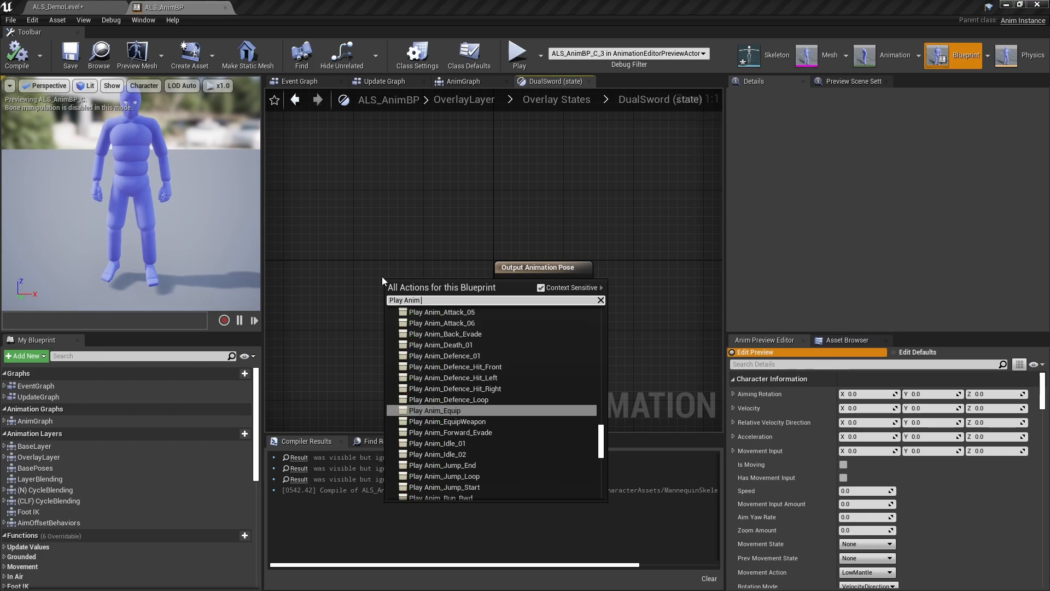
{"action": "key", "text": "Return"}
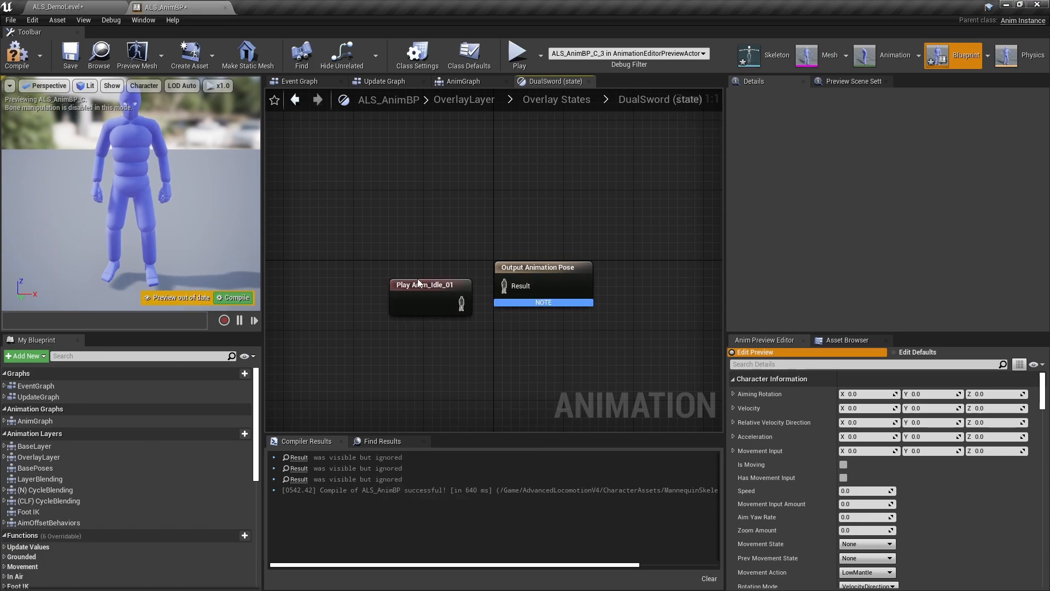
{"action": "left_click", "coordinate": [452, 291]}
{"action": "left_click_drag", "start_coordinate": [452, 292], "coordinate": [504, 285]}
{"action": "left_click", "coordinate": [416, 219]}
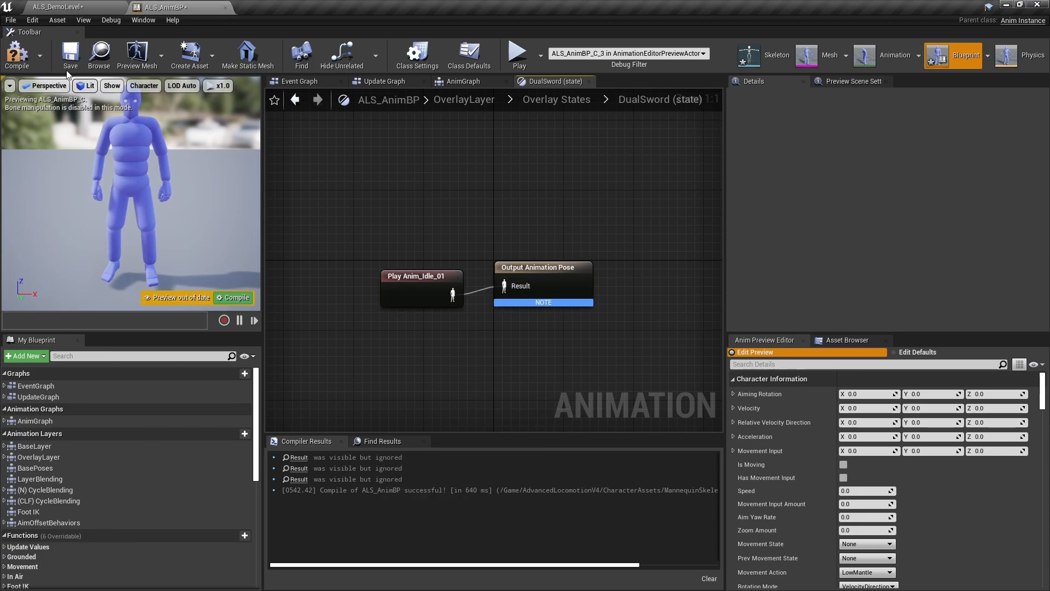
{"action": "left_click", "coordinate": [71, 53]}
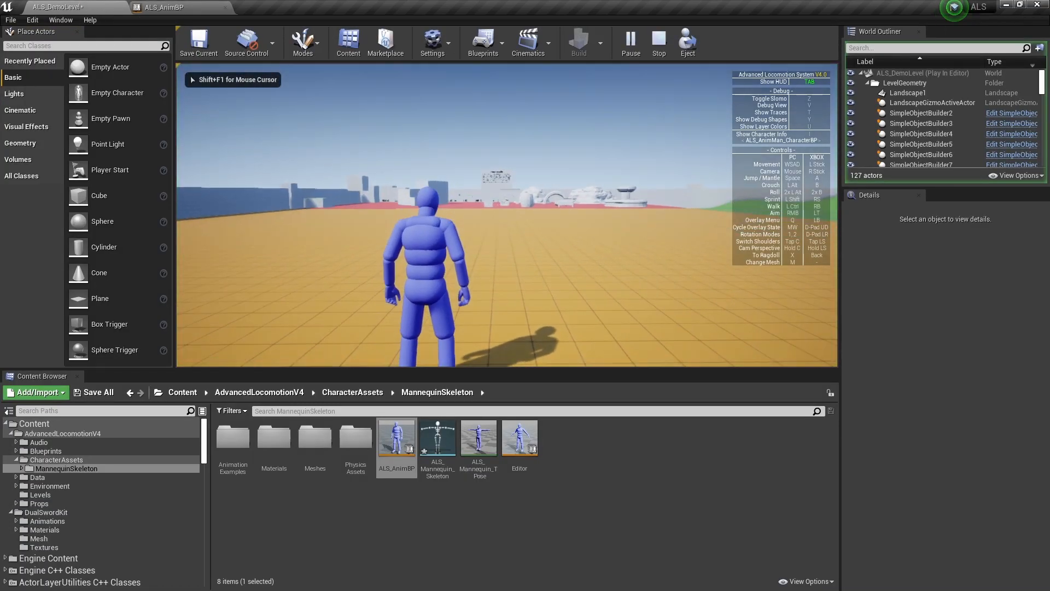
Step: Test the character's movement and overlay selection in the running demo level, ending the play session
{"action": "key", "text": "w"}
{"action": "key", "text": "q"}
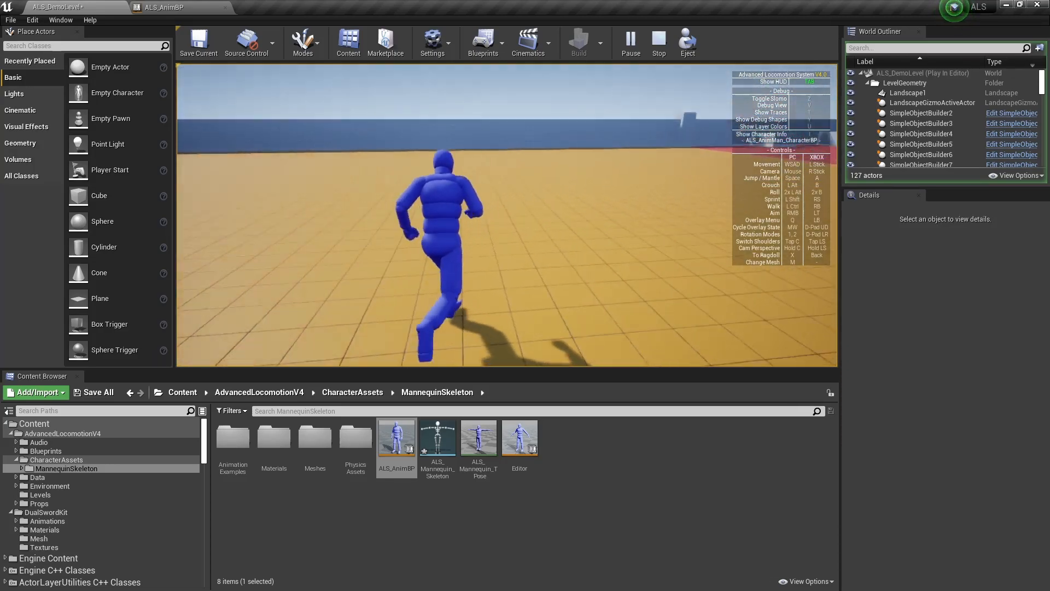
{"action": "key", "text": "Escape"}
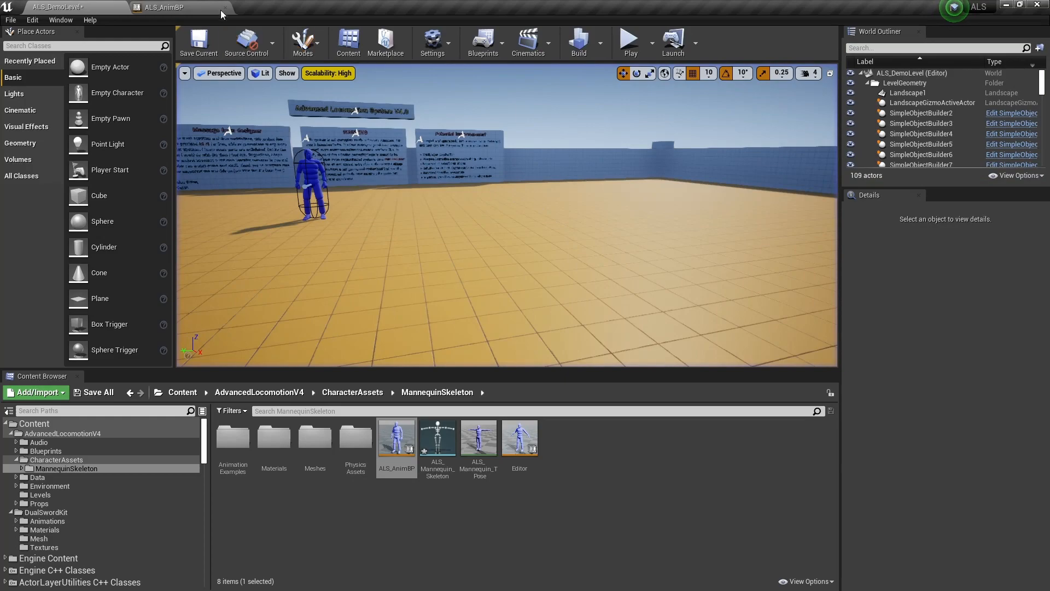
Step: Return to the DualSword state in ALS_AnimBP and inspect the Anim_Idle_01 sequence played by its node
{"action": "left_click", "coordinate": [216, 9]}
{"action": "left_click", "coordinate": [435, 284]}
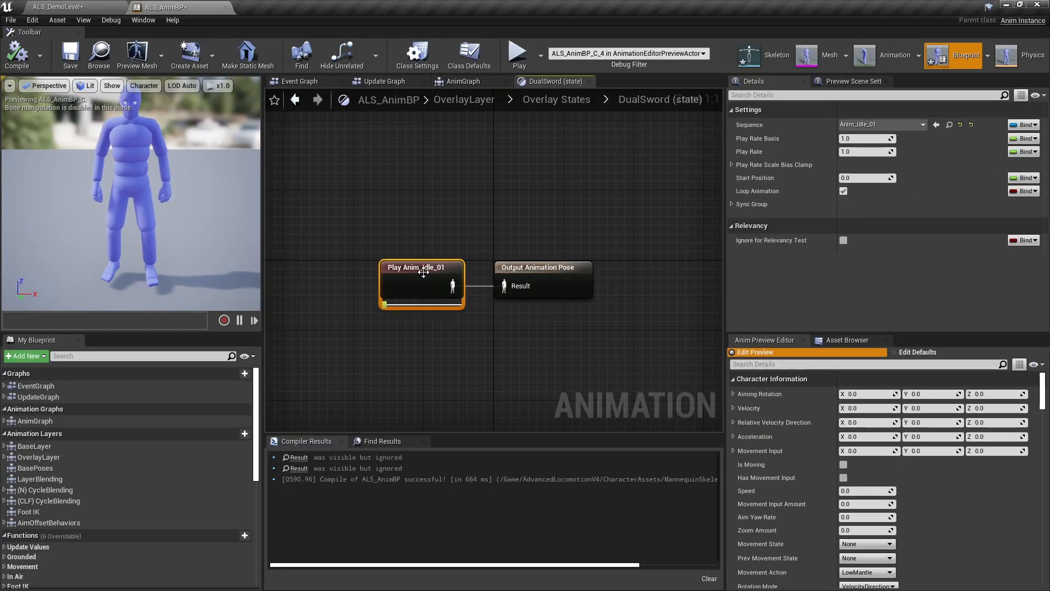
{"action": "double_click", "coordinate": [424, 271]}
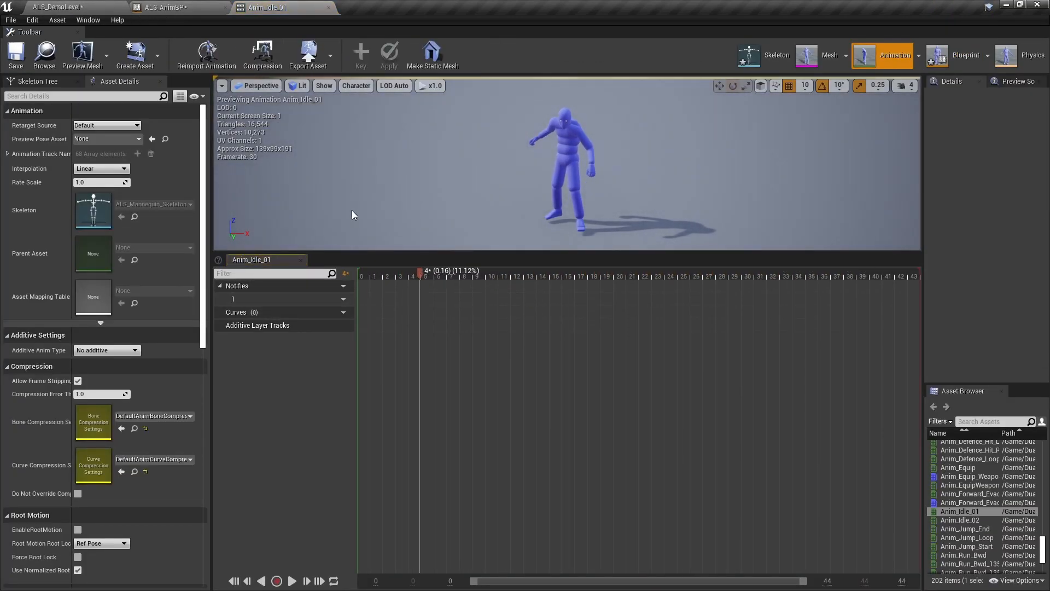
{"action": "left_click", "coordinate": [164, 7]}
{"action": "left_click_drag", "start_coordinate": [396, 198], "coordinate": [400, 355]}
{"action": "left_click_drag", "start_coordinate": [316, 206], "coordinate": [464, 321]}
{"action": "left_click", "coordinate": [357, 214]}
{"action": "left_click_drag", "start_coordinate": [336, 215], "coordinate": [457, 323]}
{"action": "left_click", "coordinate": [527, 186]}
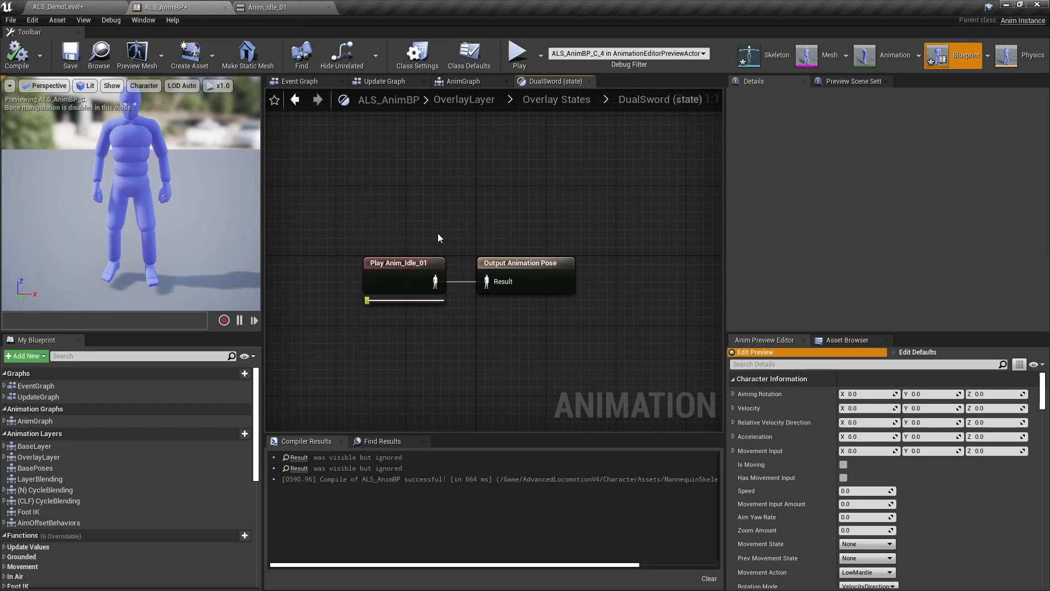
Step: Start creating a new animation asset from the current pose of Anim_Idle_01 at frame 0
{"action": "double_click", "coordinate": [422, 268]}
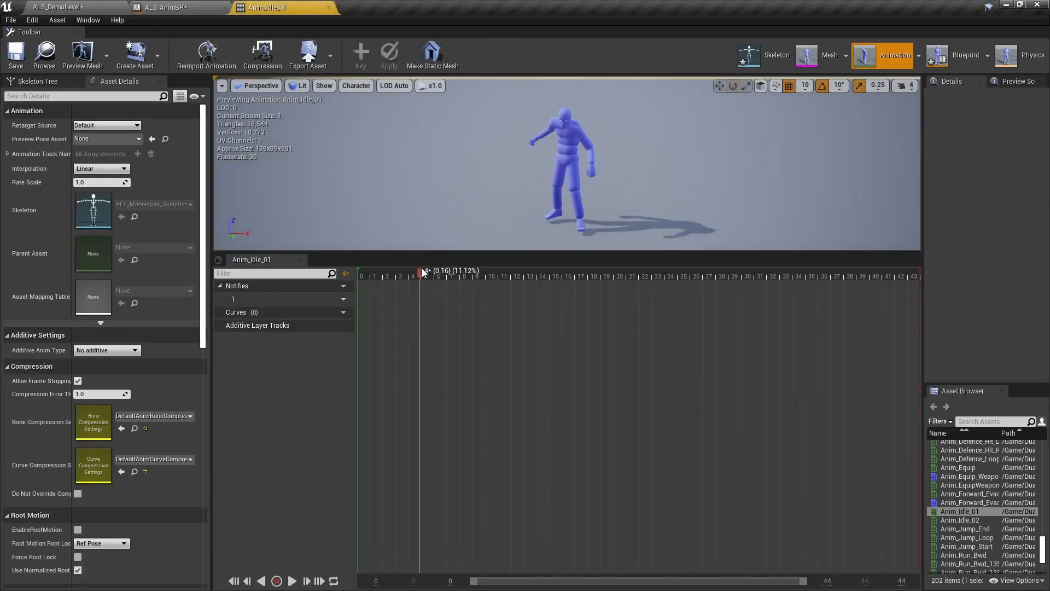
{"action": "left_click_drag", "start_coordinate": [359, 273], "coordinate": [341, 301]}
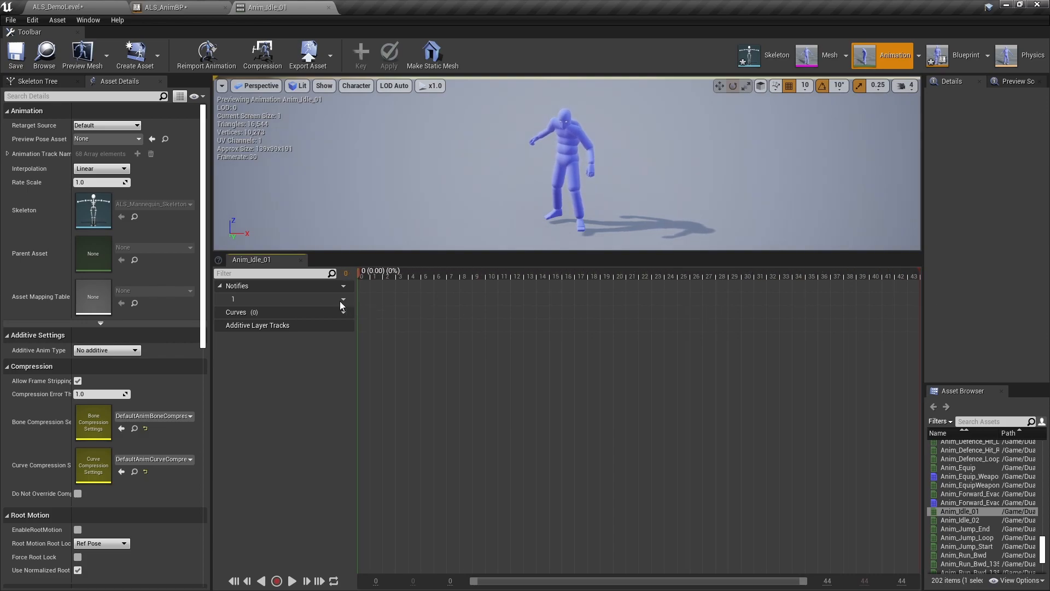
{"action": "left_click", "coordinate": [126, 64]}
{"action": "mouse_move", "coordinate": [164, 88]}
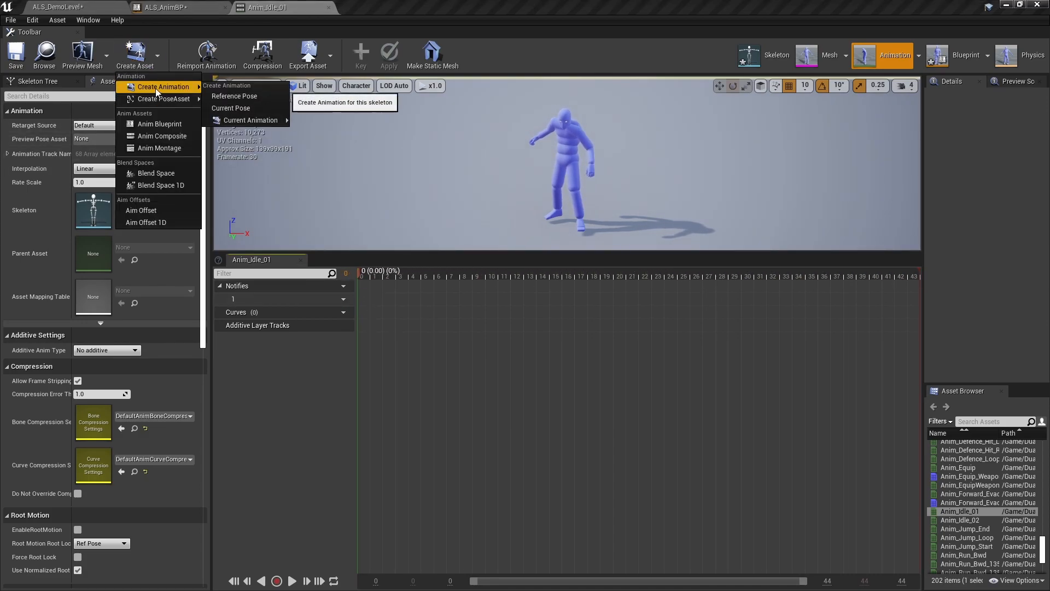
{"action": "left_click", "coordinate": [230, 110]}
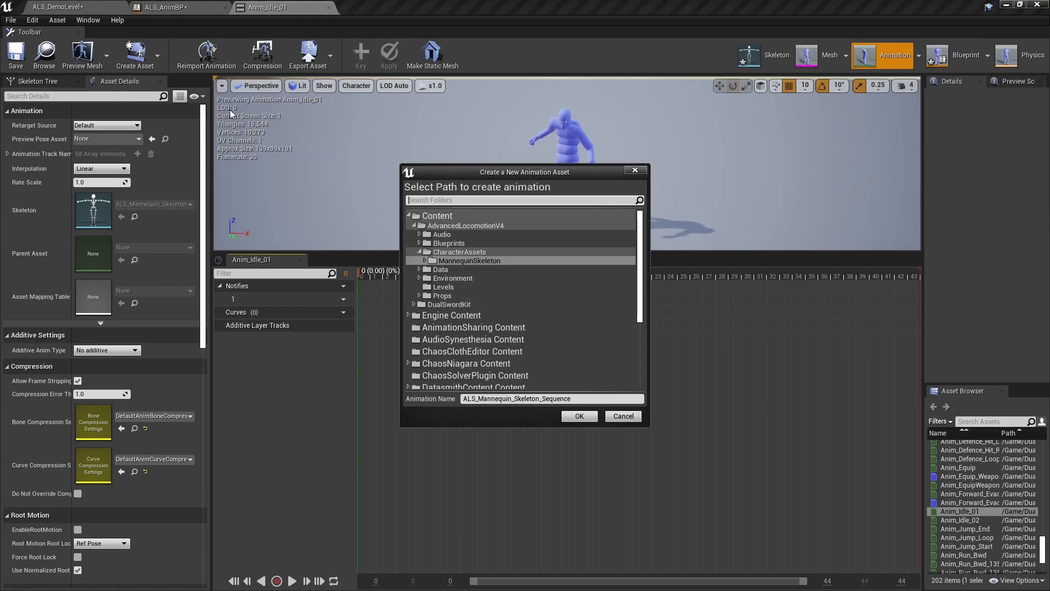
Step: Create a folder named ALS under DualSwordKit/Animations as the location for the new animation
{"action": "left_click", "coordinate": [413, 304]}
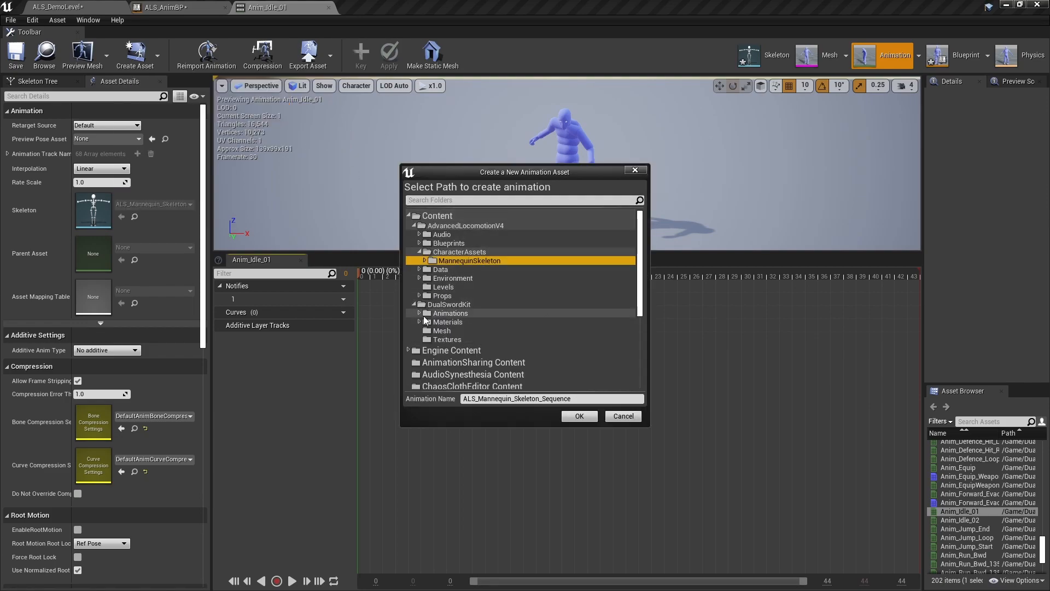
{"action": "left_click", "coordinate": [443, 315]}
{"action": "right_click", "coordinate": [443, 315]}
{"action": "left_click", "coordinate": [479, 324]}
{"action": "type", "text": "ALS"}
{"action": "key", "text": "Return"}
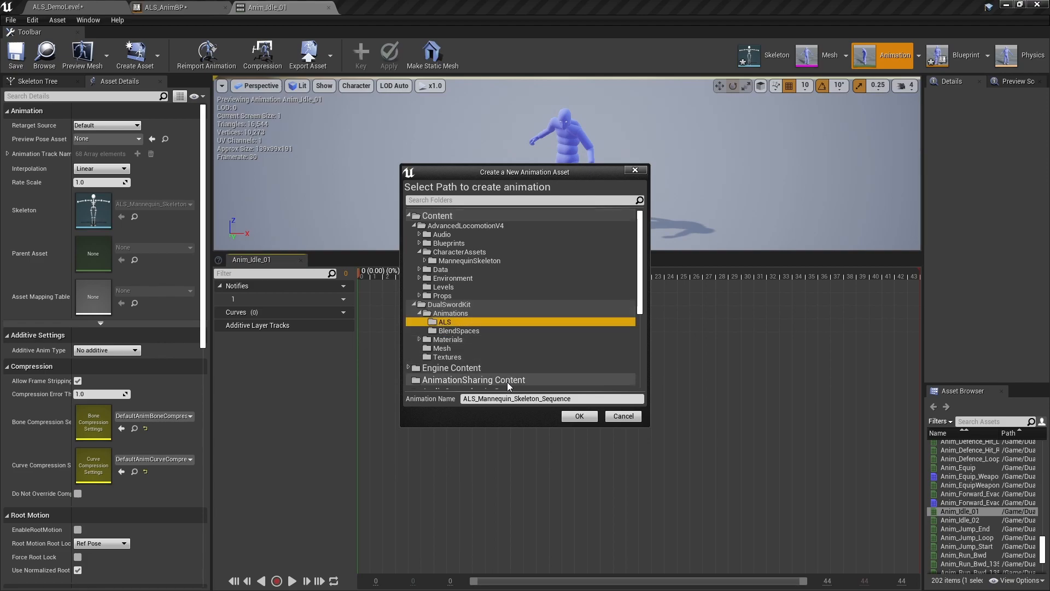
Step: Name the new animation A_DualSword_Idle_Pose and create it
{"action": "left_click", "coordinate": [498, 399]}
{"action": "double_click", "coordinate": [505, 398]}
{"action": "type", "text": "A_DualSword_Idle_Pose"}
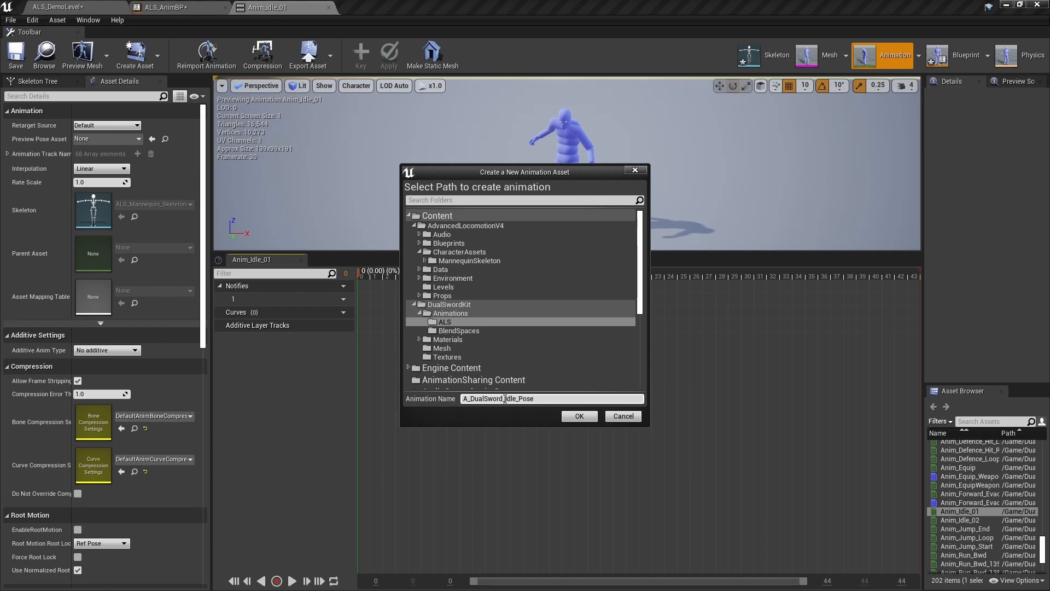
{"action": "key", "text": "Return"}
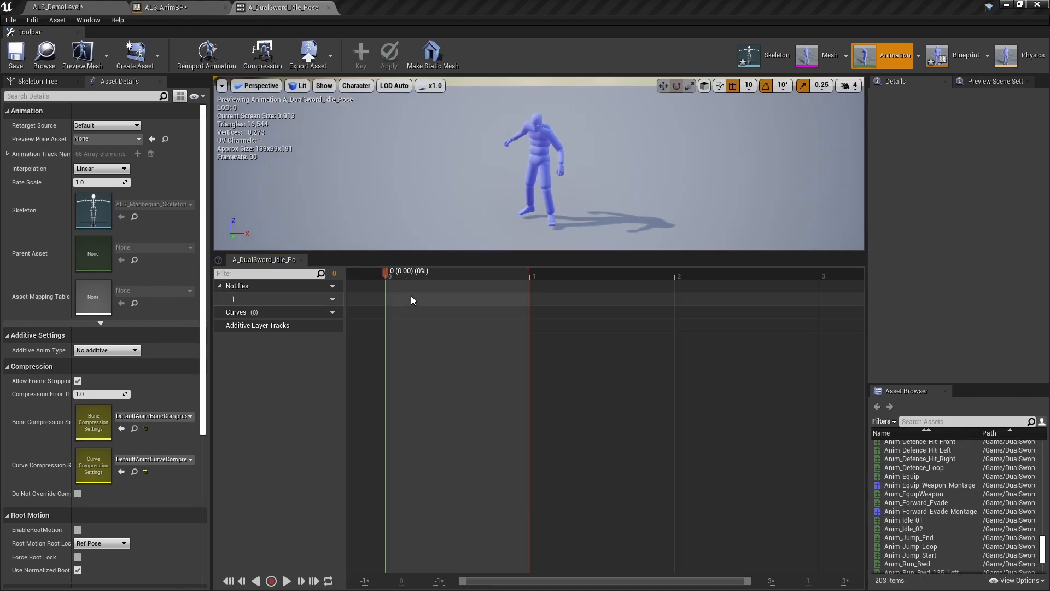
{"action": "right_click_drag", "start_coordinate": [436, 311], "coordinate": [482, 305]}
Step: Replace the Play Anim_Idle_01 node in the DualSword state with a Play A_DualSword_Idle_Pose node
{"action": "left_click", "coordinate": [179, 8]}
{"action": "right_click", "coordinate": [359, 313]}
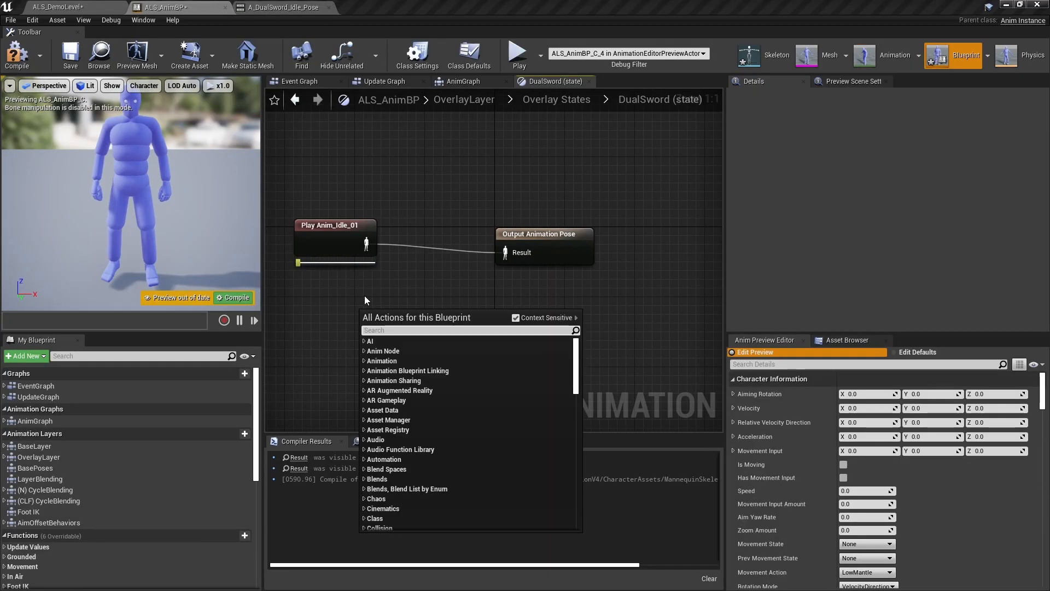
{"action": "type", "text": "Idle"}
{"action": "key", "text": "Up"}
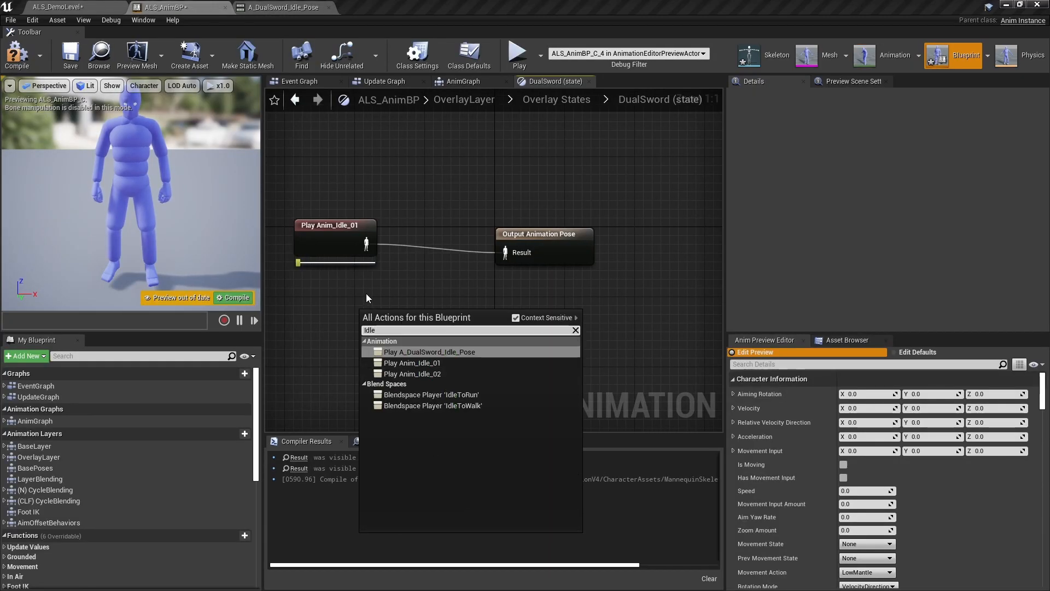
{"action": "key", "text": "Return"}
{"action": "left_click", "coordinate": [412, 309]}
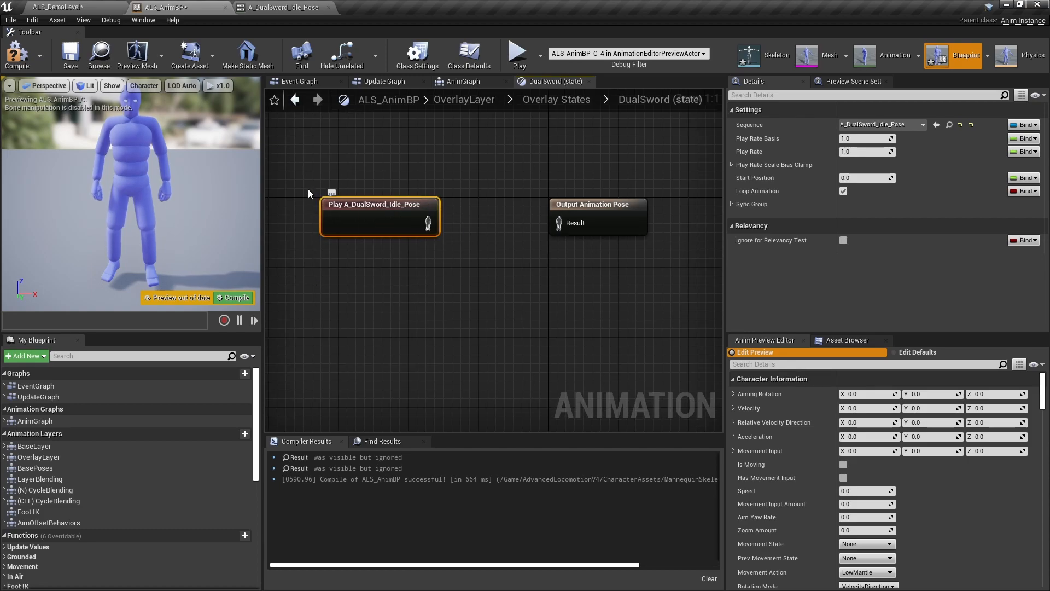
Step: Convert the A_DualSword_Idle_Pose player to a single frame animation and move the node farther from the Output Animation Pose
{"action": "right_click", "coordinate": [343, 213]}
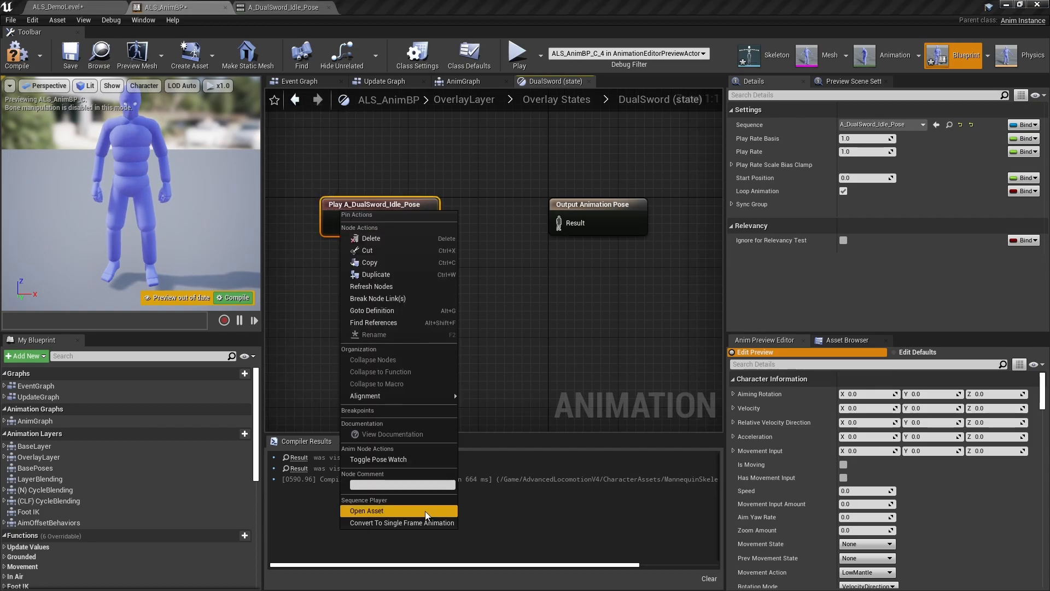
{"action": "left_click", "coordinate": [418, 524]}
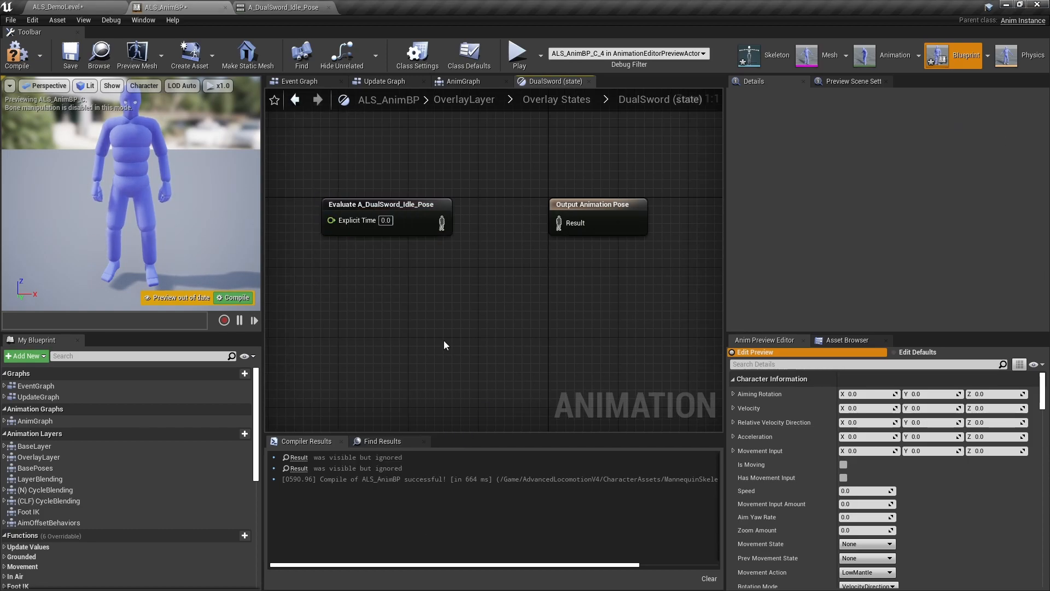
{"action": "left_click", "coordinate": [402, 207]}
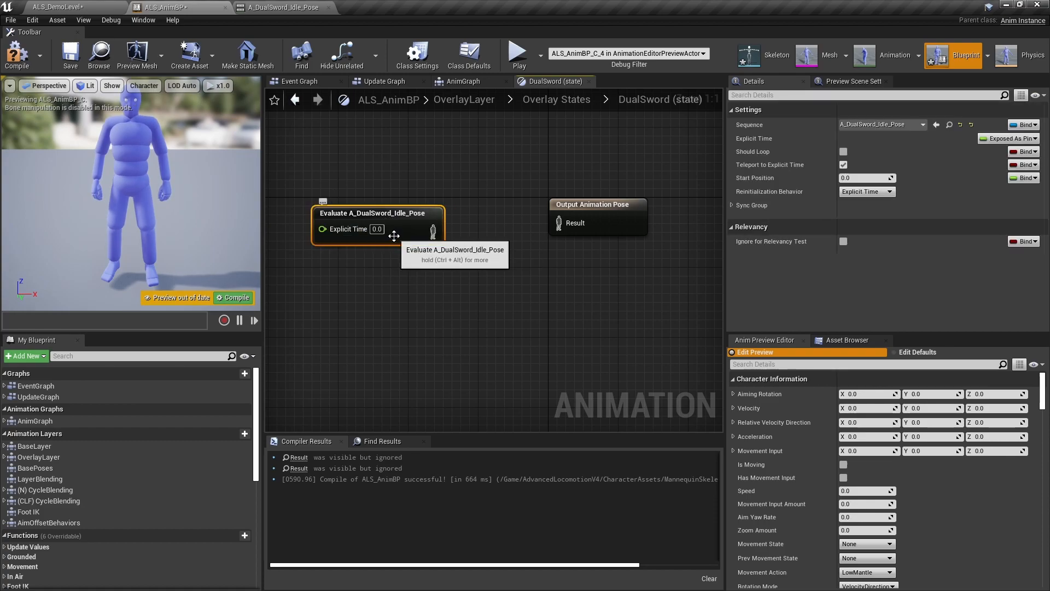
{"action": "left_click_drag", "start_coordinate": [394, 220], "coordinate": [385, 221]}
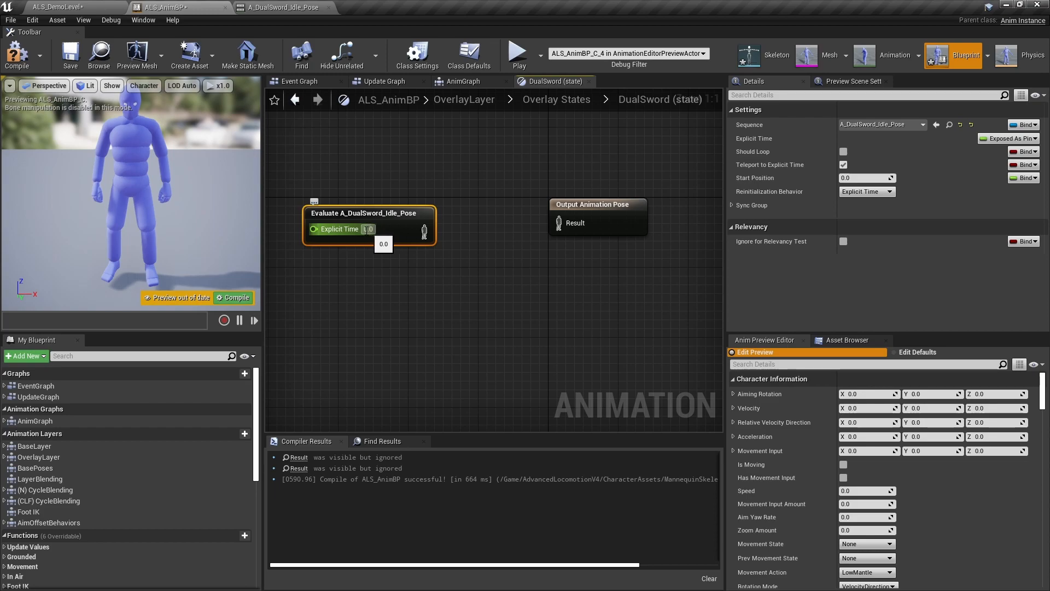
Step: Align the Evaluate A_DualSword_Idle_Pose node, connect it to the Output Animation Pose, and compile and save ALS_AnimBP
{"action": "left_click_drag", "start_coordinate": [390, 228], "coordinate": [408, 220]}
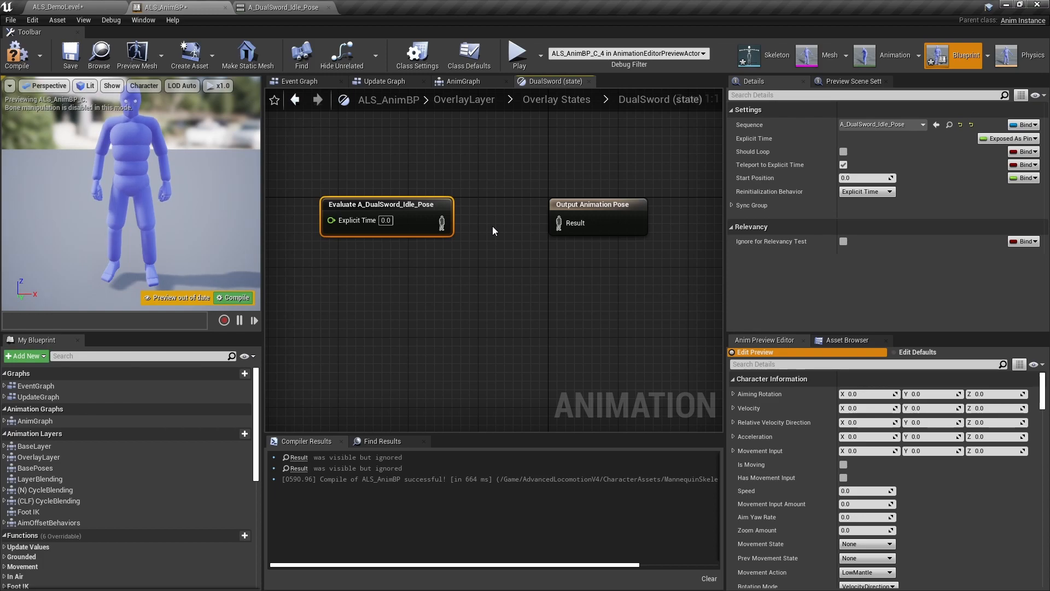
{"action": "left_click_drag", "start_coordinate": [414, 221], "coordinate": [395, 233]}
{"action": "right_click_drag", "start_coordinate": [453, 287], "coordinate": [455, 262]}
{"action": "left_click", "coordinate": [483, 238]}
{"action": "left_click", "coordinate": [432, 227]}
{"action": "left_click_drag", "start_coordinate": [432, 227], "coordinate": [558, 206]}
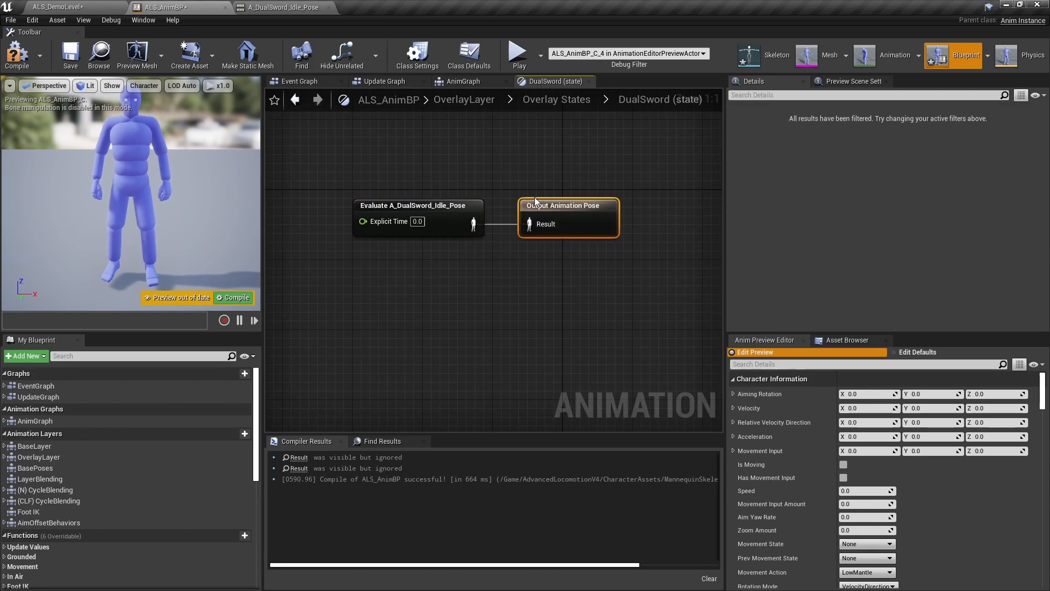
{"action": "left_click", "coordinate": [70, 57]}
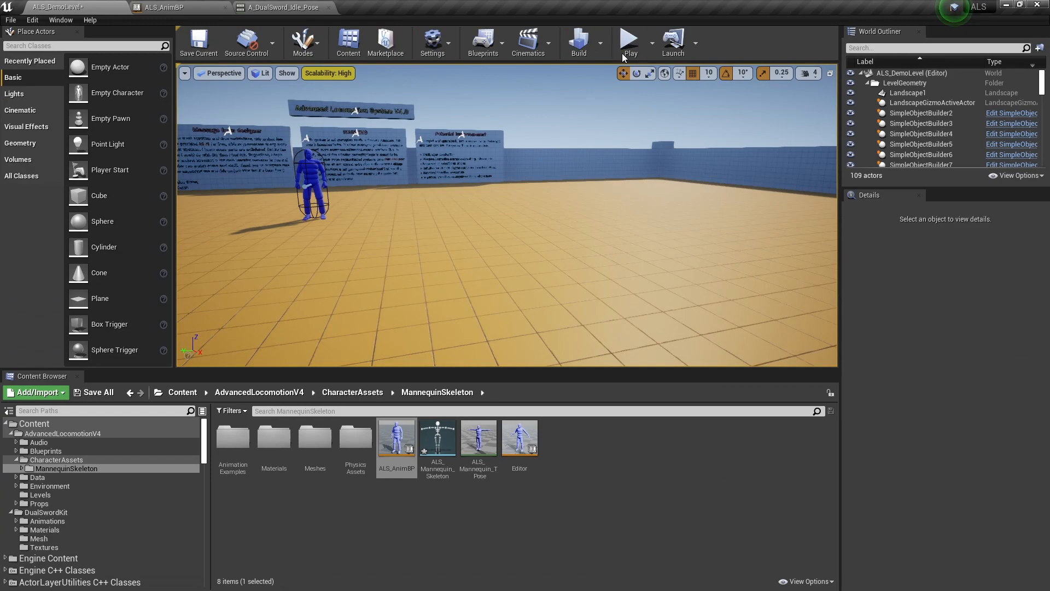
Step: Play ALS_DemoLevel in the viewport, switch to the DualSword overlay and run the character to check the pose
{"action": "left_click", "coordinate": [623, 54]}
{"action": "left_click", "coordinate": [593, 157]}
{"action": "key", "text": "w"}
{"action": "key", "text": "q"}
{"action": "scroll", "coordinate": [593, 157], "scroll_direction": "up", "scroll_amount": 1}
{"action": "key", "text": "w"}
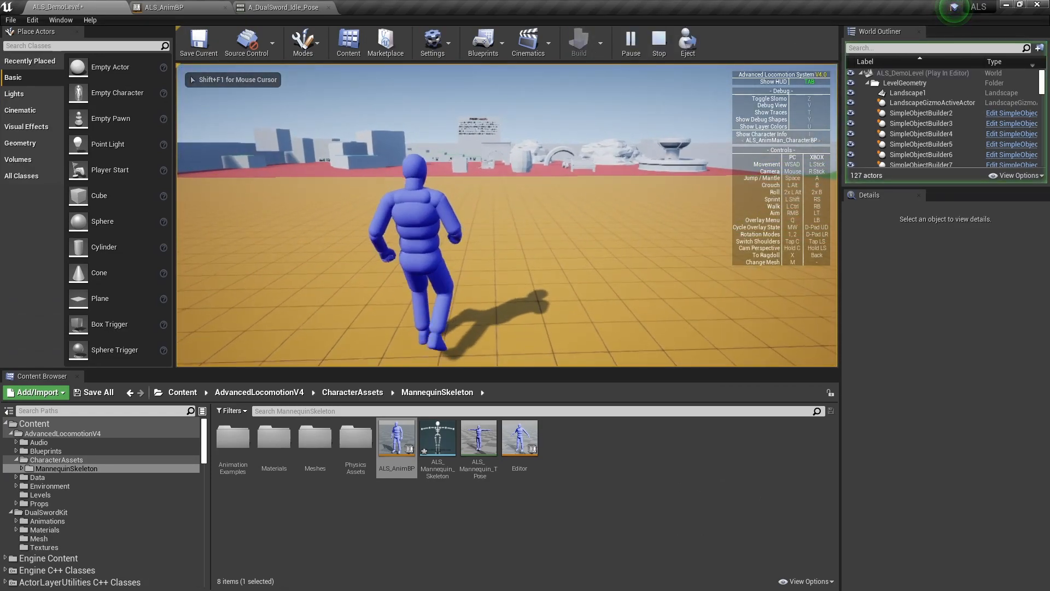
{"action": "key", "text": "Escape"}
Step: Add the curves Layering_Arm_L, Layering_Arm_R, Layering_Hand_L and Layering_Hand_R to the A_DualSword_Idle_Pose animation
{"action": "left_click", "coordinate": [255, 8]}
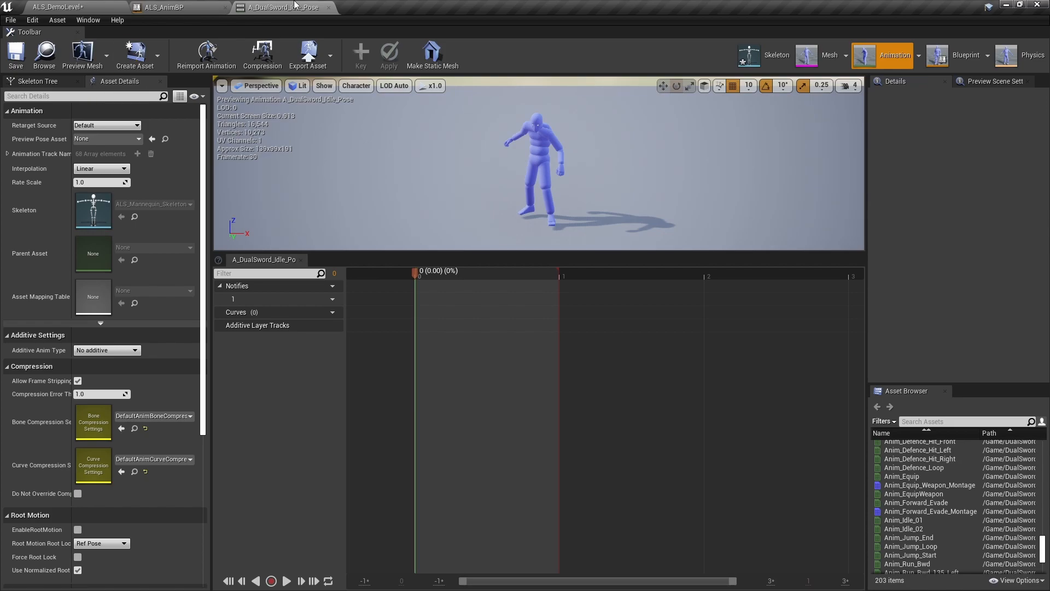
{"action": "right_click_drag", "start_coordinate": [597, 191], "coordinate": [592, 197]}
{"action": "left_click_drag", "start_coordinate": [578, 253], "coordinate": [576, 321]}
{"action": "right_click_drag", "start_coordinate": [576, 257], "coordinate": [607, 218]}
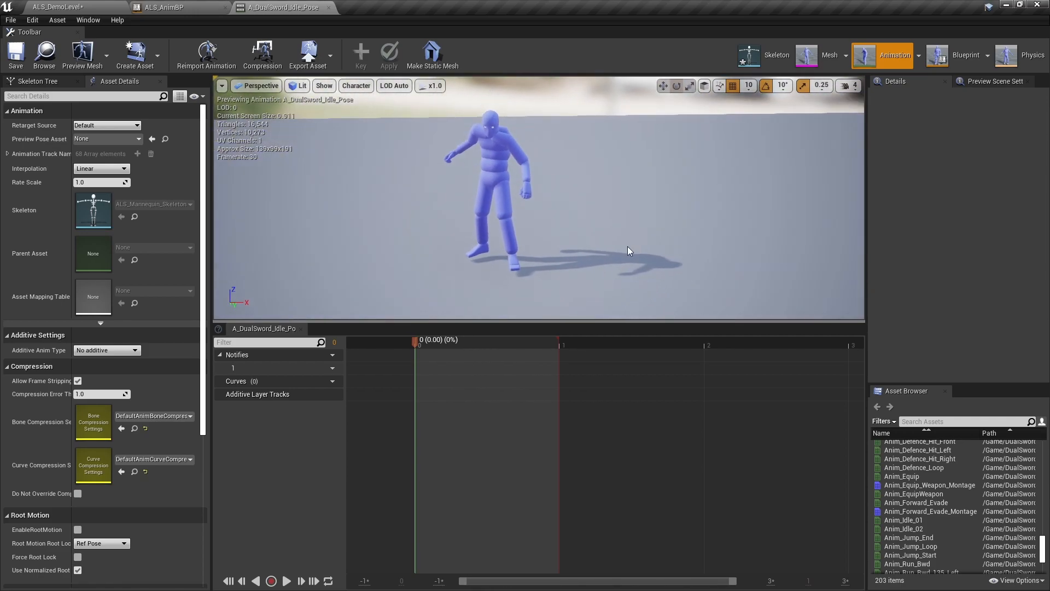
{"action": "left_click", "coordinate": [331, 380]}
{"action": "mouse_move", "coordinate": [356, 401]}
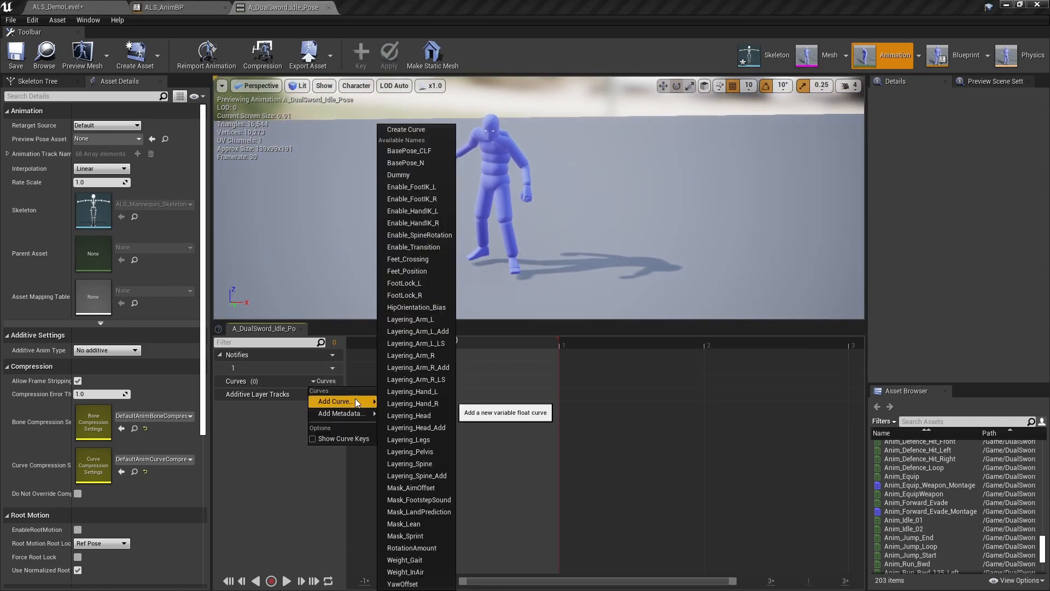
{"action": "left_click", "coordinate": [440, 320]}
{"action": "left_click", "coordinate": [327, 381]}
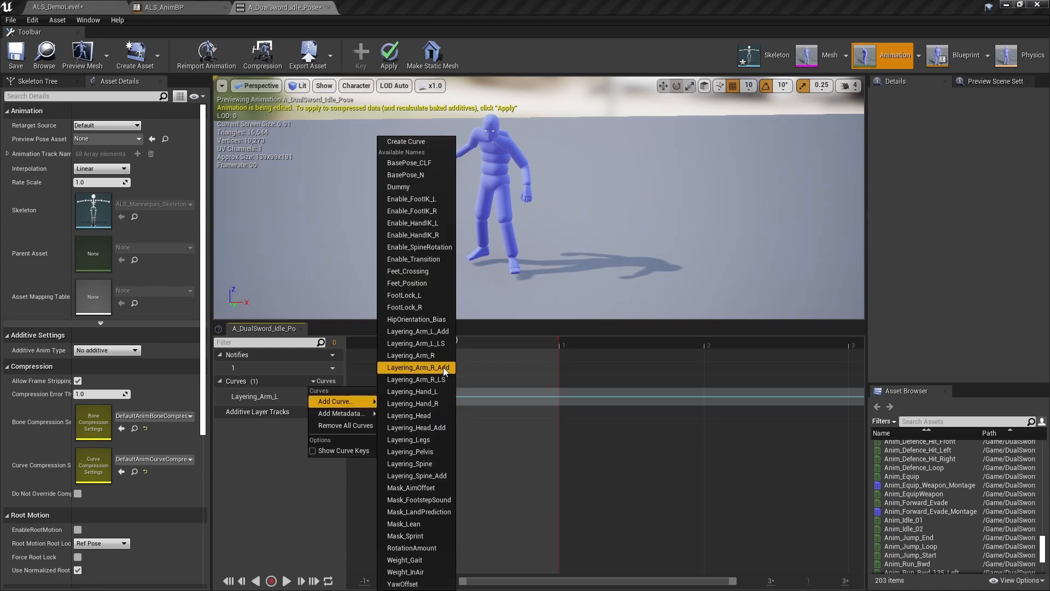
{"action": "left_click", "coordinate": [442, 369]}
{"action": "left_click", "coordinate": [331, 381]}
{"action": "left_click", "coordinate": [420, 392]}
{"action": "left_click", "coordinate": [327, 381]}
{"action": "left_click", "coordinate": [420, 406]}
Step: Add the curves Layering_Head, Layering_Legs, Layering_Pelvis and Layering_Spine to the animation
{"action": "left_click", "coordinate": [327, 381]}
{"action": "left_click", "coordinate": [405, 405]}
{"action": "left_click", "coordinate": [327, 381]}
{"action": "left_click", "coordinate": [419, 437]}
{"action": "left_click", "coordinate": [327, 381]}
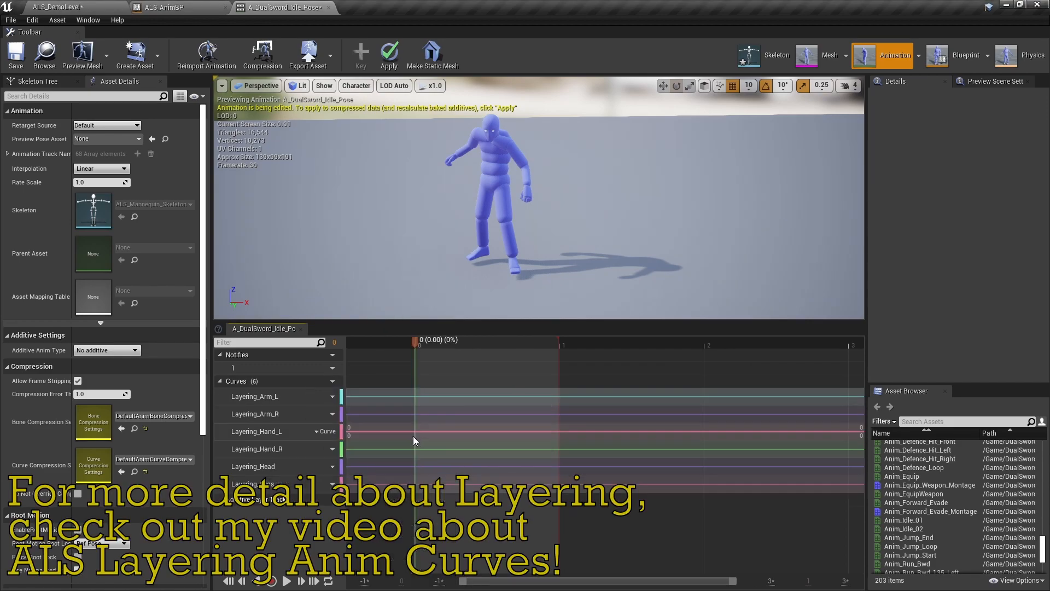
{"action": "left_click", "coordinate": [420, 449]}
{"action": "left_click", "coordinate": [326, 382]}
{"action": "left_click", "coordinate": [442, 465]}
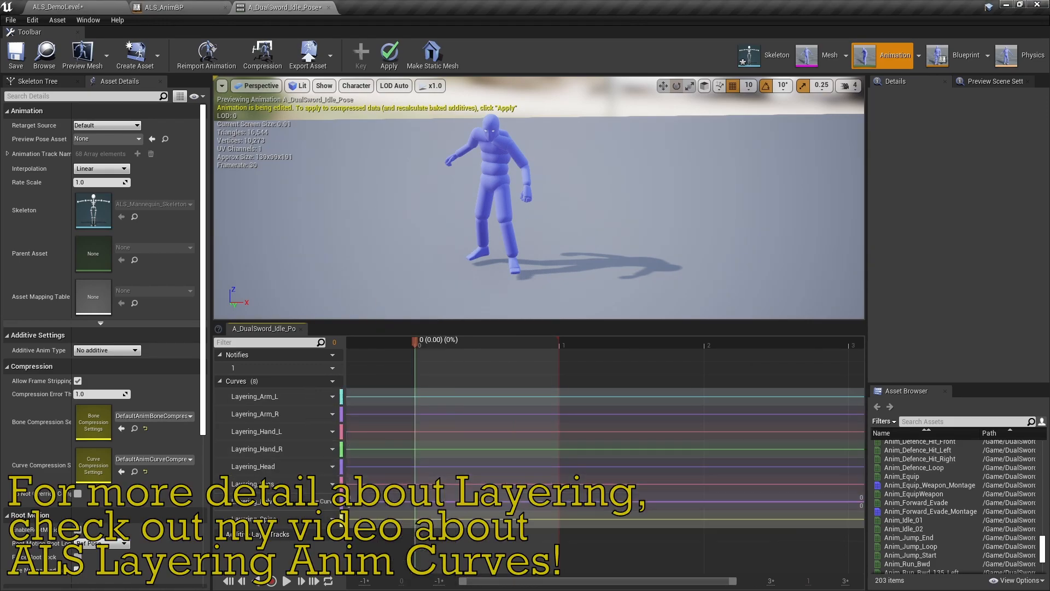
Step: Select all eight layering curves and open them together in the Curve Editor
{"action": "left_click", "coordinate": [367, 394]}
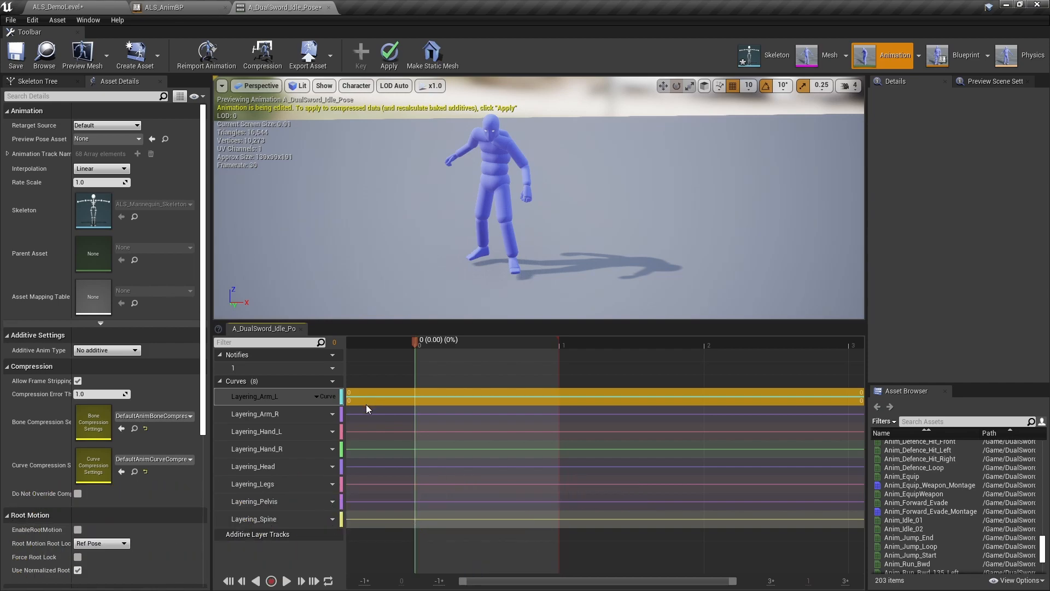
{"action": "left_click", "coordinate": [366, 412]}
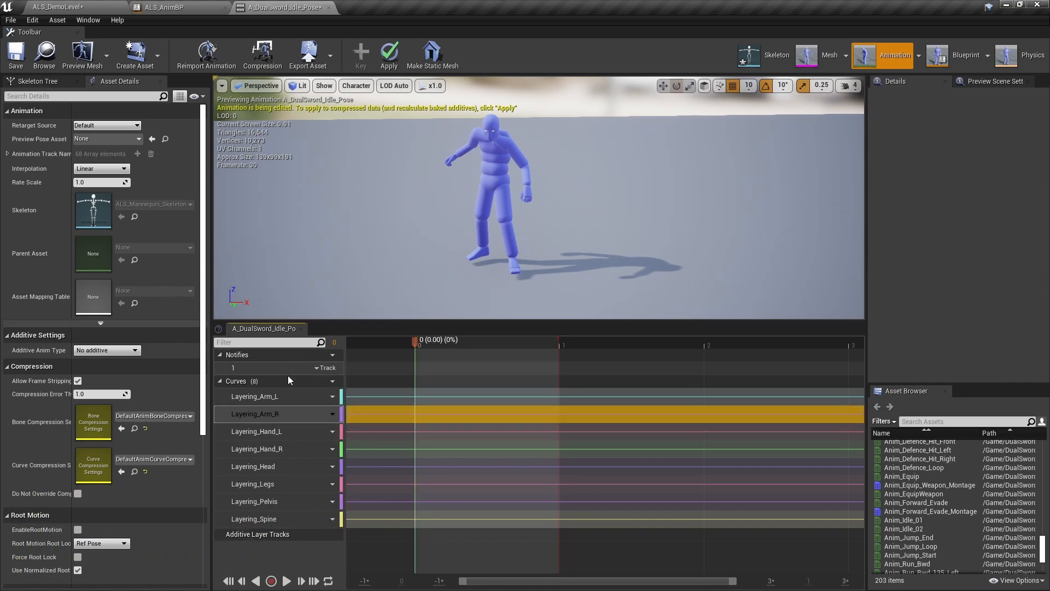
{"action": "left_click", "coordinate": [379, 433]}
{"action": "left_click", "coordinate": [379, 452]}
{"action": "left_click", "coordinate": [375, 470]}
{"action": "left_click", "coordinate": [379, 485]}
{"action": "left_click", "coordinate": [378, 503]}
{"action": "left_click", "coordinate": [379, 517]}
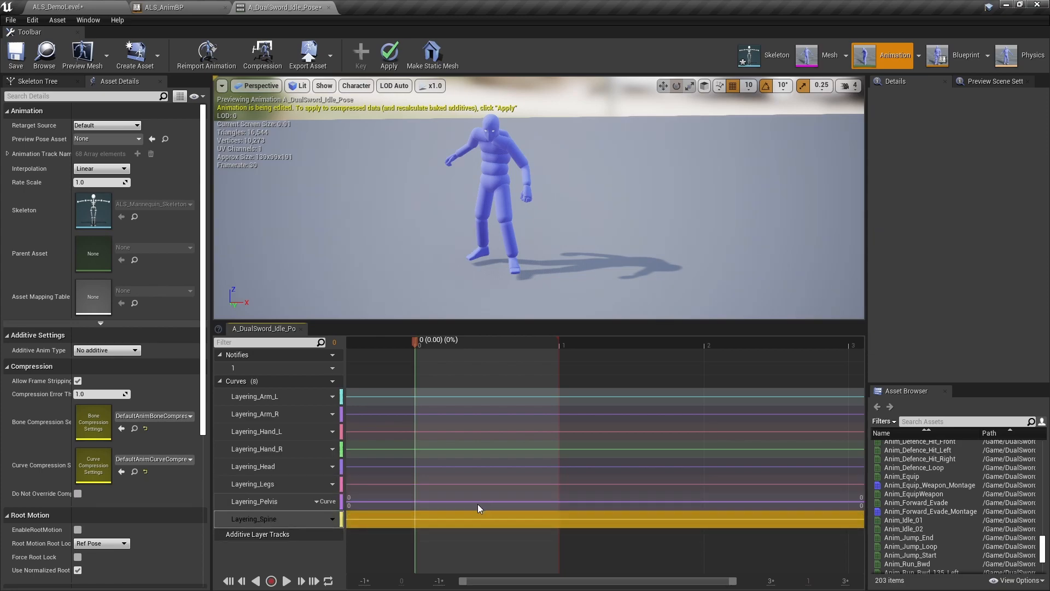
{"action": "left_click", "coordinate": [409, 399]}
{"action": "left_click_drag", "start_coordinate": [409, 401], "coordinate": [399, 485]}
{"action": "left_click", "coordinate": [395, 518], "text": "ctrl"}
{"action": "right_click", "coordinate": [429, 454]}
{"action": "left_click", "coordinate": [440, 471]}
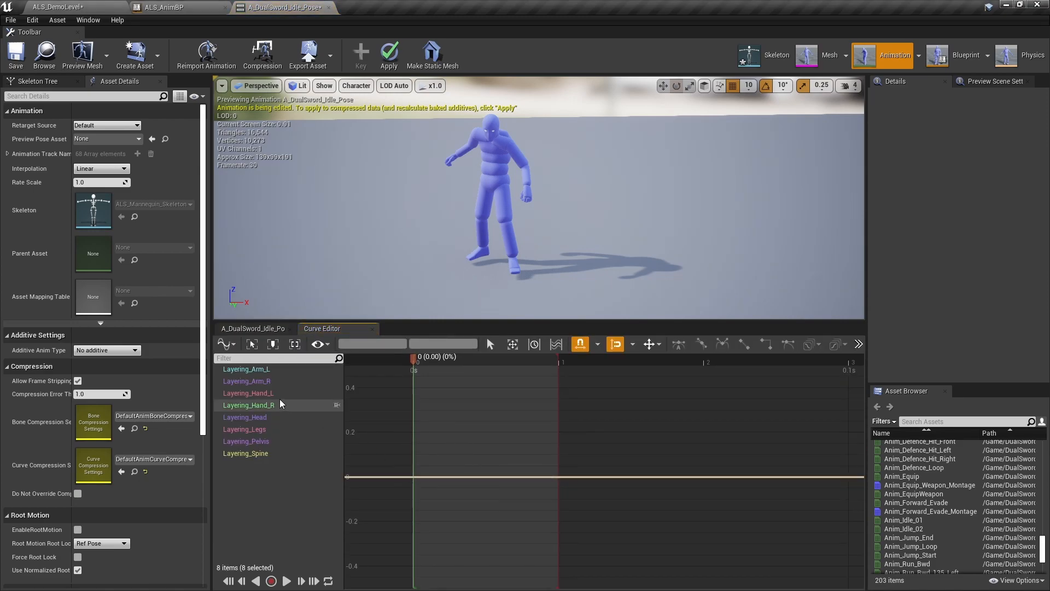
Step: Set the frame 0 key of the Layering_Arm_L and Layering_Arm_R curves to 1
{"action": "left_click", "coordinate": [285, 369]}
{"action": "left_click", "coordinate": [414, 477]}
{"action": "left_click", "coordinate": [436, 344]}
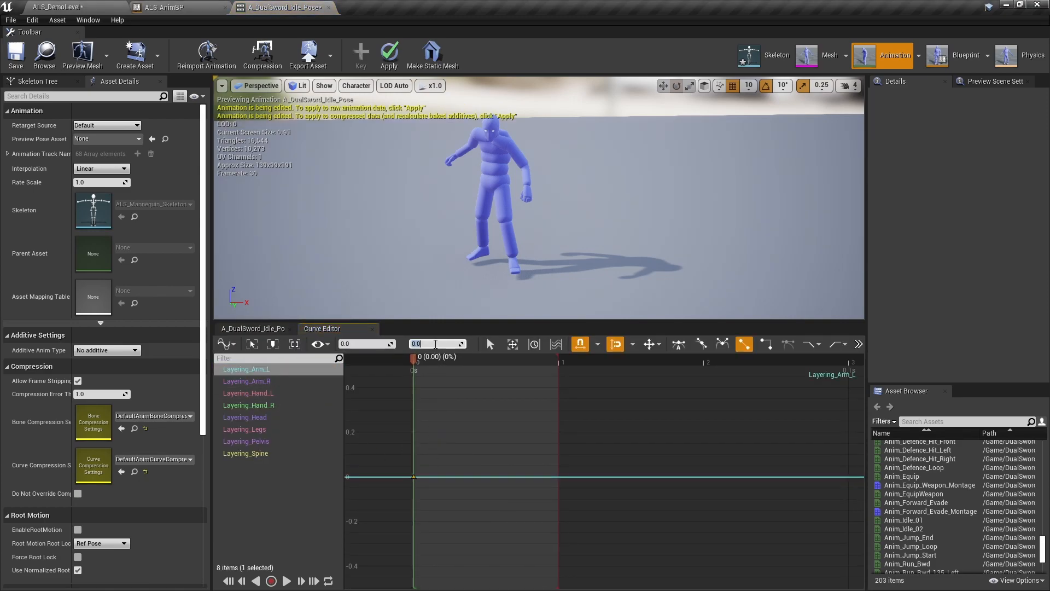
{"action": "left_click", "coordinate": [307, 382]}
{"action": "left_click", "coordinate": [413, 478]}
Step: Set the frame 0 key of the Layering_Hand_L and Layering_Hand_R curves to 1
{"action": "left_click", "coordinate": [317, 393]}
{"action": "left_click", "coordinate": [414, 478]}
{"action": "left_click", "coordinate": [436, 343]}
{"action": "type", "text": "1"}
{"action": "key", "text": "Return"}
{"action": "left_click", "coordinate": [317, 405]}
{"action": "left_click", "coordinate": [414, 477]}
{"action": "left_click", "coordinate": [436, 343]}
{"action": "type", "text": "1"}
{"action": "key", "text": "Return"}
Step: Set the frame 0 key of the Layering_Head curve to 1
{"action": "left_click", "coordinate": [251, 414]}
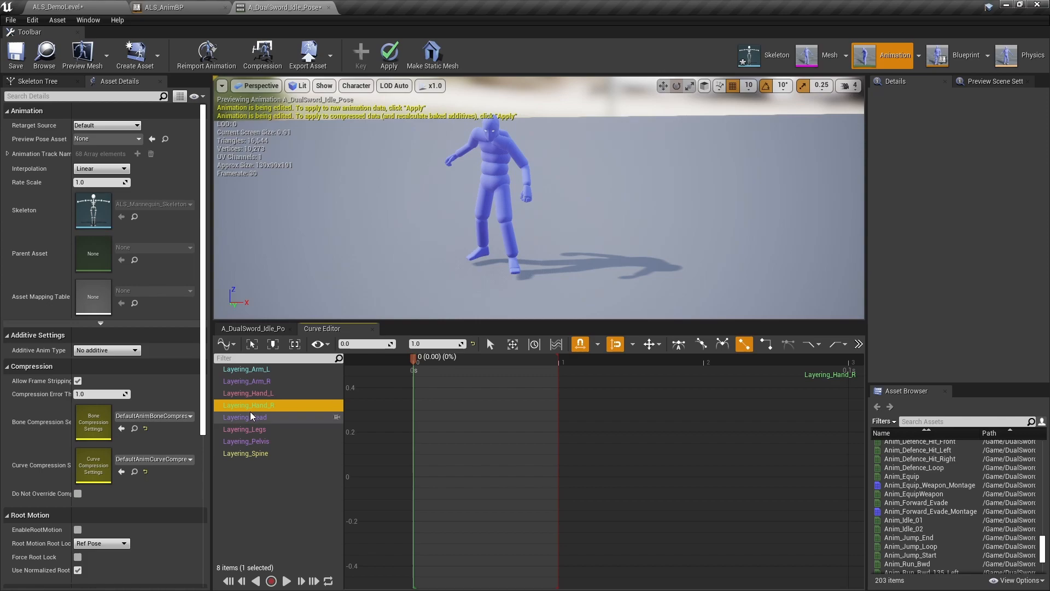
{"action": "right_click", "coordinate": [414, 476]}
{"action": "left_click", "coordinate": [414, 476]}
{"action": "left_click", "coordinate": [435, 344]}
{"action": "type", "text": "1"}
{"action": "key", "text": "Return"}
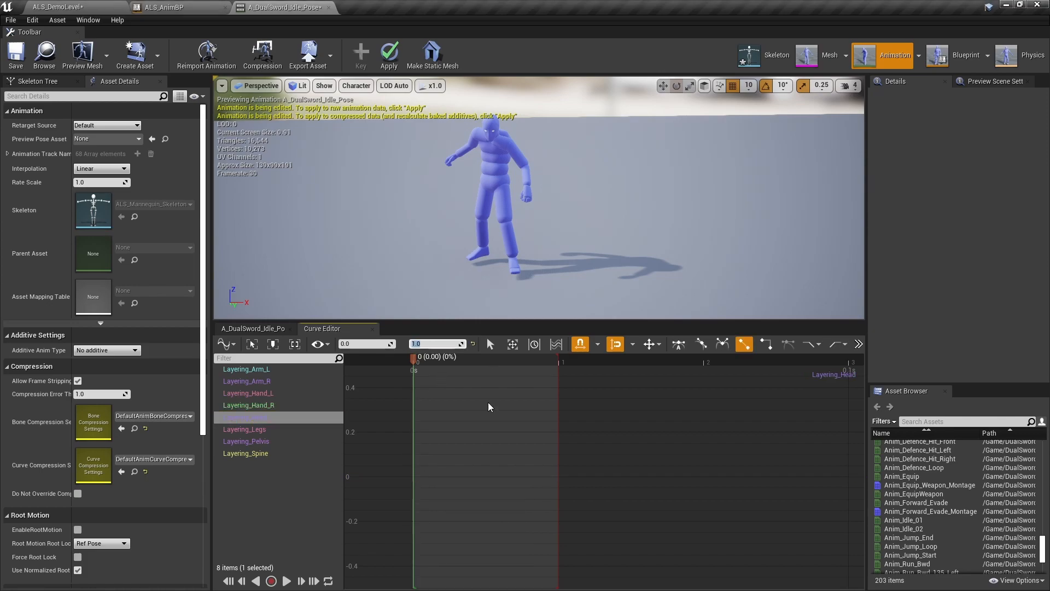
Step: Apply the buffered curve to Layering_Legs, Layering_Pelvis and Layering_Spine, save the animation and return to its timeline
{"action": "right_click_drag", "start_coordinate": [487, 372], "coordinate": [410, 436]}
{"action": "left_click", "coordinate": [281, 433]}
{"action": "left_click", "coordinate": [497, 450]}
{"action": "left_click", "coordinate": [285, 441]}
{"action": "right_click", "coordinate": [470, 423]}
{"action": "left_click", "coordinate": [480, 450]}
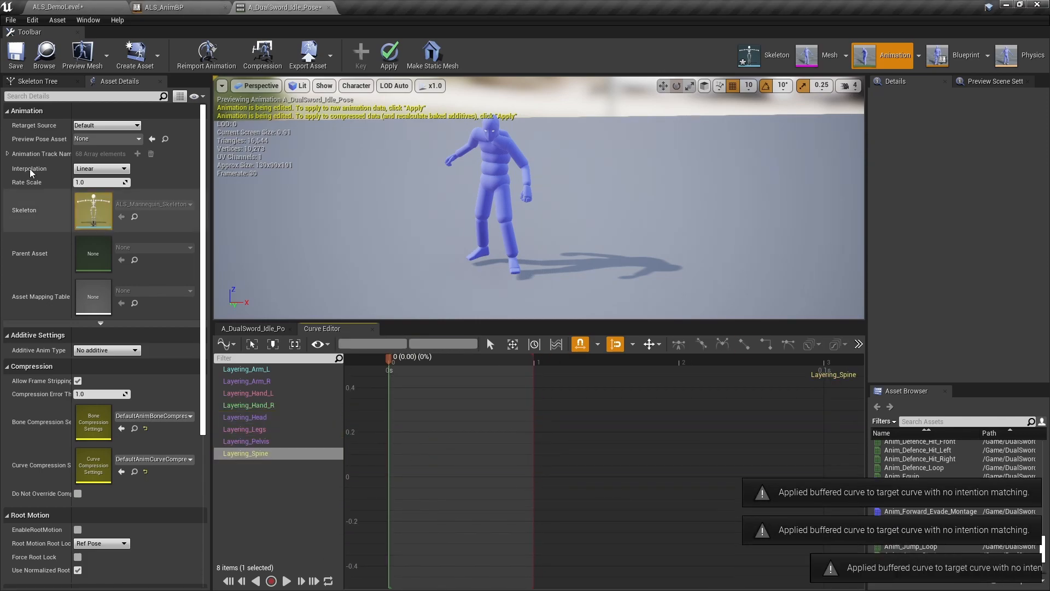
{"action": "left_click", "coordinate": [258, 328]}
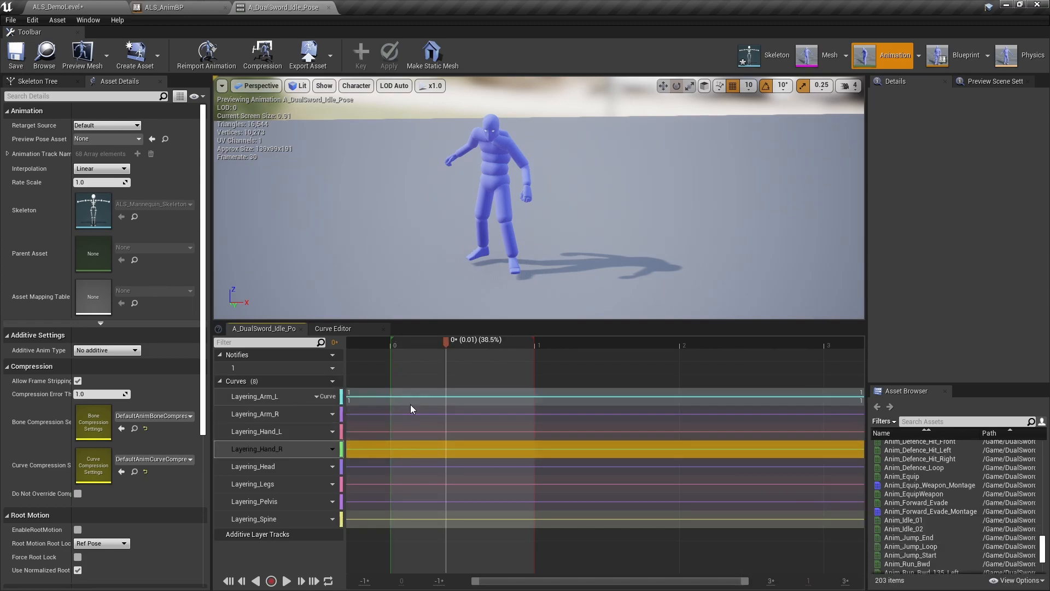
Step: Play ALS_DemoLevel in a new window, switch to the DualSword overlay and check the pose while standing and running
{"action": "left_click", "coordinate": [57, 8]}
{"action": "left_click", "coordinate": [652, 51]}
{"action": "left_click", "coordinate": [684, 99]}
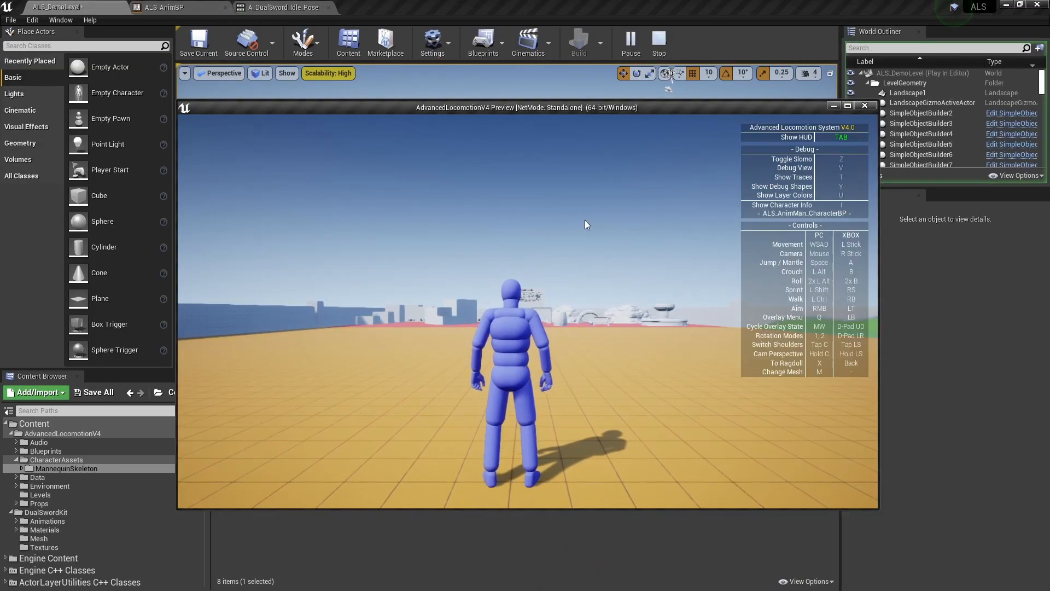
{"action": "key", "text": "q"}
{"action": "scroll", "coordinate": [554, 369], "scroll_direction": "up", "scroll_amount": 1}
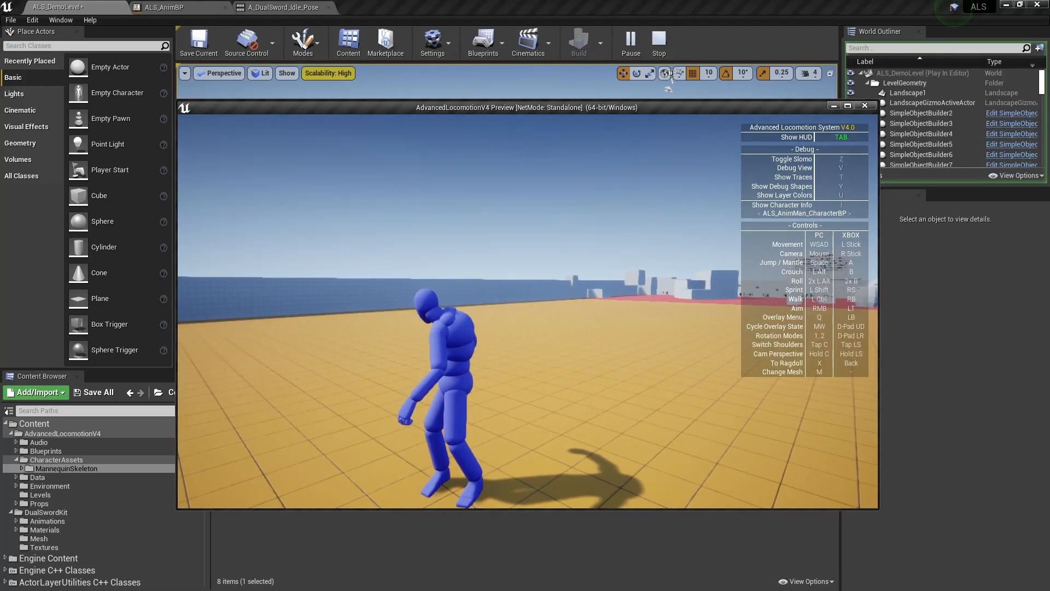
{"action": "key", "text": "w"}
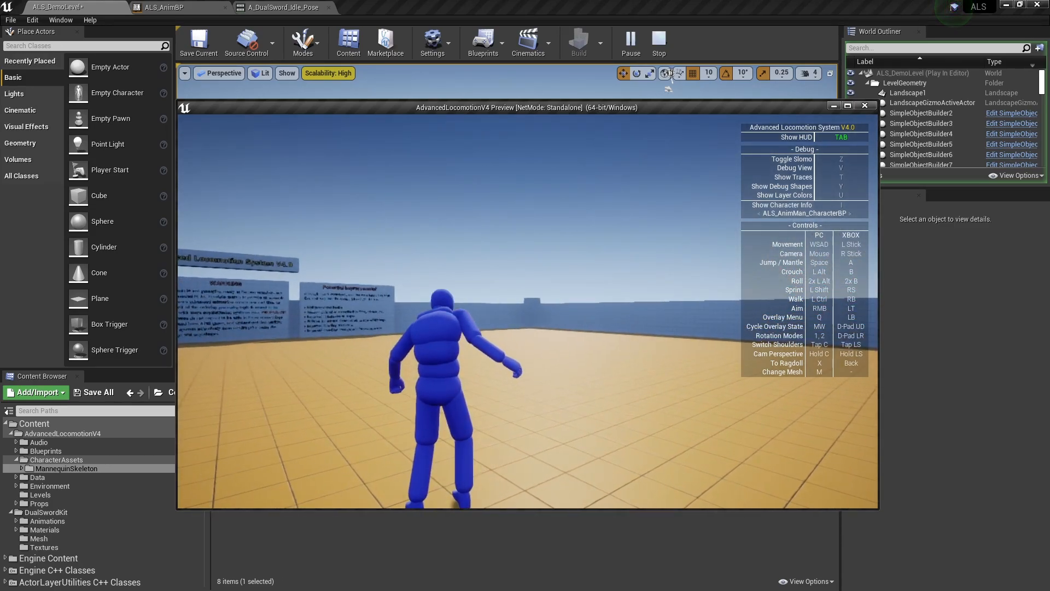
{"action": "key", "text": "w"}
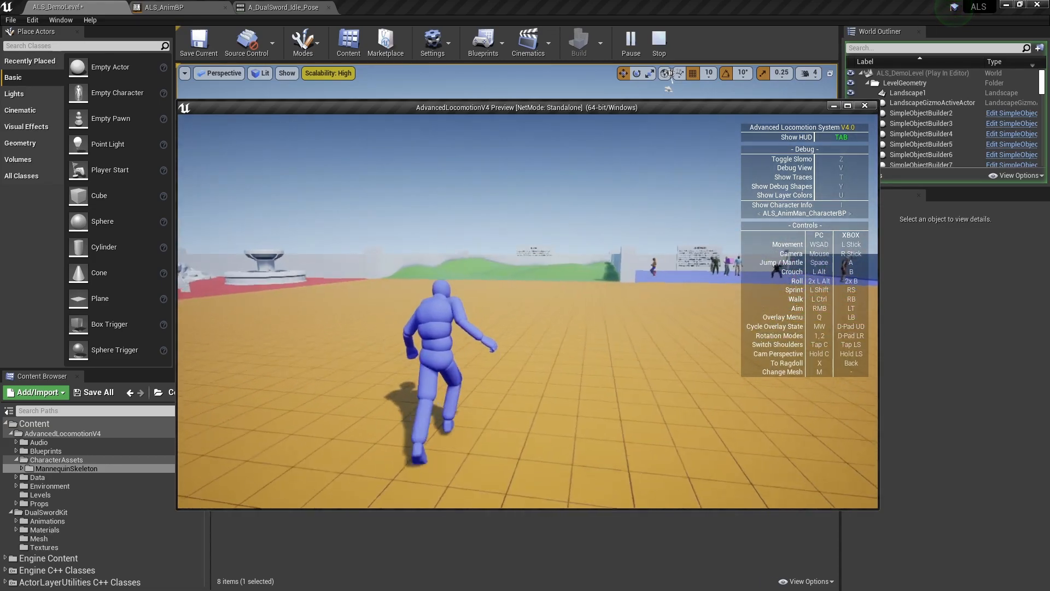
{"action": "key", "text": "Escape"}
Step: Examine the LayerBlending graph of ALS_AnimBP, especially the Apply Mesh Space Additive and Blend nodes in the legs and pelvis layers
{"action": "left_click", "coordinate": [214, 8]}
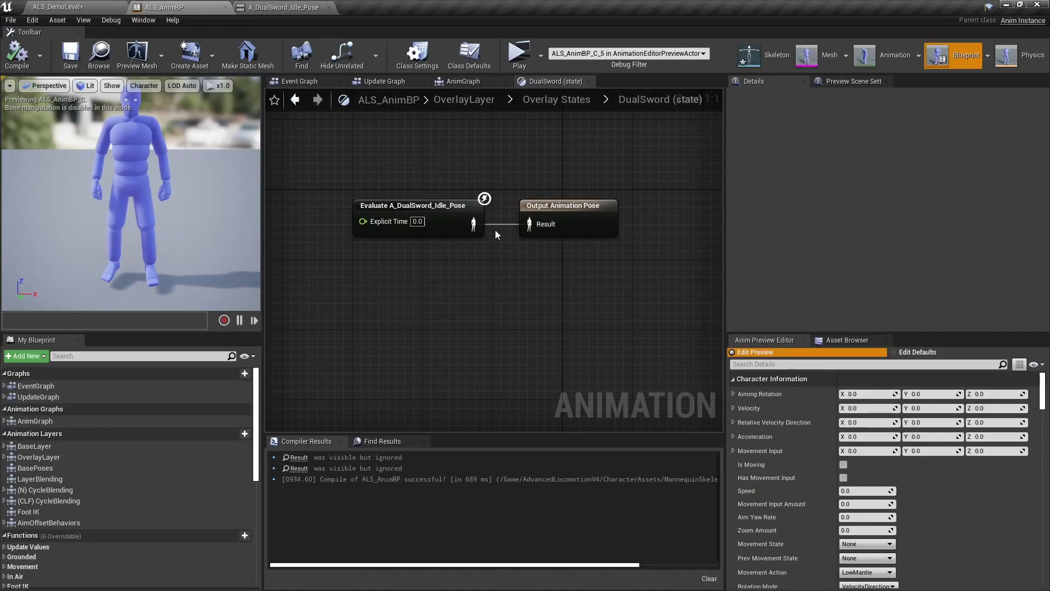
{"action": "double_click", "coordinate": [94, 422]}
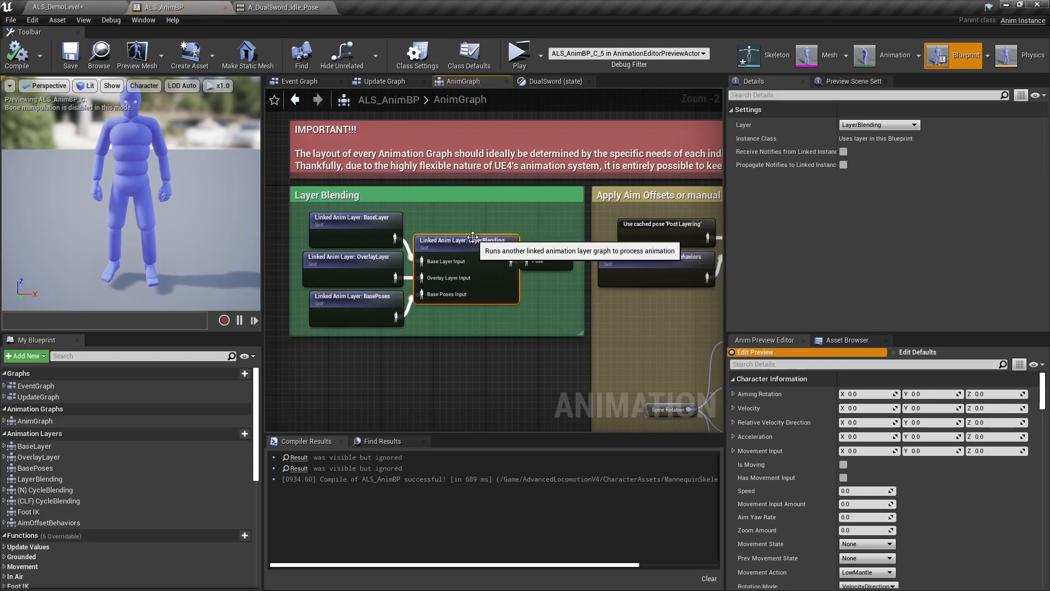
{"action": "double_click", "coordinate": [406, 229]}
{"action": "scroll", "coordinate": [391, 289], "scroll_direction": "up", "scroll_amount": 6}
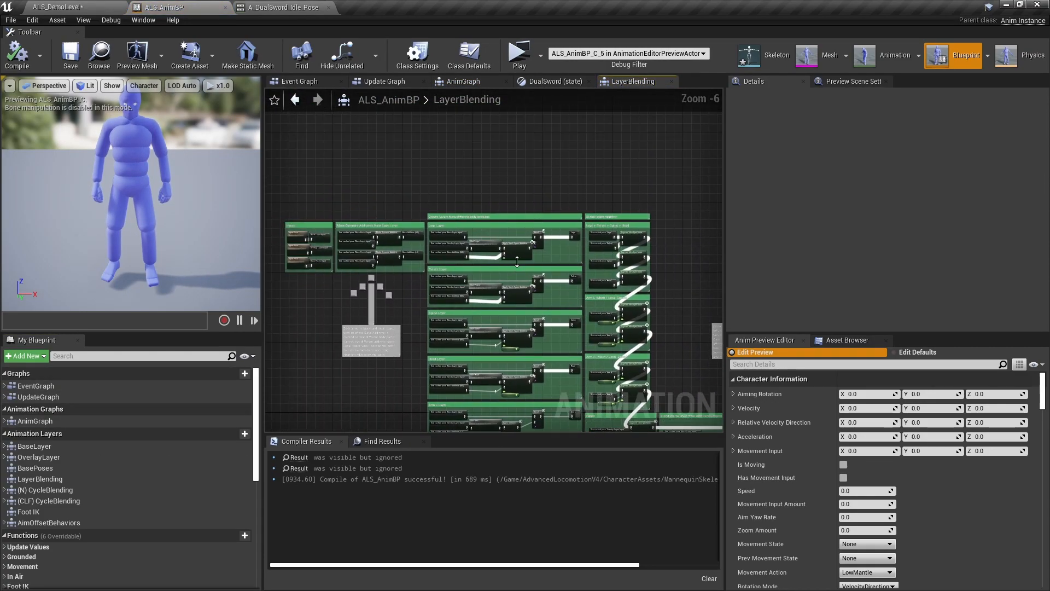
{"action": "left_click", "coordinate": [497, 232]}
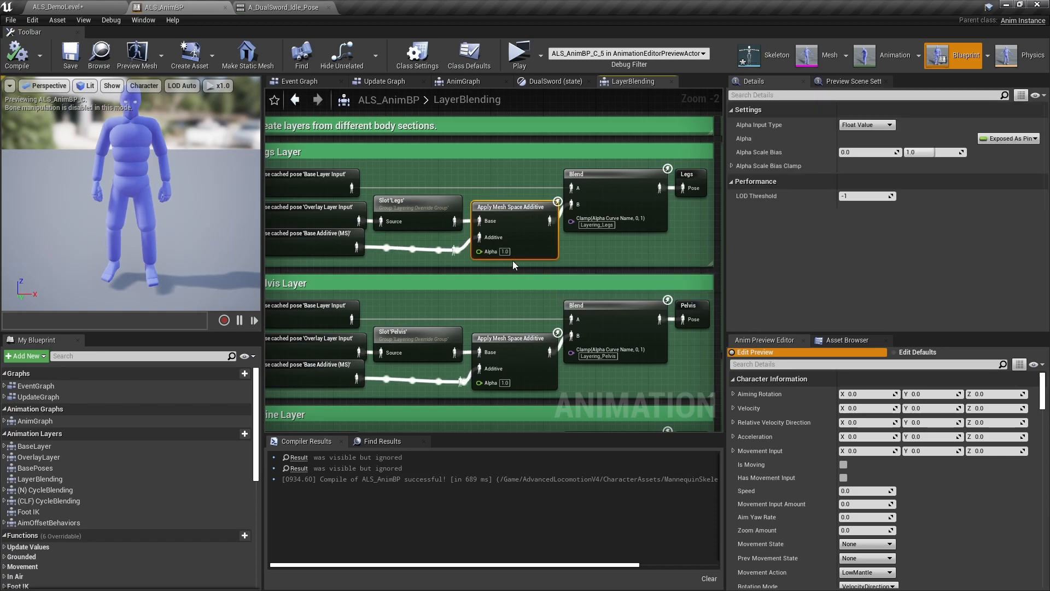
{"action": "left_click", "coordinate": [506, 252]}
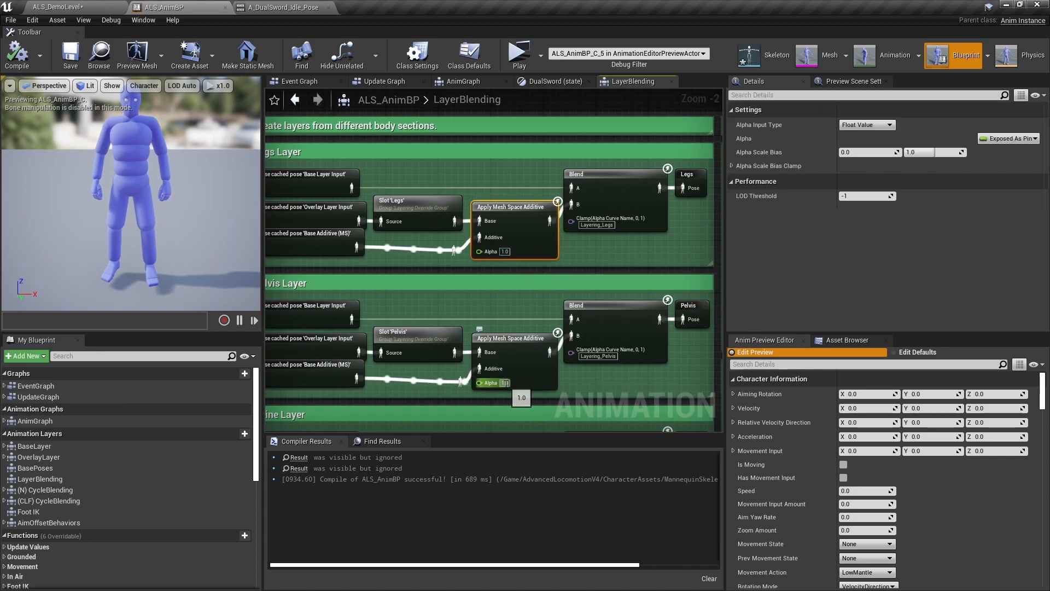
{"action": "left_click", "coordinate": [495, 297]}
{"action": "scroll", "coordinate": [519, 303], "scroll_direction": "down", "scroll_amount": 3}
{"action": "right_click_drag", "start_coordinate": [533, 295], "coordinate": [517, 283]}
{"action": "scroll", "coordinate": [517, 272], "scroll_direction": "up", "scroll_amount": 2}
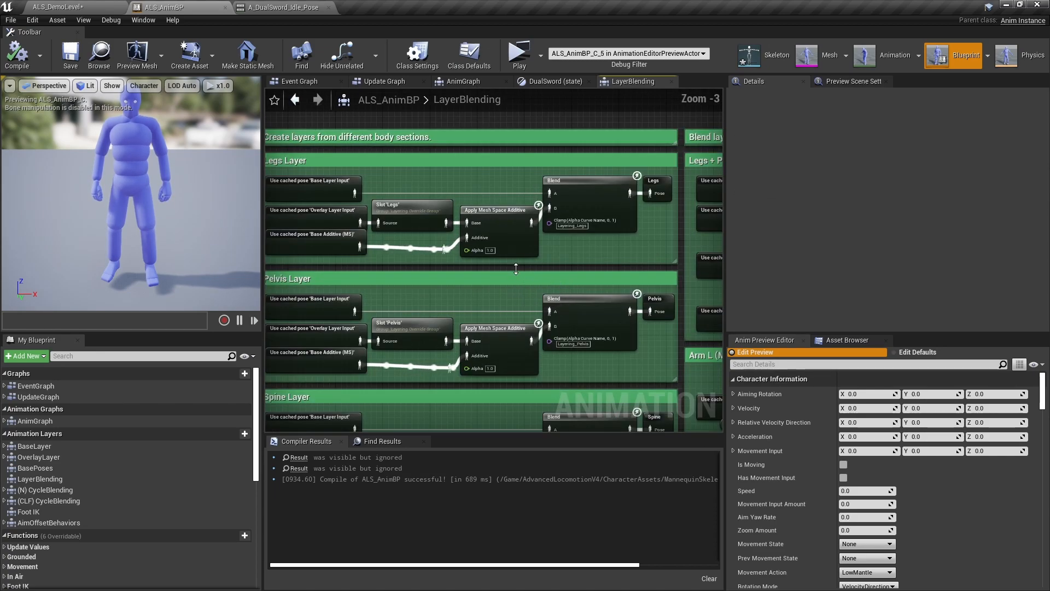
{"action": "right_click_drag", "start_coordinate": [448, 223], "coordinate": [461, 226]}
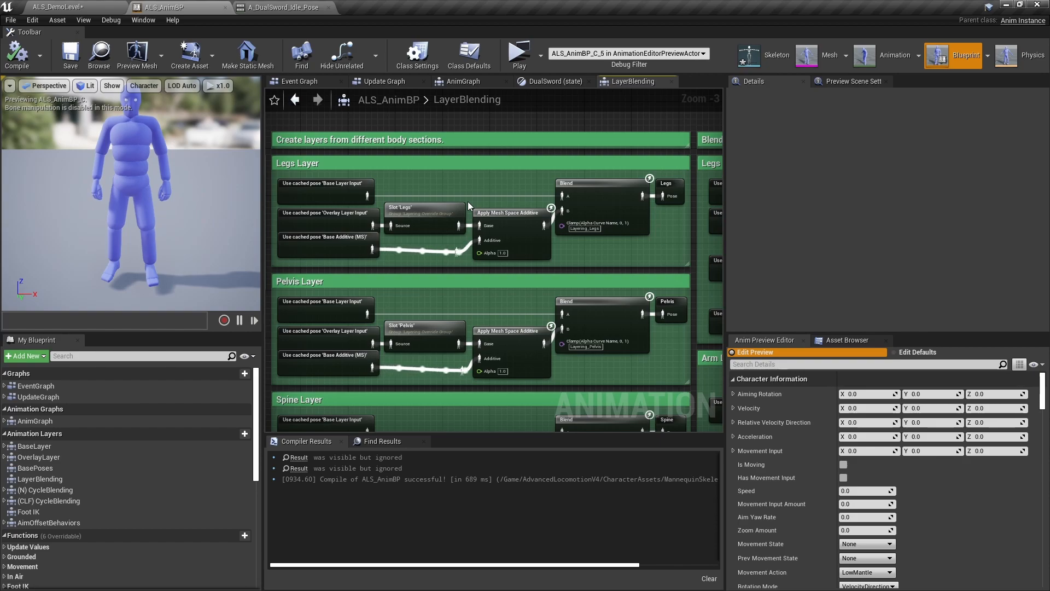
{"action": "right_click_drag", "start_coordinate": [493, 230], "coordinate": [405, 234]}
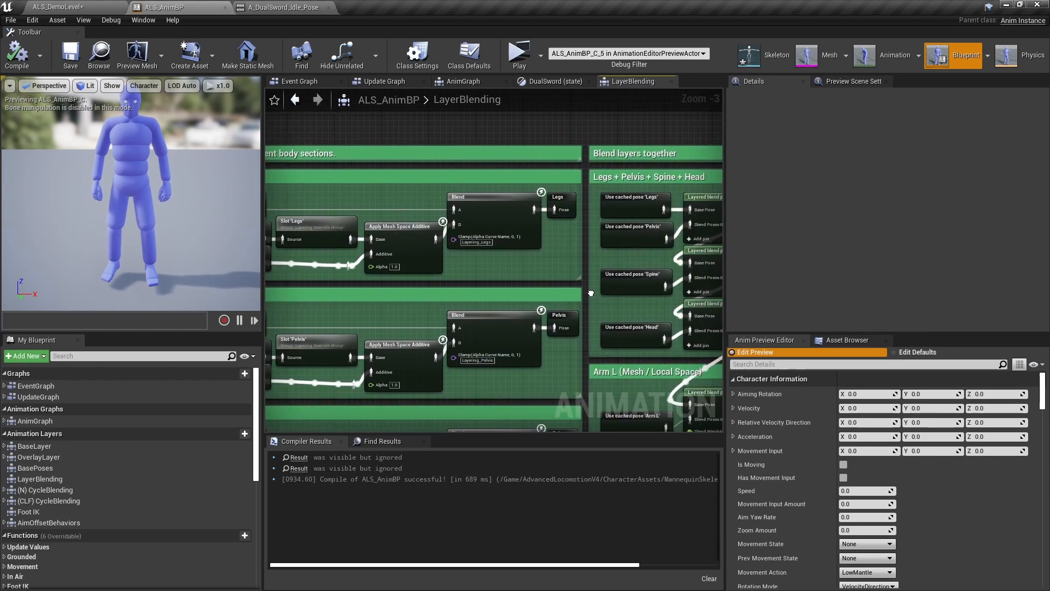
{"action": "right_click_drag", "start_coordinate": [591, 297], "coordinate": [495, 280]}
{"action": "right_click_drag", "start_coordinate": [398, 292], "coordinate": [514, 239]}
{"action": "scroll", "coordinate": [507, 224], "scroll_direction": "down", "scroll_amount": 1}
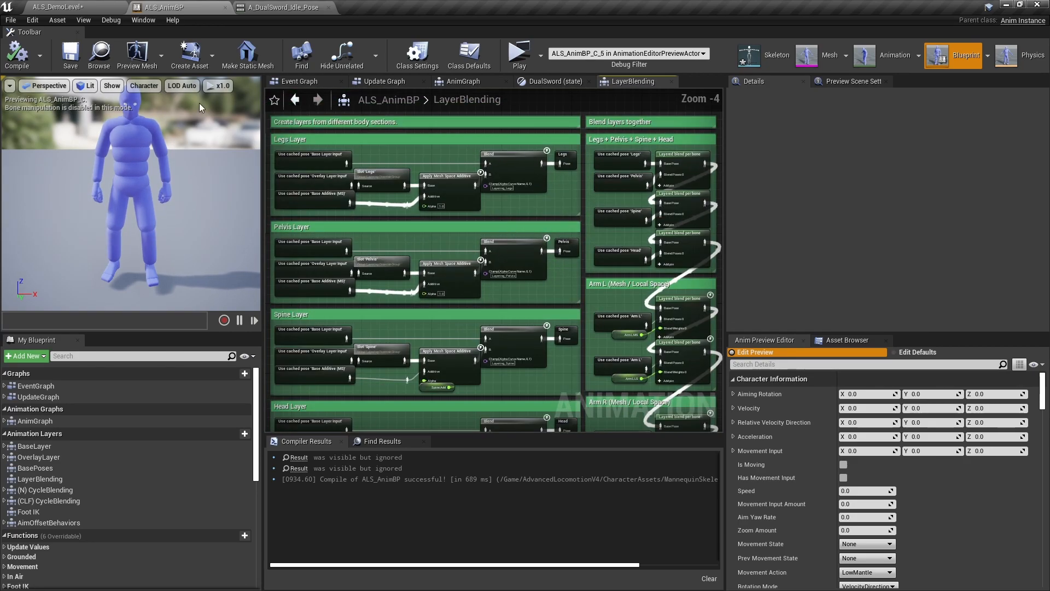
Step: Play ALS_DemoLevel again and open the overlay menu to test the DualSword overlay in motion
{"action": "left_click", "coordinate": [78, 6]}
{"action": "left_click", "coordinate": [640, 51]}
{"action": "key", "text": "w"}
{"action": "key", "text": "q"}
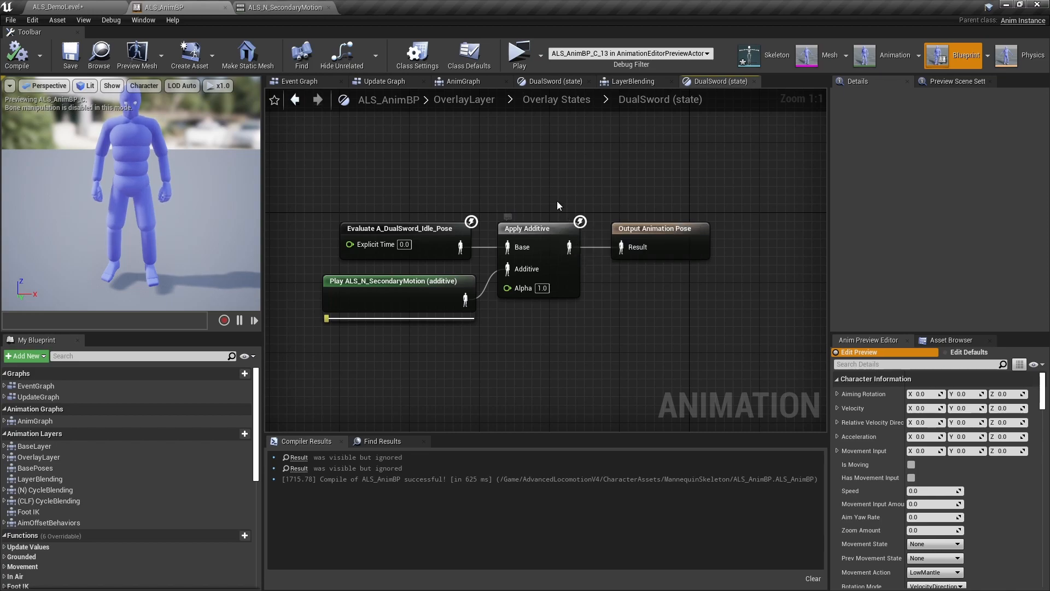
Step: Set the Alpha of the Apply Additive node in the DualSword state to 0.5 and compile ALS_AnimBP
{"action": "left_click", "coordinate": [543, 288]}
{"action": "type", "text": "0"}
{"action": "key", "text": "Return"}
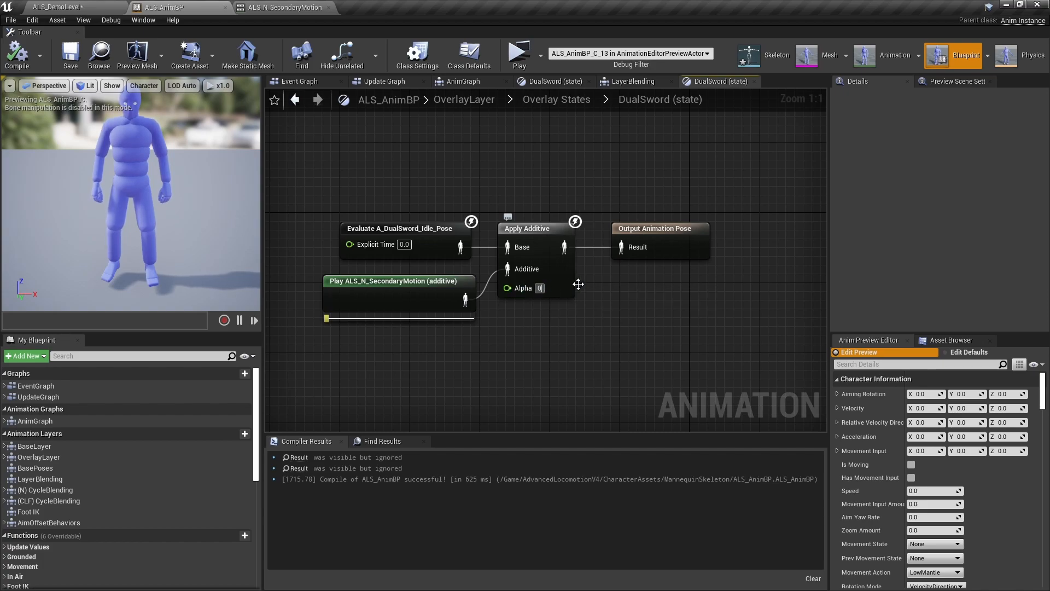
{"action": "left_click", "coordinate": [17, 55]}
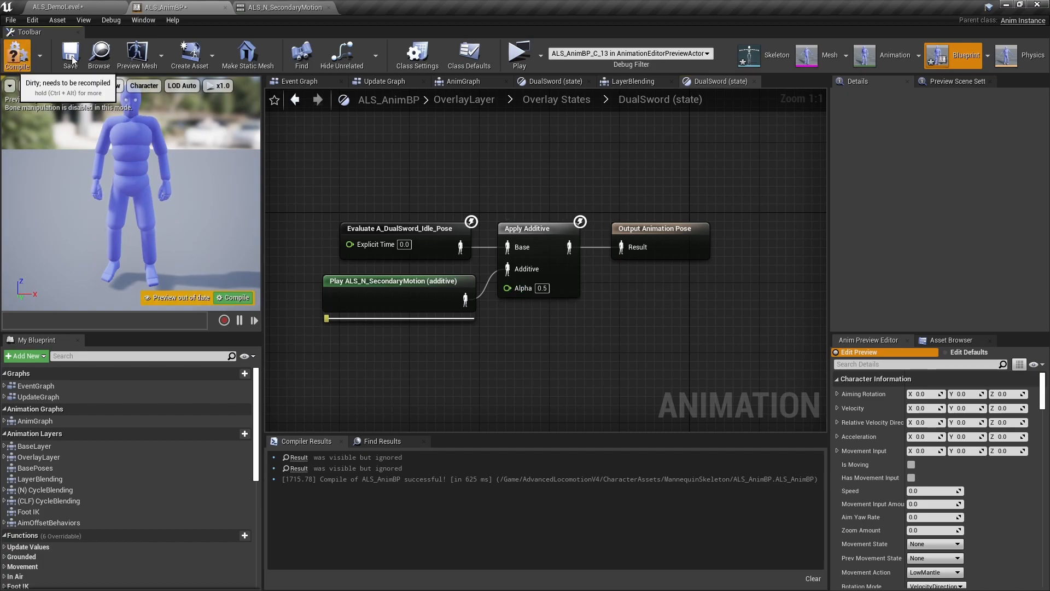
Step: Play ALS_DemoLevel in a preview window and check the DualSword overlay's secondary motion while standing
{"action": "left_click", "coordinate": [70, 7]}
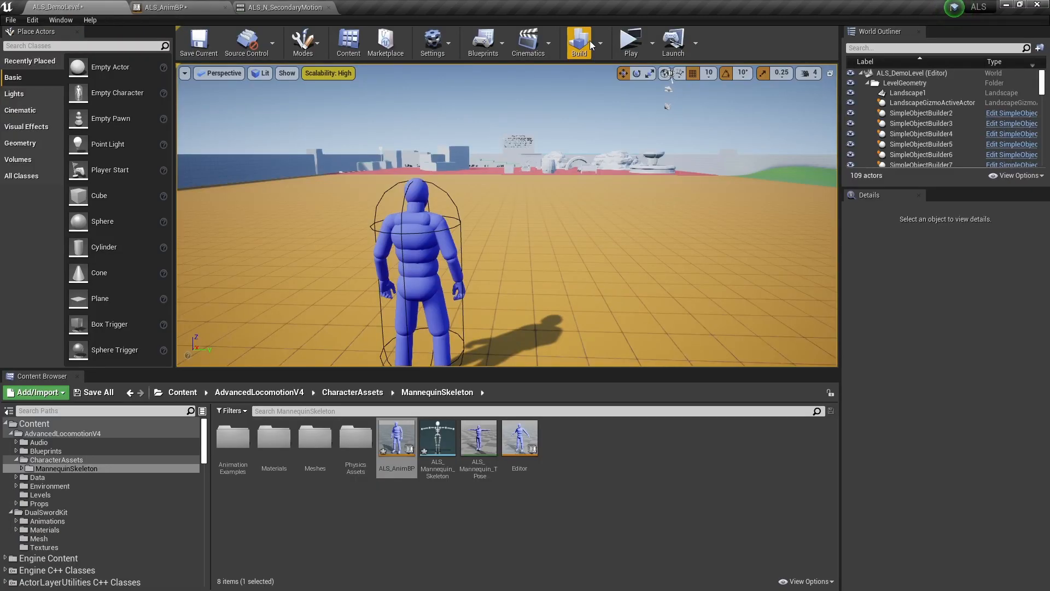
{"action": "left_click", "coordinate": [634, 42]}
{"action": "key", "text": "q"}
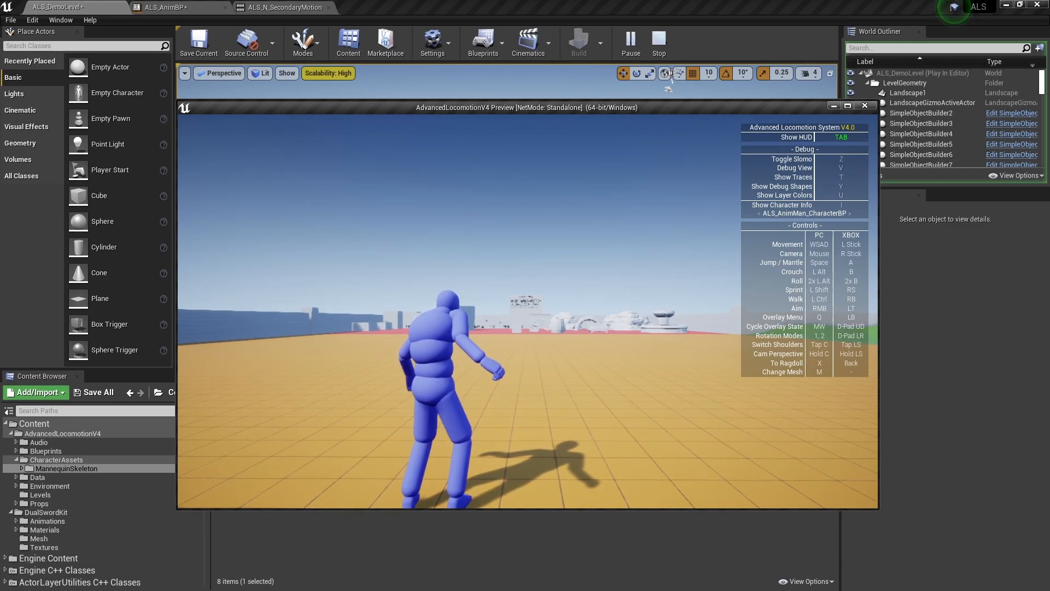
{"action": "key", "text": "Escape"}
Step: Inspect the settings of the ALS_N_SecondaryMotion player in the DualSword state of ALS_AnimBP
{"action": "left_click", "coordinate": [198, 8]}
{"action": "right_click_drag", "start_coordinate": [513, 318], "coordinate": [501, 311]}
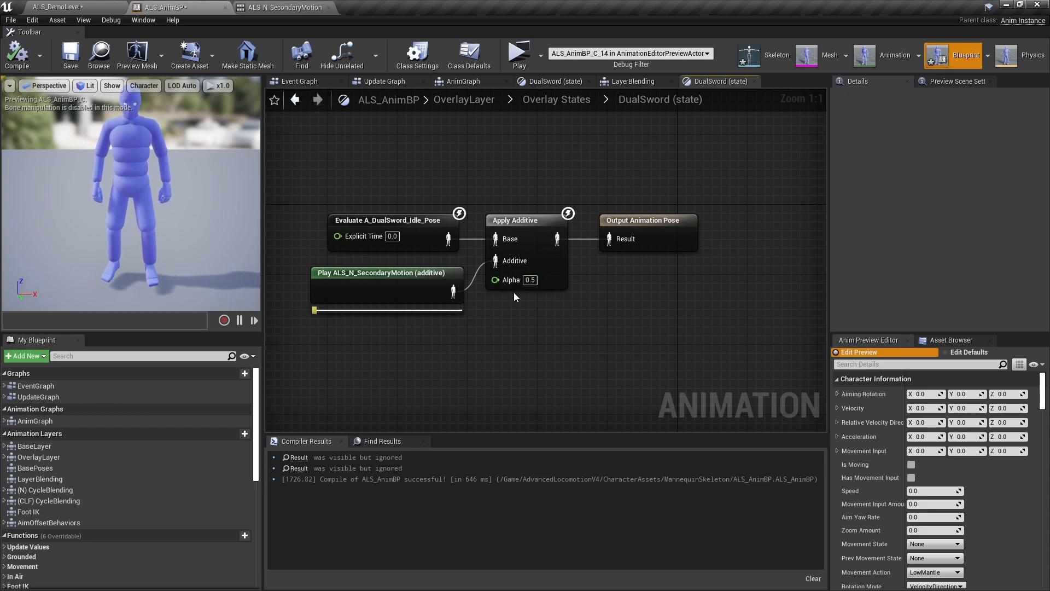
{"action": "left_click", "coordinate": [383, 289]}
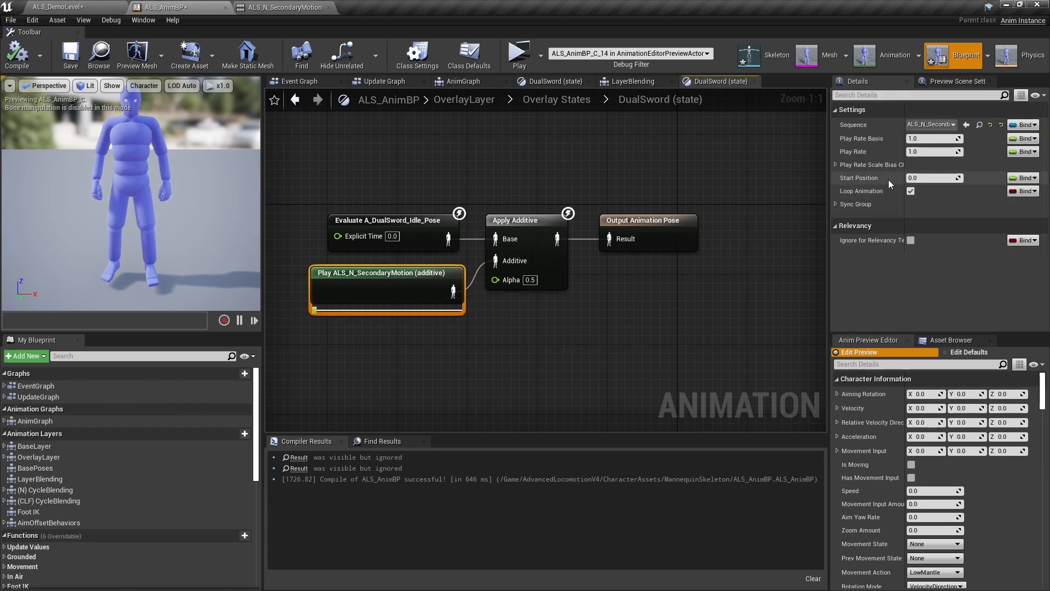
{"action": "right_click_drag", "start_coordinate": [548, 315], "coordinate": [575, 310]}
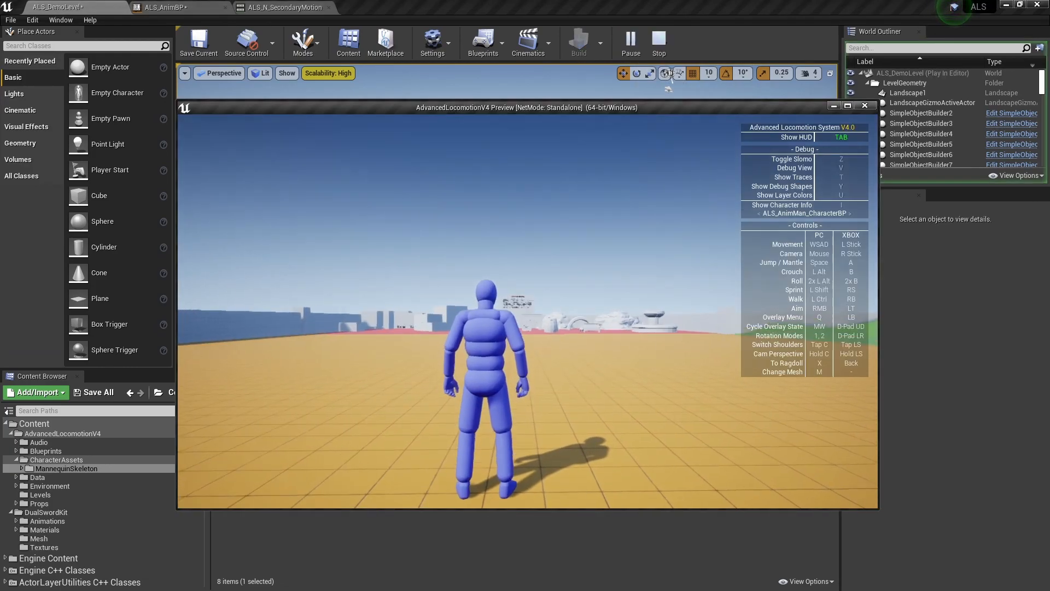
Step: Test the DualSword overlay in the running level, viewing the character's pose from several directions and while moving
{"action": "key", "text": "q"}
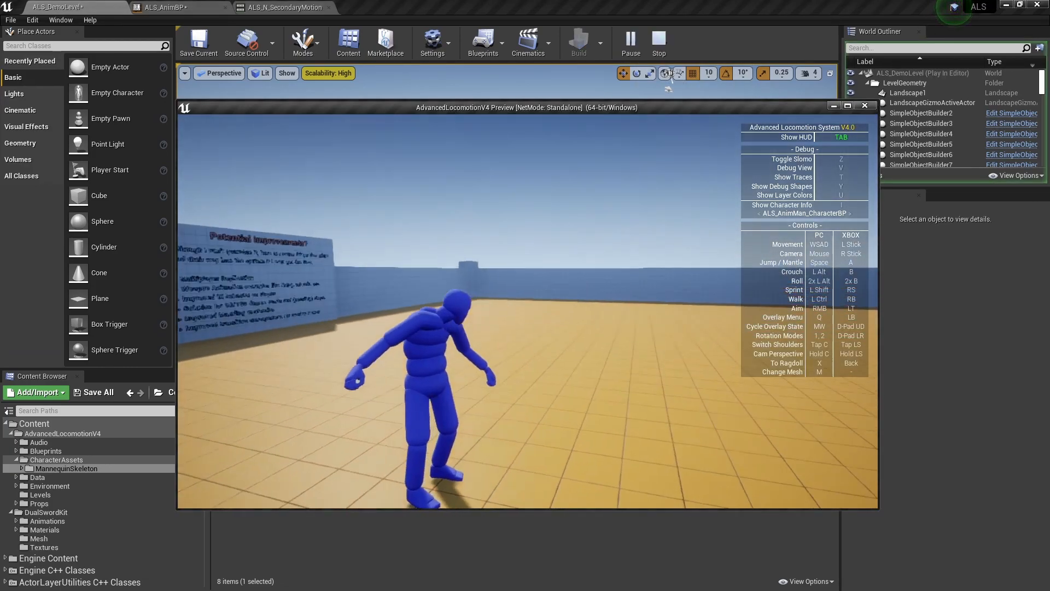
{"action": "key", "text": "w"}
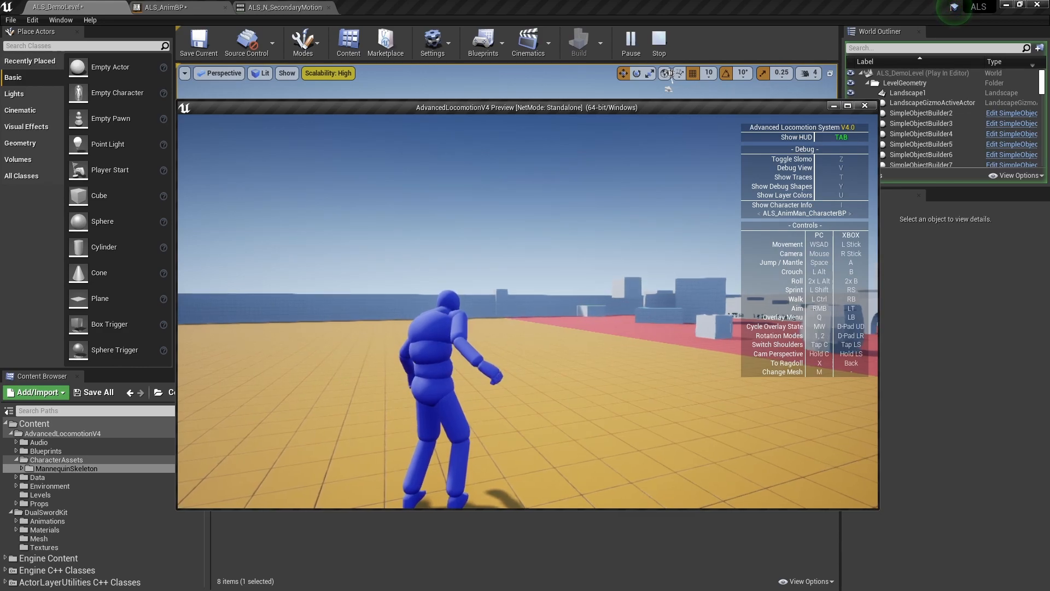
{"action": "key", "text": "Escape"}
{"action": "left_click", "coordinate": [584, 471]}
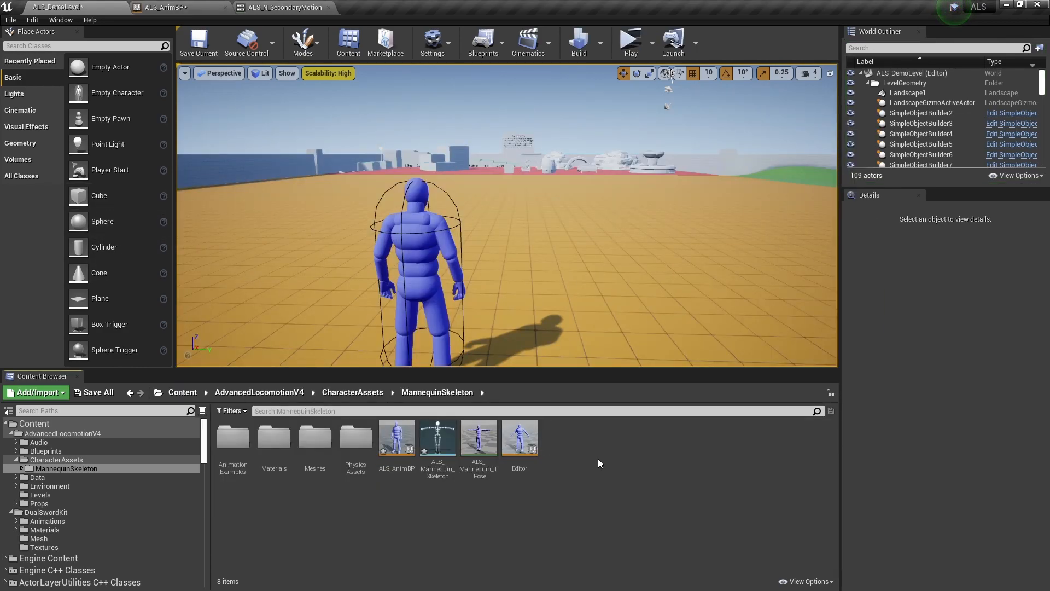
Step: Open Anim_Run_Fwd from the DualSwordKit Animations folder, move it to frame 0 and view the run pose from the side
{"action": "left_click", "coordinate": [16, 460]}
{"action": "left_click", "coordinate": [10, 433]}
{"action": "left_click", "coordinate": [51, 452]}
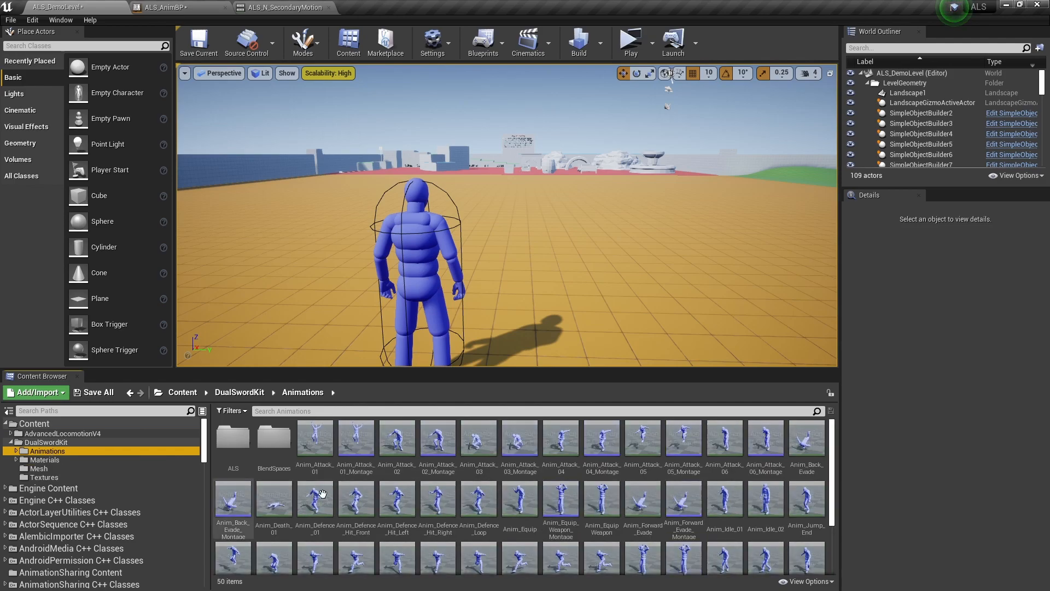
{"action": "double_click", "coordinate": [233, 440]}
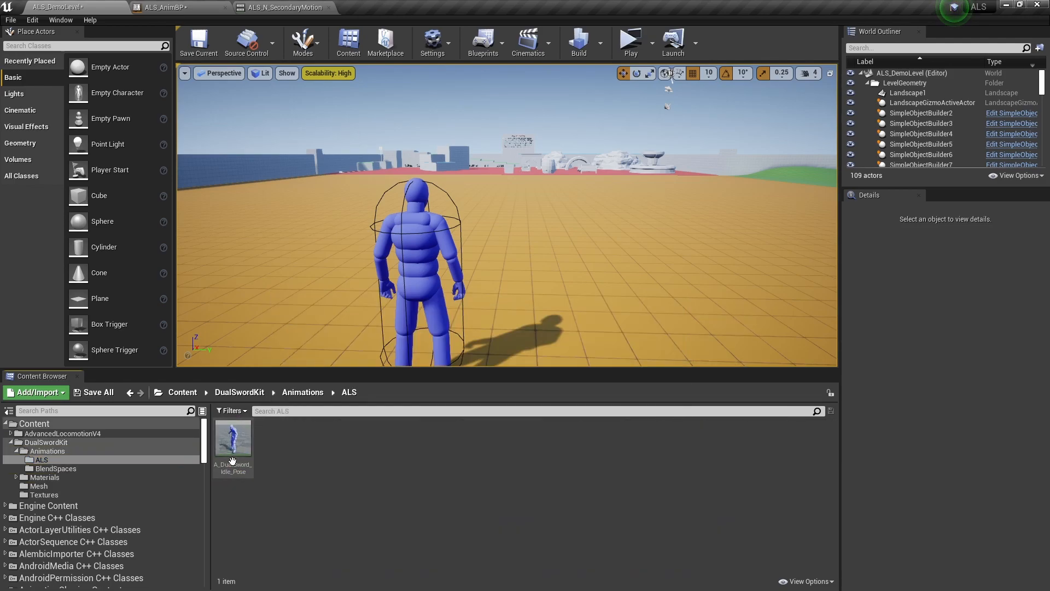
{"action": "left_click", "coordinate": [52, 453]}
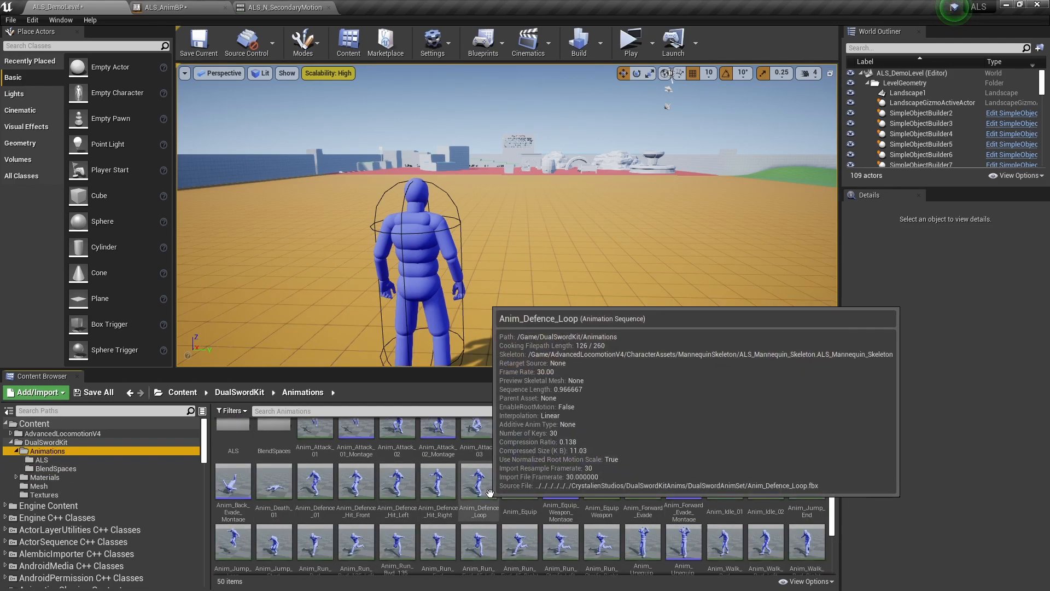
{"action": "double_click", "coordinate": [437, 542]}
{"action": "left_click_drag", "start_coordinate": [417, 342], "coordinate": [389, 342]}
{"action": "left_click_drag", "start_coordinate": [449, 284], "coordinate": [563, 257], "text": "alt"}
{"action": "right_click_drag", "start_coordinate": [507, 239], "coordinate": [534, 241]}
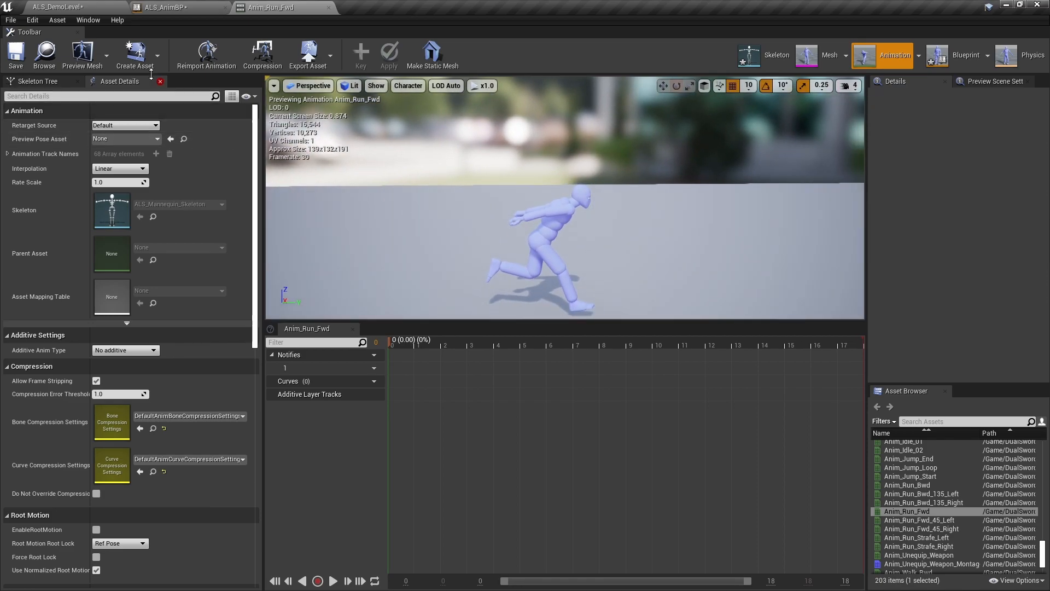
Step: Create an animation from the current pose in DualSwordKit/Animations/ALS, named A_DualSword_Run_Pose
{"action": "left_click", "coordinate": [138, 64]}
{"action": "mouse_move", "coordinate": [153, 86]}
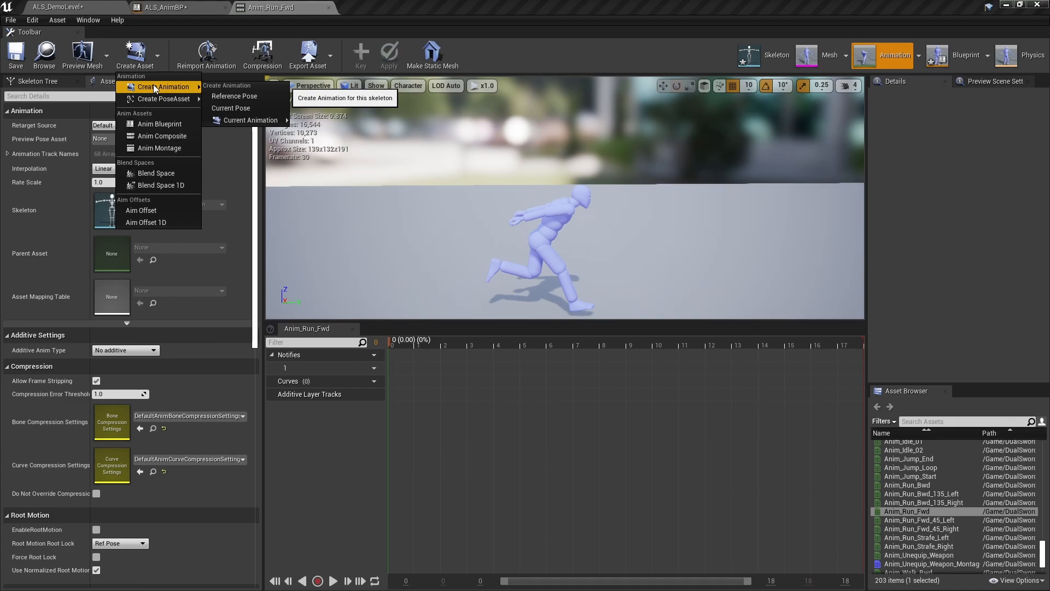
{"action": "left_click", "coordinate": [230, 107]}
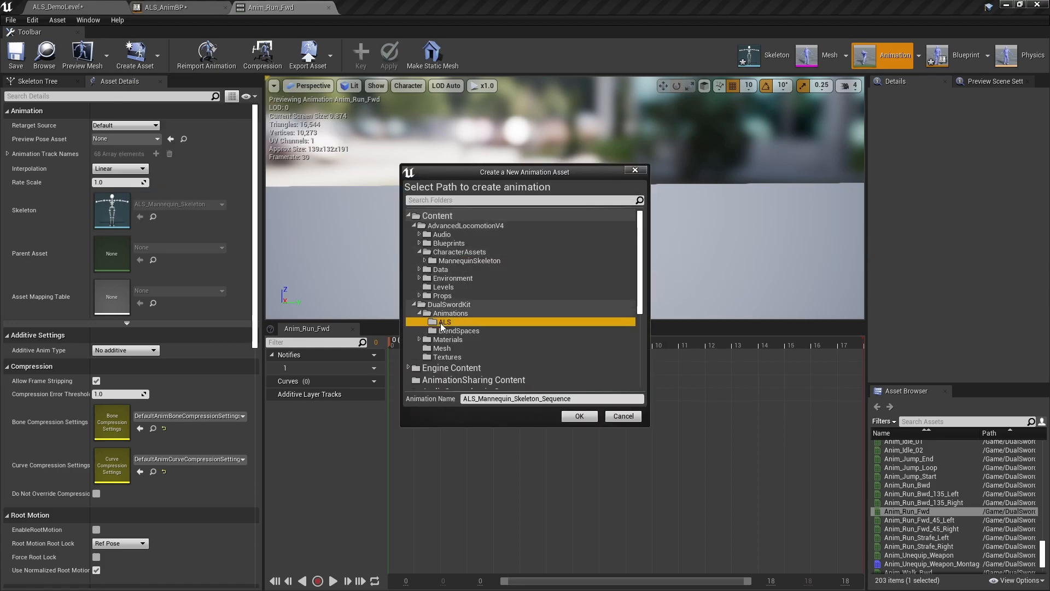
{"action": "left_click", "coordinate": [552, 398]}
{"action": "type", "text": "A_"}
{"action": "key", "text": "Return"}
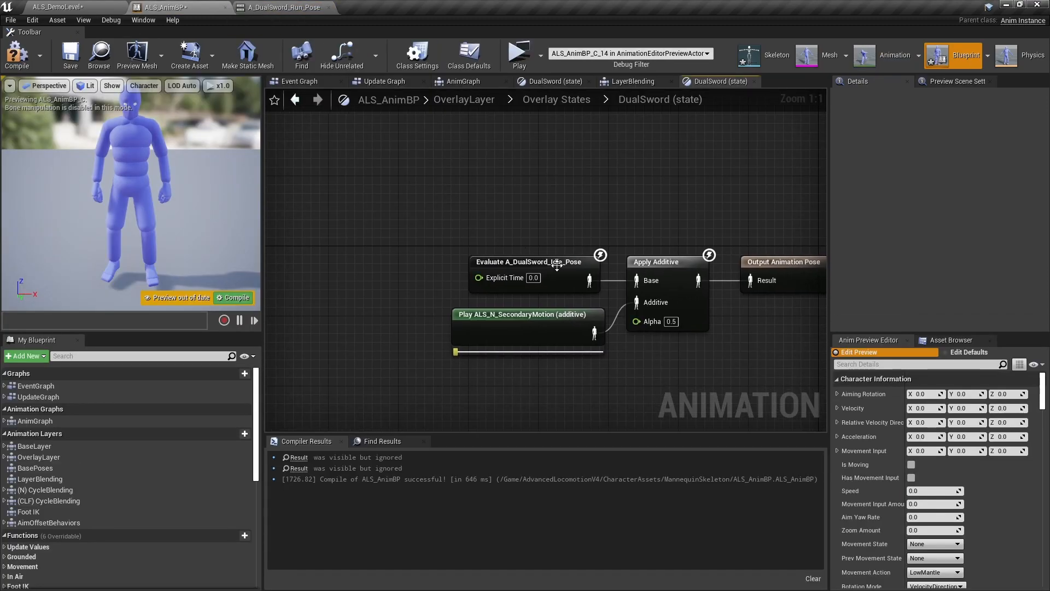
Step: Spread out the DualSword state's nodes in ALS_AnimBP, leaving free space around the A_DualSword_Idle_Pose evaluator
{"action": "left_click_drag", "start_coordinate": [557, 265], "coordinate": [417, 195]}
{"action": "right_click_drag", "start_coordinate": [561, 224], "coordinate": [530, 241]}
{"action": "left_click_drag", "start_coordinate": [620, 279], "coordinate": [566, 205]}
{"action": "left_click", "coordinate": [474, 205]}
{"action": "right_click_drag", "start_coordinate": [413, 216], "coordinate": [520, 309]}
{"action": "left_click_drag", "start_coordinate": [521, 309], "coordinate": [451, 257]}
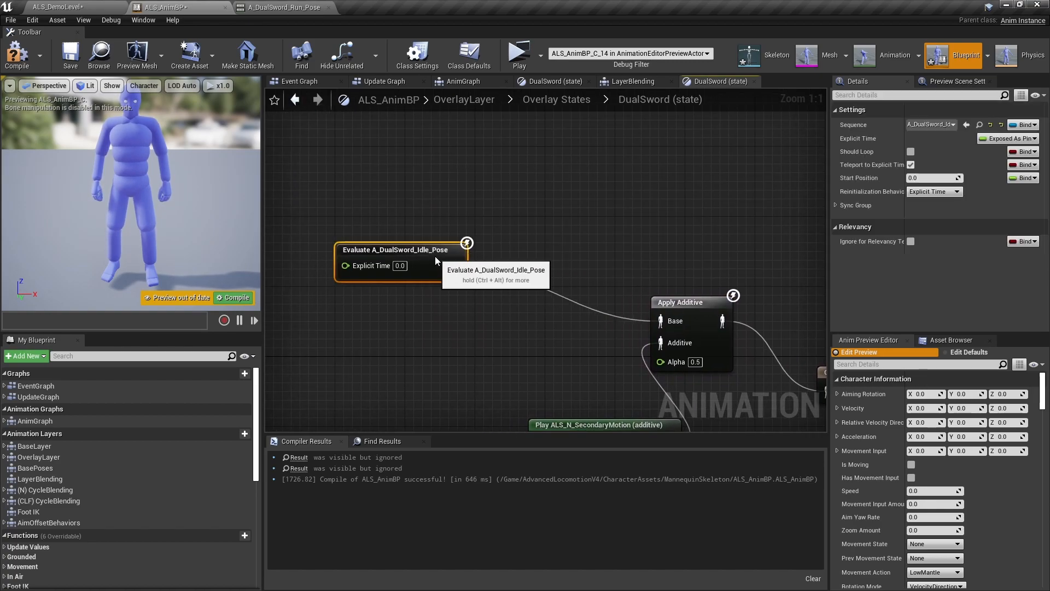
{"action": "right_click_drag", "start_coordinate": [678, 309], "coordinate": [605, 230]}
{"action": "left_click_drag", "start_coordinate": [605, 230], "coordinate": [656, 327]}
{"action": "left_click", "coordinate": [373, 218]}
{"action": "right_click_drag", "start_coordinate": [364, 215], "coordinate": [608, 241]}
{"action": "left_click_drag", "start_coordinate": [580, 210], "coordinate": [518, 184]}
Step: Add a Play A_DualSword_Run_Pose node and place it beneath the A_DualSword_Idle_Pose evaluator
{"action": "left_click", "coordinate": [544, 225]}
{"action": "right_click", "coordinate": [544, 225]}
{"action": "type", "text": "Run Pose"}
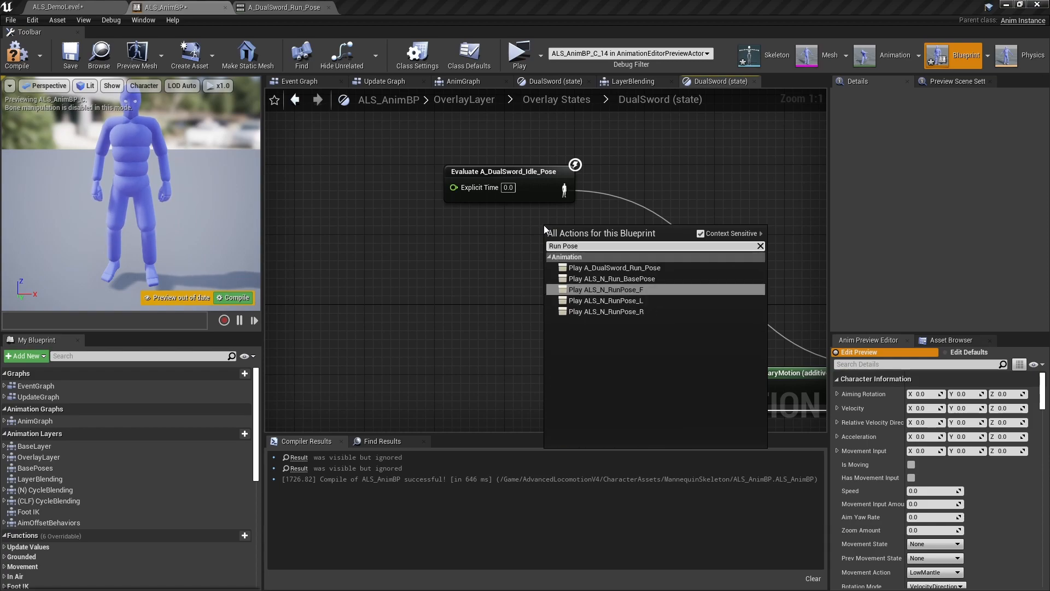
{"action": "key", "text": "Up"}
{"action": "key", "text": "Up"}
{"action": "key", "text": "Return"}
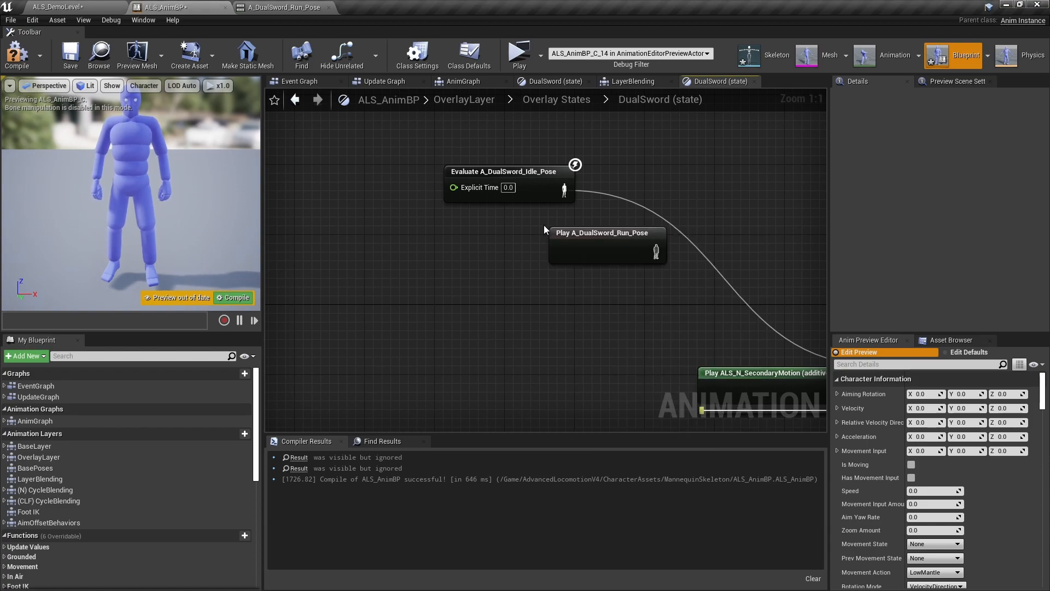
{"action": "left_click_drag", "start_coordinate": [623, 235], "coordinate": [506, 225]}
Step: Convert the A_DualSword_Run_Pose node to a single frame animation, align it under the idle pose, and compile and save ALS_AnimBP
{"action": "right_click", "coordinate": [507, 225]}
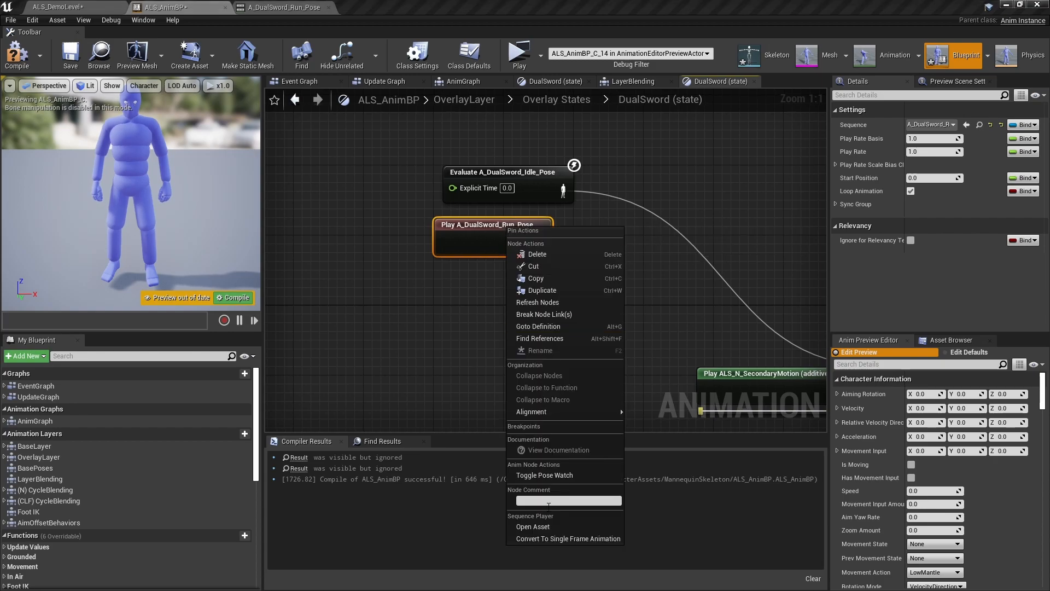
{"action": "left_click_drag", "start_coordinate": [530, 250], "coordinate": [538, 251]}
{"action": "left_click", "coordinate": [593, 226]}
{"action": "right_click_drag", "start_coordinate": [593, 226], "coordinate": [517, 265]}
{"action": "left_click", "coordinate": [20, 49]}
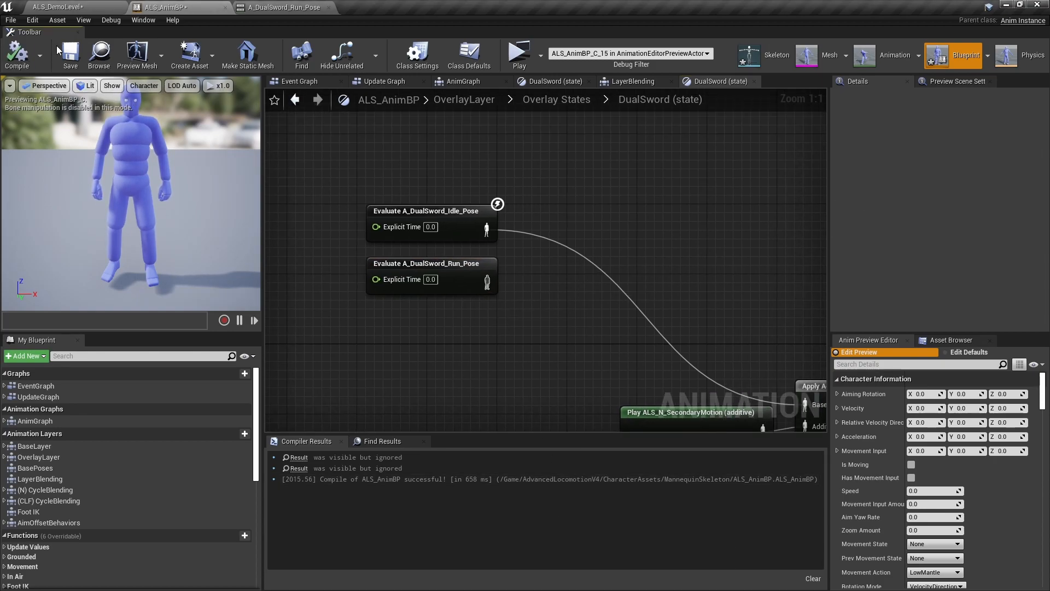
{"action": "left_click", "coordinate": [65, 52]}
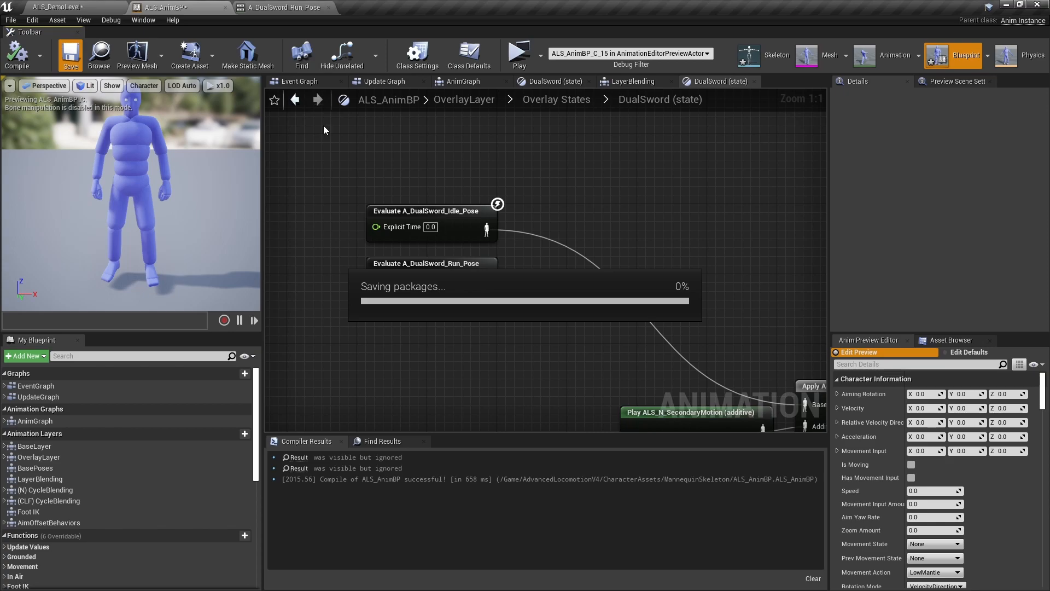
Step: Add a Blend node, connecting A_DualSword_Idle_Pose to input A and A_DualSword_Run_Pose to input B
{"action": "right_click", "coordinate": [543, 186]}
{"action": "type", "text": "blend"}
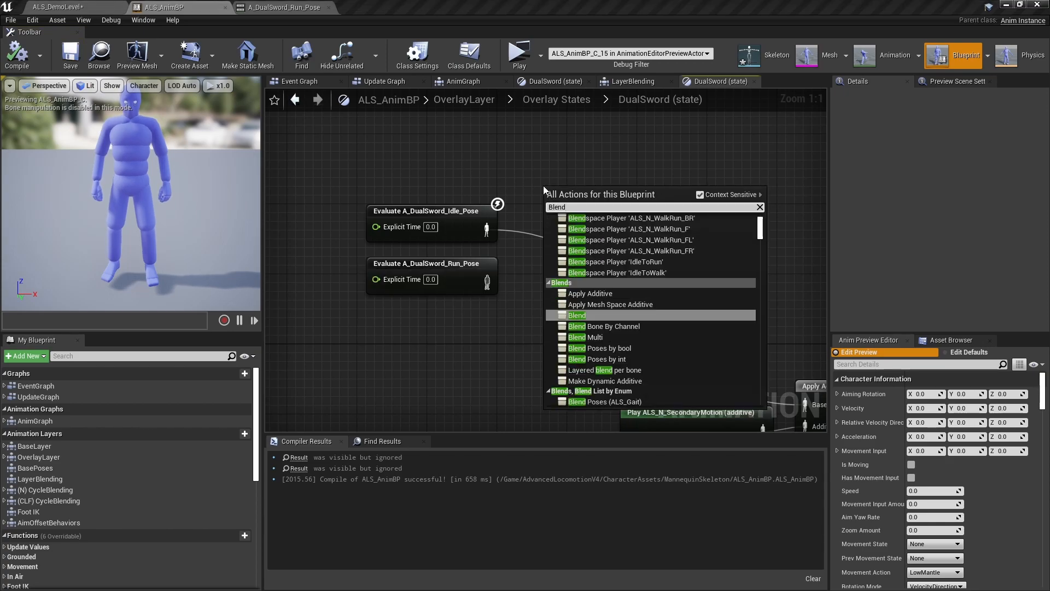
{"action": "key", "text": "Return"}
{"action": "left_click_drag", "start_coordinate": [486, 229], "coordinate": [551, 231]}
{"action": "left_click_drag", "start_coordinate": [489, 287], "coordinate": [553, 252]}
{"action": "left_click_drag", "start_coordinate": [578, 211], "coordinate": [552, 211]}
{"action": "left_click", "coordinate": [629, 269]}
{"action": "right_click_drag", "start_coordinate": [628, 270], "coordinate": [556, 267]}
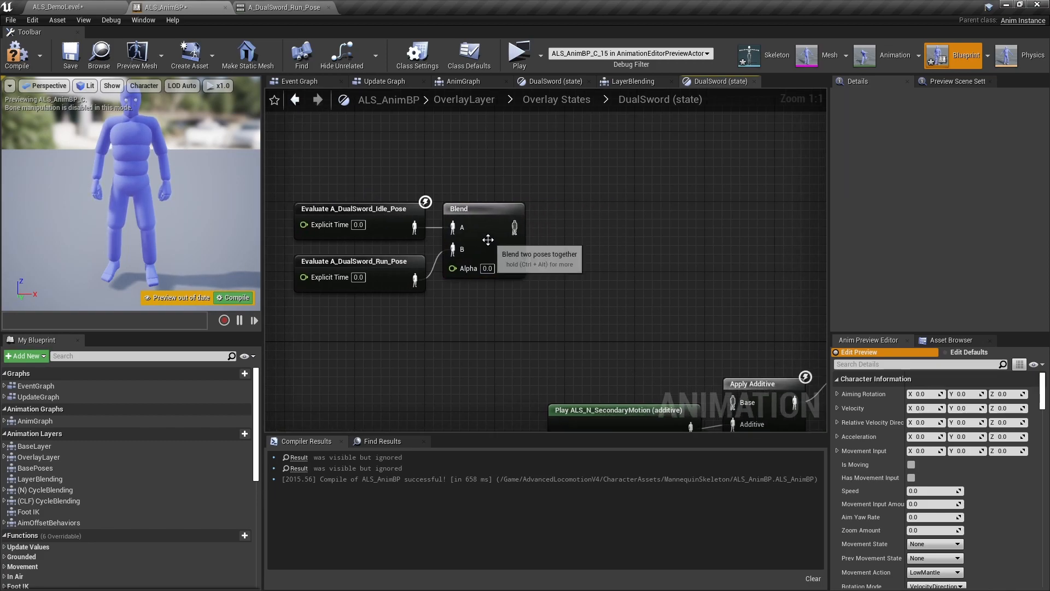
Step: Set the Blend node's Alpha Input Type to Anim Curve Value, and compile and save ALS_AnimBP
{"action": "right_click_drag", "start_coordinate": [490, 240], "coordinate": [475, 230]}
{"action": "left_click", "coordinate": [475, 231]}
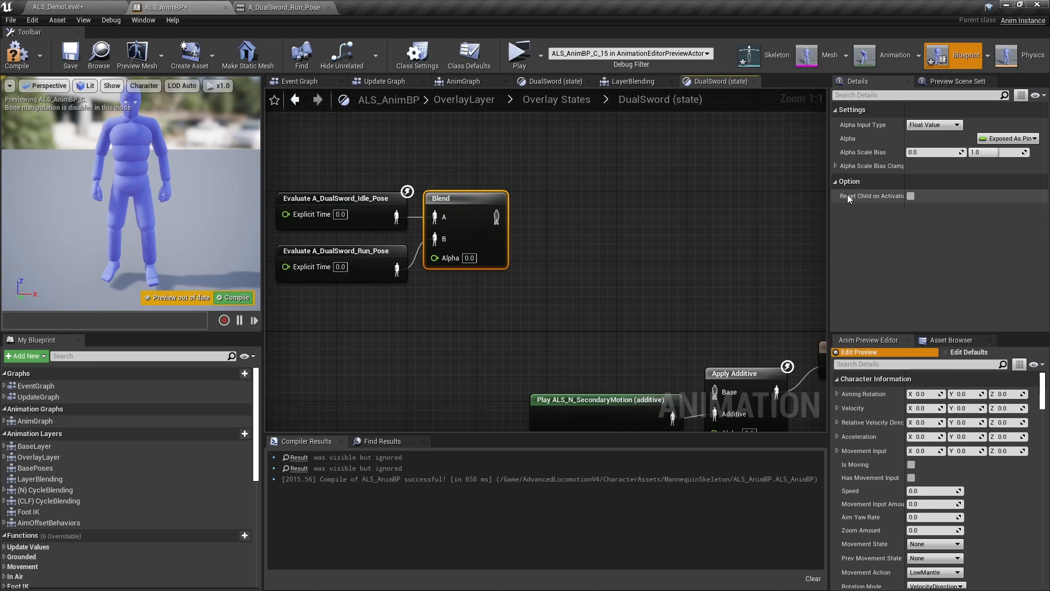
{"action": "left_click_drag", "start_coordinate": [829, 195], "coordinate": [682, 196]}
{"action": "left_click", "coordinate": [834, 125]}
{"action": "left_click", "coordinate": [835, 148]}
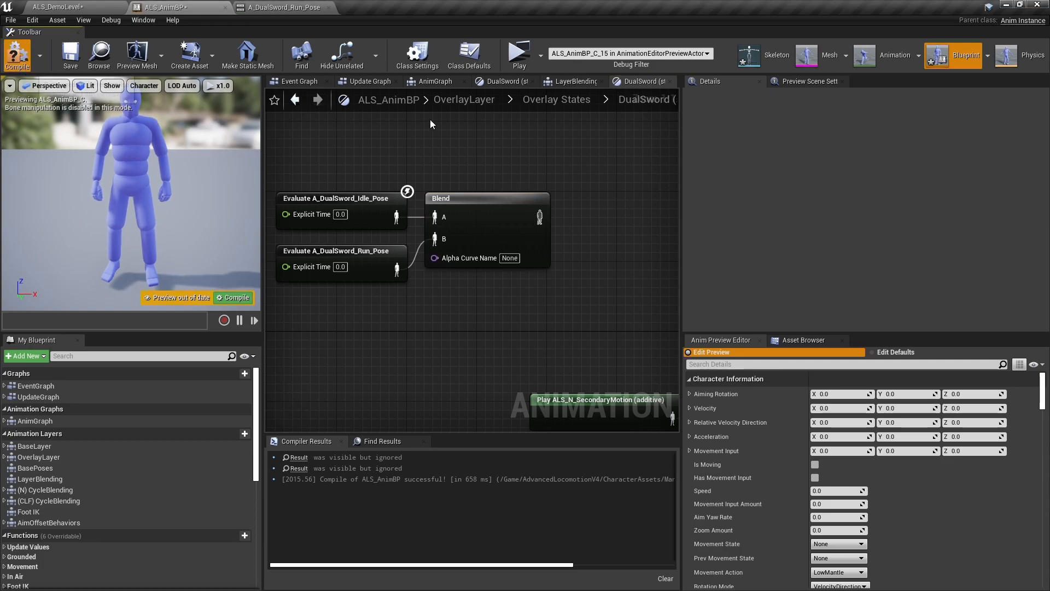
{"action": "key", "text": "F7"}
{"action": "left_click", "coordinate": [70, 54]}
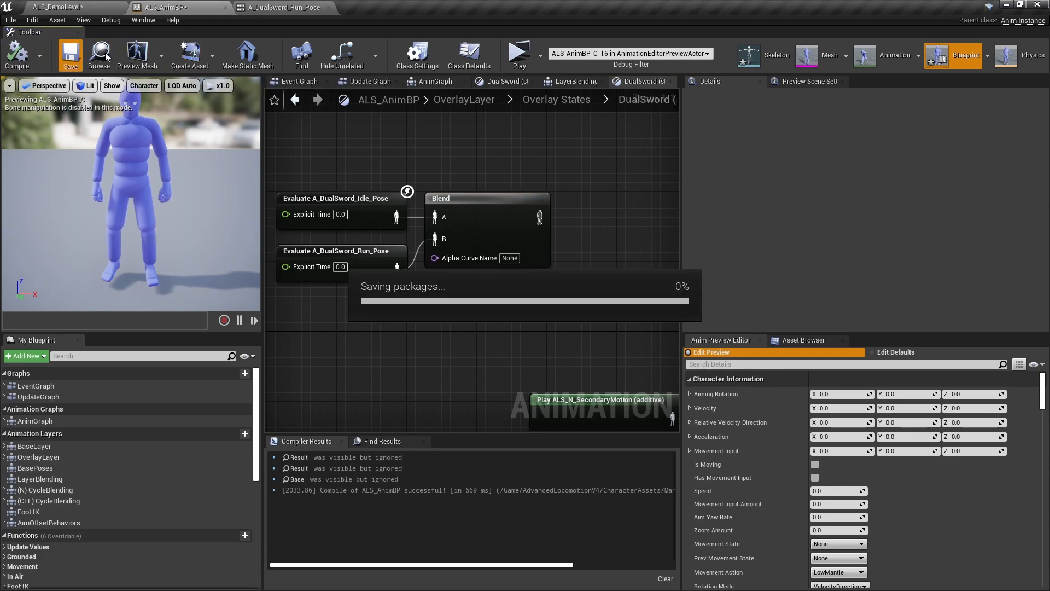
Step: Play ALS_DemoLevel with character info shown and examine the Weight_Gait curve while walking, running and sprinting
{"action": "right_click_drag", "start_coordinate": [539, 192], "coordinate": [384, 151]}
{"action": "scroll", "coordinate": [392, 160], "scroll_direction": "down", "scroll_amount": 1}
{"action": "left_click", "coordinate": [35, 7]}
{"action": "left_click", "coordinate": [630, 42]}
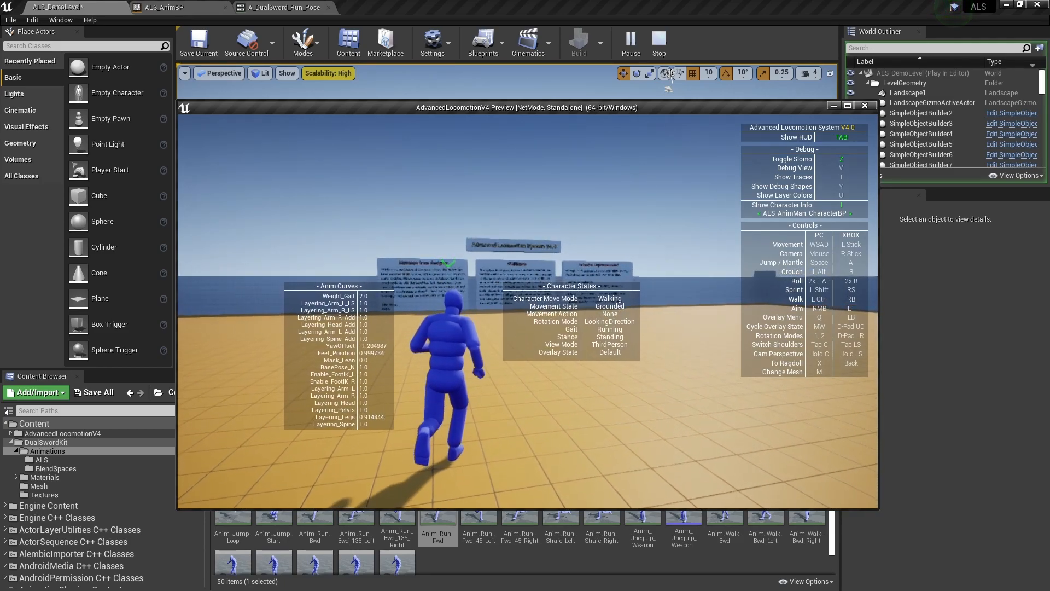
{"action": "key", "text": "z"}
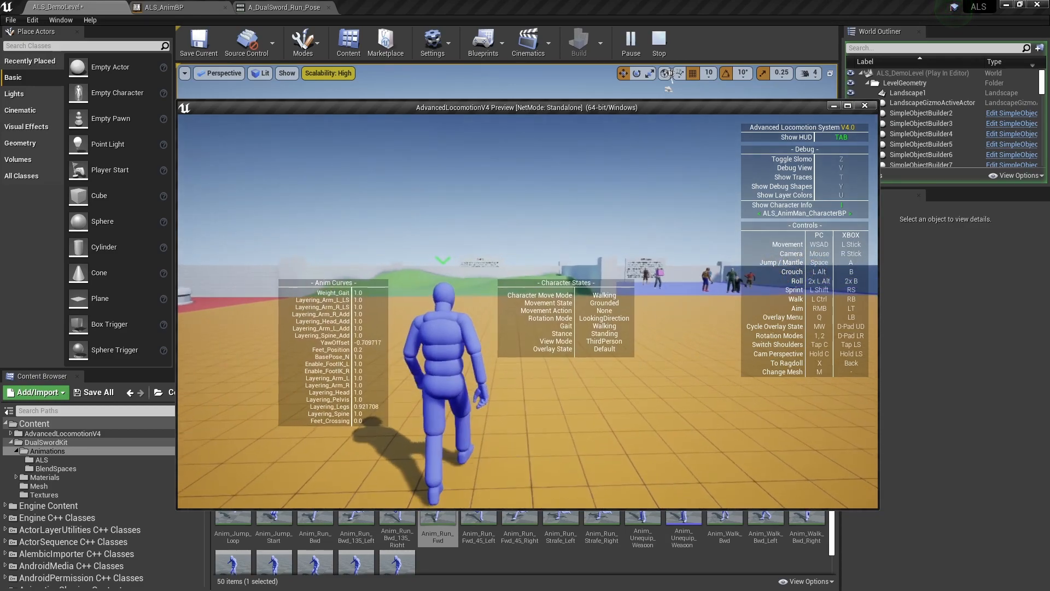
{"action": "left_click", "coordinate": [848, 105]}
{"action": "key", "text": "w"}
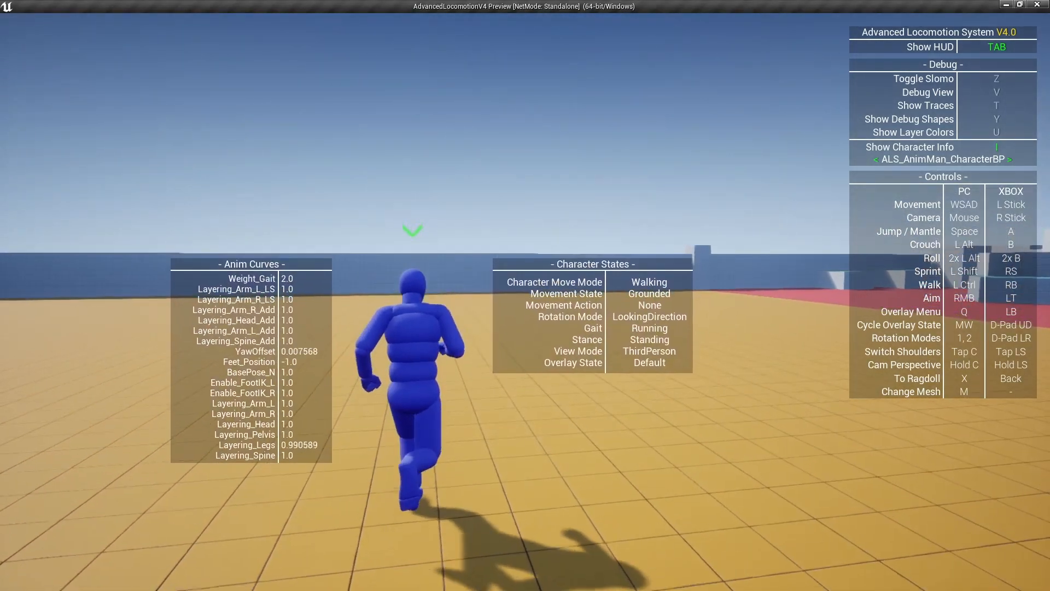
{"action": "key", "text": "shift"}
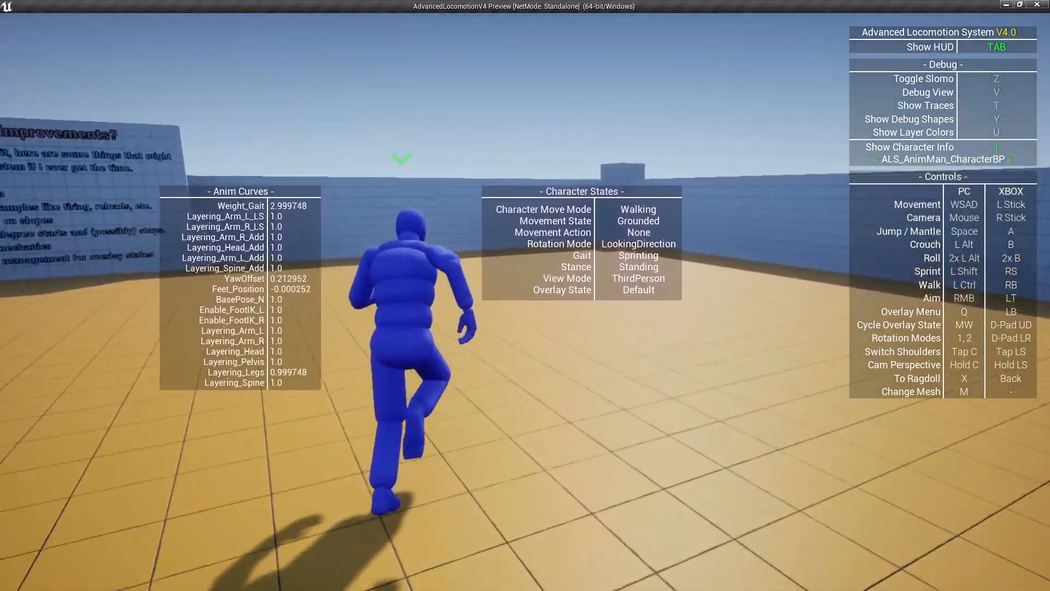
{"action": "key", "text": "Escape"}
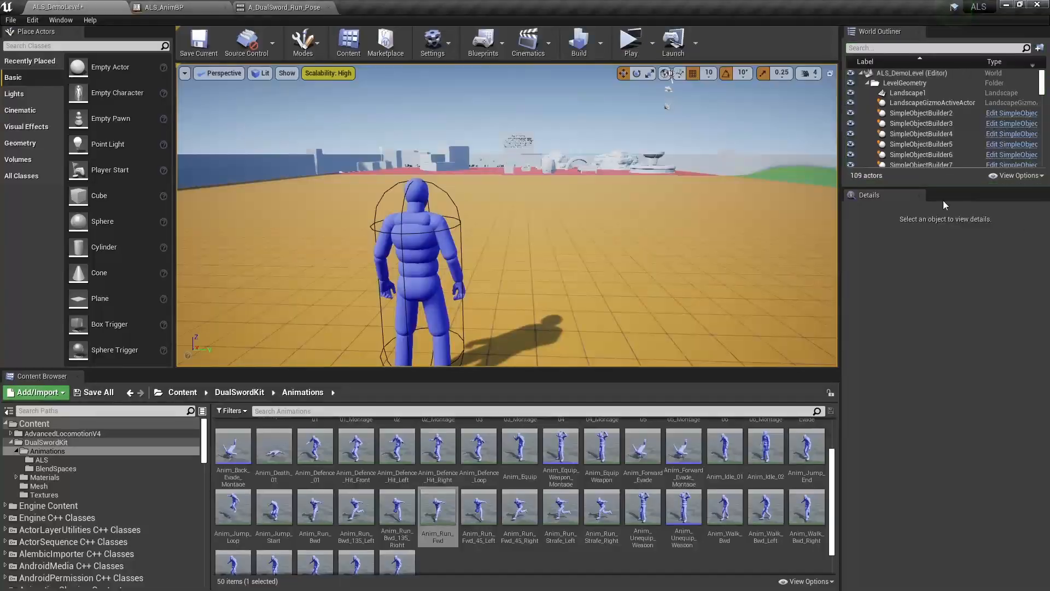
Step: Set the Alpha Curve Name of the DualSword state's Blend node to Weight_Curve
{"action": "left_click", "coordinate": [189, 8]}
{"action": "right_click_drag", "start_coordinate": [431, 250], "coordinate": [575, 272]}
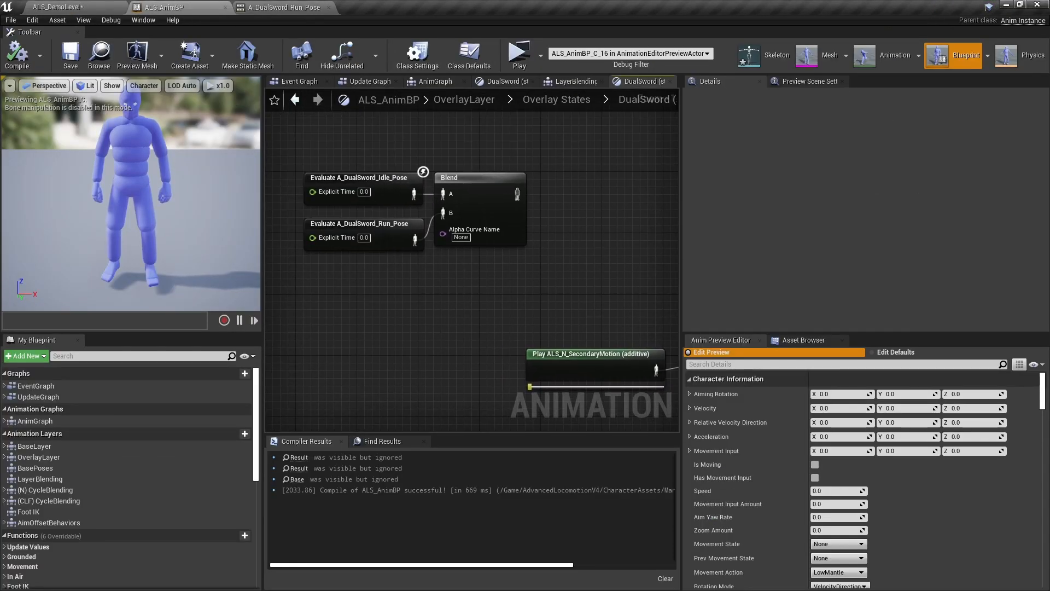
{"action": "right_click_drag", "start_coordinate": [459, 267], "coordinate": [465, 274]}
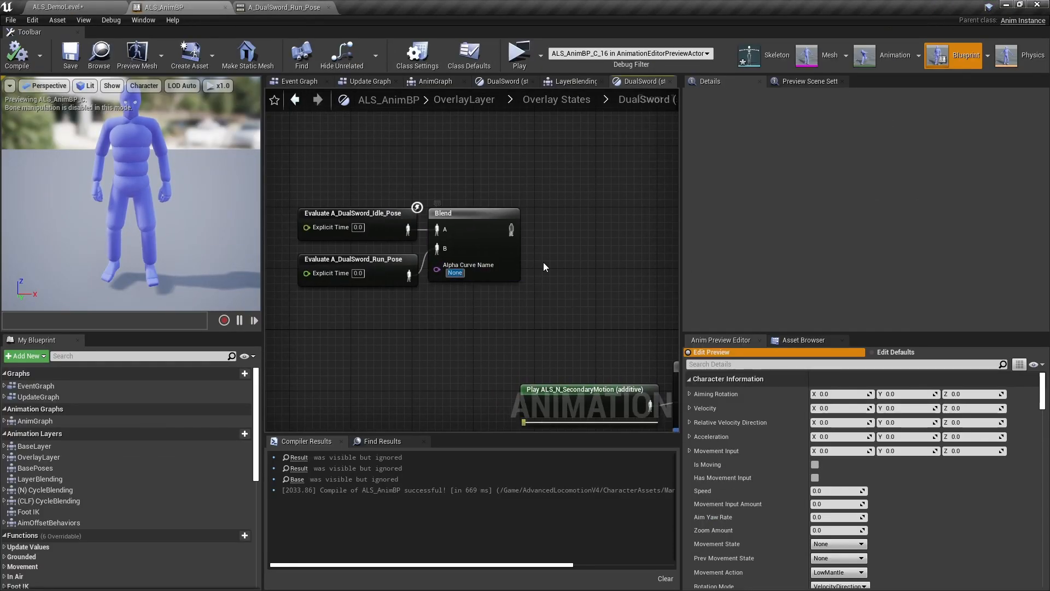
{"action": "type", "text": "Wei"}
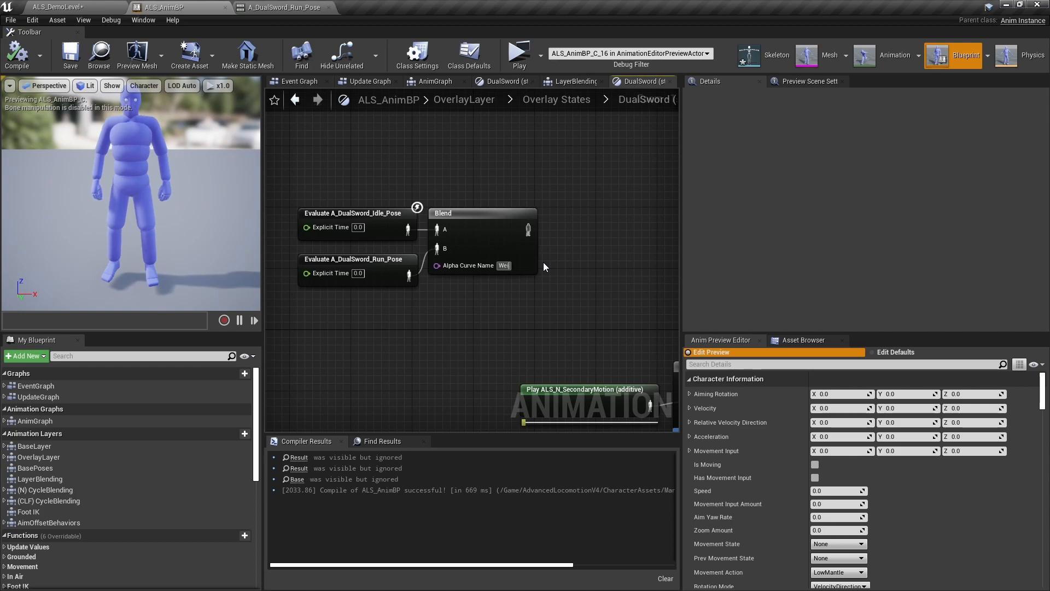
{"action": "type", "text": "ght_Curve"}
{"action": "key", "text": "Return"}
{"action": "right_click_drag", "start_coordinate": [543, 262], "coordinate": [457, 266]}
{"action": "left_click", "coordinate": [418, 249]}
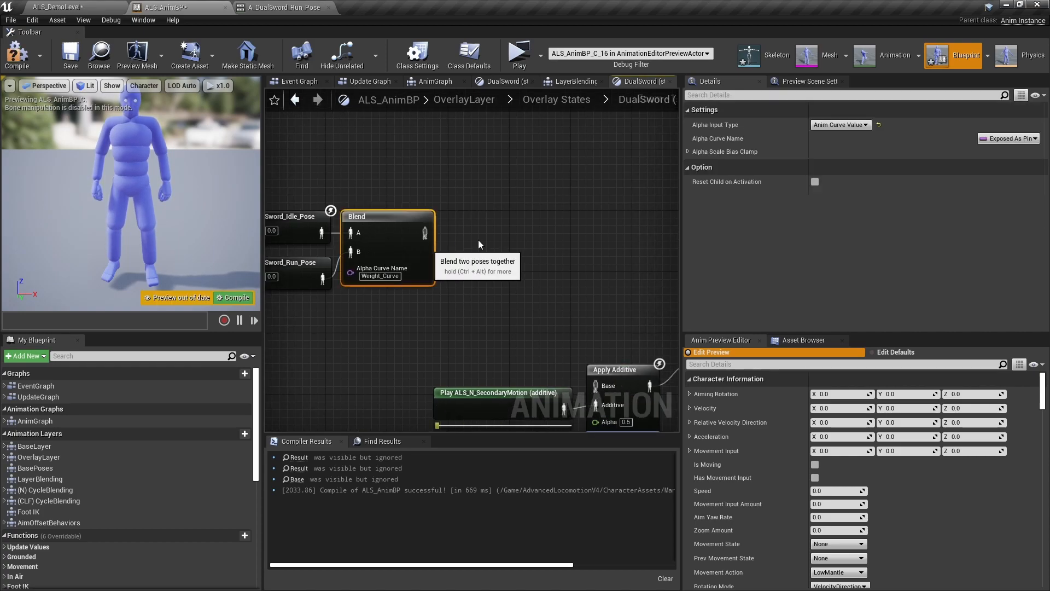
Step: Enable Clamp Result on the Blend node's alpha with Weight_Gait as its curve name, and compile the blueprint
{"action": "left_click", "coordinate": [689, 151]}
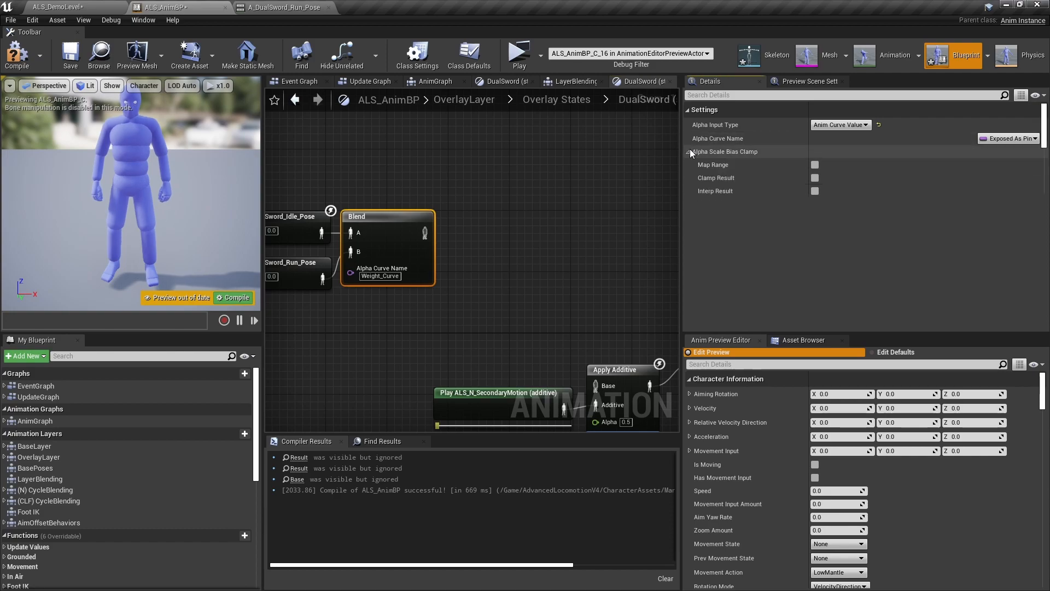
{"action": "left_click", "coordinate": [815, 178]}
{"action": "right_click_drag", "start_coordinate": [530, 255], "coordinate": [556, 238]}
{"action": "left_click", "coordinate": [556, 238]}
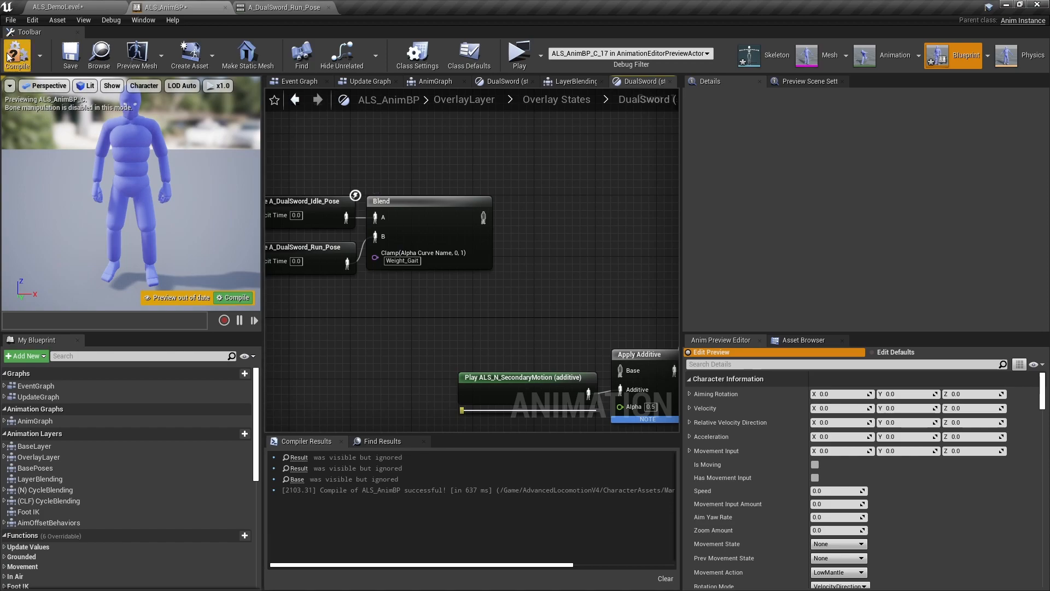
{"action": "key", "text": "F7"}
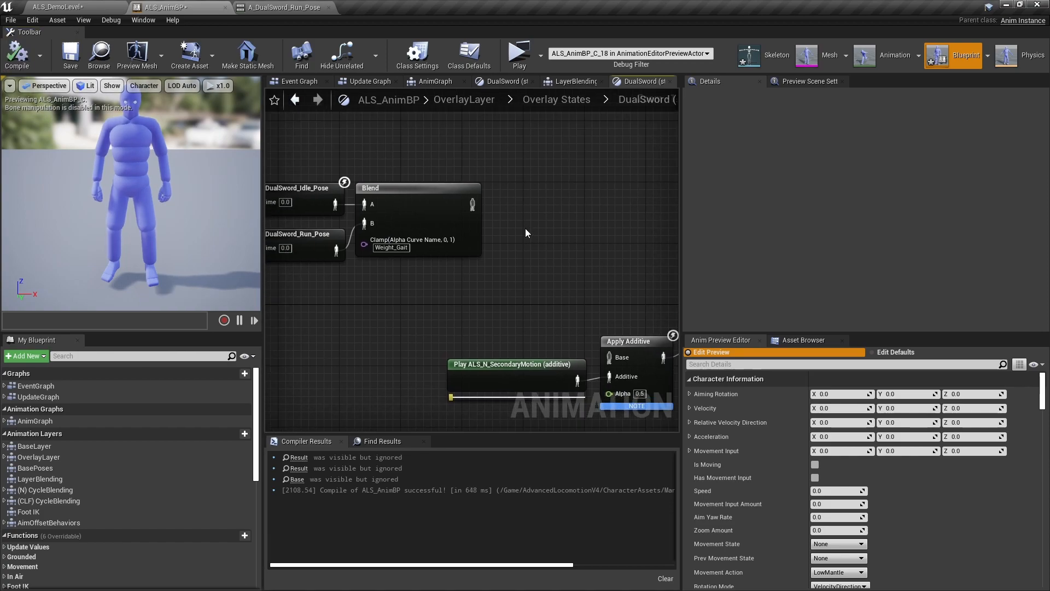
Step: Connect the Blend node to Apply Additive's Base, arranging the nodes compactly around it, and compile and save ALS_AnimBP
{"action": "right_click_drag", "start_coordinate": [450, 283], "coordinate": [494, 271]}
{"action": "left_click", "coordinate": [488, 248]}
{"action": "right_click_drag", "start_coordinate": [582, 269], "coordinate": [459, 252]}
{"action": "scroll", "coordinate": [434, 222], "scroll_direction": "down", "scroll_amount": 2}
{"action": "left_click_drag", "start_coordinate": [478, 318], "coordinate": [471, 257]}
{"action": "left_click", "coordinate": [454, 229]}
{"action": "right_click_drag", "start_coordinate": [453, 227], "coordinate": [475, 245]}
{"action": "scroll", "coordinate": [473, 246], "scroll_direction": "up", "scroll_amount": 2}
{"action": "left_click_drag", "start_coordinate": [443, 228], "coordinate": [515, 219]}
{"action": "right_click_drag", "start_coordinate": [514, 220], "coordinate": [411, 220]}
{"action": "left_click_drag", "start_coordinate": [602, 351], "coordinate": [534, 222]}
{"action": "key", "text": "Home"}
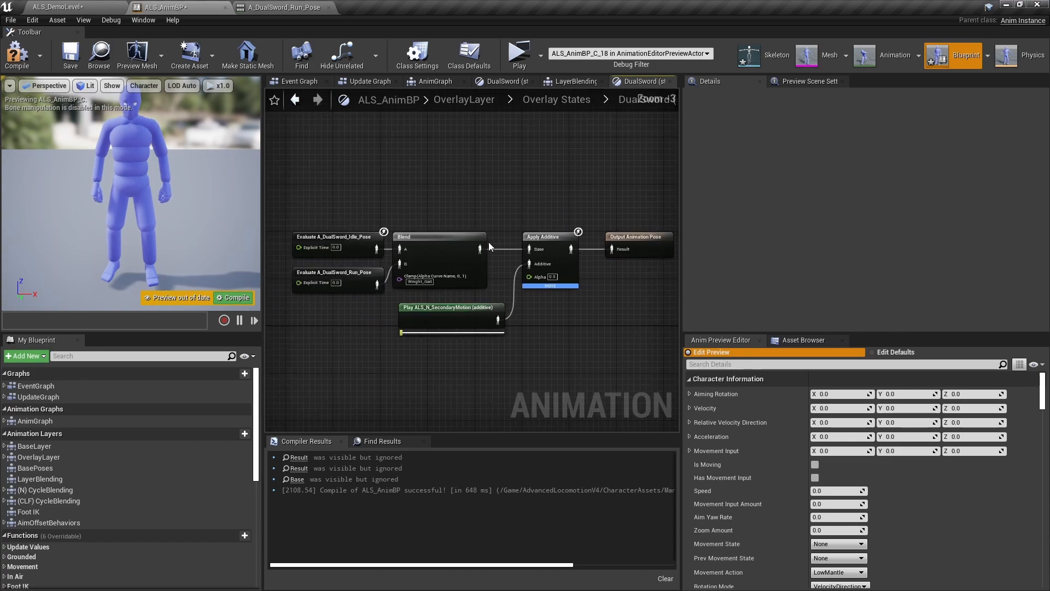
{"action": "left_click", "coordinate": [18, 55]}
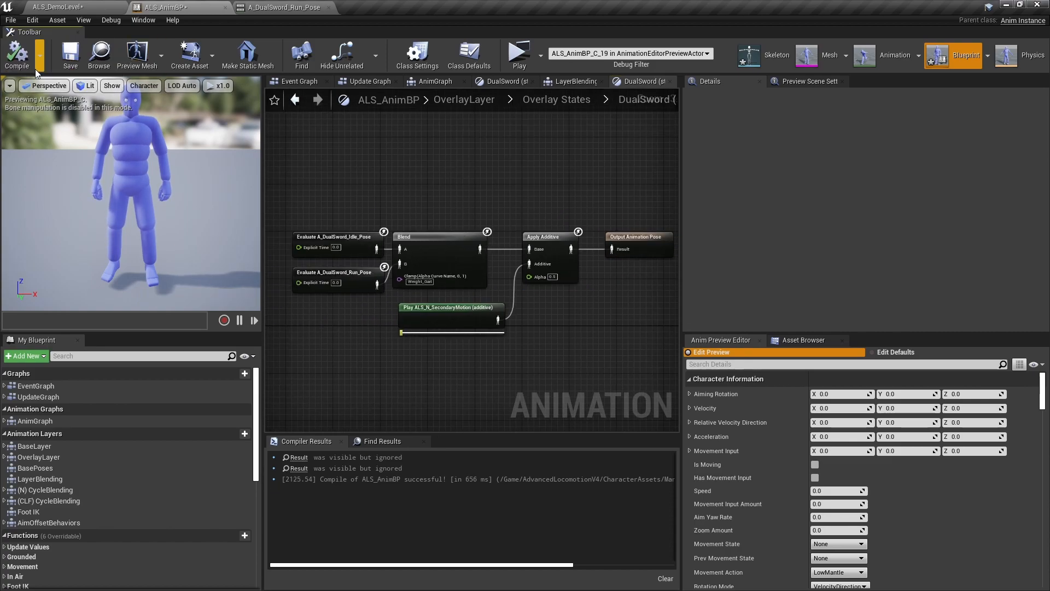
{"action": "left_click", "coordinate": [76, 55]}
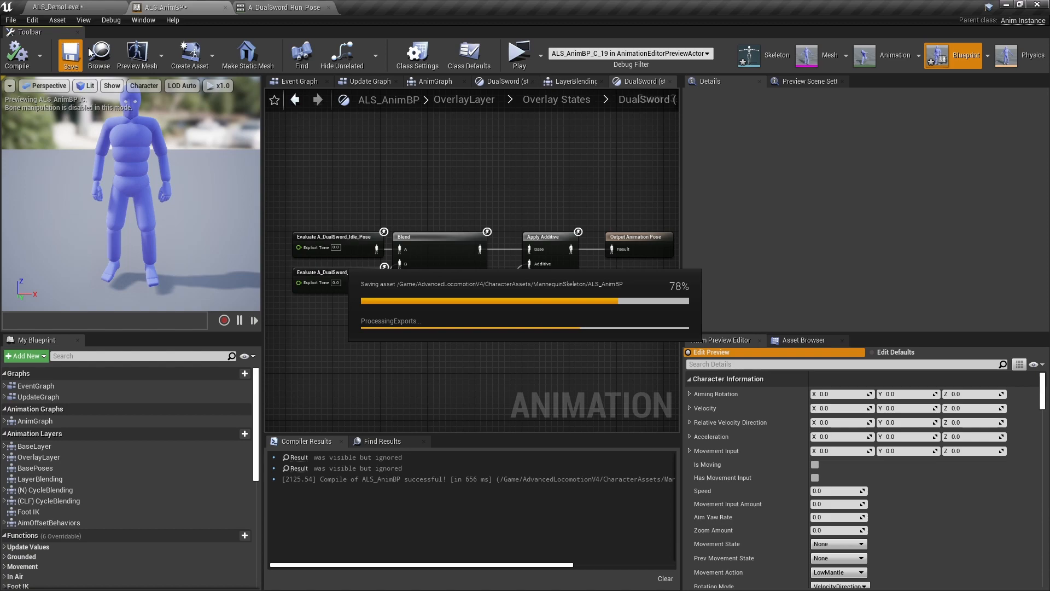
Step: Play ALS_DemoLevel with the DualSword overlay and examine the character's idle and running poses
{"action": "left_click", "coordinate": [46, 3]}
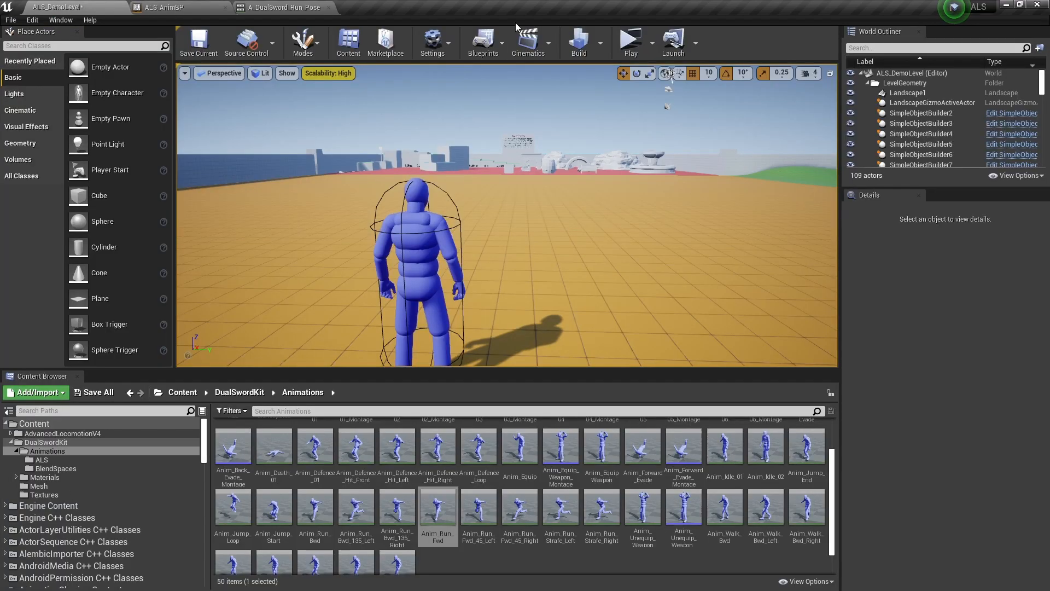
{"action": "left_click", "coordinate": [627, 50]}
{"action": "key", "text": "q"}
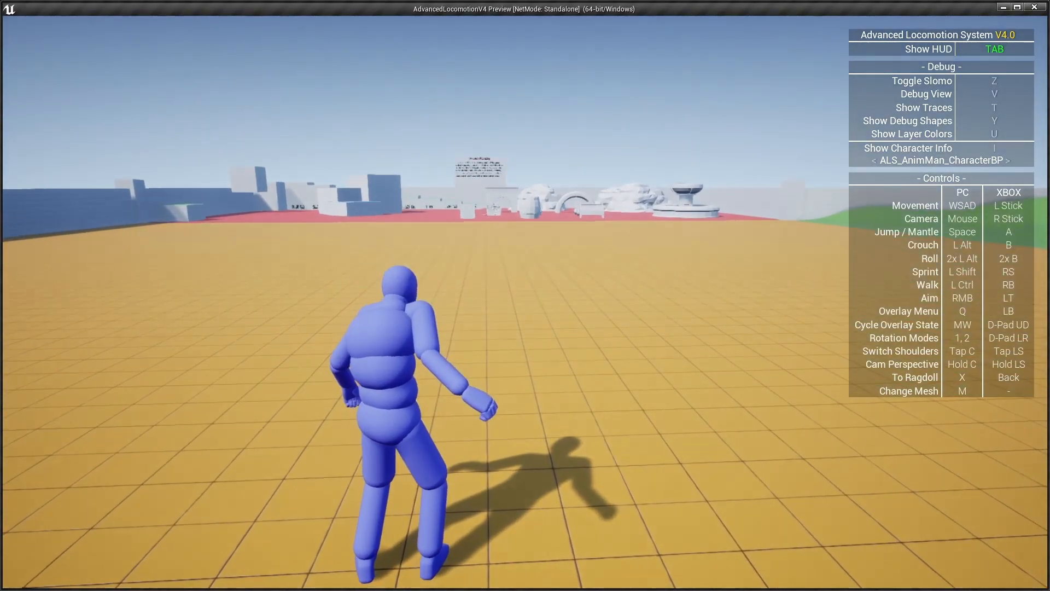
{"action": "key", "text": "w"}
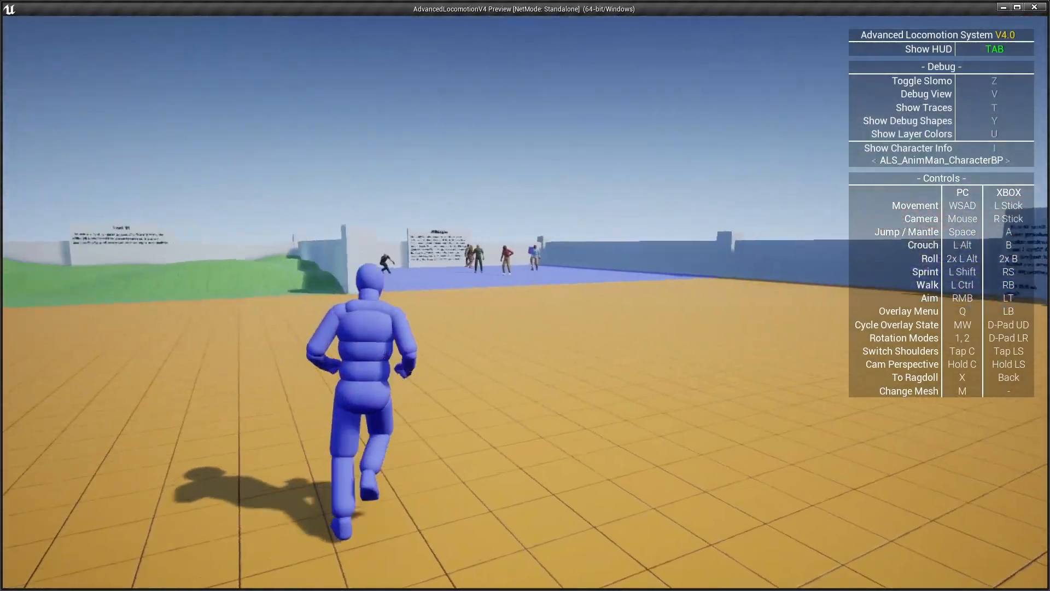
{"action": "key", "text": "Escape"}
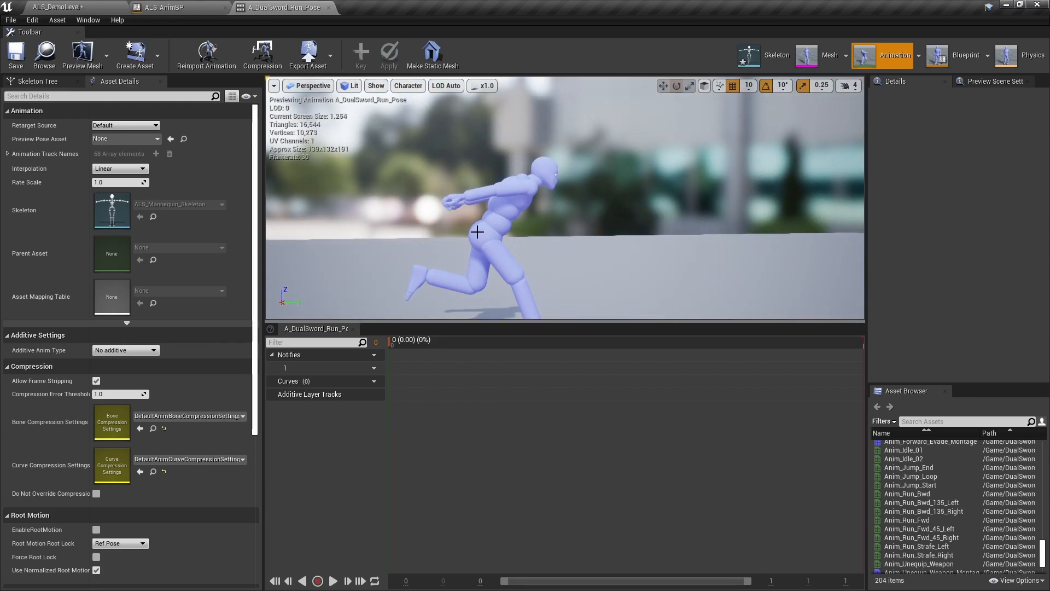
Step: Add the Layering_Arm_L and Layering_Arm_R curves to the A_DualSword_Run_Pose animation
{"action": "right_click_drag", "start_coordinate": [477, 232], "coordinate": [480, 241]}
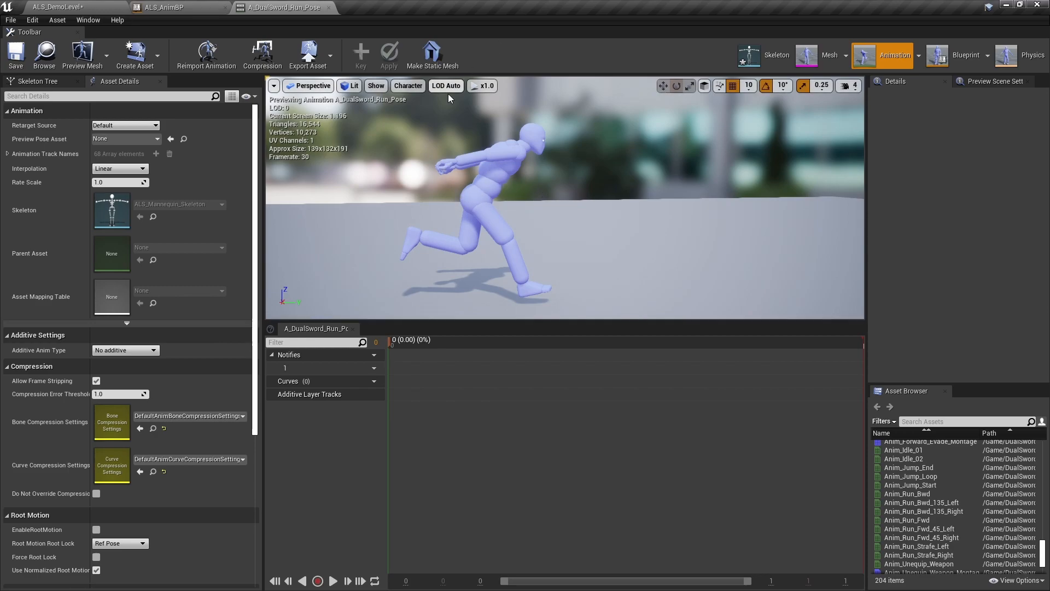
{"action": "right_click_drag", "start_coordinate": [481, 240], "coordinate": [580, 243]}
{"action": "left_click_drag", "start_coordinate": [483, 321], "coordinate": [483, 352]}
{"action": "left_click", "coordinate": [368, 411]}
{"action": "mouse_move", "coordinate": [413, 431]}
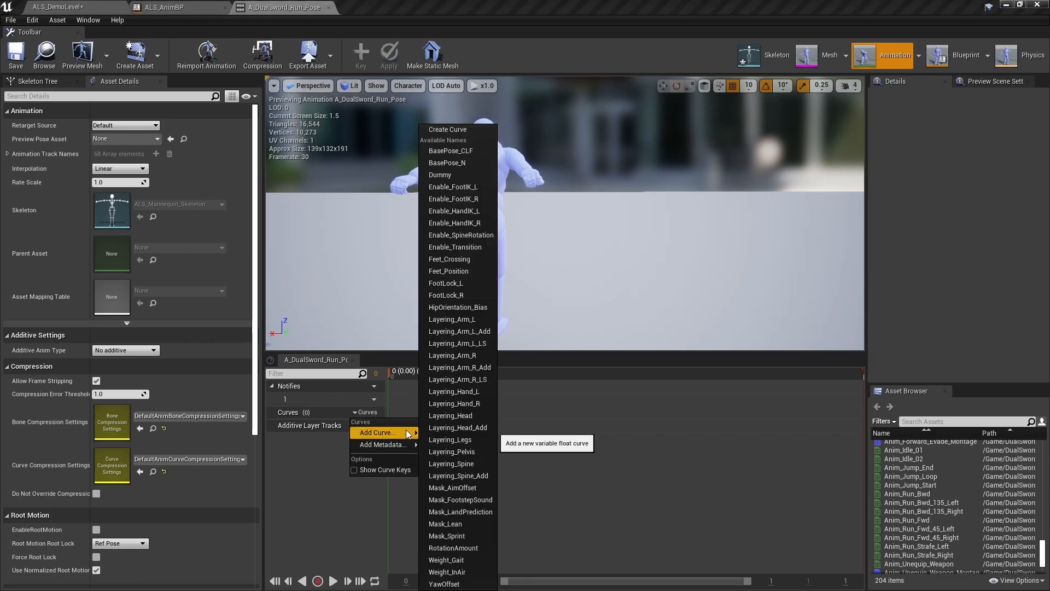
{"action": "left_click", "coordinate": [461, 321]}
{"action": "left_click", "coordinate": [367, 412]}
{"action": "mouse_move", "coordinate": [379, 431]}
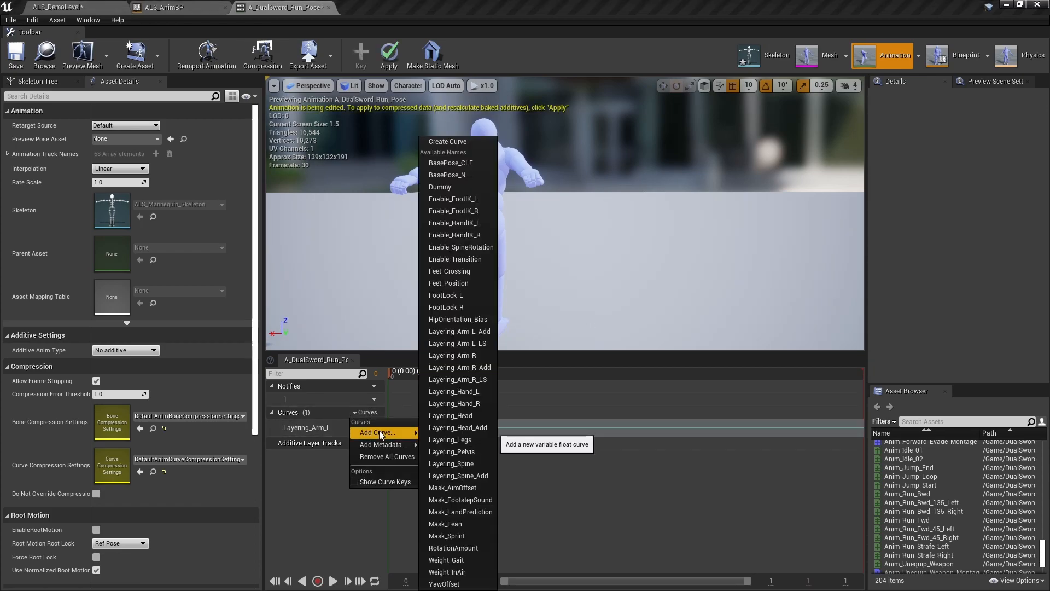
{"action": "left_click", "coordinate": [465, 355]}
Step: Add the Layering_Hand_L and Layering_Hand_R curves to the run pose animation
{"action": "left_click", "coordinate": [367, 412]}
{"action": "mouse_move", "coordinate": [397, 432]}
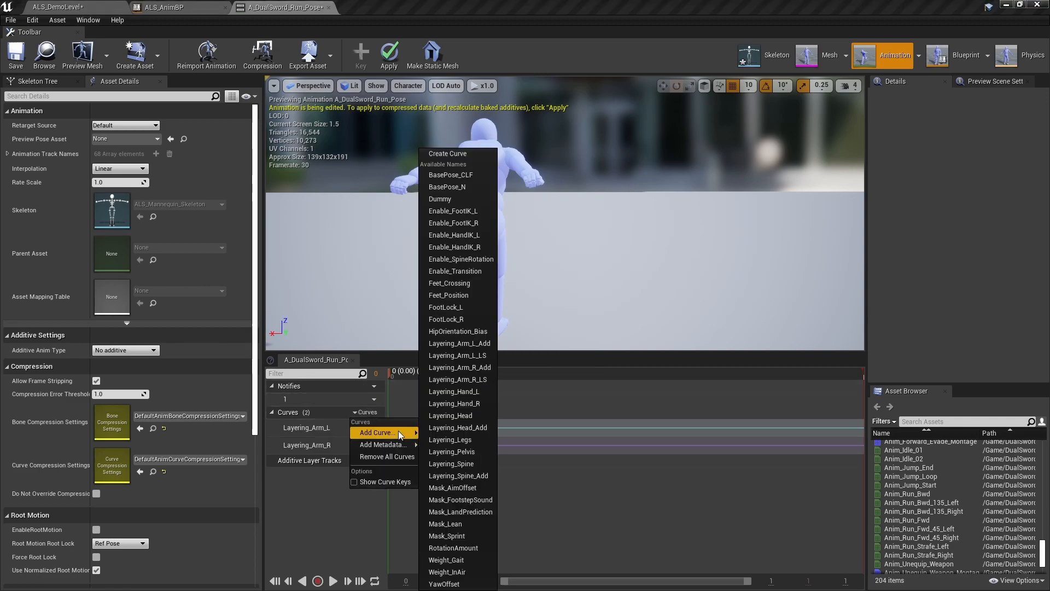
{"action": "left_click", "coordinate": [464, 392]}
{"action": "left_click", "coordinate": [366, 412]}
{"action": "left_click", "coordinate": [467, 403]}
Step: Add the Layering_Head and Layering_Spine curves to the run pose animation
{"action": "left_click", "coordinate": [365, 411]}
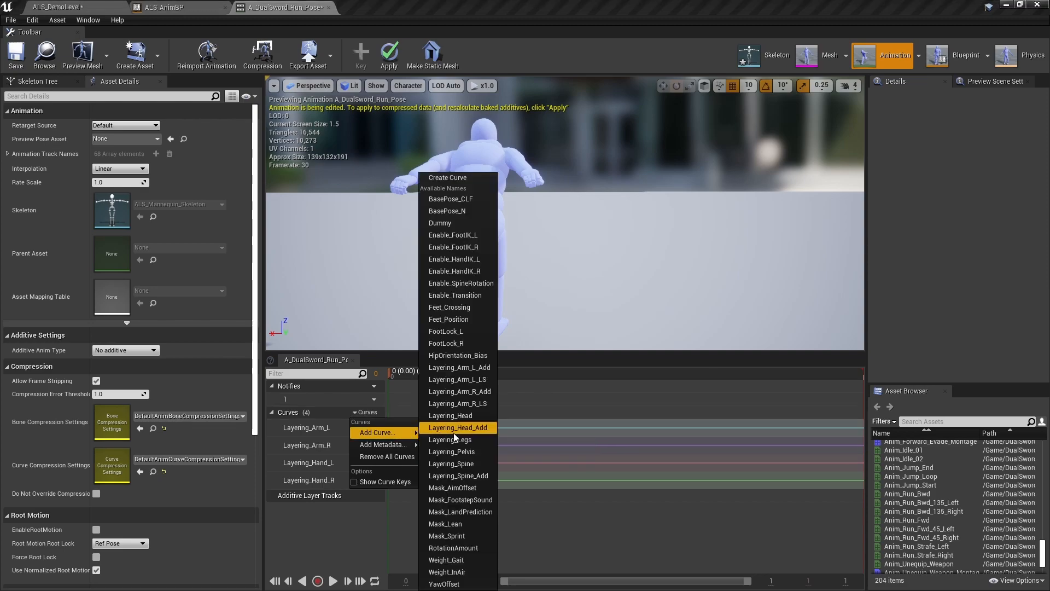
{"action": "left_click", "coordinate": [463, 416]}
{"action": "left_click", "coordinate": [366, 412]}
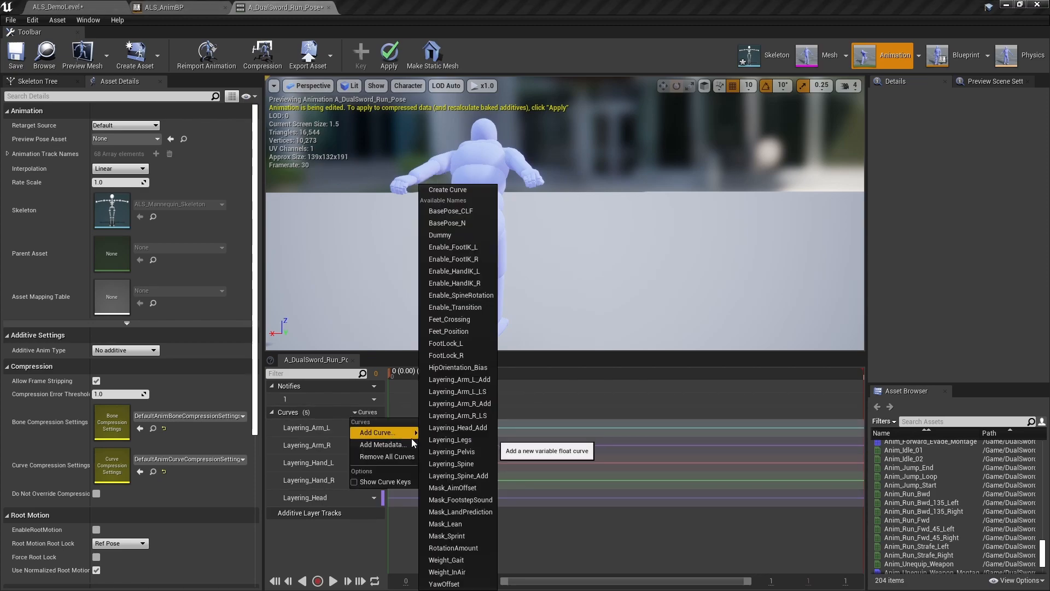
{"action": "left_click", "coordinate": [462, 464]}
Step: Select all six Layering curves of the run pose and open them together in the Curve Editor
{"action": "left_click", "coordinate": [371, 428]}
{"action": "left_click", "coordinate": [370, 431]}
{"action": "left_click_drag", "start_coordinate": [414, 426], "coordinate": [408, 513]}
{"action": "right_click", "coordinate": [422, 495]}
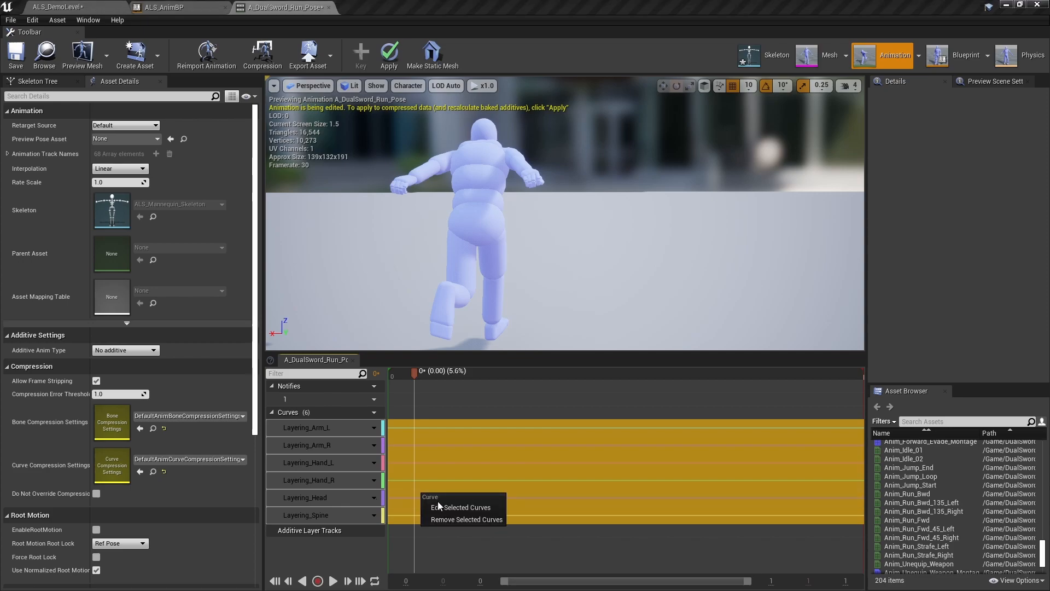
{"action": "left_click", "coordinate": [438, 501]}
{"action": "left_click", "coordinate": [478, 376]}
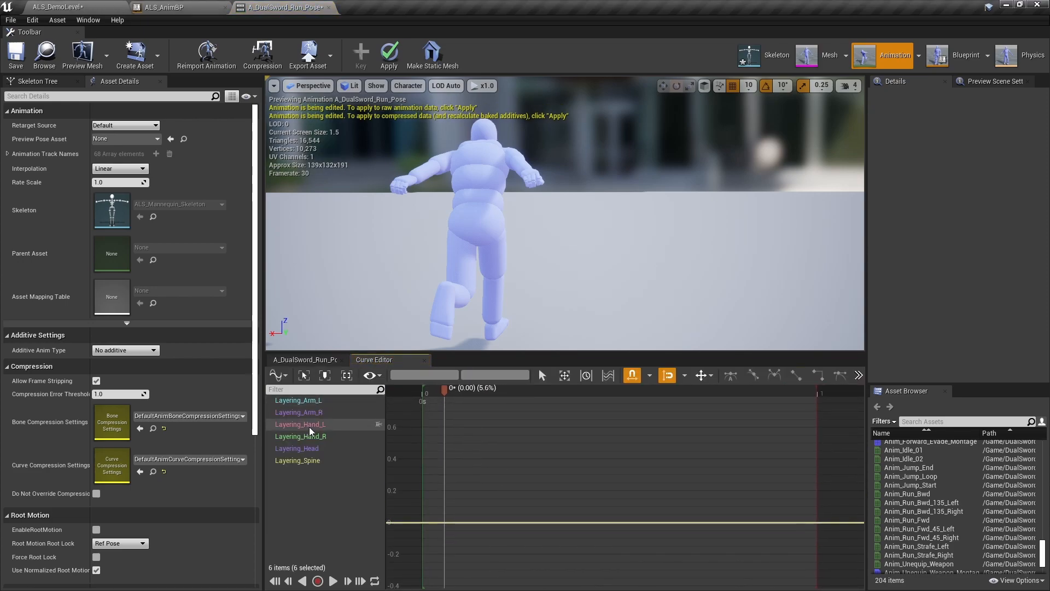
Step: Set Layering_Arm_L to a constant value of 1 and apply its buffered curve to the other five Layering curves
{"action": "left_click", "coordinate": [314, 403]}
{"action": "left_click", "coordinate": [314, 412]}
{"action": "right_click_drag", "start_coordinate": [650, 457], "coordinate": [516, 457]}
{"action": "left_click", "coordinate": [322, 404]}
{"action": "right_click", "coordinate": [541, 441]}
{"action": "left_click", "coordinate": [554, 468]}
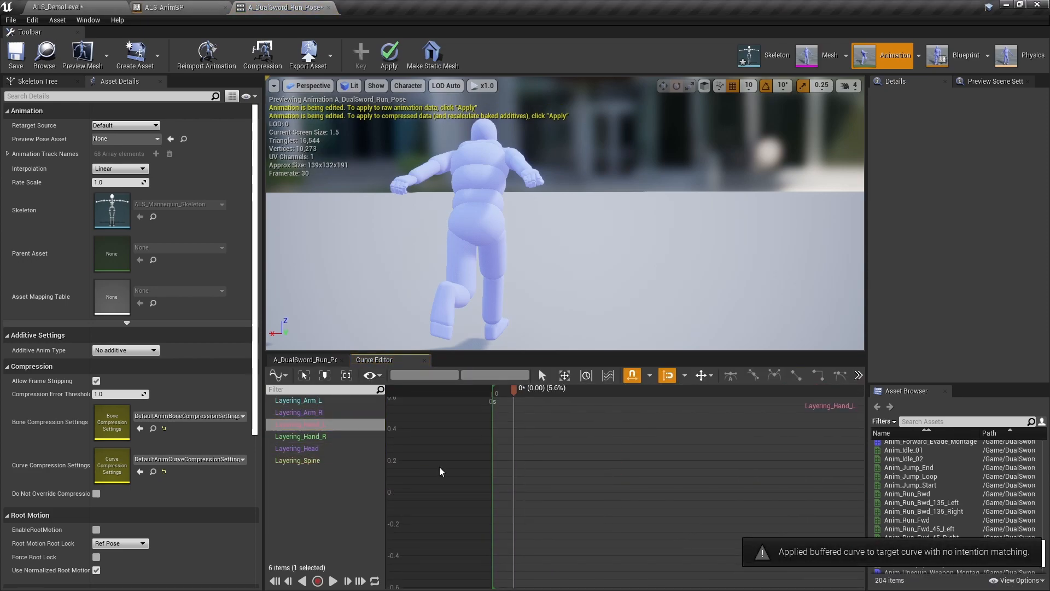
{"action": "left_click", "coordinate": [315, 412]}
{"action": "left_click", "coordinate": [316, 425]}
{"action": "left_click", "coordinate": [315, 437]}
{"action": "left_click", "coordinate": [316, 449]}
{"action": "left_click", "coordinate": [316, 460]}
Step: Close the Curve Editor and save A_DualSword_Run_Pose
{"action": "left_click", "coordinate": [424, 360]}
{"action": "left_click", "coordinate": [453, 423]}
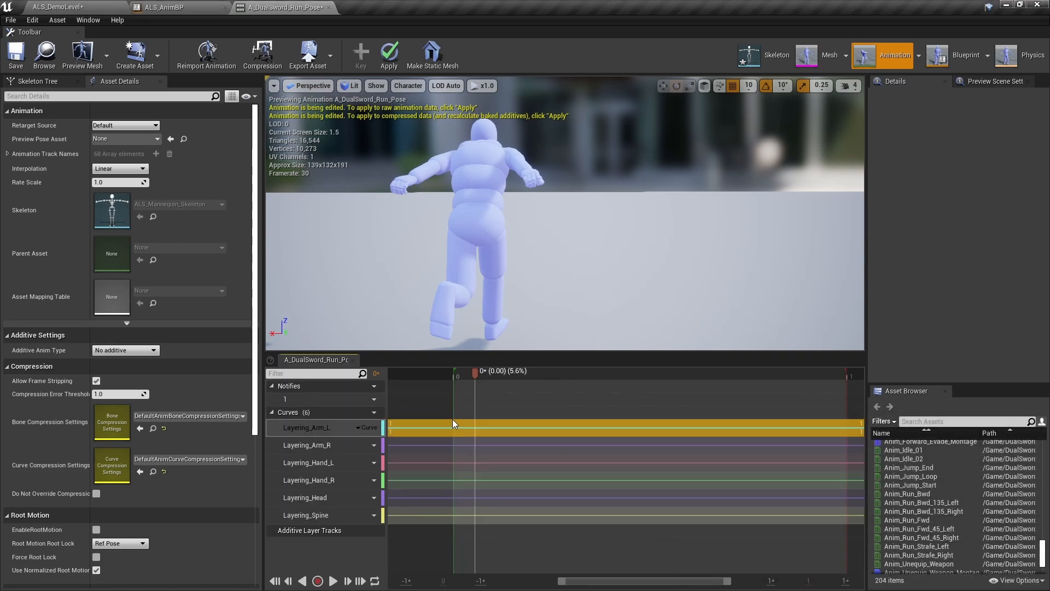
{"action": "left_click", "coordinate": [523, 406]}
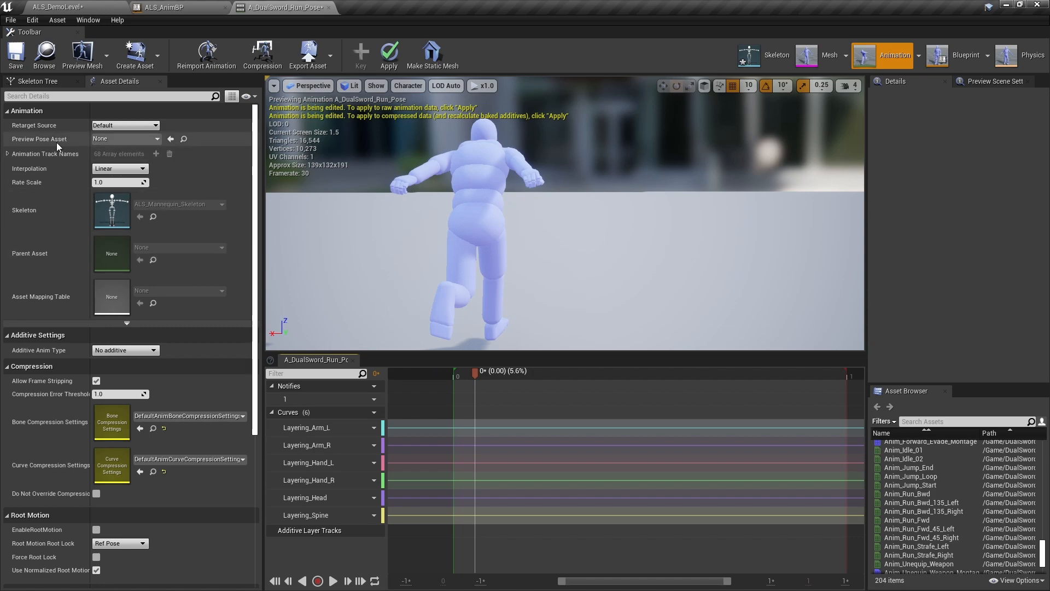
{"action": "left_click", "coordinate": [15, 52]}
Step: Play ALS_DemoLevel with the DualSword overlay and examine how the layering curves affect the running pose
{"action": "left_click", "coordinate": [71, 6]}
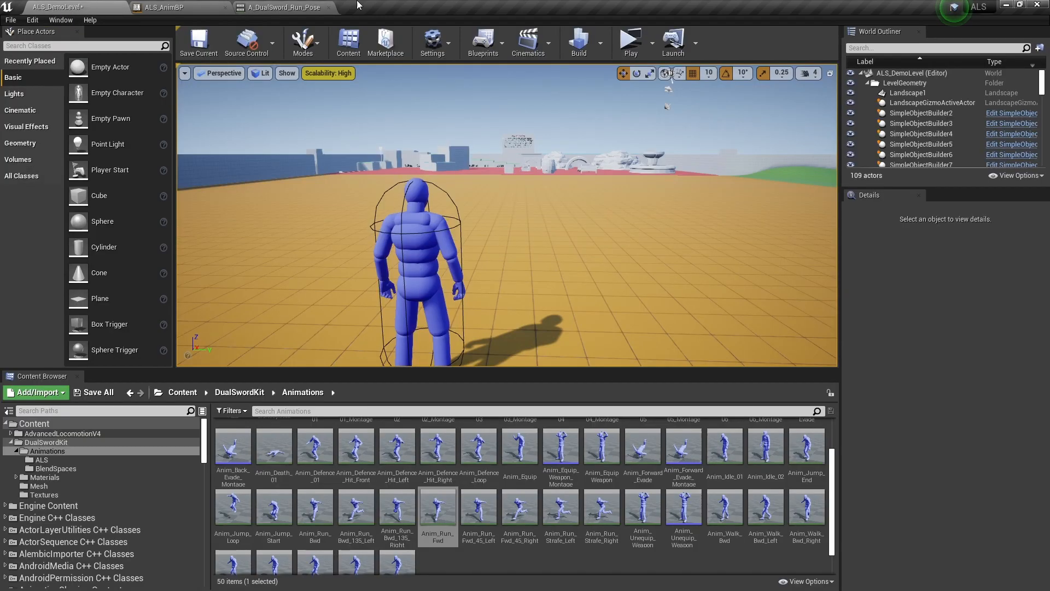
{"action": "left_click", "coordinate": [641, 34]}
{"action": "key", "text": "q"}
{"action": "scroll", "coordinate": [605, 385], "scroll_direction": "up", "scroll_amount": 1}
{"action": "key", "text": "w"}
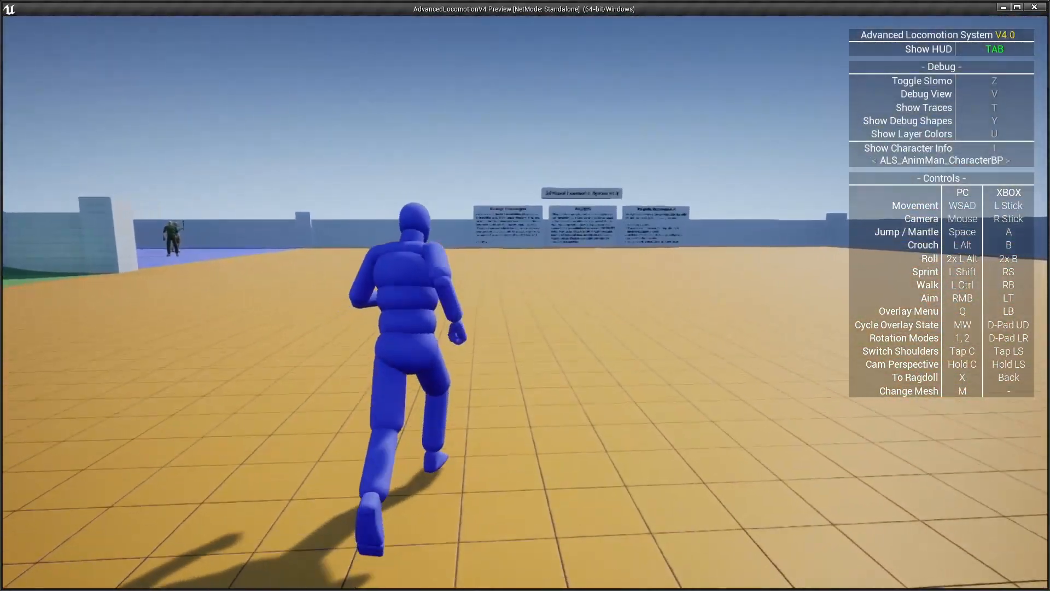
{"action": "key", "text": "q"}
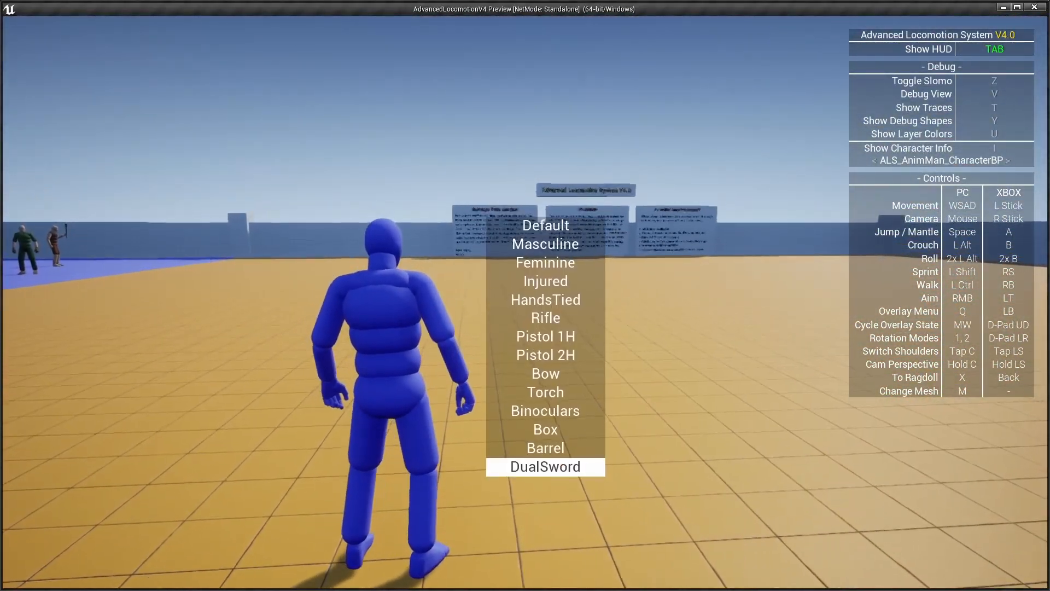
{"action": "key", "text": "w"}
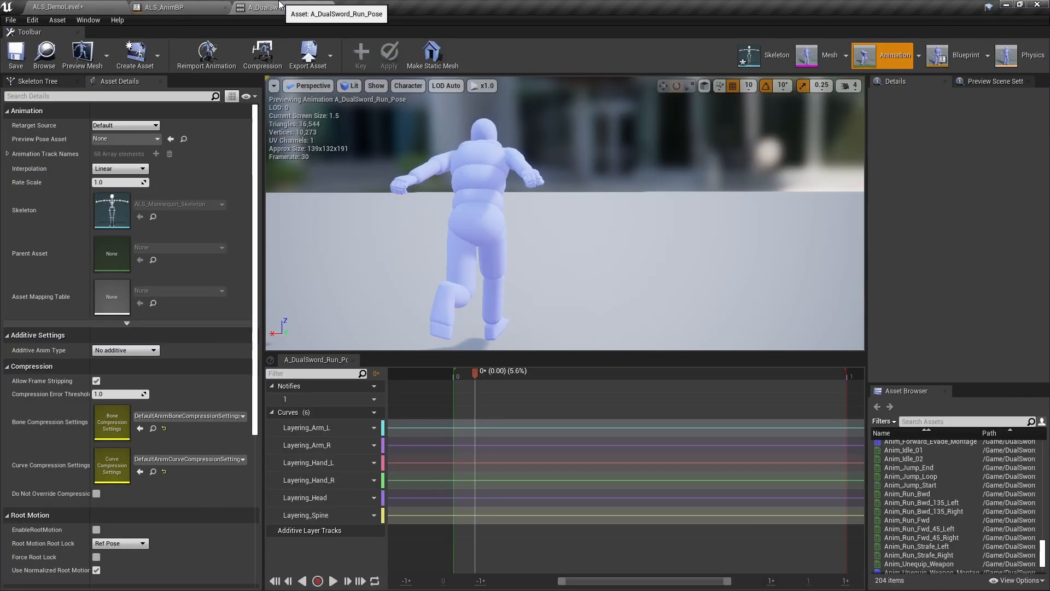
Step: Add a Layering_Spine_Add curve to A_DualSword_Run_Pose and open it in the Curve Editor
{"action": "left_click", "coordinate": [203, 6]}
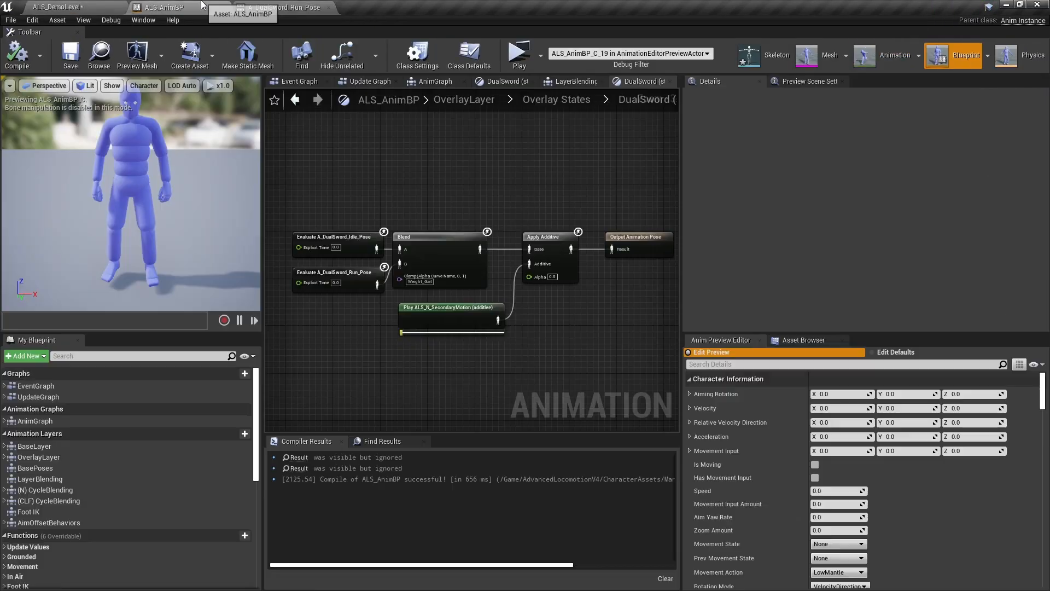
{"action": "left_click", "coordinate": [284, 7]}
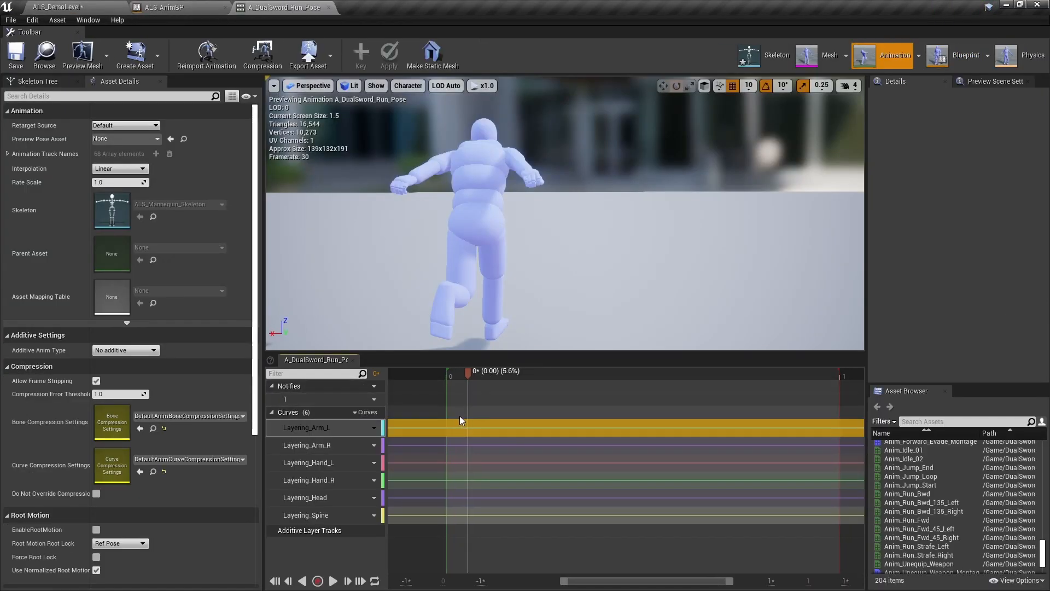
{"action": "left_click", "coordinate": [364, 412]}
{"action": "mouse_move", "coordinate": [391, 432]}
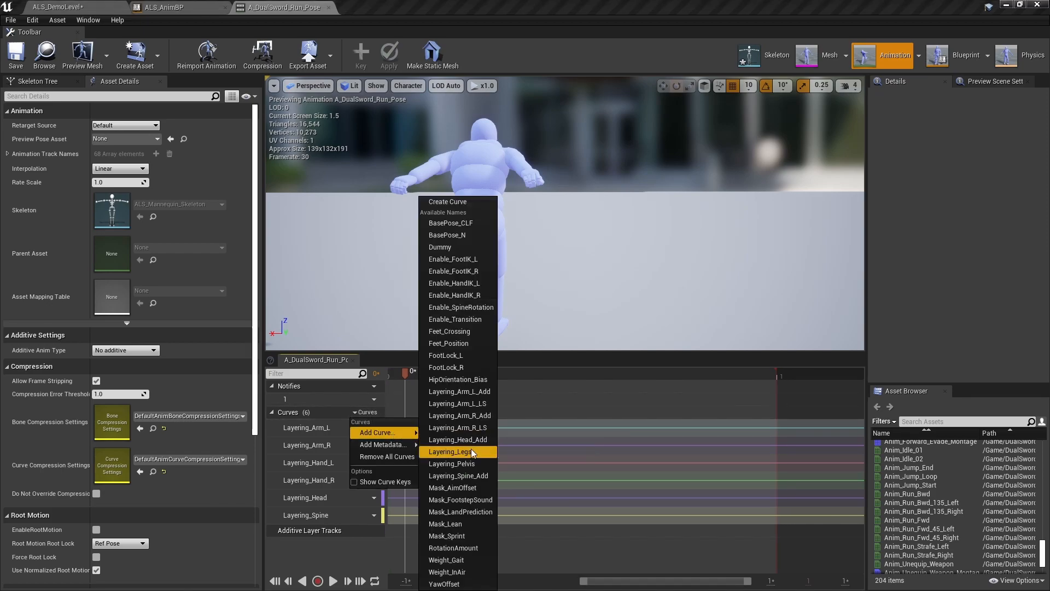
{"action": "left_click", "coordinate": [470, 478]}
{"action": "left_click", "coordinate": [370, 534]}
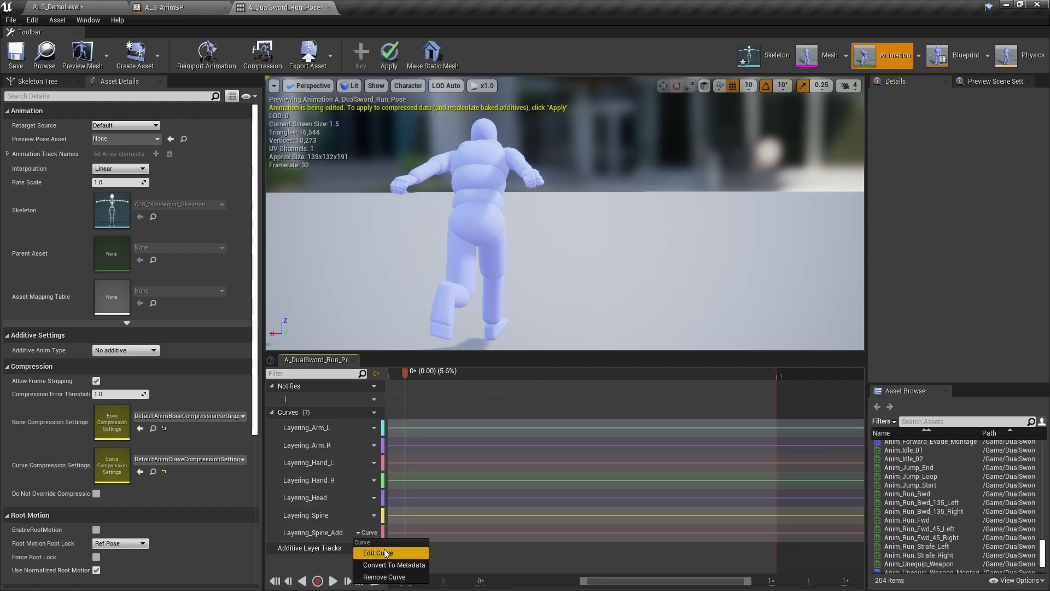
{"action": "left_click", "coordinate": [383, 552]}
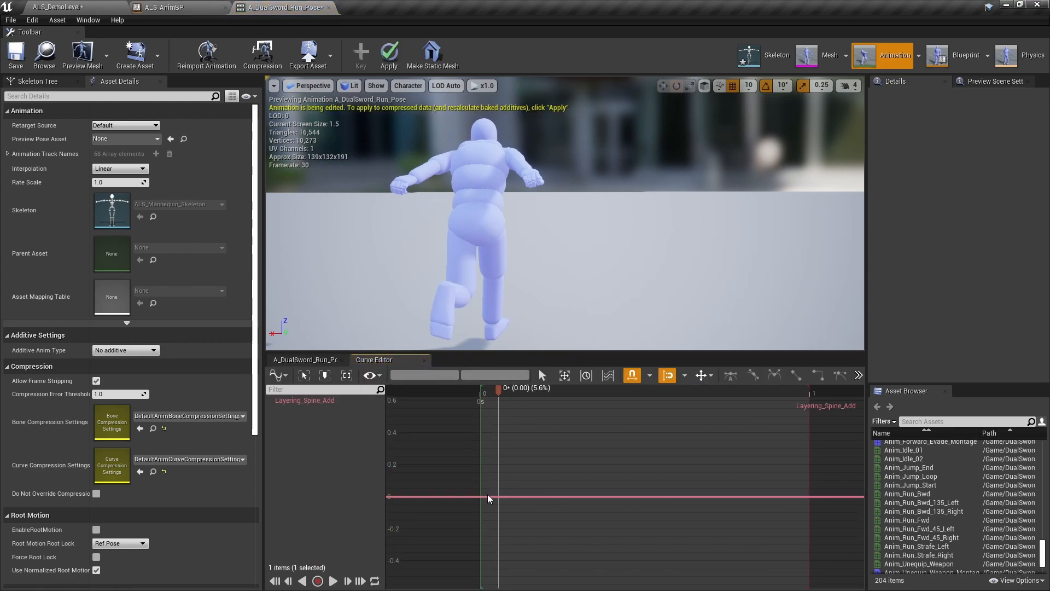
Step: Key the Layering_Spine_Add curve at time 0 with a value of 1, and return to the animation timeline
{"action": "left_click_drag", "start_coordinate": [474, 249], "coordinate": [416, 252]}
{"action": "right_click_drag", "start_coordinate": [416, 252], "coordinate": [298, 255]}
{"action": "key", "text": "w"}
{"action": "right_click_drag", "start_coordinate": [474, 250], "coordinate": [476, 250]}
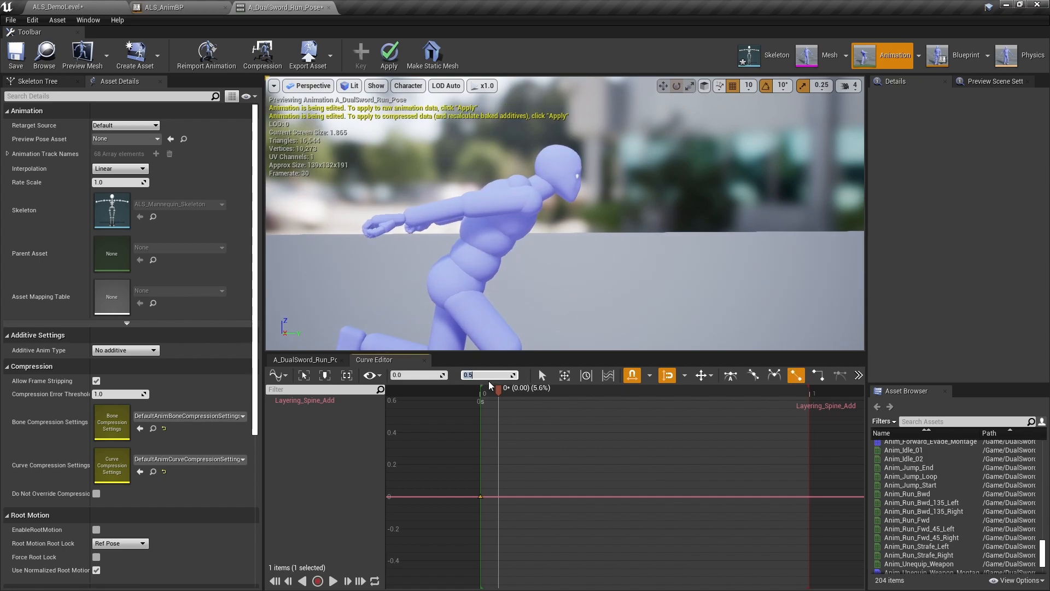
{"action": "type", "text": "1"}
{"action": "key", "text": "Return"}
{"action": "scroll", "coordinate": [474, 444], "scroll_direction": "down", "scroll_amount": 3}
{"action": "right_click_drag", "start_coordinate": [517, 436], "coordinate": [487, 389]}
{"action": "scroll", "coordinate": [517, 440], "scroll_direction": "down", "scroll_amount": 3}
{"action": "scroll", "coordinate": [502, 480], "scroll_direction": "down", "scroll_amount": 4}
{"action": "right_click_drag", "start_coordinate": [477, 509], "coordinate": [474, 579]}
{"action": "right_click_drag", "start_coordinate": [460, 446], "coordinate": [467, 561]}
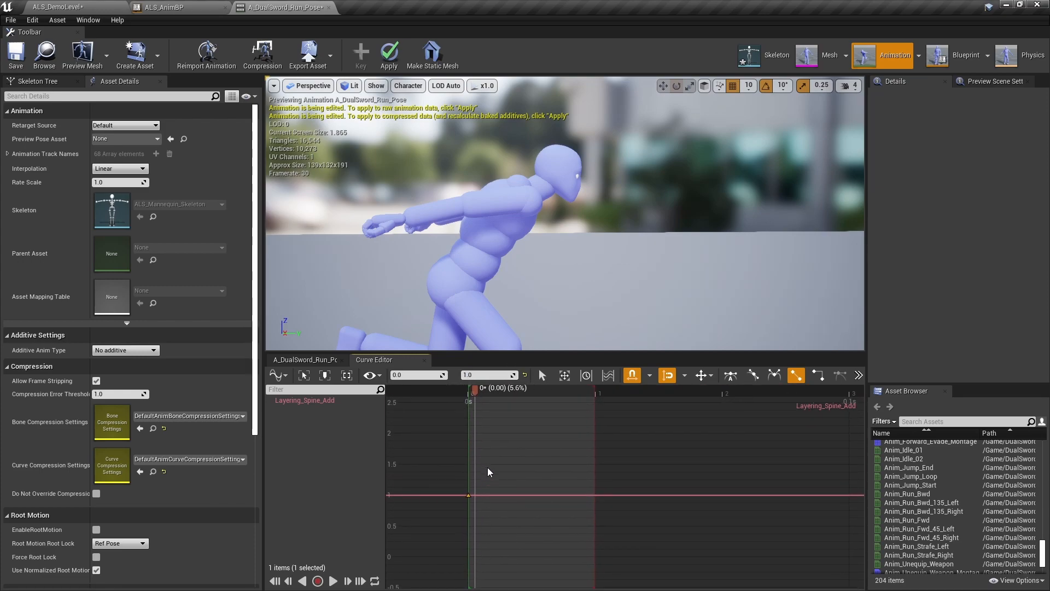
{"action": "scroll", "coordinate": [487, 470], "scroll_direction": "up", "scroll_amount": 4}
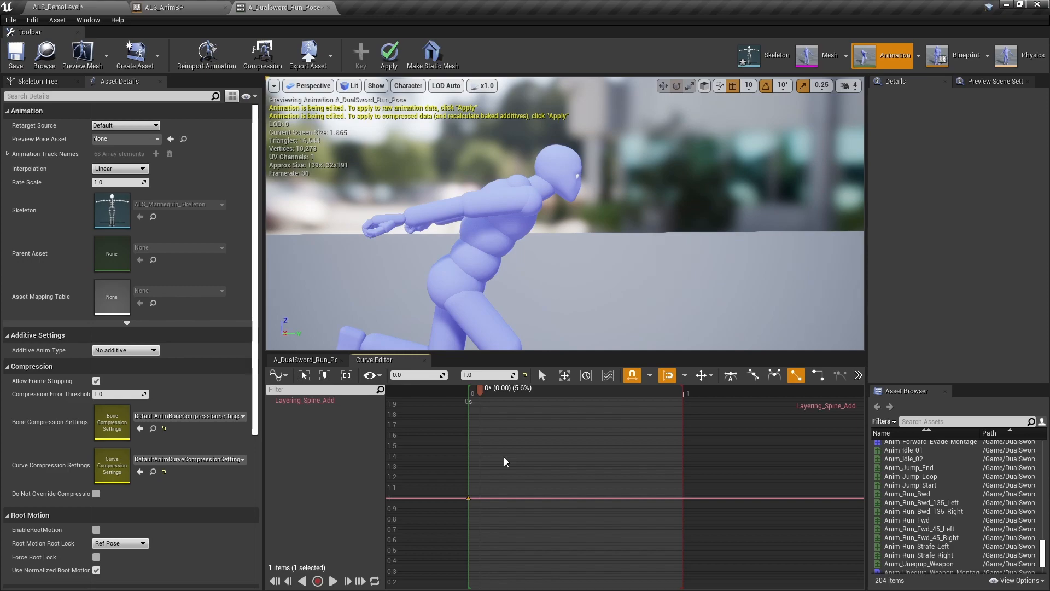
{"action": "left_click", "coordinate": [482, 375]}
{"action": "left_click", "coordinate": [309, 360]}
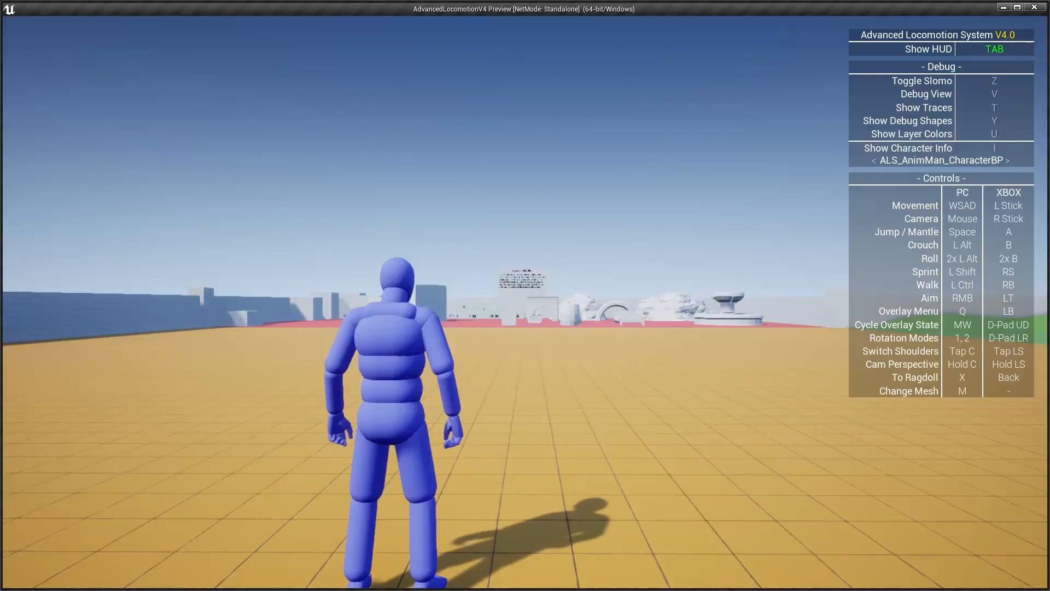
Step: Test the DualSword overlay in the running ALS_DemoLevel and examine the character's spine movement
{"action": "key", "text": "q"}
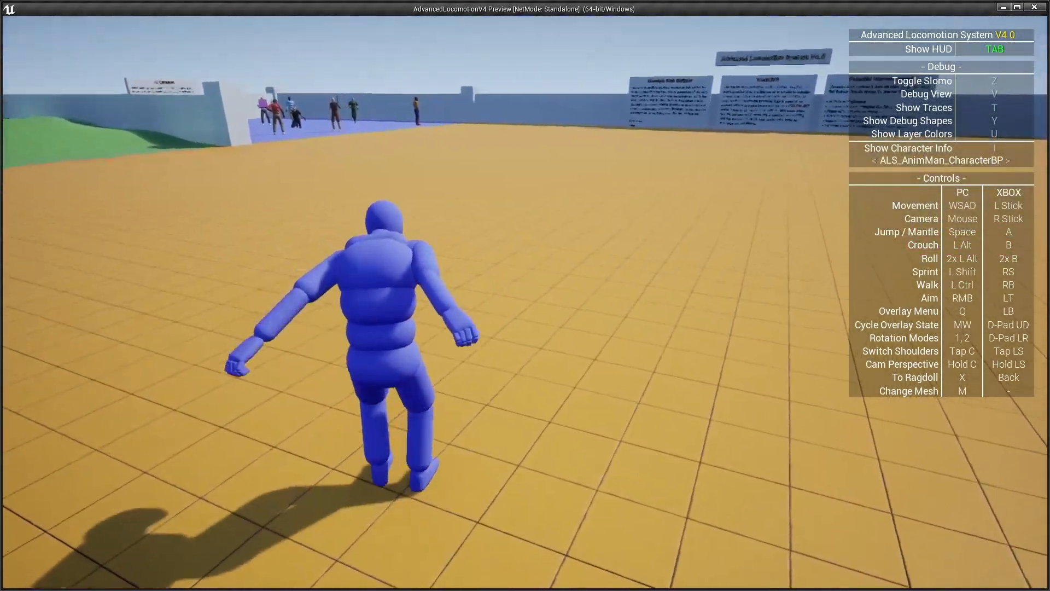
Step: Set the Layering_Spine curve's key in A_DualSword_Run_Pose to 0 and save the animation
{"action": "key", "text": "Escape"}
{"action": "left_click", "coordinate": [284, 7]}
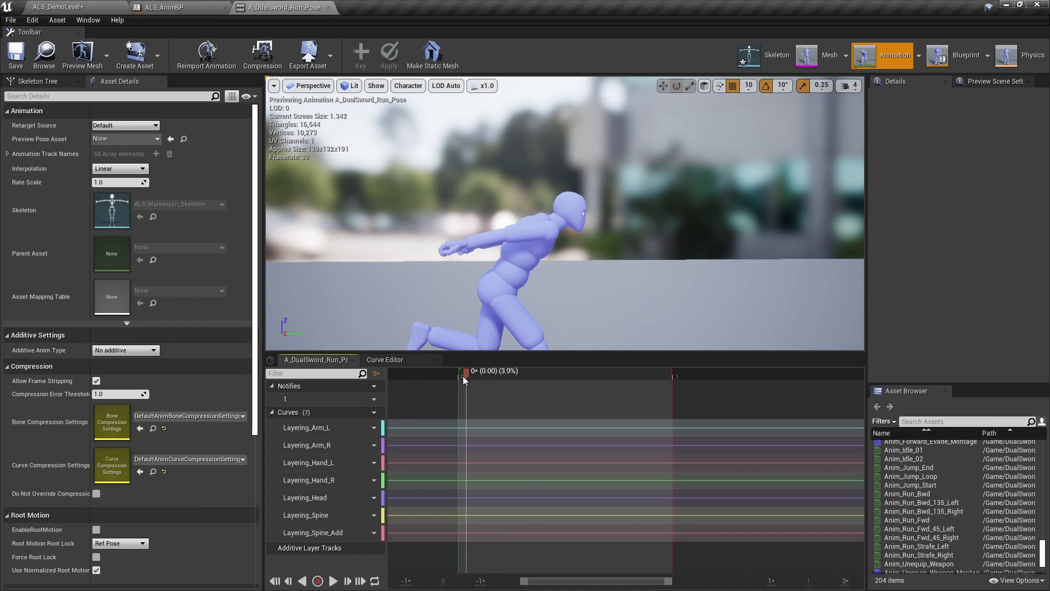
{"action": "left_click", "coordinate": [459, 536]}
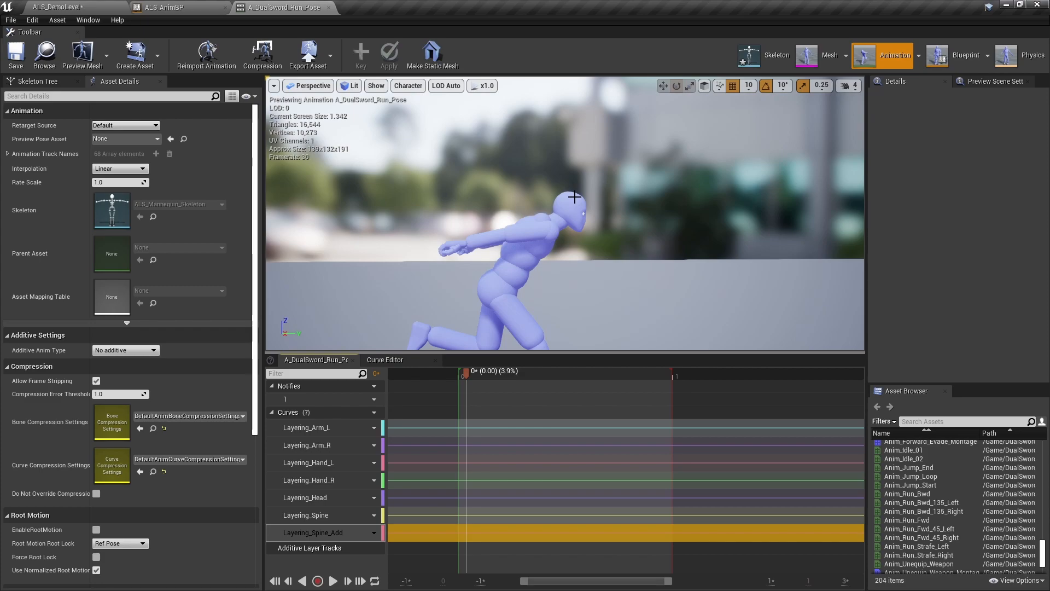
{"action": "right_click", "coordinate": [473, 520]}
{"action": "left_click", "coordinate": [453, 515]}
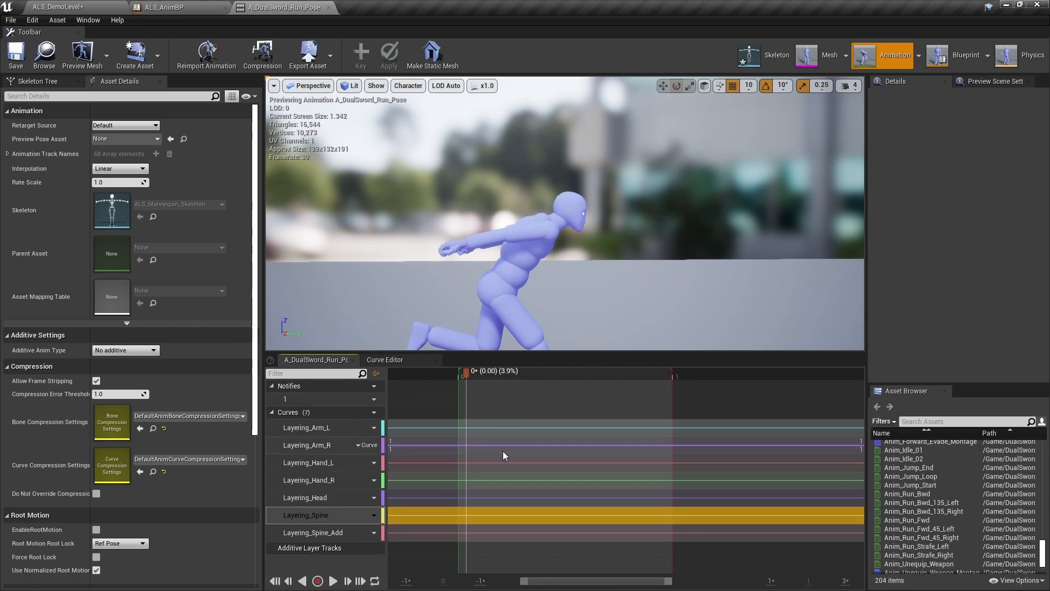
{"action": "right_click", "coordinate": [481, 515]}
{"action": "left_click", "coordinate": [501, 529]}
{"action": "left_click_drag", "start_coordinate": [642, 447], "coordinate": [607, 512]}
{"action": "left_click", "coordinate": [492, 376]}
{"action": "type", "text": "0"}
{"action": "key", "text": "Return"}
{"action": "left_click", "coordinate": [16, 53]}
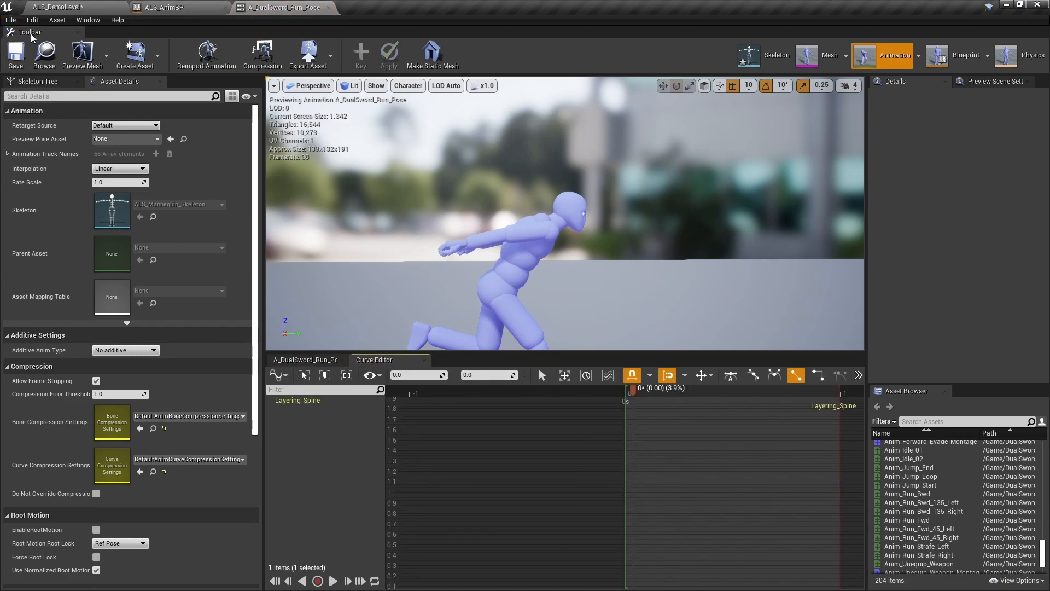
Step: Play ALS_DemoLevel with the DualSword overlay and examine the run with the zeroed Layering_Spine curve
{"action": "left_click", "coordinate": [85, 5]}
{"action": "left_click", "coordinate": [629, 41]}
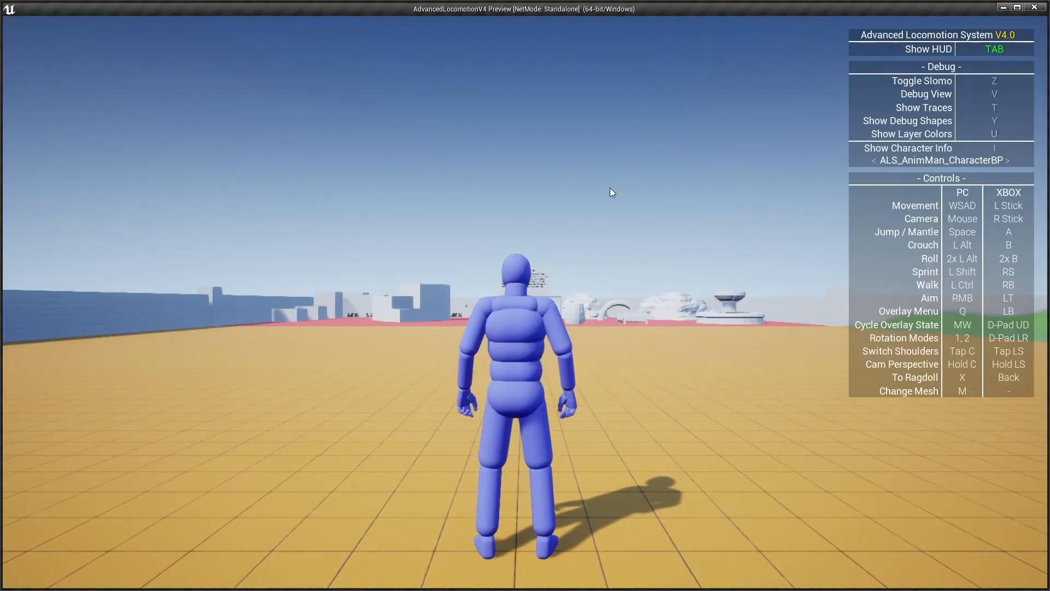
{"action": "key", "text": "q"}
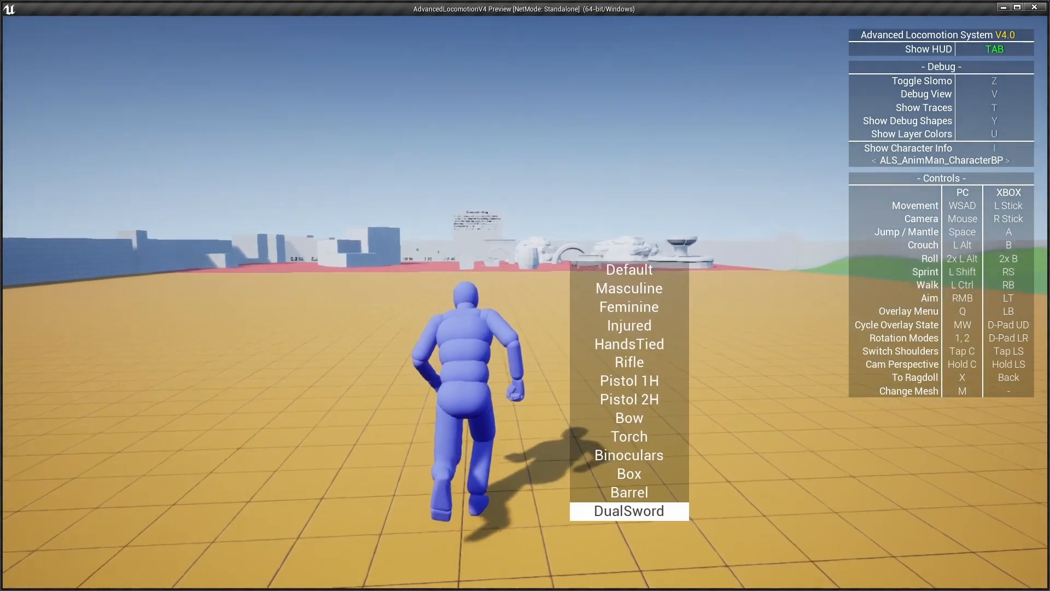
{"action": "key", "text": "w"}
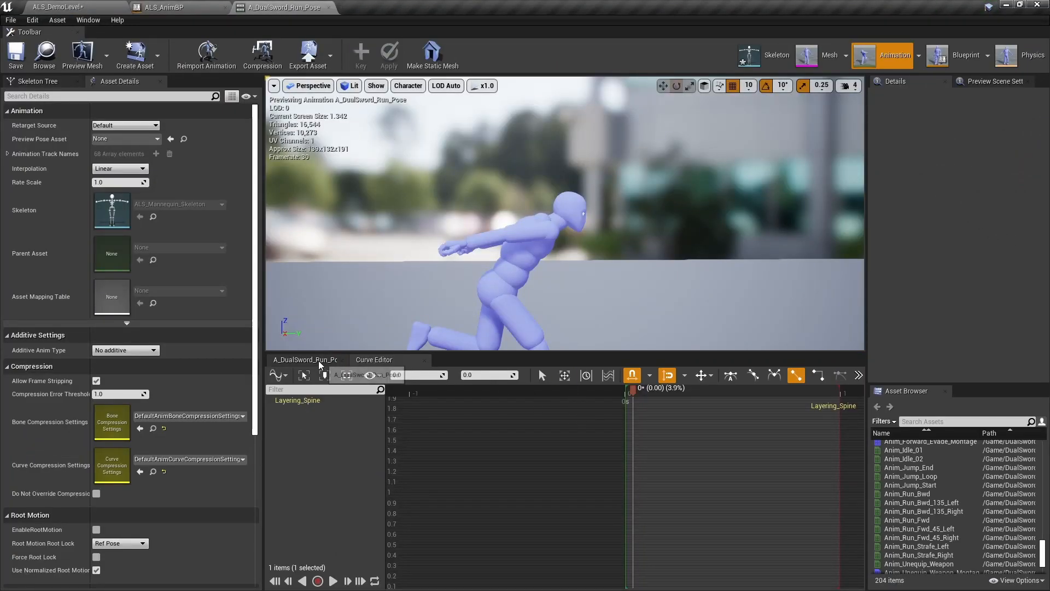
Step: Set the Layering_Spine curve's key at time 0 in A_DualSword_Run_Pose to 0.5
{"action": "left_click", "coordinate": [319, 362]}
{"action": "right_click_drag", "start_coordinate": [688, 514], "coordinate": [595, 513]}
{"action": "right_click", "coordinate": [571, 514]}
{"action": "left_click", "coordinate": [613, 521]}
{"action": "left_click", "coordinate": [625, 492]}
{"action": "left_click", "coordinate": [485, 378]}
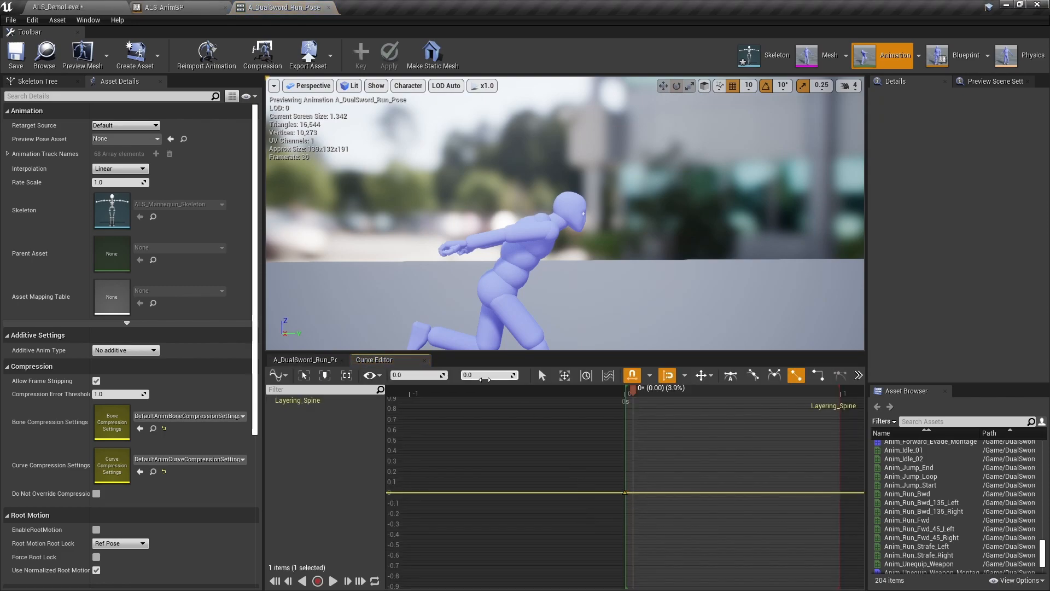
{"action": "type", "text": "0.5"}
{"action": "key", "text": "Return"}
{"action": "right_click_drag", "start_coordinate": [678, 438], "coordinate": [556, 462]}
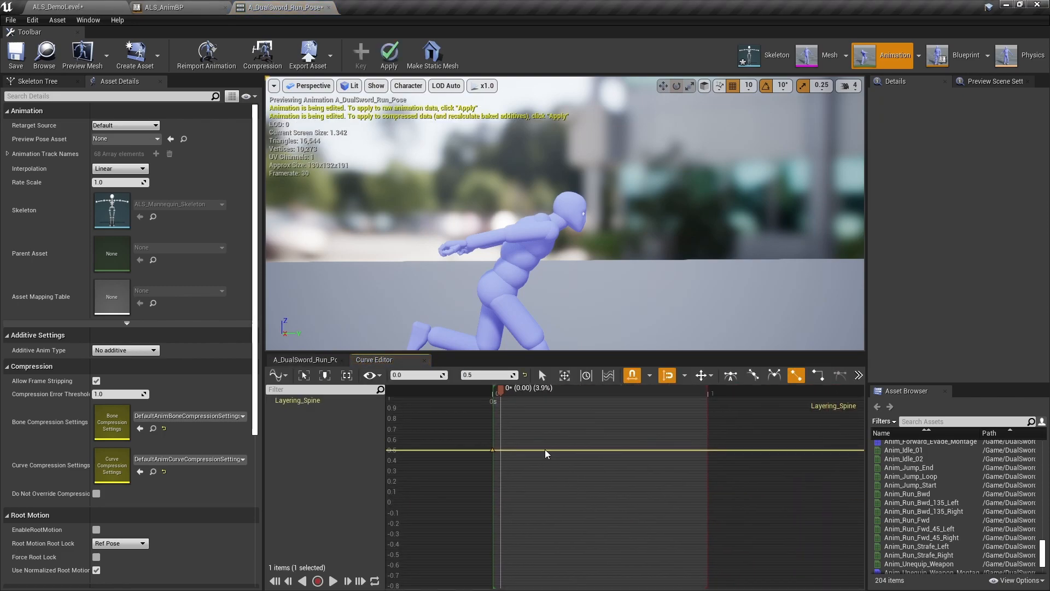
Step: Set the Layering_Spine_Add curve's key to 0.5 and apply the animation changes
{"action": "left_click", "coordinate": [309, 361]}
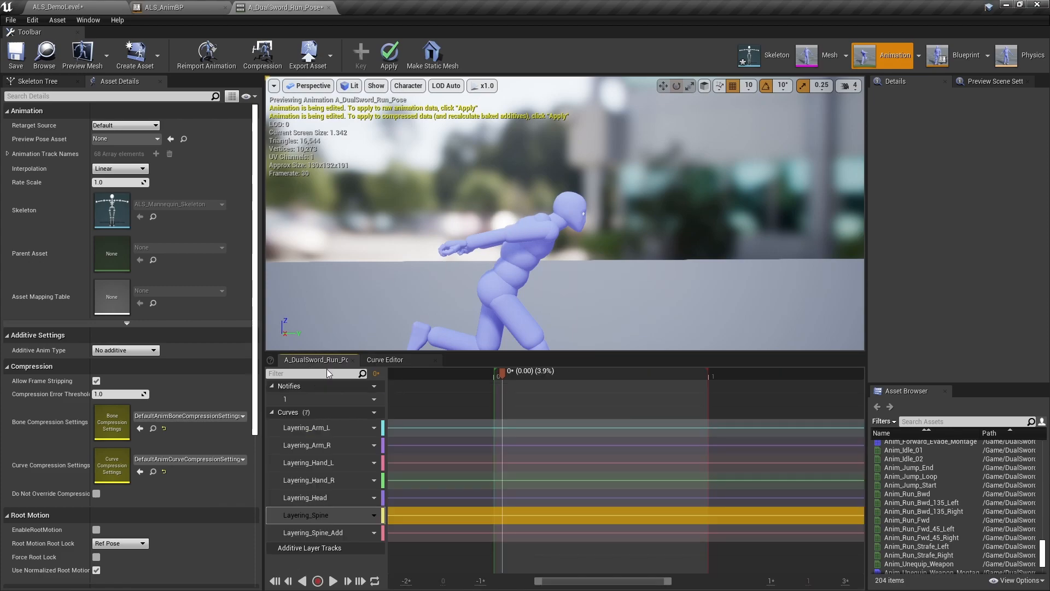
{"action": "right_click", "coordinate": [521, 528]}
{"action": "left_click", "coordinate": [536, 539]}
{"action": "left_click", "coordinate": [495, 375]}
{"action": "type", "text": "0.5"}
{"action": "key", "text": "Return"}
{"action": "right_click_drag", "start_coordinate": [666, 469], "coordinate": [495, 424]}
{"action": "left_click", "coordinate": [538, 454]}
{"action": "left_click", "coordinate": [389, 54]}
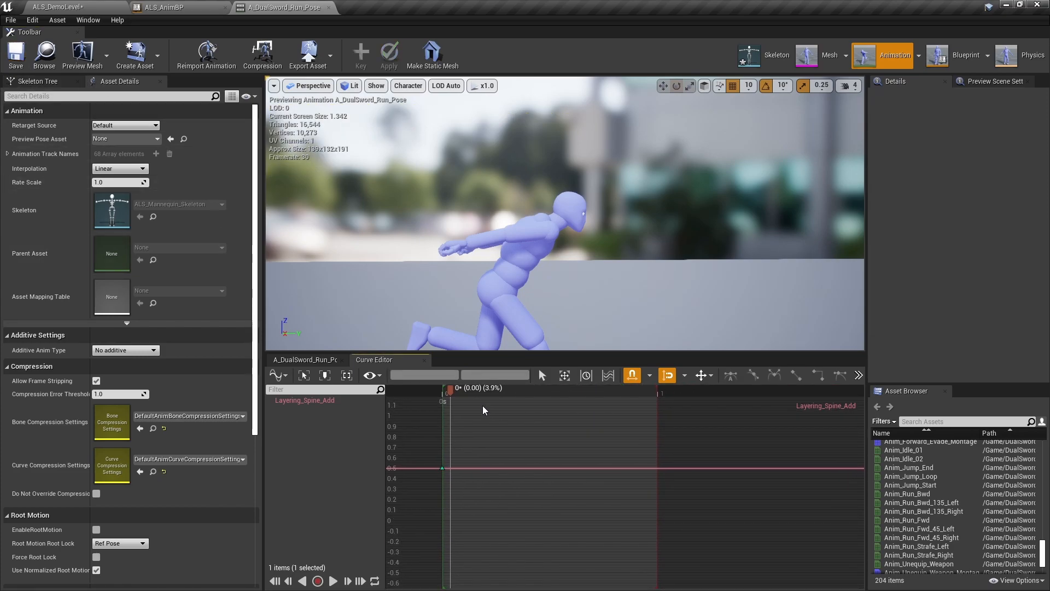
Step: Test the DualSword overlay in ALS_DemoLevel and examine the spine blending with both spine curves at 0.5
{"action": "left_click", "coordinate": [66, 7]}
{"action": "left_click", "coordinate": [633, 45]}
{"action": "key", "text": "q"}
{"action": "key", "text": "w"}
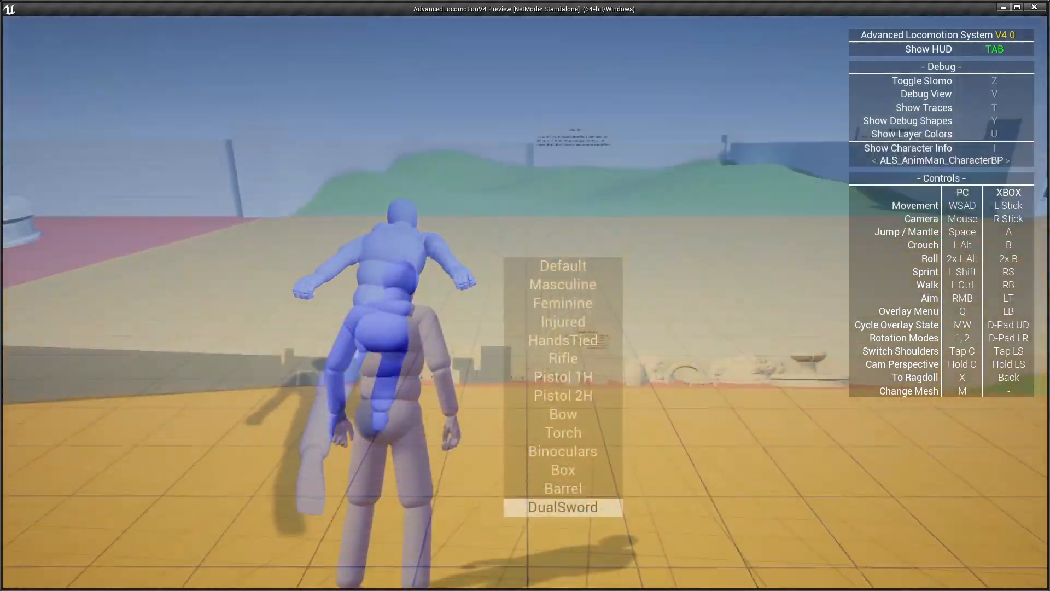
{"action": "key", "text": "q"}
{"action": "key", "text": "w"}
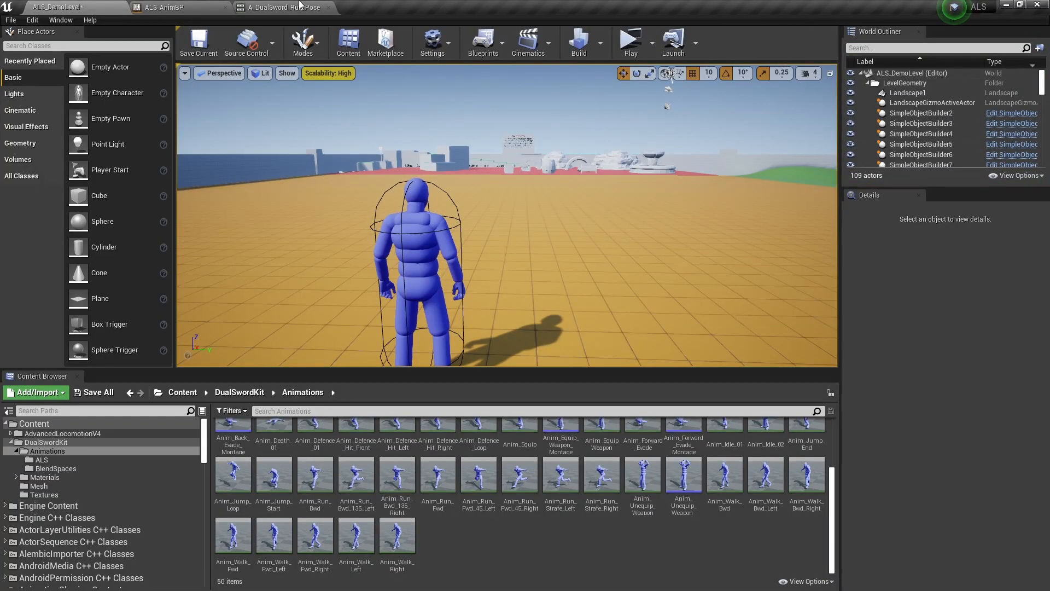
Step: Examine the body-section layers in the LayerBlending graph of ALS_AnimBP
{"action": "left_click", "coordinate": [307, 6]}
{"action": "left_click", "coordinate": [194, 7]}
{"action": "right_click_drag", "start_coordinate": [495, 202], "coordinate": [440, 207]}
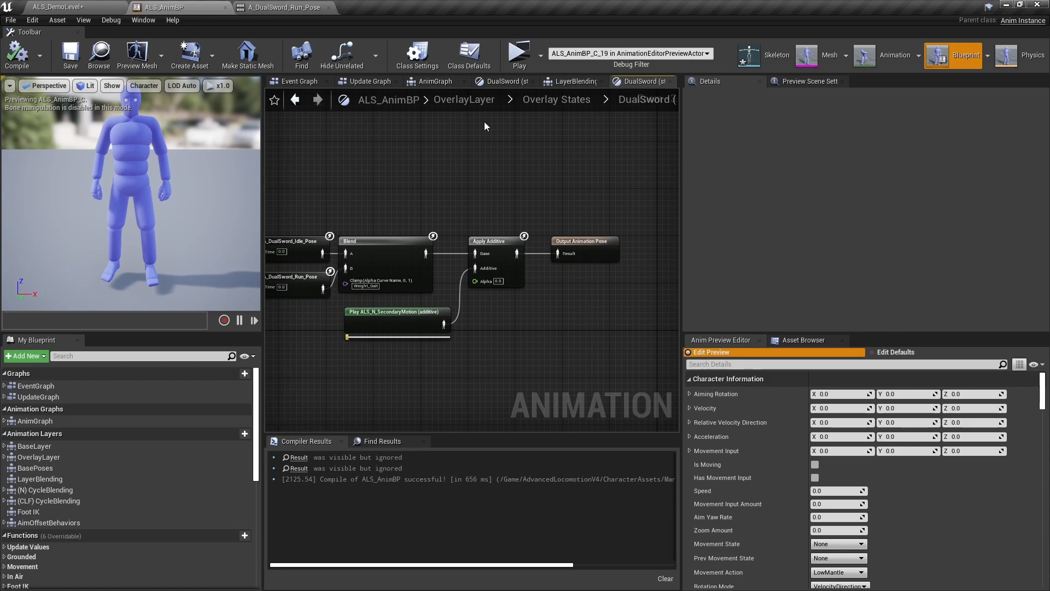
{"action": "double_click", "coordinate": [39, 478]}
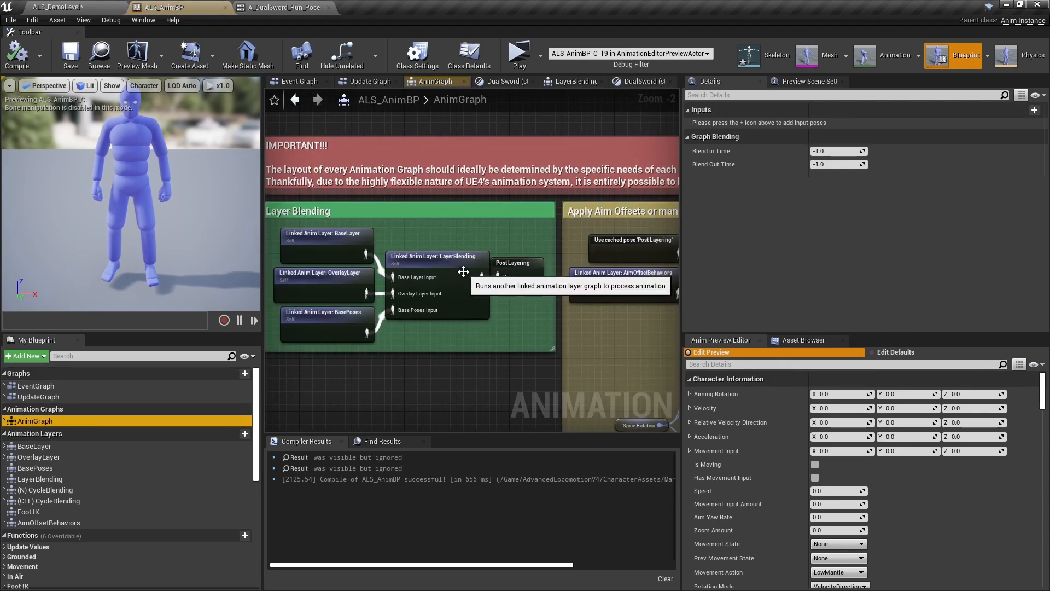
{"action": "scroll", "coordinate": [413, 257], "scroll_direction": "down", "scroll_amount": 4}
{"action": "right_click_drag", "start_coordinate": [416, 242], "coordinate": [340, 233]}
{"action": "mouse_move", "coordinate": [571, 292]}
{"action": "right_mouse_down"}
{"action": "mouse_move", "coordinate": [468, 264]}
{"action": "mouse_move", "coordinate": [535, 263]}
{"action": "right_mouse_up"}
{"action": "right_click_drag", "start_coordinate": [442, 235], "coordinate": [547, 259]}
{"action": "right_click_drag", "start_coordinate": [639, 285], "coordinate": [409, 253]}
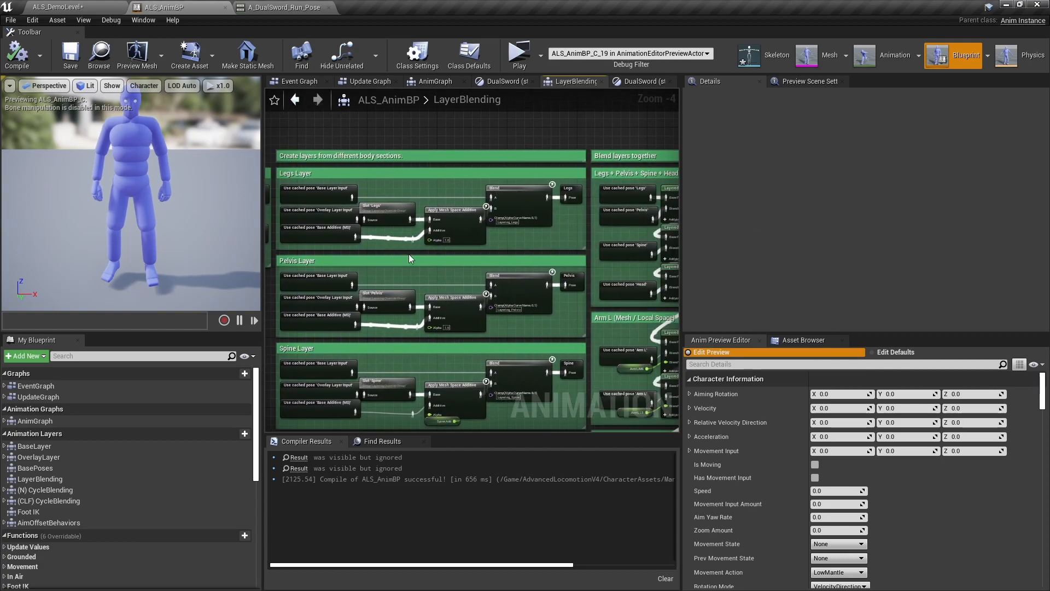
{"action": "right_click_drag", "start_coordinate": [494, 262], "coordinate": [472, 260]}
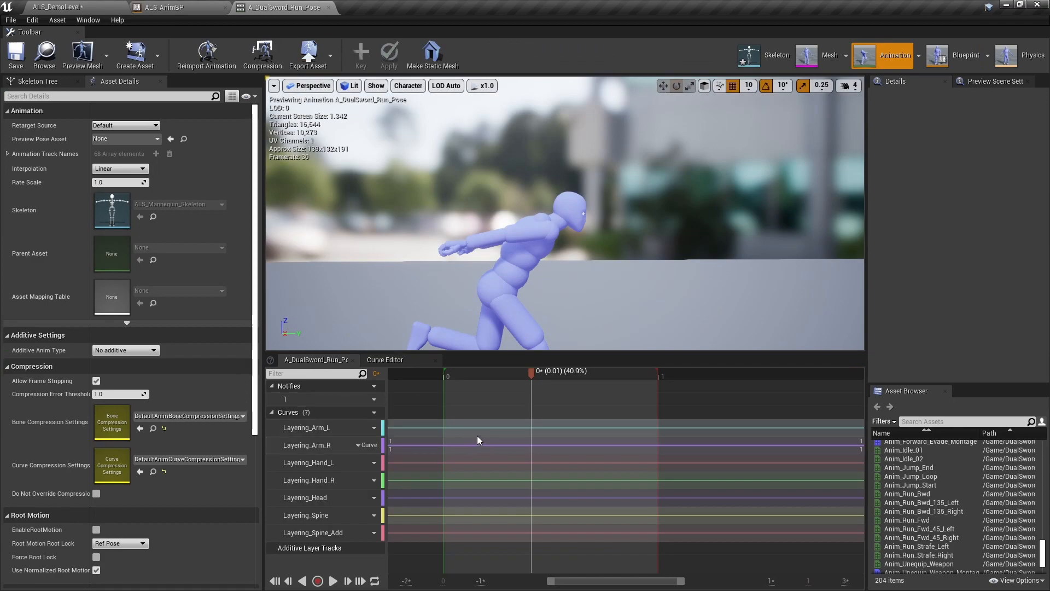
Step: Add the Layering_Arm_L_LS and Layering_Arm_R_LS curves to A_DualSword_Run_Pose
{"action": "mouse_move", "coordinate": [535, 283]}
{"action": "right_mouse_down"}
{"action": "mouse_move", "coordinate": [579, 284]}
{"action": "mouse_move", "coordinate": [579, 311]}
{"action": "mouse_move", "coordinate": [535, 284]}
{"action": "right_mouse_up"}
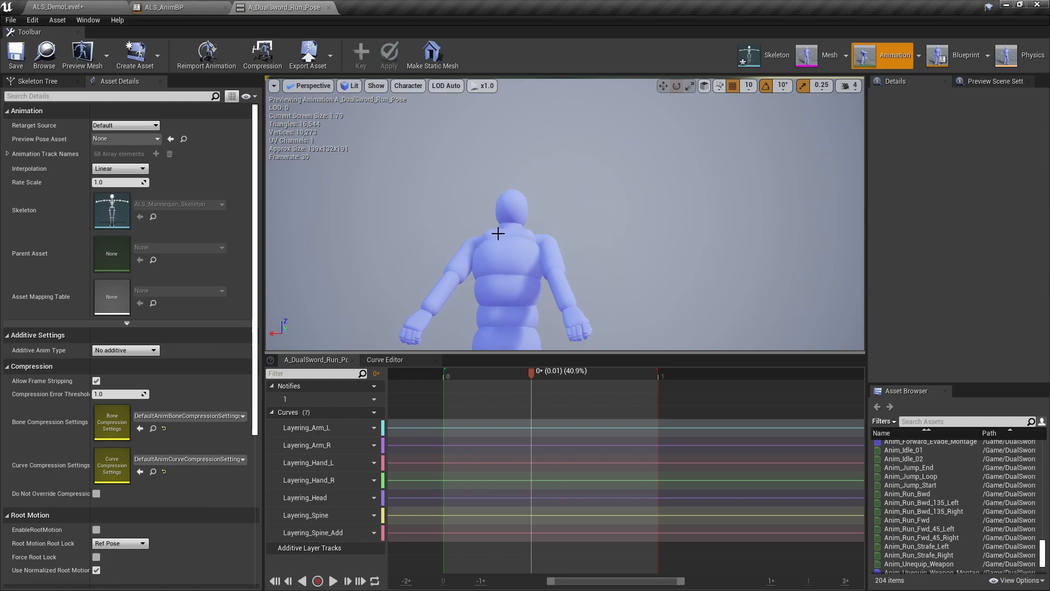
{"action": "right_click_drag", "start_coordinate": [542, 287], "coordinate": [515, 245]}
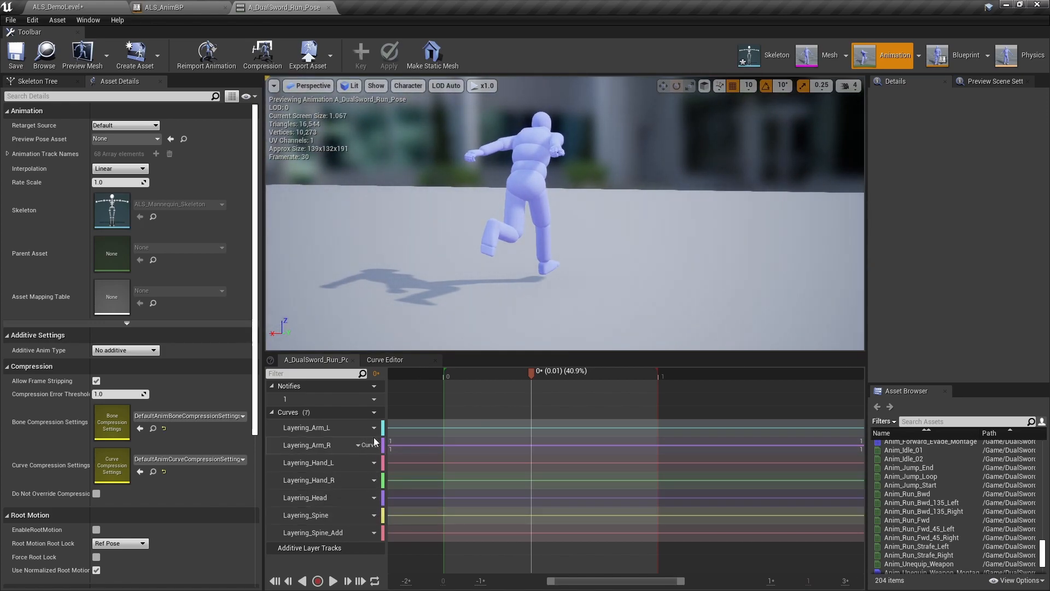
{"action": "left_click", "coordinate": [368, 412]}
{"action": "mouse_move", "coordinate": [377, 433]}
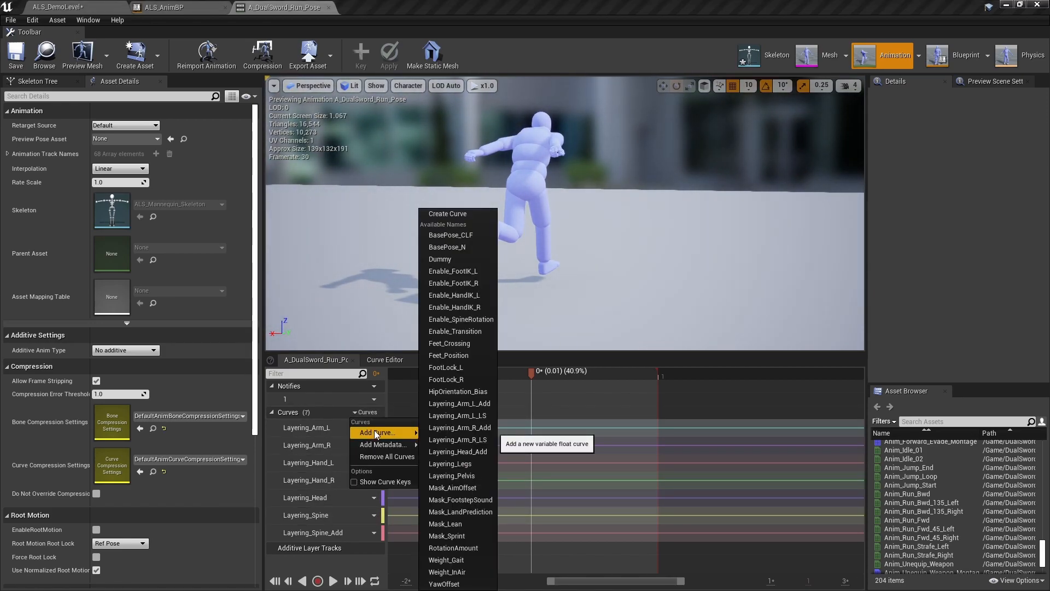
{"action": "left_click", "coordinate": [442, 415]}
{"action": "left_click", "coordinate": [367, 412]}
{"action": "mouse_move", "coordinate": [378, 432]}
{"action": "left_click", "coordinate": [470, 441]}
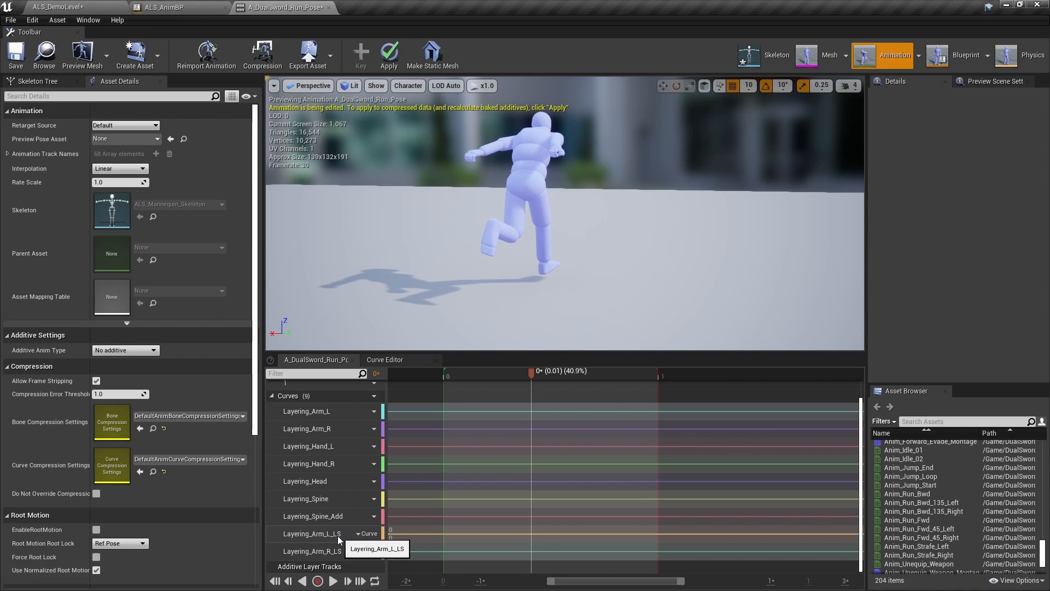
Step: Open the Layering_Arm_L_LS curve in the Curve Editor and key it at time 0
{"action": "left_click", "coordinate": [475, 538]}
{"action": "right_click", "coordinate": [473, 536]}
{"action": "left_click", "coordinate": [491, 551]}
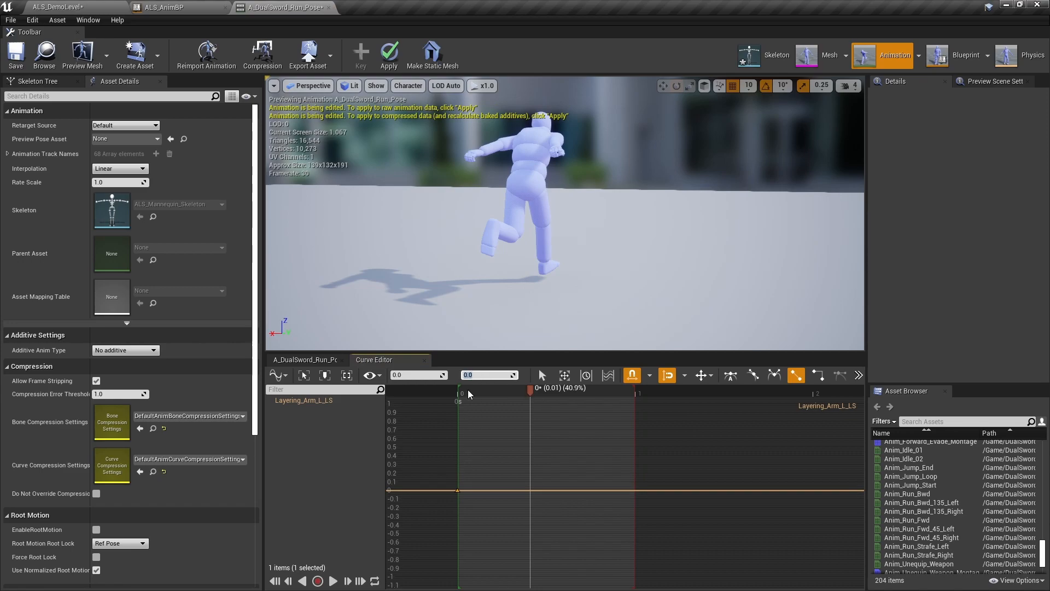
{"action": "left_click", "coordinate": [298, 362]}
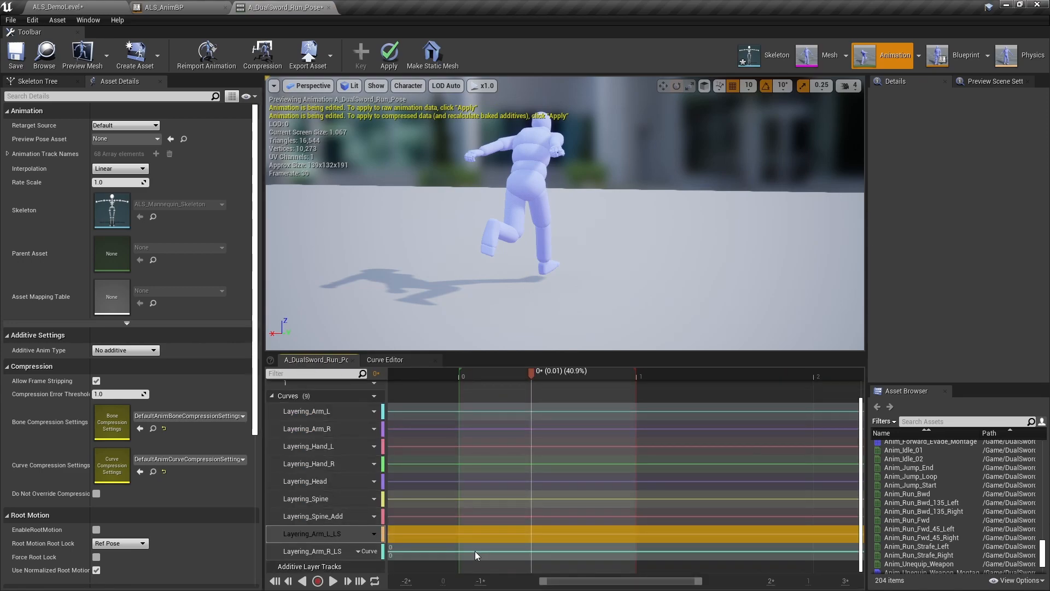
Step: Key the Layering_Arm_R_LS curve at time 0 with a value of 1 and save the animation
{"action": "left_click", "coordinate": [476, 551]}
{"action": "right_click", "coordinate": [476, 551]}
{"action": "left_click", "coordinate": [492, 563]}
{"action": "middle_click", "coordinate": [455, 492]}
{"action": "left_click", "coordinate": [490, 376]}
{"action": "type", "text": "1"}
{"action": "key", "text": "Return"}
{"action": "right_click_drag", "start_coordinate": [476, 417], "coordinate": [461, 469]}
{"action": "left_click", "coordinate": [468, 429]}
{"action": "left_click_drag", "start_coordinate": [469, 429], "coordinate": [421, 477]}
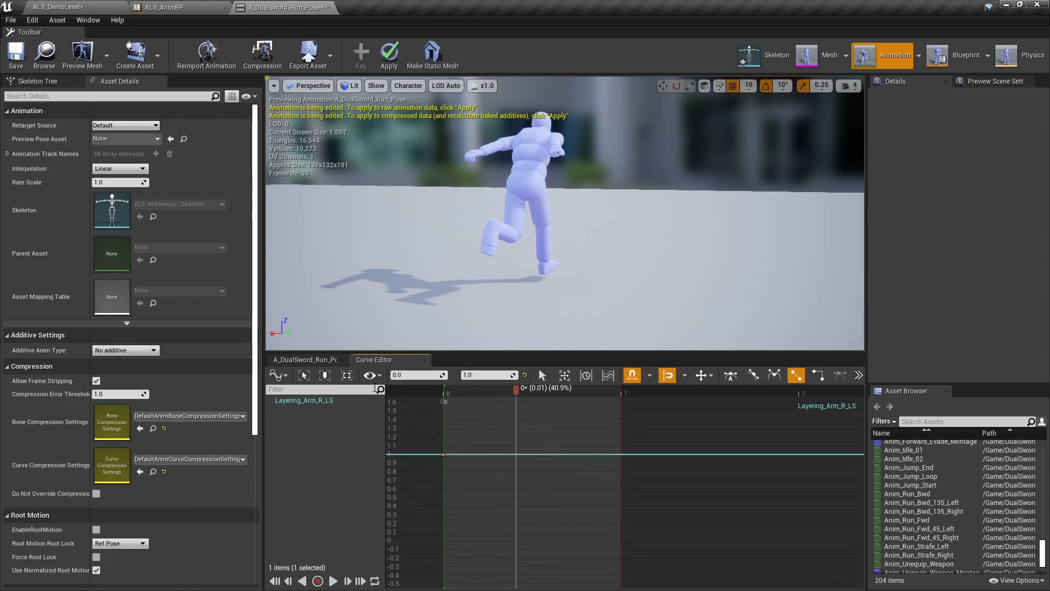
{"action": "left_click", "coordinate": [16, 60]}
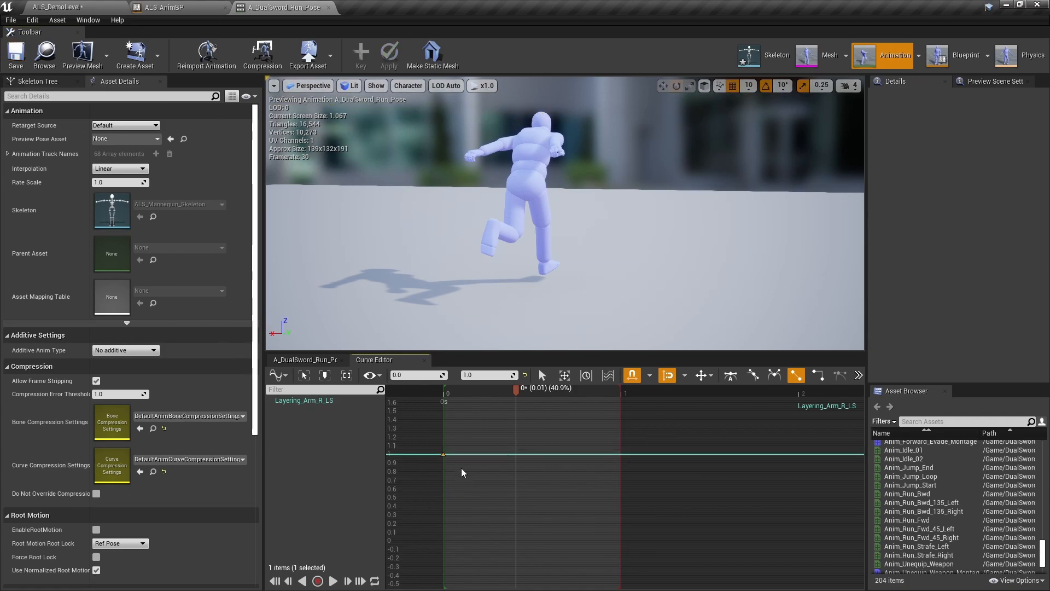
Step: Run ALS_DemoLevel with the DualSword overlay and examine how the local-space arm curves affect the arms
{"action": "left_click", "coordinate": [55, 7]}
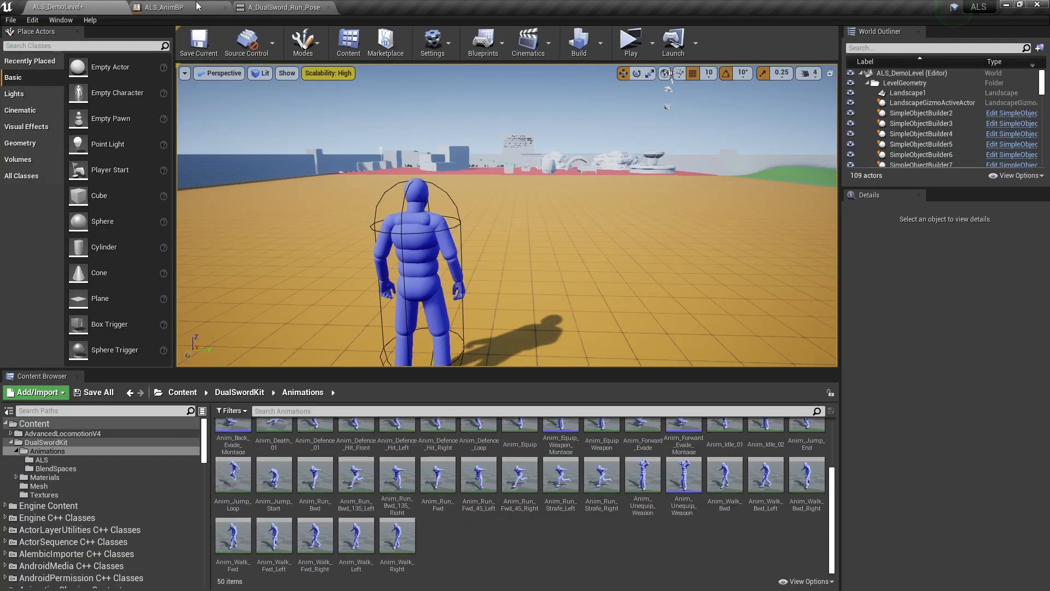
{"action": "left_click", "coordinate": [632, 43]}
{"action": "key", "text": "q"}
{"action": "key", "text": "w"}
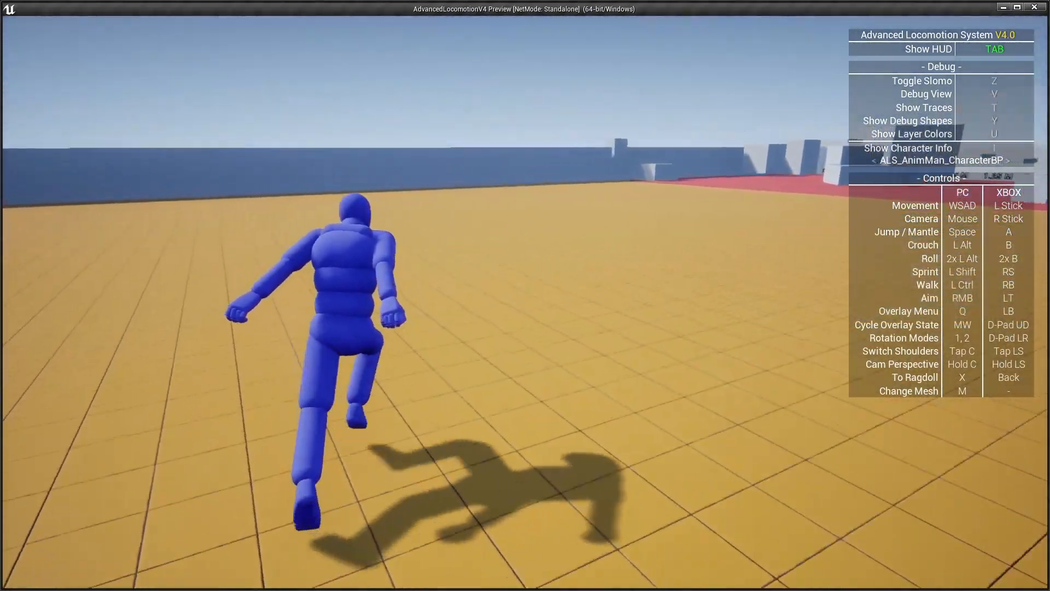
{"action": "key", "text": "Escape"}
Step: Set the Layering_Arm_R_LS curve's key in A_DualSword_Run_Pose to 0.5
{"action": "left_click", "coordinate": [225, 5]}
{"action": "left_click", "coordinate": [285, 7]}
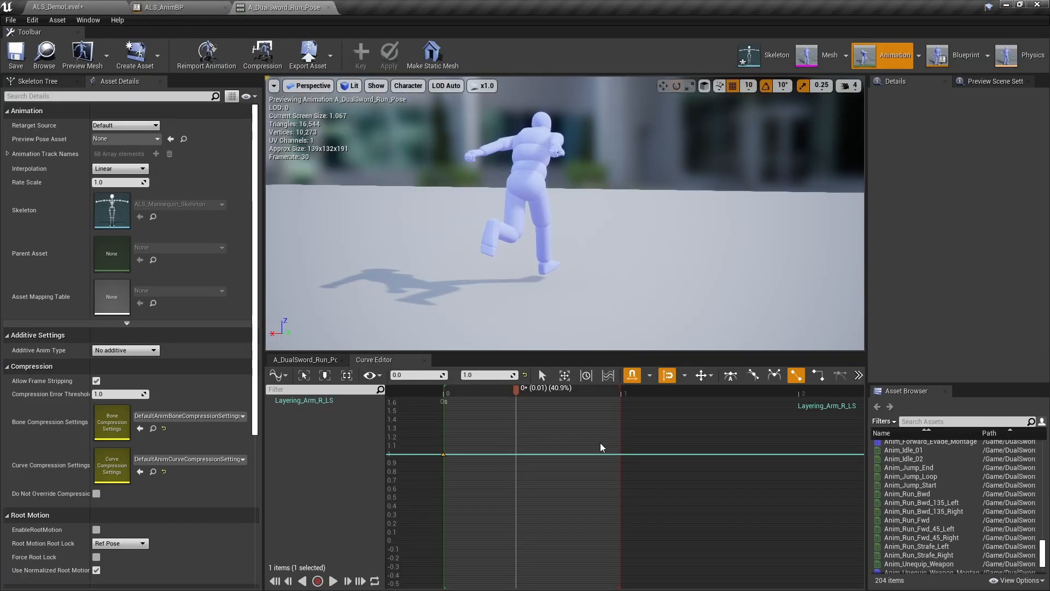
{"action": "left_click", "coordinate": [481, 371]}
{"action": "type", "text": "0.5"}
{"action": "key", "text": "Return"}
{"action": "left_click_drag", "start_coordinate": [468, 457], "coordinate": [436, 503]}
Step: Set the Layering_Arm_L_LS curve's key to 0.5 and save A_DualSword_Run_Pose
{"action": "left_click", "coordinate": [306, 360]}
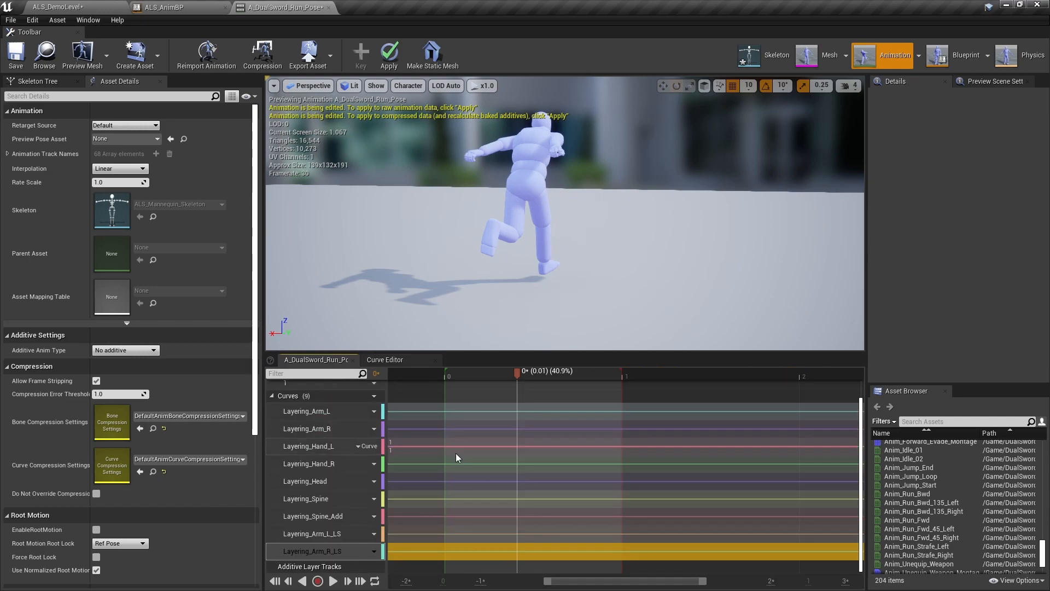
{"action": "right_click", "coordinate": [474, 532]}
{"action": "left_click", "coordinate": [494, 544]}
{"action": "left_click", "coordinate": [567, 490]}
{"action": "left_click", "coordinate": [497, 376]}
{"action": "type", "text": "0.5"}
{"action": "key", "text": "Return"}
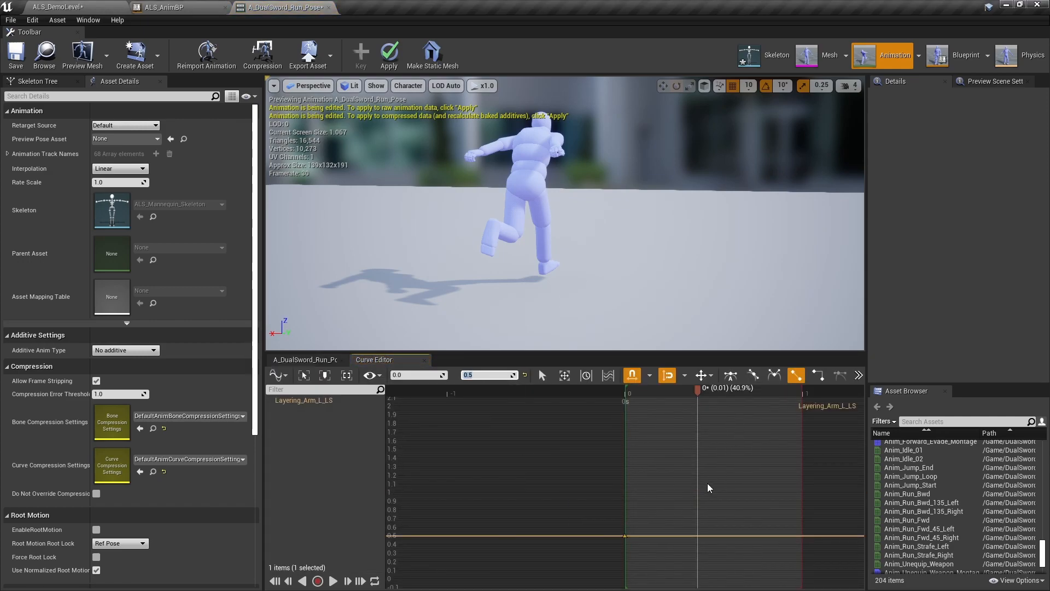
{"action": "left_click", "coordinate": [346, 375]}
{"action": "left_click", "coordinate": [305, 359]}
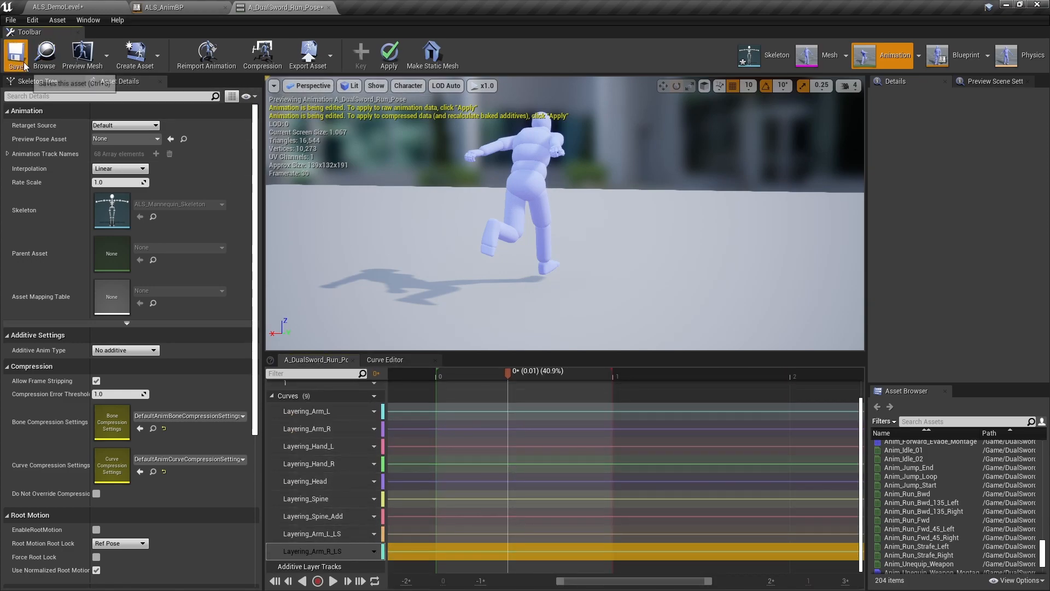
{"action": "left_click", "coordinate": [45, 59]}
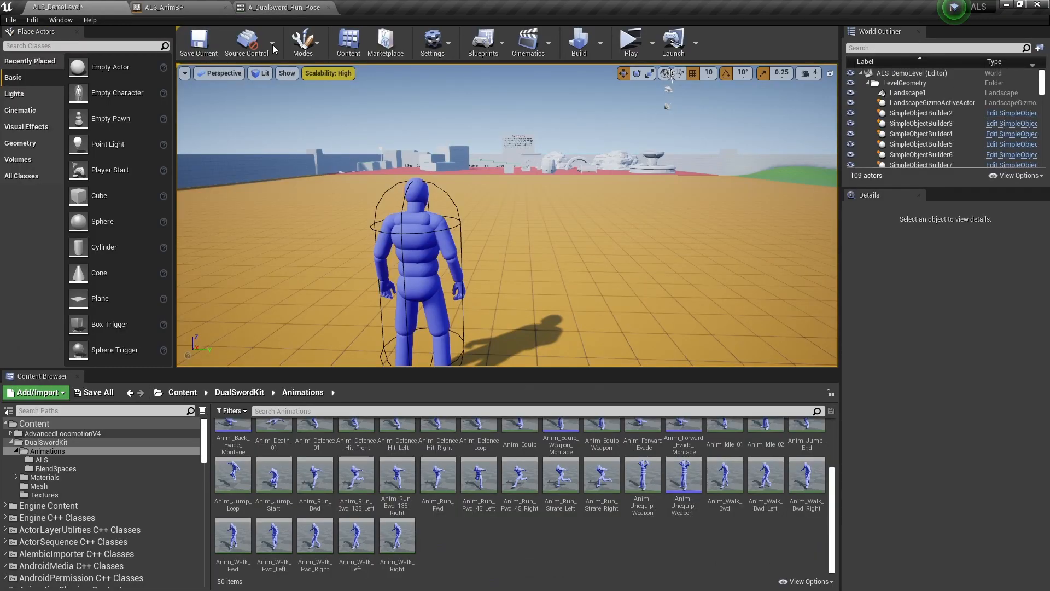
Step: Test the half-weighted arm curves in ALS_DemoLevel with the DualSword overlay, and inspect the pose in A_DualSword_Run_Pose from the side
{"action": "left_click", "coordinate": [631, 44]}
{"action": "key", "text": "q"}
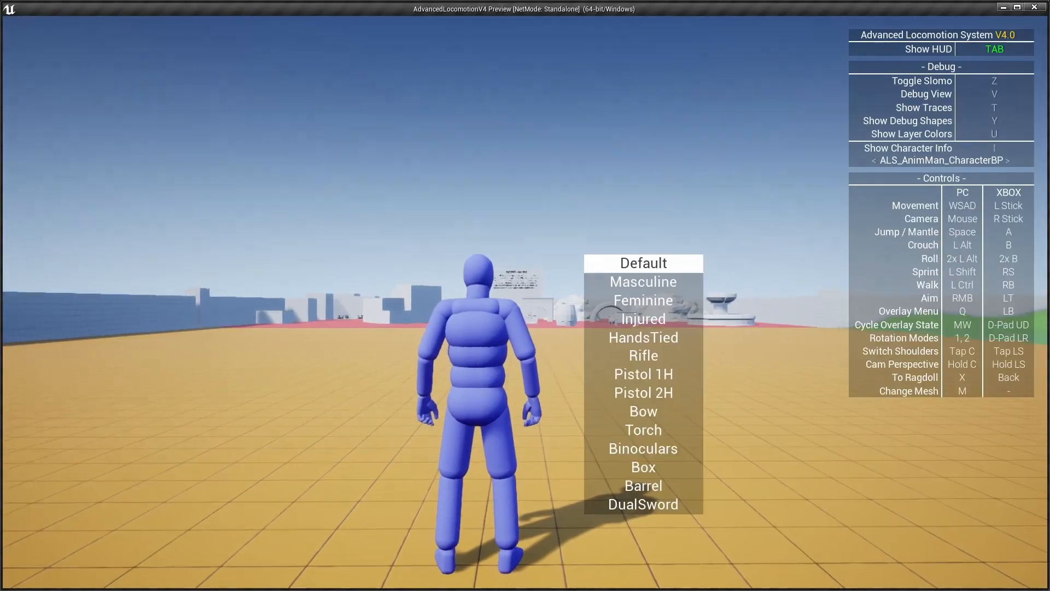
{"action": "scroll", "coordinate": [525, 296], "scroll_direction": "up", "scroll_amount": 1}
{"action": "key", "text": "w"}
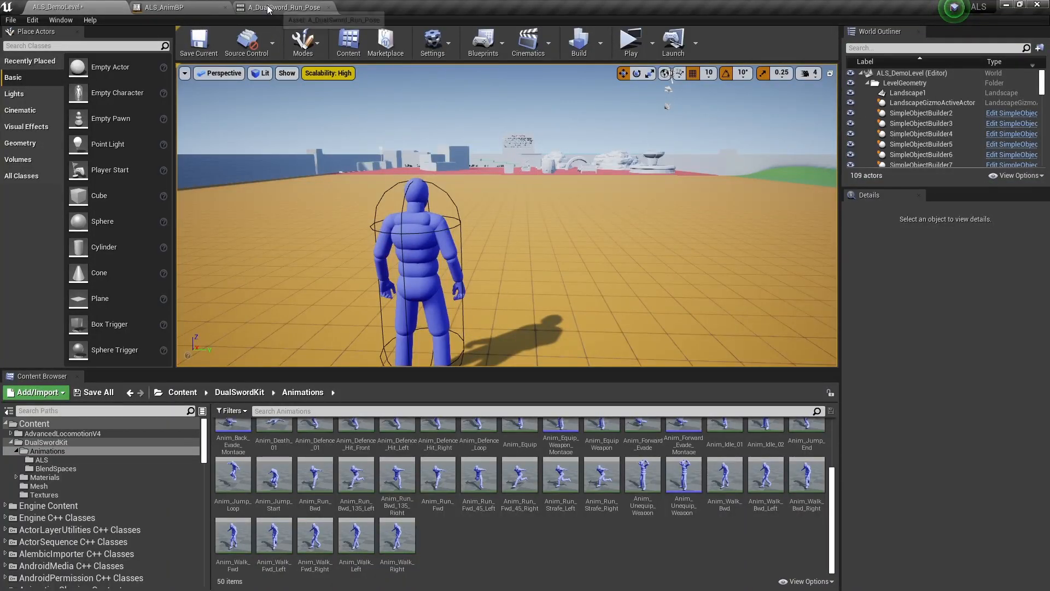
{"action": "left_click", "coordinate": [269, 8]}
{"action": "right_click_drag", "start_coordinate": [481, 263], "coordinate": [328, 241]}
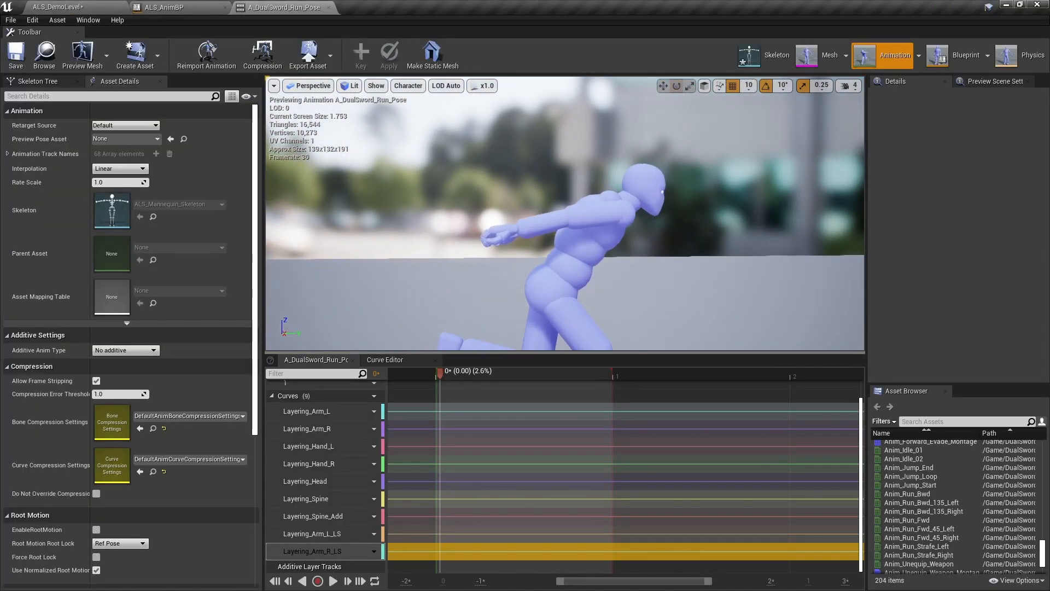
Step: Add the Layering_Arm_L_Add and Layering_Arm_R_Add curves to A_DualSword_Run_Pose
{"action": "left_click", "coordinate": [517, 225]}
{"action": "right_click_drag", "start_coordinate": [517, 225], "coordinate": [590, 211]}
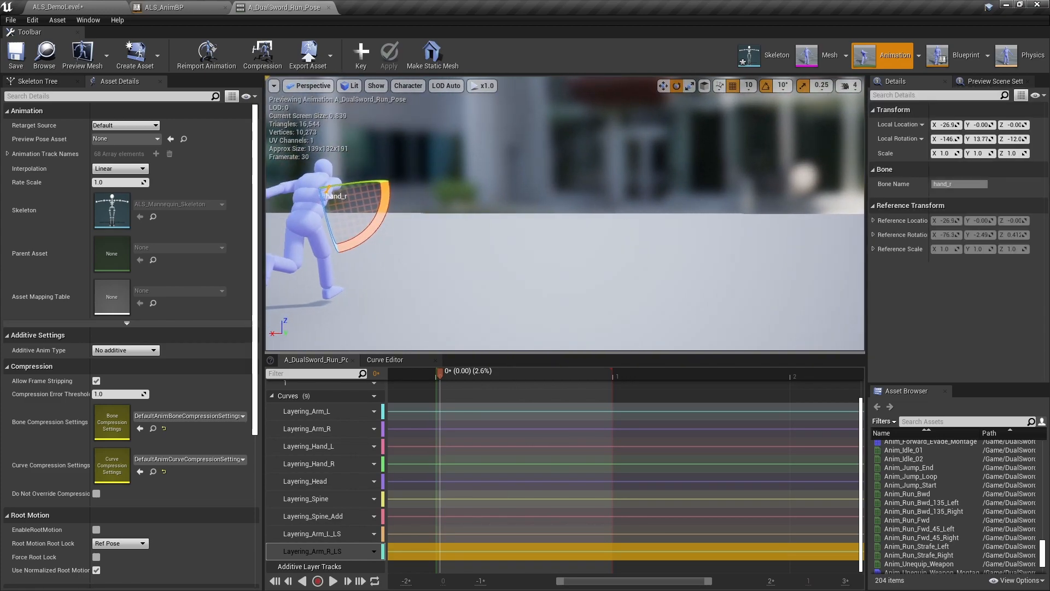
{"action": "left_click", "coordinate": [424, 196]}
{"action": "right_click_drag", "start_coordinate": [424, 196], "coordinate": [517, 252]}
{"action": "left_click", "coordinate": [369, 398]}
{"action": "mouse_move", "coordinate": [379, 415]}
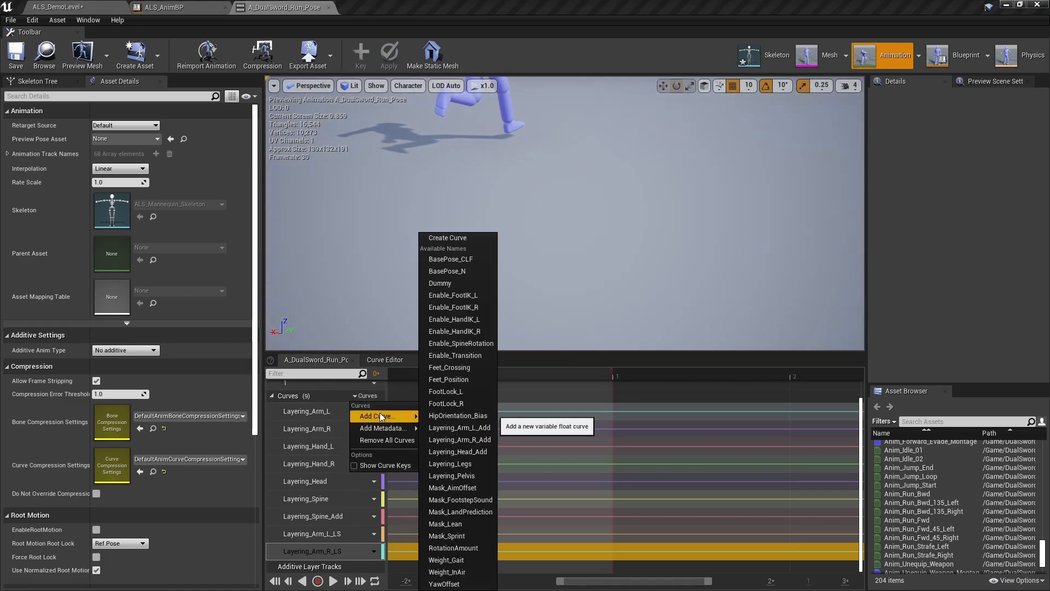
{"action": "left_click", "coordinate": [477, 429]}
{"action": "left_click", "coordinate": [369, 396]}
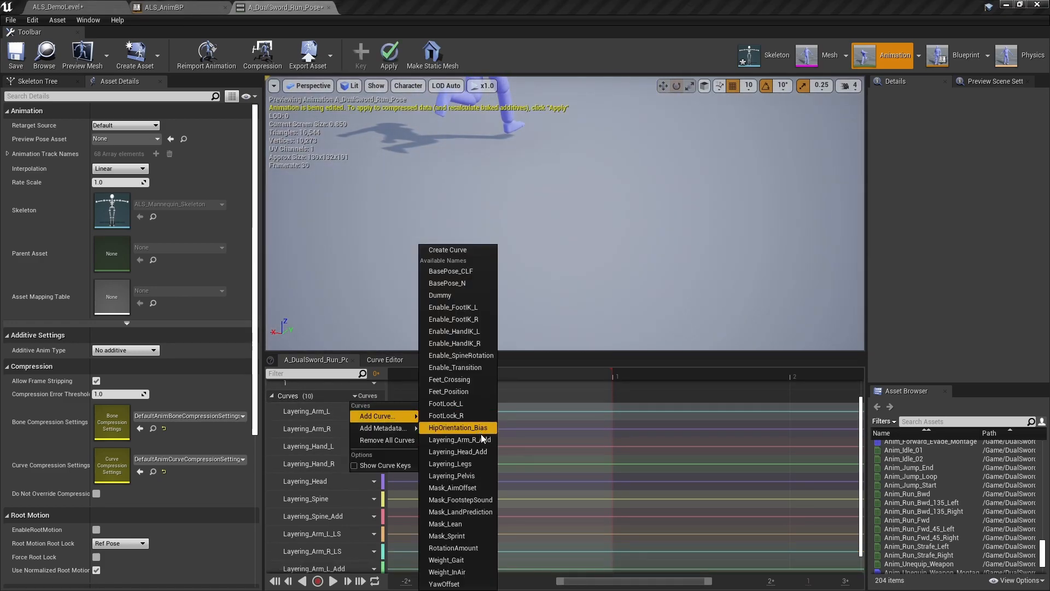
{"action": "left_click", "coordinate": [481, 440]}
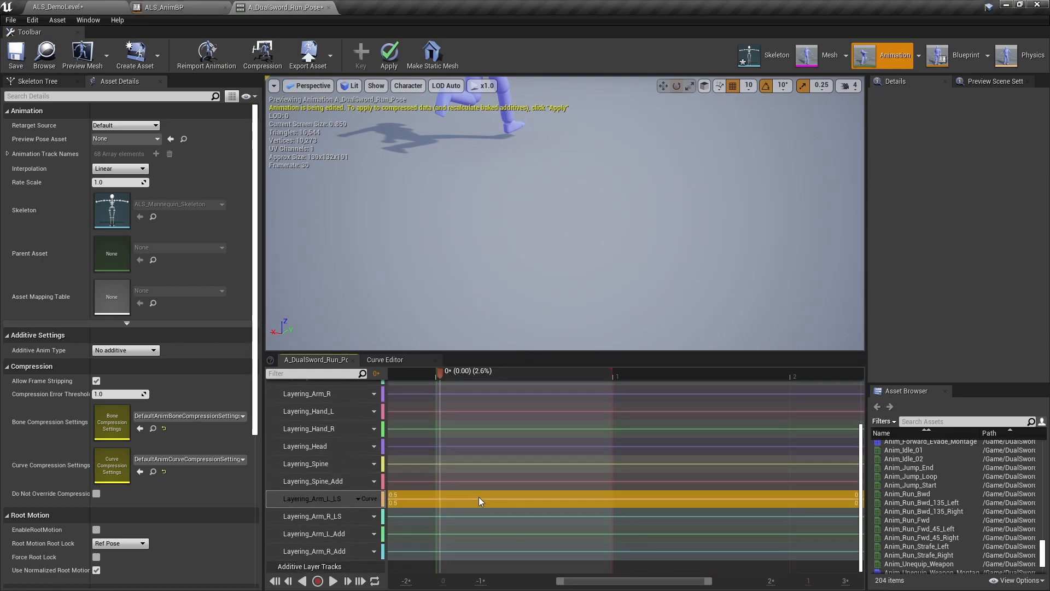
Step: Add a key to the Layering_Arm_L_Add curve and set its value to 0.25
{"action": "right_click", "coordinate": [461, 531]}
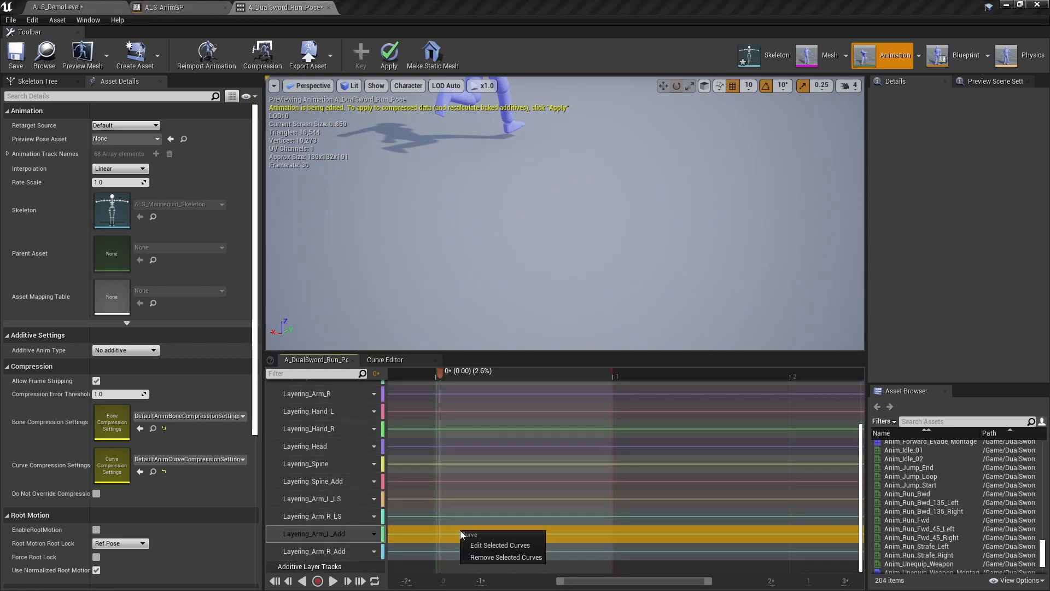
{"action": "left_click", "coordinate": [500, 546]}
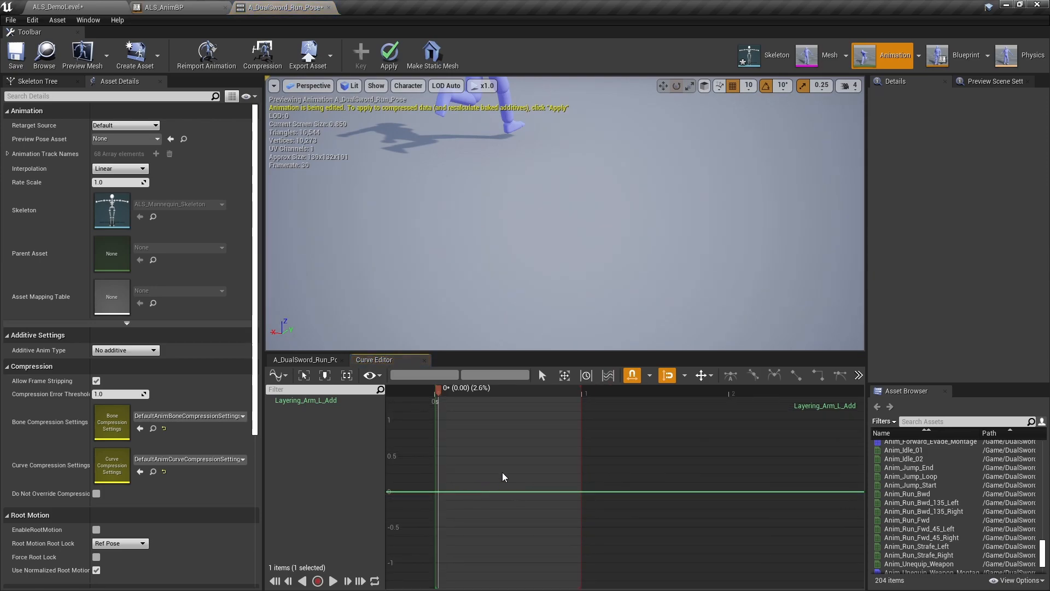
{"action": "middle_click", "coordinate": [507, 481]}
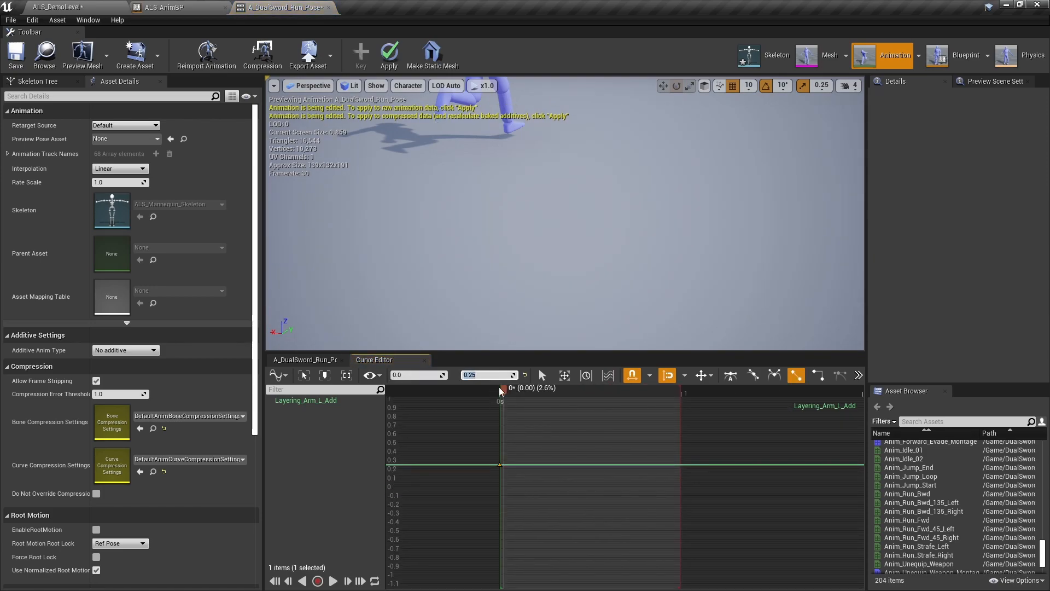
Step: Add a key with a value of 0.25 to the Layering_Arm_R_Add curve
{"action": "left_click", "coordinate": [302, 361]}
{"action": "left_click", "coordinate": [494, 549]}
{"action": "right_click", "coordinate": [494, 549]}
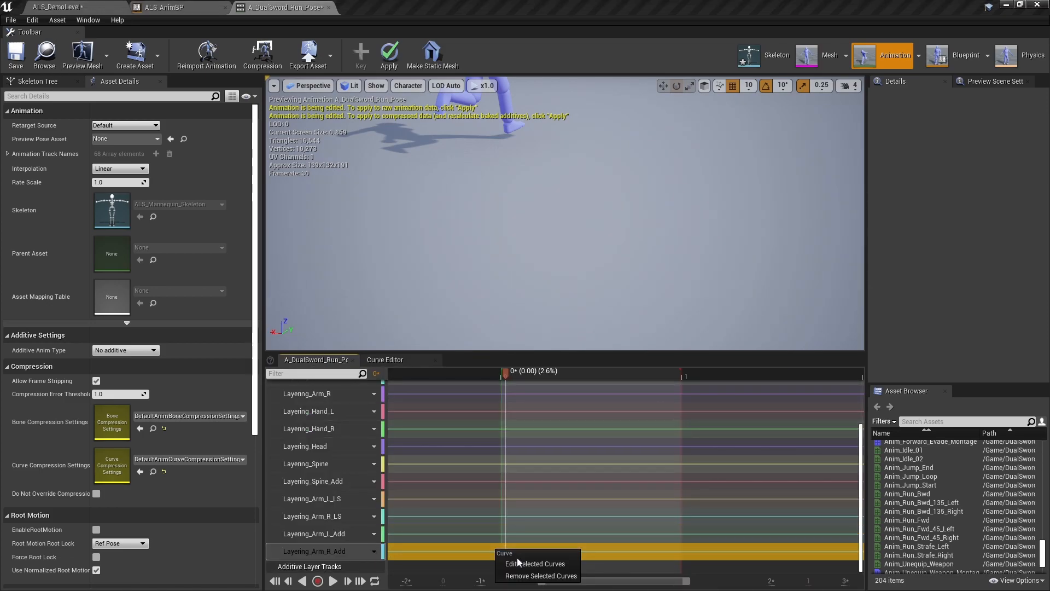
{"action": "left_click", "coordinate": [523, 564]}
{"action": "middle_click", "coordinate": [500, 492]}
{"action": "left_click", "coordinate": [494, 375]}
{"action": "type", "text": "0.25"}
{"action": "key", "text": "Return"}
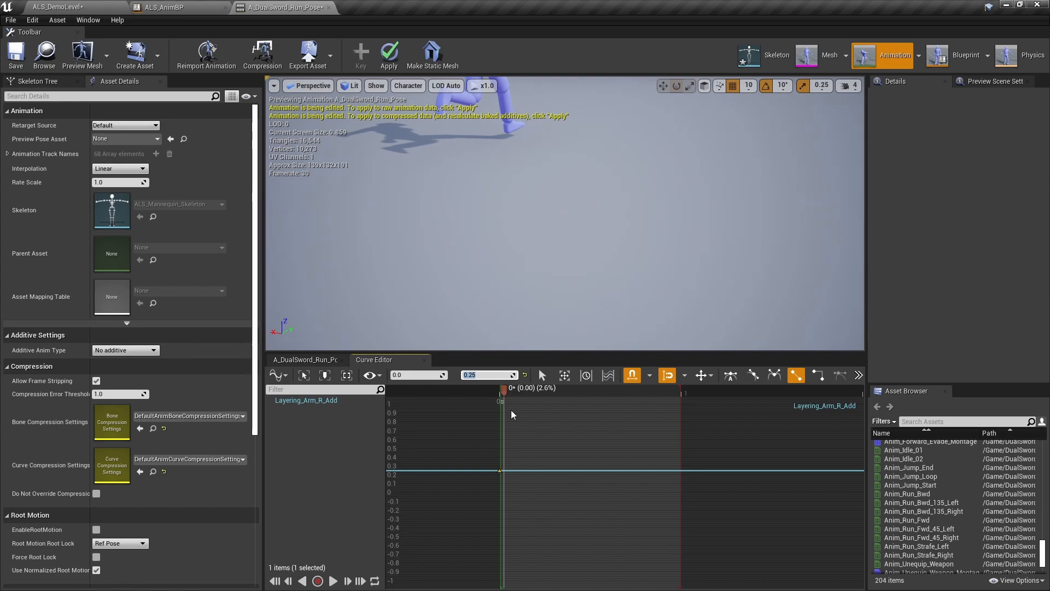
Step: Run ALS_DemoLevel with the DualSword overlay and examine how the additive arm curves affect the running arms
{"action": "left_click", "coordinate": [58, 4]}
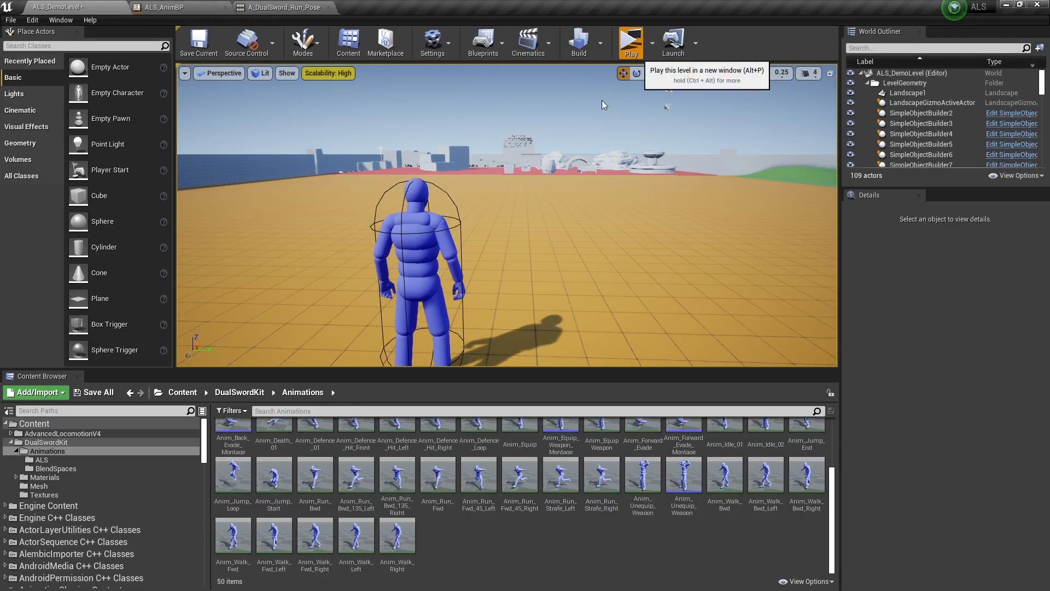
{"action": "key", "text": "q"}
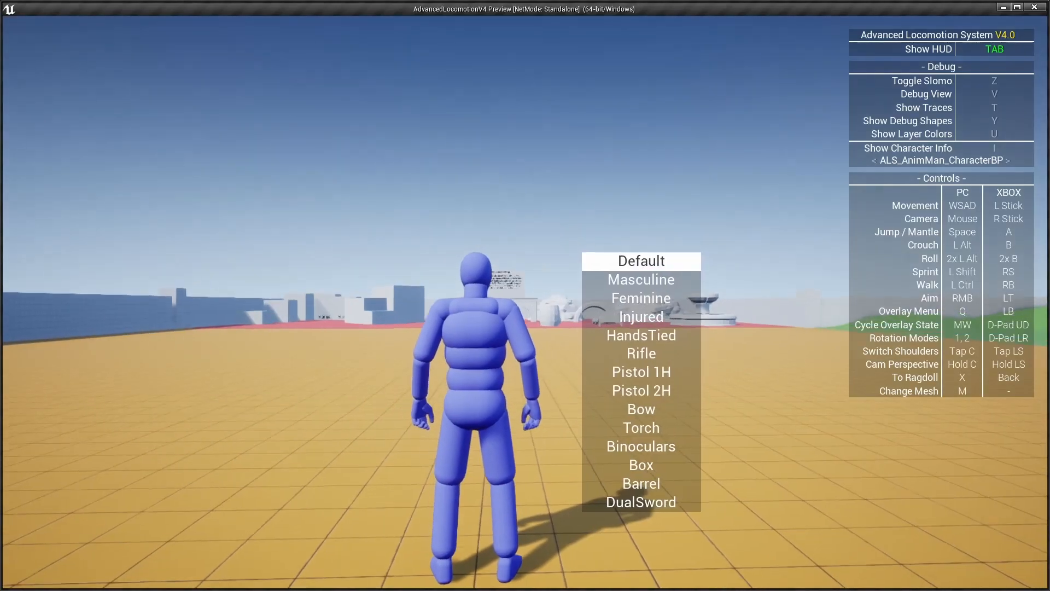
{"action": "scroll", "coordinate": [525, 295], "scroll_direction": "up", "scroll_amount": 1}
{"action": "key", "text": "w"}
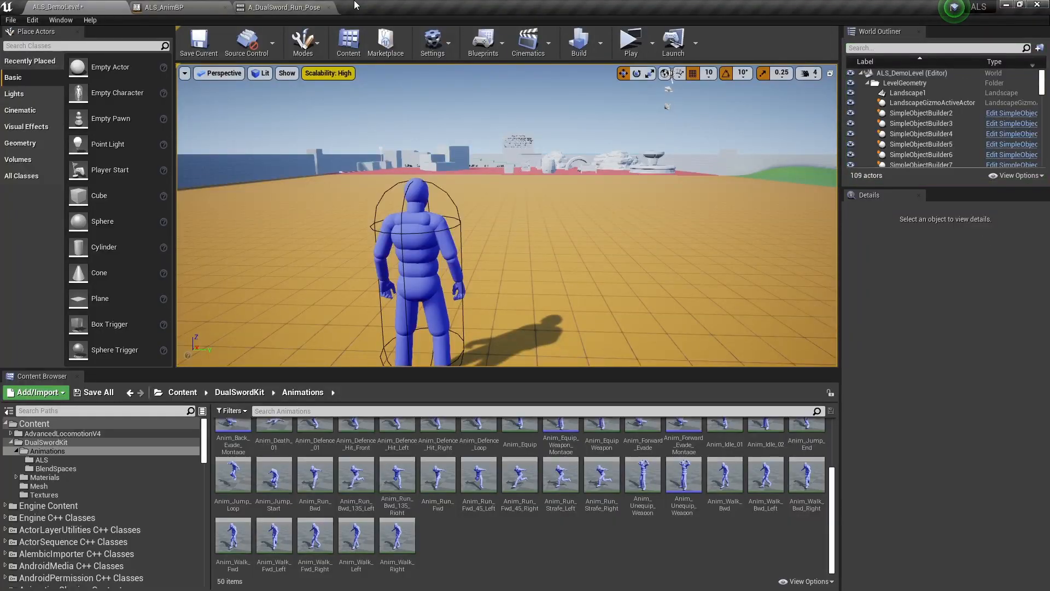
Step: Set the Layering_Arm_R_Add curve's key in A_DualSword_Run_Pose to 0.05
{"action": "left_click", "coordinate": [323, 7]}
{"action": "left_click", "coordinate": [500, 470]}
{"action": "left_click", "coordinate": [502, 374]}
{"action": "type", "text": "0.0"}
{"action": "key", "text": "Return"}
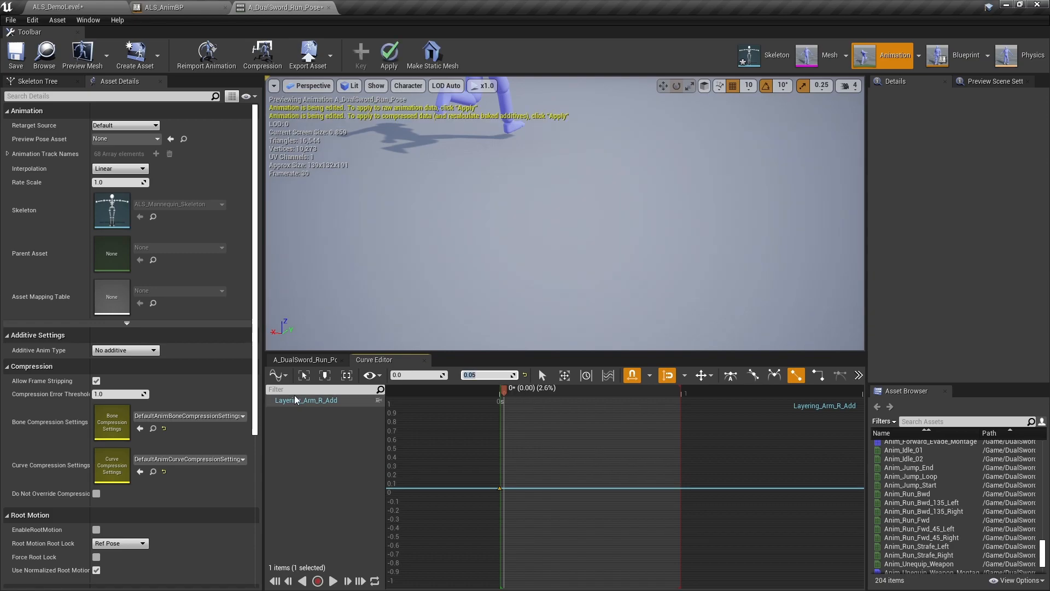
Step: Set the Layering_Arm_L_Add curve's key to 0.05 and save A_DualSword_Run_Pose
{"action": "left_click", "coordinate": [305, 360]}
{"action": "right_click", "coordinate": [513, 533]}
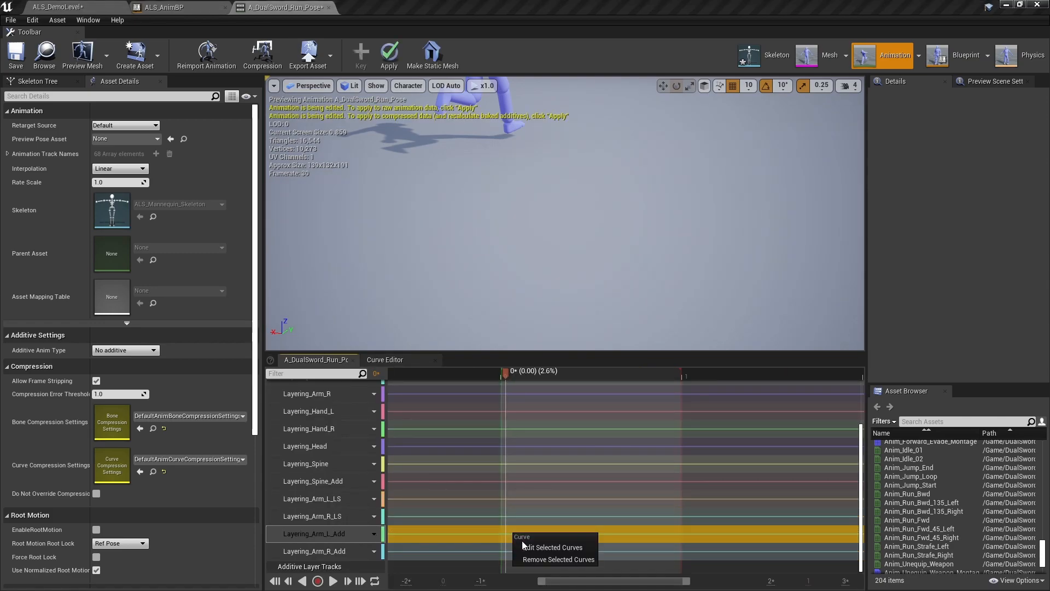
{"action": "left_click", "coordinate": [547, 540]}
{"action": "left_click_drag", "start_coordinate": [561, 544], "coordinate": [560, 543]}
{"action": "left_click", "coordinate": [488, 376]}
{"action": "type", "text": "0.05"}
{"action": "key", "text": "Return"}
{"action": "left_click", "coordinate": [16, 55]}
Step: Test the weaker additive arm curves by running the DualSword character in ALS_DemoLevel
{"action": "left_click", "coordinate": [59, 8]}
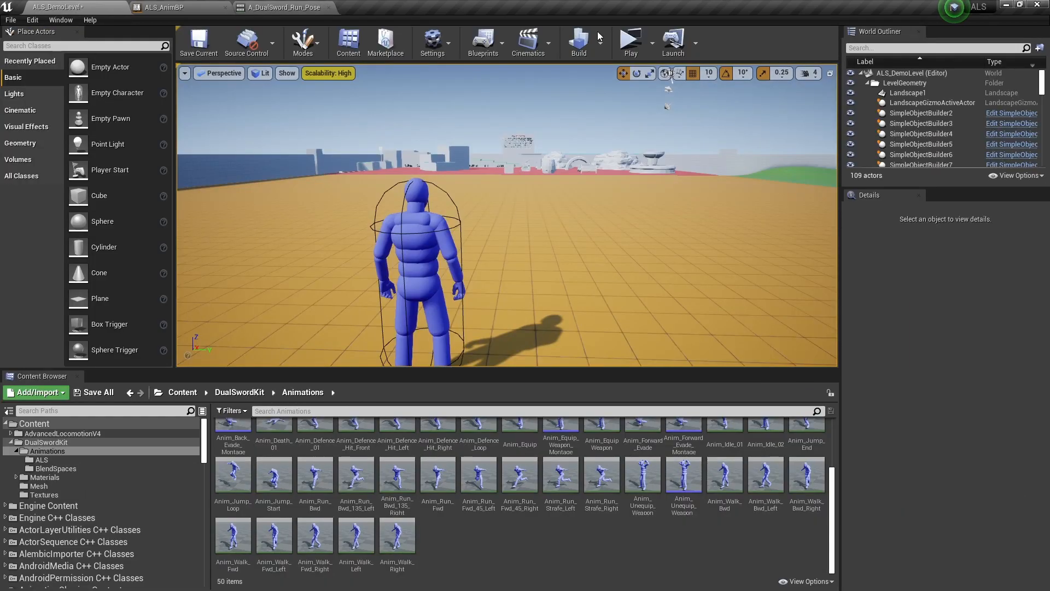
{"action": "left_click", "coordinate": [633, 43]}
{"action": "key", "text": "q"}
{"action": "scroll", "coordinate": [525, 296], "scroll_direction": "up", "scroll_amount": 1}
{"action": "key", "text": "w"}
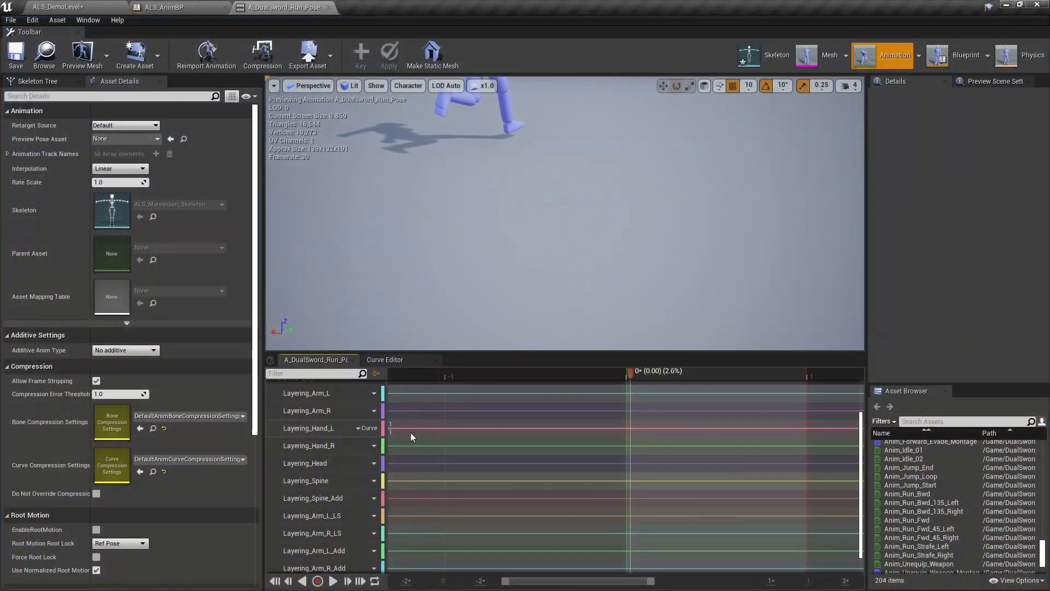
Step: Add the Layering_Head_Add curve to A_DualSword_Run_Pose and open it for editing
{"action": "scroll", "coordinate": [391, 441], "scroll_direction": "up", "scroll_amount": 2}
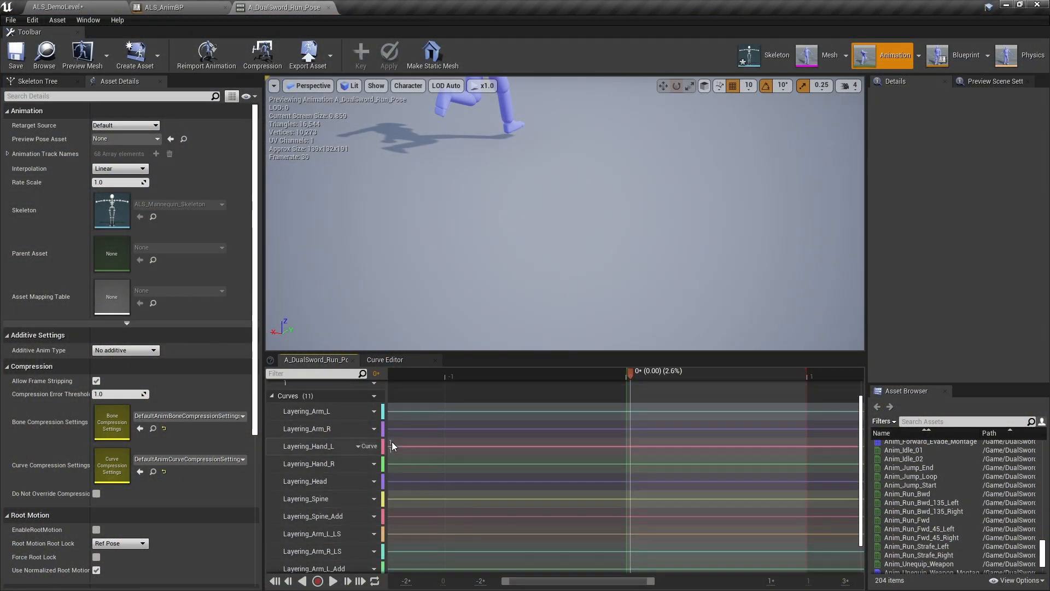
{"action": "left_click", "coordinate": [376, 399]}
{"action": "mouse_move", "coordinate": [383, 416]}
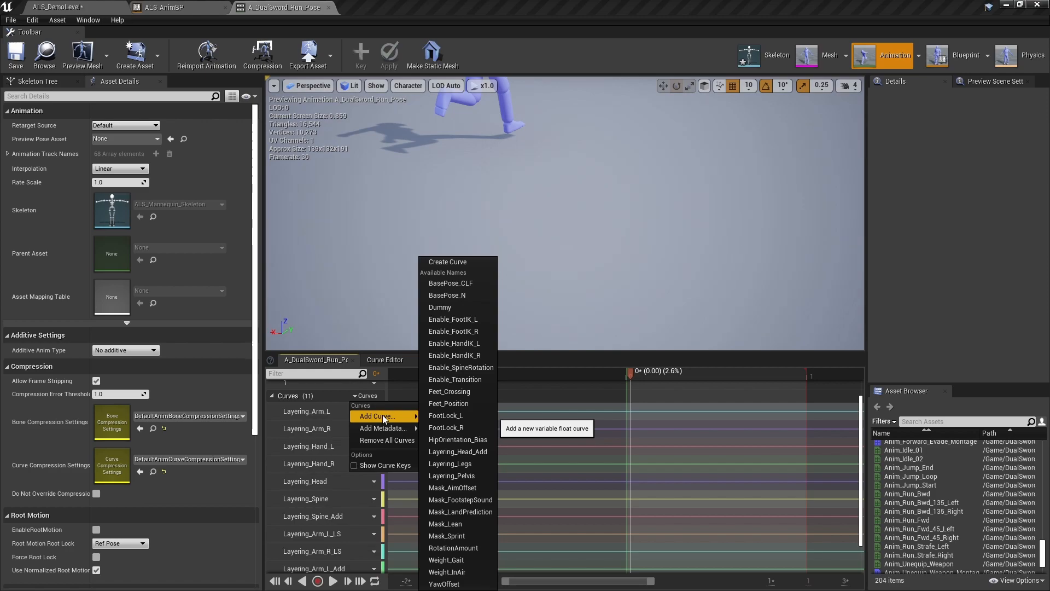
{"action": "left_click", "coordinate": [457, 452]}
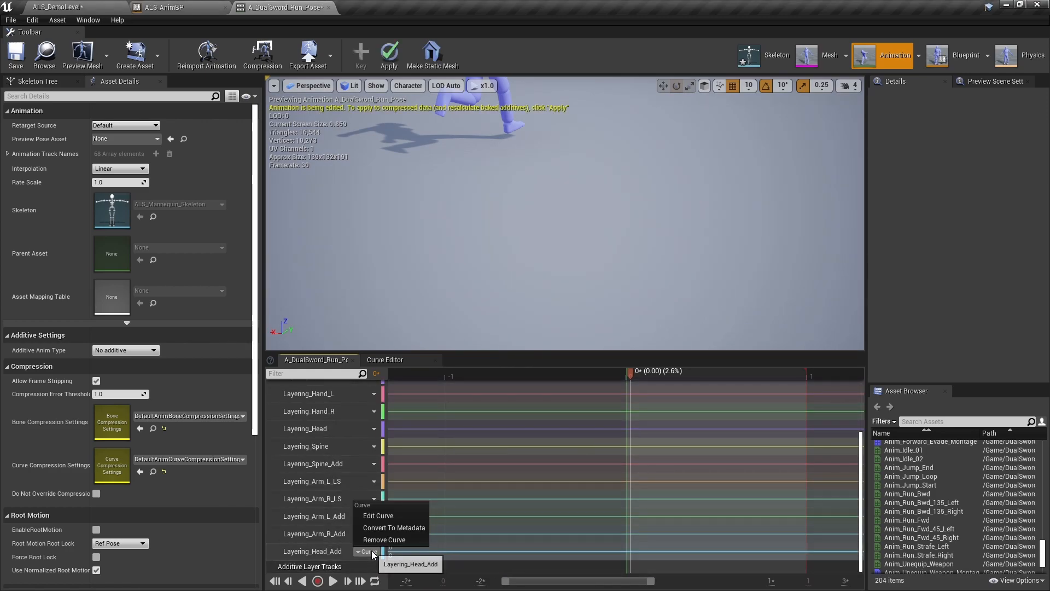
{"action": "left_click", "coordinate": [392, 517]}
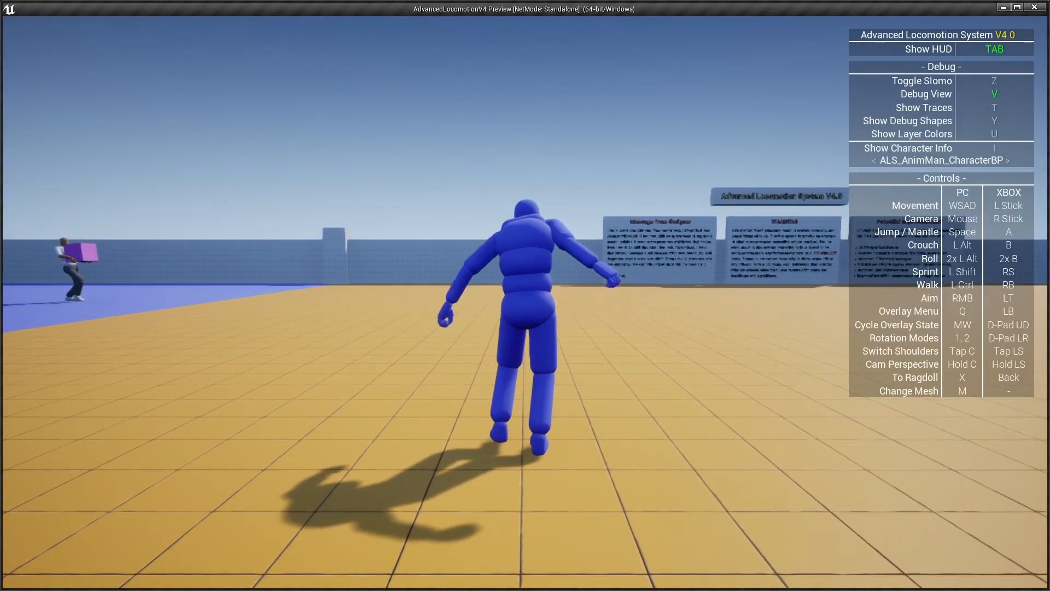
Step: Run the DualSword character in several directions in the demo level to examine its pose, and turn off the debug view
{"action": "key", "text": "s"}
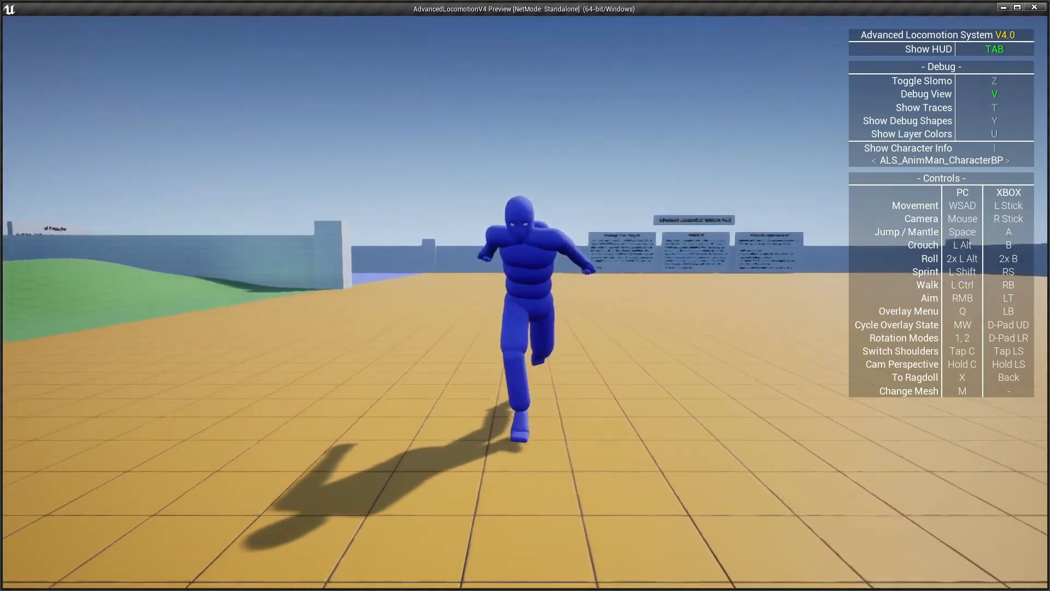
{"action": "key", "text": "d"}
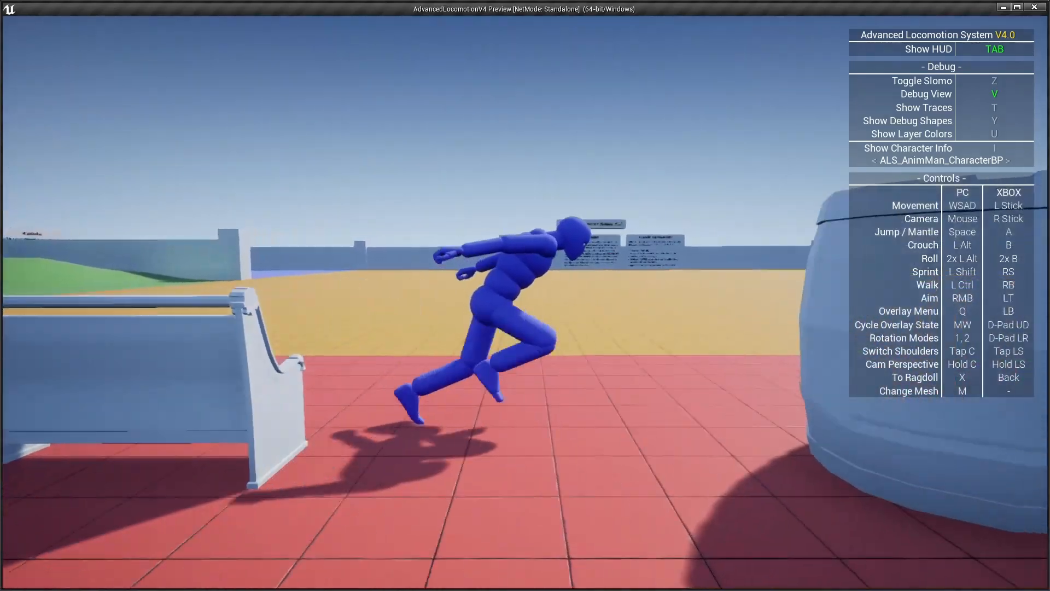
{"action": "key", "text": "v"}
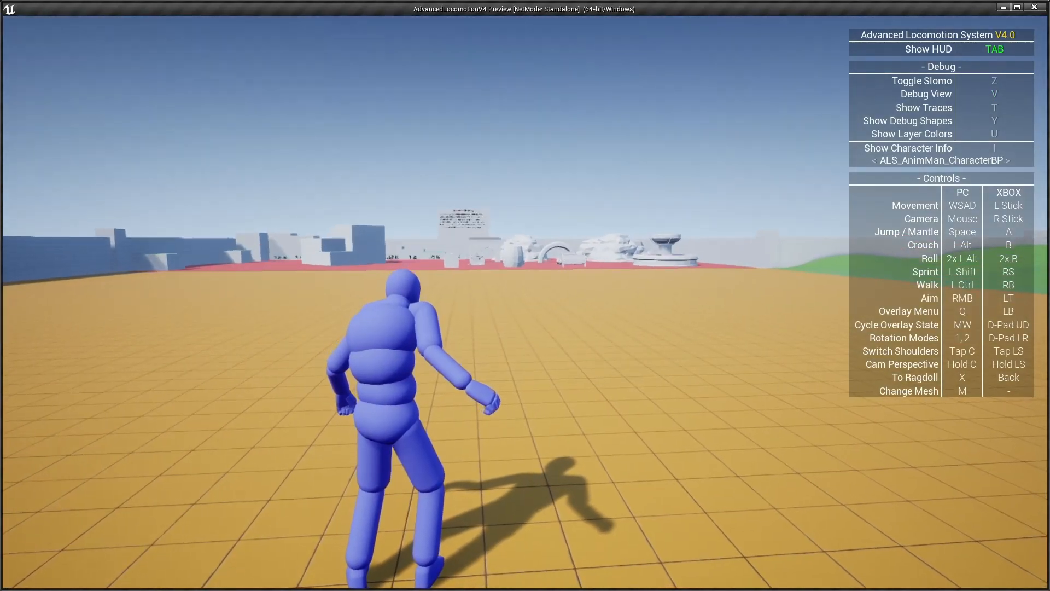
Step: Move the DualSword character with its anim curves and states displayed to examine the pose transitions, and end the play session
{"action": "key", "text": "w"}
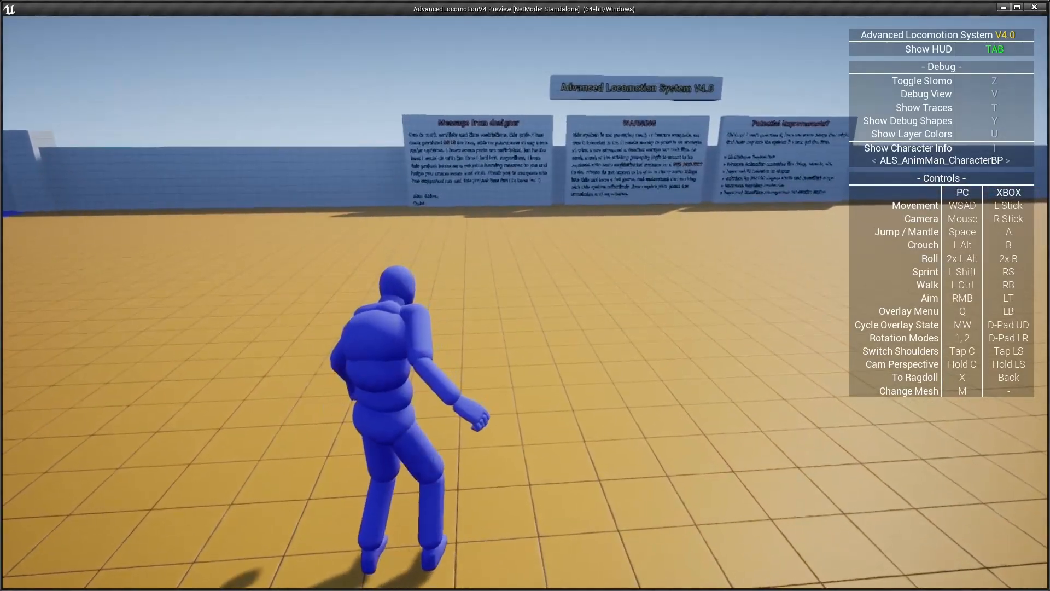
{"action": "key", "text": "w"}
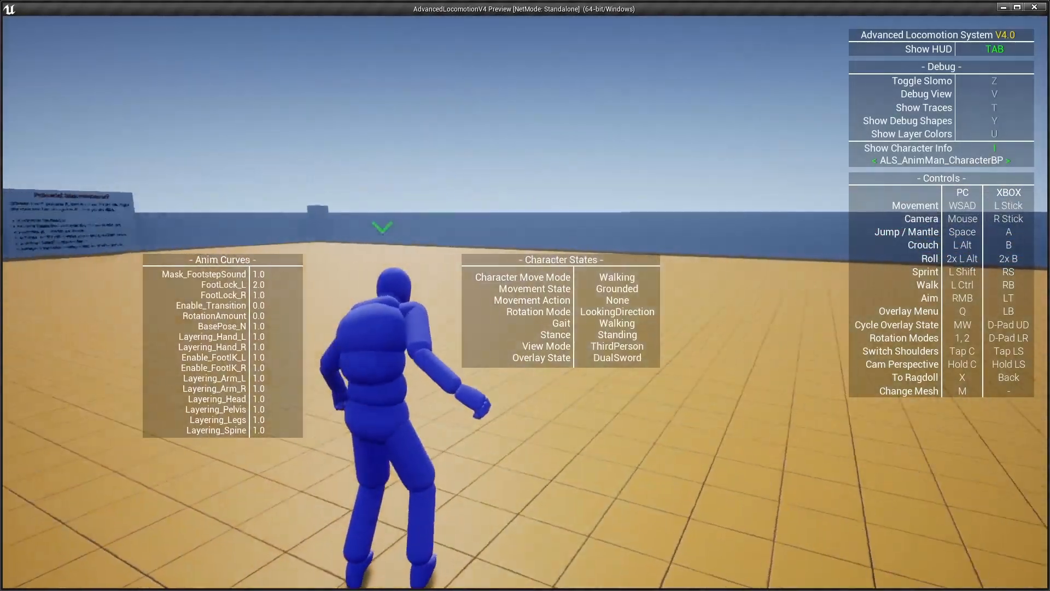
{"action": "key", "text": "w"}
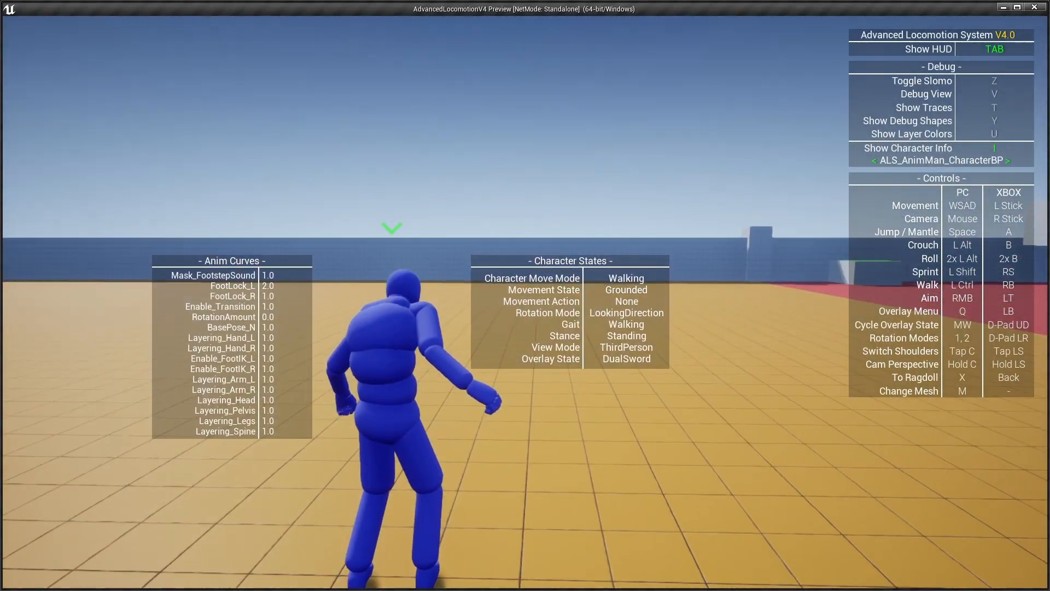
{"action": "key", "text": "w"}
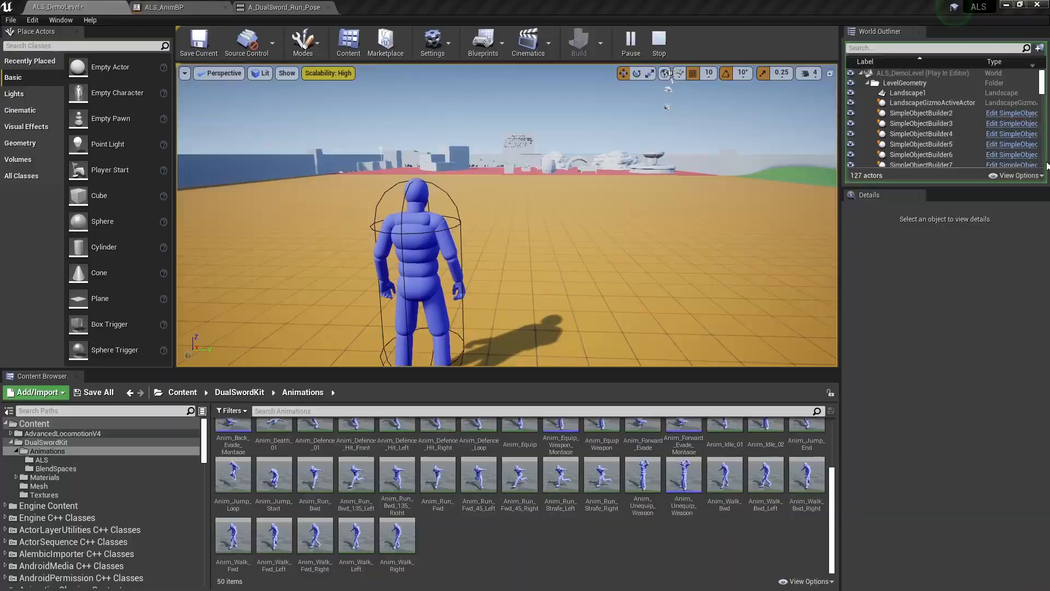
{"action": "key", "text": "Escape"}
Step: Switch to ALS_AnimBP, open the DualSword state inside the OverlayLayer's Overlay States machine, and widen the graph area
{"action": "left_click", "coordinate": [180, 8]}
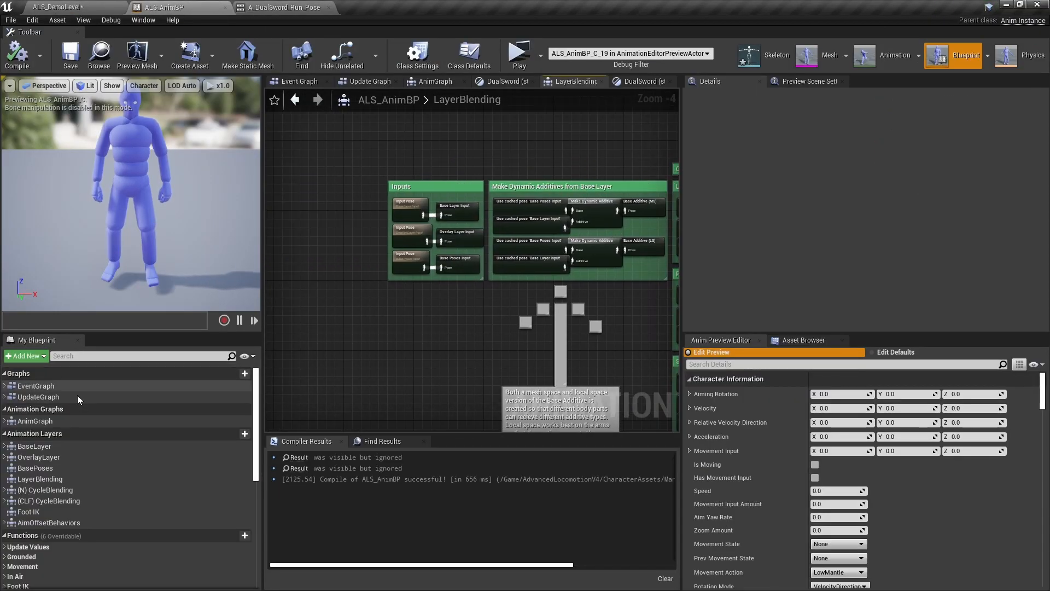
{"action": "double_click", "coordinate": [56, 421]}
{"action": "double_click", "coordinate": [406, 309]}
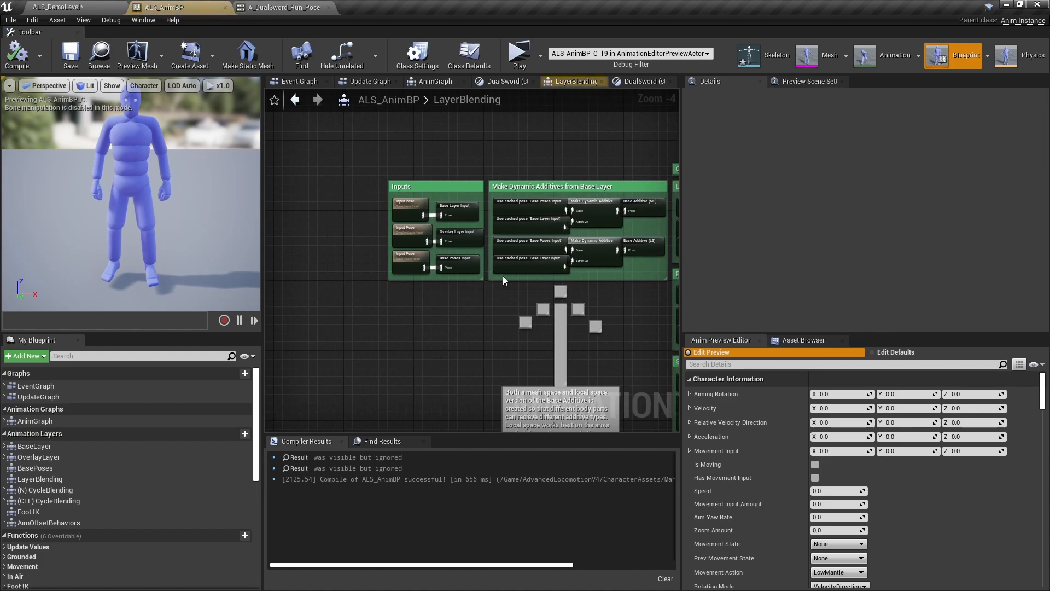
{"action": "right_click_drag", "start_coordinate": [506, 274], "coordinate": [379, 284]}
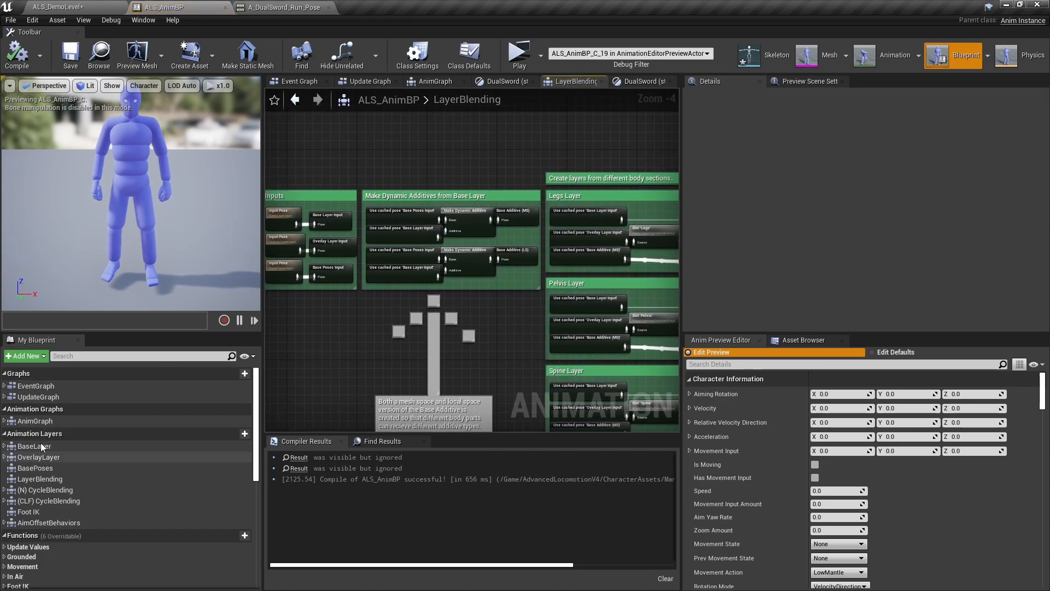
{"action": "double_click", "coordinate": [45, 422]}
{"action": "double_click", "coordinate": [332, 279]}
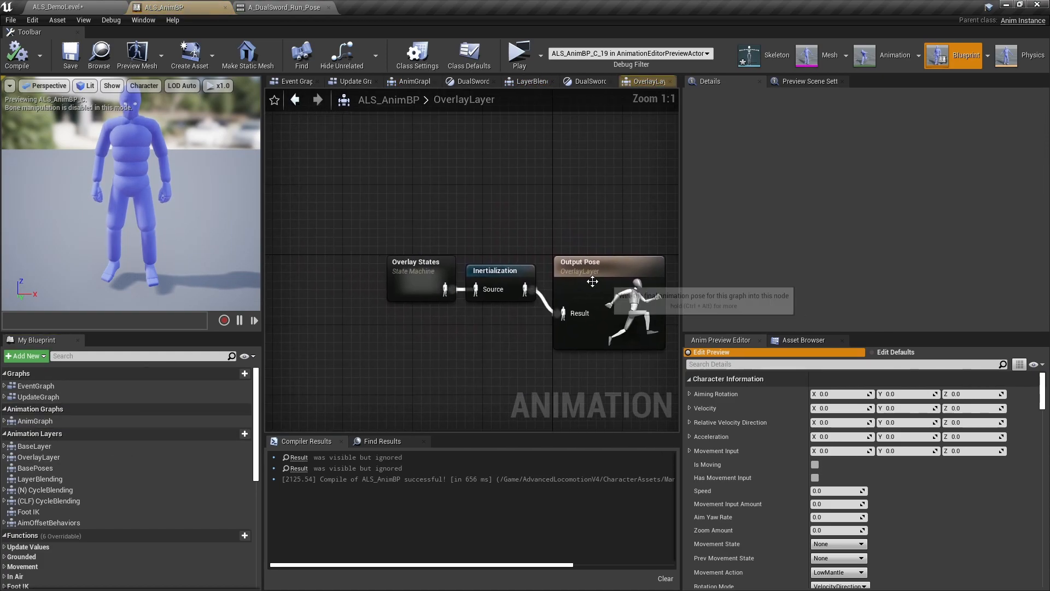
{"action": "double_click", "coordinate": [618, 298]}
{"action": "right_click_drag", "start_coordinate": [393, 282], "coordinate": [302, 432]}
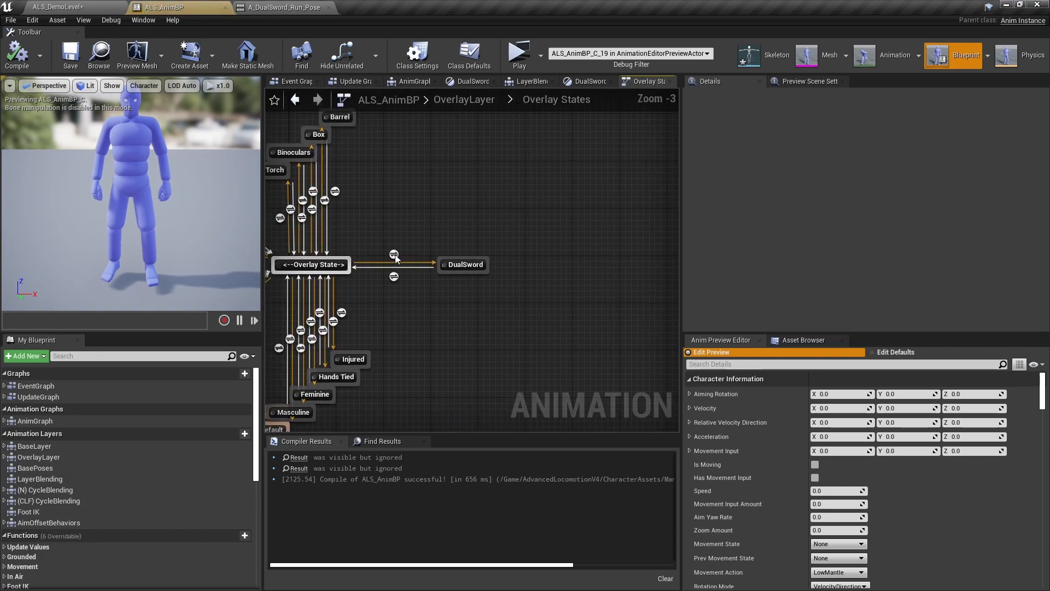
{"action": "double_click", "coordinate": [463, 266]}
{"action": "left_click_drag", "start_coordinate": [682, 268], "coordinate": [815, 267]}
{"action": "scroll", "coordinate": [492, 246], "scroll_direction": "up", "scroll_amount": 1}
Step: Move the ALS_N_SecondaryMotion node lower and enable Interp Result on the Blend node joining the DualSword idle and run poses
{"action": "left_click_drag", "start_coordinate": [414, 228], "coordinate": [558, 322]}
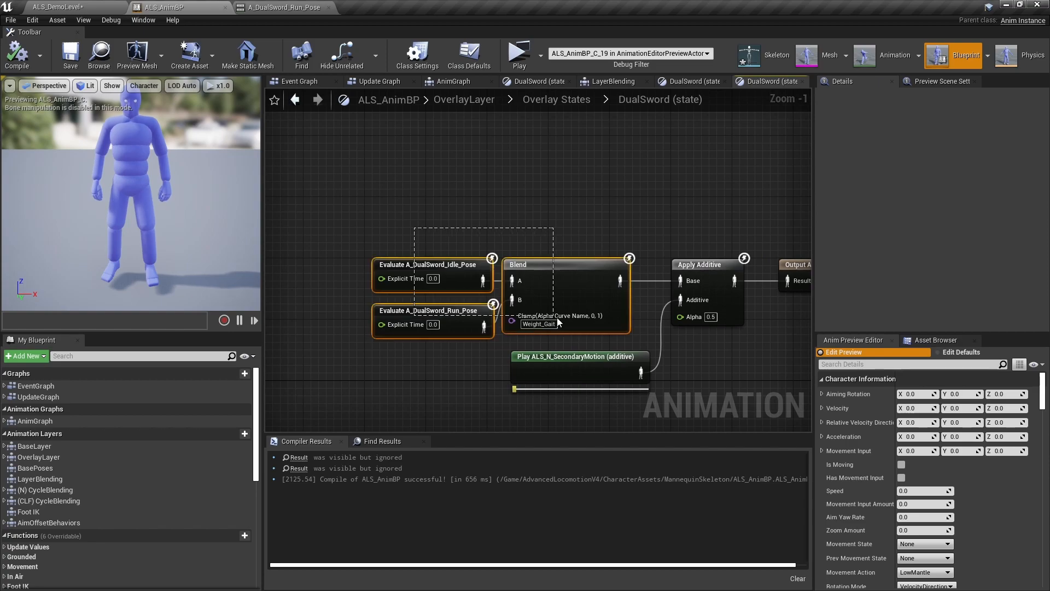
{"action": "left_click", "coordinate": [542, 235]}
{"action": "left_click", "coordinate": [537, 267]}
{"action": "right_click_drag", "start_coordinate": [569, 246], "coordinate": [478, 223]}
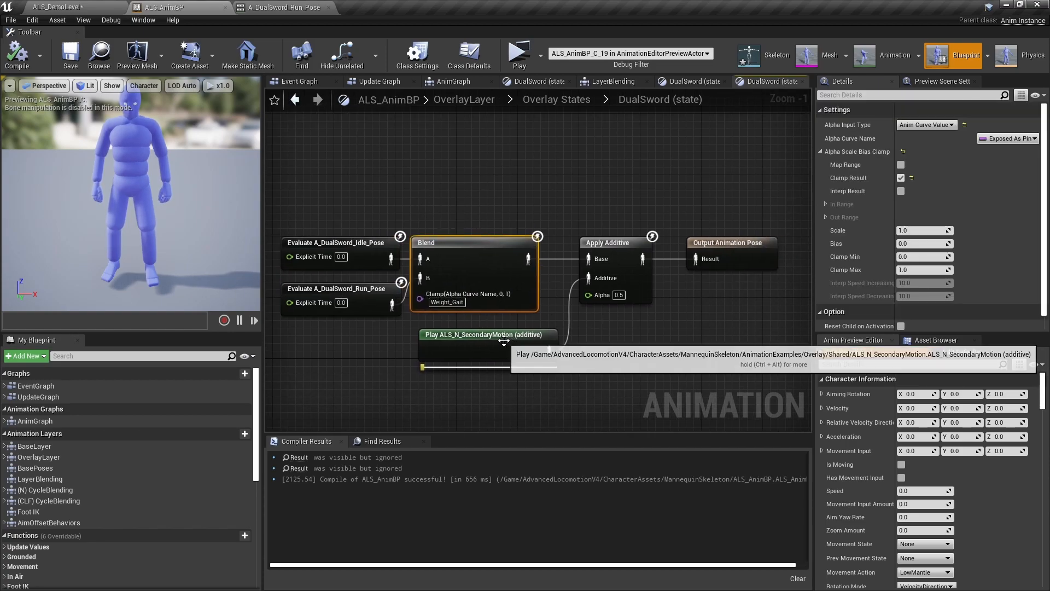
{"action": "left_click_drag", "start_coordinate": [498, 335], "coordinate": [507, 365]}
{"action": "left_click", "coordinate": [531, 285]}
{"action": "left_click", "coordinate": [901, 192]}
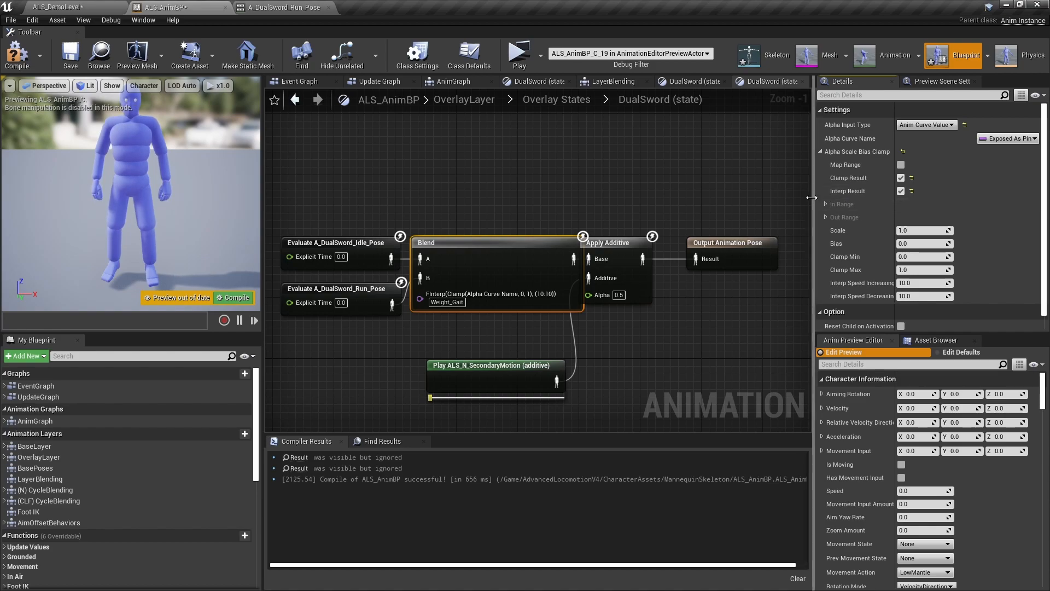
Step: Widen the Blend node's settings area, then compile and save ALS_AnimBP
{"action": "left_click_drag", "start_coordinate": [816, 198], "coordinate": [760, 206]}
{"action": "scroll", "coordinate": [802, 221], "scroll_direction": "down", "scroll_amount": 1}
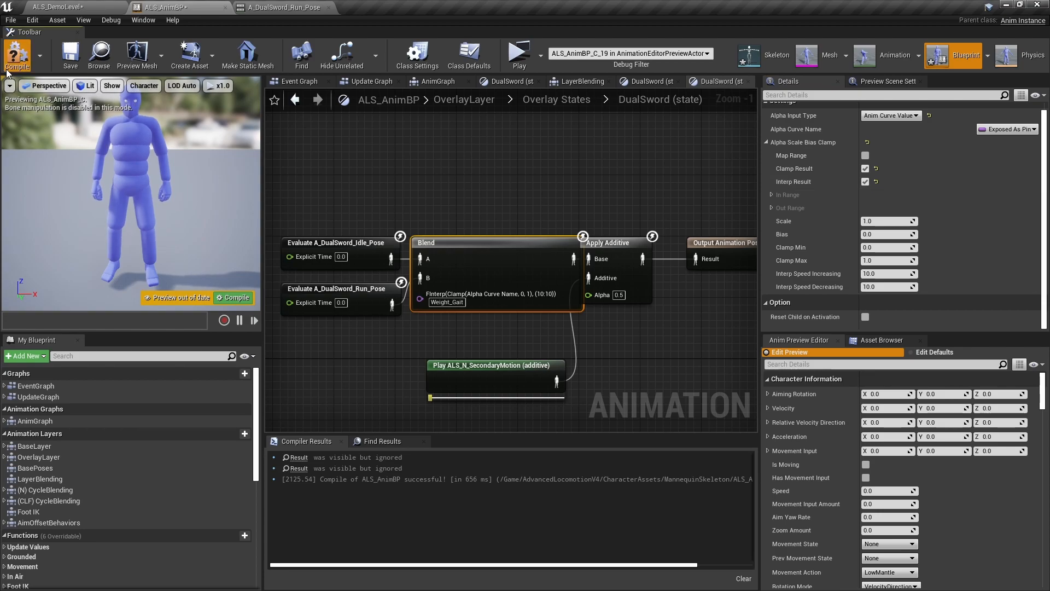
{"action": "key", "text": "F7"}
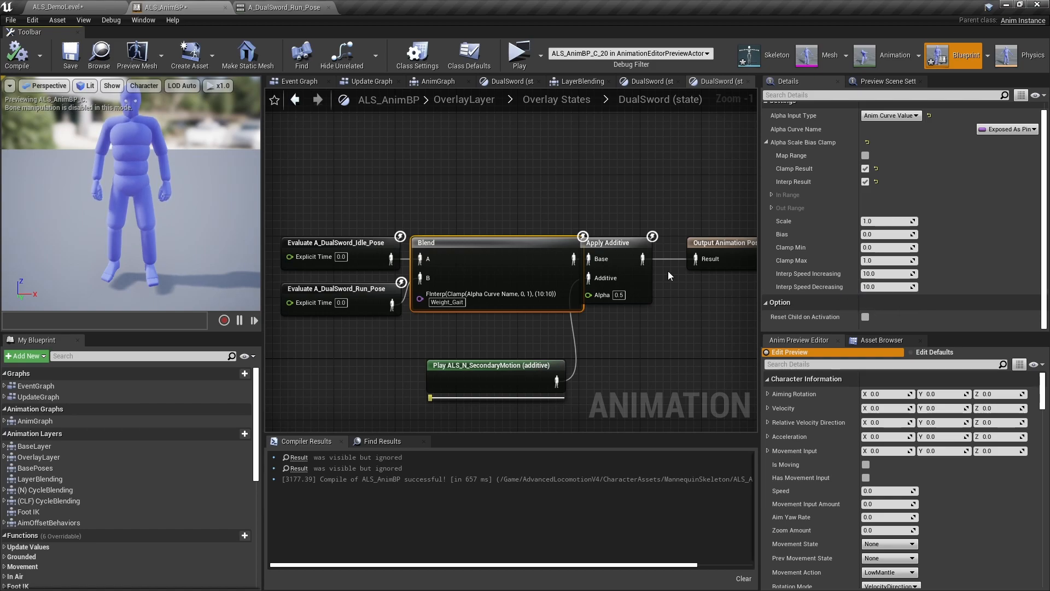
{"action": "left_click", "coordinate": [70, 58]}
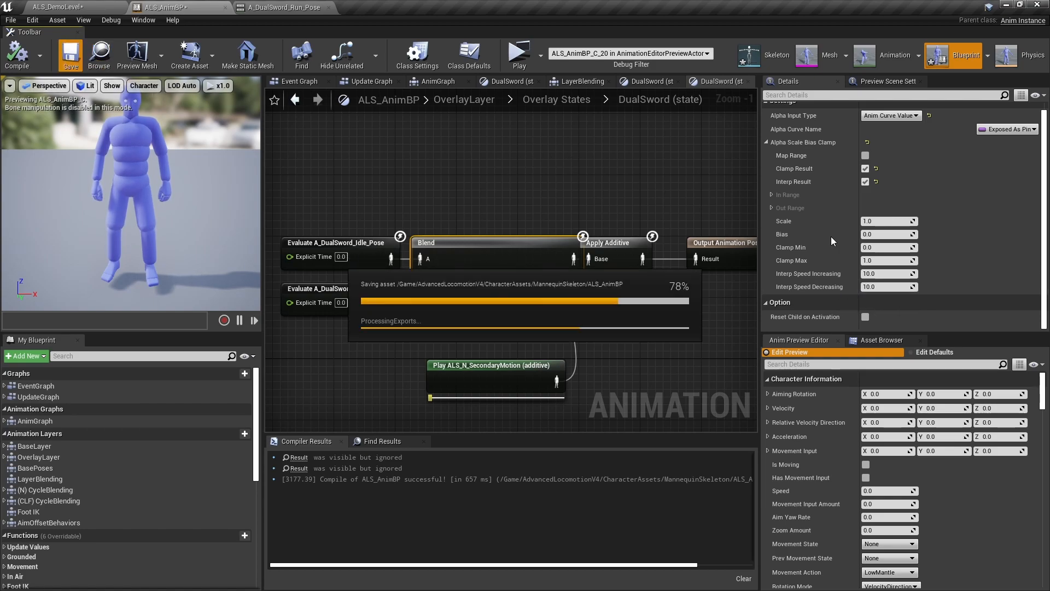
Step: Play ALS_DemoLevel and run the character with the DualSword overlay to examine the idle-to-run blend
{"action": "left_click", "coordinate": [52, 6]}
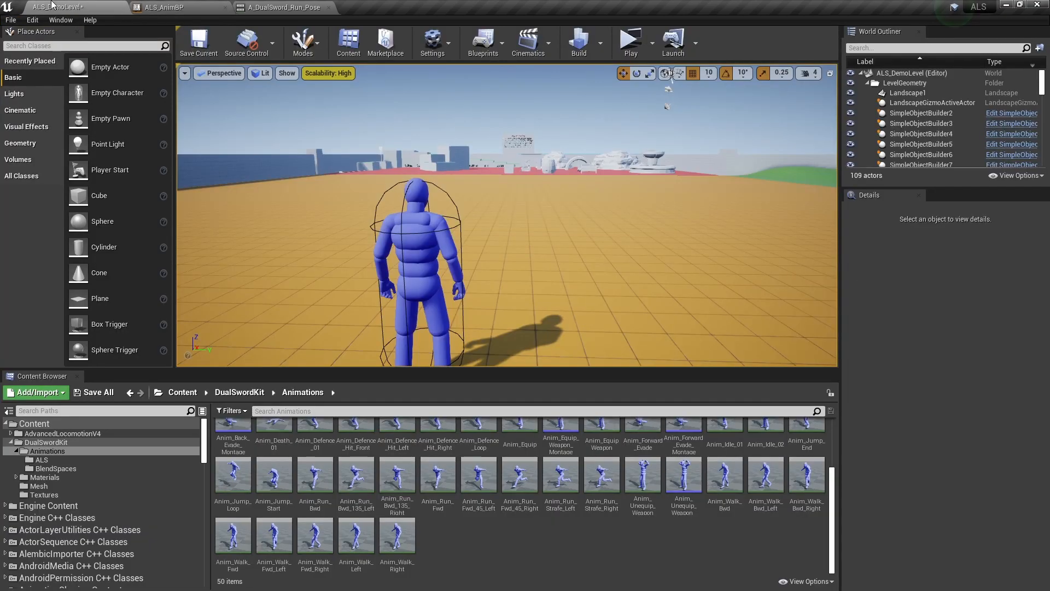
{"action": "left_click", "coordinate": [625, 49]}
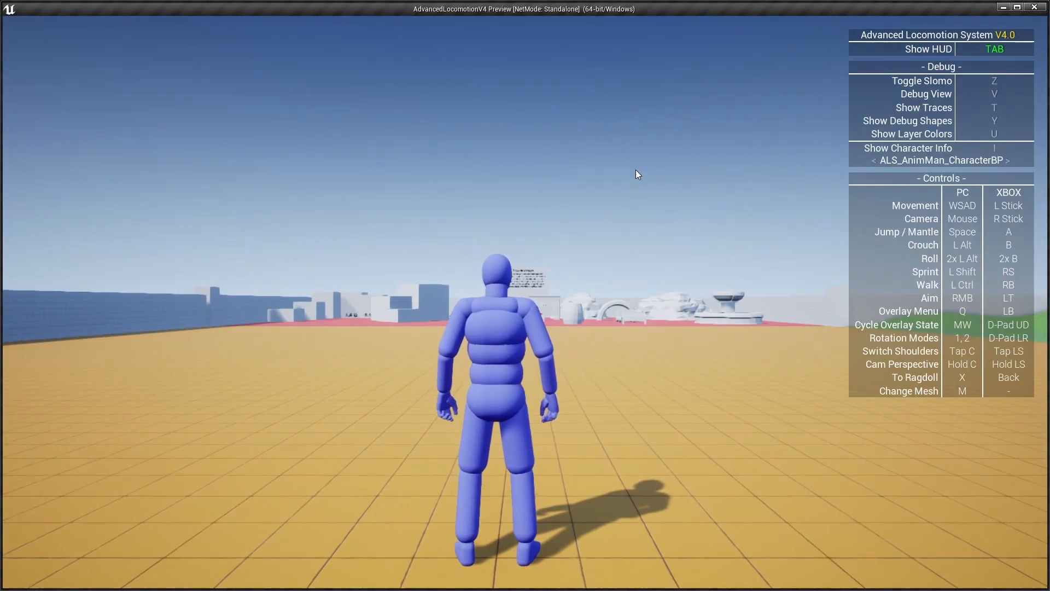
{"action": "key", "text": "q"}
{"action": "key", "text": "w"}
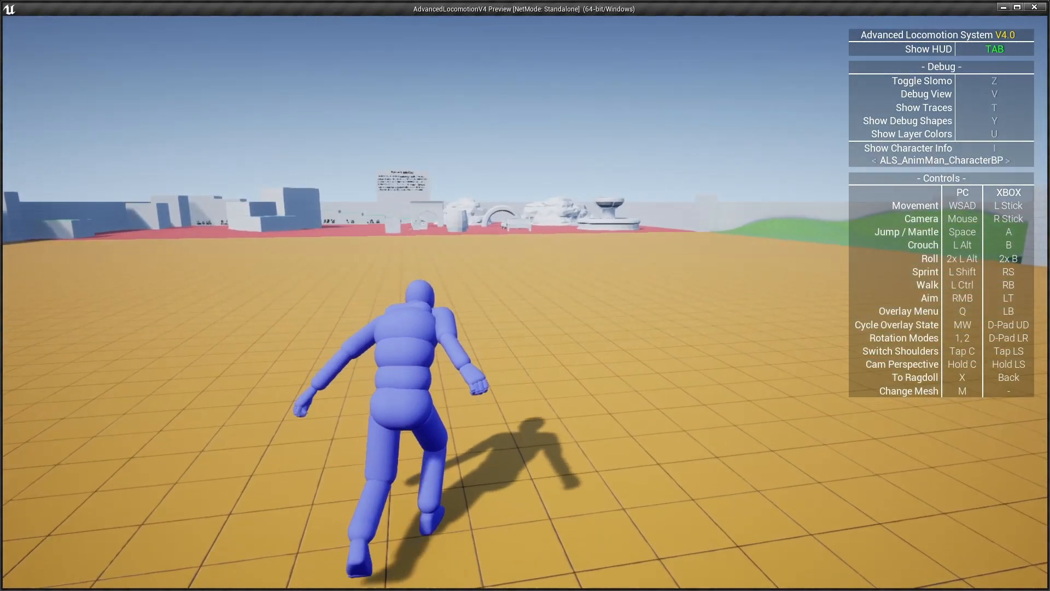
{"action": "key", "text": "w"}
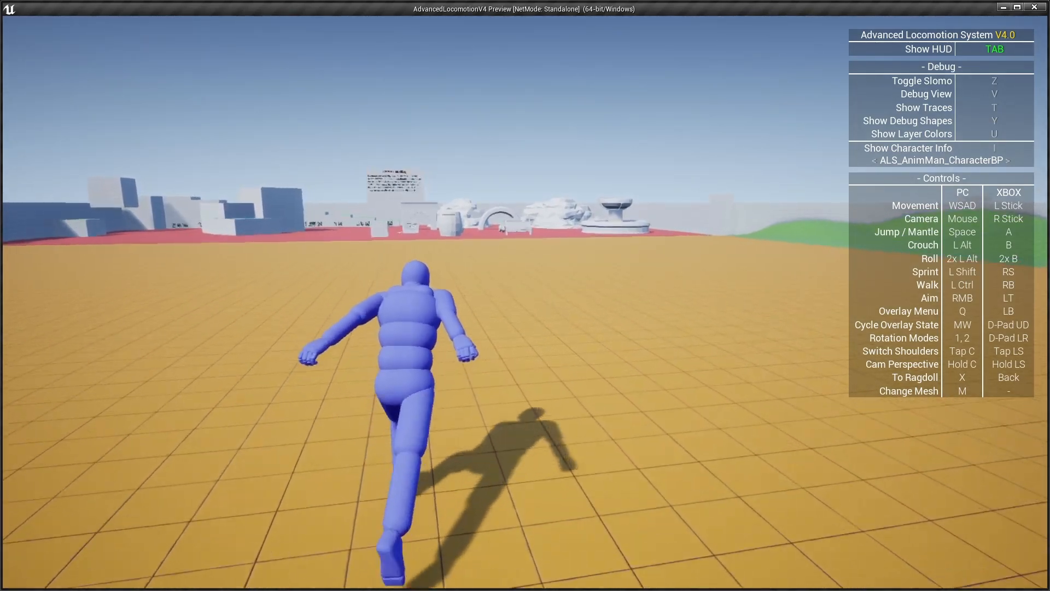
{"action": "key", "text": "w"}
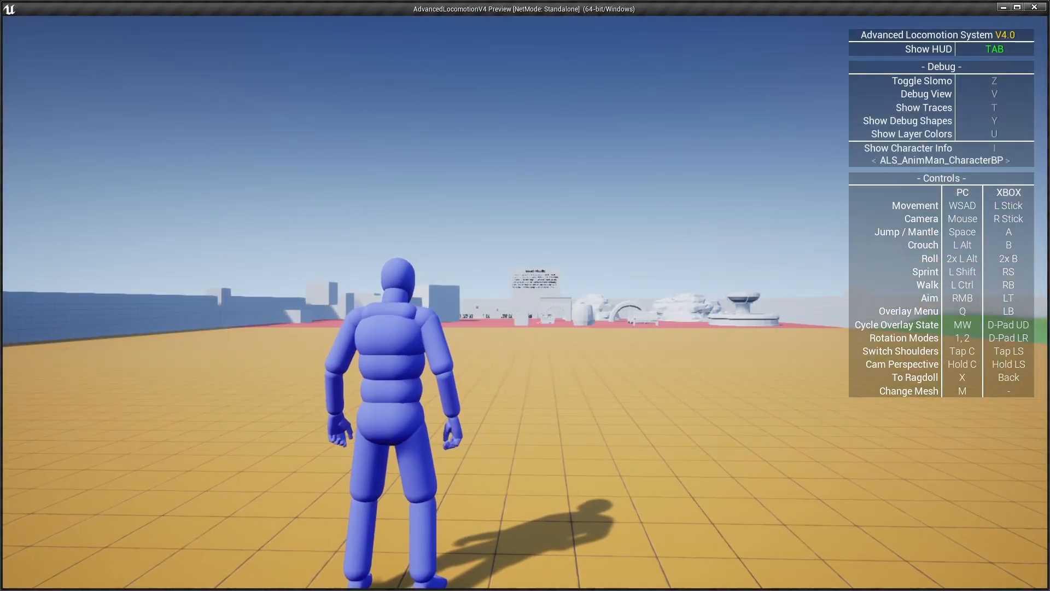
Step: Run in several directions and jump with the DualSword character to examine its airborne pose, and end the play session
{"action": "key", "text": "q"}
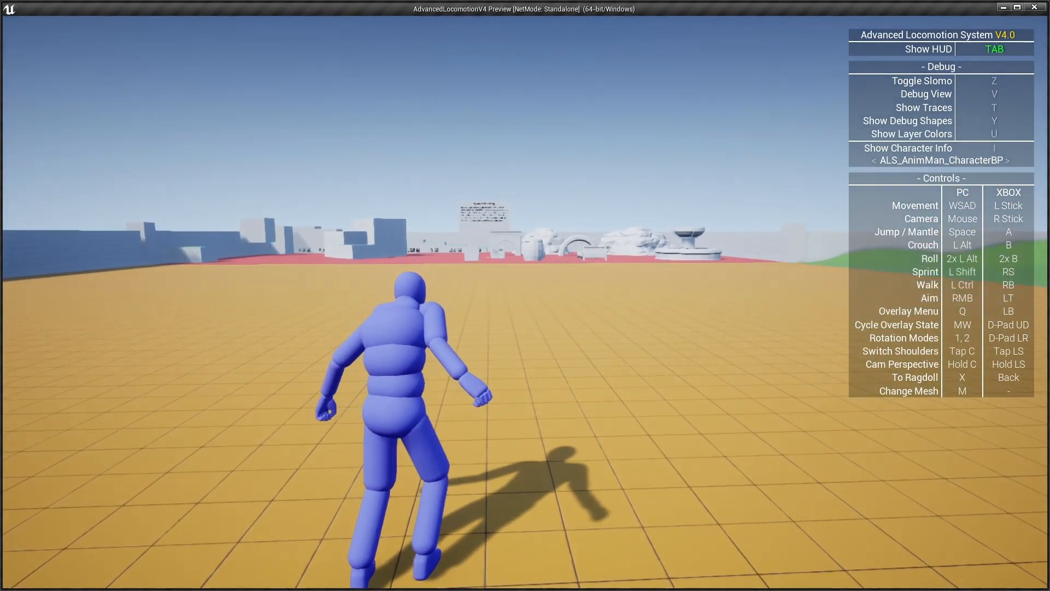
{"action": "key", "text": "w"}
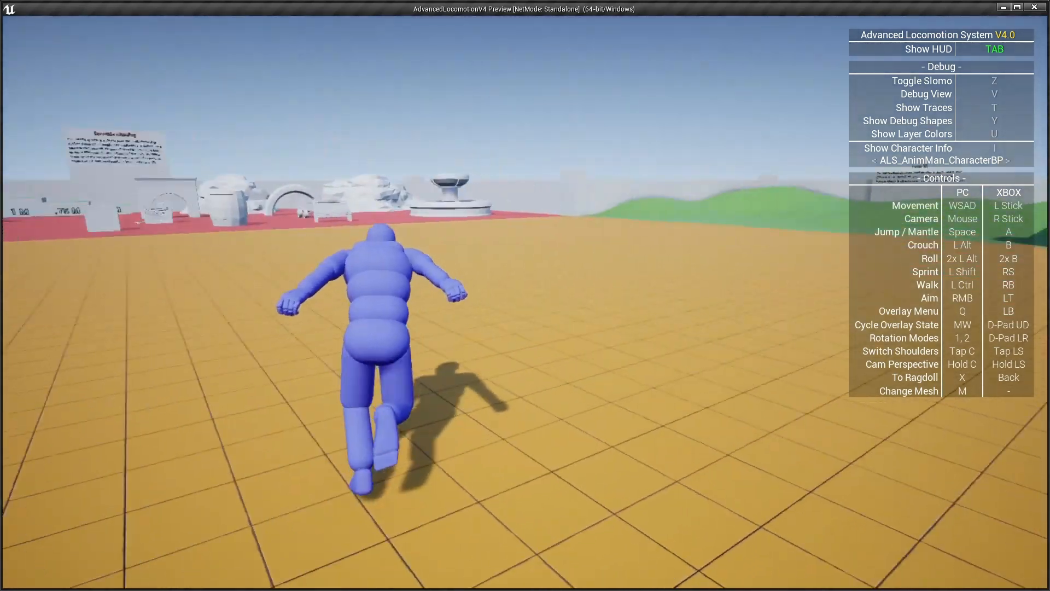
{"action": "key", "text": "space"}
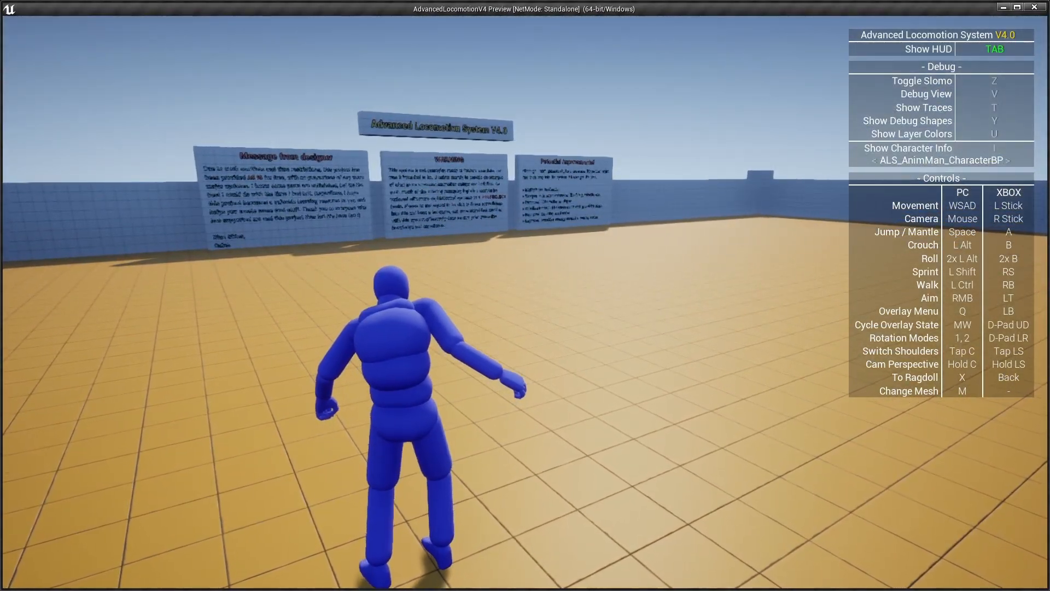
{"action": "key", "text": "w"}
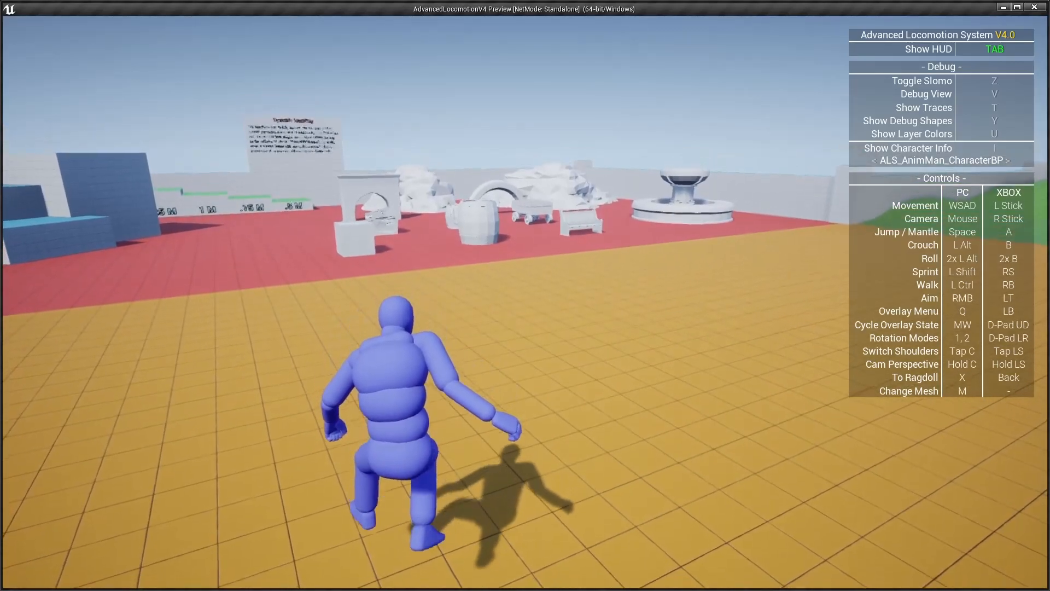
{"action": "key", "text": "w"}
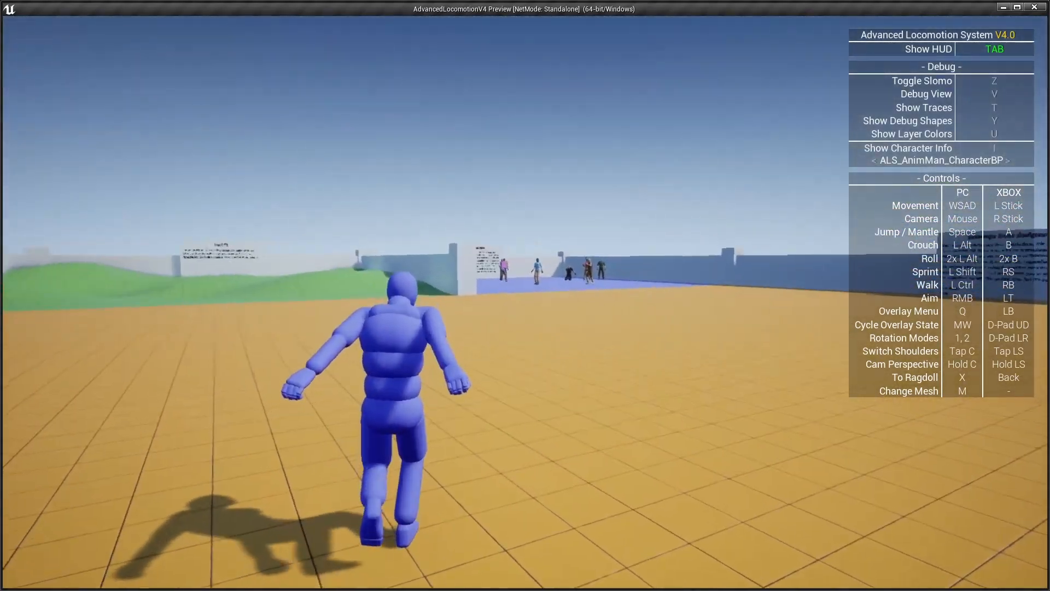
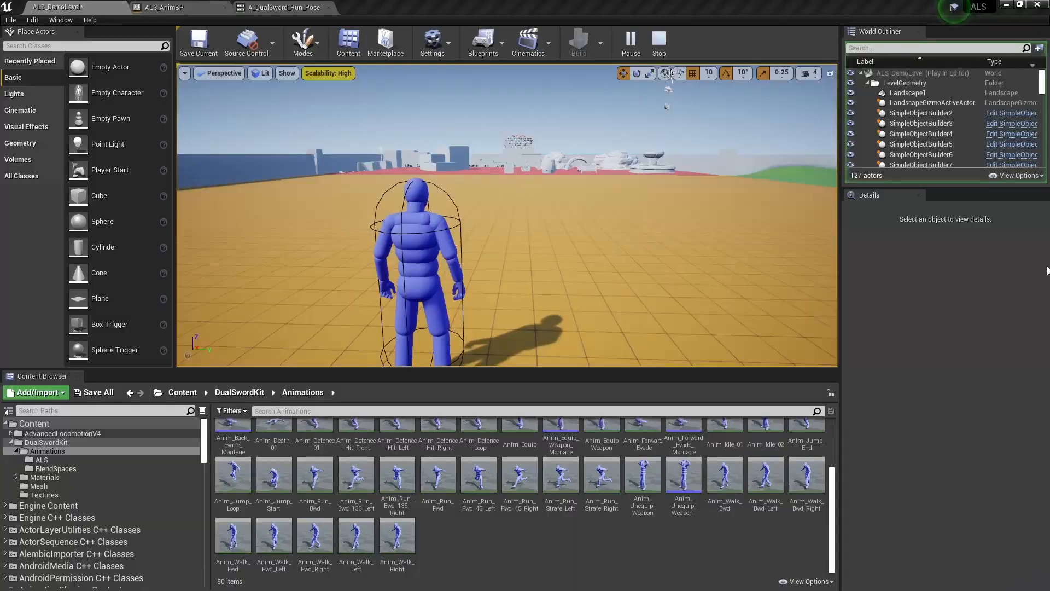
{"action": "key", "text": "Escape"}
Step: Replay the level with character info and slow motion on, sprinting and jumping as DualSword to examine the in-air curves, and end the session
{"action": "left_click", "coordinate": [636, 49]}
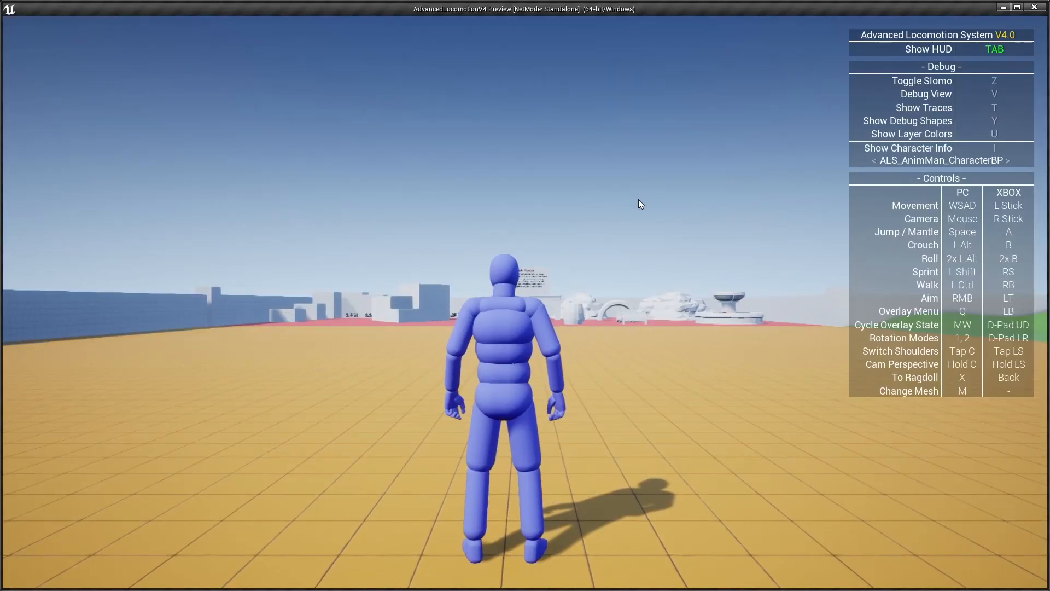
{"action": "key", "text": "q"}
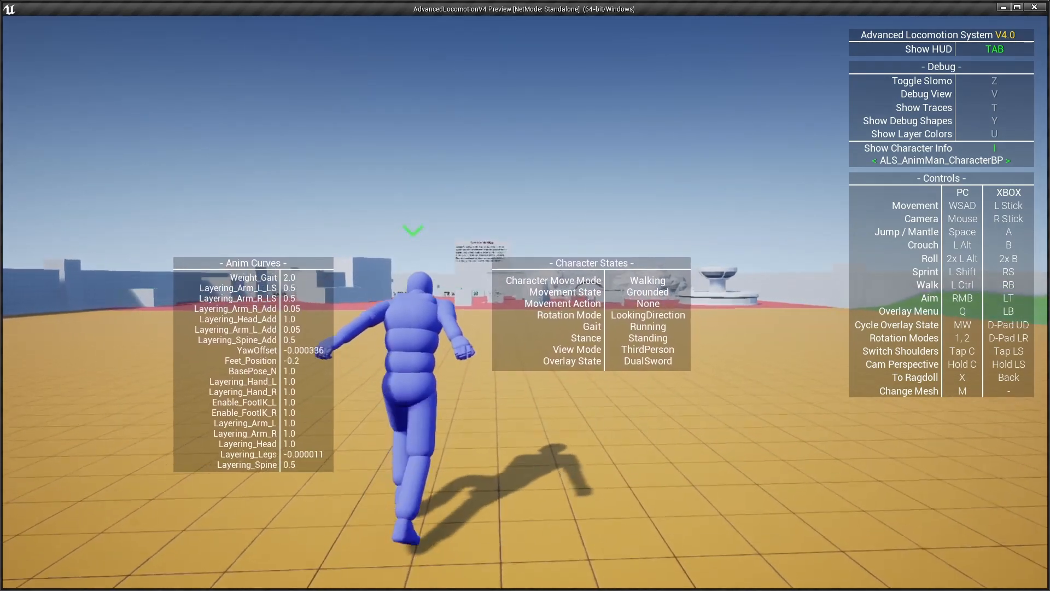
{"action": "key", "text": "w"}
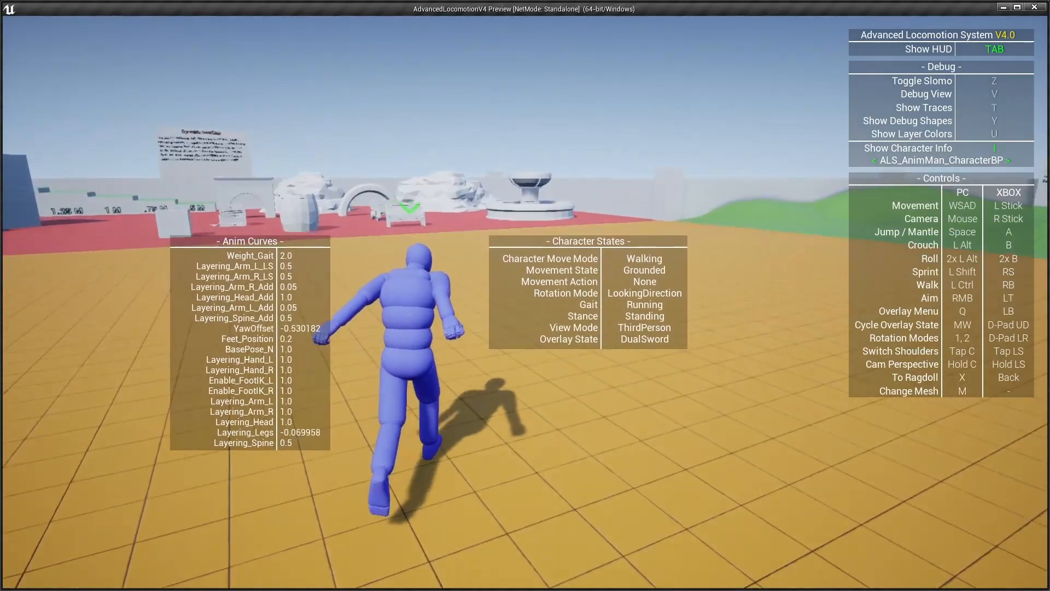
{"action": "key", "text": "shift"}
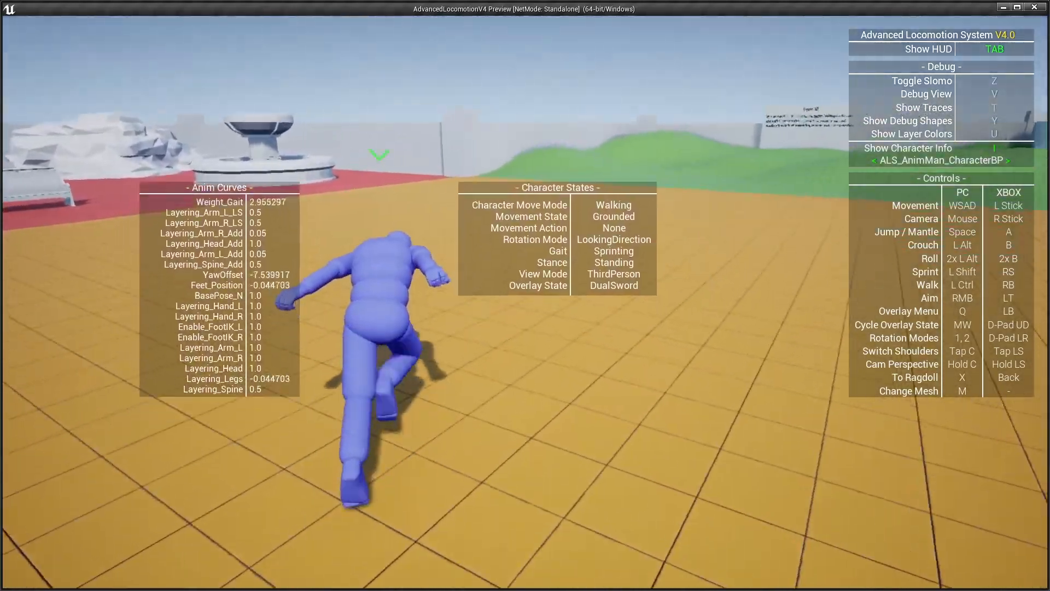
{"action": "key", "text": "z"}
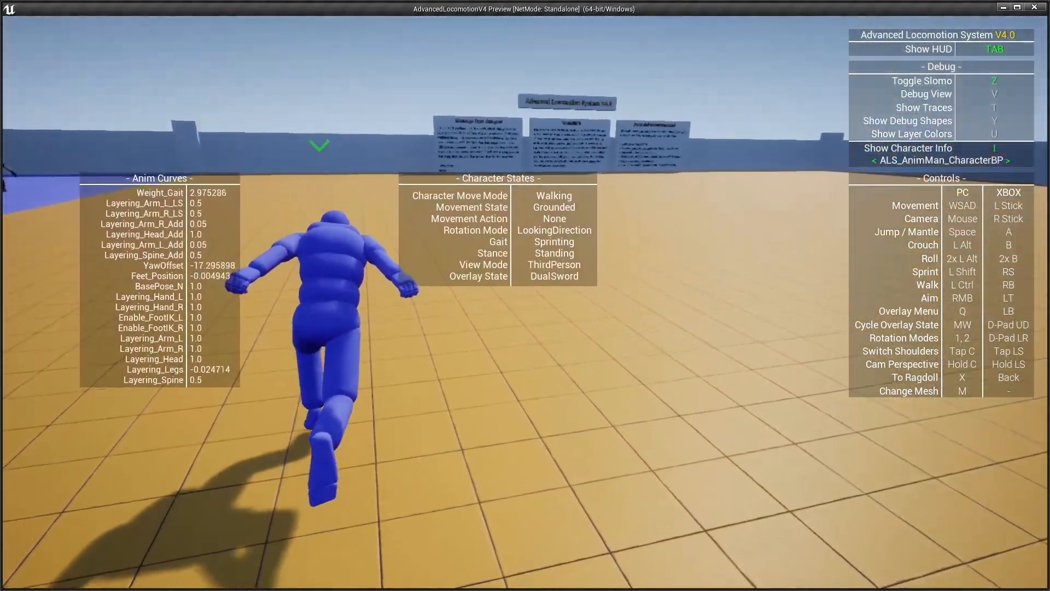
{"action": "key", "text": "space"}
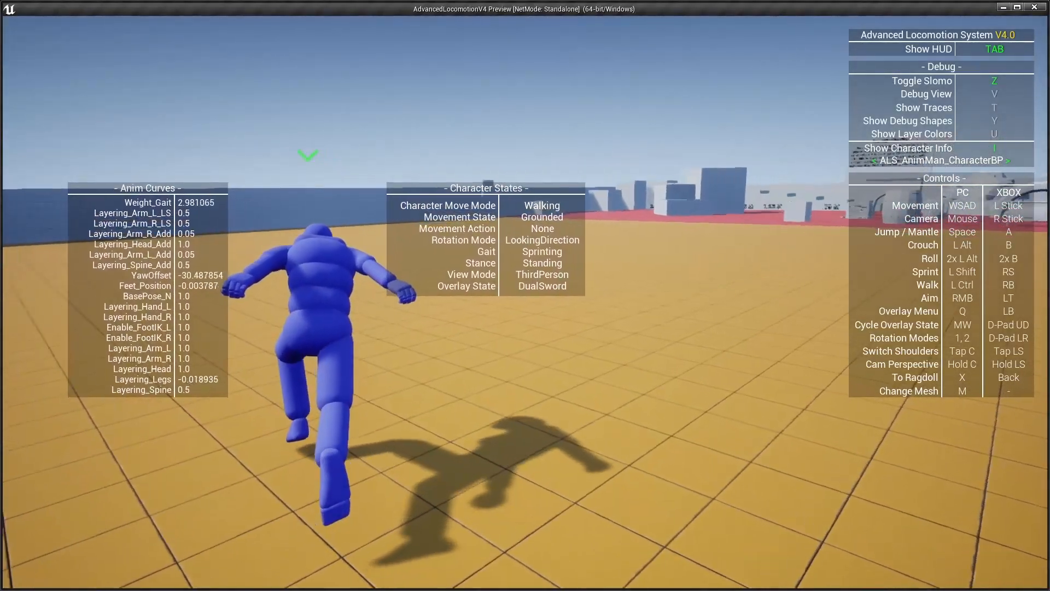
{"action": "key", "text": "space"}
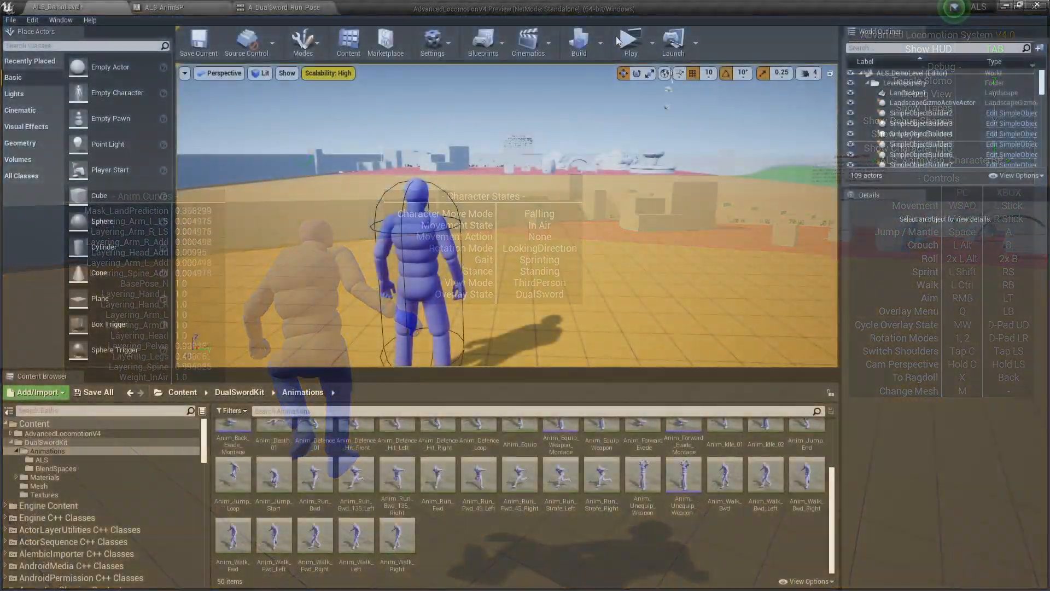
Step: Switch to ALS_AnimBP and move the DualSword idle and run pose nodes with their Blend node away from Apply Additive
{"action": "left_click", "coordinate": [198, 5]}
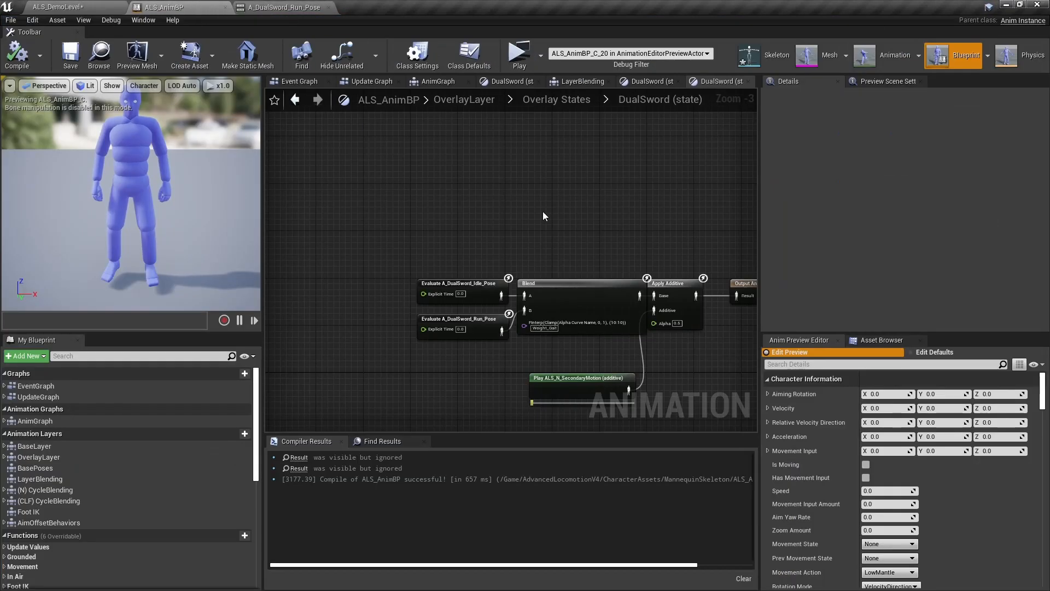
{"action": "right_click_drag", "start_coordinate": [543, 213], "coordinate": [429, 154]}
{"action": "scroll", "coordinate": [405, 180], "scroll_direction": "up", "scroll_amount": 1}
{"action": "right_click_drag", "start_coordinate": [388, 195], "coordinate": [428, 192]}
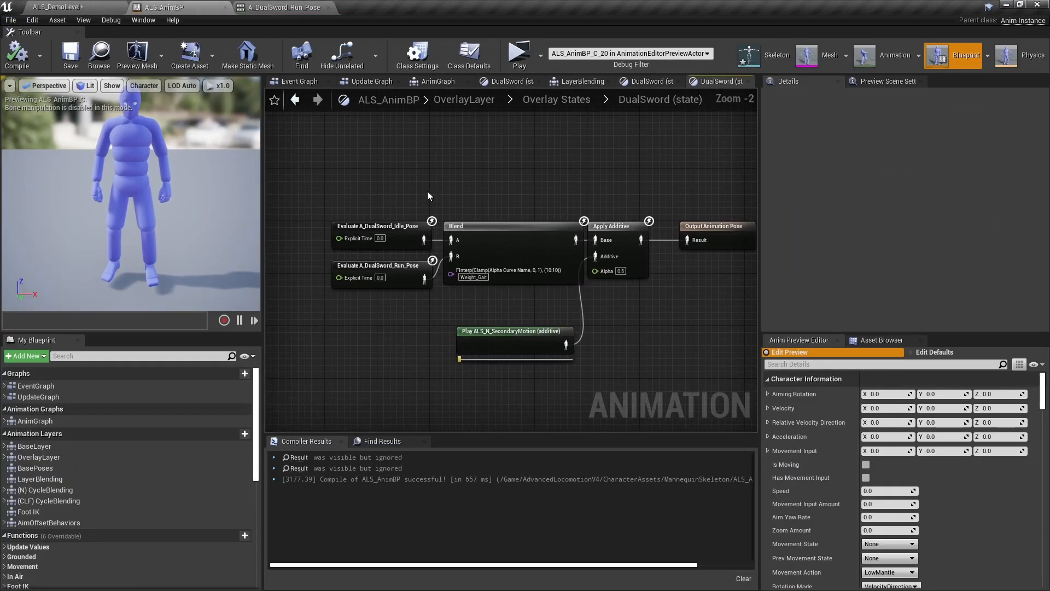
{"action": "scroll", "coordinate": [441, 212], "scroll_direction": "up", "scroll_amount": 1}
{"action": "left_click_drag", "start_coordinate": [379, 193], "coordinate": [504, 308]}
{"action": "left_click", "coordinate": [504, 309]}
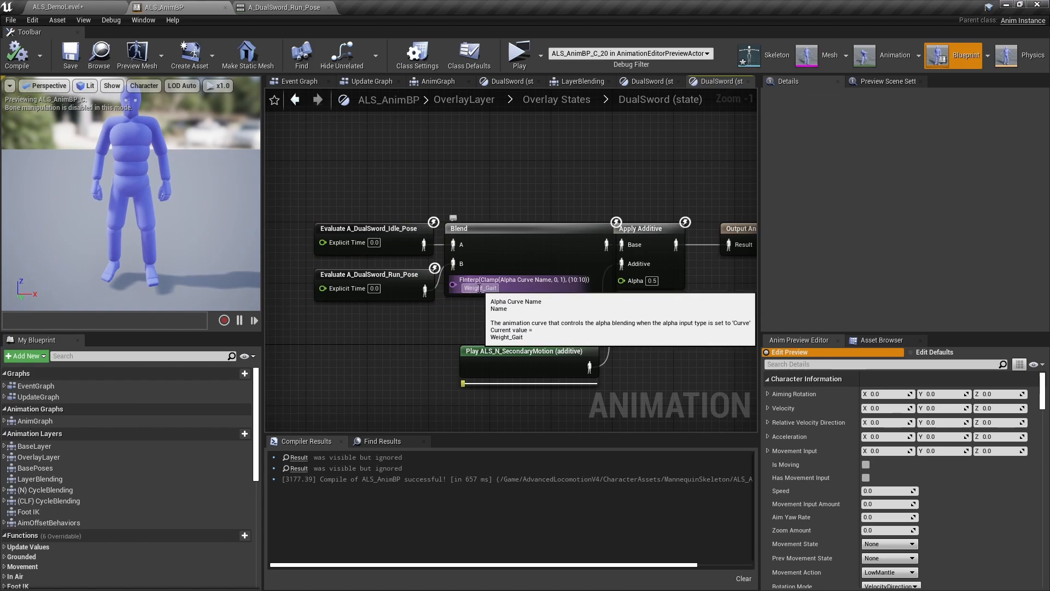
{"action": "left_click", "coordinate": [382, 250]}
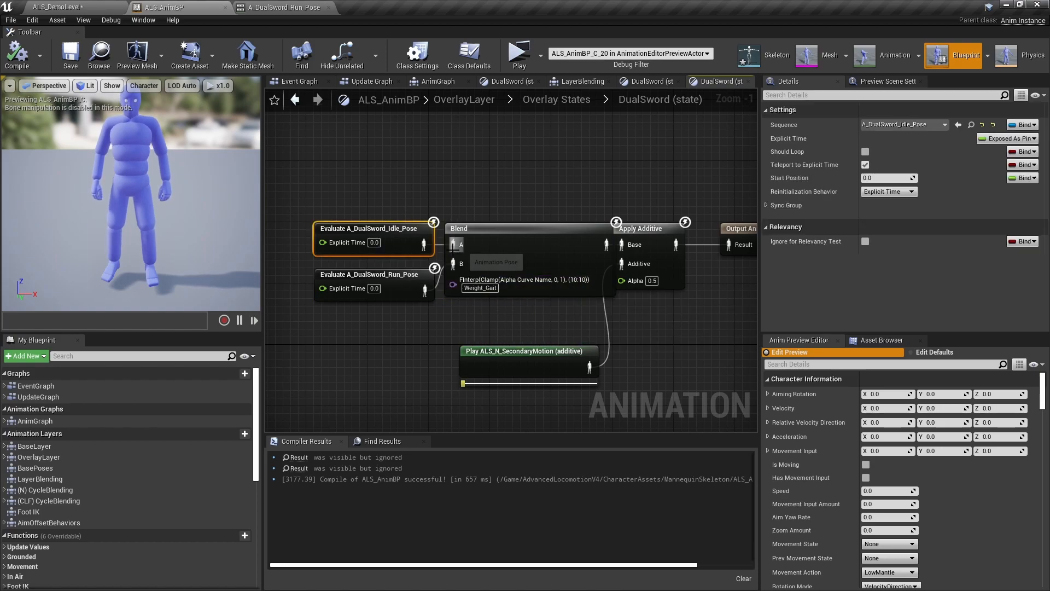
{"action": "scroll", "coordinate": [406, 305], "scroll_direction": "down", "scroll_amount": 1}
{"action": "right_click_drag", "start_coordinate": [448, 324], "coordinate": [498, 349]}
{"action": "left_click_drag", "start_coordinate": [415, 225], "coordinate": [432, 202]}
{"action": "left_click", "coordinate": [418, 278]}
{"action": "right_click_drag", "start_coordinate": [419, 279], "coordinate": [553, 274]}
{"action": "left_click_drag", "start_coordinate": [425, 152], "coordinate": [570, 263]}
{"action": "left_click_drag", "start_coordinate": [553, 209], "coordinate": [469, 183]}
{"action": "left_click", "coordinate": [518, 228]}
{"action": "right_click_drag", "start_coordinate": [519, 227], "coordinate": [466, 216]}
{"action": "left_click_drag", "start_coordinate": [548, 210], "coordinate": [442, 175]}
Step: Duplicate the Blend node and wire the copy between the idle/run Blend and the Base input of Apply Additive
{"action": "key", "text": "ctrl+c"}
{"action": "left_click", "coordinate": [526, 221]}
{"action": "key", "text": "ctrl+v"}
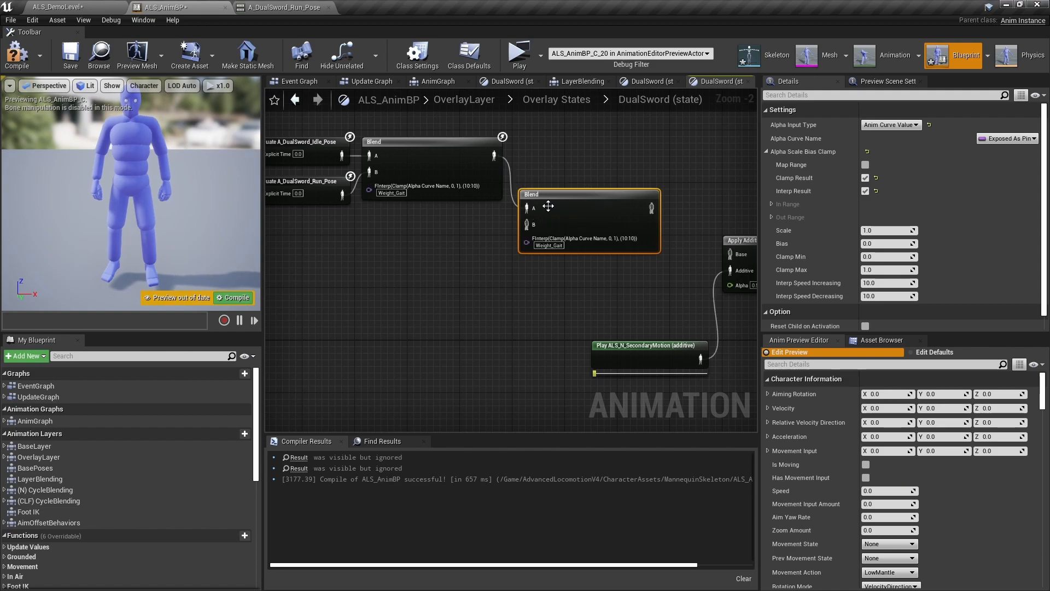
{"action": "left_click_drag", "start_coordinate": [544, 206], "coordinate": [555, 253]}
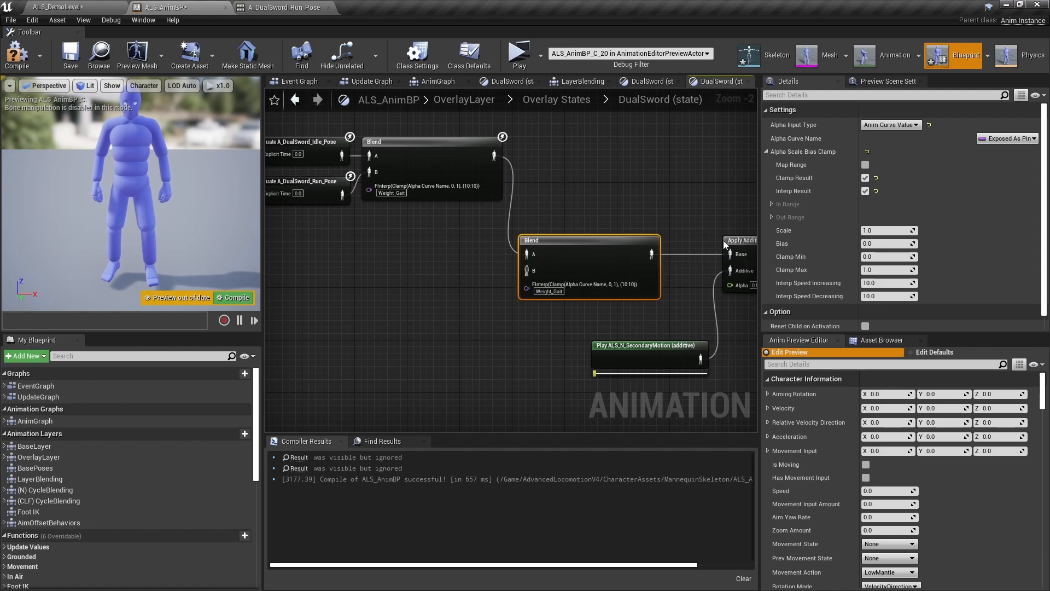
Step: Disable Interp Result on the second Blend node and set its alpha curve name to Weight_InAir
{"action": "left_click", "coordinate": [865, 190]}
{"action": "left_click", "coordinate": [622, 218]}
{"action": "scroll", "coordinate": [591, 254], "scroll_direction": "up", "scroll_amount": 1}
{"action": "left_click", "coordinate": [544, 296]}
{"action": "type", "text": "Weight_+"}
{"action": "key", "text": "BackSpace"}
{"action": "type", "text": "InAir"}
{"action": "key", "text": "Return"}
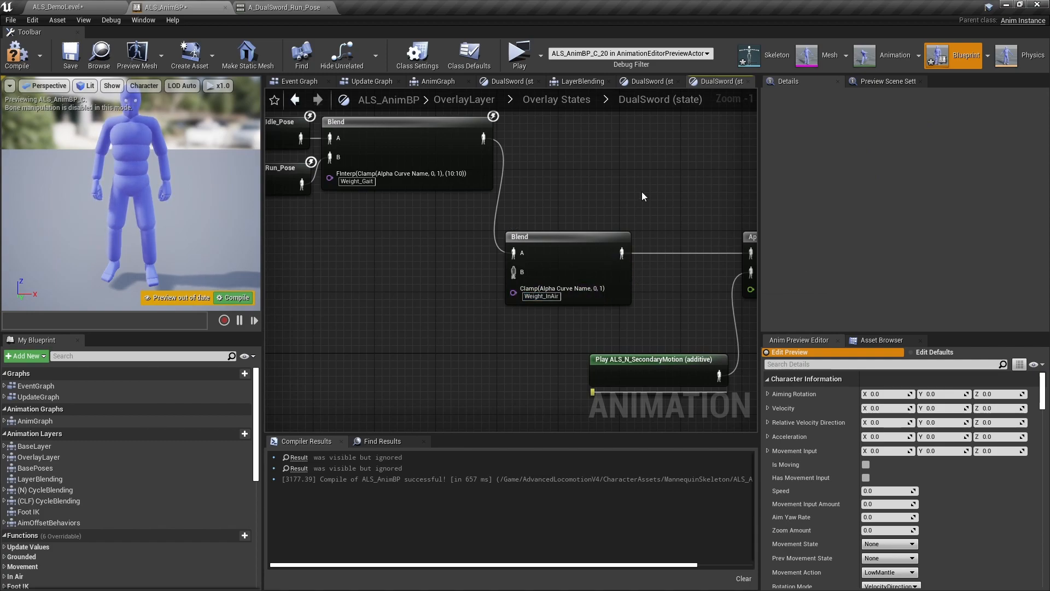
Step: Enclose the DualSword idle pose, run pose and Weight_Gait Blend nodes in a comment box titled Grounded
{"action": "right_click_drag", "start_coordinate": [597, 220], "coordinate": [540, 237]}
{"action": "right_click_drag", "start_coordinate": [405, 220], "coordinate": [639, 229]}
{"action": "left_click_drag", "start_coordinate": [424, 119], "coordinate": [640, 258]}
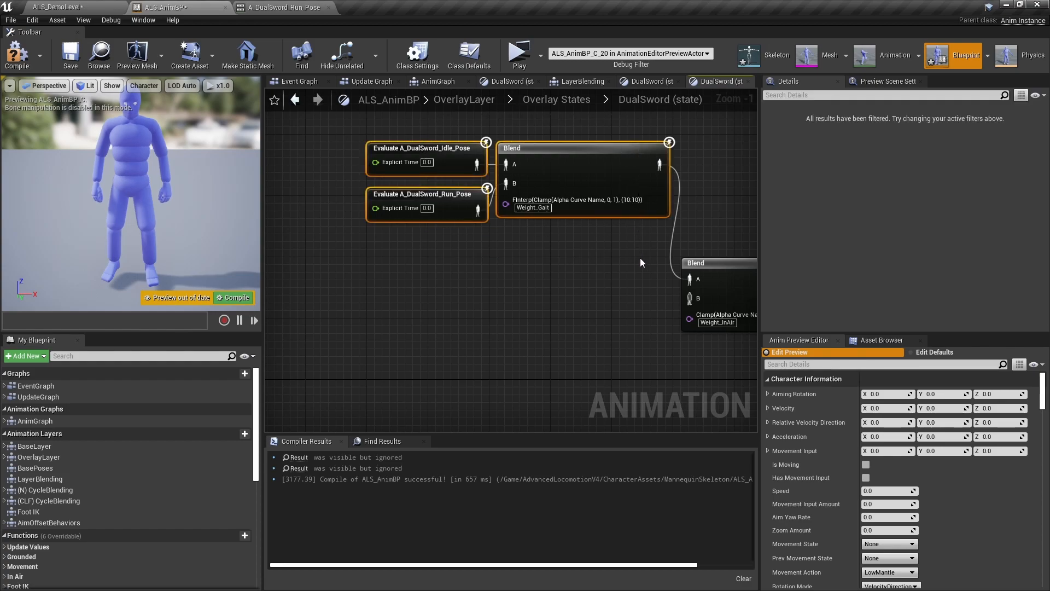
{"action": "scroll", "coordinate": [574, 277], "scroll_direction": "down", "scroll_amount": 1}
{"action": "key", "text": "c"}
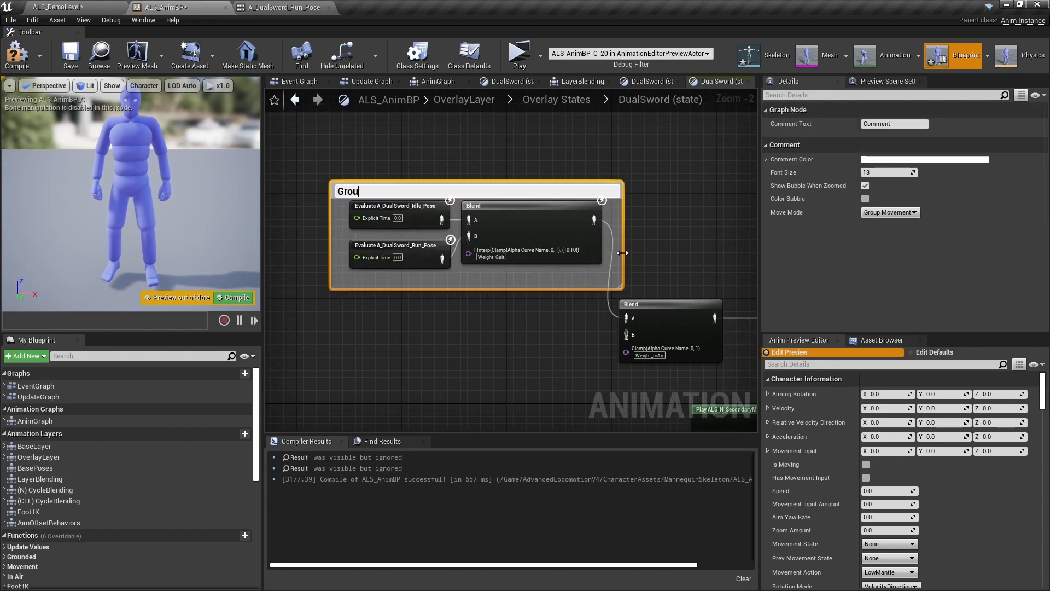
{"action": "key", "text": "Return"}
{"action": "right_click_drag", "start_coordinate": [560, 250], "coordinate": [532, 193]}
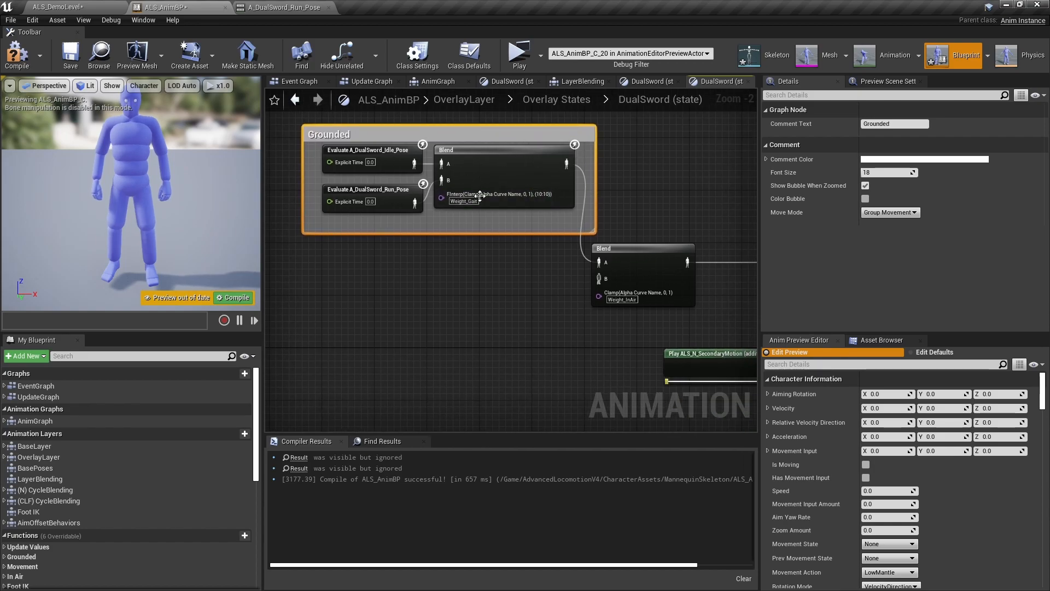
Step: Add a second comment box below the Grounded one and title it Air
{"action": "left_click", "coordinate": [457, 299]}
{"action": "key", "text": "ctrl+v"}
{"action": "key", "text": "Escape"}
{"action": "key", "text": "ctrl+v"}
{"action": "left_click_drag", "start_coordinate": [484, 272], "coordinate": [326, 269]}
{"action": "double_click", "coordinate": [352, 273]}
{"action": "type", "text": "Air"}
{"action": "key", "text": "Return"}
Step: Copy the A_DualSword_Run_Pose node into the Air box, connect it to the Weight_InAir Blend's B input, and tidy the node placement
{"action": "left_click", "coordinate": [402, 196]}
{"action": "key", "text": "ctrl+c"}
{"action": "key", "text": "ctrl+v"}
{"action": "left_click_drag", "start_coordinate": [509, 283], "coordinate": [462, 317]}
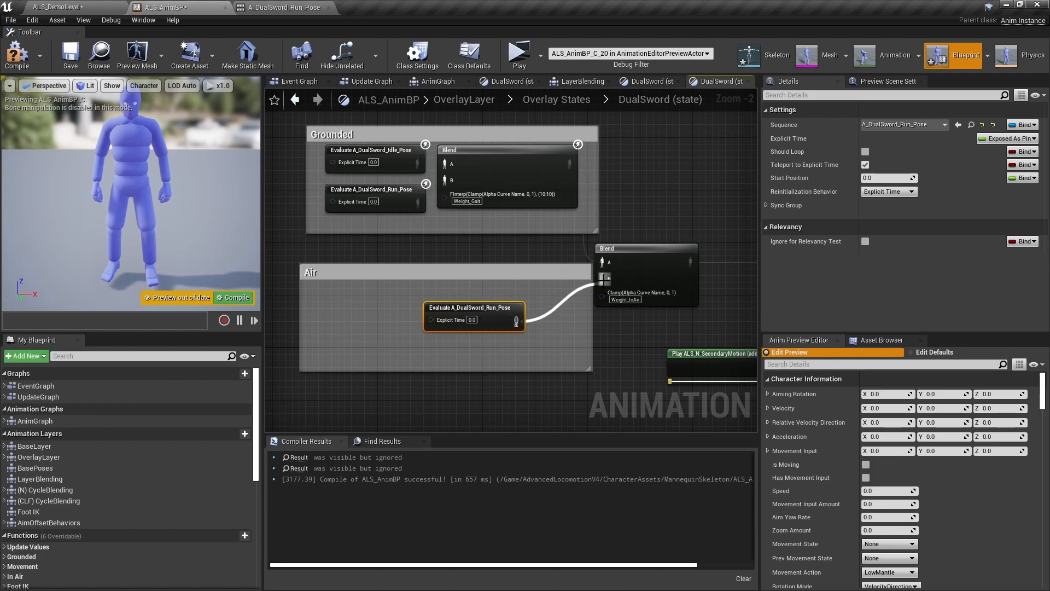
{"action": "left_click_drag", "start_coordinate": [603, 284], "coordinate": [603, 282]}
{"action": "right_click_drag", "start_coordinate": [631, 237], "coordinate": [534, 248]}
{"action": "left_click_drag", "start_coordinate": [538, 262], "coordinate": [582, 230]}
{"action": "mouse_move", "coordinate": [450, 286]}
{"action": "left_mouse_down"}
{"action": "mouse_move", "coordinate": [463, 286]}
{"action": "mouse_move", "coordinate": [452, 286]}
{"action": "left_mouse_up"}
{"action": "left_click", "coordinate": [504, 254]}
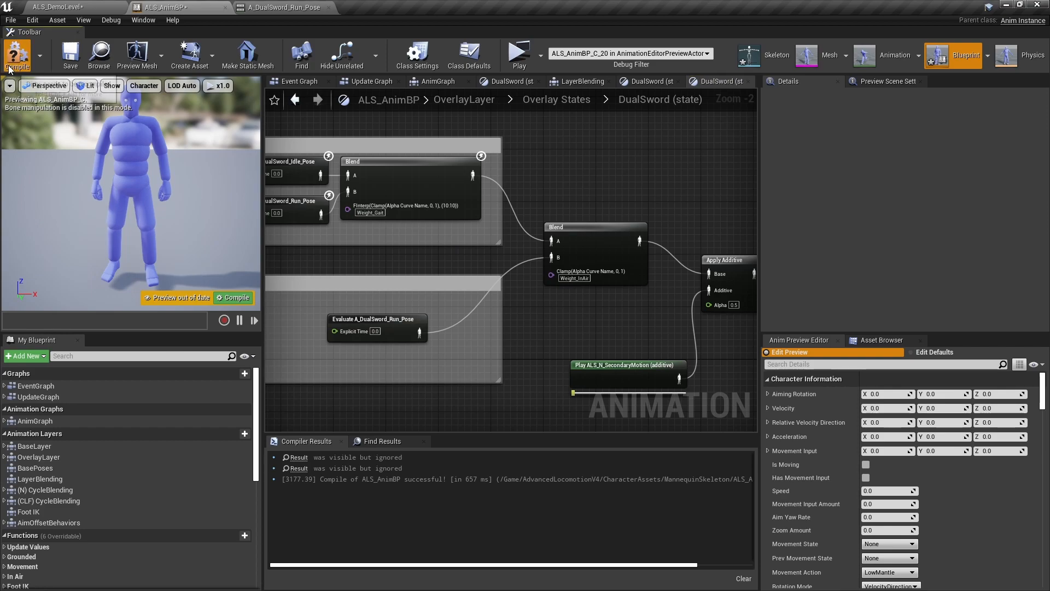
Step: Compile ALS_AnimBP and return to ALS_DemoLevel
{"action": "key", "text": "F7"}
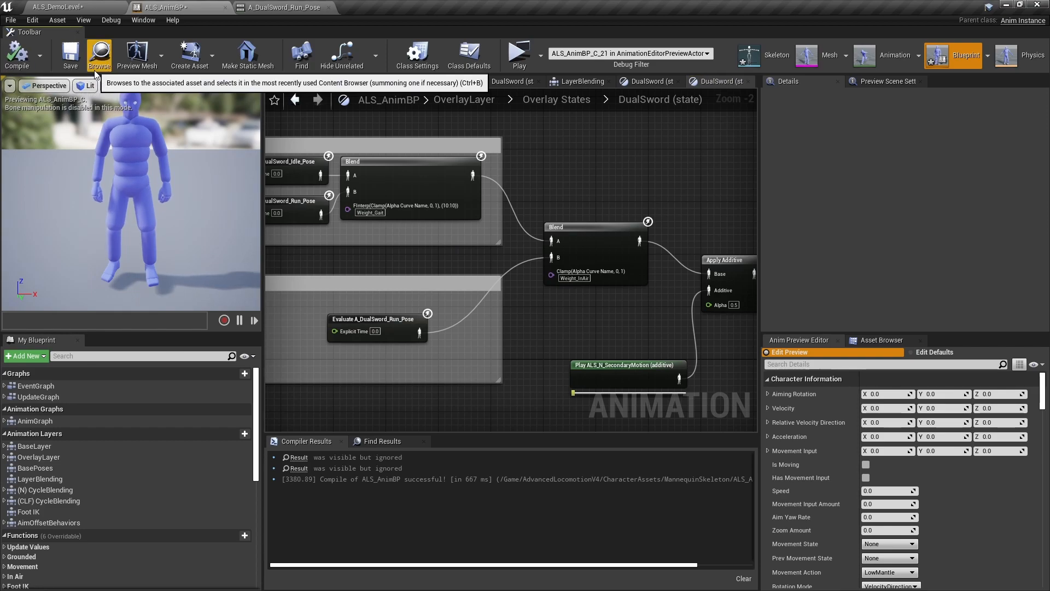
{"action": "left_click", "coordinate": [97, 71]}
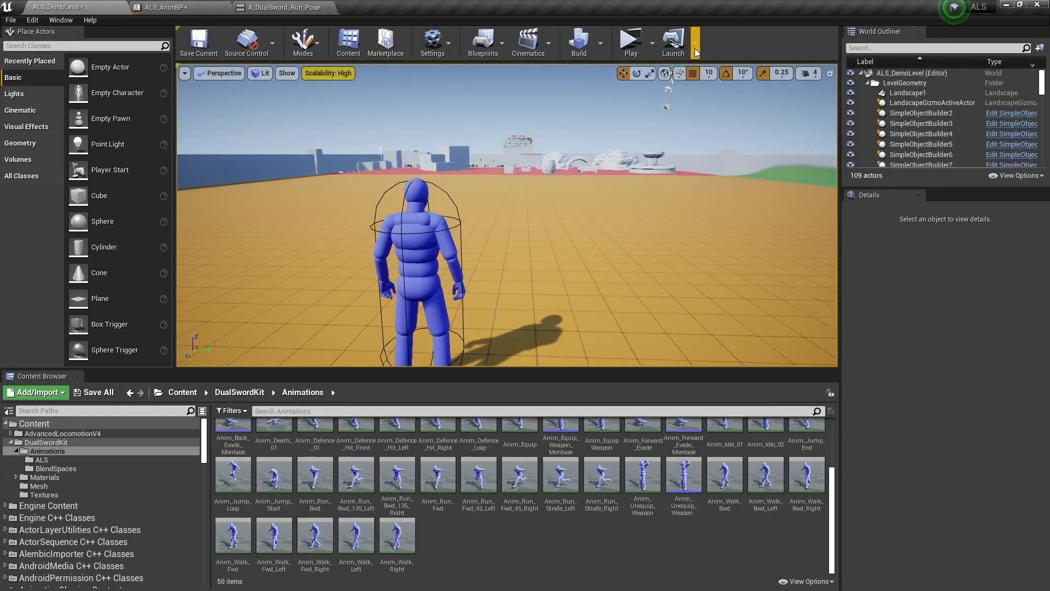
Step: Start the play preview of ALS_DemoLevel, switch to the DualSword overlay, and jump in place repeatedly to check the in-air pose
{"action": "left_click", "coordinate": [640, 50]}
{"action": "key", "text": "q"}
{"action": "scroll", "coordinate": [525, 296], "scroll_direction": "up", "scroll_amount": 1}
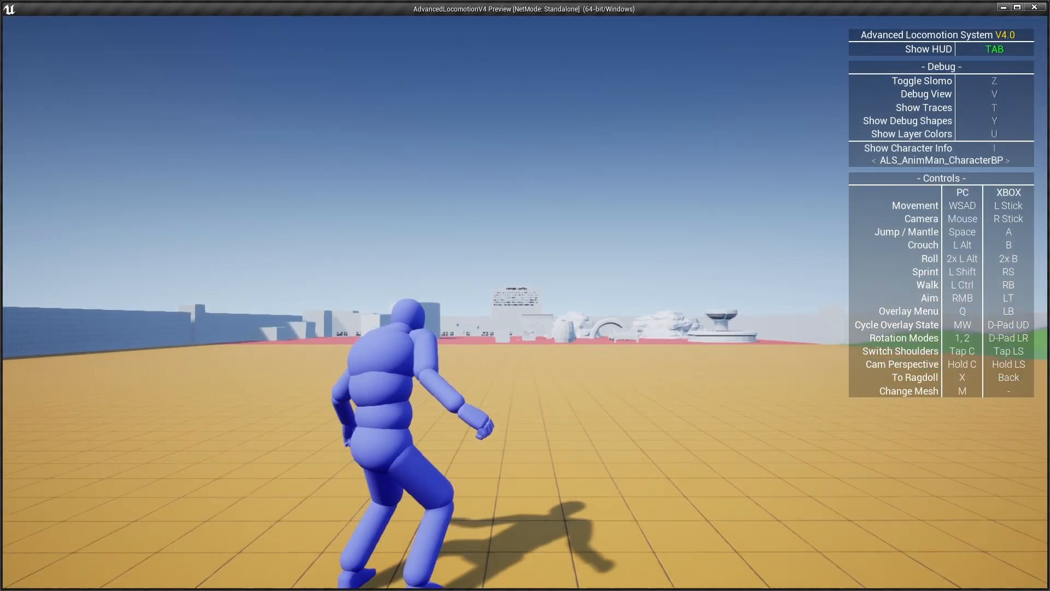
{"action": "key", "text": "space"}
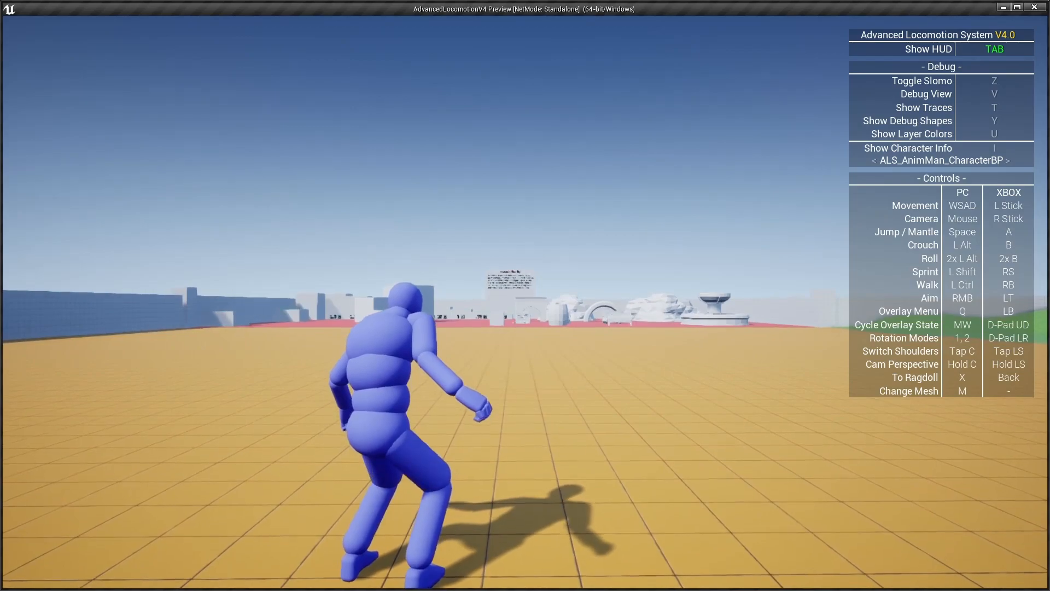
{"action": "key", "text": "space"}
{"action": "key", "text": "space"}
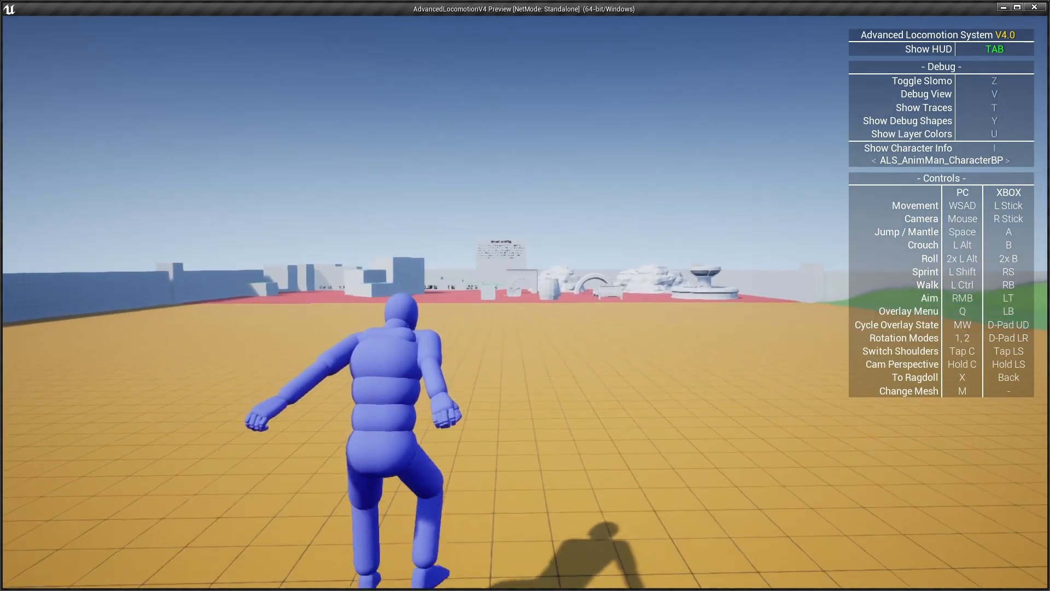
{"action": "key", "text": "space"}
{"action": "key", "text": "space"}
{"action": "key", "text": "space"}
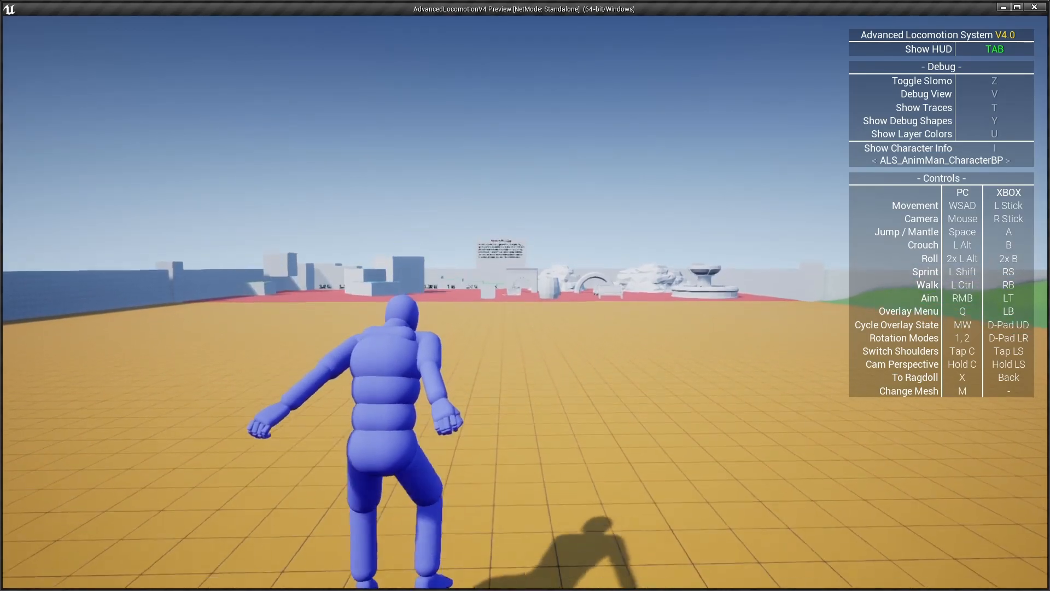
Step: Jump while running forward to check the moving in-air pose, and end the preview
{"action": "key", "text": "w"}
{"action": "key", "text": "space"}
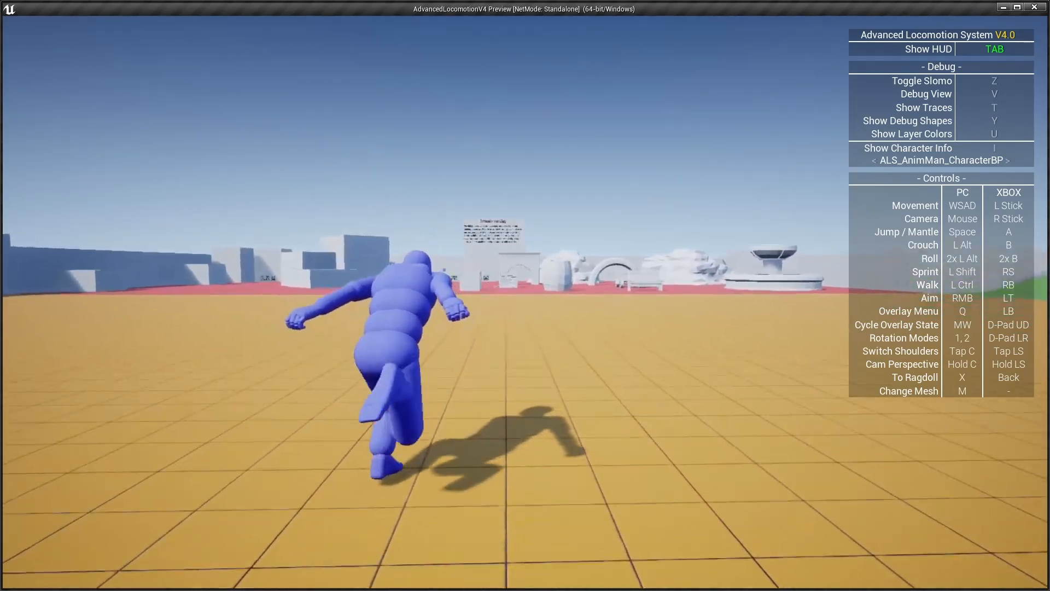
{"action": "key", "text": "space"}
{"action": "key", "text": "Escape"}
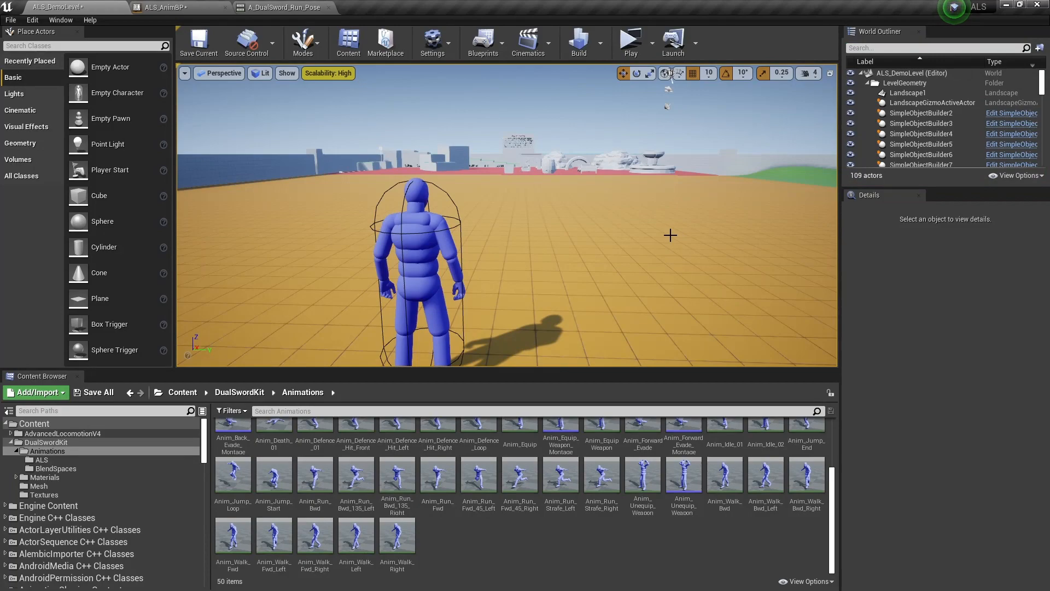
Step: In ALS_AnimBP's DualSword state, extend the Air comment box upward and move its A_DualSword_Run_Pose node away from the Weight_InAir Blend
{"action": "right_click_drag", "start_coordinate": [492, 297], "coordinate": [555, 275]}
{"action": "scroll", "coordinate": [556, 273], "scroll_direction": "up", "scroll_amount": 1}
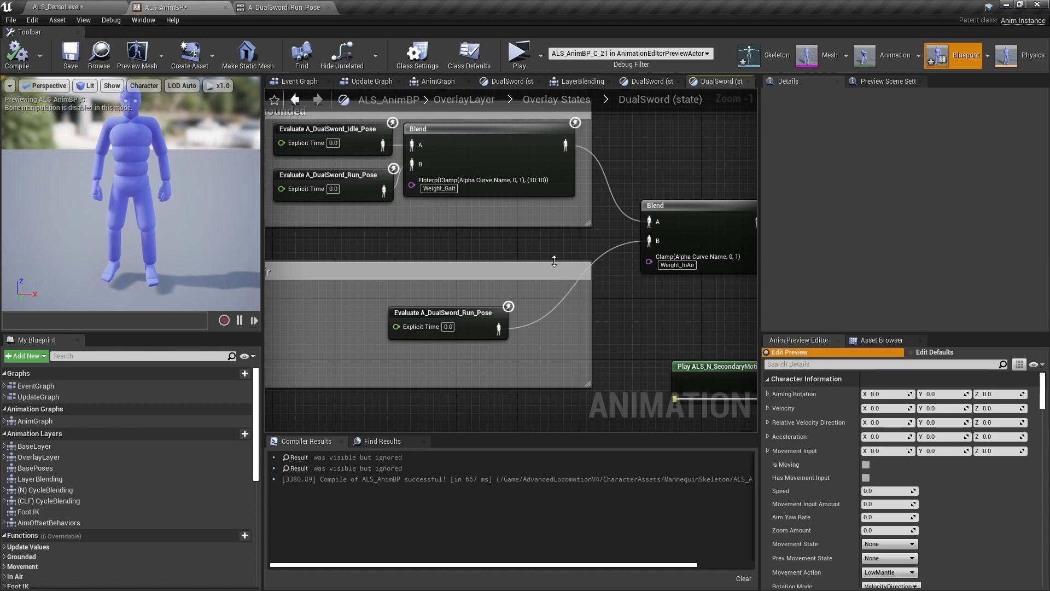
{"action": "left_click_drag", "start_coordinate": [552, 261], "coordinate": [561, 232]}
{"action": "left_click_drag", "start_coordinate": [495, 310], "coordinate": [449, 326]}
{"action": "left_click", "coordinate": [548, 284]}
{"action": "left_click", "coordinate": [693, 227]}
{"action": "right_click_drag", "start_coordinate": [550, 318], "coordinate": [641, 310]}
{"action": "key", "text": "ctrl+v"}
{"action": "left_click_drag", "start_coordinate": [654, 314], "coordinate": [567, 268]}
{"action": "left_click_drag", "start_coordinate": [514, 328], "coordinate": [471, 323]}
{"action": "right_click_drag", "start_coordinate": [580, 268], "coordinate": [498, 265]}
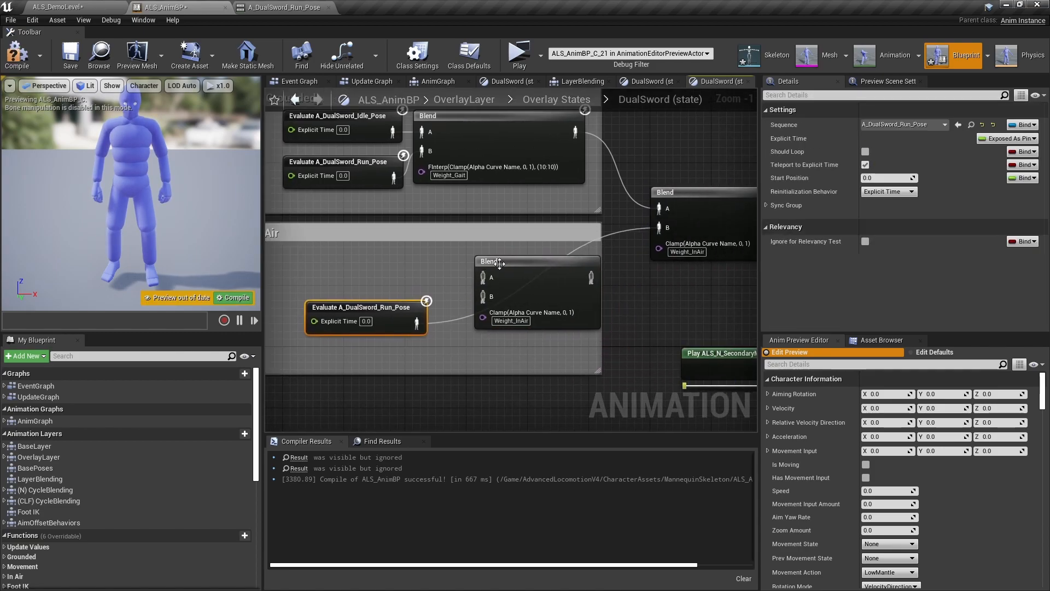
{"action": "left_click", "coordinate": [498, 264]}
{"action": "key", "text": "Delete"}
Step: Add a Blend Poses by bool node in the Air box, connect it to the Weight_InAir Blend's B input, and reposition the run pose
{"action": "right_click", "coordinate": [461, 265]}
{"action": "type", "text": "Blend by bool"}
{"action": "key", "text": "Return"}
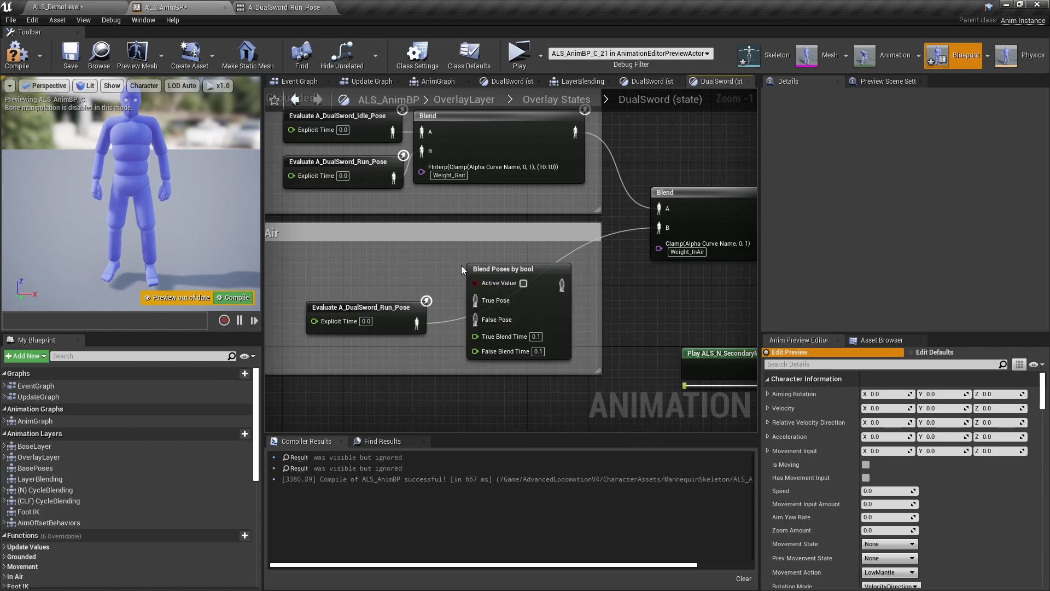
{"action": "left_click_drag", "start_coordinate": [477, 268], "coordinate": [462, 260]}
{"action": "left_click_drag", "start_coordinate": [546, 277], "coordinate": [659, 228]}
{"action": "left_click_drag", "start_coordinate": [383, 307], "coordinate": [375, 292]}
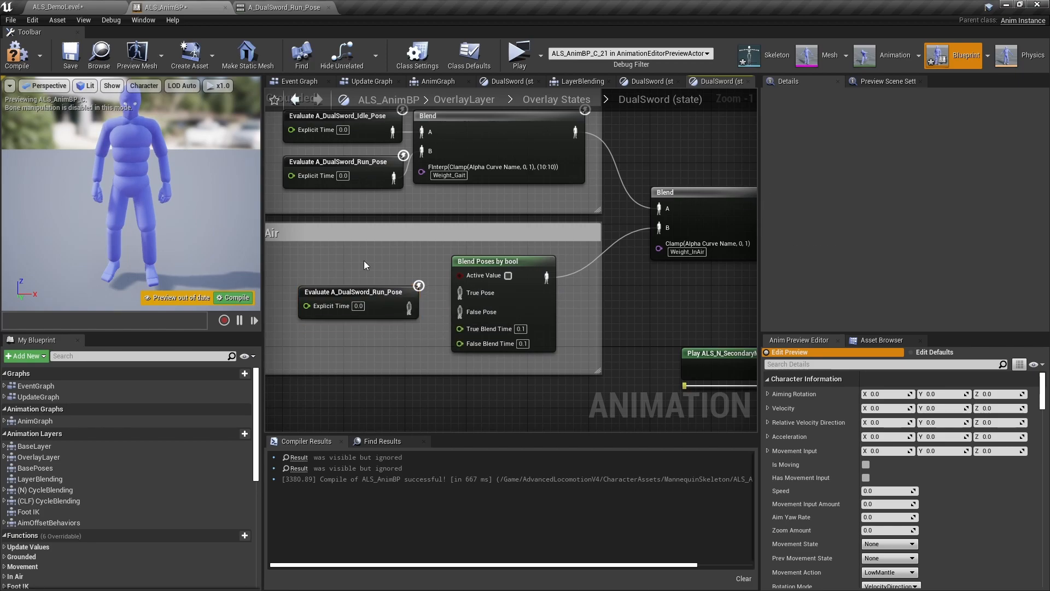
Step: Add an Is Moving variable getter above the run pose and connect it to the bool blend's Active Value
{"action": "right_click", "coordinate": [363, 260]}
{"action": "type", "text": "oi"}
{"action": "key", "text": "BackSpace"}
{"action": "key", "text": "BackSpace"}
{"action": "type", "text": "Is Moving"}
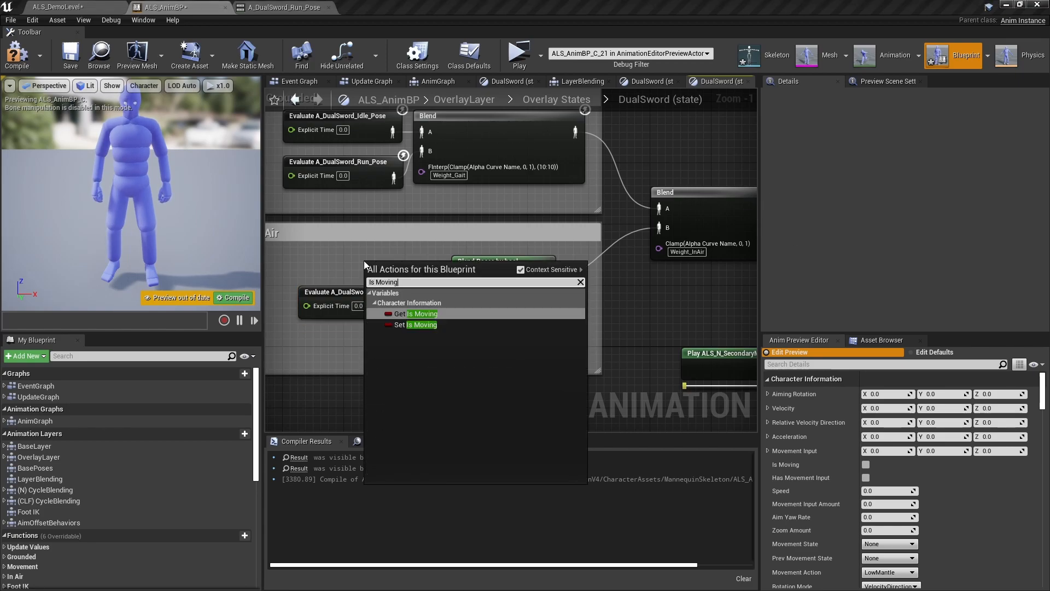
{"action": "key", "text": "Return"}
{"action": "left_click_drag", "start_coordinate": [417, 278], "coordinate": [378, 270]}
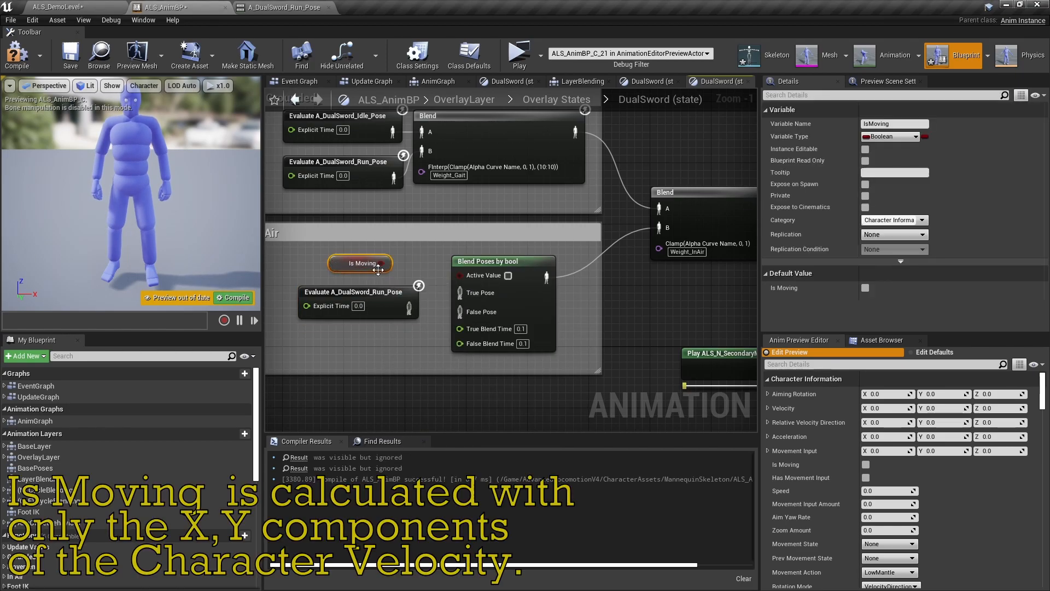
{"action": "left_click_drag", "start_coordinate": [470, 274], "coordinate": [471, 275]}
{"action": "left_click_drag", "start_coordinate": [482, 264], "coordinate": [490, 257]}
Step: Connect the Air run pose to True Pose and a copy of the Grounded A_DualSword_Idle_Pose node to False Pose
{"action": "right_click_drag", "start_coordinate": [427, 296], "coordinate": [480, 303]}
{"action": "left_click_drag", "start_coordinate": [454, 304], "coordinate": [526, 291]}
{"action": "left_click", "coordinate": [416, 143]}
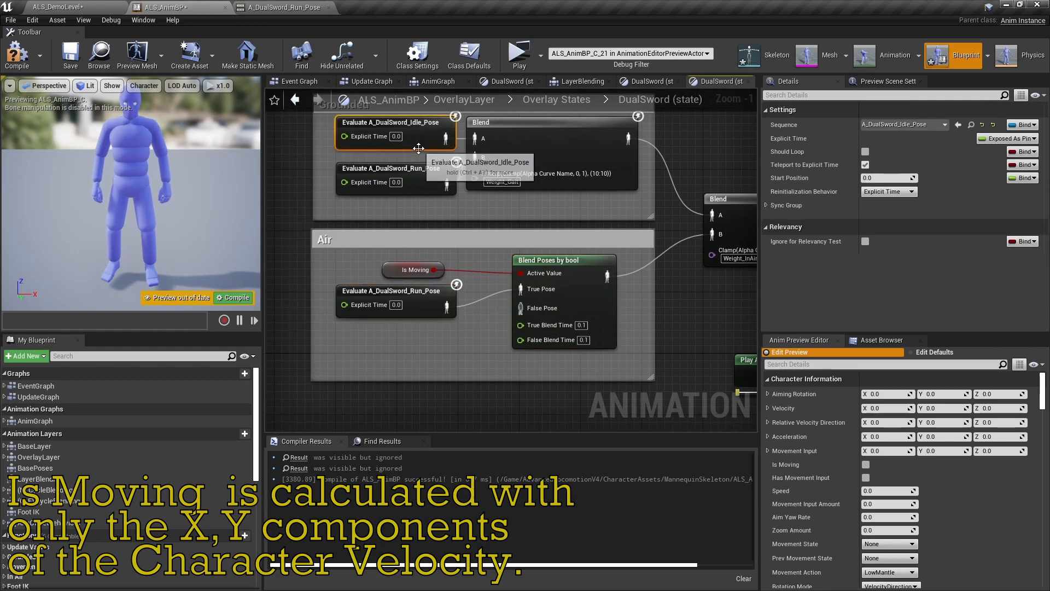
{"action": "key", "text": "ctrl+c"}
{"action": "key", "text": "ctrl+v"}
{"action": "left_click_drag", "start_coordinate": [509, 348], "coordinate": [524, 315]}
{"action": "left_click", "coordinate": [691, 320]}
{"action": "right_click_drag", "start_coordinate": [691, 319], "coordinate": [643, 324]}
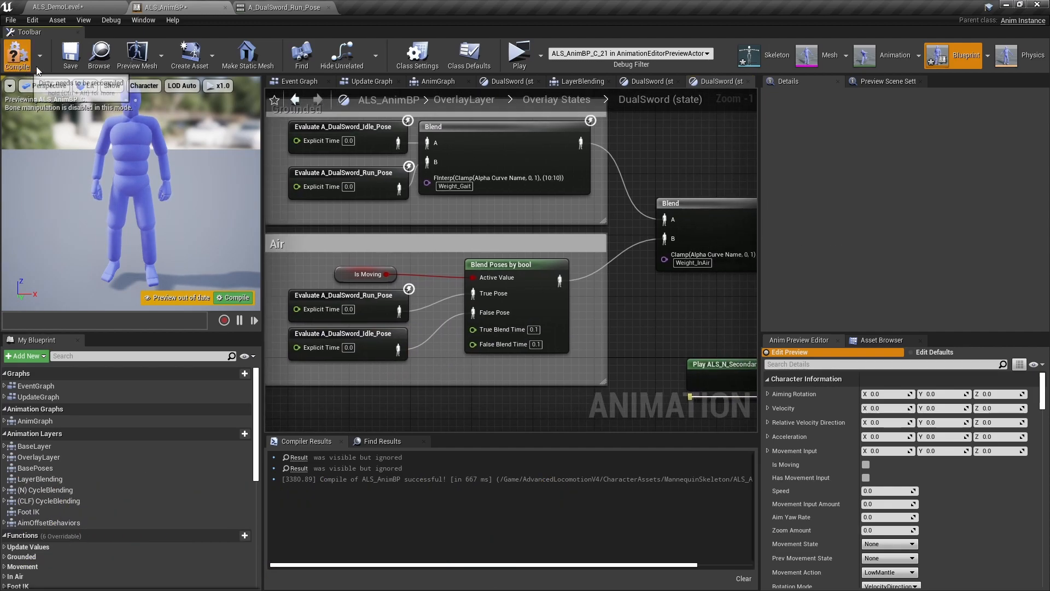
Step: Compile and save ALS_AnimBP
{"action": "key", "text": "F7"}
{"action": "left_click", "coordinate": [372, 272]}
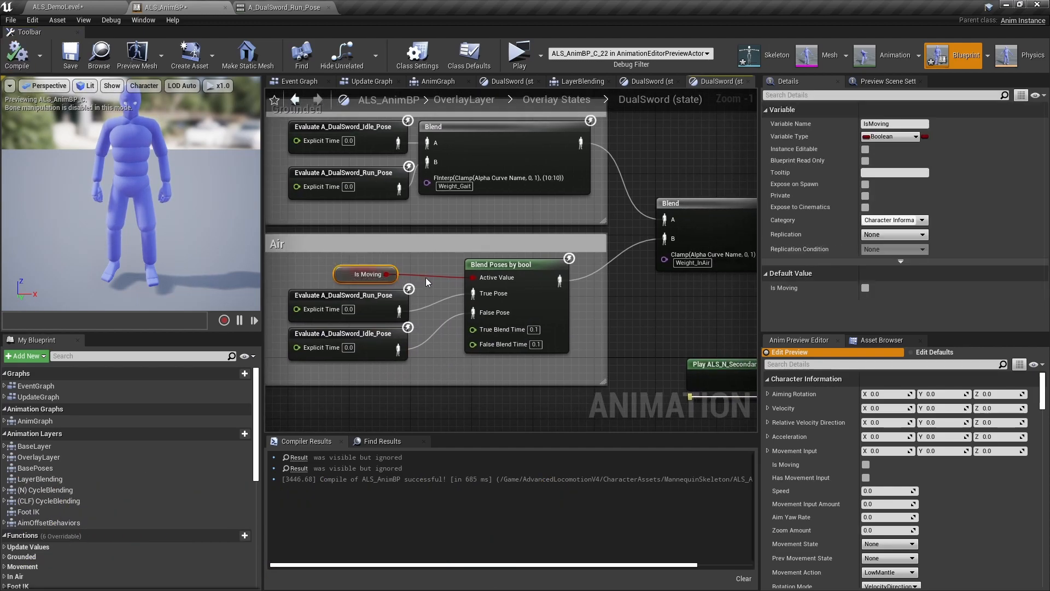
{"action": "left_click", "coordinate": [69, 53]}
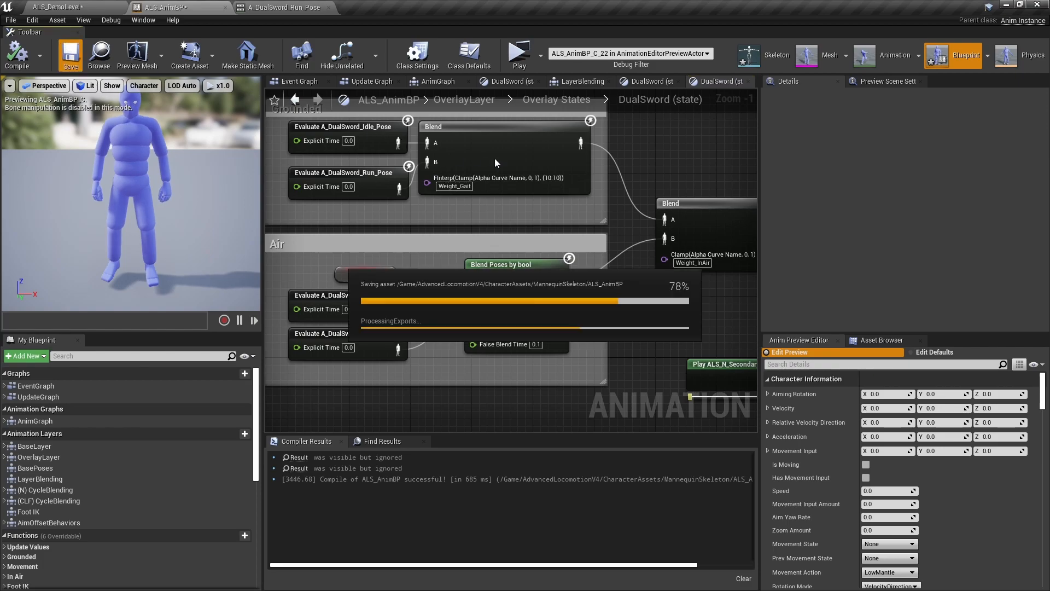
Step: Examine the Air box's Is Moving input, pose connections and blend times on the Blend Poses by bool node
{"action": "right_click_drag", "start_coordinate": [350, 274], "coordinate": [396, 299]}
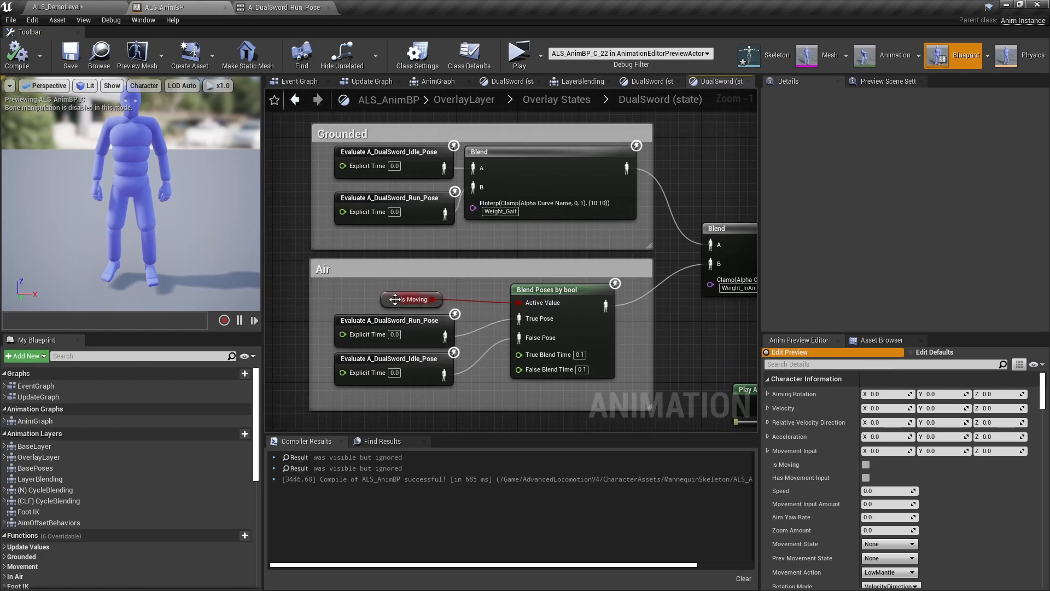
{"action": "left_click", "coordinate": [411, 299]}
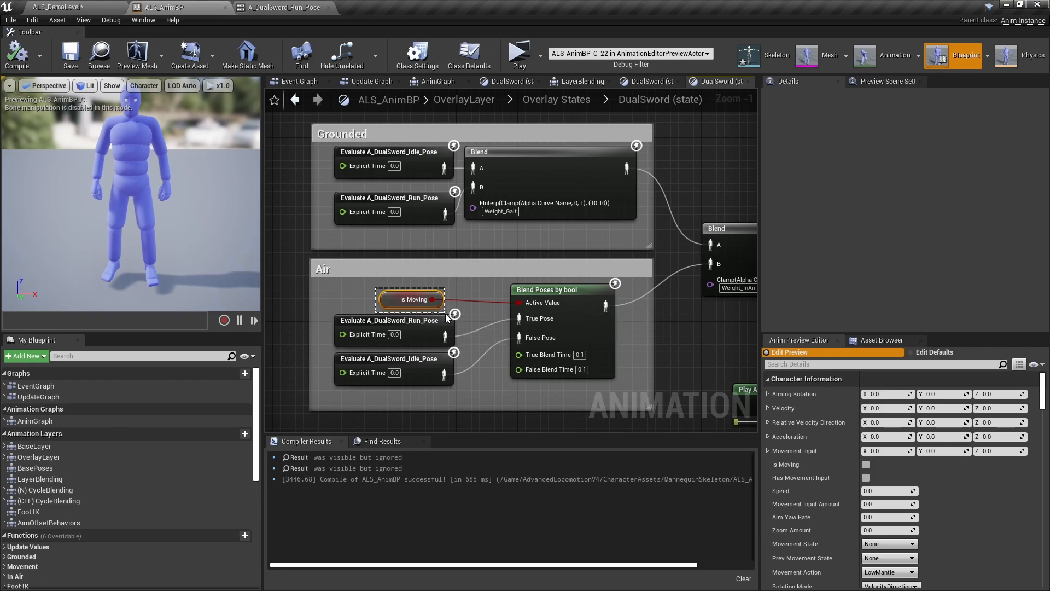
{"action": "left_click", "coordinate": [488, 292]}
{"action": "mouse_move", "coordinate": [487, 292]}
{"action": "right_mouse_down"}
{"action": "mouse_move", "coordinate": [451, 296]}
{"action": "mouse_move", "coordinate": [448, 280]}
{"action": "mouse_move", "coordinate": [476, 277]}
{"action": "right_mouse_up"}
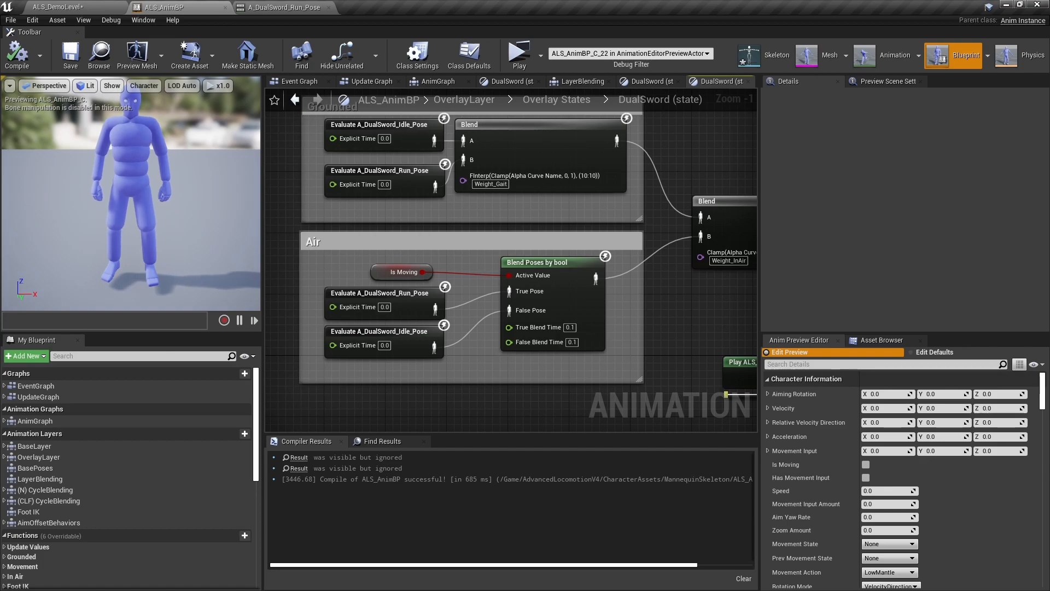
{"action": "scroll", "coordinate": [478, 268], "scroll_direction": "down", "scroll_amount": 2}
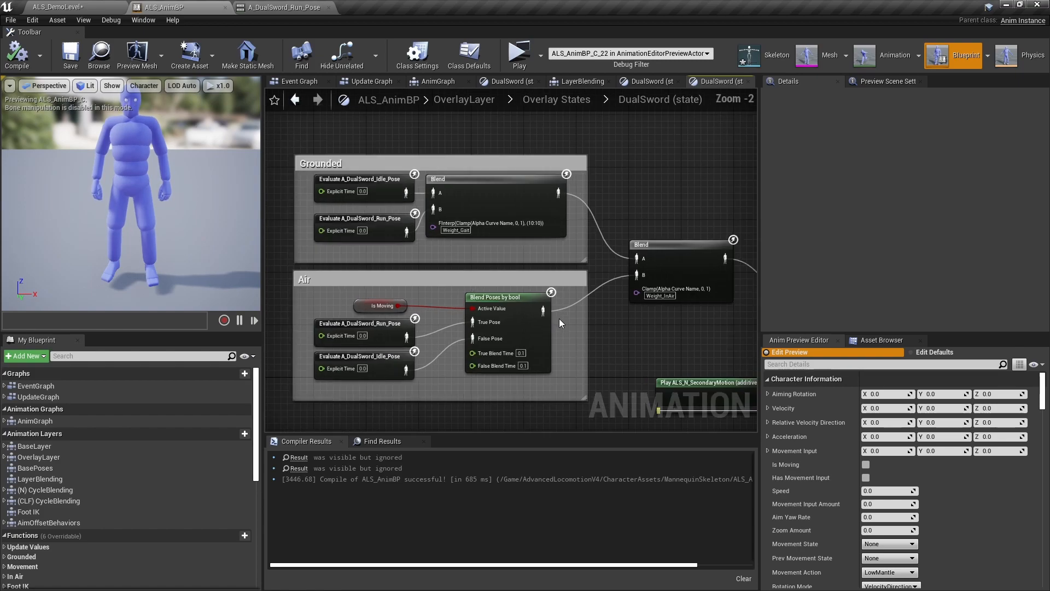
{"action": "scroll", "coordinate": [559, 319], "scroll_direction": "up", "scroll_amount": 4}
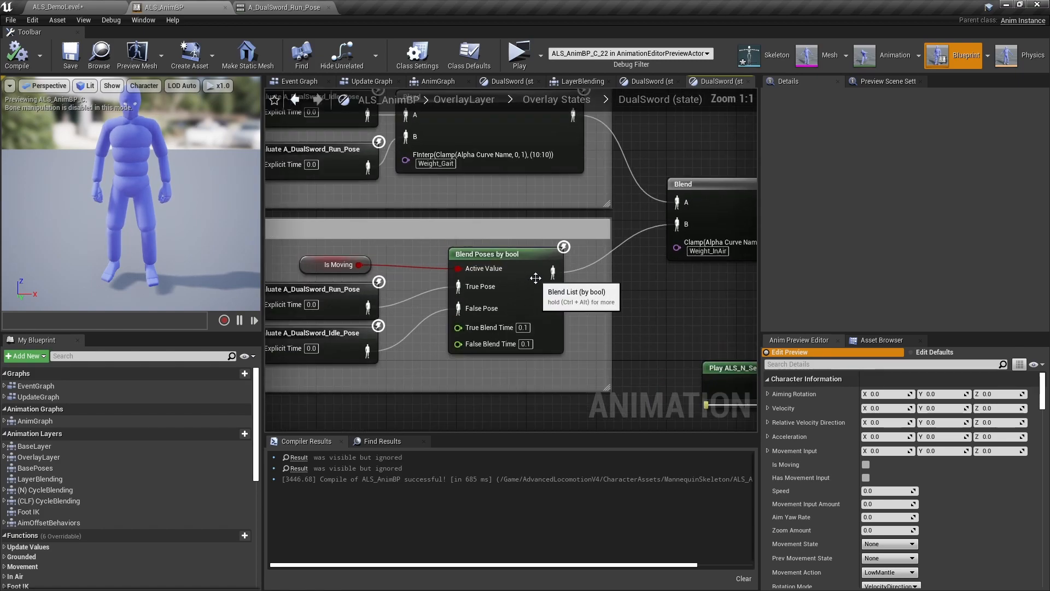
{"action": "left_click", "coordinate": [490, 341]}
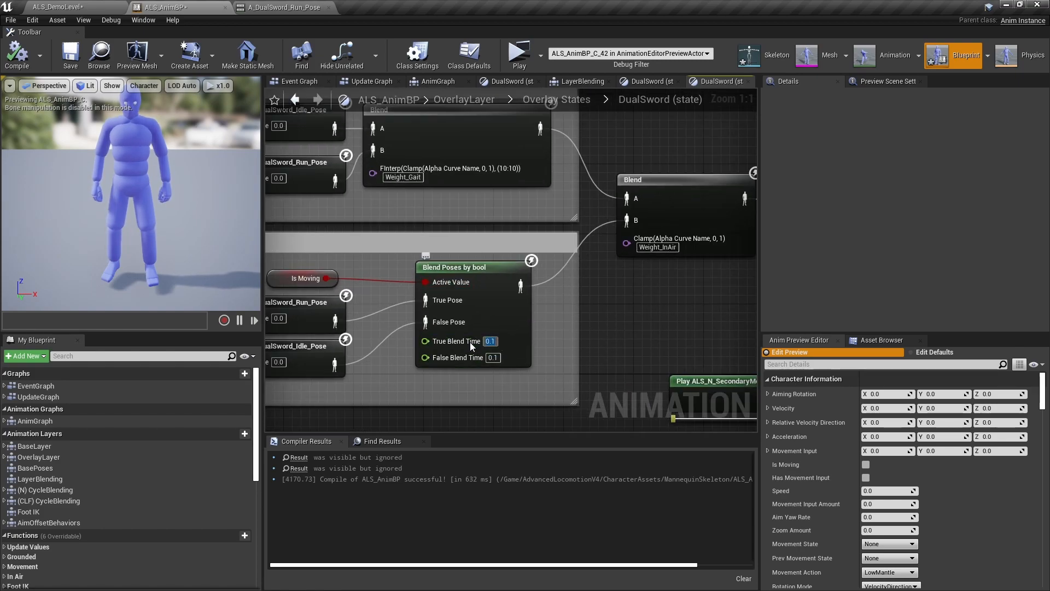
{"action": "left_click", "coordinate": [493, 357]}
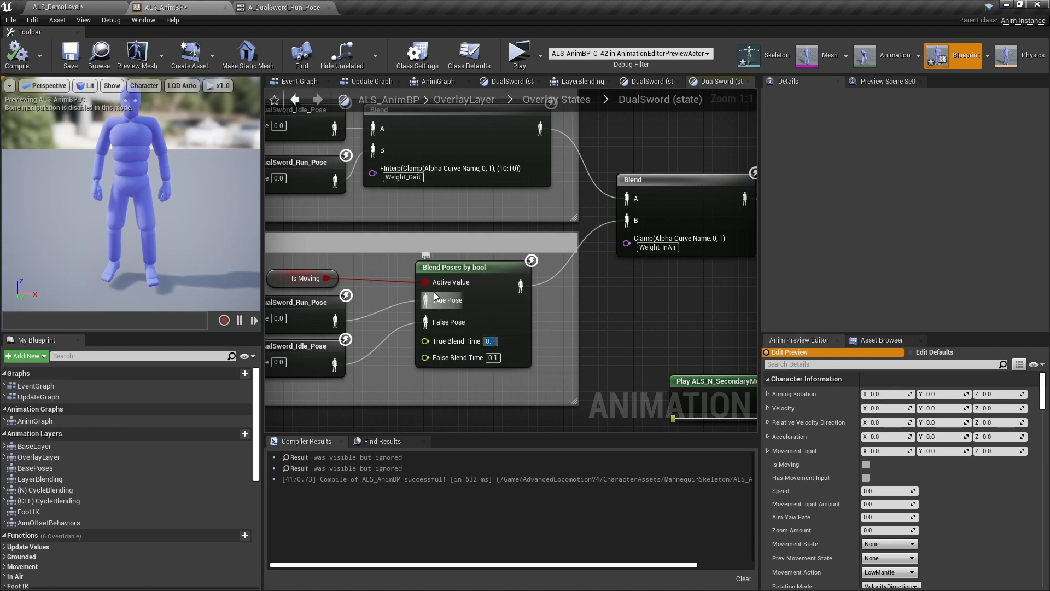
{"action": "right_click_drag", "start_coordinate": [361, 313], "coordinate": [393, 301]}
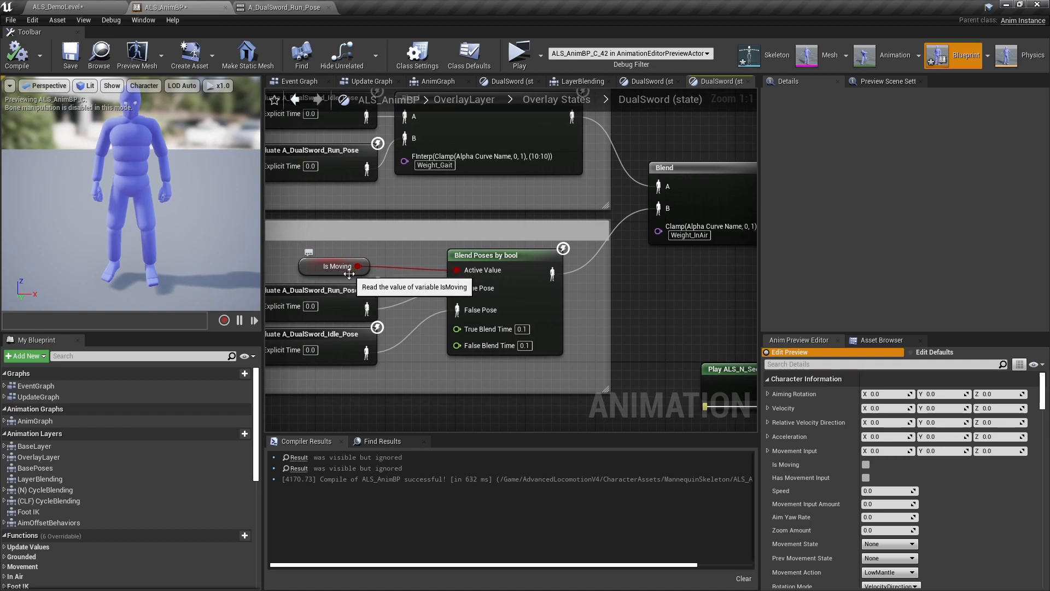
Step: Set both the True Blend Time and False Blend Time of the Blend Poses by bool node to 0.25
{"action": "left_click", "coordinate": [521, 329]}
{"action": "type", "text": "0.25"}
{"action": "key", "text": "Tab"}
{"action": "type", "text": "0.25"}
{"action": "key", "text": "Return"}
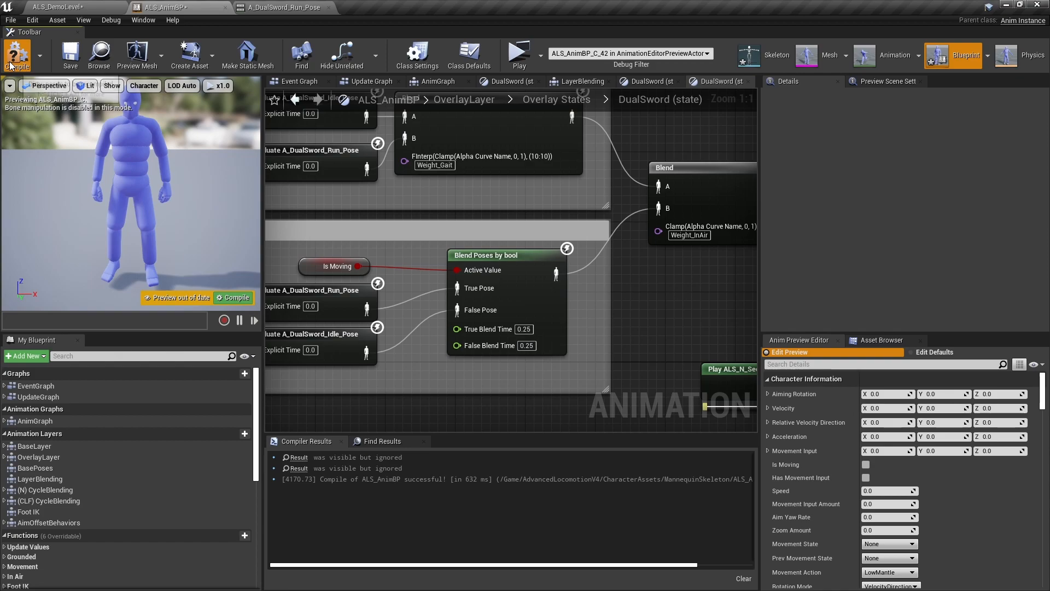
Step: Change the Blend Poses by bool node's transition type to Inertialization
{"action": "left_click", "coordinate": [537, 269]}
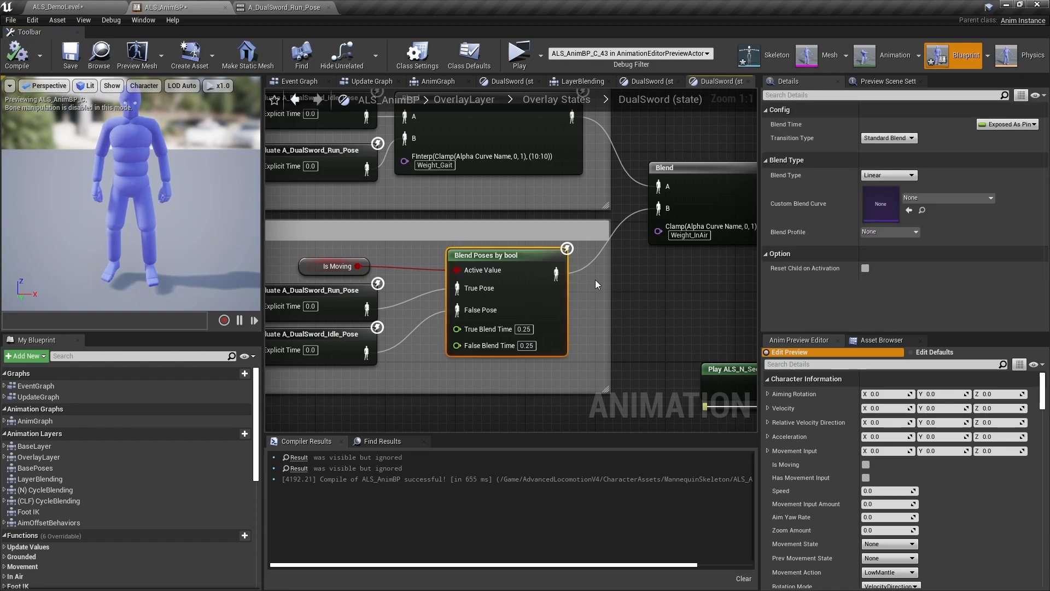
{"action": "left_click", "coordinate": [904, 139]}
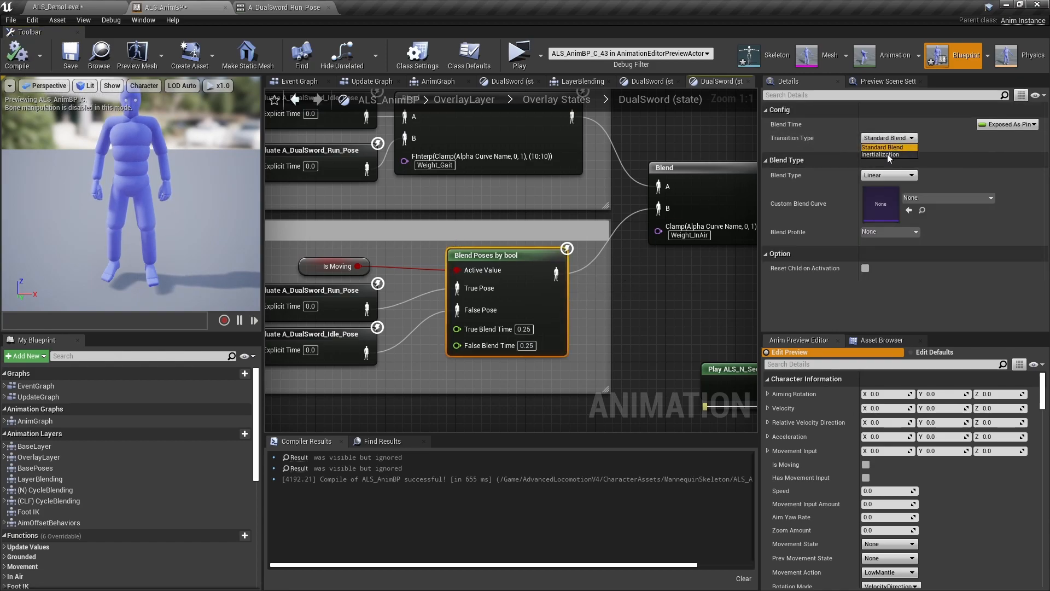
{"action": "left_click", "coordinate": [888, 156]}
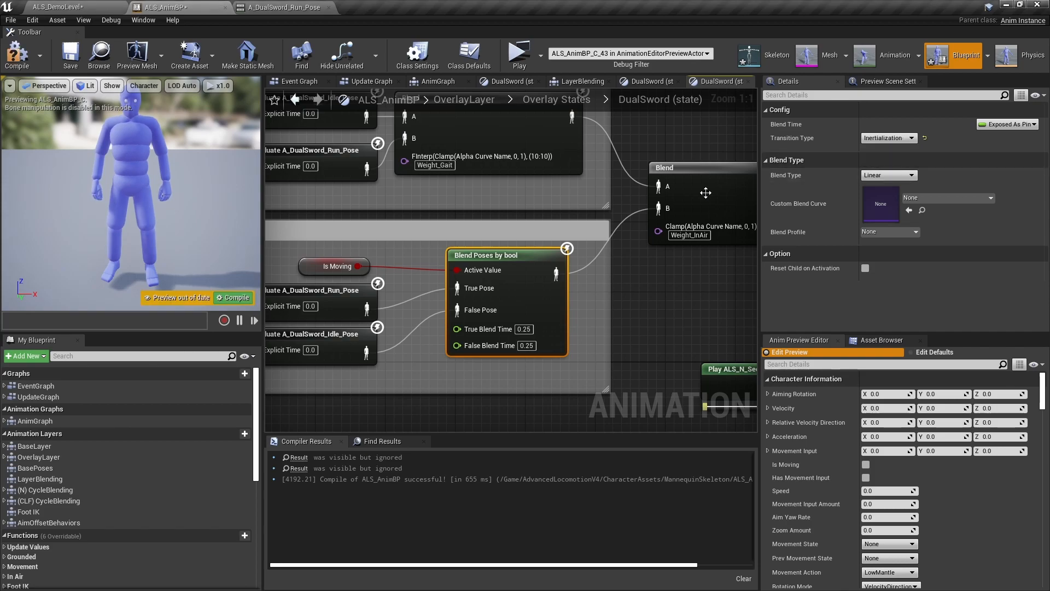
{"action": "left_click", "coordinate": [589, 327]}
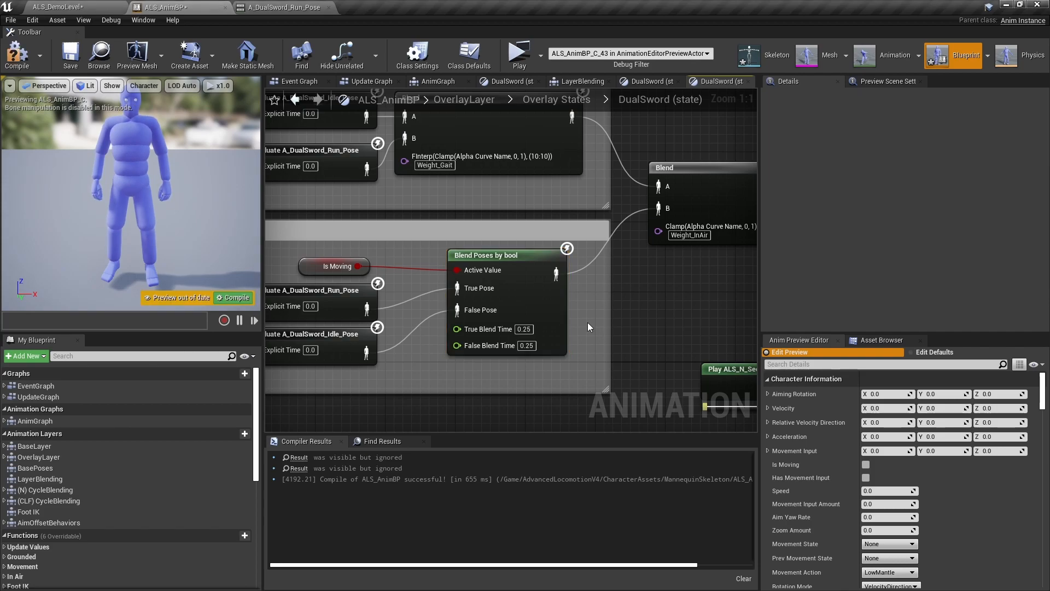
Step: Save the ALS_AnimBP animation blueprint and review the blend nodes in the DualSword state graph
{"action": "left_click", "coordinate": [65, 53]}
{"action": "left_click", "coordinate": [549, 230]}
{"action": "scroll", "coordinate": [610, 250], "scroll_direction": "down", "scroll_amount": 2}
{"action": "left_click", "coordinate": [659, 266]}
{"action": "right_click_drag", "start_coordinate": [658, 266], "coordinate": [612, 292]}
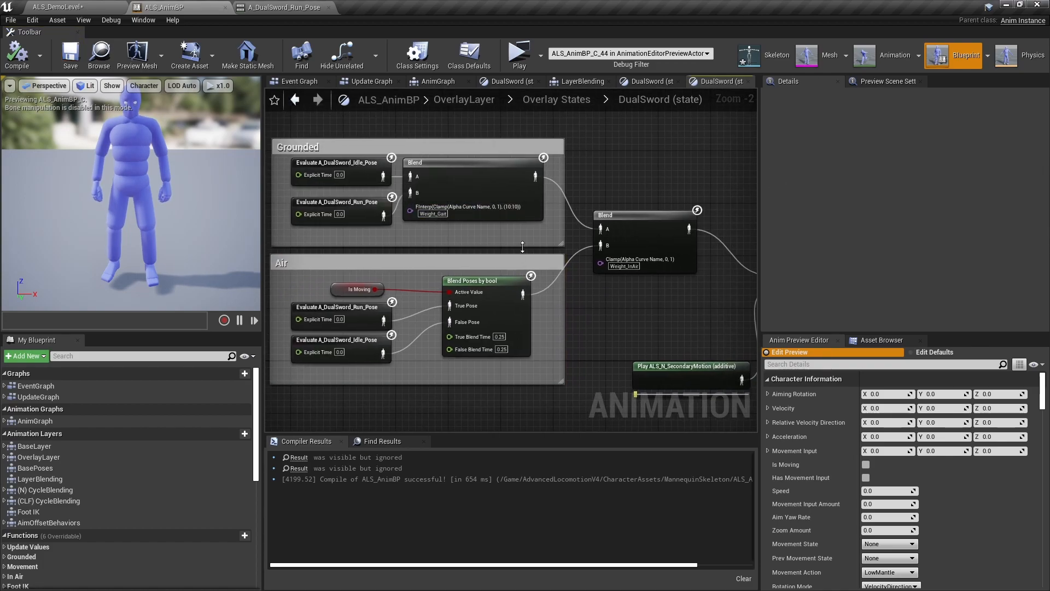
{"action": "right_click_drag", "start_coordinate": [596, 218], "coordinate": [487, 231]}
{"action": "scroll", "coordinate": [486, 233], "scroll_direction": "down", "scroll_amount": 1}
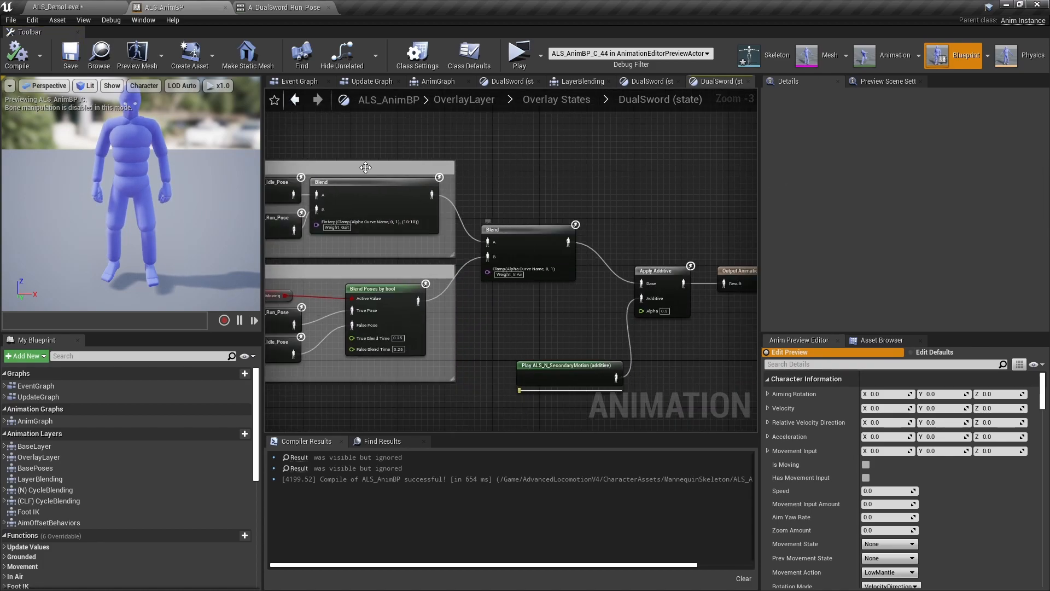
Step: Play the ALS_DemoLevel level and switch the character's overlay state to DualSword while running forward
{"action": "left_click", "coordinate": [78, 5]}
{"action": "left_click", "coordinate": [629, 42]}
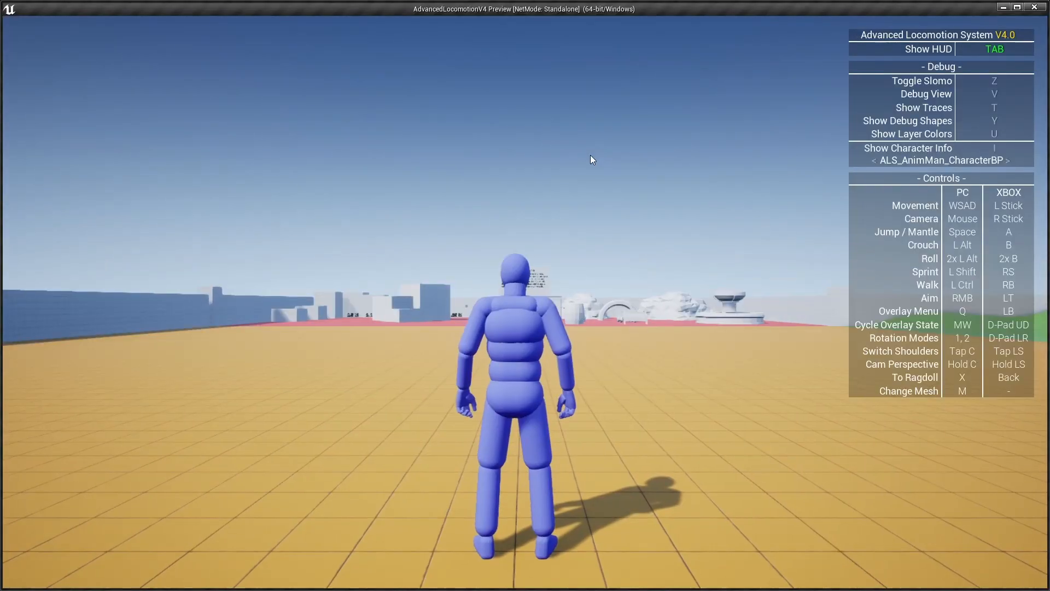
{"action": "left_click", "coordinate": [590, 156]}
{"action": "key", "text": "q"}
{"action": "key", "text": "w"}
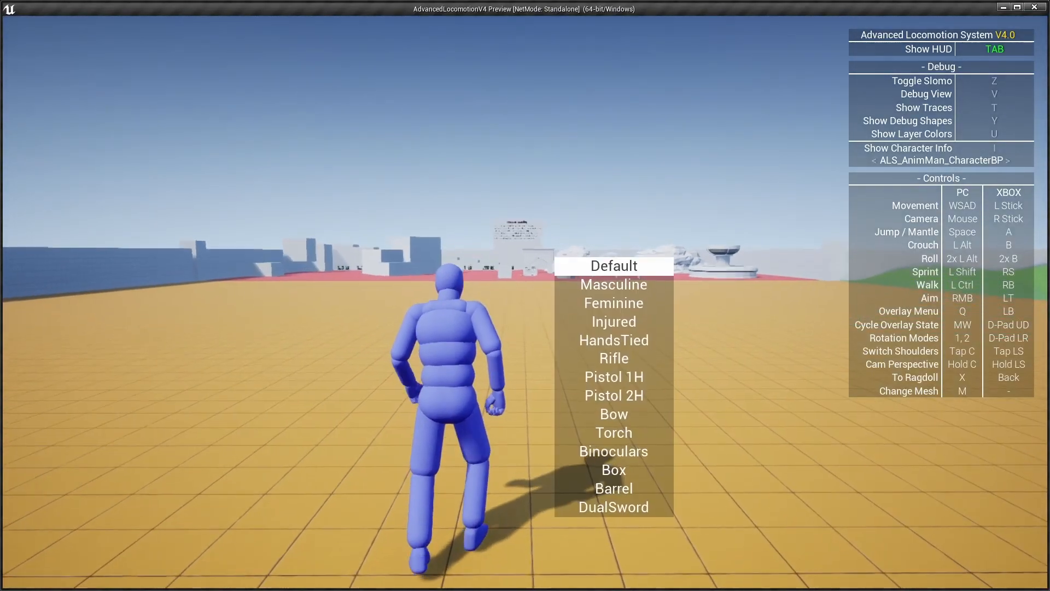
{"action": "scroll", "coordinate": [590, 156], "scroll_direction": "up", "scroll_amount": 1}
Step: Test the DualSword overlay by running and jumping repeatedly, crouching once, and ending the play session
{"action": "key", "text": "space"}
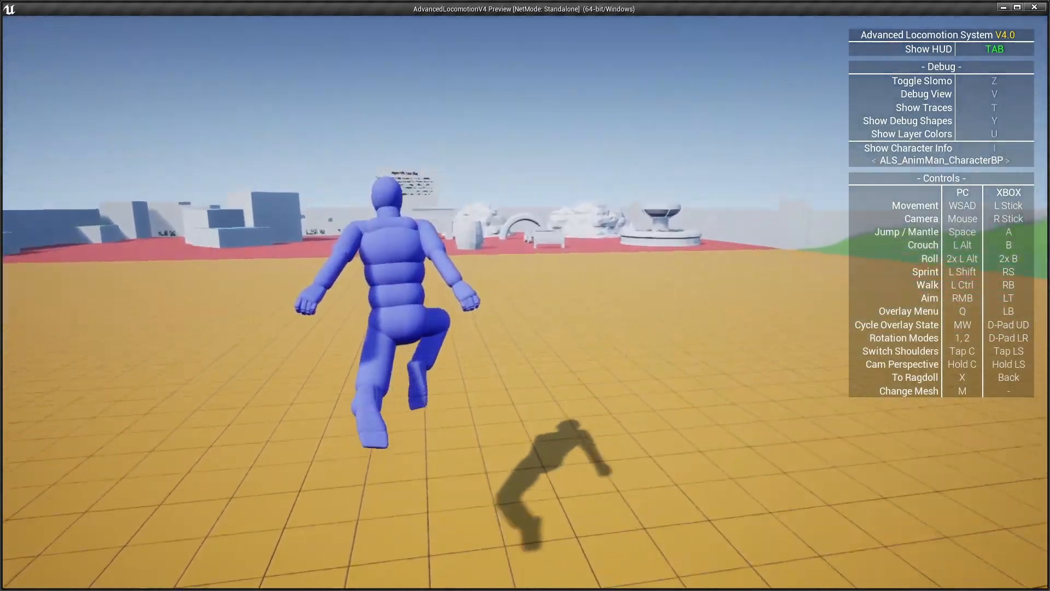
{"action": "key", "text": "space"}
{"action": "key", "text": "space"}
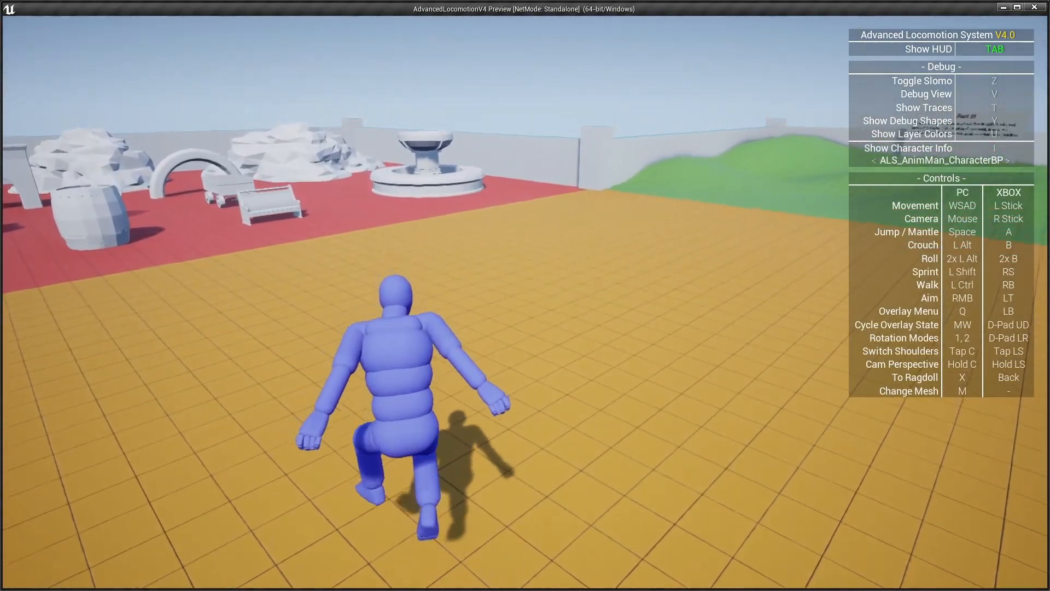
{"action": "key", "text": "space"}
{"action": "key", "text": "w"}
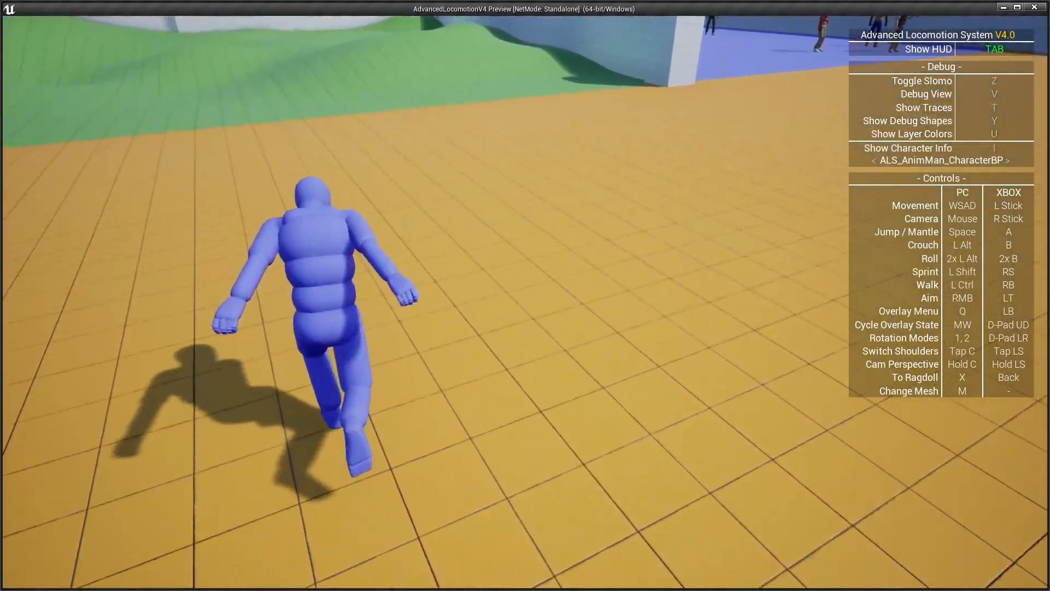
{"action": "key", "text": "space"}
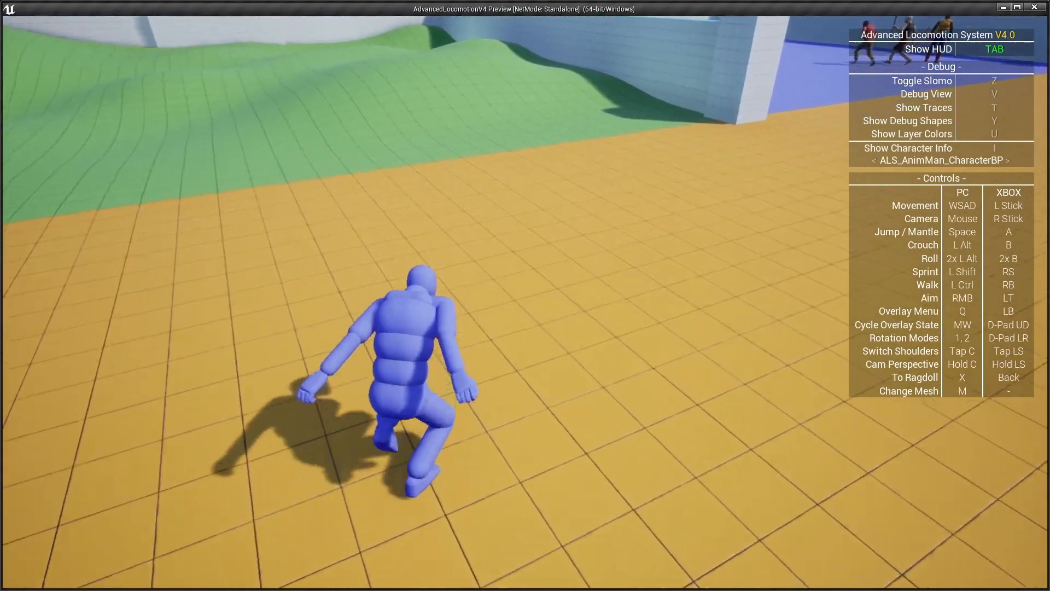
{"action": "key", "text": "space"}
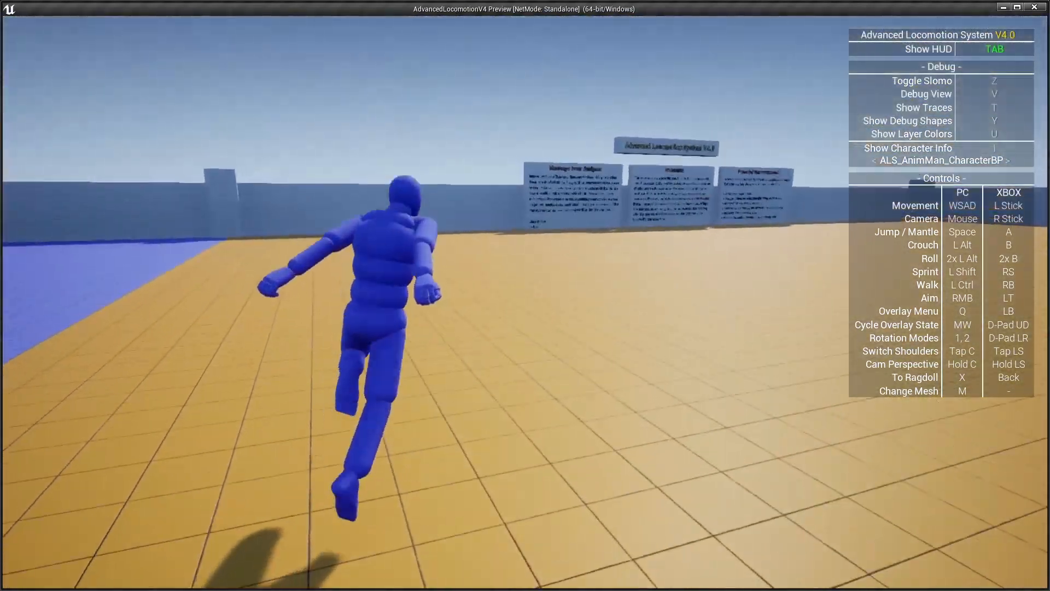
{"action": "key", "text": "space"}
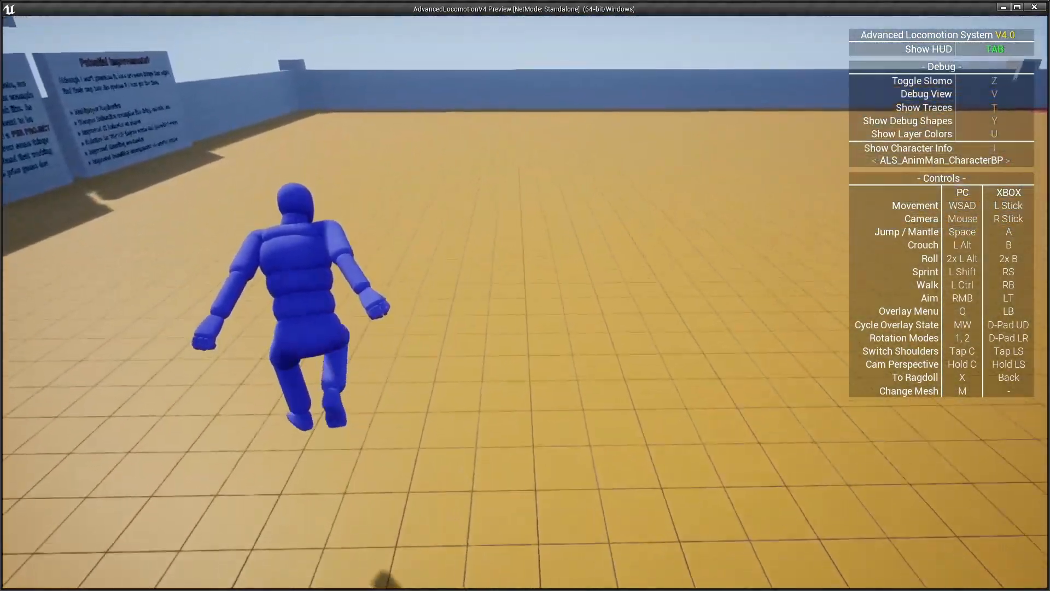
{"action": "key", "text": "space"}
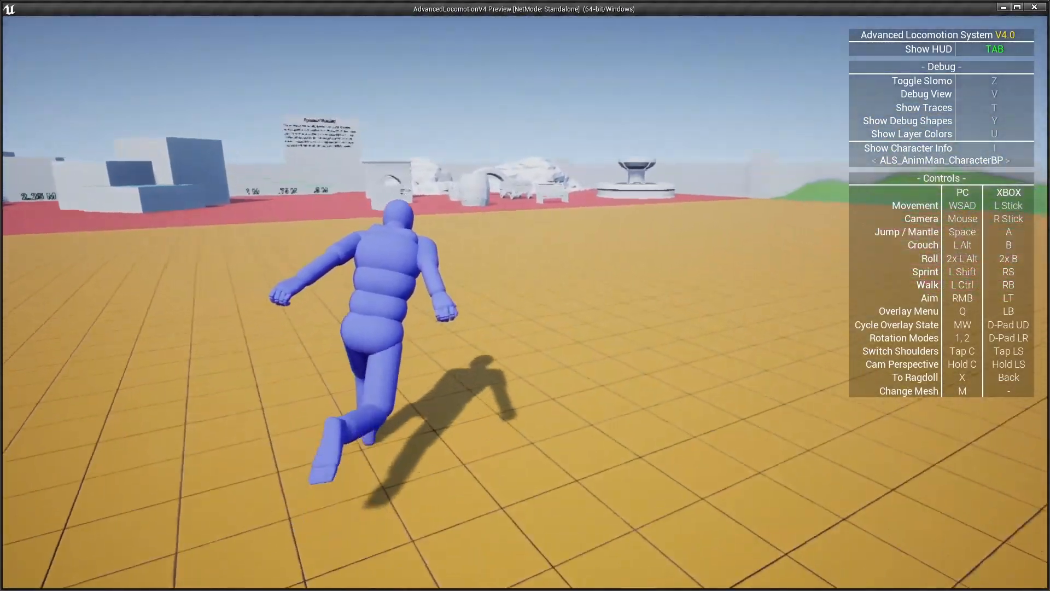
{"action": "key", "text": "space"}
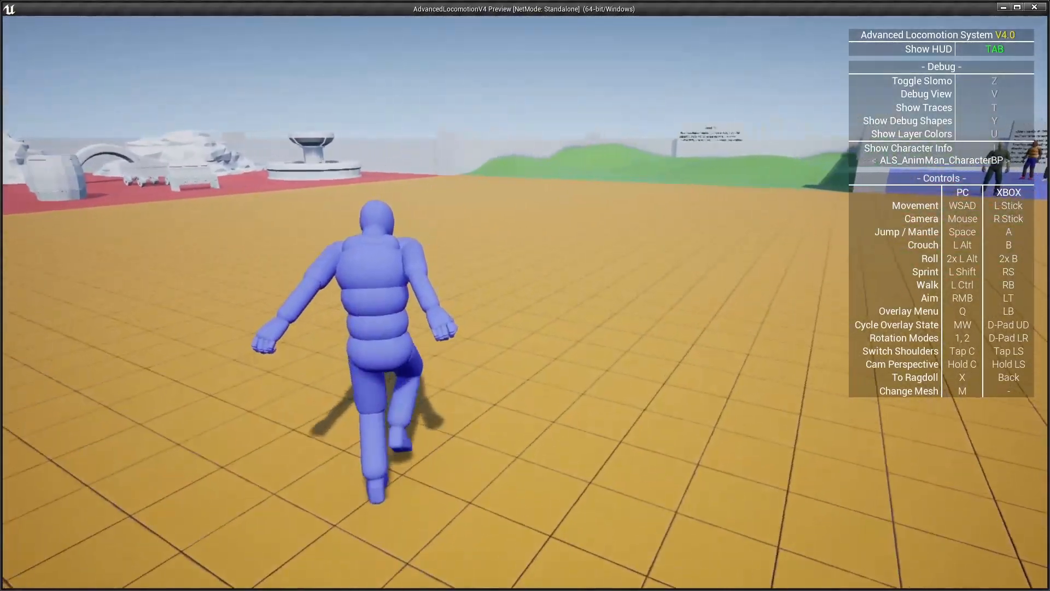
{"action": "key", "text": "alt"}
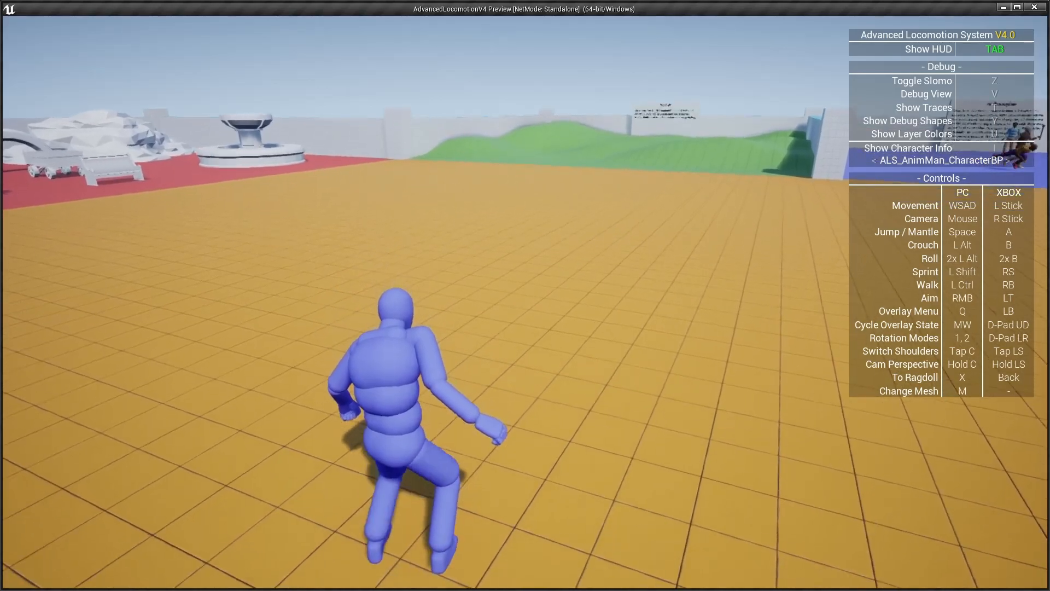
{"action": "key", "text": "Escape"}
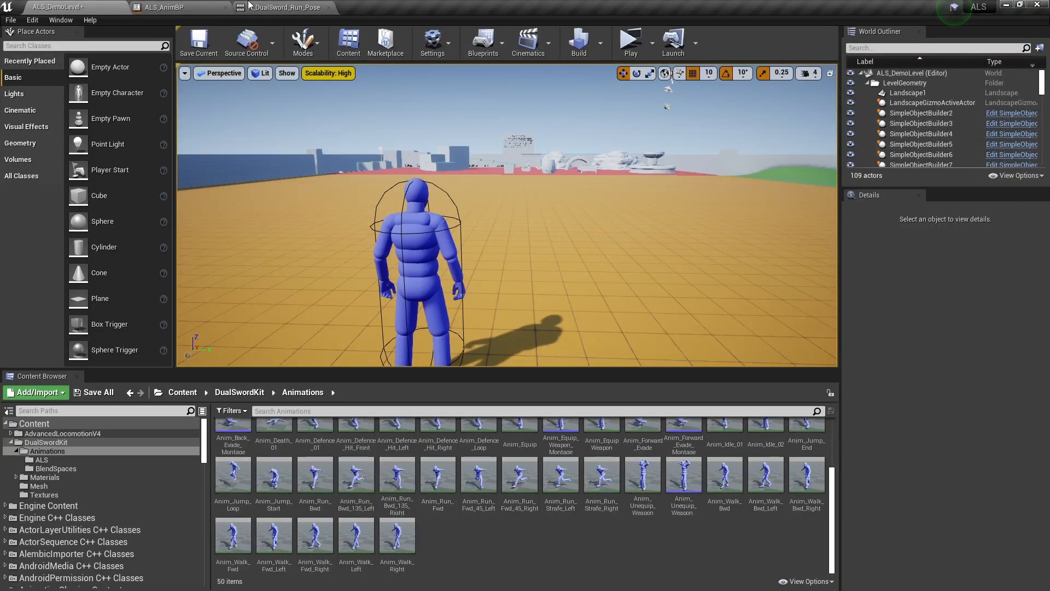
Step: Play the demo level again to check the character's arm motion in repeated jumps, and end the session
{"action": "left_click", "coordinate": [264, 6]}
{"action": "right_click_drag", "start_coordinate": [636, 394], "coordinate": [471, 441]}
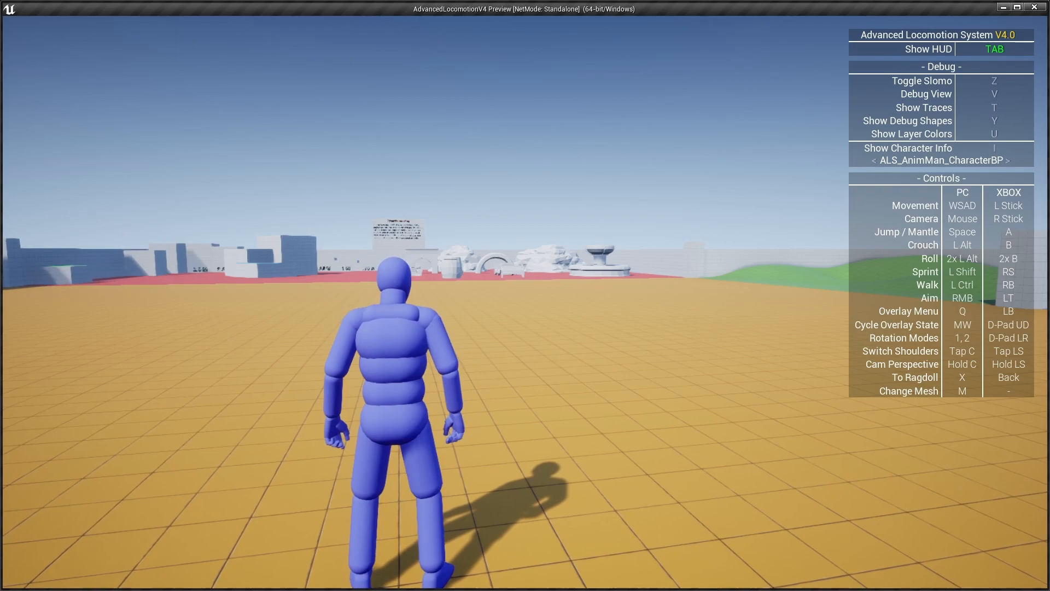
{"action": "key", "text": "space"}
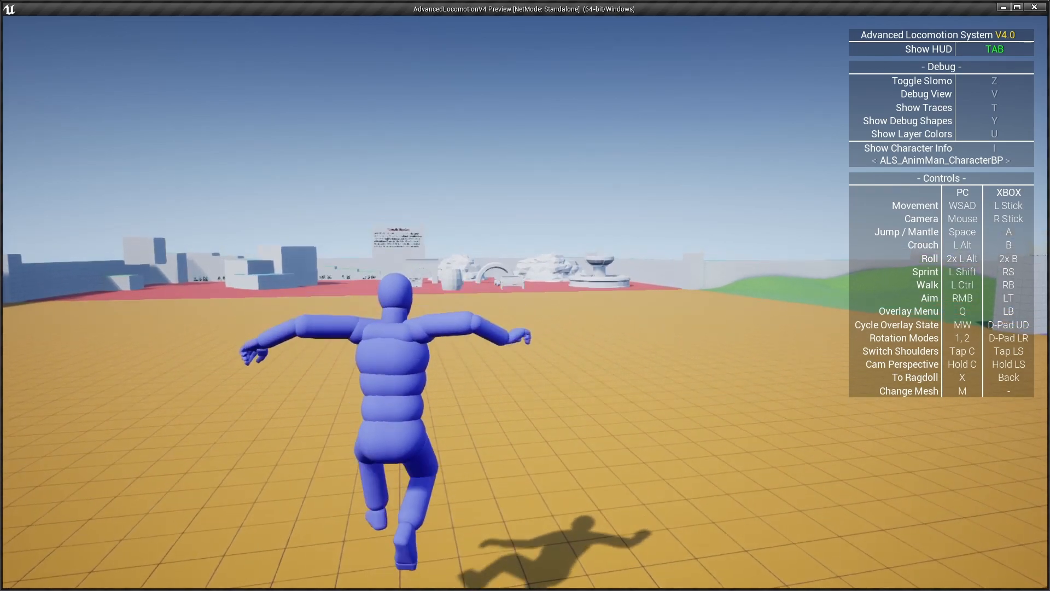
{"action": "key", "text": "space"}
{"action": "key", "text": "space"}
{"action": "key", "text": "space"}
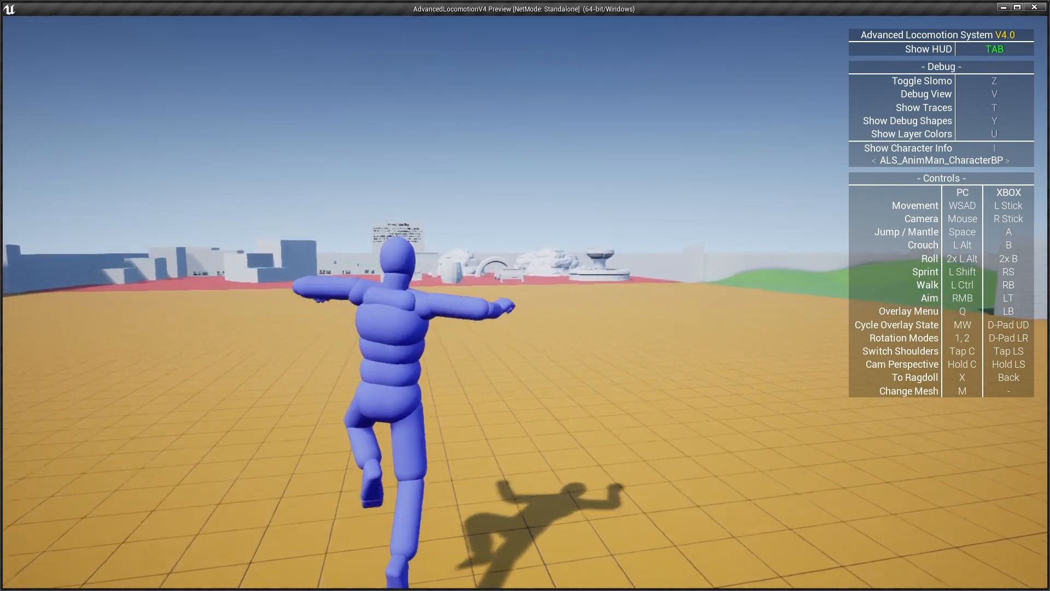
{"action": "key", "text": "Escape"}
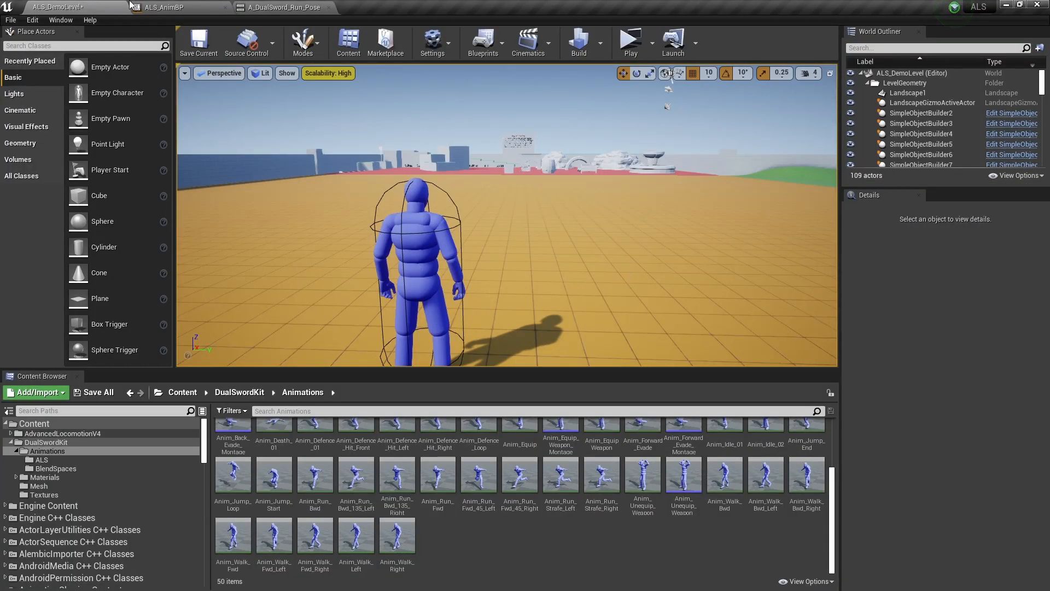
Step: Examine the layering curves, including the additive arm, spine and head curves, in the A_DualSword_Run_Pose animation
{"action": "left_click", "coordinate": [283, 7]}
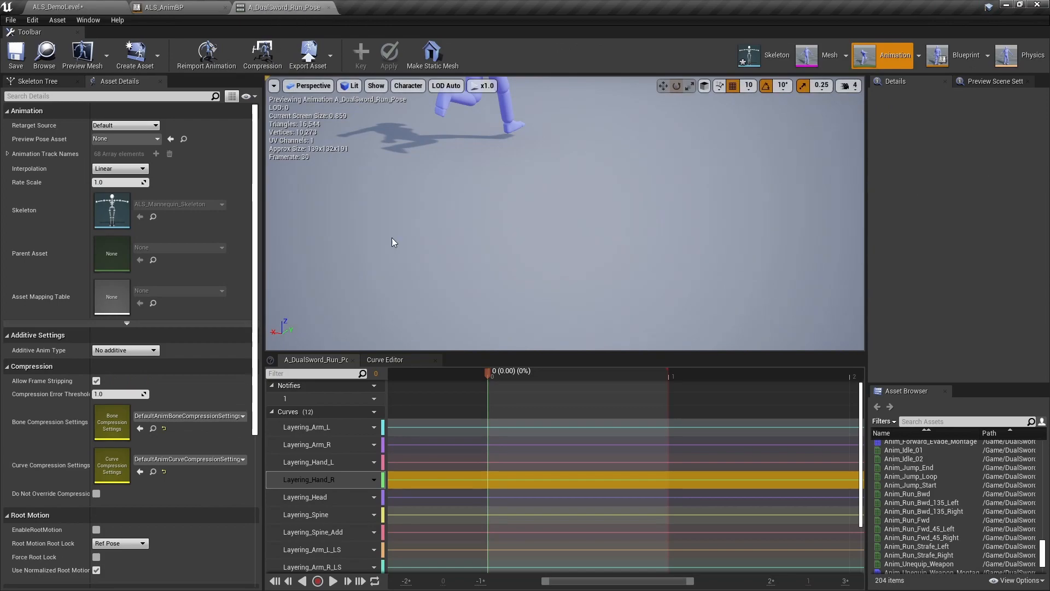
{"action": "scroll", "coordinate": [483, 462], "scroll_direction": "down", "scroll_amount": 3}
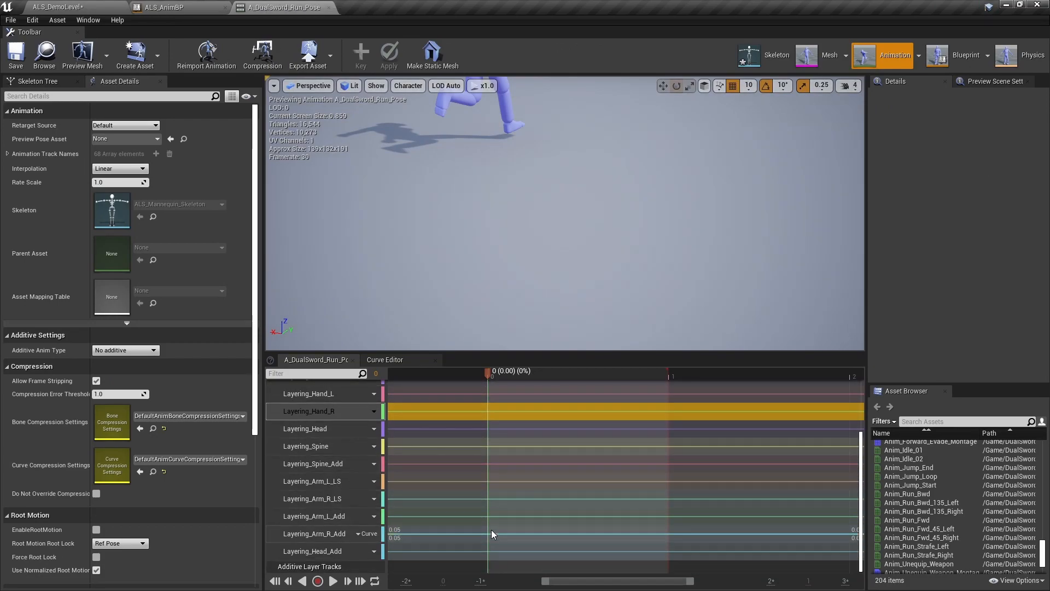
{"action": "scroll", "coordinate": [457, 438], "scroll_direction": "up", "scroll_amount": 2}
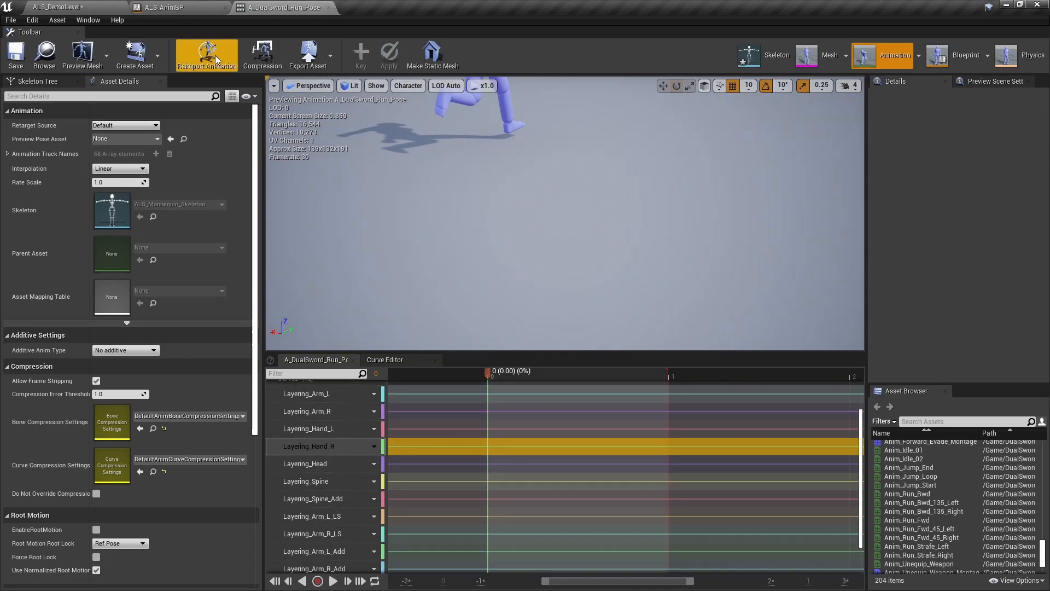
Step: Inspect the A_DualSword_Idle_Pose evaluator nodes in the Grounded and Air groups of ALS_AnimBP's DualSword state
{"action": "left_click", "coordinate": [158, 6]}
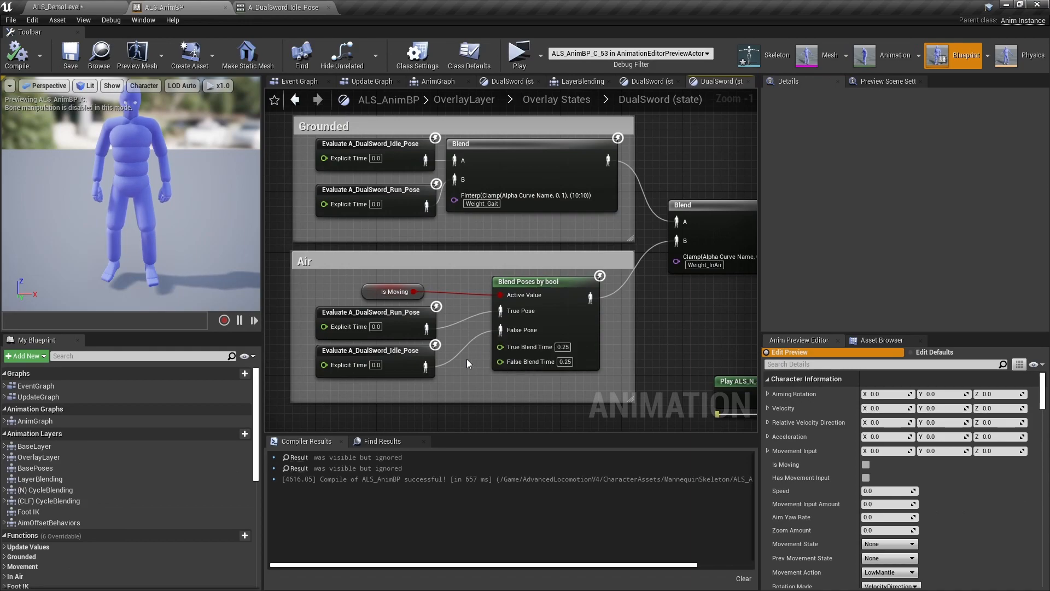
{"action": "left_click", "coordinate": [398, 363]}
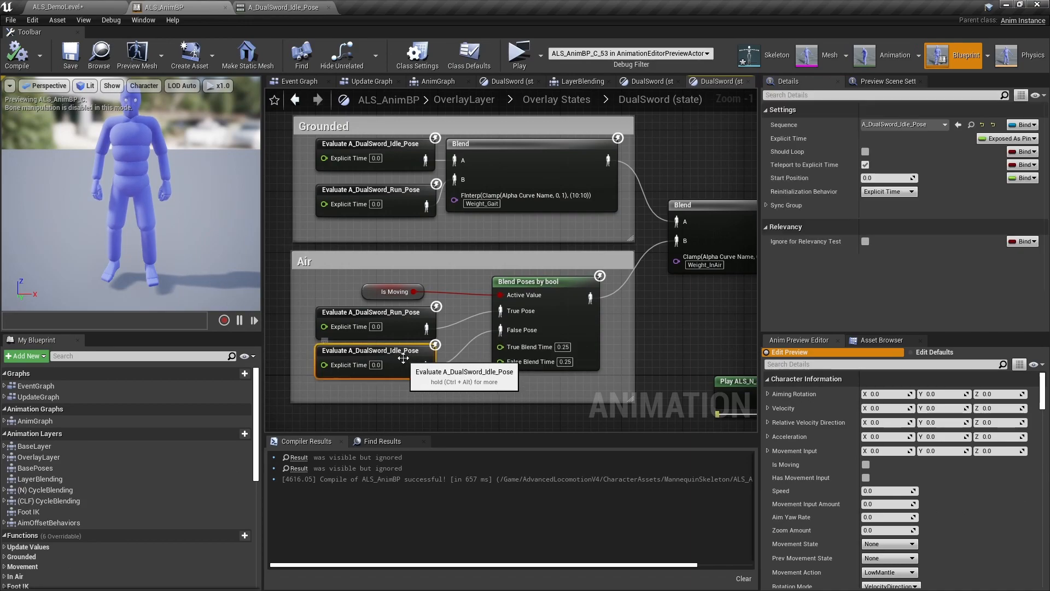
{"action": "mouse_move", "coordinate": [438, 334]}
{"action": "right_mouse_down"}
{"action": "mouse_move", "coordinate": [420, 348]}
{"action": "mouse_move", "coordinate": [458, 327]}
{"action": "mouse_move", "coordinate": [413, 327]}
{"action": "mouse_move", "coordinate": [454, 333]}
{"action": "right_mouse_up"}
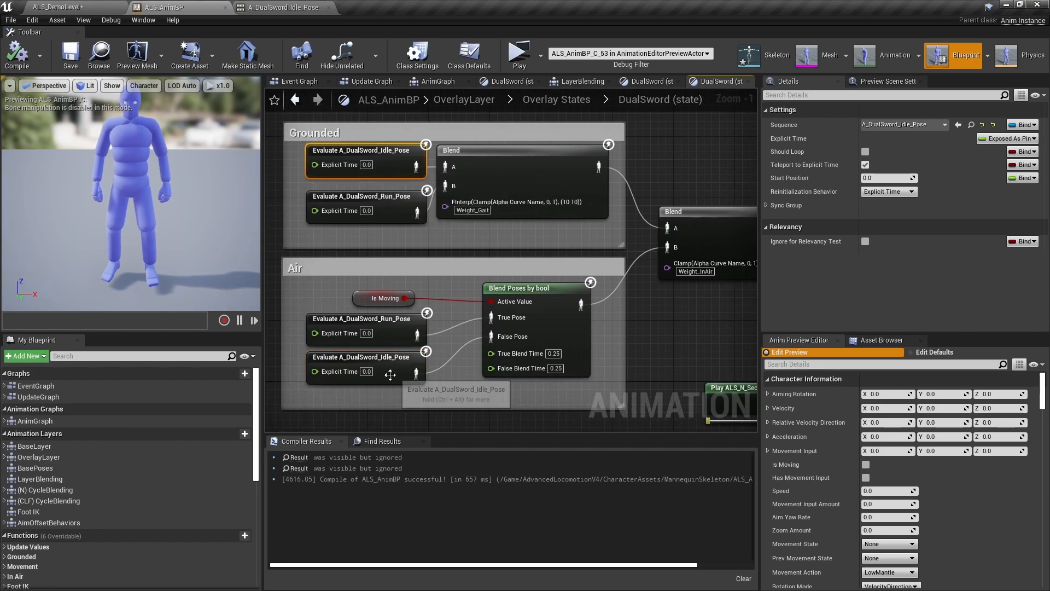
{"action": "left_click", "coordinate": [393, 165], "text": "ctrl"}
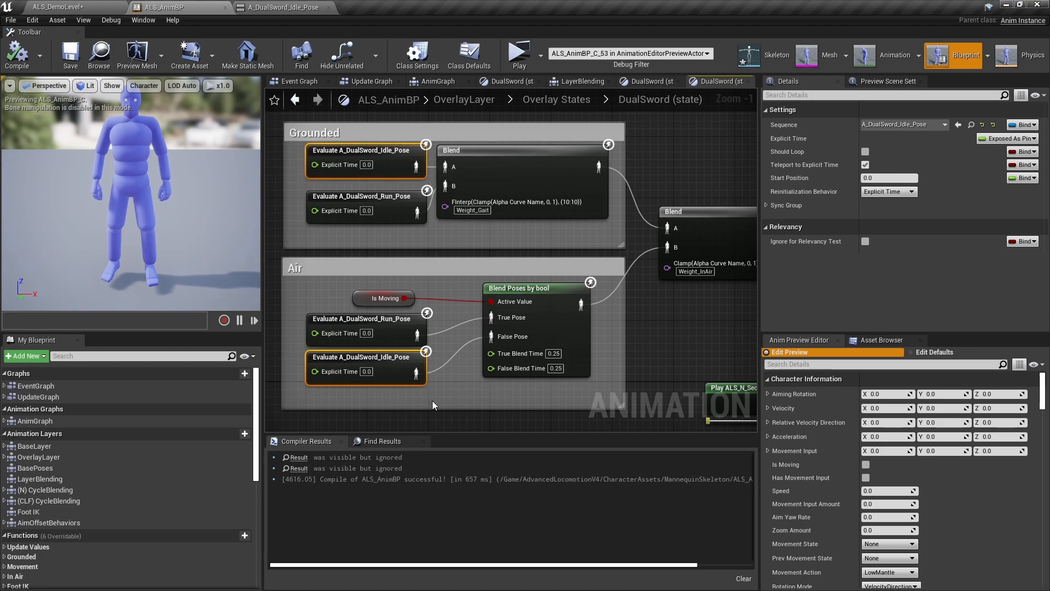
{"action": "left_click", "coordinate": [451, 384]}
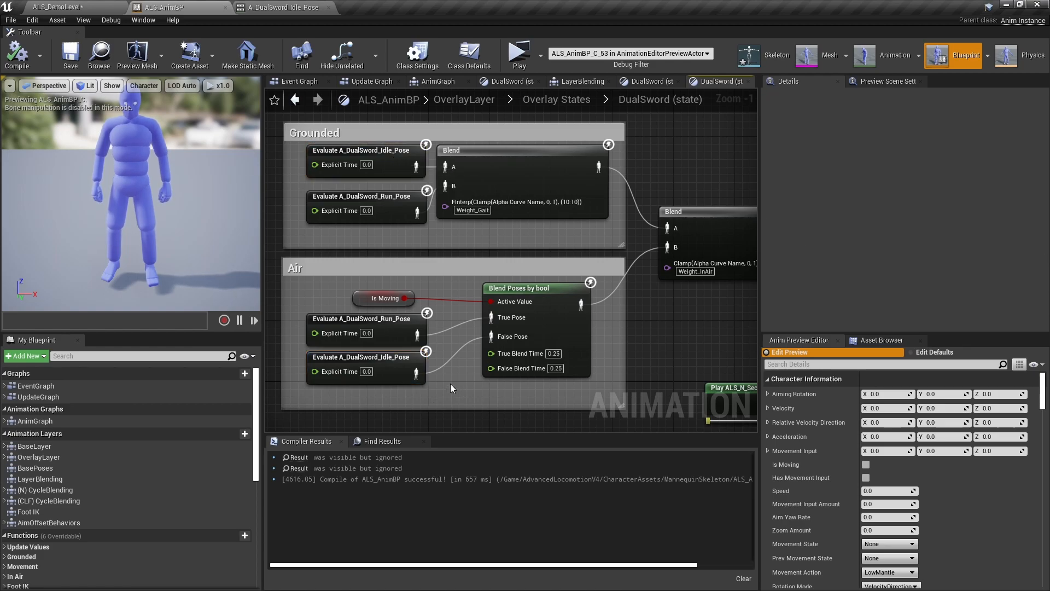
{"action": "left_click", "coordinate": [407, 354]}
{"action": "left_click", "coordinate": [369, 173], "text": "ctrl"}
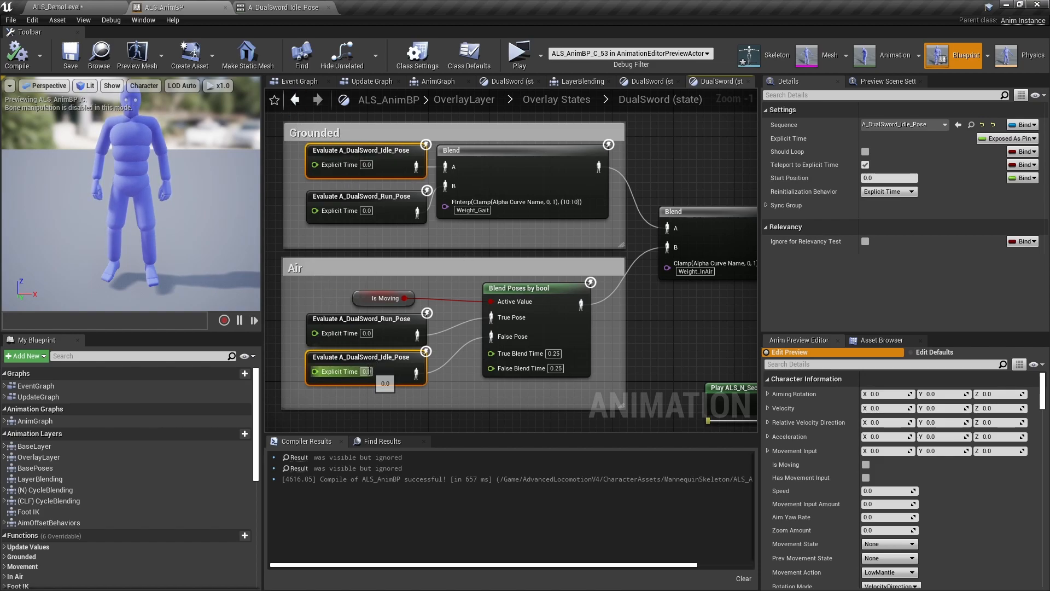
{"action": "left_click", "coordinate": [375, 400]}
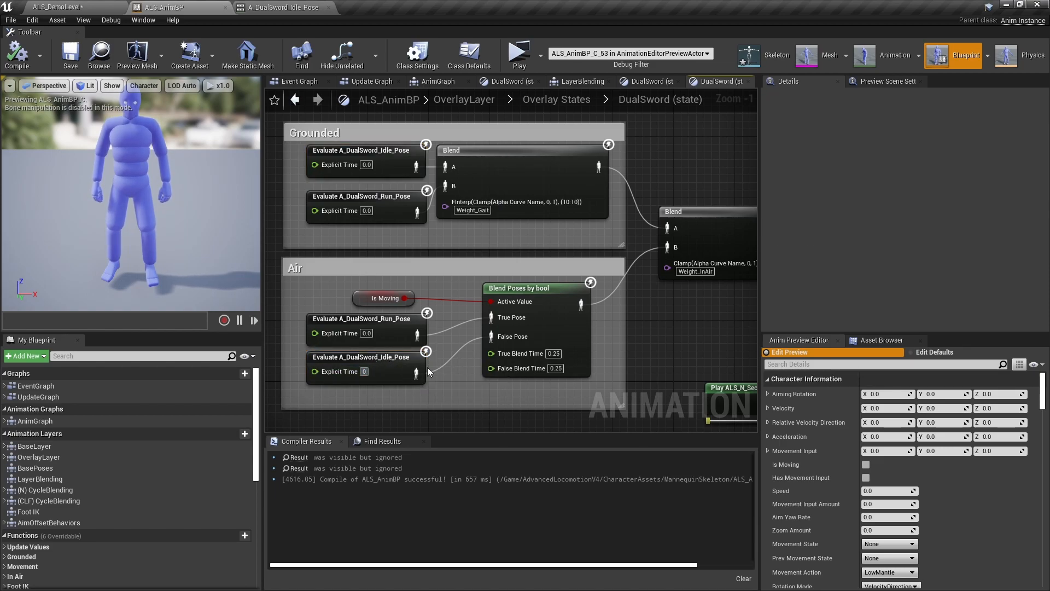
Step: Open the A_DualSword_Idle_Pose animation from its Air evaluator node and examine its layering curves
{"action": "double_click", "coordinate": [407, 356]}
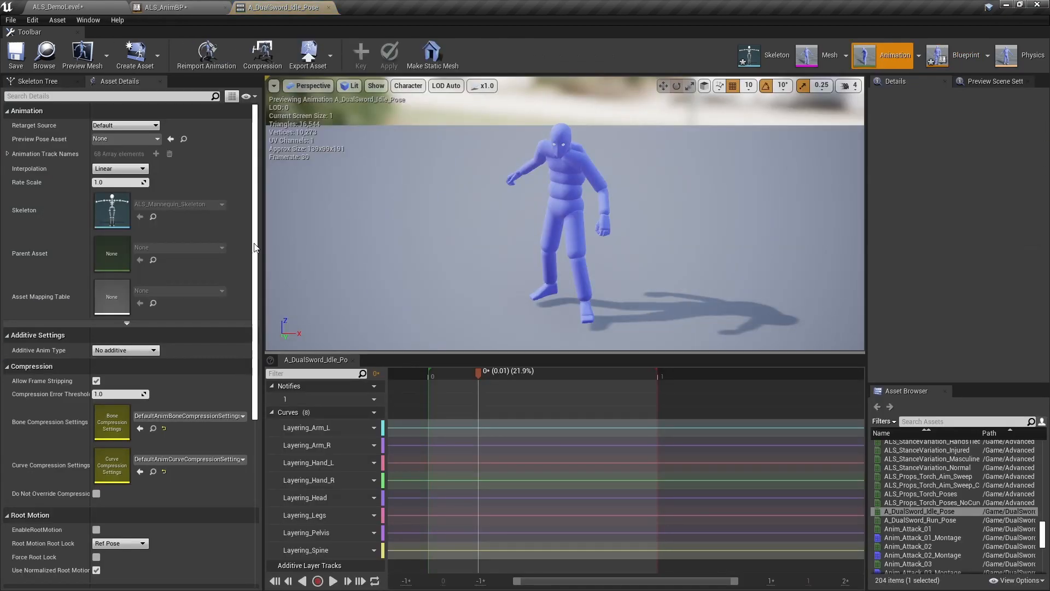
{"action": "scroll", "coordinate": [559, 417], "scroll_direction": "down", "scroll_amount": 3}
{"action": "right_click_drag", "start_coordinate": [565, 425], "coordinate": [516, 398]}
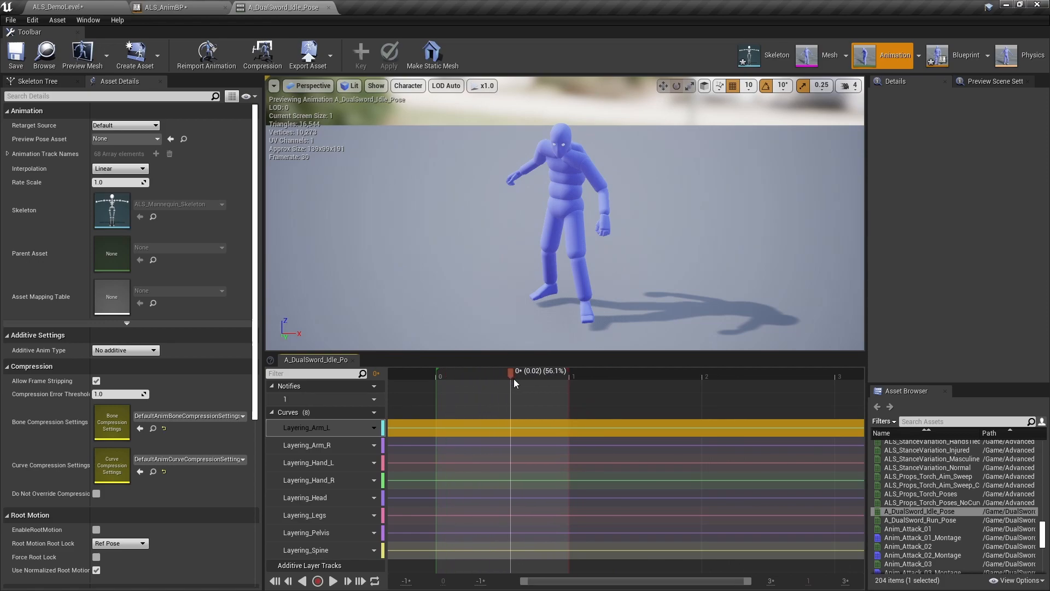
{"action": "left_click_drag", "start_coordinate": [573, 380], "coordinate": [504, 380]}
{"action": "right_click_drag", "start_coordinate": [503, 379], "coordinate": [497, 419]}
{"action": "scroll", "coordinate": [534, 454], "scroll_direction": "down", "scroll_amount": 1}
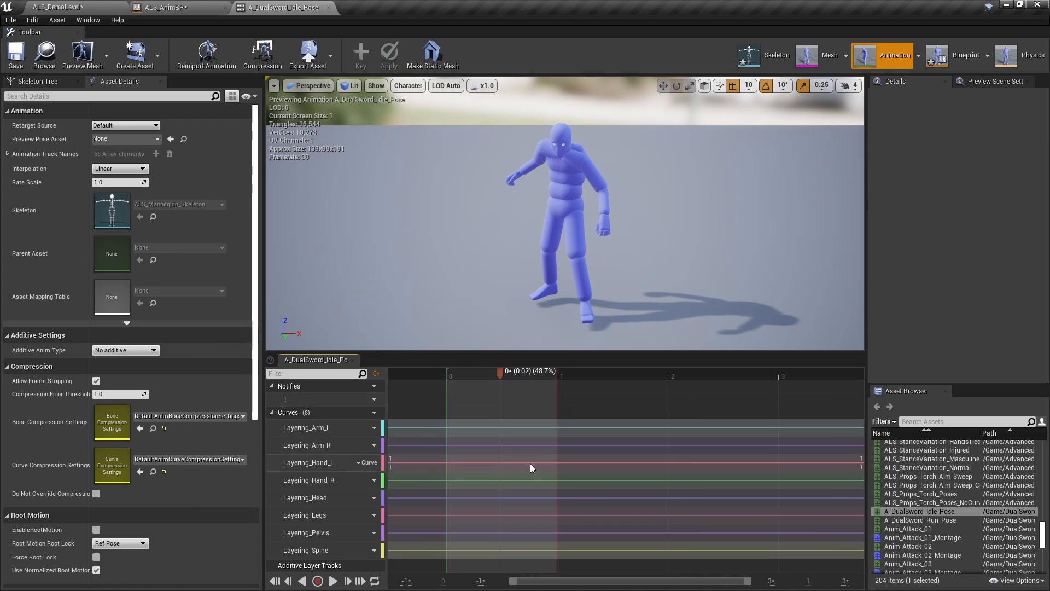
{"action": "scroll", "coordinate": [514, 539], "scroll_direction": "up", "scroll_amount": 2}
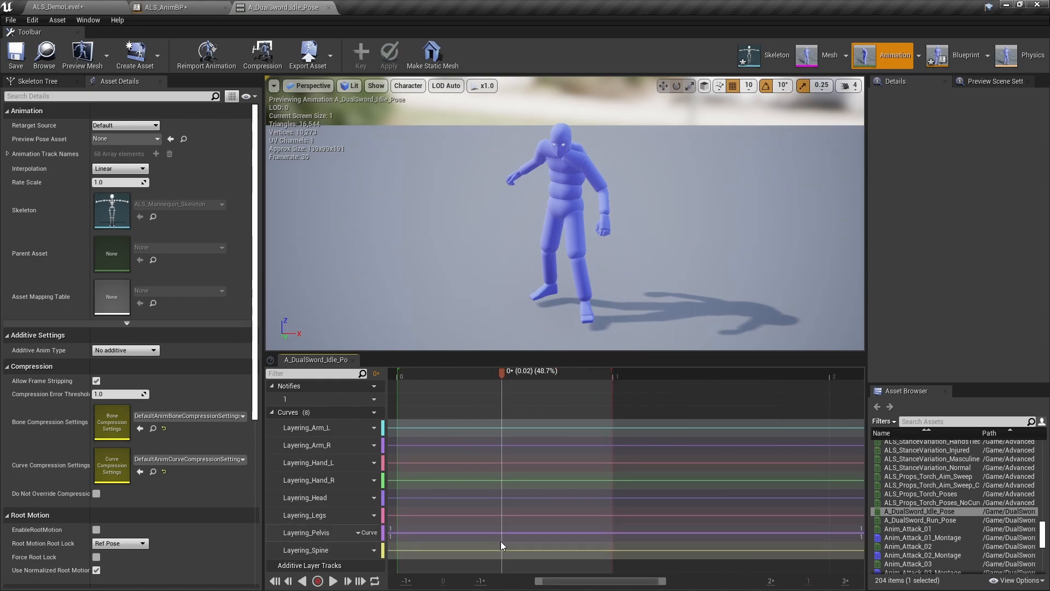
Step: Add the existing Layering_Arm_L_Add and Layering_Arm_R_Add curves to the A_DualSword_Idle_Pose animation
{"action": "left_click", "coordinate": [365, 412]}
{"action": "mouse_move", "coordinate": [385, 432]}
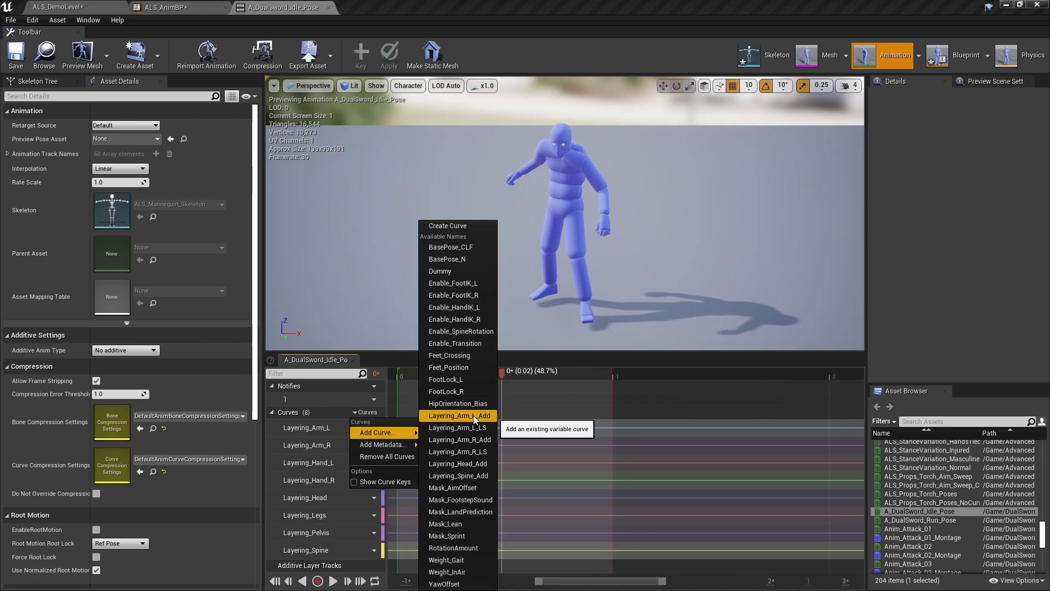
{"action": "left_click", "coordinate": [474, 416]}
{"action": "left_click", "coordinate": [365, 412]}
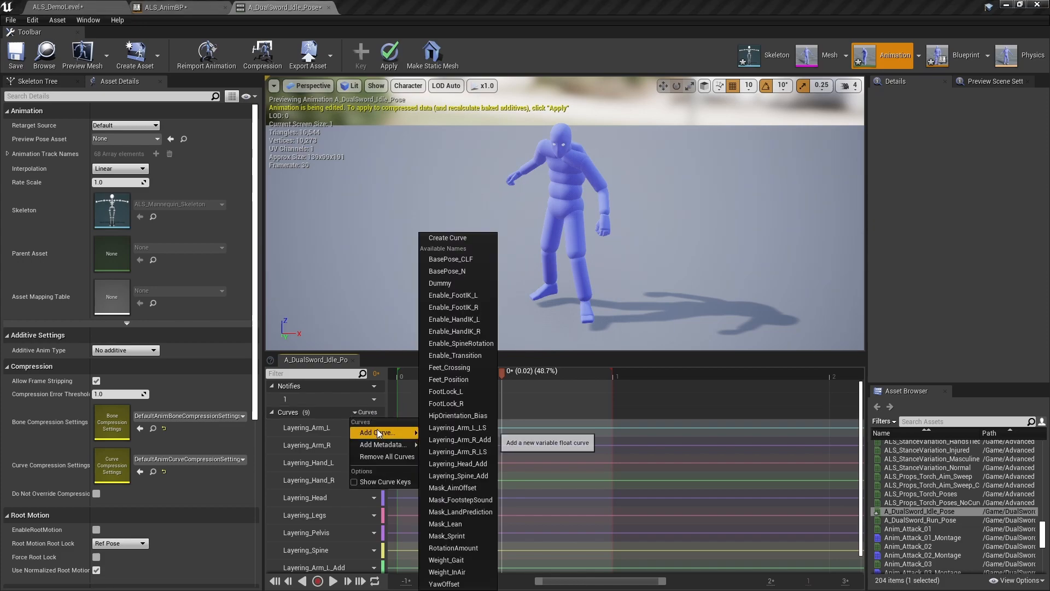
{"action": "left_click", "coordinate": [470, 441]}
Step: Open the Layering_Arm_L_Add curve for editing and, with time snapping off, add keys at 0 and 0.015 seconds
{"action": "right_click", "coordinate": [506, 537]}
{"action": "left_click", "coordinate": [534, 552]}
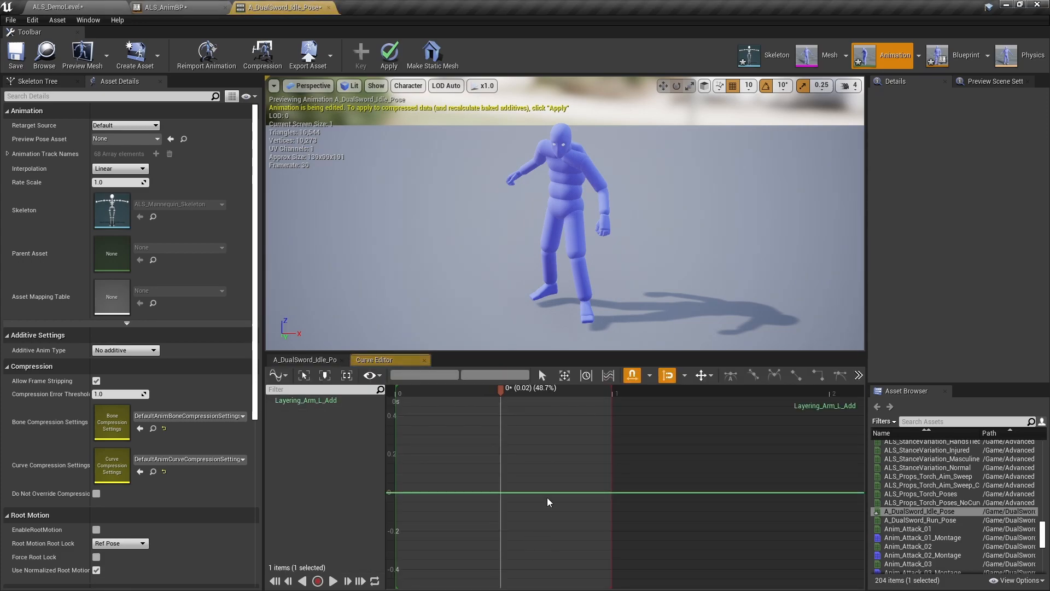
{"action": "left_click", "coordinate": [432, 377]}
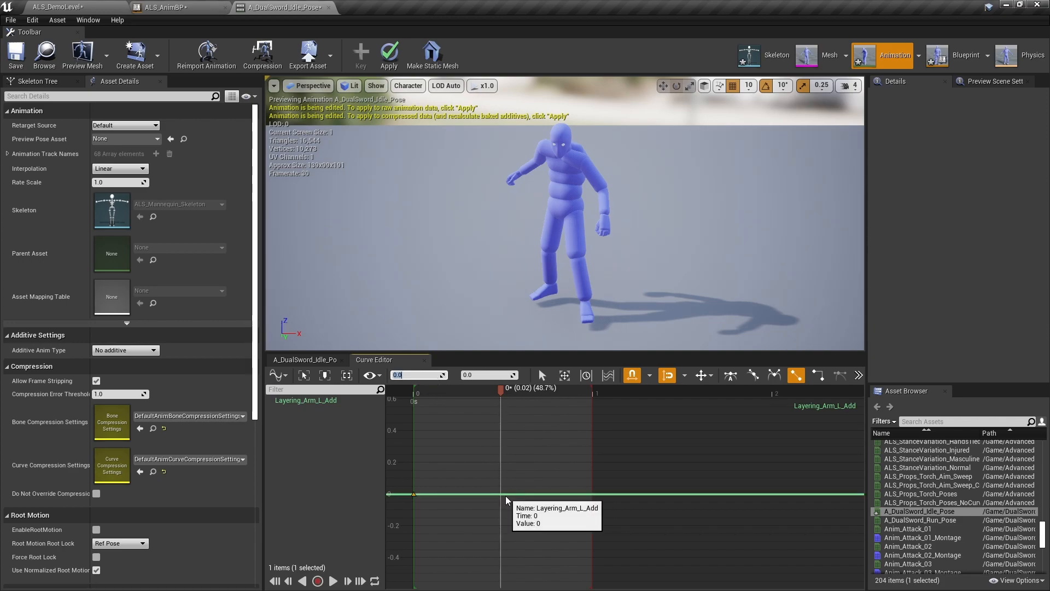
{"action": "left_click", "coordinate": [632, 376]}
{"action": "middle_click", "coordinate": [496, 494]}
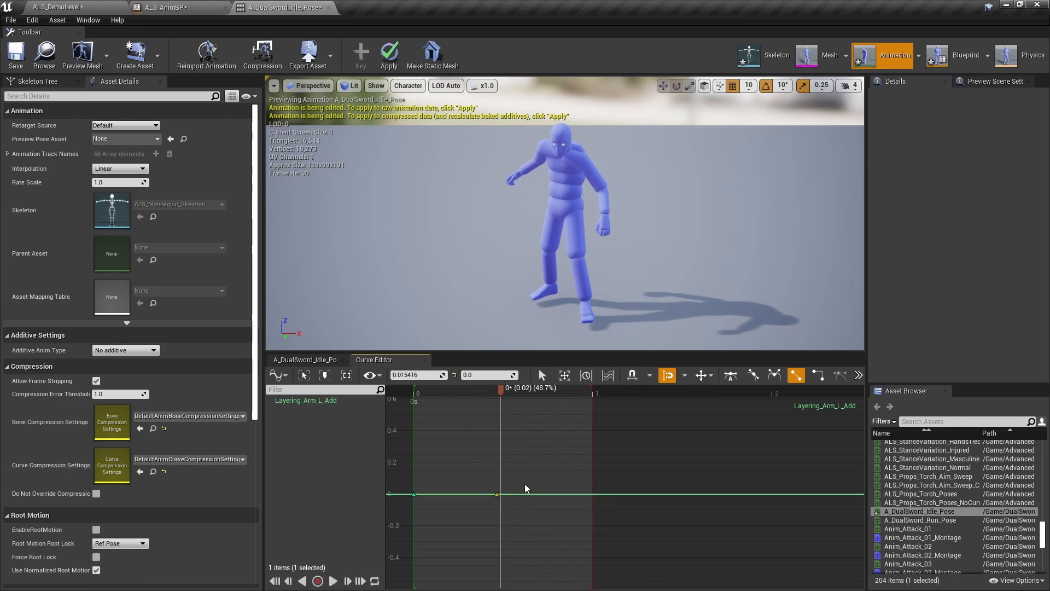
{"action": "left_click", "coordinate": [418, 376]}
{"action": "type", "text": "0.015"}
{"action": "key", "text": "Return"}
{"action": "right_click_drag", "start_coordinate": [533, 431], "coordinate": [521, 460]}
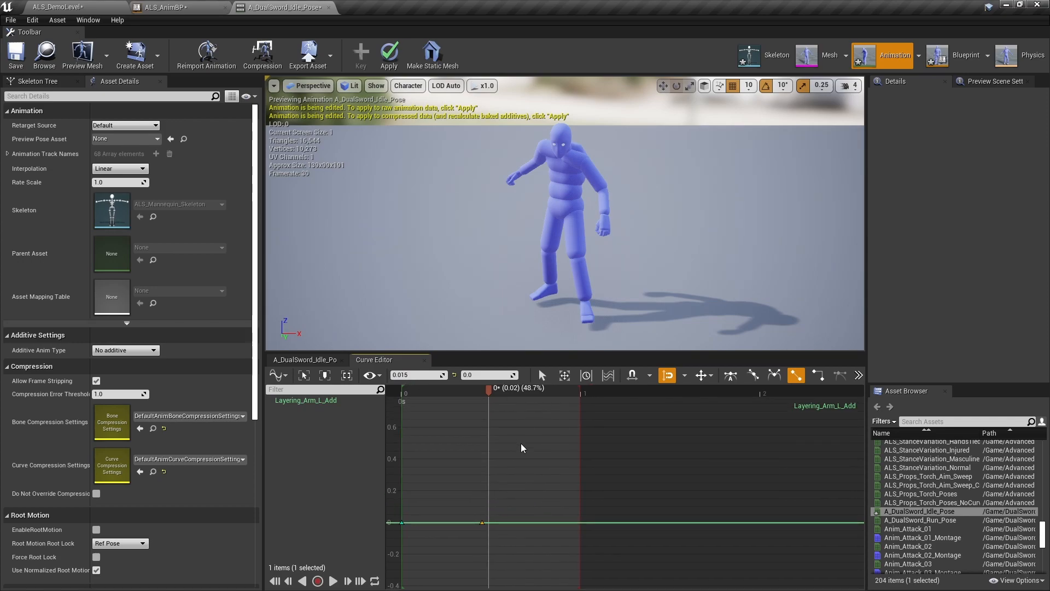
{"action": "scroll", "coordinate": [511, 455], "scroll_direction": "down", "scroll_amount": 1}
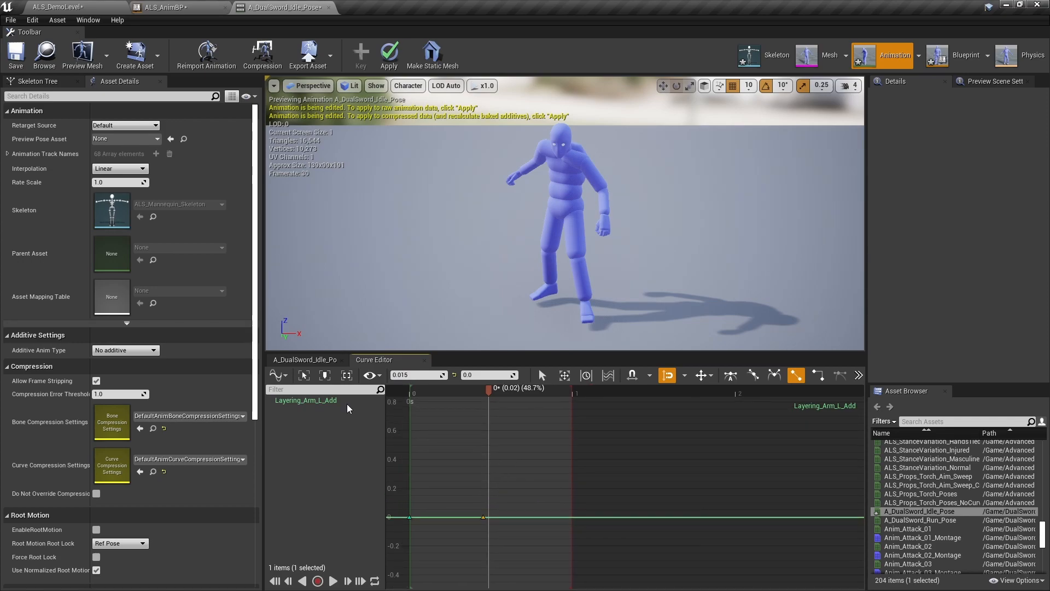
Step: Set the value of the Layering_Arm_L_Add key at 0.015 seconds to 1
{"action": "right_click_drag", "start_coordinate": [508, 496], "coordinate": [531, 490]}
{"action": "left_click_drag", "start_coordinate": [531, 490], "coordinate": [504, 516]}
{"action": "left_click_drag", "start_coordinate": [537, 480], "coordinate": [430, 529]}
{"action": "scroll", "coordinate": [428, 493], "scroll_direction": "up", "scroll_amount": 2}
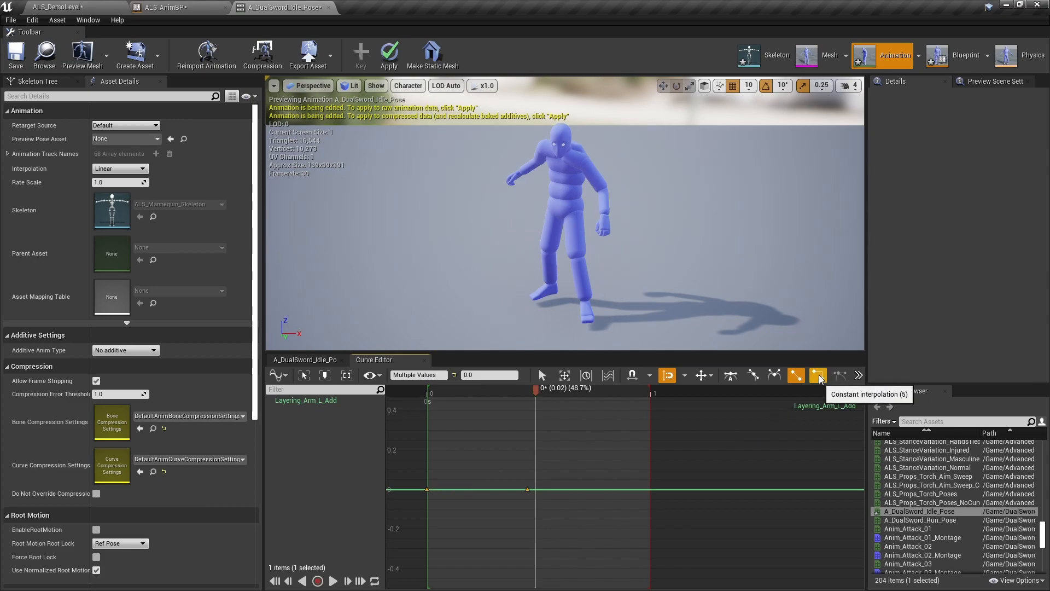
{"action": "left_click", "coordinate": [527, 489]}
{"action": "left_click", "coordinate": [493, 378]}
{"action": "type", "text": "1"}
{"action": "key", "text": "Return"}
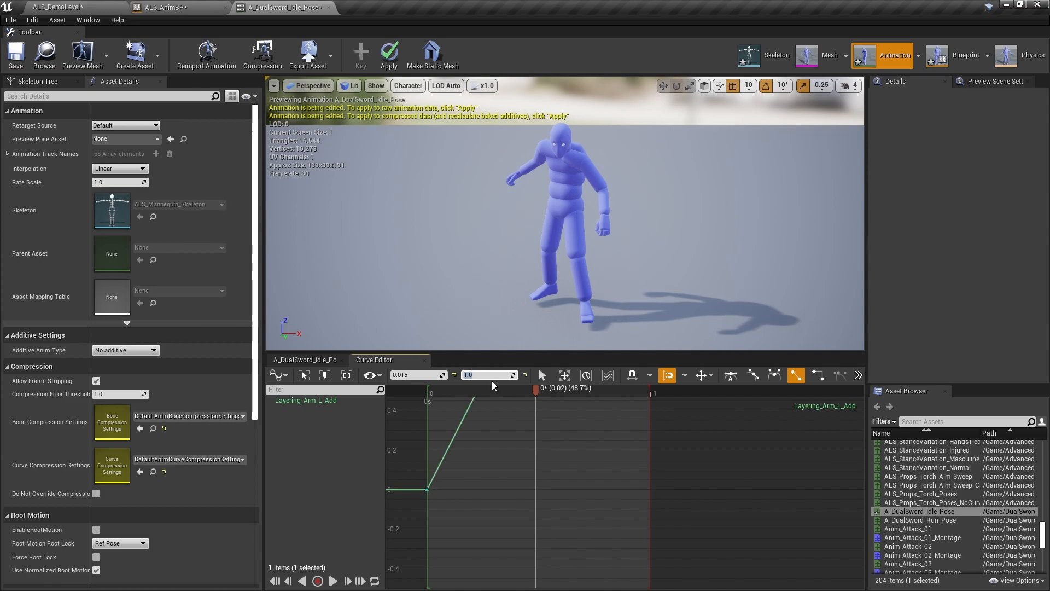
{"action": "key", "text": "f"}
Step: Switch both Layering_Arm_L_Add keys to constant interpolation
{"action": "left_click_drag", "start_coordinate": [554, 403], "coordinate": [428, 529]}
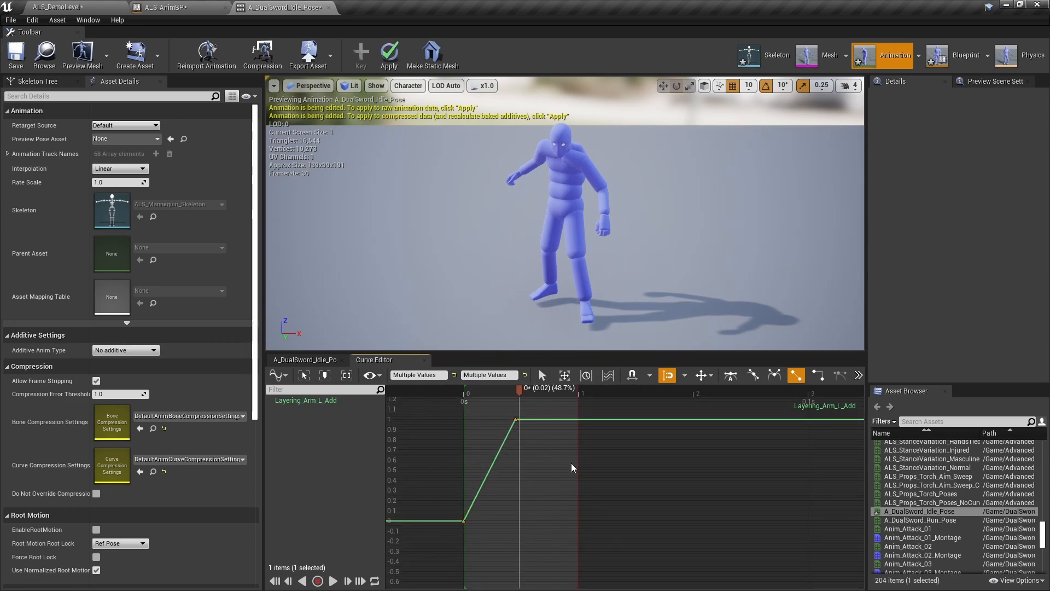
{"action": "key", "text": "5"}
{"action": "scroll", "coordinate": [553, 449], "scroll_direction": "up", "scroll_amount": 1}
{"action": "left_click", "coordinate": [548, 432]}
{"action": "mouse_move", "coordinate": [545, 425]}
{"action": "right_mouse_down"}
{"action": "mouse_move", "coordinate": [517, 430]}
{"action": "mouse_move", "coordinate": [535, 427]}
{"action": "right_mouse_up"}
{"action": "scroll", "coordinate": [534, 427], "scroll_direction": "up", "scroll_amount": 1}
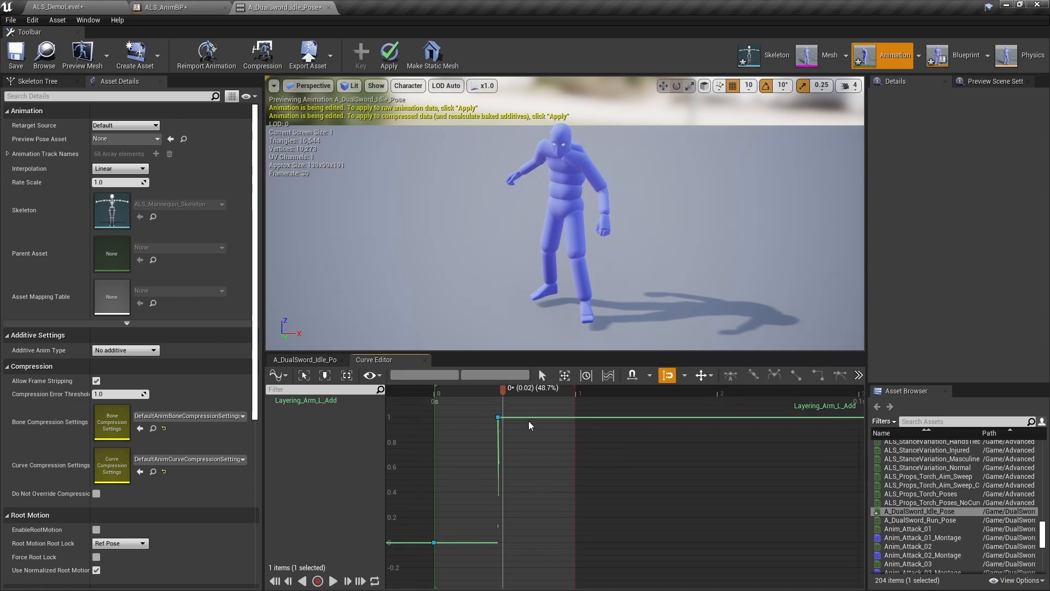
Step: Check both keys of the stepped Layering_Arm_L_Add curve while scrubbing the playhead between the start and the second key
{"action": "left_click_drag", "start_coordinate": [515, 401], "coordinate": [471, 429]}
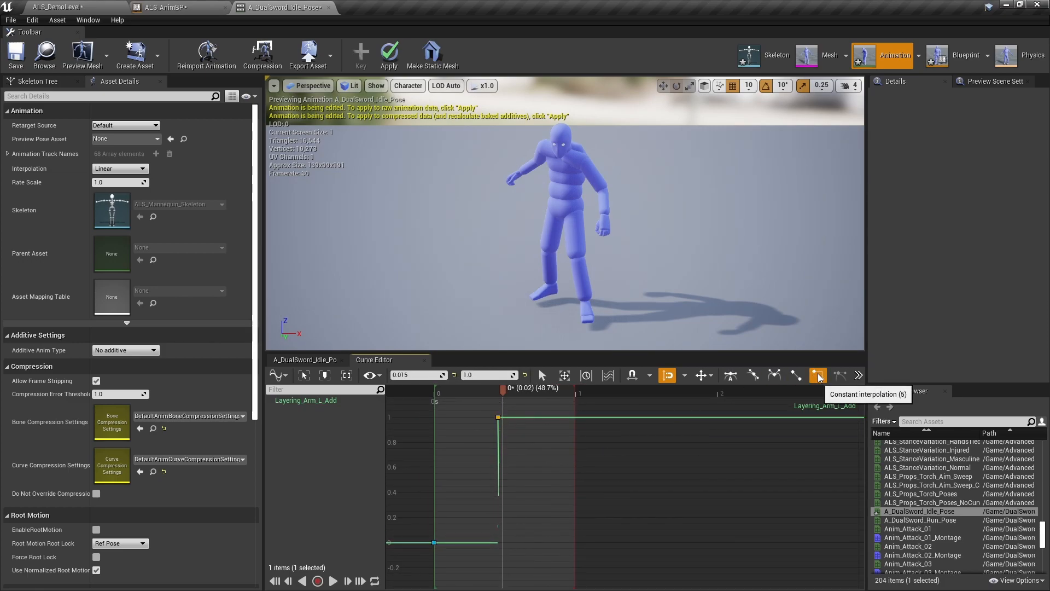
{"action": "scroll", "coordinate": [547, 432], "scroll_direction": "up", "scroll_amount": 1}
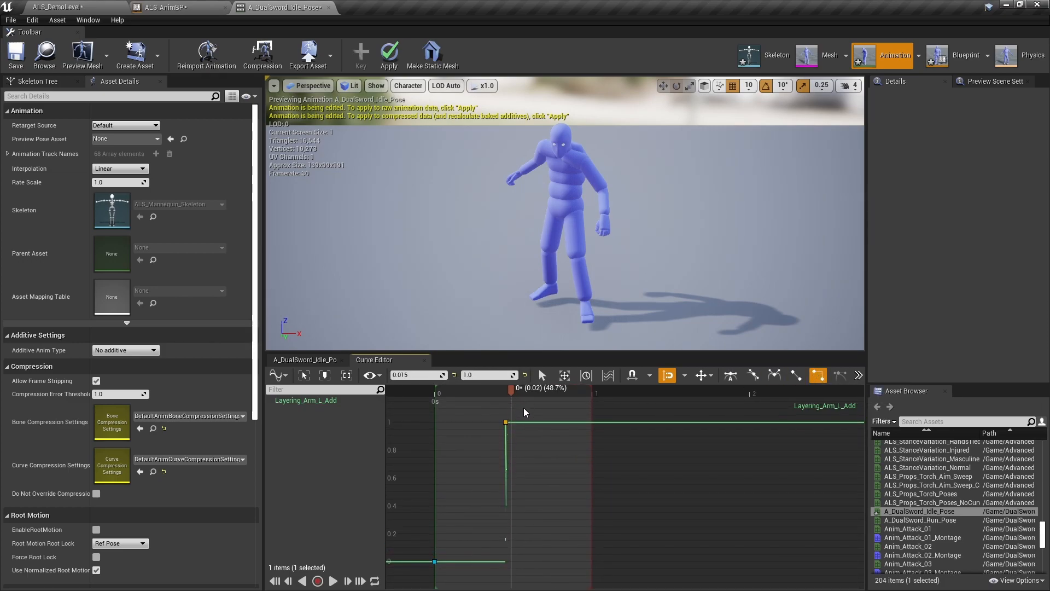
{"action": "left_click_drag", "start_coordinate": [512, 403], "coordinate": [434, 410]}
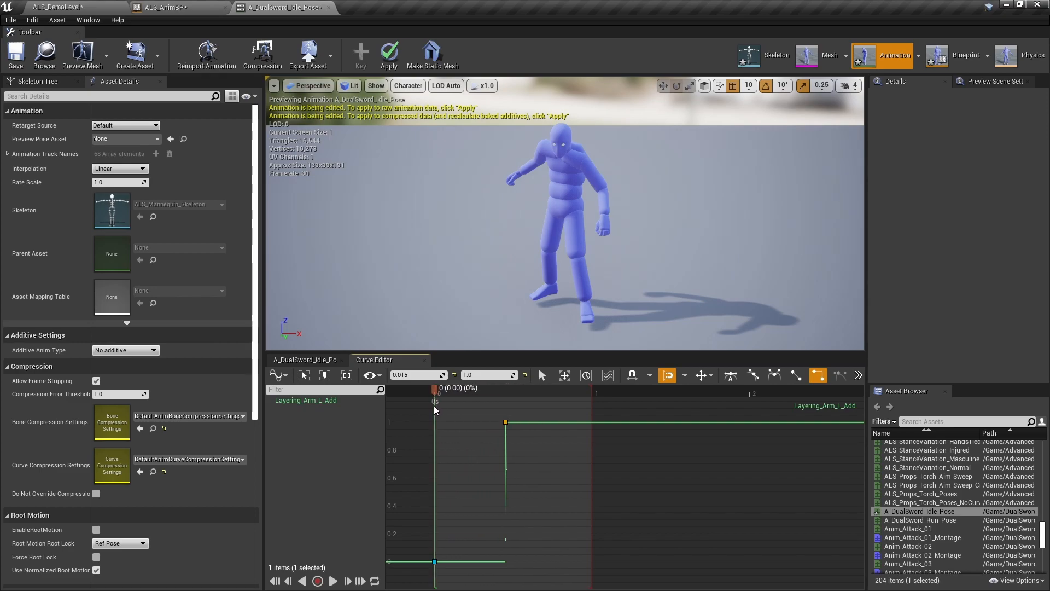
{"action": "left_click", "coordinate": [434, 562]}
{"action": "left_click_drag", "start_coordinate": [445, 402], "coordinate": [529, 414]}
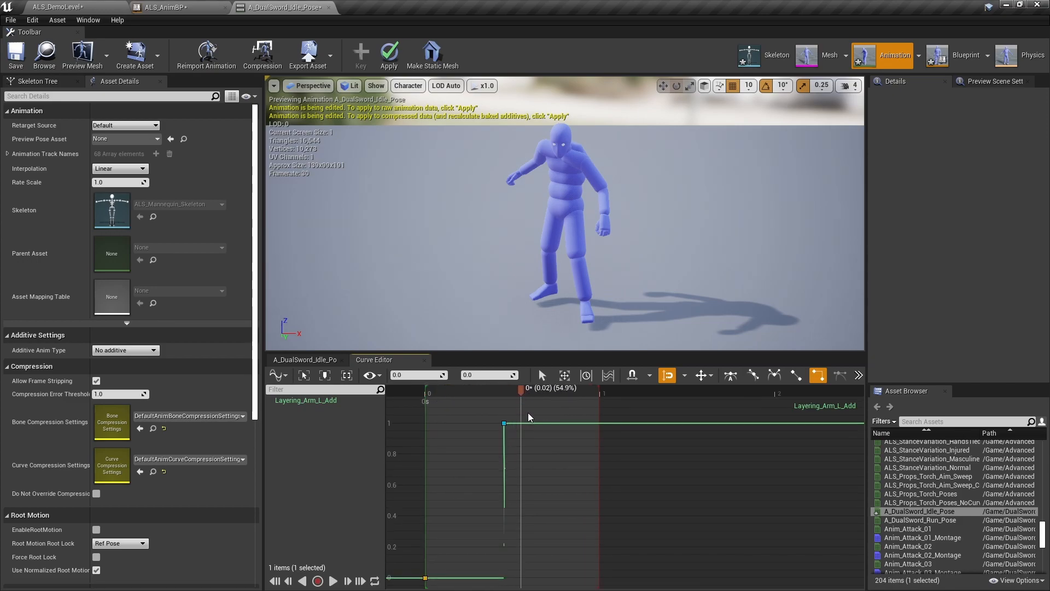
{"action": "left_click", "coordinate": [503, 423]}
{"action": "right_click_drag", "start_coordinate": [578, 506], "coordinate": [575, 494]}
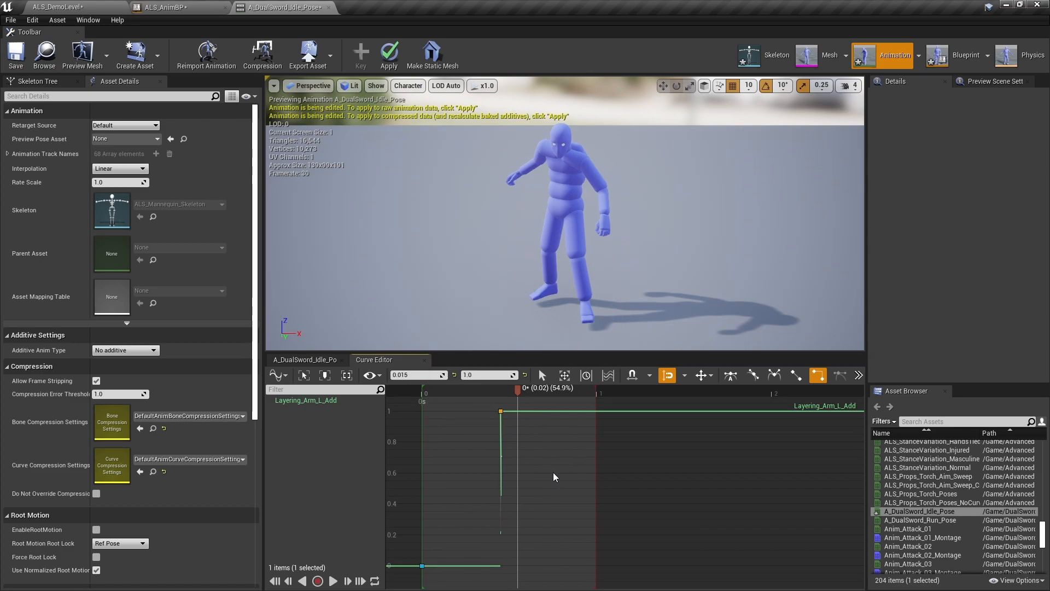
{"action": "left_click_drag", "start_coordinate": [518, 392], "coordinate": [510, 393]}
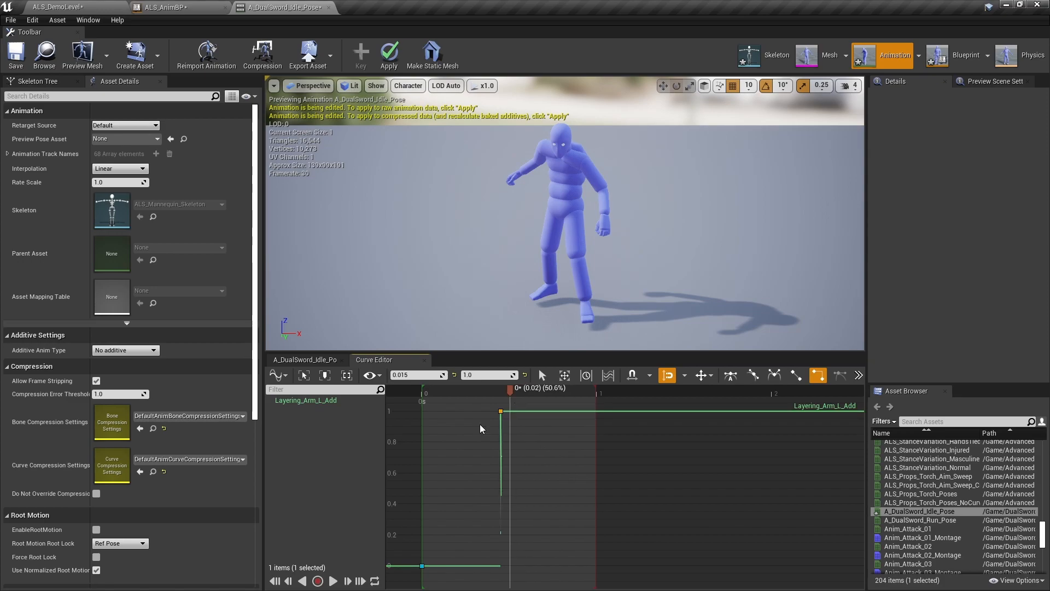
Step: Set the value of the Layering_Arm_L_Add key at 0.015 seconds to 0.25 and save the animation
{"action": "left_click", "coordinate": [481, 375]}
{"action": "type", "text": "0.025"}
{"action": "key", "text": "Return"}
{"action": "left_click", "coordinate": [540, 461]}
{"action": "scroll", "coordinate": [540, 460], "scroll_direction": "down", "scroll_amount": 1}
{"action": "right_click_drag", "start_coordinate": [539, 461], "coordinate": [506, 443]}
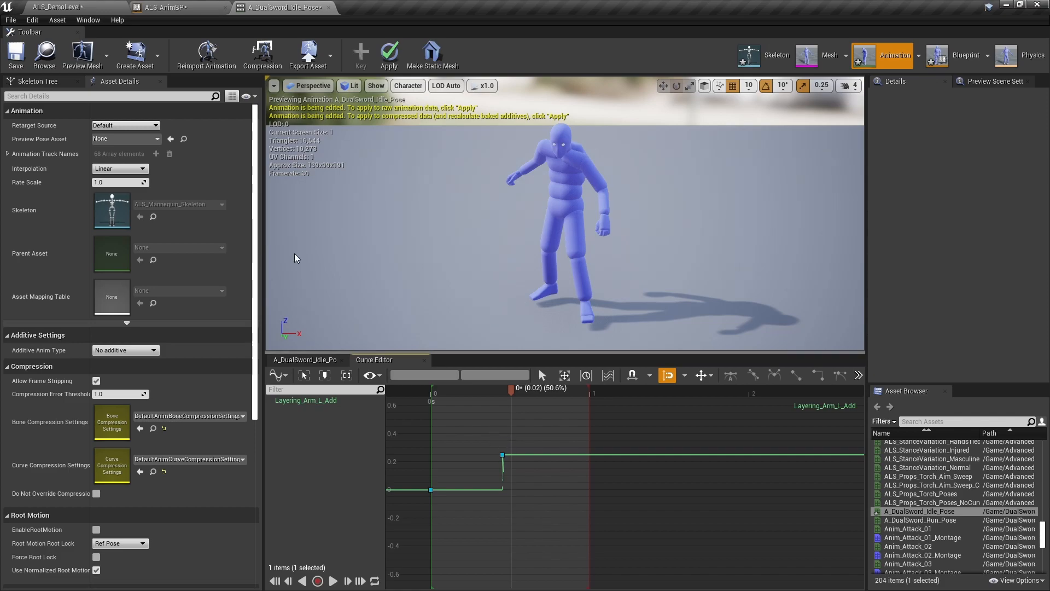
{"action": "key", "text": "ctrl+s"}
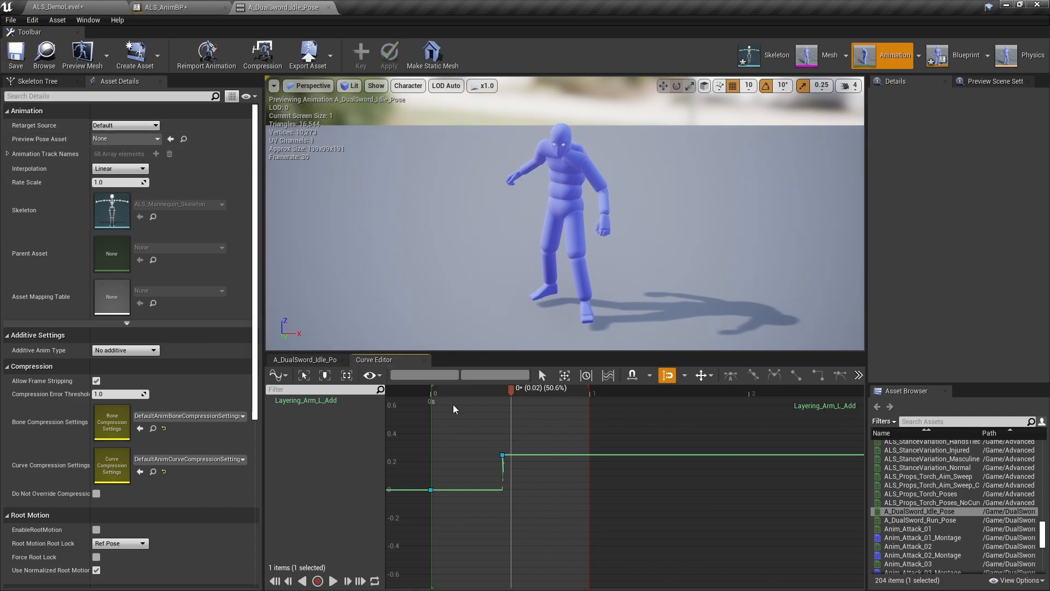
Step: Buffer the Layering_Arm_L_Add curve, apply it to Layering_Arm_R_Add, and save the animation
{"action": "right_click", "coordinate": [458, 434]}
{"action": "left_click", "coordinate": [476, 450]}
{"action": "left_click", "coordinate": [311, 359]}
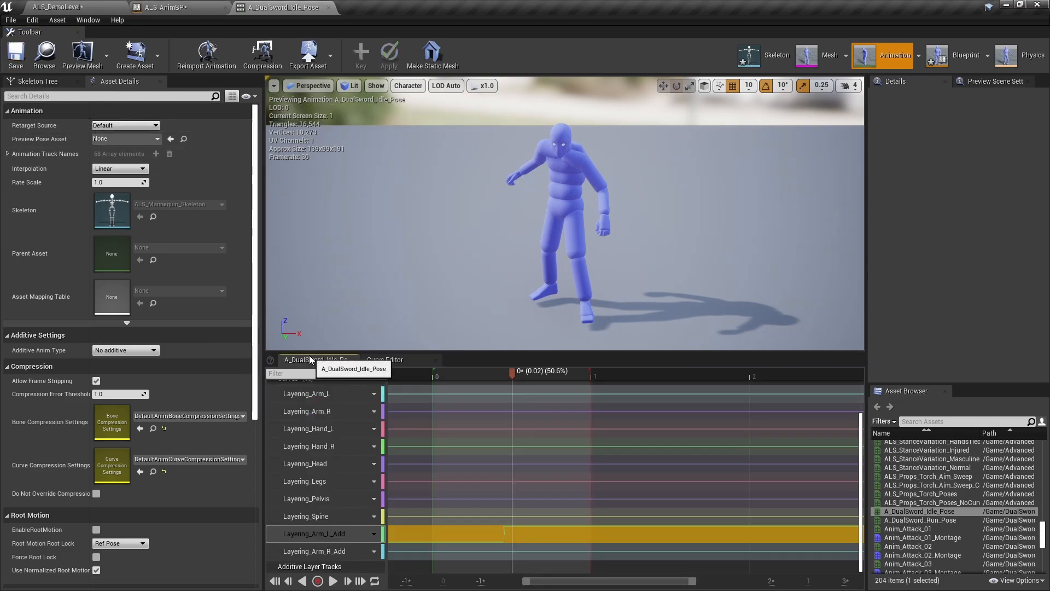
{"action": "right_click", "coordinate": [490, 546]}
{"action": "left_click", "coordinate": [509, 558]}
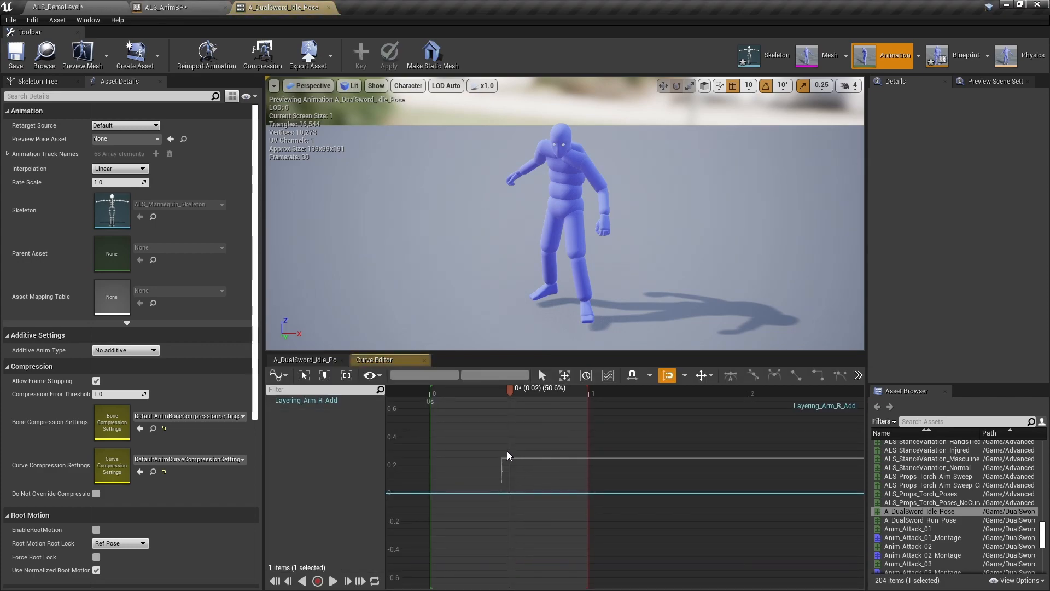
{"action": "right_click", "coordinate": [476, 432]}
{"action": "left_click", "coordinate": [476, 457]}
{"action": "key", "text": "ctrl+s"}
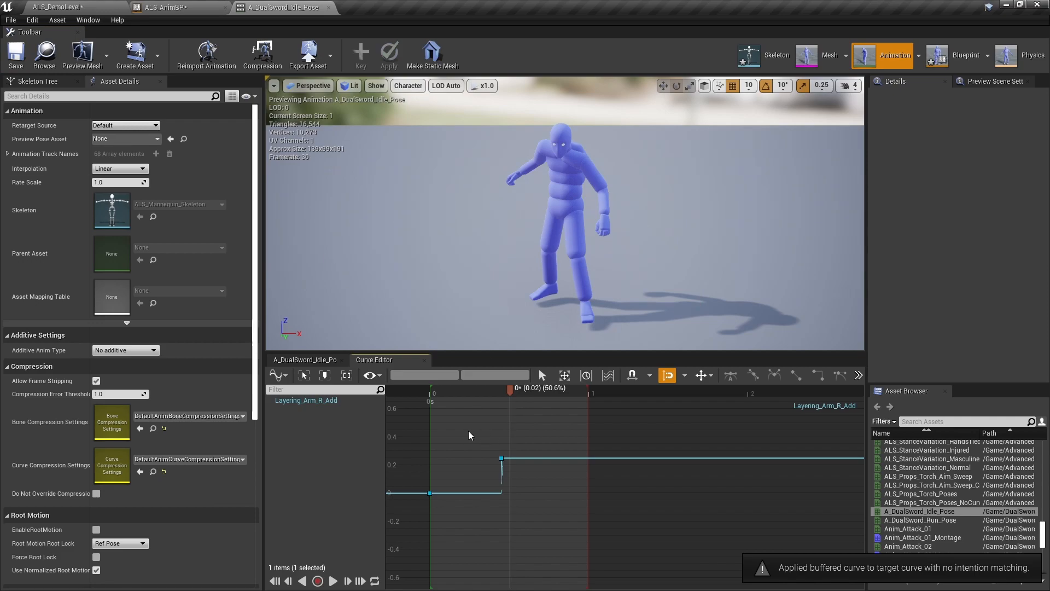
{"action": "left_click", "coordinate": [305, 359]}
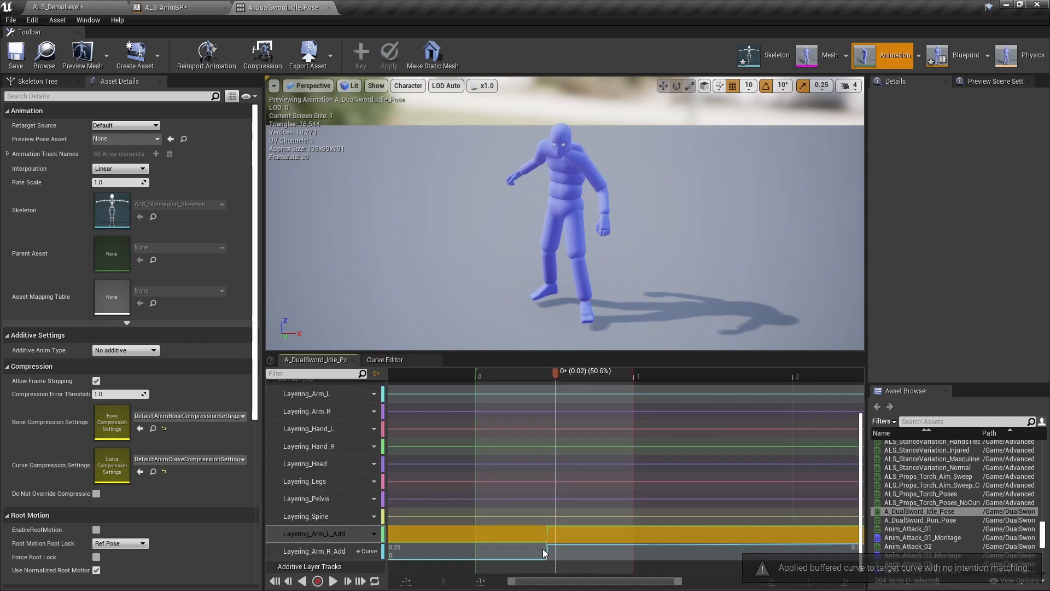
Step: Play ALS_DemoLevel with the DualSword overlay and test standing and moving jumps
{"action": "left_click", "coordinate": [112, 6]}
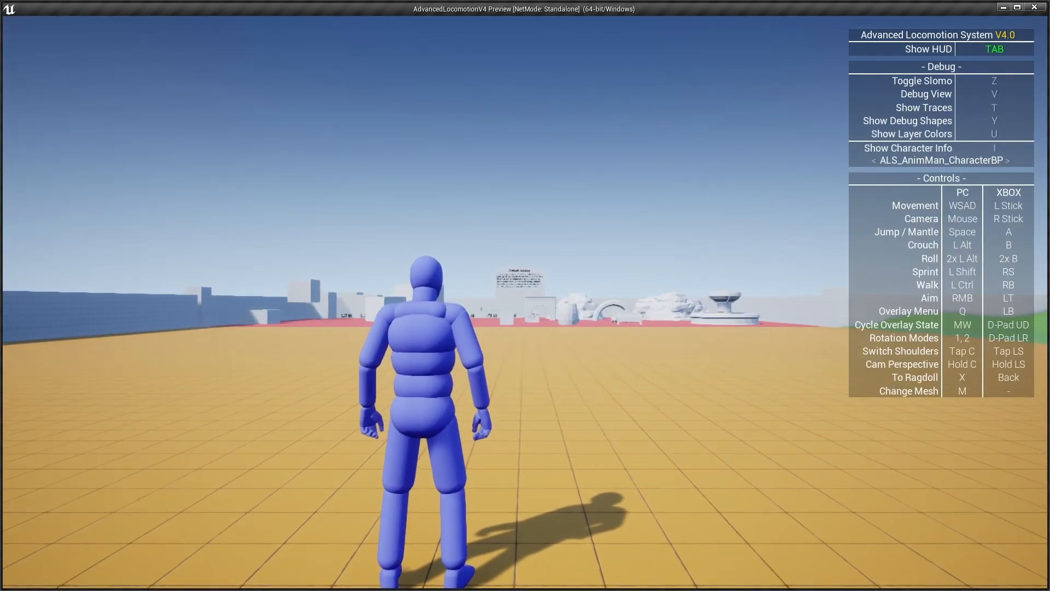
{"action": "key", "text": "q"}
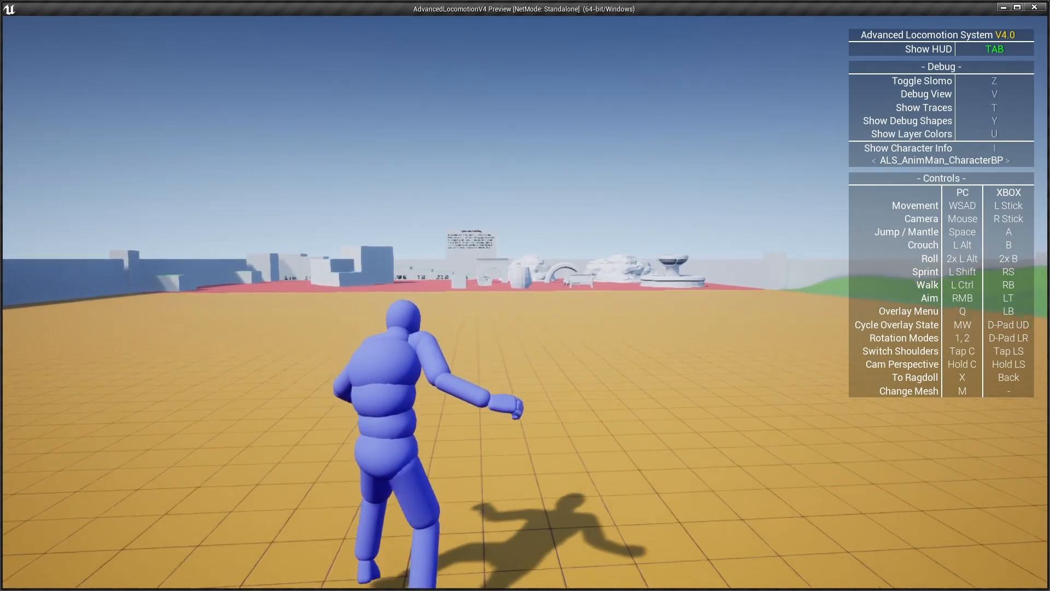
{"action": "key", "text": "space"}
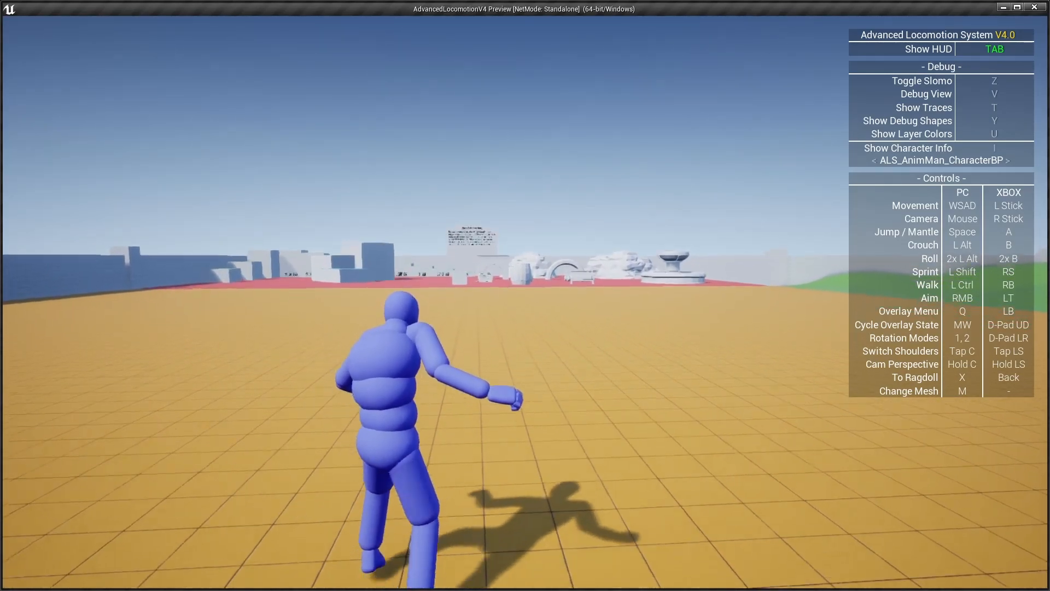
{"action": "key", "text": "space"}
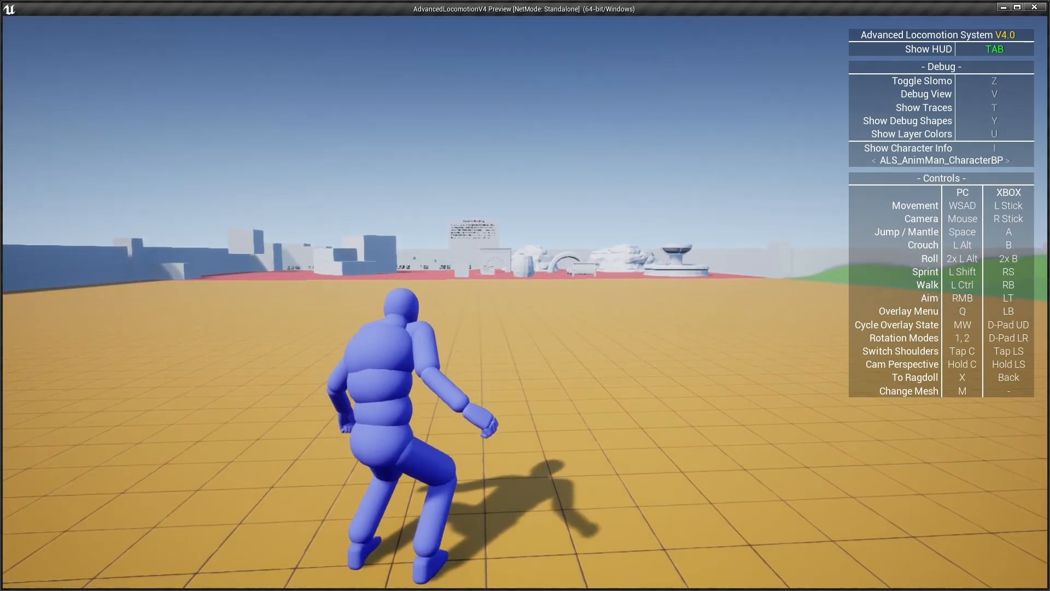
{"action": "key", "text": "w"}
{"action": "key", "text": "space"}
{"action": "key", "text": "Escape"}
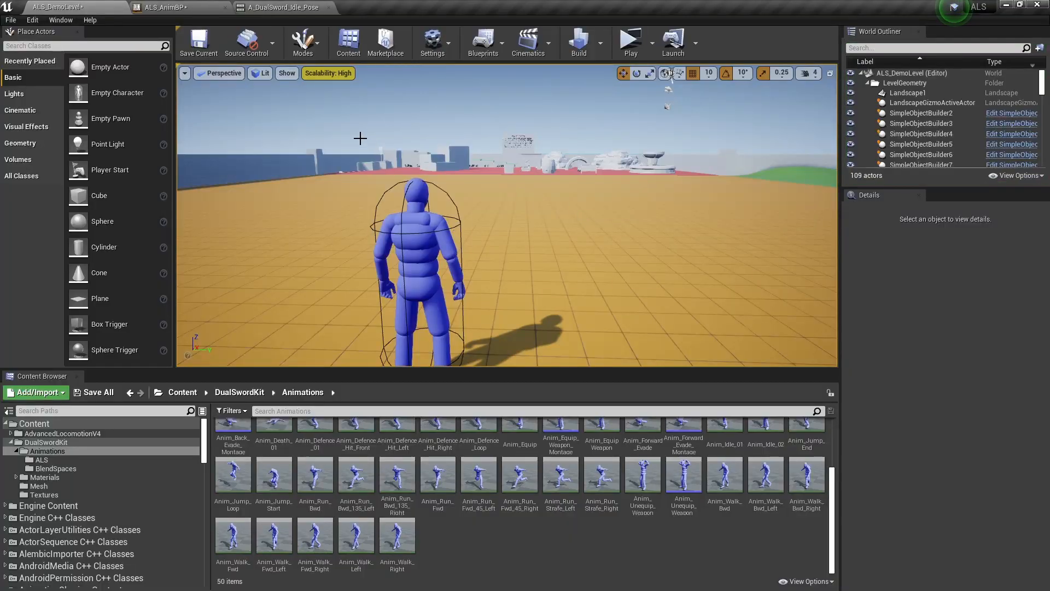
Step: Reopen A_DualSword_Idle_Pose from its Air evaluator node in ALS_AnimBP and add the existing Layering_Spine_Add curve
{"action": "left_click", "coordinate": [199, 6]}
{"action": "right_click_drag", "start_coordinate": [455, 316], "coordinate": [456, 324]}
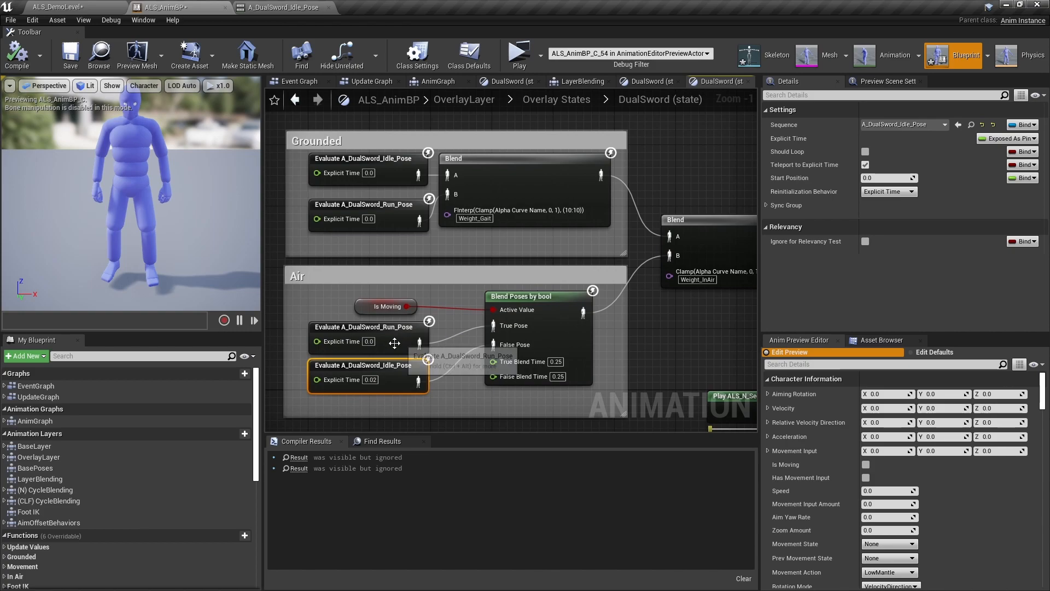
{"action": "double_click", "coordinate": [371, 380]}
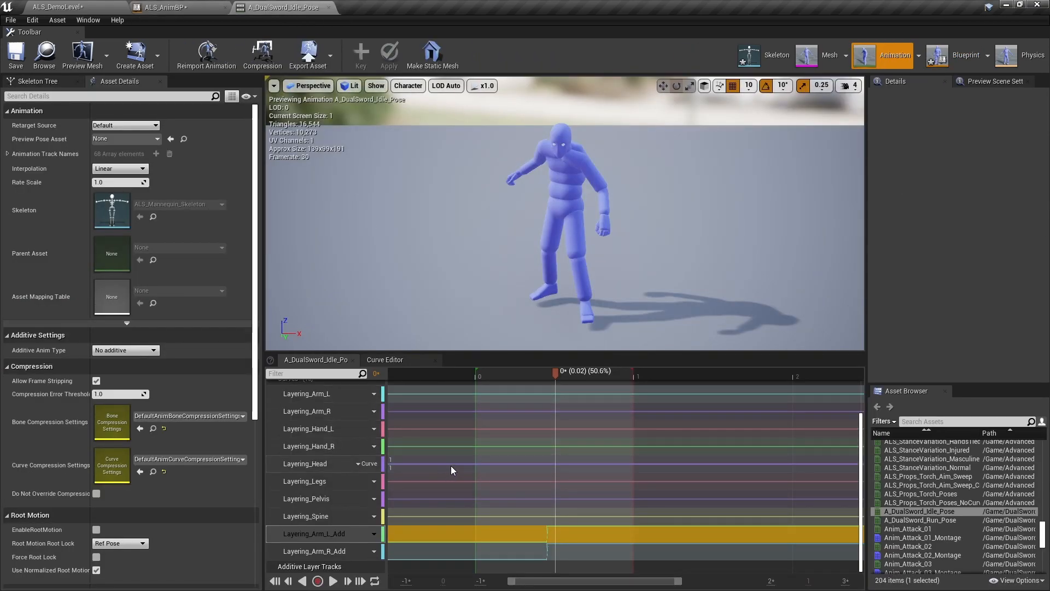
{"action": "left_click", "coordinate": [368, 395]}
{"action": "mouse_move", "coordinate": [383, 416]}
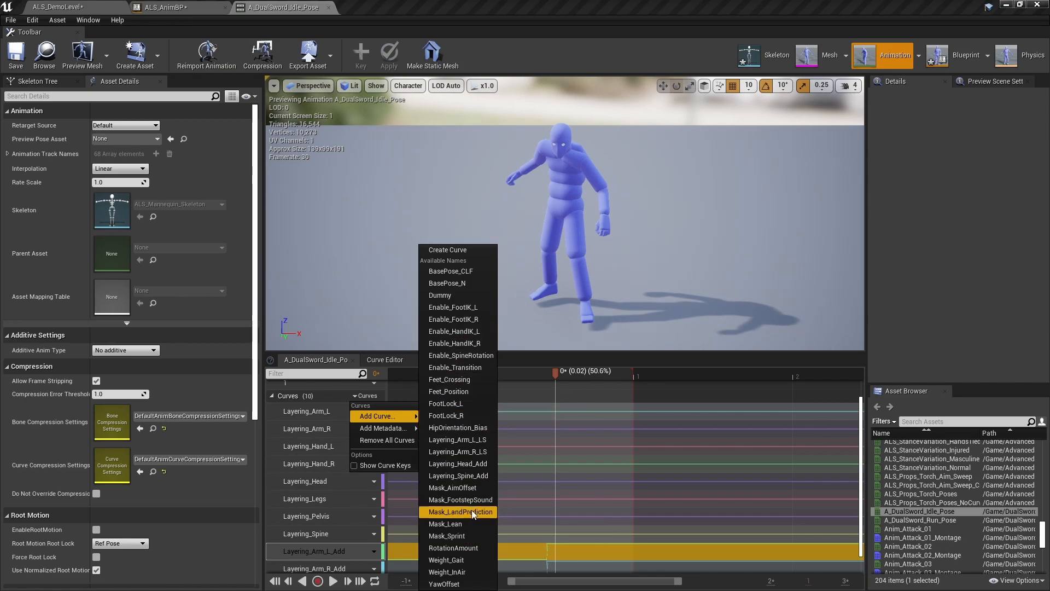
{"action": "left_click", "coordinate": [474, 476]}
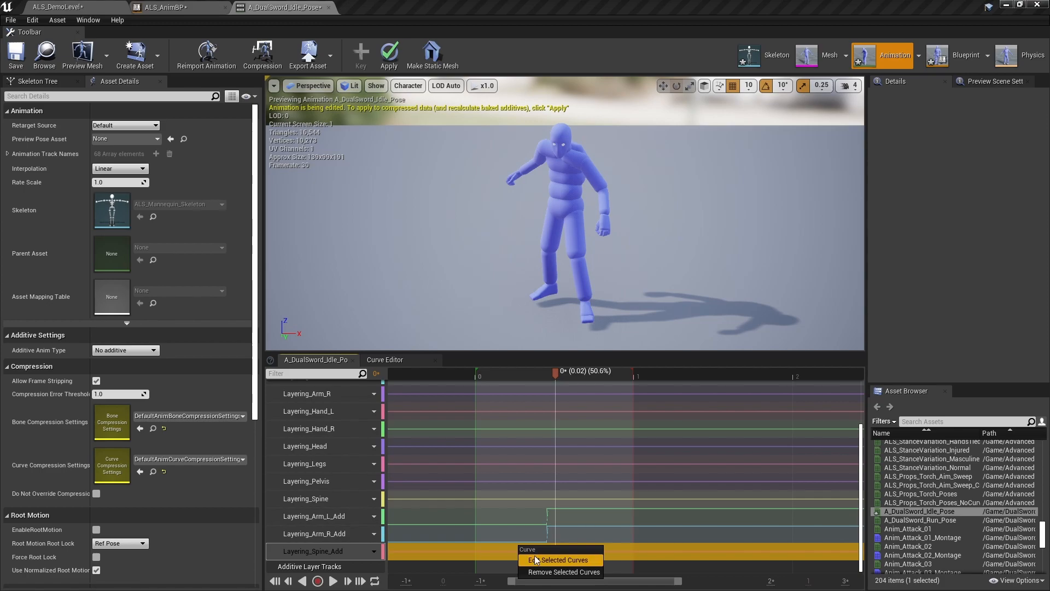
Step: Apply the buffered arm curve to Layering_Spine_Add and save the animation
{"action": "double_click", "coordinate": [517, 544]}
{"action": "right_click", "coordinate": [565, 450]}
{"action": "left_click", "coordinate": [580, 469]}
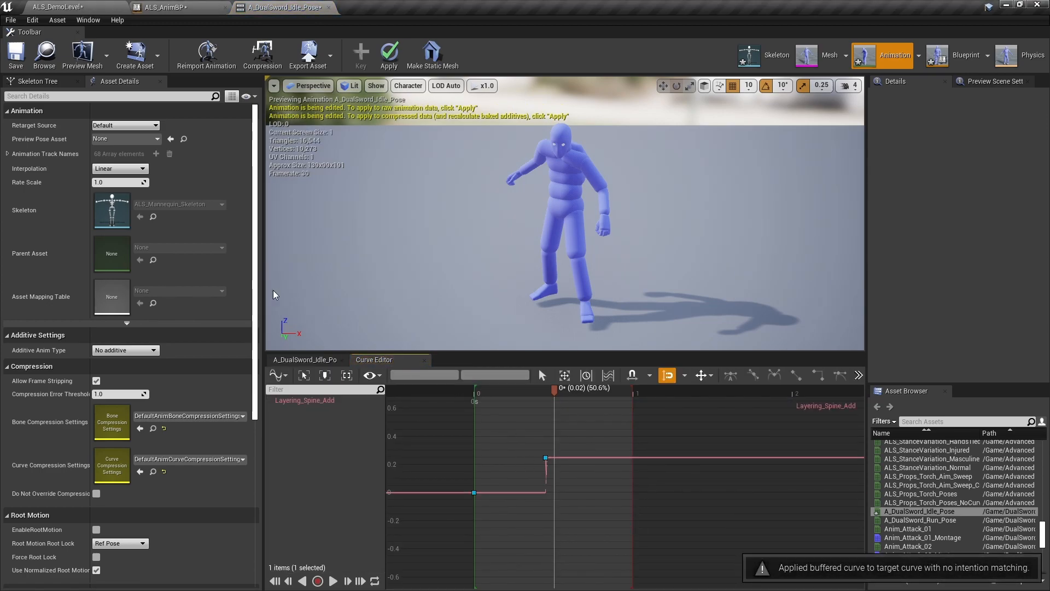
{"action": "left_click", "coordinate": [20, 65]}
Step: Play ALS_DemoLevel again and test the DualSword overlay's jump poses with the additive spine curve
{"action": "left_click", "coordinate": [58, 8]}
{"action": "left_click", "coordinate": [627, 48]}
{"action": "left_click", "coordinate": [592, 195]}
{"action": "key", "text": "q"}
{"action": "scroll", "coordinate": [525, 295], "scroll_direction": "up", "scroll_amount": 1}
{"action": "key", "text": "w"}
{"action": "key", "text": "space"}
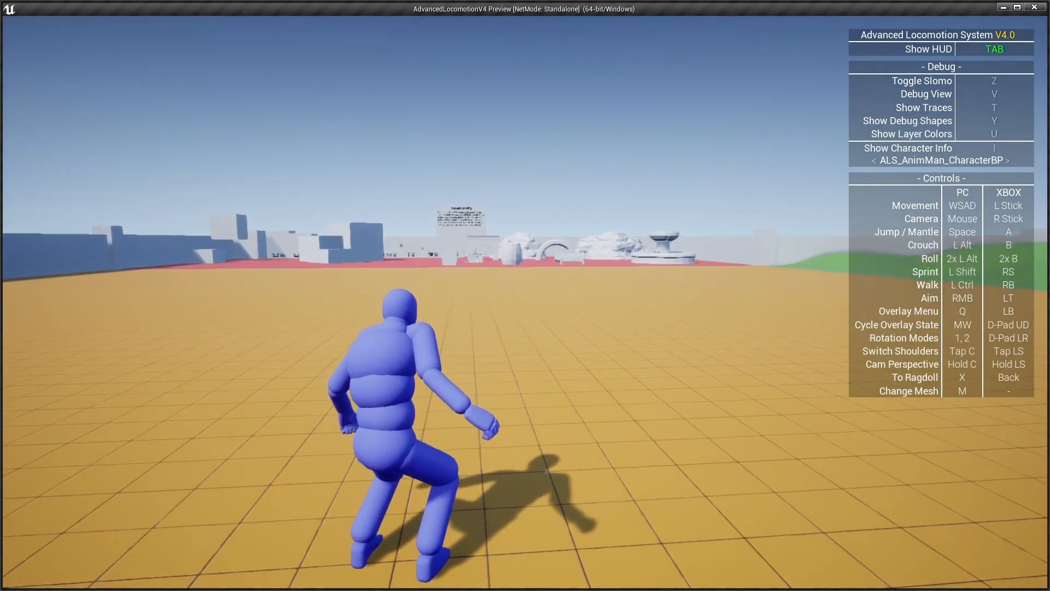
{"action": "key", "text": "space"}
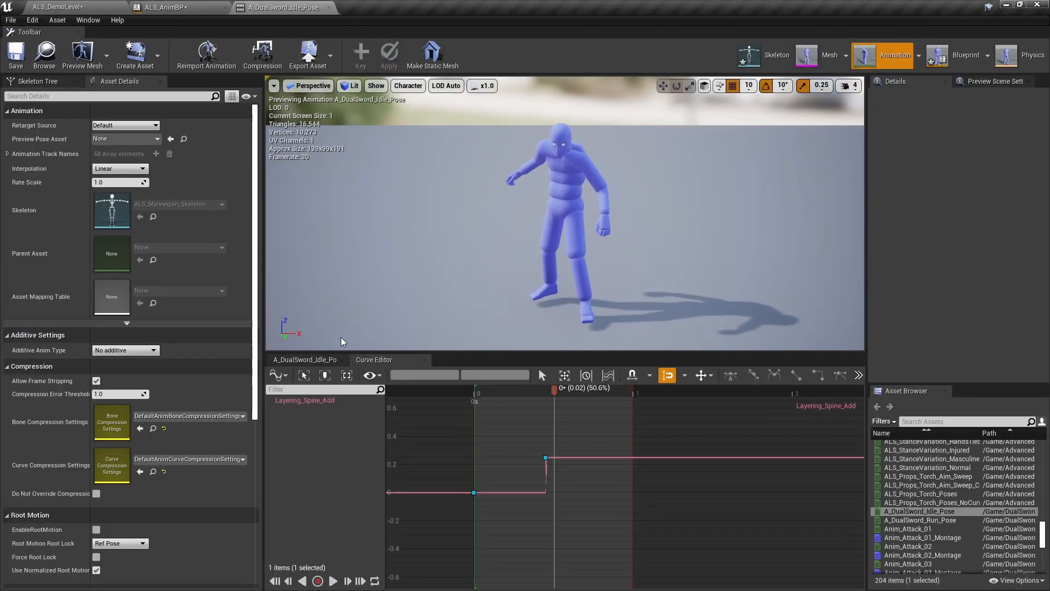
Step: Add the existing Layering_Head_Add curve to A_DualSword_Idle_Pose and apply the buffered curve to it
{"action": "scroll", "coordinate": [398, 479], "scroll_direction": "up", "scroll_amount": 2}
{"action": "left_click", "coordinate": [365, 396]}
{"action": "mouse_move", "coordinate": [379, 416]}
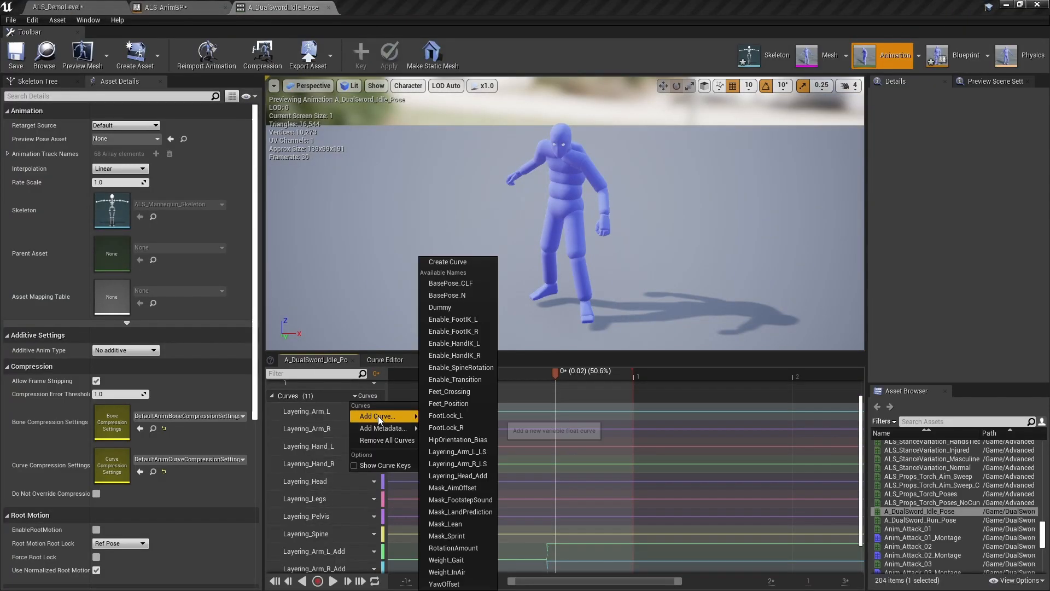
{"action": "left_click", "coordinate": [458, 475]}
{"action": "right_click", "coordinate": [532, 548]}
{"action": "left_click", "coordinate": [571, 560]}
{"action": "right_click", "coordinate": [575, 460]}
{"action": "left_click", "coordinate": [595, 491]}
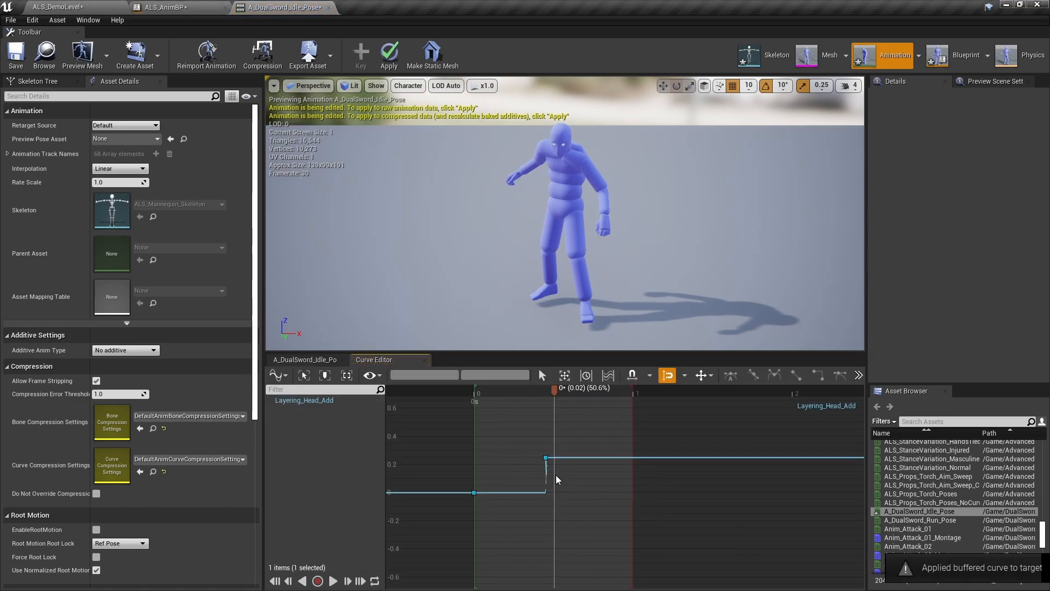
Step: Save A_DualSword_Idle_Pose, then play ALS_DemoLevel and test the DualSword overlay's poses with slow motion toggled
{"action": "left_click", "coordinate": [15, 54]}
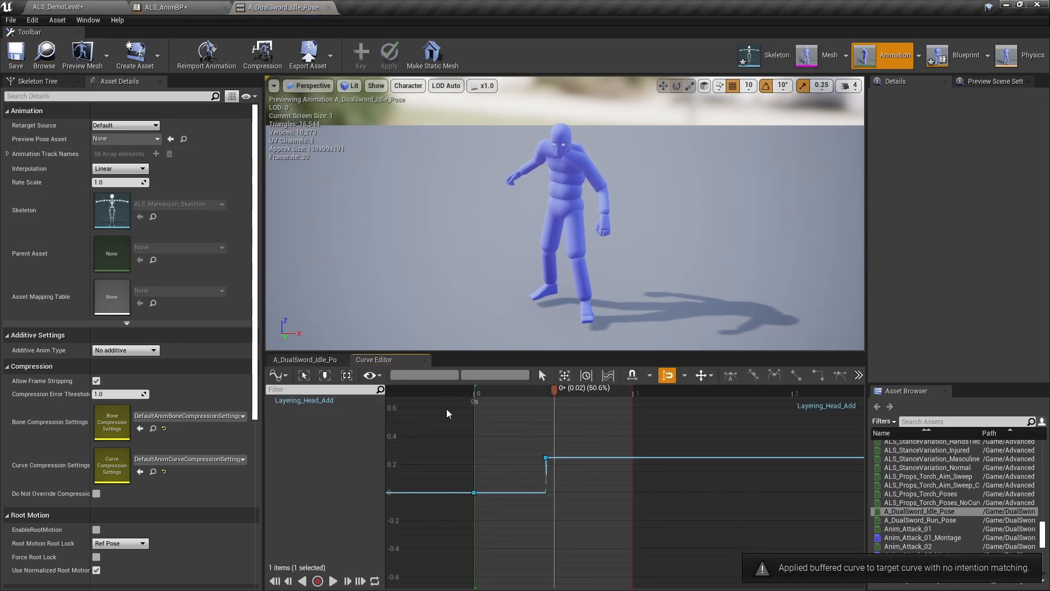
{"action": "left_click", "coordinate": [57, 7]}
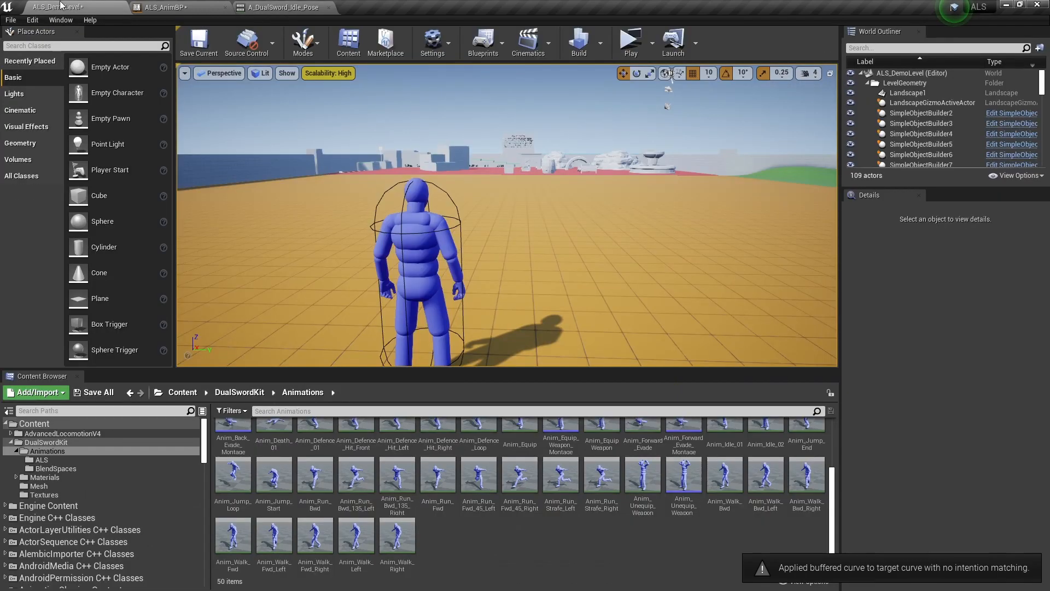
{"action": "left_click", "coordinate": [623, 43]}
{"action": "left_click", "coordinate": [639, 221]}
{"action": "key", "text": "q"}
{"action": "scroll", "coordinate": [639, 221], "scroll_direction": "up", "scroll_amount": 1}
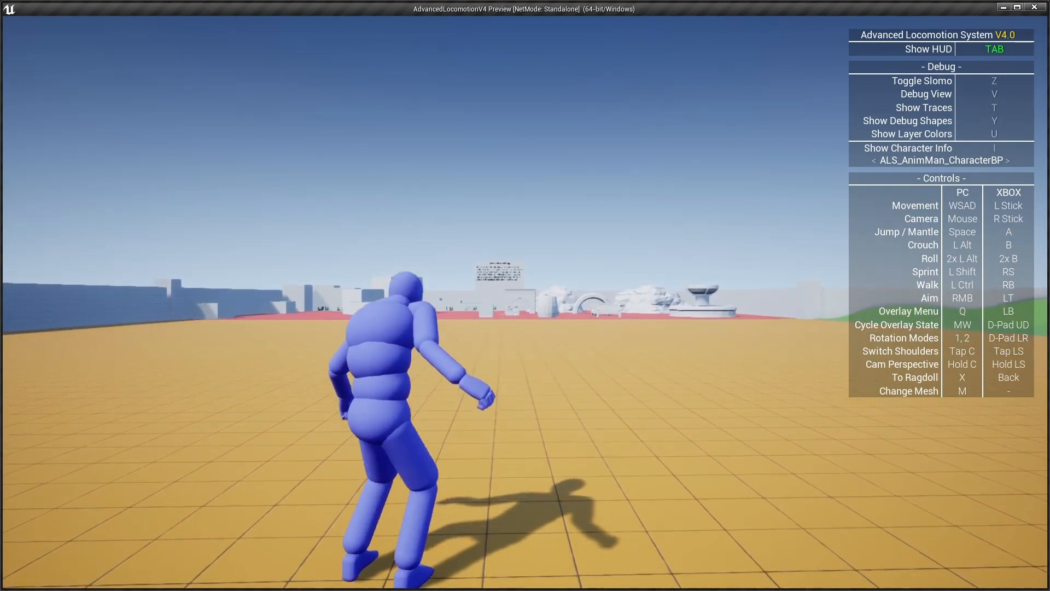
{"action": "key", "text": "z"}
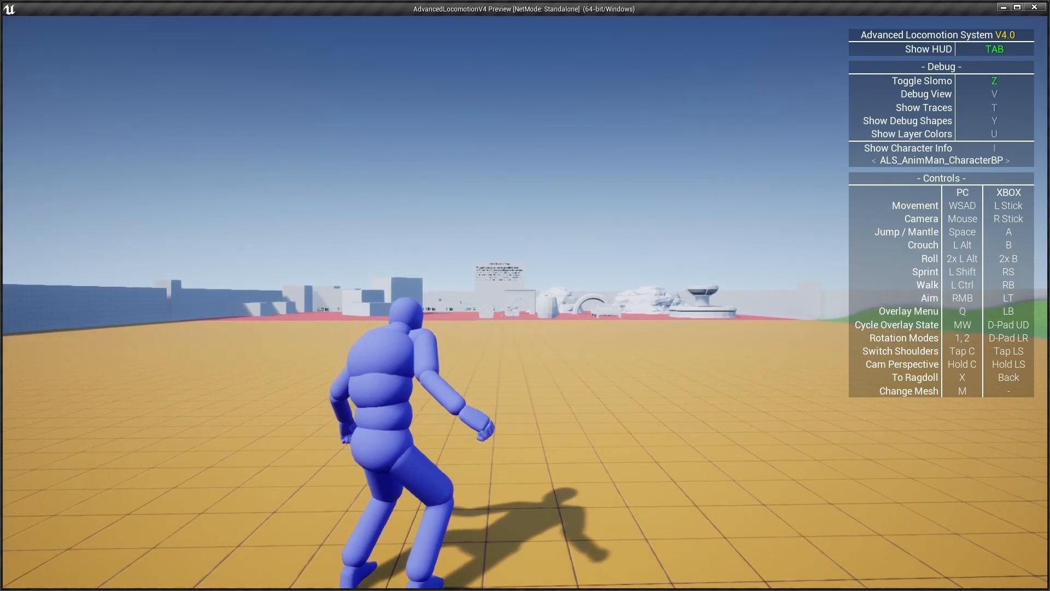
{"action": "key", "text": "z"}
{"action": "key", "text": "z"}
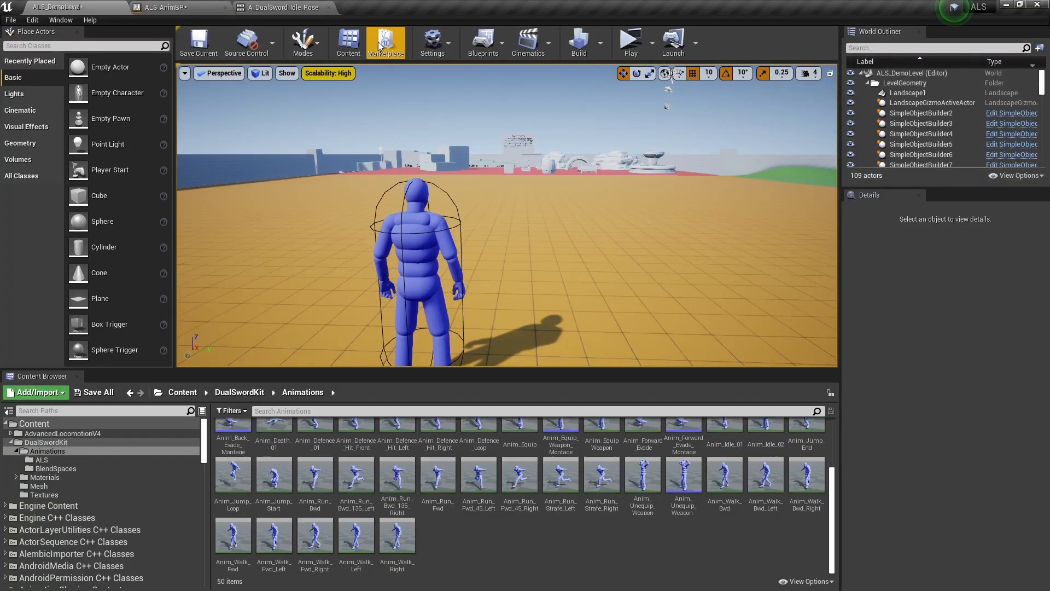
Step: In ALS_AnimBP, enable Interp Result on the Weight_InAir Blend node, set Interp Speed Increasing to 0, and save the blueprint
{"action": "left_click", "coordinate": [257, 8]}
{"action": "left_click", "coordinate": [203, 8]}
{"action": "right_click_drag", "start_coordinate": [492, 246], "coordinate": [320, 246]}
{"action": "left_click", "coordinate": [540, 240]}
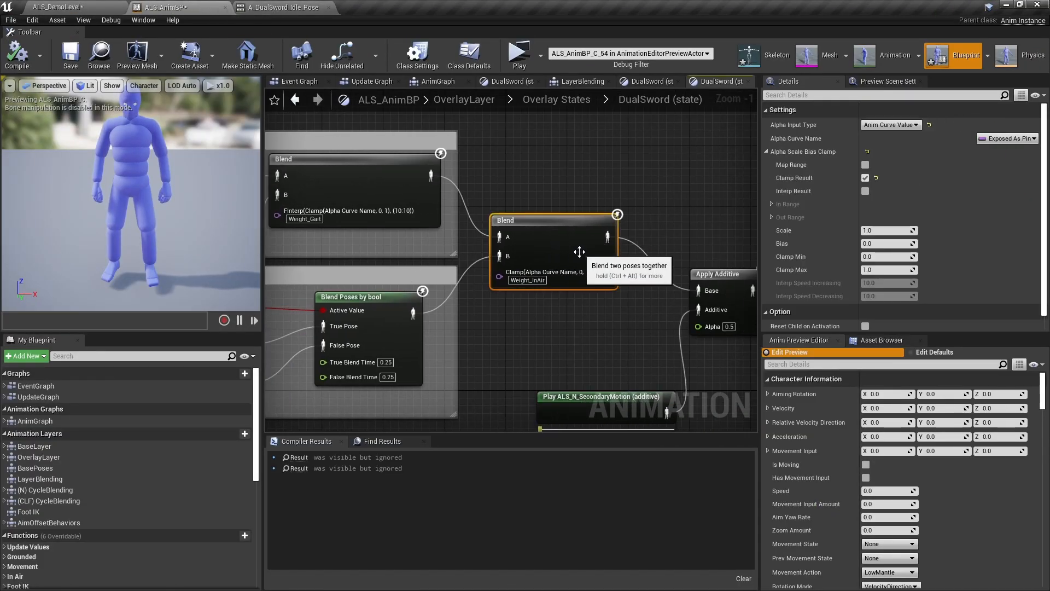
{"action": "right_click_drag", "start_coordinate": [577, 250], "coordinate": [442, 245]}
{"action": "right_click_drag", "start_coordinate": [528, 245], "coordinate": [633, 223]}
{"action": "scroll", "coordinate": [846, 261], "scroll_direction": "down", "scroll_amount": 1}
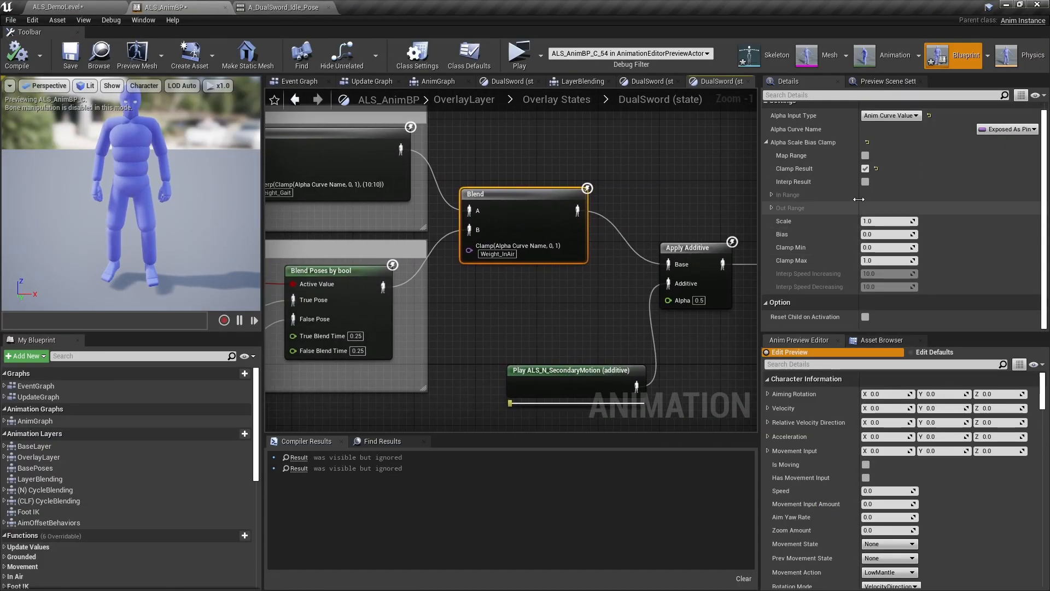
{"action": "left_click", "coordinate": [865, 181]}
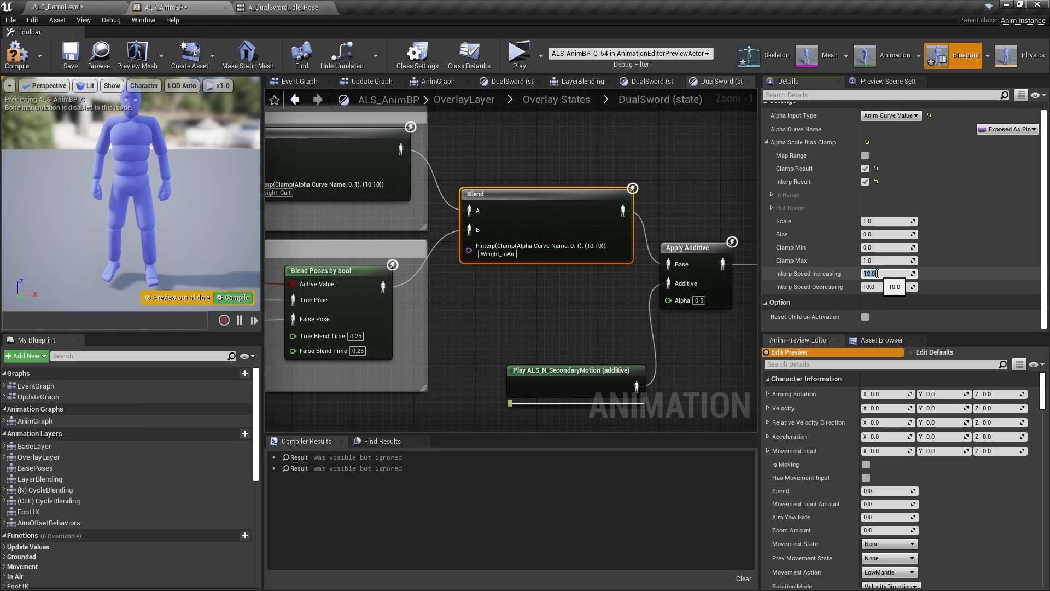
{"action": "type", "text": "0"}
{"action": "key", "text": "Return"}
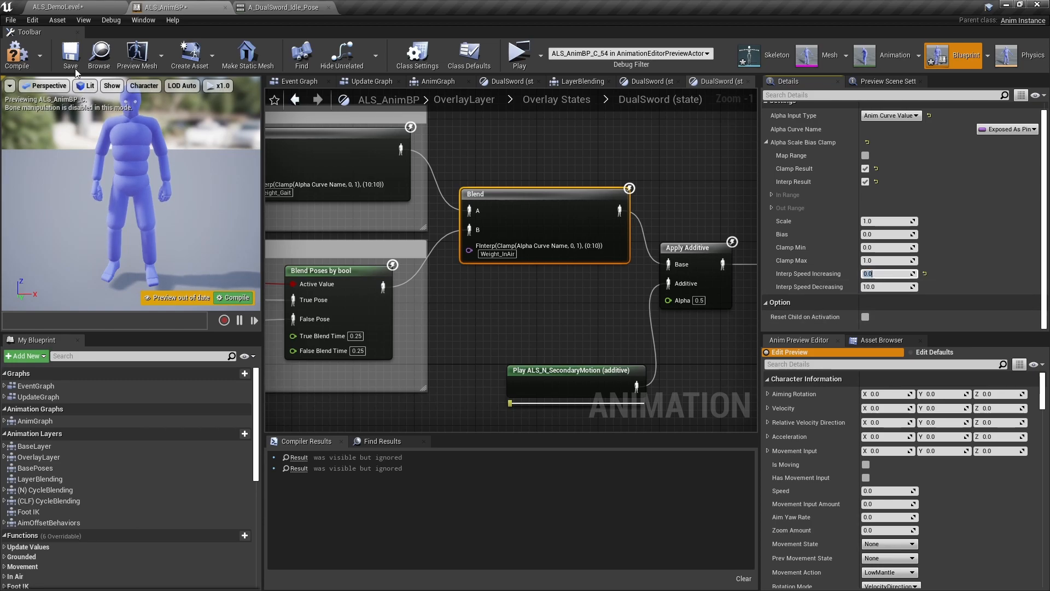
{"action": "left_click", "coordinate": [64, 57]}
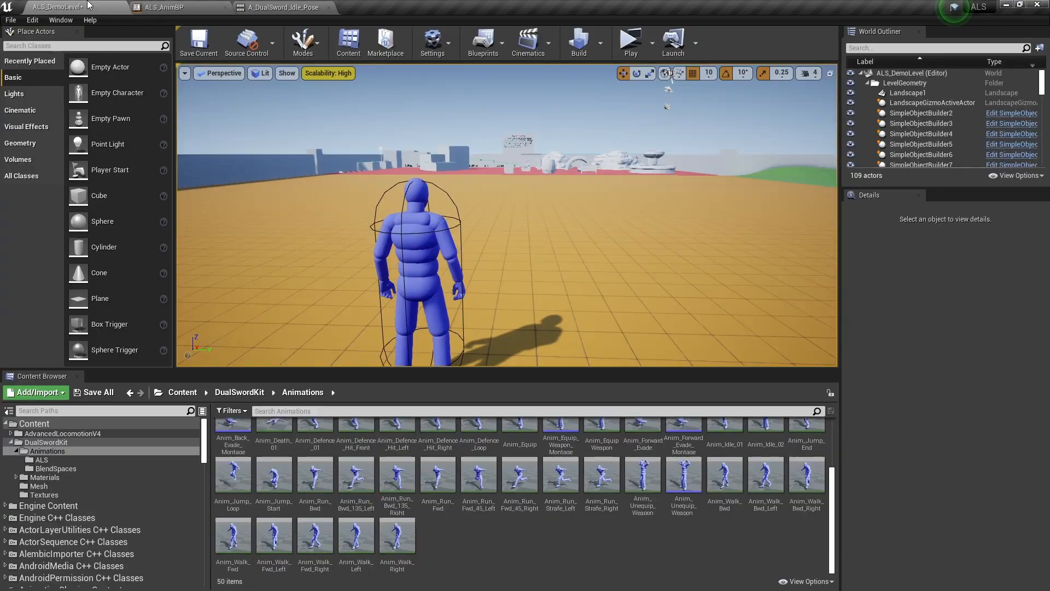
Step: Play ALS_DemoLevel with the DualSword overlay and test jumps using the interpolated in-air blend
{"action": "left_click", "coordinate": [629, 38]}
{"action": "key", "text": "q"}
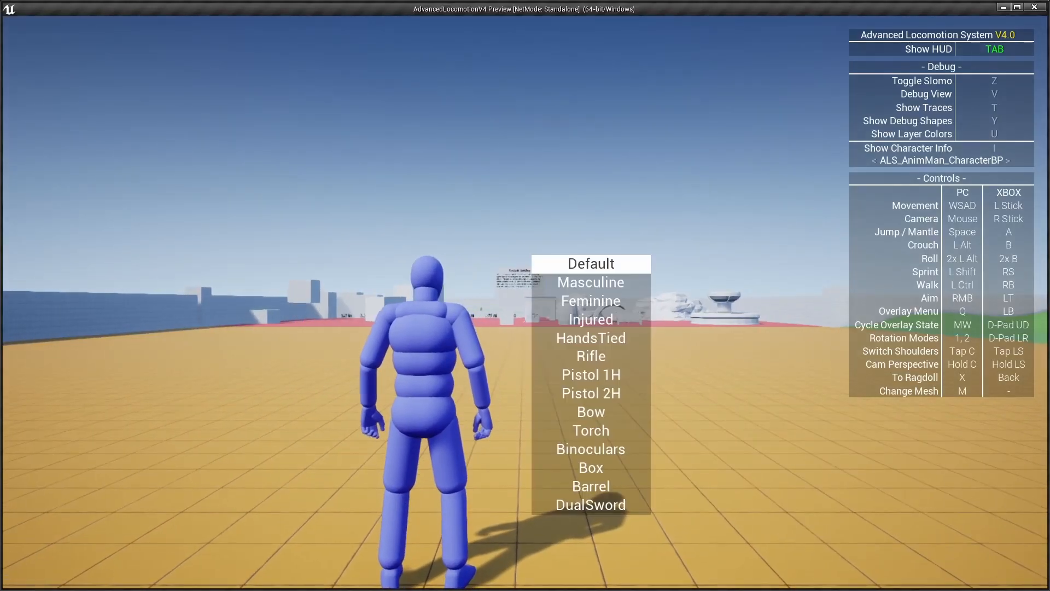
{"action": "scroll", "coordinate": [525, 296], "scroll_direction": "up", "scroll_amount": 1}
{"action": "key", "text": "space"}
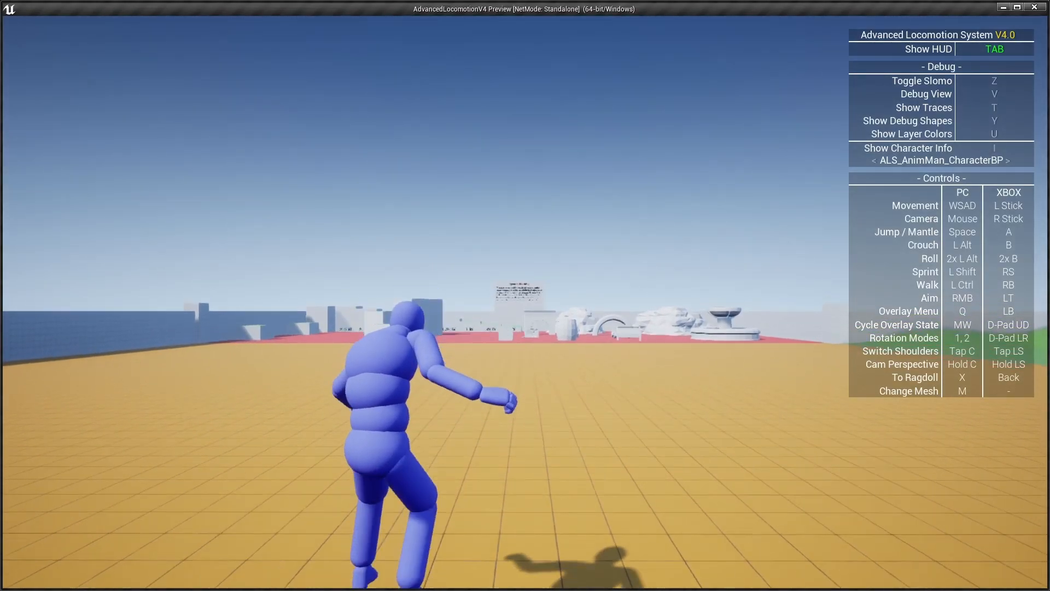
{"action": "key", "text": "w"}
{"action": "key", "text": "space"}
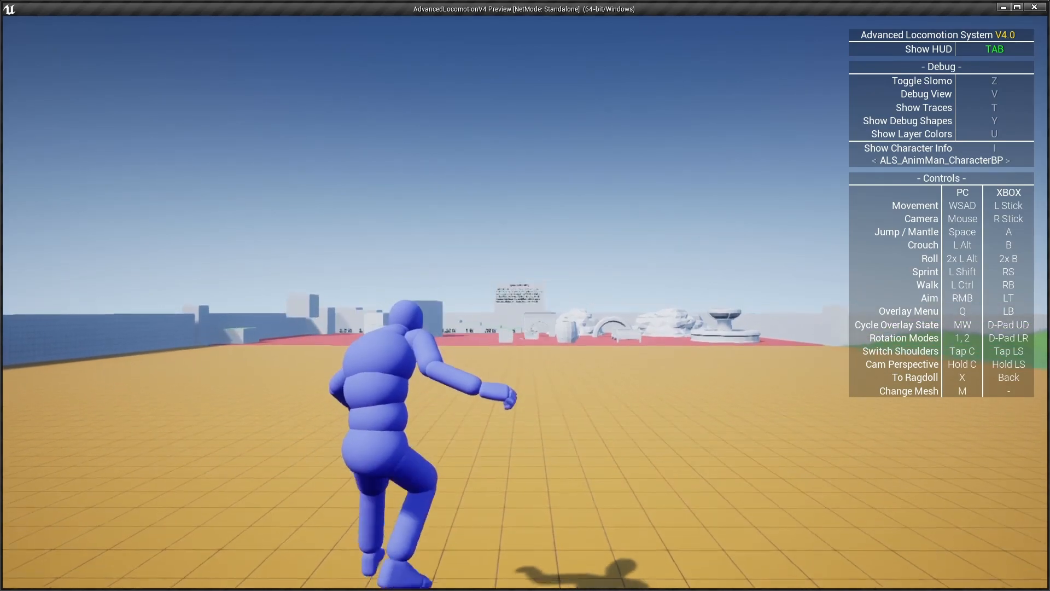
{"action": "key", "text": "q"}
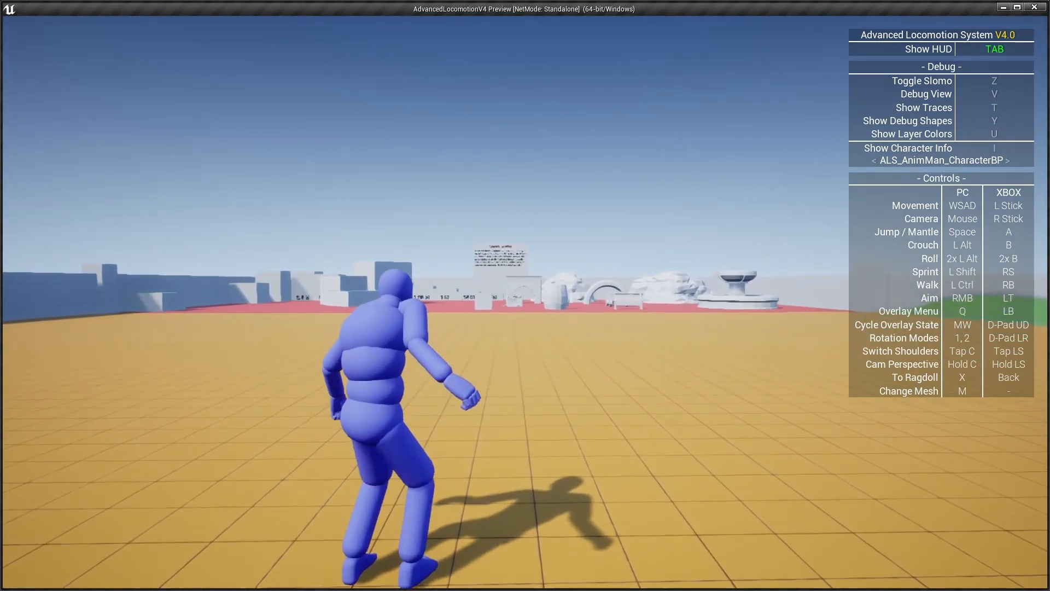
{"action": "key", "text": "Escape"}
Step: Open A_DualSword_Run_Pose from its Air evaluator node in ALS_AnimBP and open its Layering_Arm_L_Add curve for editing
{"action": "left_click", "coordinate": [269, 7]}
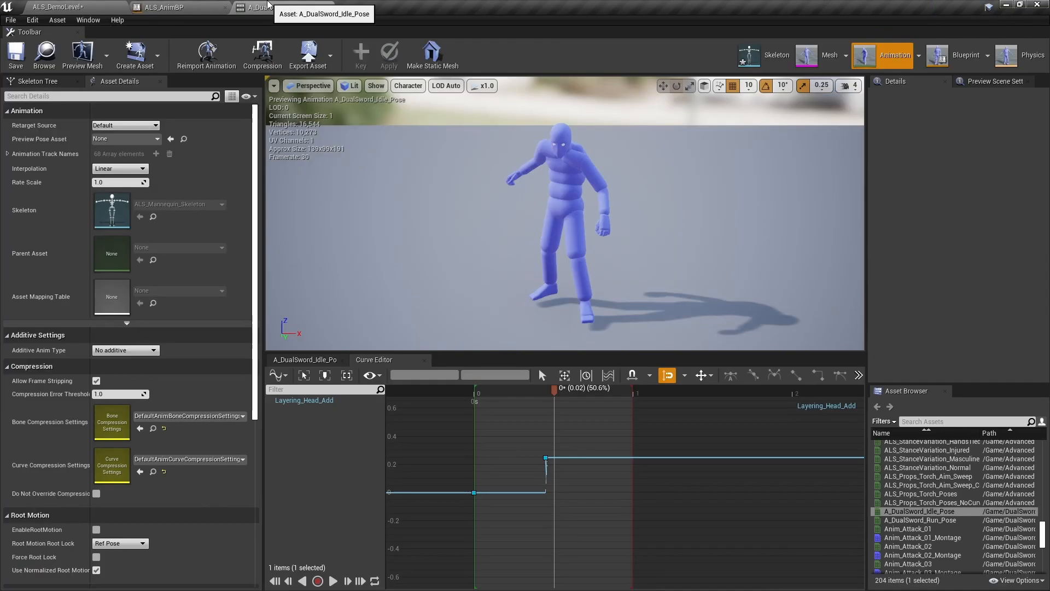
{"action": "left_click", "coordinate": [198, 7]}
{"action": "right_click_drag", "start_coordinate": [416, 246], "coordinate": [633, 204]}
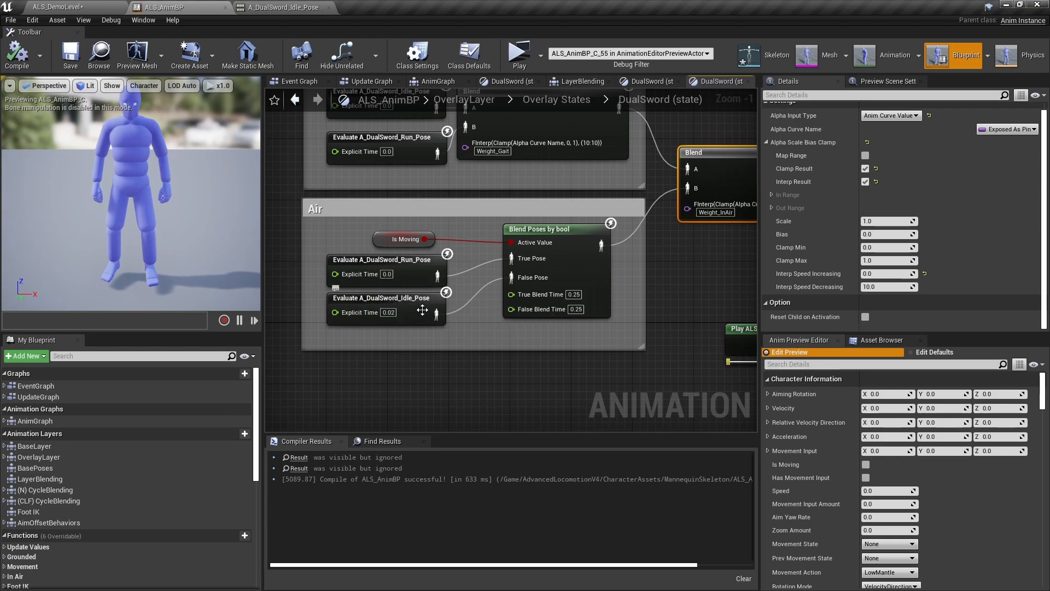
{"action": "left_click", "coordinate": [421, 267]}
{"action": "double_click", "coordinate": [421, 267]}
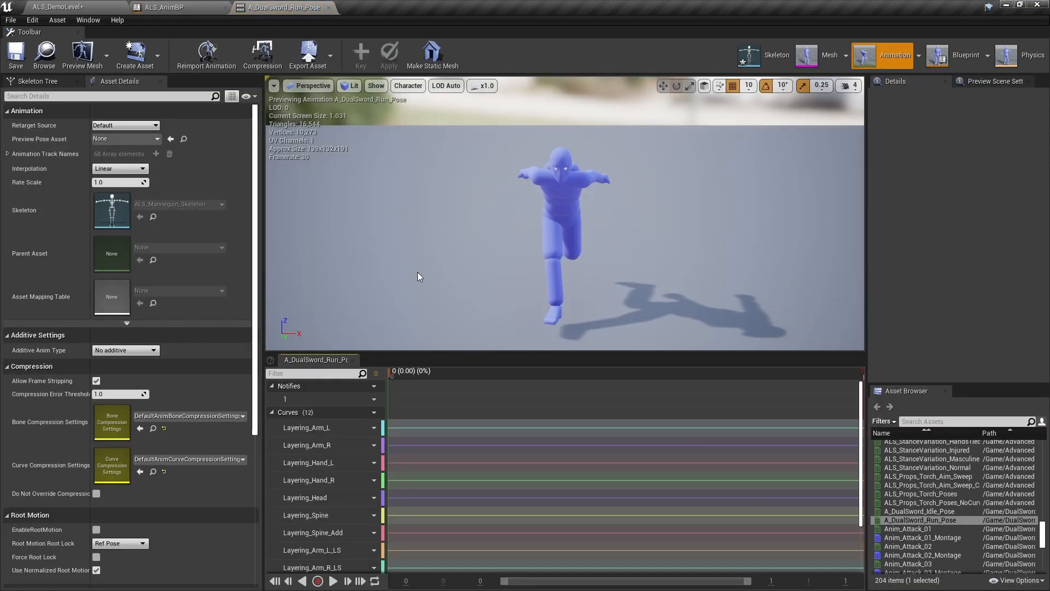
{"action": "scroll", "coordinate": [506, 449], "scroll_direction": "down", "scroll_amount": 3}
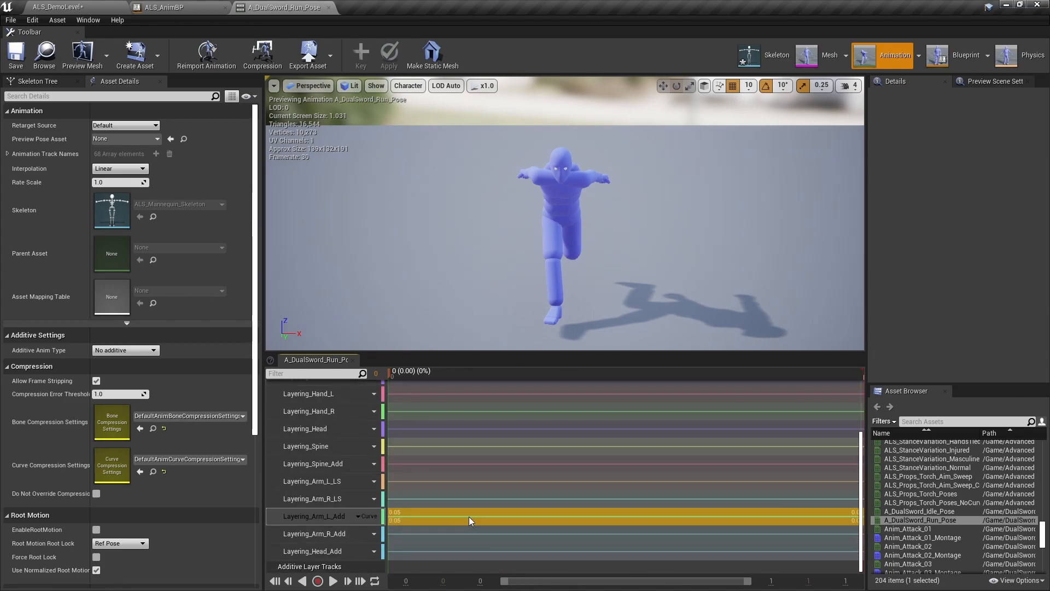
{"action": "right_click", "coordinate": [468, 518]}
{"action": "left_click", "coordinate": [525, 531]}
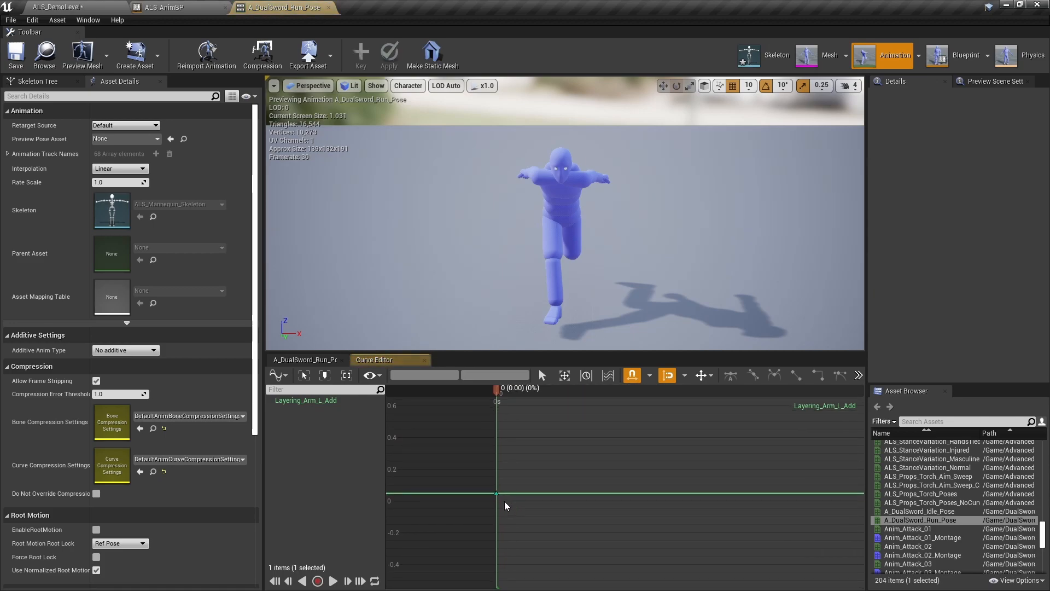
Step: Add a Layering_Arm_L_Add key at time 0.015 with value 0.25 and make the curve step with constant interpolation
{"action": "right_click_drag", "start_coordinate": [526, 504], "coordinate": [451, 495]}
{"action": "scroll", "coordinate": [572, 473], "scroll_direction": "down", "scroll_amount": 2}
{"action": "mouse_move", "coordinate": [575, 475]}
{"action": "right_mouse_down"}
{"action": "mouse_move", "coordinate": [508, 491]}
{"action": "mouse_move", "coordinate": [567, 467]}
{"action": "right_mouse_up"}
{"action": "middle_click", "coordinate": [574, 492]}
{"action": "left_click_drag", "start_coordinate": [603, 443], "coordinate": [521, 516]}
{"action": "right_click_drag", "start_coordinate": [576, 449], "coordinate": [565, 466]}
{"action": "left_click", "coordinate": [433, 378]}
{"action": "type", "text": "0.015"}
{"action": "key", "text": "Return"}
{"action": "right_click_drag", "start_coordinate": [474, 414], "coordinate": [478, 434]}
{"action": "left_click_drag", "start_coordinate": [525, 557], "coordinate": [524, 558]}
{"action": "scroll", "coordinate": [582, 500], "scroll_direction": "down", "scroll_amount": 2}
{"action": "left_click", "coordinate": [582, 502]}
{"action": "scroll", "coordinate": [583, 510], "scroll_direction": "down", "scroll_amount": 2}
{"action": "right_click_drag", "start_coordinate": [583, 510], "coordinate": [621, 500]}
{"action": "left_click_drag", "start_coordinate": [555, 479], "coordinate": [403, 583]}
{"action": "key", "text": "5"}
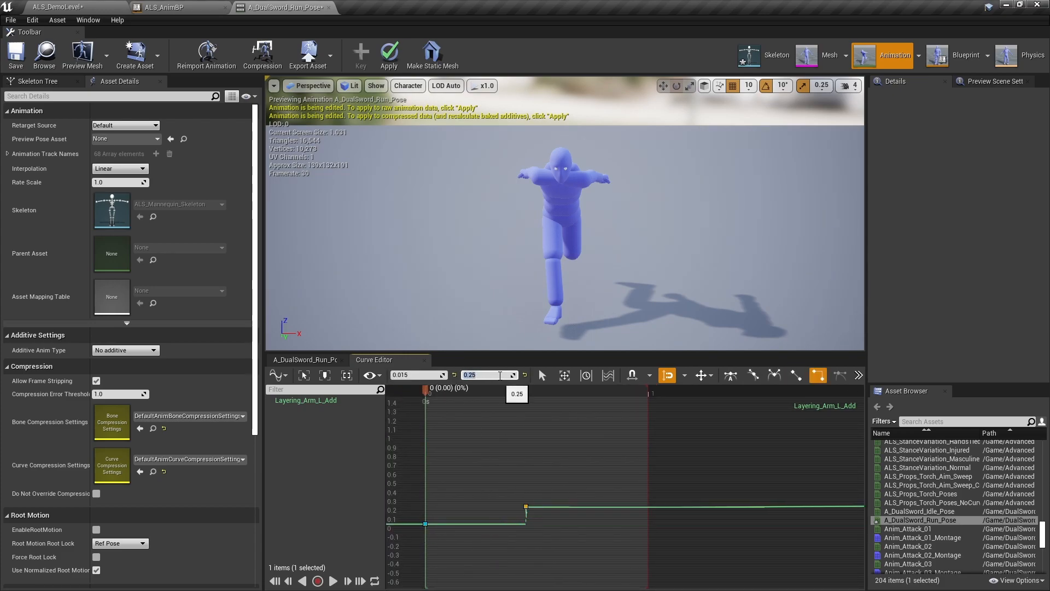
Step: Buffer the stepped Layering_Arm_L_Add curve, apply it to Layering_Arm_R_Add, and save the run pose animation
{"action": "scroll", "coordinate": [546, 461], "scroll_direction": "down", "scroll_amount": 1}
{"action": "left_click", "coordinate": [540, 466]}
{"action": "right_click_drag", "start_coordinate": [540, 466], "coordinate": [546, 445]}
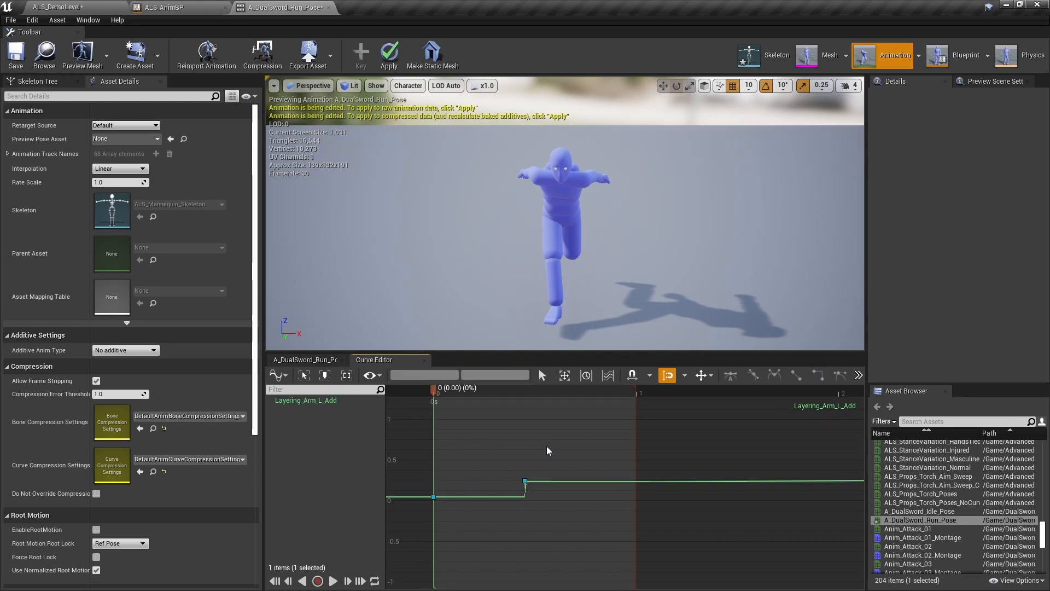
{"action": "right_click", "coordinate": [512, 443]}
{"action": "left_click", "coordinate": [328, 360]}
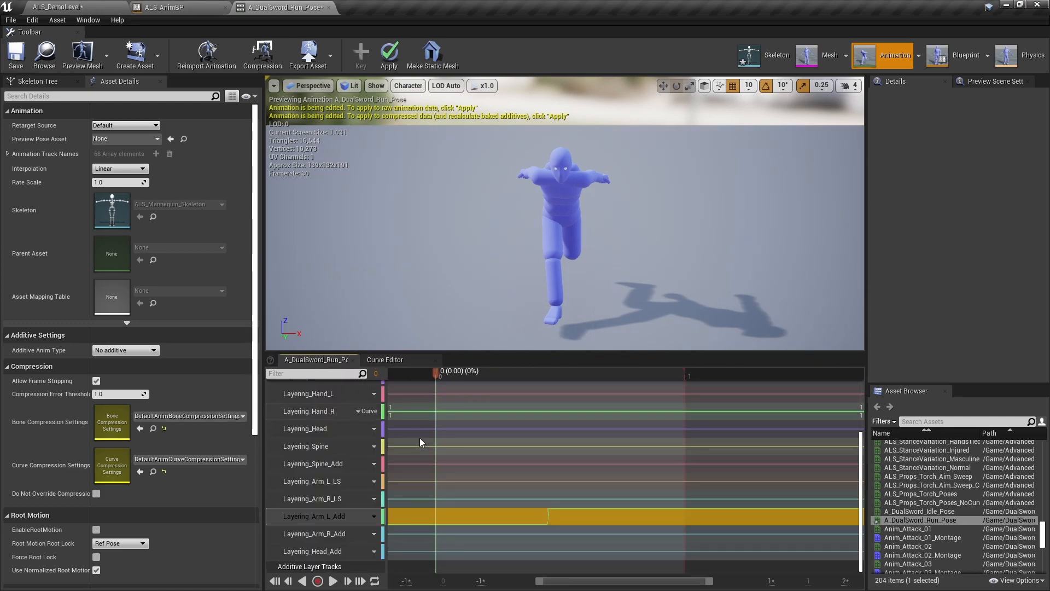
{"action": "left_click", "coordinate": [497, 534]}
{"action": "right_click", "coordinate": [496, 533]}
{"action": "left_click", "coordinate": [540, 550]}
{"action": "right_click", "coordinate": [579, 441]}
{"action": "left_click", "coordinate": [608, 468]}
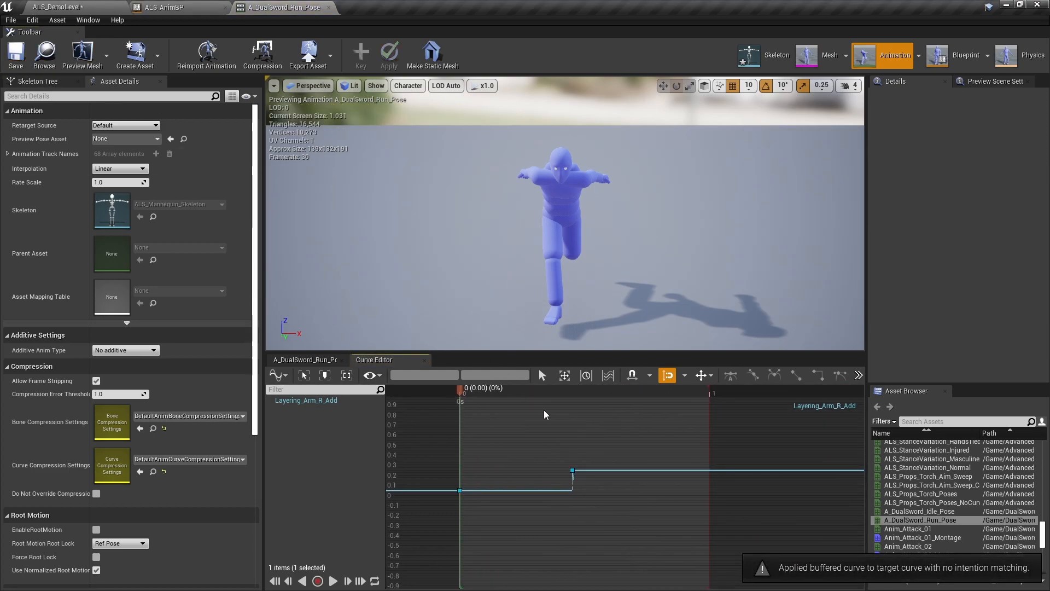
Step: Return to the run pose timeline and review its Layering_Head_Add and arm layering tracks
{"action": "left_click", "coordinate": [323, 361]}
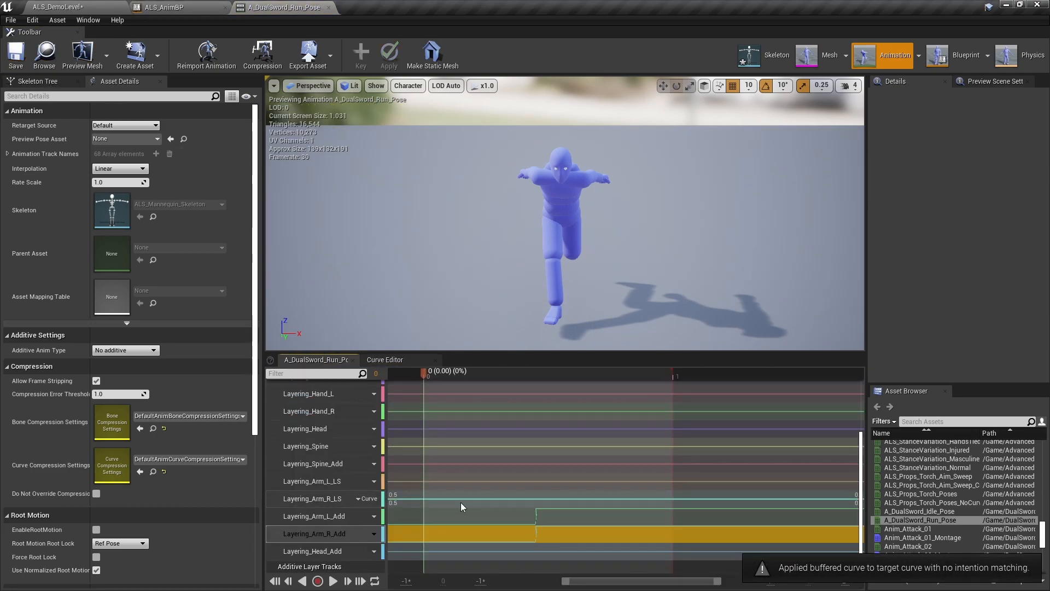
{"action": "left_click", "coordinate": [490, 549]}
{"action": "right_click", "coordinate": [490, 550]}
{"action": "left_click", "coordinate": [471, 536]}
{"action": "left_click", "coordinate": [467, 550]}
{"action": "left_click", "coordinate": [468, 469]}
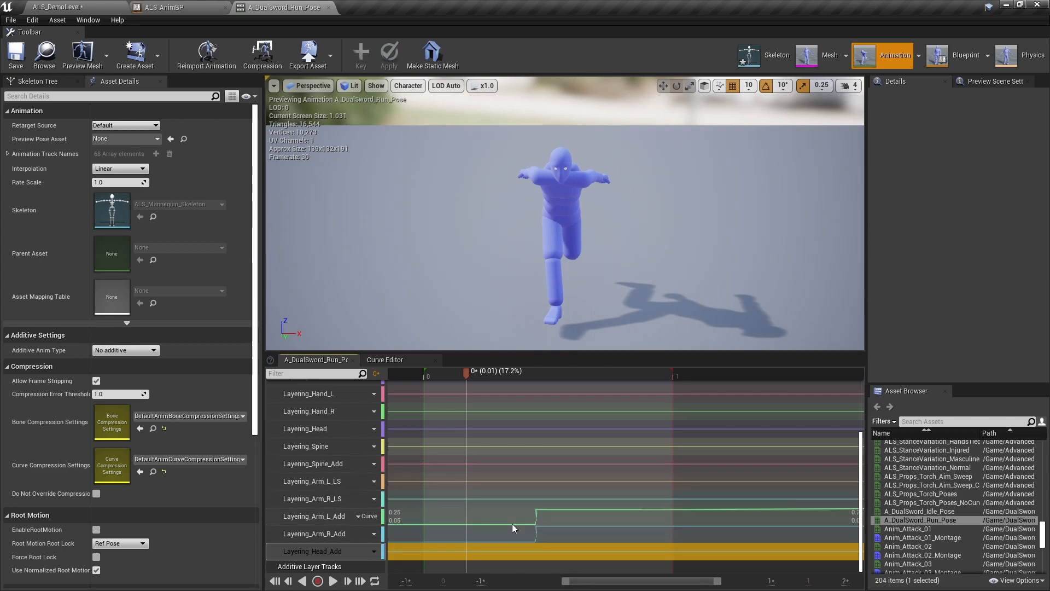
{"action": "left_click", "coordinate": [496, 480]}
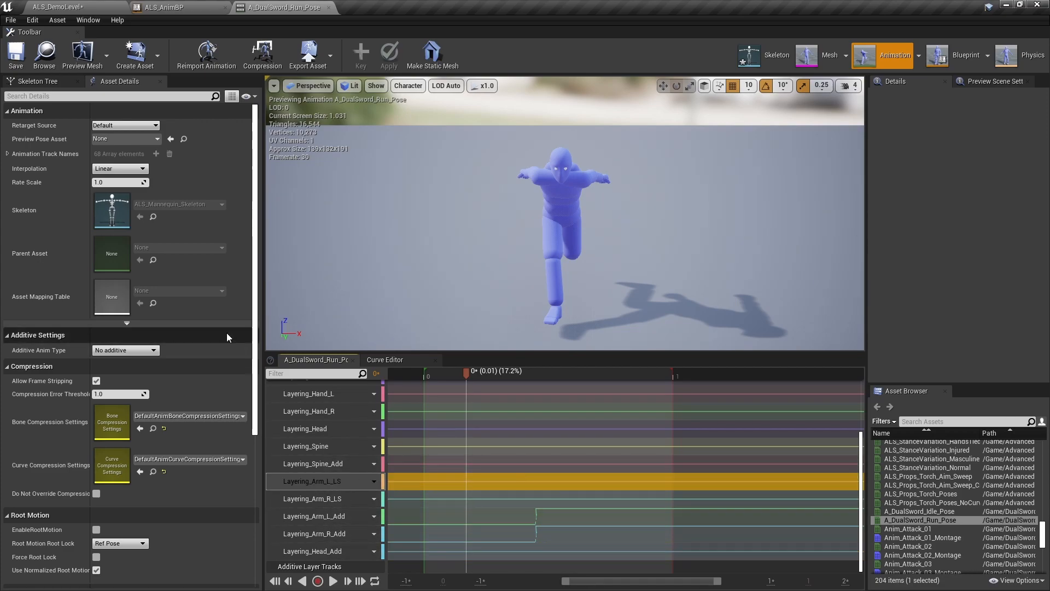
Step: Set the Explicit Time of the Air A_DualSword_Run_Pose evaluator to 0.02, then compile and save ALS_AnimBP
{"action": "left_click", "coordinate": [164, 7]}
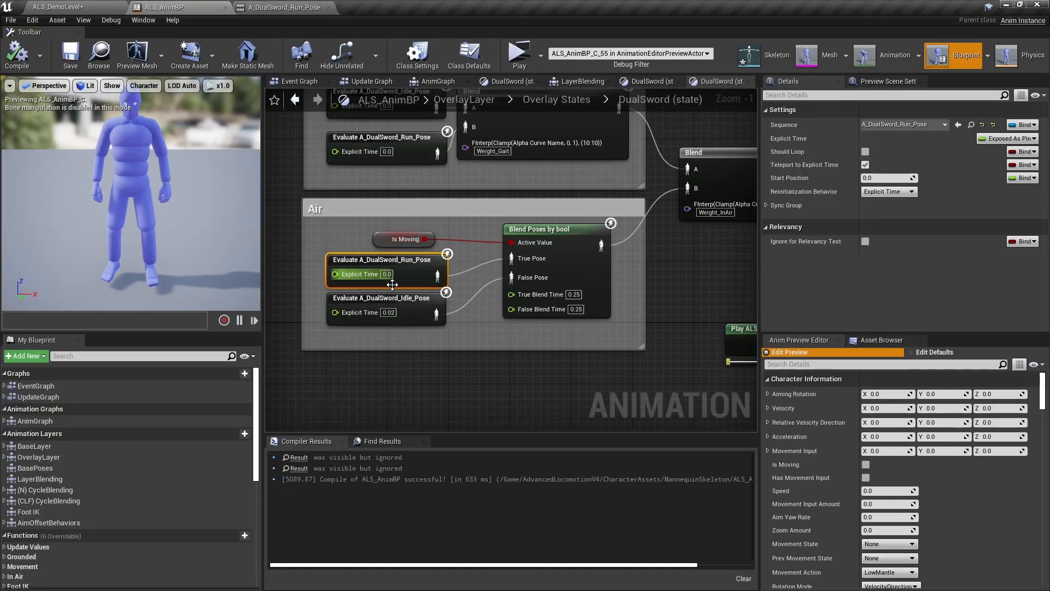
{"action": "left_click", "coordinate": [478, 291]}
{"action": "right_click_drag", "start_coordinate": [477, 265], "coordinate": [478, 341]}
{"action": "left_click", "coordinate": [26, 56]}
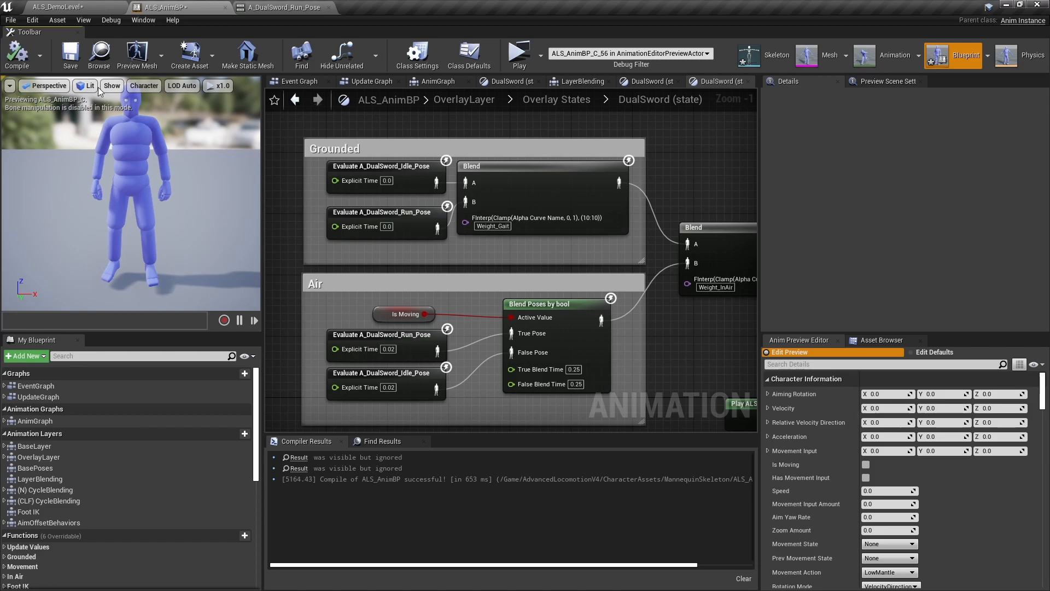
{"action": "left_click", "coordinate": [71, 55]}
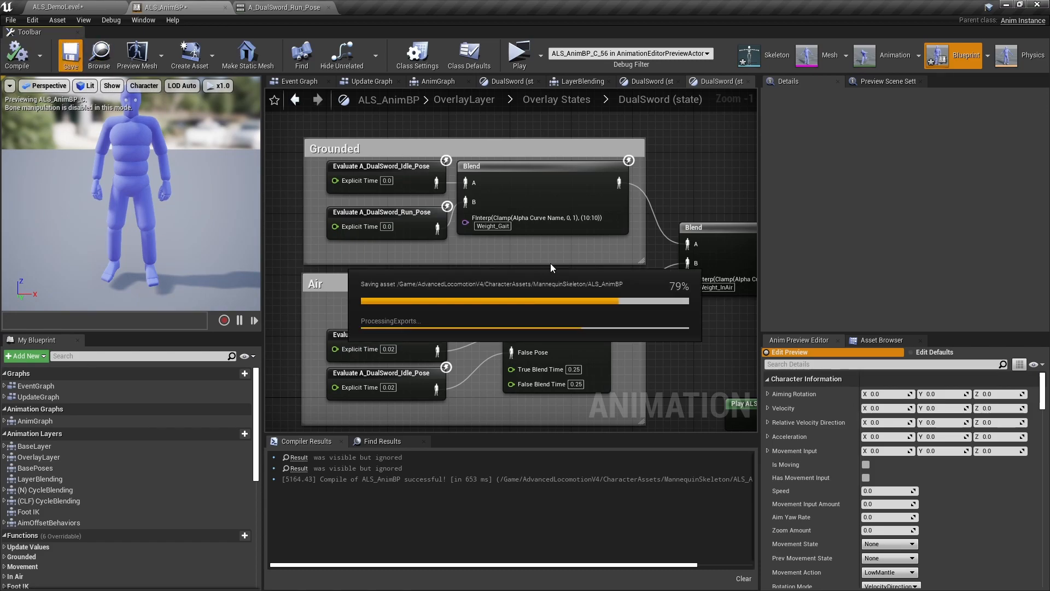
{"action": "right_click_drag", "start_coordinate": [671, 303], "coordinate": [602, 288]}
Step: Play ALS_DemoLevel with the DualSword overlay and test repeated jumps while running
{"action": "left_click", "coordinate": [60, 8]}
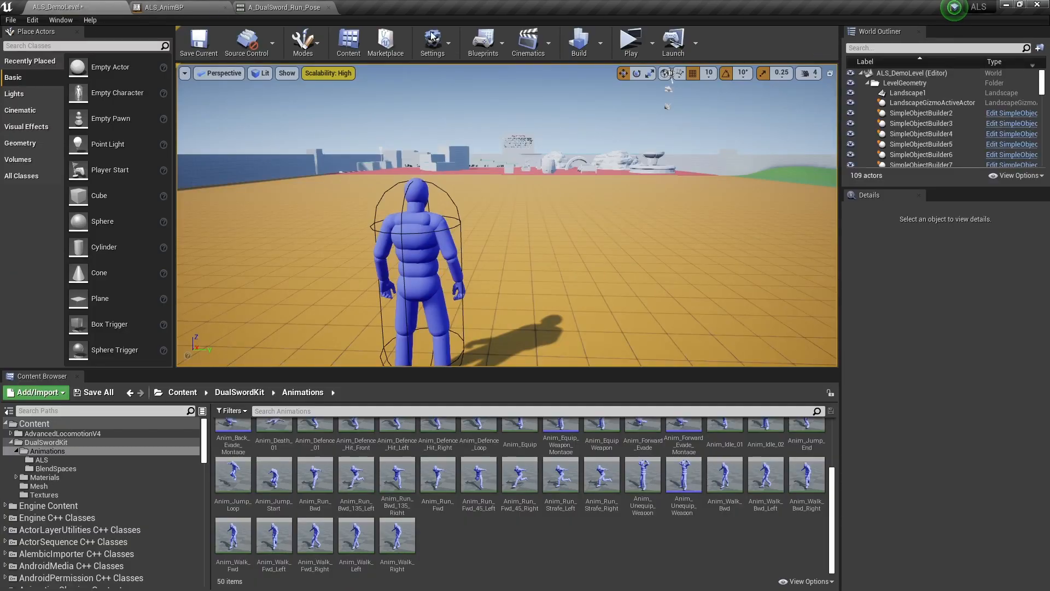
{"action": "left_click", "coordinate": [631, 50]}
{"action": "key", "text": "q"}
{"action": "scroll", "coordinate": [525, 296], "scroll_direction": "up", "scroll_amount": 1}
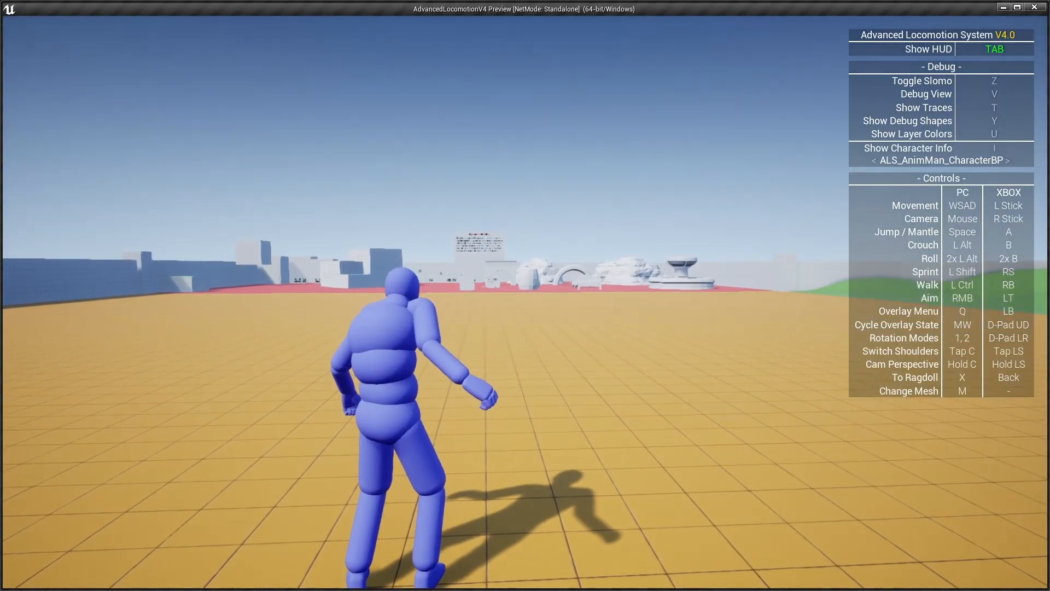
{"action": "key", "text": "w"}
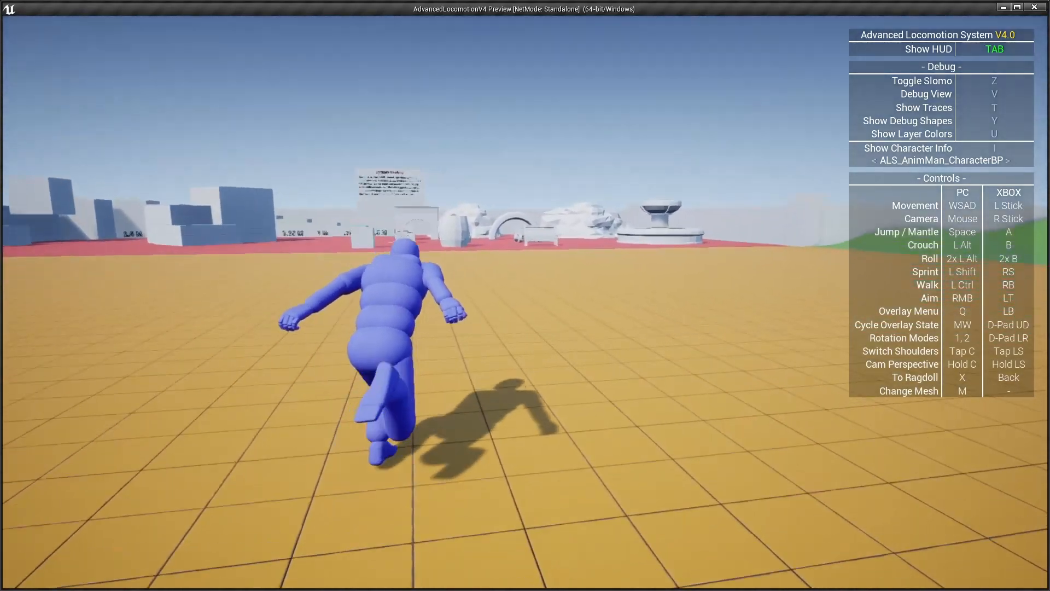
{"action": "key", "text": "space"}
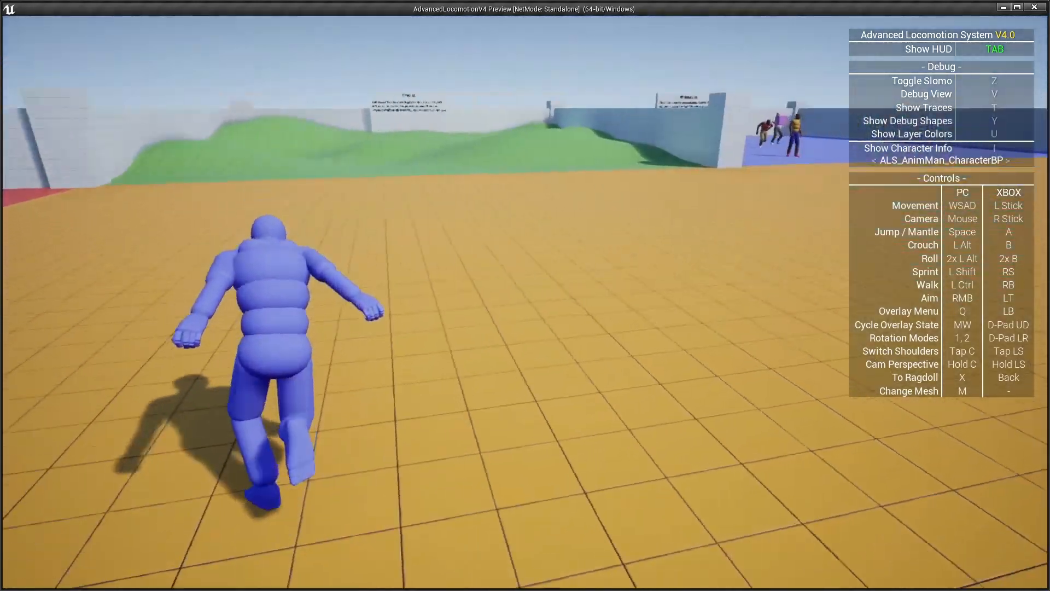
{"action": "key", "text": "space"}
{"action": "key", "text": "space"}
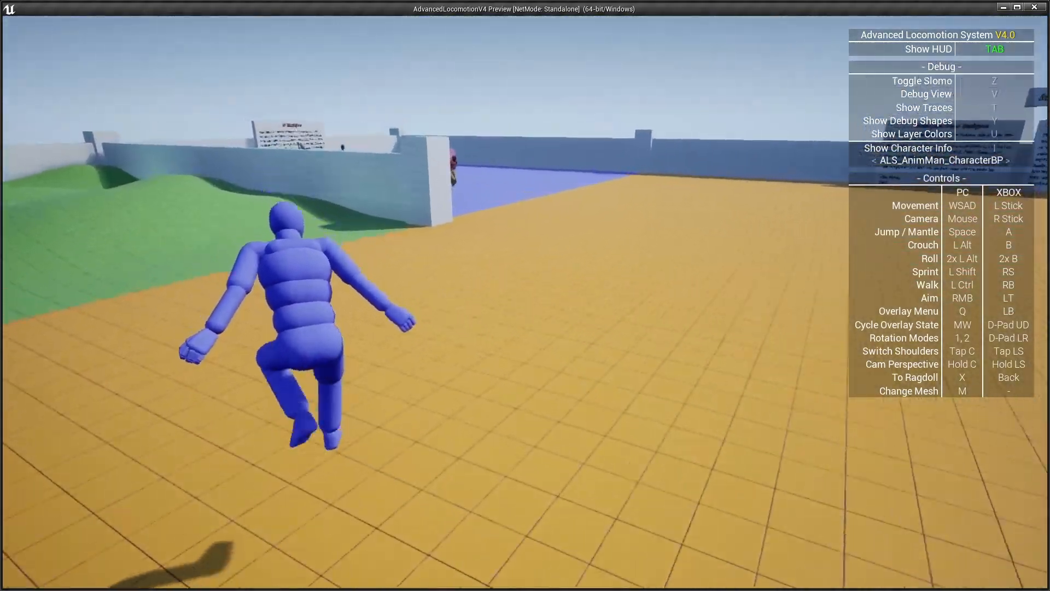
{"action": "key", "text": "q"}
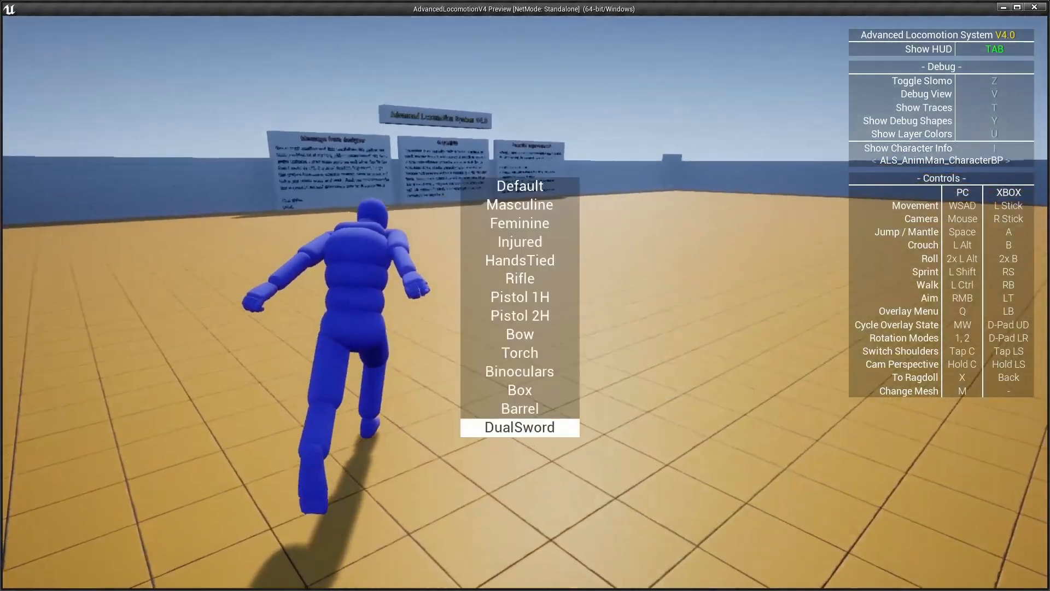
Step: Keep testing jumps while running with the DualSword overlay, then end the play session
{"action": "key", "text": "space"}
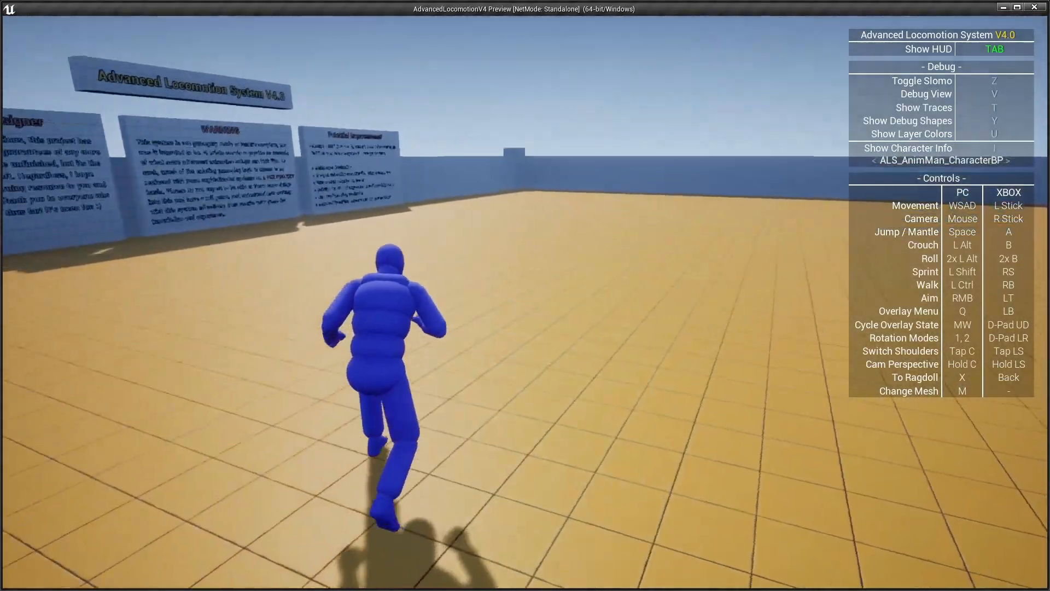
{"action": "key", "text": "space"}
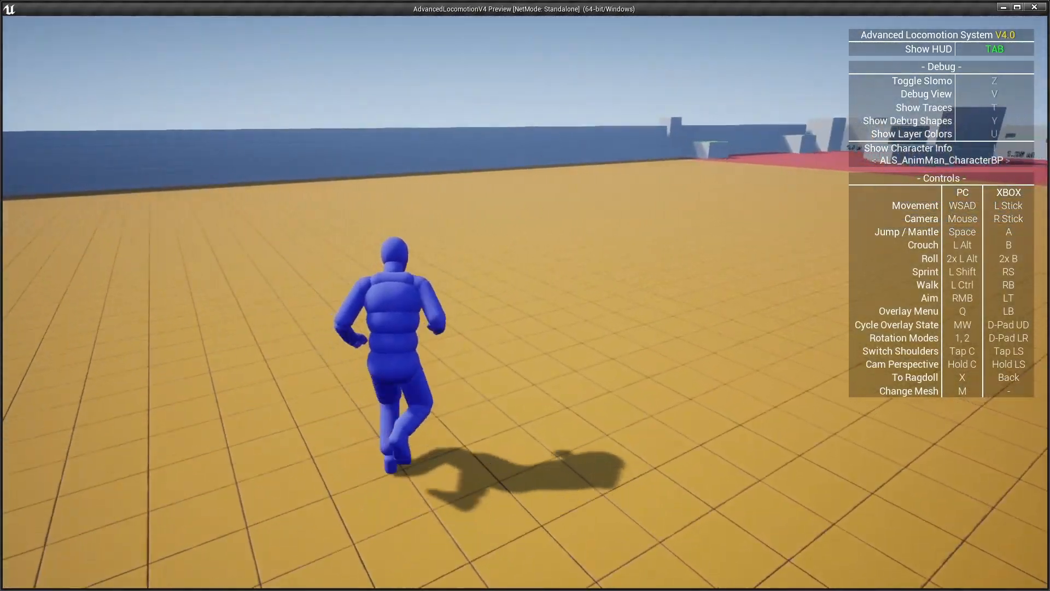
{"action": "key", "text": "space"}
{"action": "key", "text": "q"}
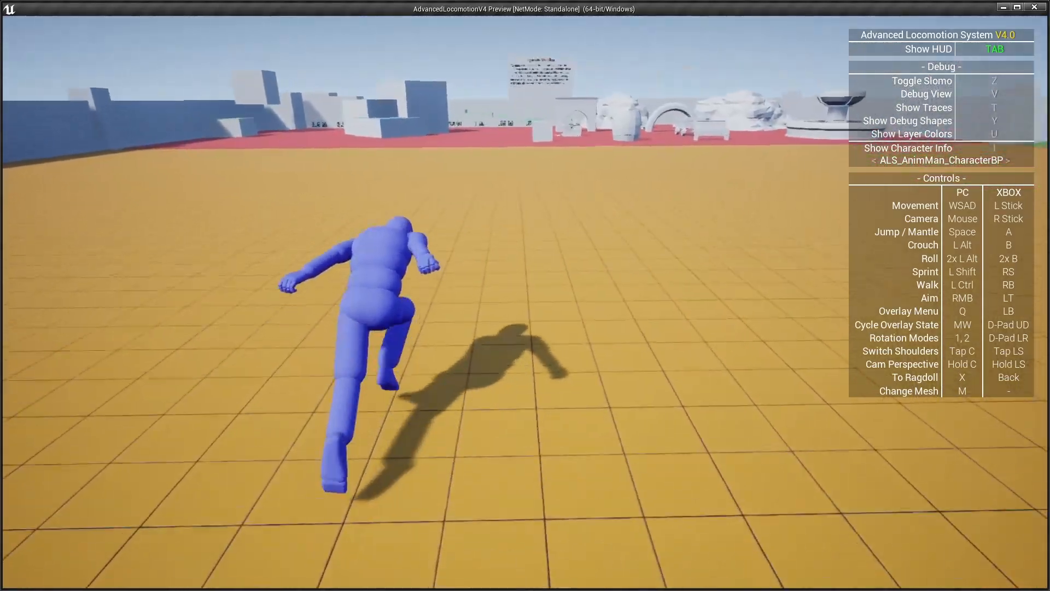
{"action": "key", "text": "space"}
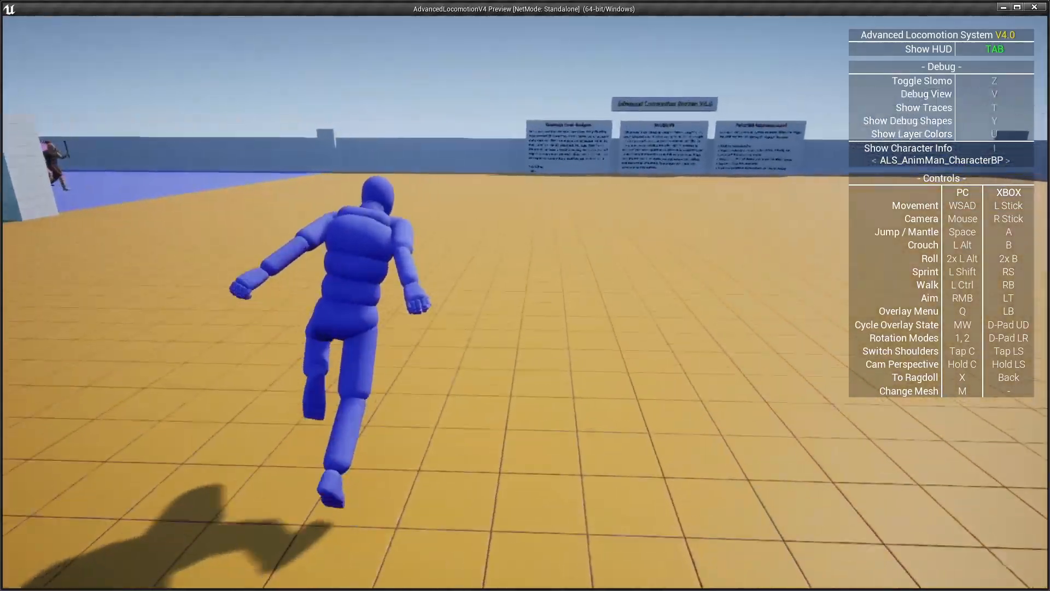
{"action": "key", "text": "space"}
{"action": "key", "text": "Escape"}
Step: In the A_DualSword_Run_Pose animation, set the Layering_Arm_L_Add key at time 0.015 to 0.1 and buffer the curve
{"action": "left_click", "coordinate": [230, 5]}
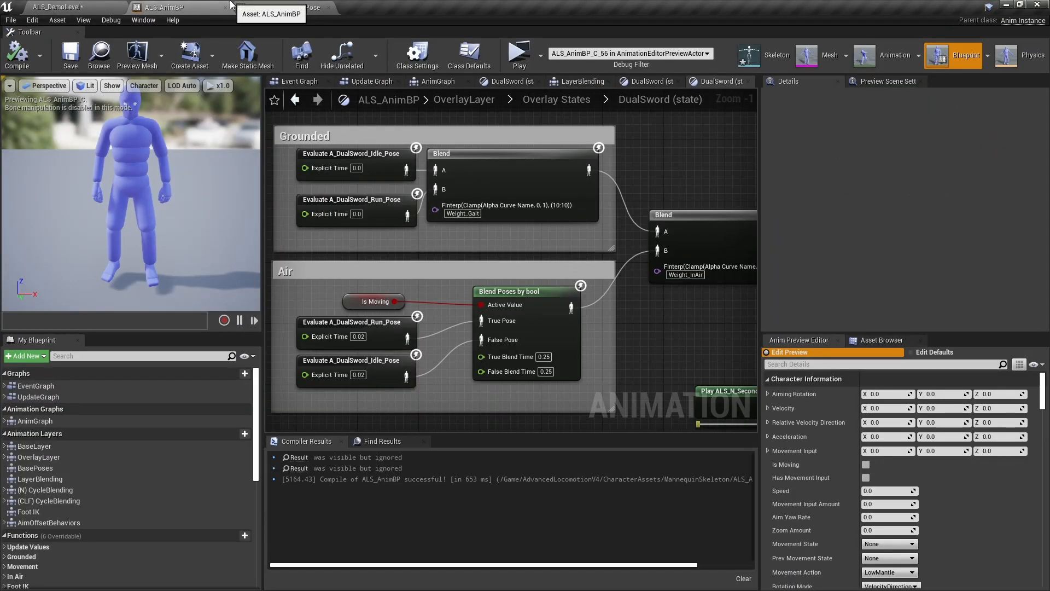
{"action": "left_click", "coordinate": [273, 7]}
{"action": "left_click", "coordinate": [605, 395]}
{"action": "left_click", "coordinate": [566, 511]}
{"action": "right_click", "coordinate": [569, 510]}
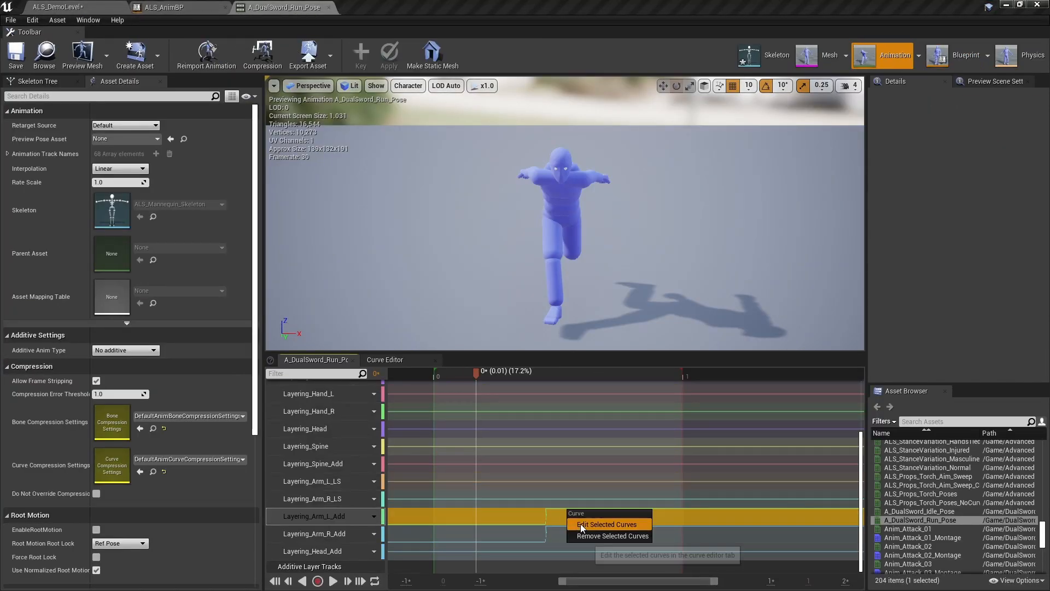
{"action": "left_click", "coordinate": [579, 523]}
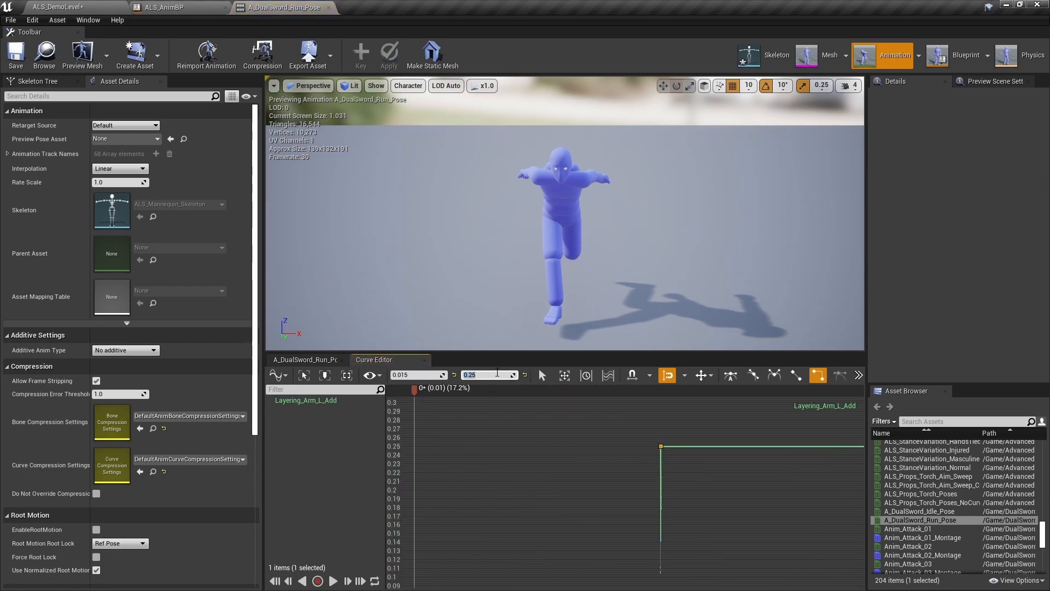
{"action": "key", "text": "Return"}
{"action": "scroll", "coordinate": [552, 418], "scroll_direction": "down", "scroll_amount": 2}
{"action": "right_click_drag", "start_coordinate": [642, 495], "coordinate": [621, 395]}
{"action": "left_click", "coordinate": [615, 422]}
Step: Apply the buffered curve to Layering_Arm_R_Add and save the run pose animation
{"action": "left_click", "coordinate": [318, 361]}
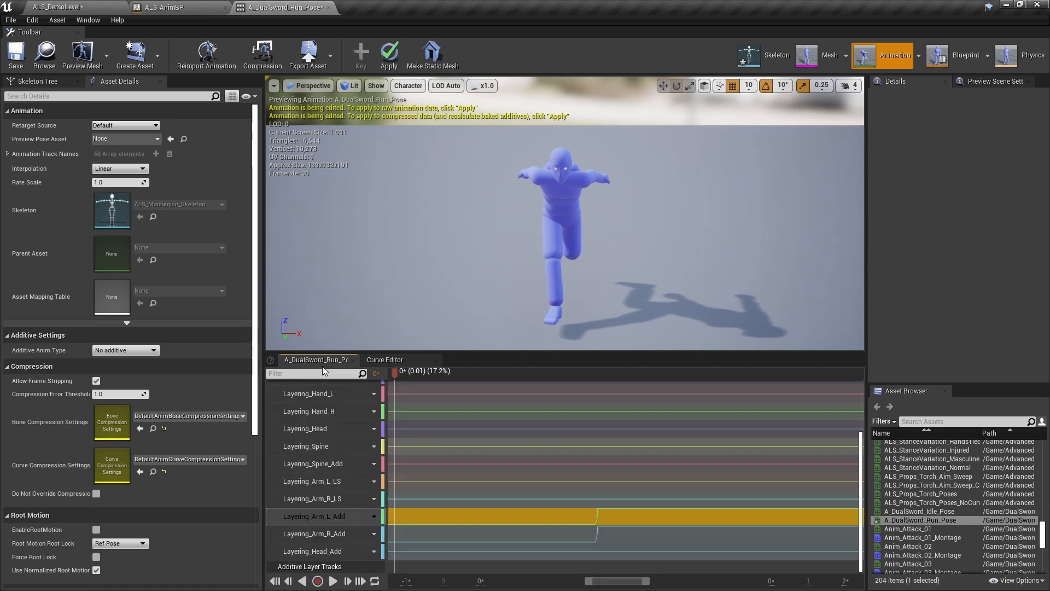
{"action": "left_click", "coordinate": [610, 533]}
{"action": "right_click", "coordinate": [611, 534]}
{"action": "left_click", "coordinate": [626, 541]}
{"action": "right_click", "coordinate": [634, 471]}
{"action": "left_click", "coordinate": [651, 495]}
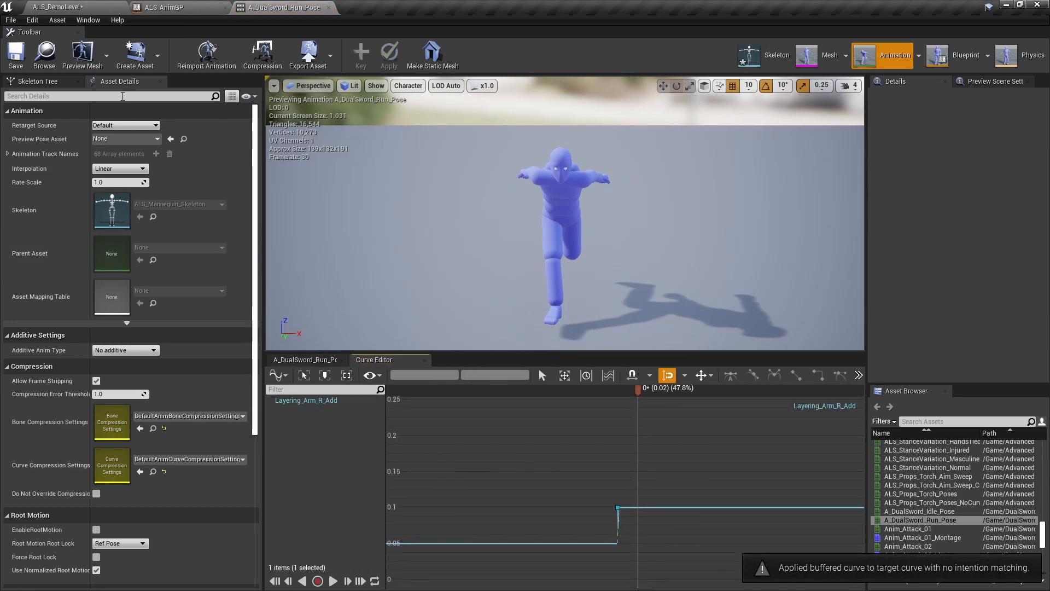
Step: Close the run pose asset, play ALS_DemoLevel, test jumps while running with the DualSword overlay, and end the session
{"action": "left_click", "coordinate": [61, 8]}
{"action": "left_click", "coordinate": [329, 7]}
{"action": "left_click", "coordinate": [631, 43]}
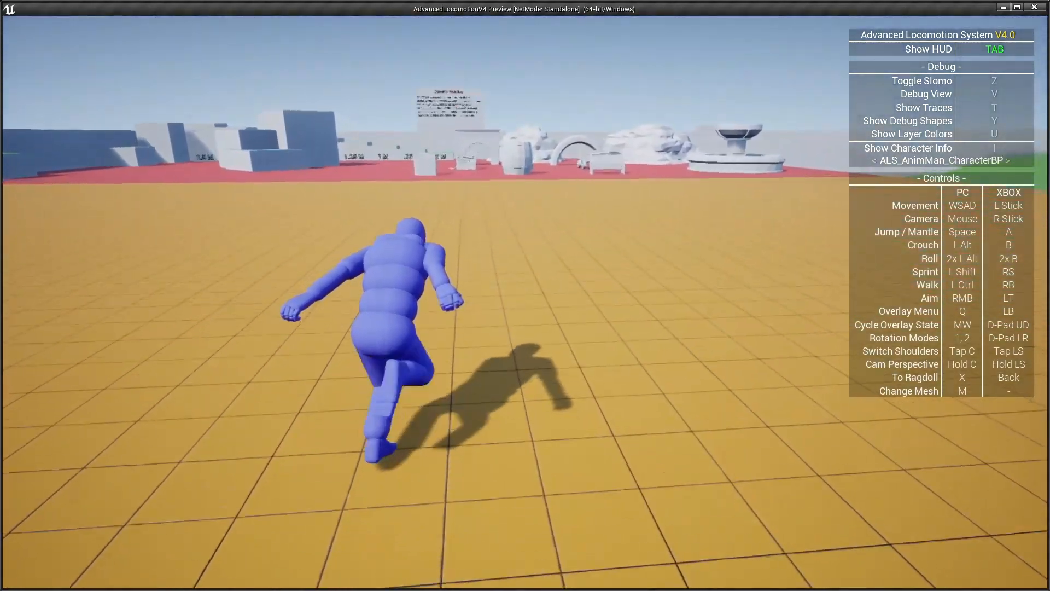
{"action": "key", "text": "space"}
{"action": "key", "text": "space"}
{"action": "key", "text": "w"}
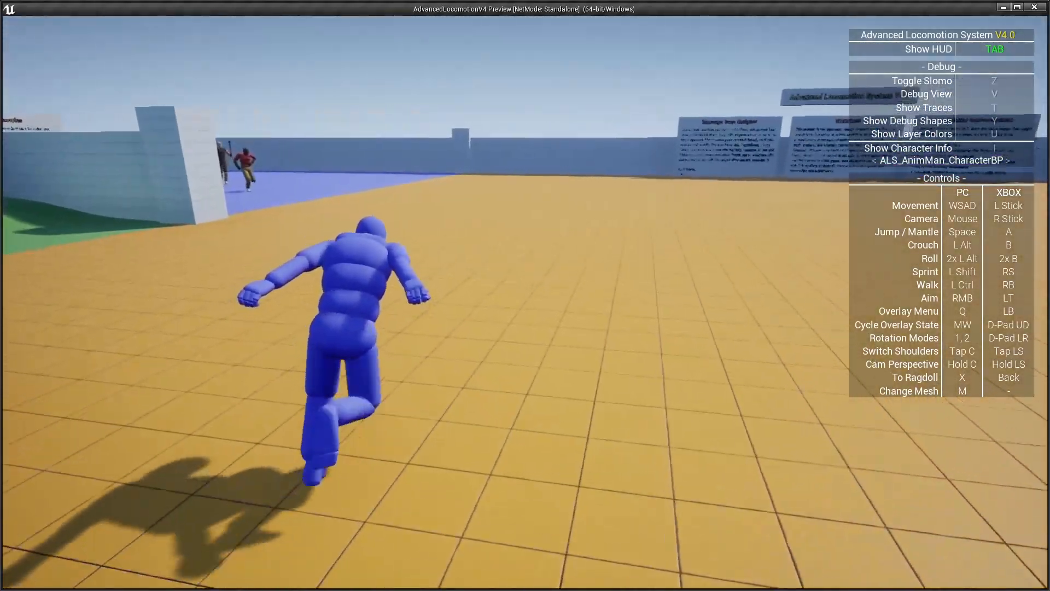
{"action": "key", "text": "space"}
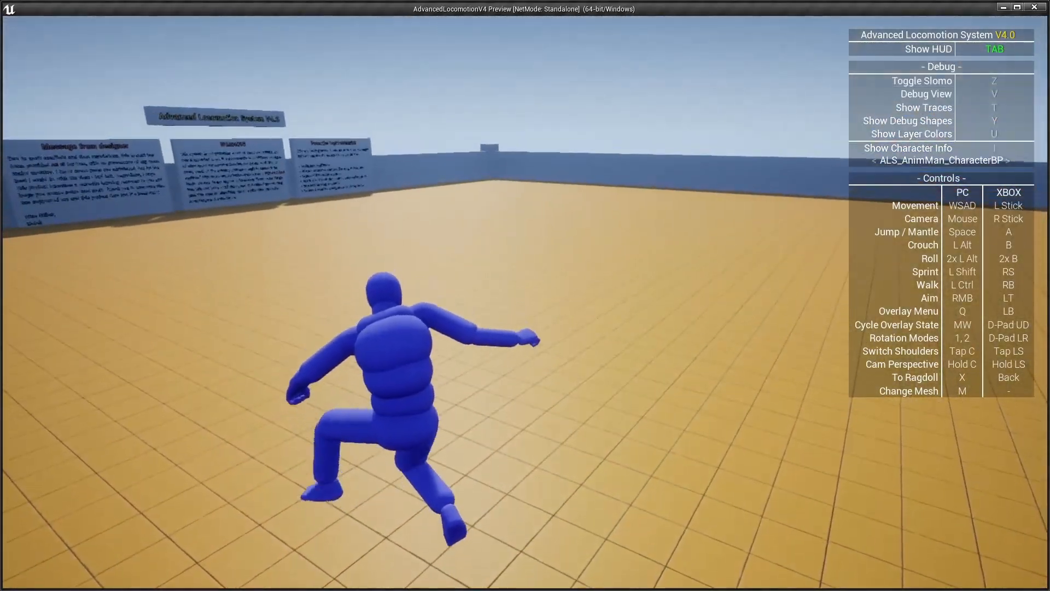
{"action": "key", "text": "q"}
{"action": "key", "text": "w"}
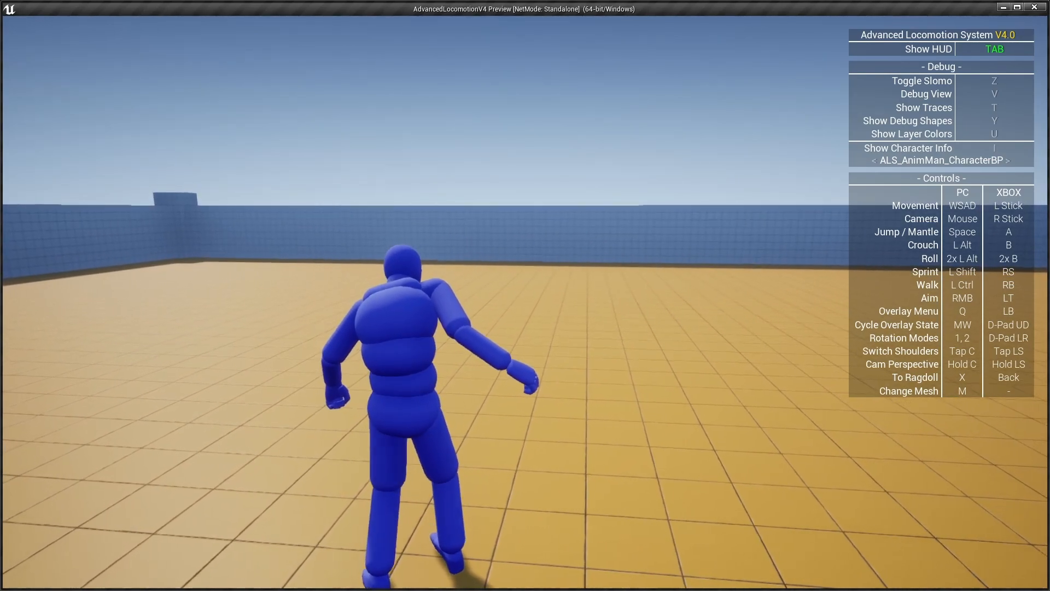
{"action": "key", "text": "Escape"}
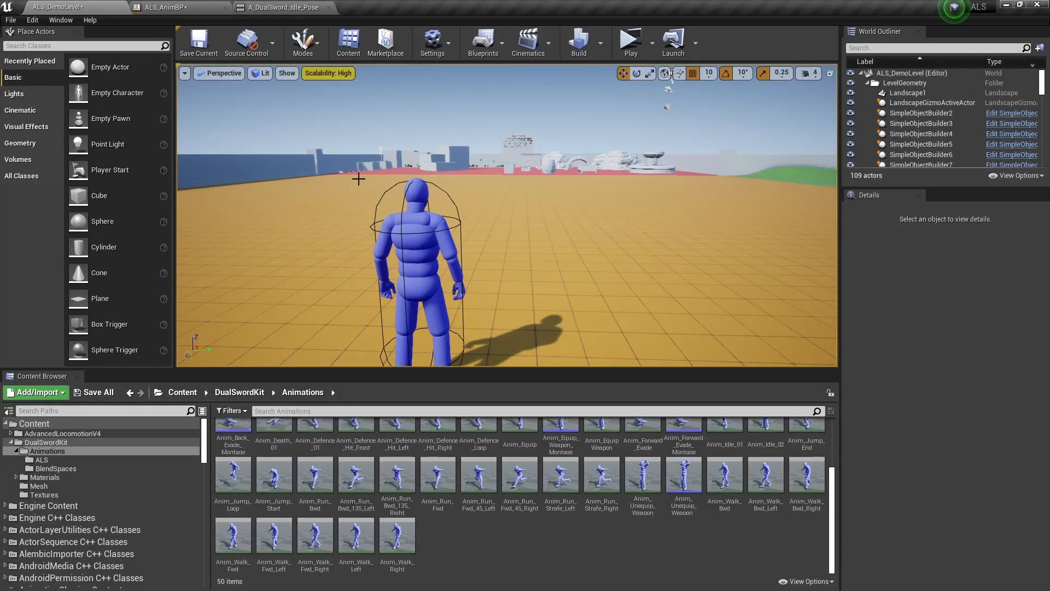
Step: In ALS_AnimBP, shift the Grounded group up and place a duplicate of its A_DualSword_Idle_Pose evaluator below it
{"action": "left_click", "coordinate": [188, 6]}
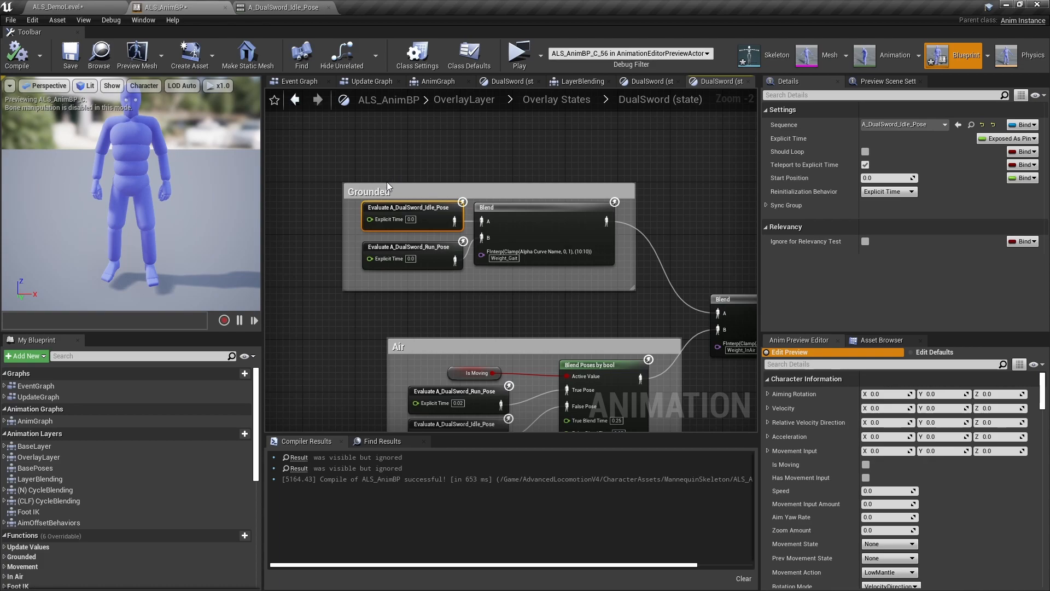
{"action": "left_click_drag", "start_coordinate": [386, 183], "coordinate": [346, 163]}
{"action": "scroll", "coordinate": [447, 290], "scroll_direction": "up", "scroll_amount": 1}
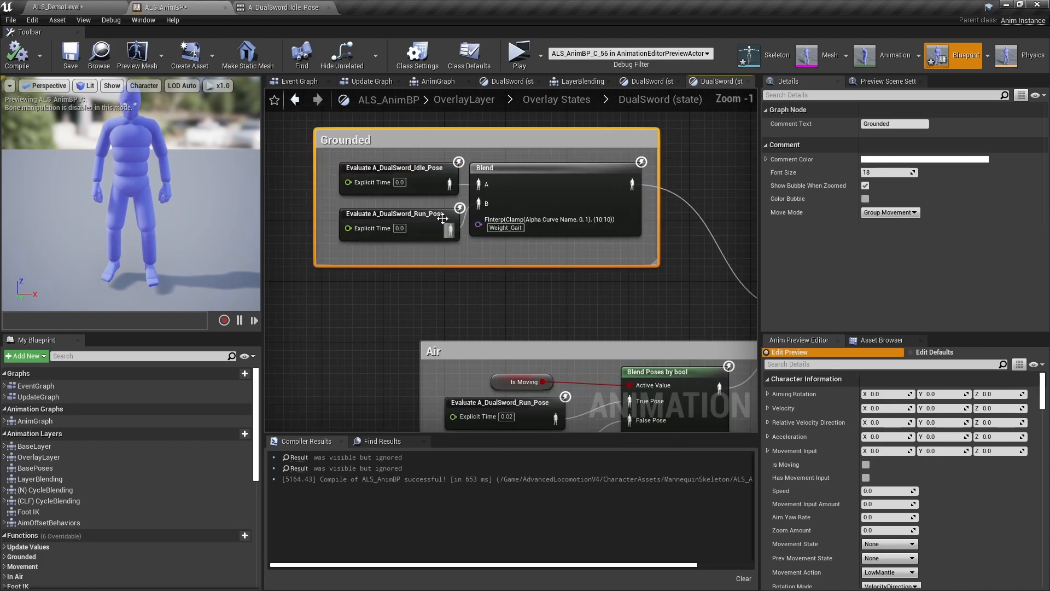
{"action": "left_click", "coordinate": [421, 185]}
{"action": "left_click", "coordinate": [474, 286]}
{"action": "key", "text": "ctrl+v"}
{"action": "left_click_drag", "start_coordinate": [536, 292], "coordinate": [370, 285]}
{"action": "left_click", "coordinate": [504, 287]}
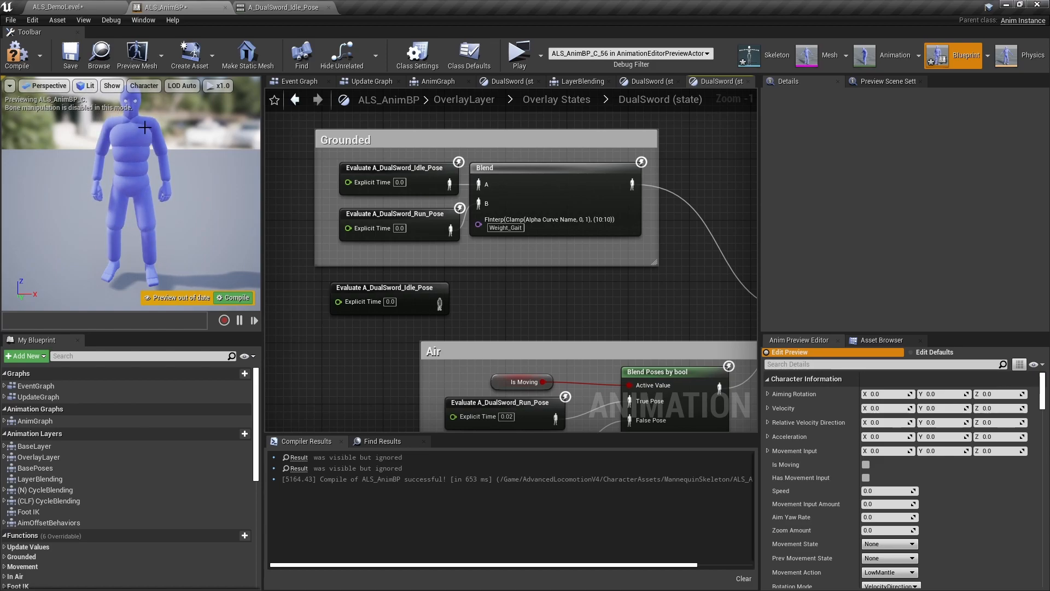
{"action": "left_click_drag", "start_coordinate": [395, 290], "coordinate": [402, 290]}
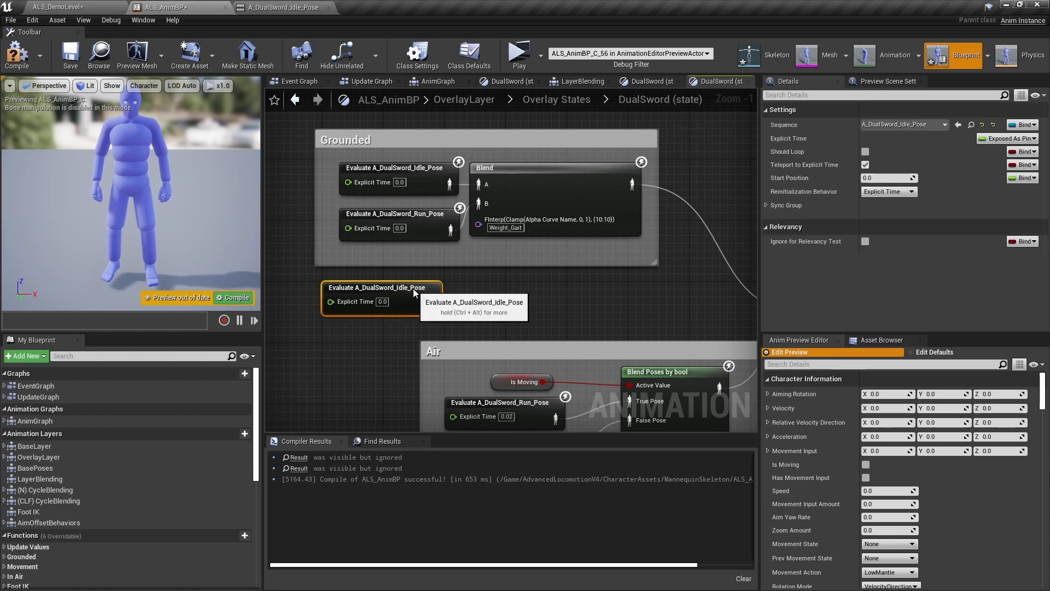
Step: Open the A_DualSword_Idle_Pose animation from the duplicated evaluator and bring up its Layering_Legs curve for editing
{"action": "right_click_drag", "start_coordinate": [466, 322], "coordinate": [531, 349]}
{"action": "double_click", "coordinate": [469, 331]}
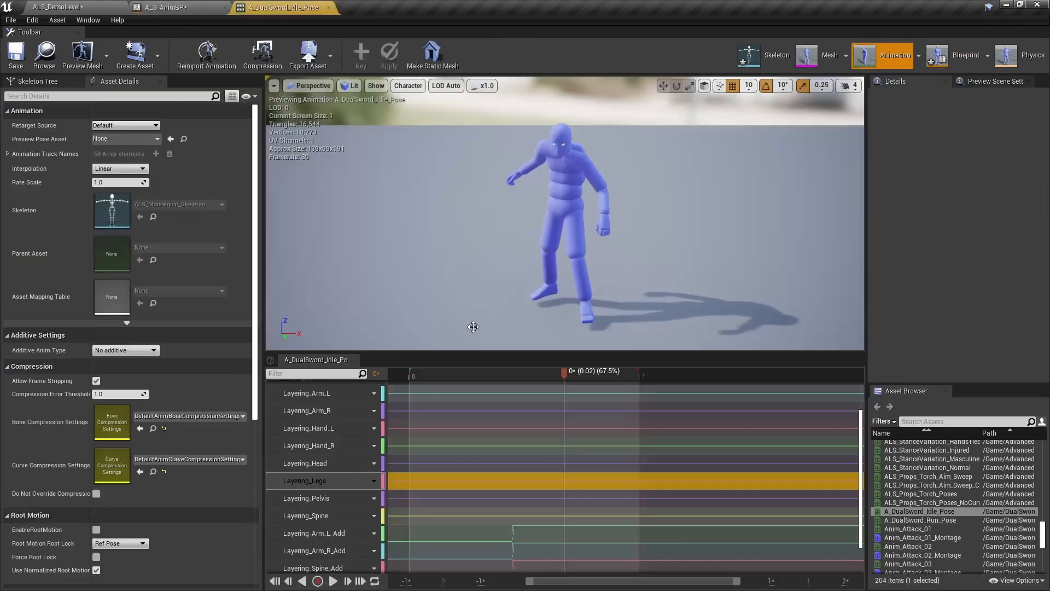
{"action": "right_click_drag", "start_coordinate": [613, 474], "coordinate": [523, 381]}
{"action": "left_click_drag", "start_coordinate": [451, 379], "coordinate": [454, 379]}
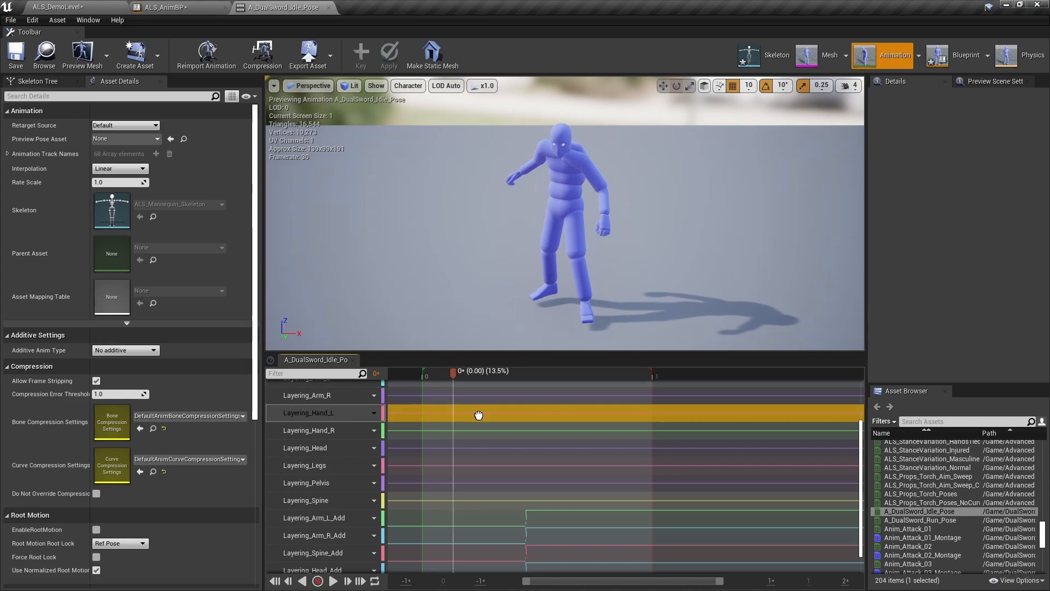
{"action": "right_click_drag", "start_coordinate": [478, 416], "coordinate": [487, 424]}
{"action": "scroll", "coordinate": [480, 393], "scroll_direction": "up", "scroll_amount": 2, "text": "ctrl"}
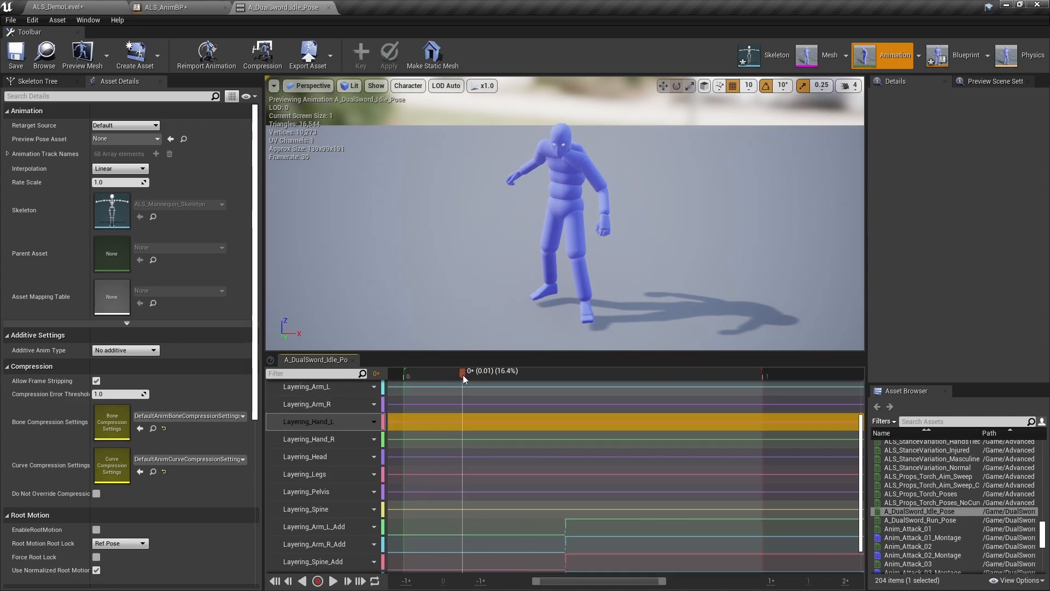
{"action": "right_click_drag", "start_coordinate": [466, 382], "coordinate": [527, 394]}
{"action": "right_click", "coordinate": [485, 445]}
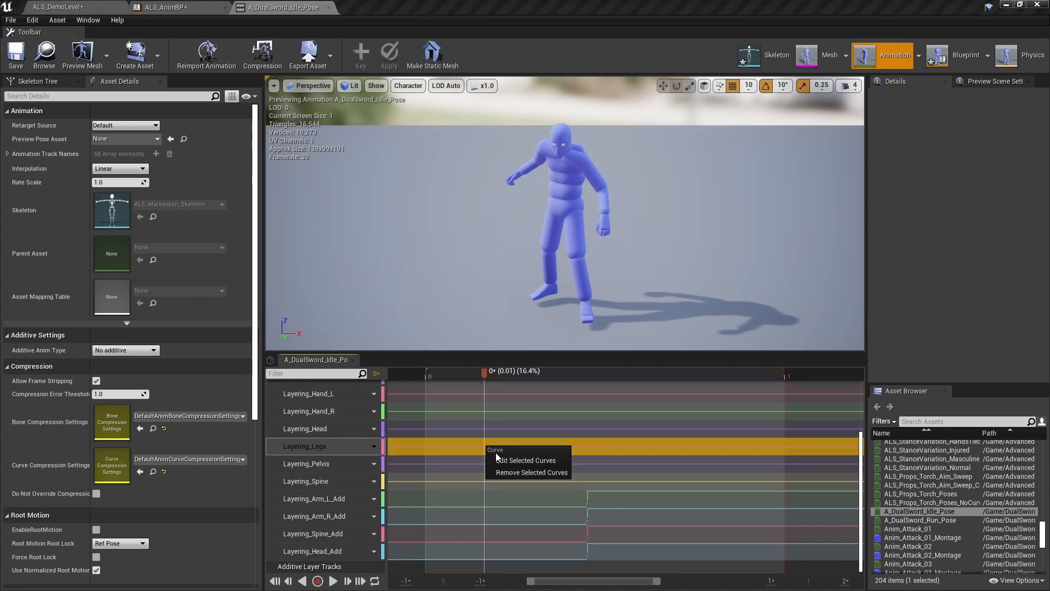
{"action": "left_click", "coordinate": [499, 457]}
Step: Disable time snapping and add a Layering_Legs key at time 0.005 with value 0
{"action": "right_click_drag", "start_coordinate": [628, 458], "coordinate": [484, 441]}
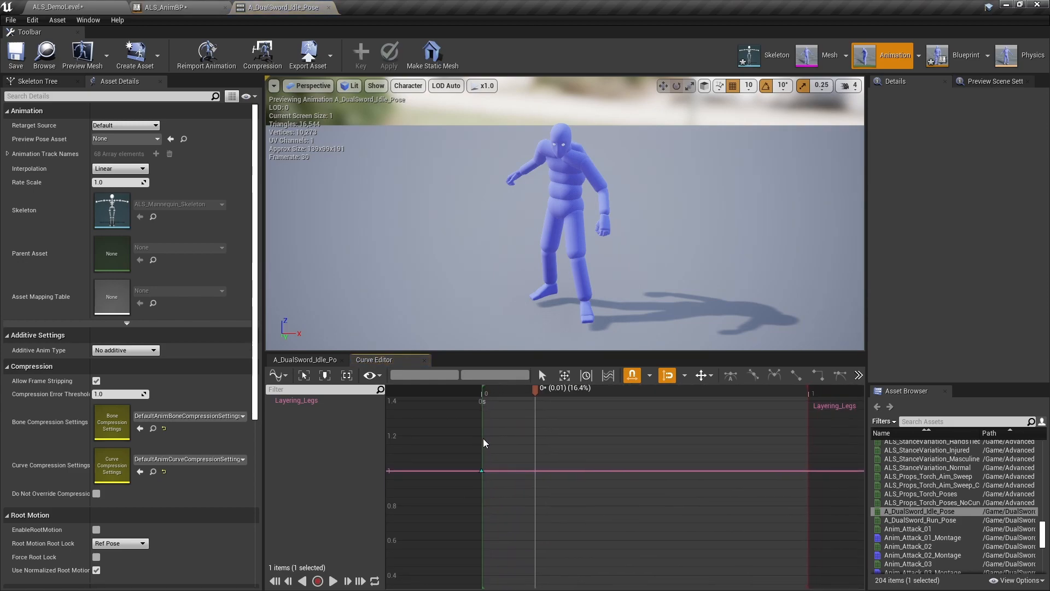
{"action": "scroll", "coordinate": [535, 449], "scroll_direction": "up", "scroll_amount": 2}
{"action": "right_click_drag", "start_coordinate": [551, 463], "coordinate": [513, 454]}
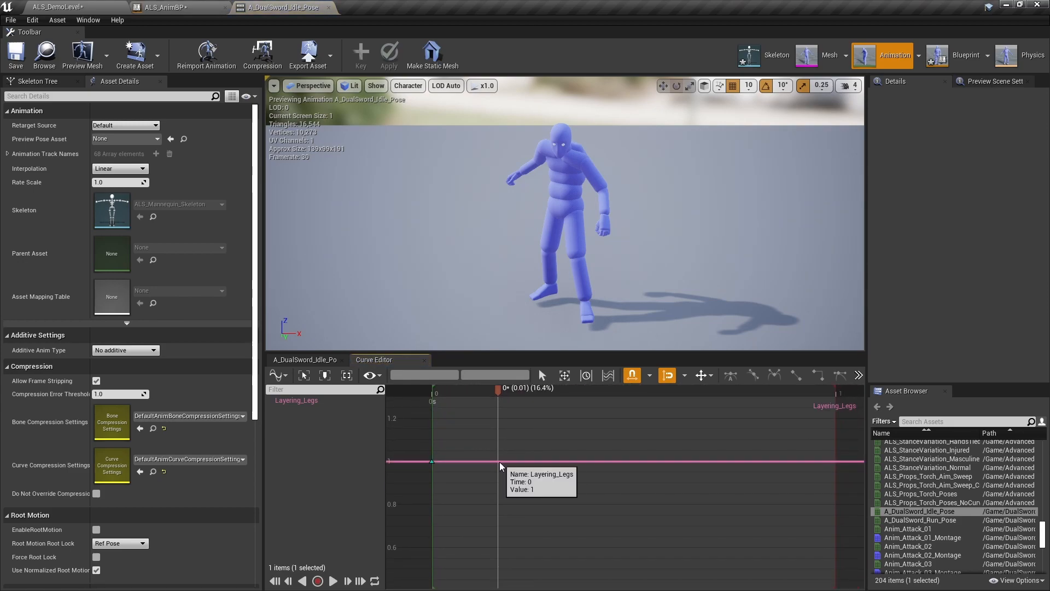
{"action": "left_click", "coordinate": [499, 461]}
{"action": "key", "text": "ctrl+z"}
{"action": "left_click", "coordinate": [632, 375]}
{"action": "left_click_drag", "start_coordinate": [476, 393], "coordinate": [489, 396]}
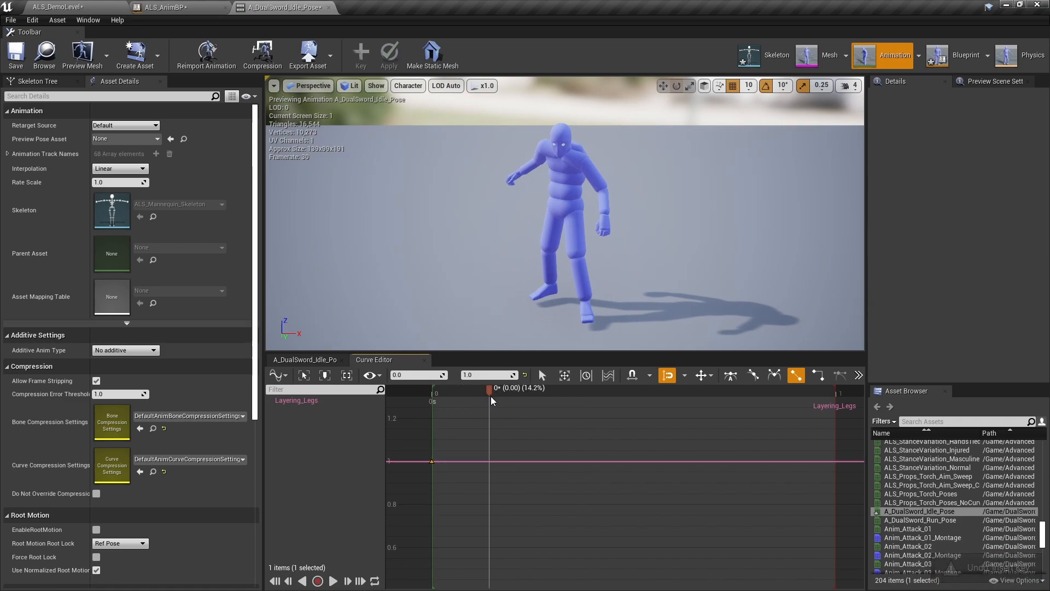
{"action": "middle_click", "coordinate": [497, 461]}
{"action": "left_click", "coordinate": [430, 377]}
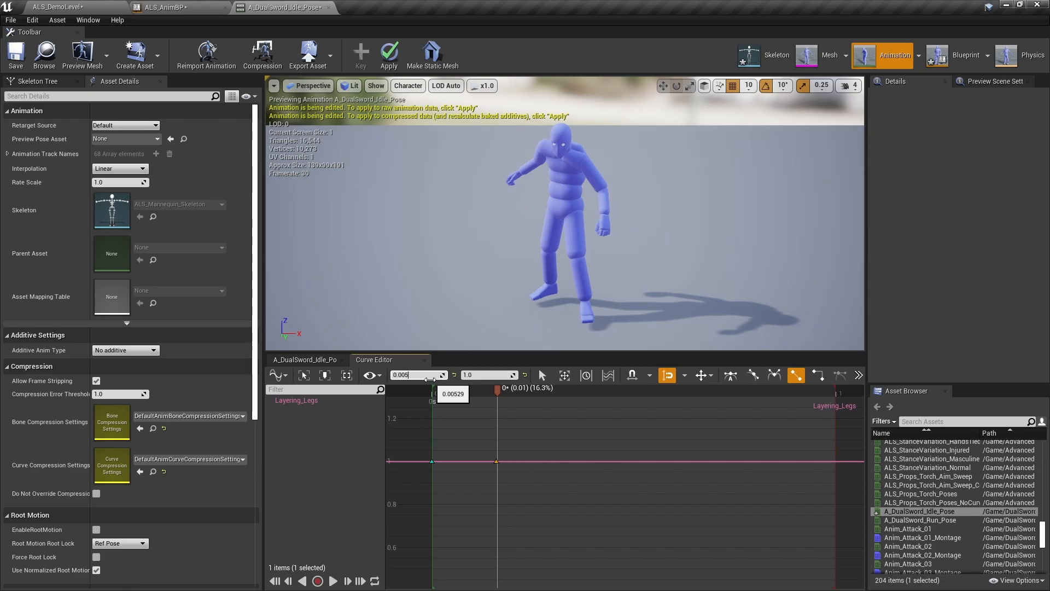
{"action": "scroll", "coordinate": [498, 426], "scroll_direction": "up", "scroll_amount": 2}
{"action": "left_click", "coordinate": [483, 378]}
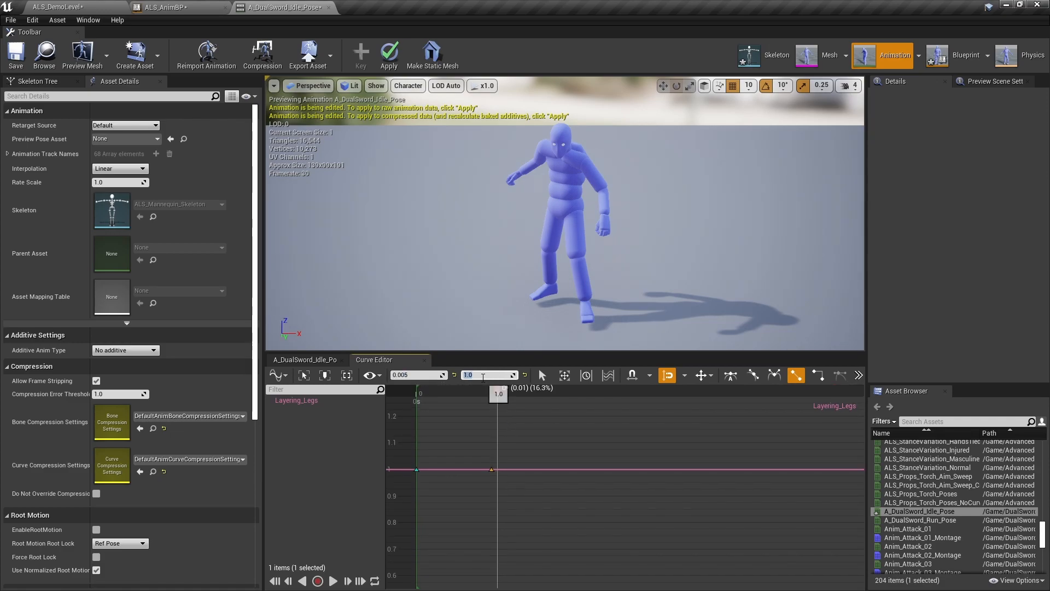
Step: Add a Layering_Legs key at time 0.015 with value 1 and give the curve's keys constant interpolation
{"action": "scroll", "coordinate": [618, 525], "scroll_direction": "down", "scroll_amount": 4}
{"action": "right_click_drag", "start_coordinate": [623, 564], "coordinate": [568, 377]}
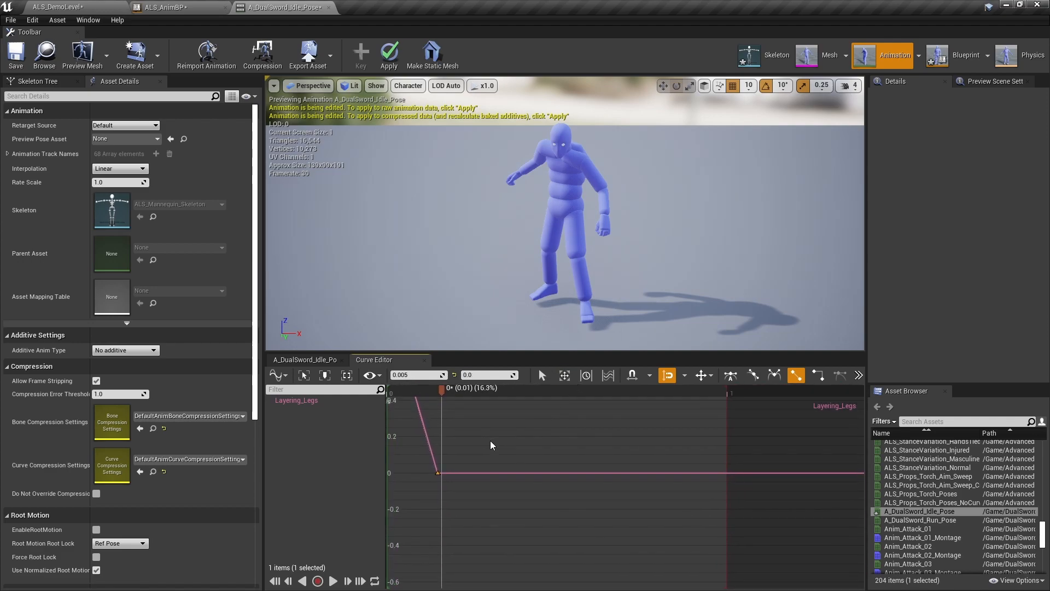
{"action": "middle_click", "coordinate": [503, 472]}
{"action": "right_click_drag", "start_coordinate": [474, 417], "coordinate": [465, 470]}
{"action": "left_click_drag", "start_coordinate": [542, 481], "coordinate": [509, 530]}
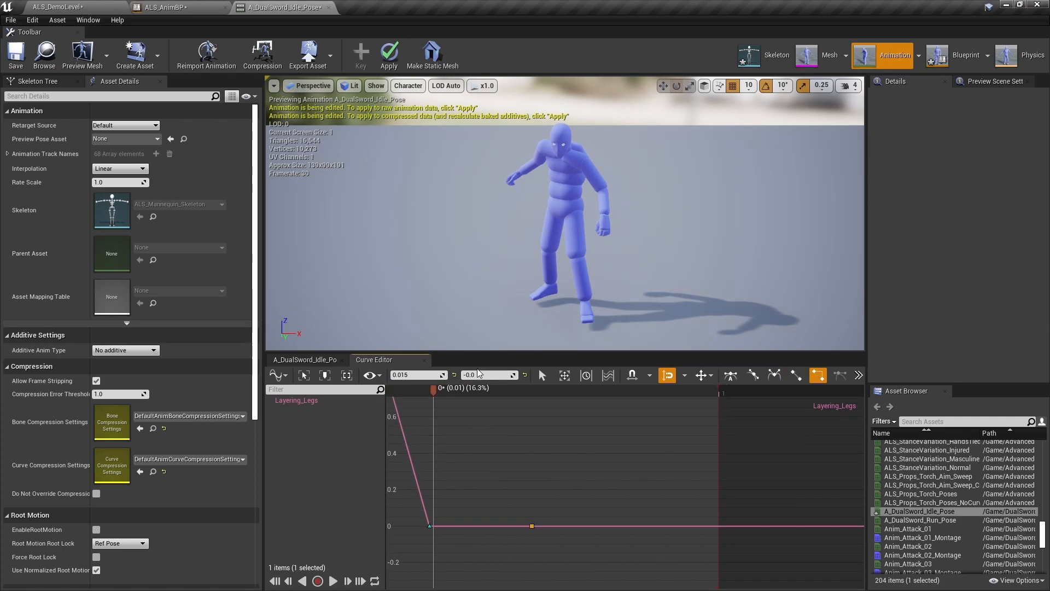
{"action": "right_click_drag", "start_coordinate": [500, 396], "coordinate": [470, 449]}
{"action": "scroll", "coordinate": [465, 403], "scroll_direction": "down", "scroll_amount": 3}
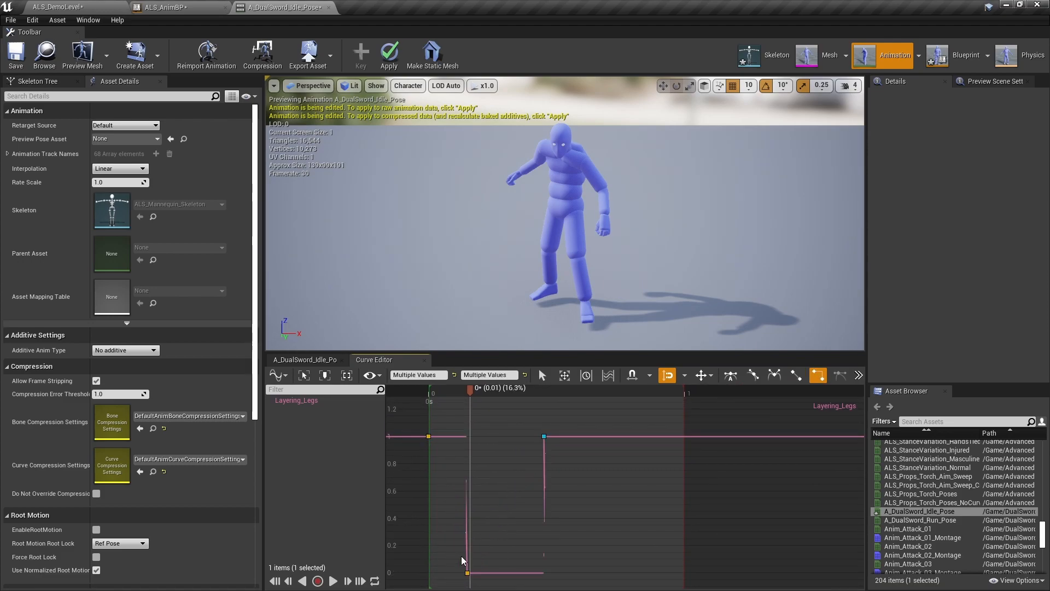
Step: Buffer the stepped Layering_Legs curve
{"action": "right_click_drag", "start_coordinate": [507, 517], "coordinate": [500, 457]}
{"action": "scroll", "coordinate": [490, 440], "scroll_direction": "down", "scroll_amount": 2}
{"action": "scroll", "coordinate": [499, 446], "scroll_direction": "down", "scroll_amount": 2}
{"action": "right_click", "coordinate": [500, 457]}
{"action": "left_click", "coordinate": [517, 469]}
Step: Apply the buffered curve to Layering_Pelvis and save the idle pose animation
{"action": "left_click", "coordinate": [331, 359]}
{"action": "right_click", "coordinate": [511, 463]}
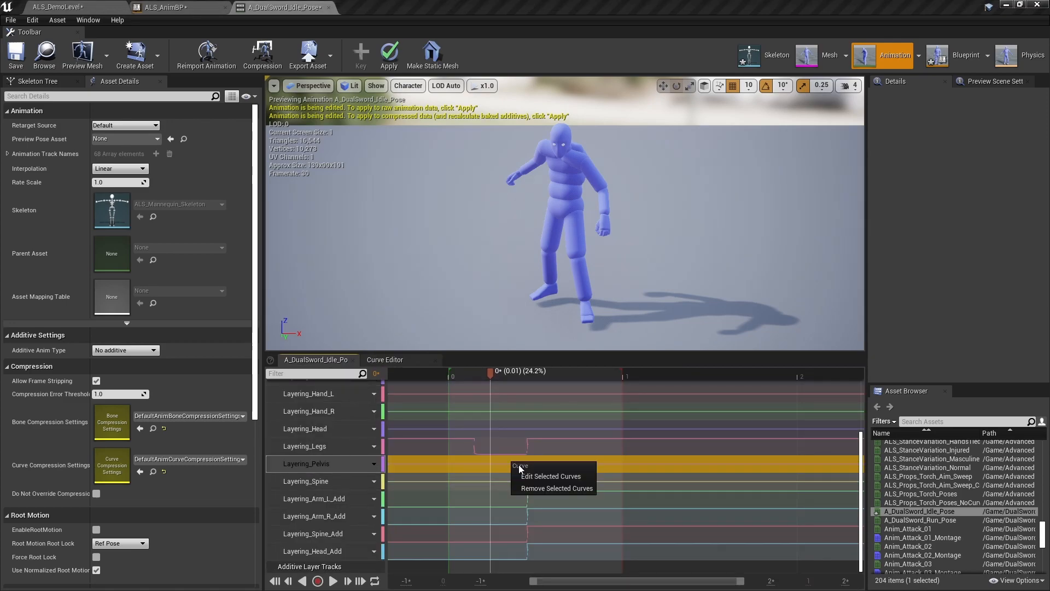
{"action": "left_click", "coordinate": [569, 473]}
{"action": "right_click", "coordinate": [581, 436]}
{"action": "left_click", "coordinate": [620, 464]}
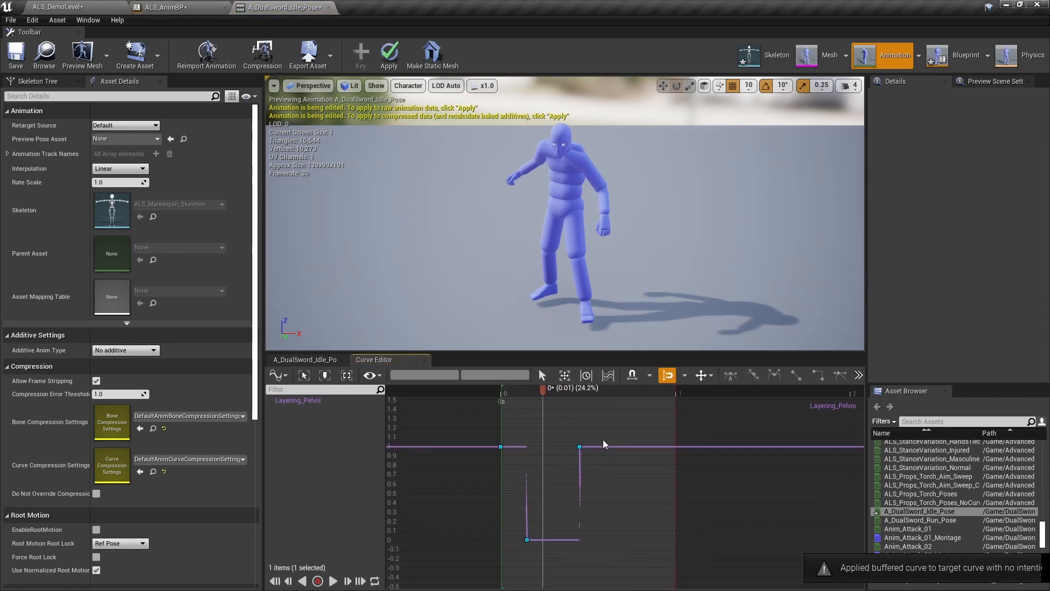
{"action": "scroll", "coordinate": [596, 422], "scroll_direction": "up", "scroll_amount": 3}
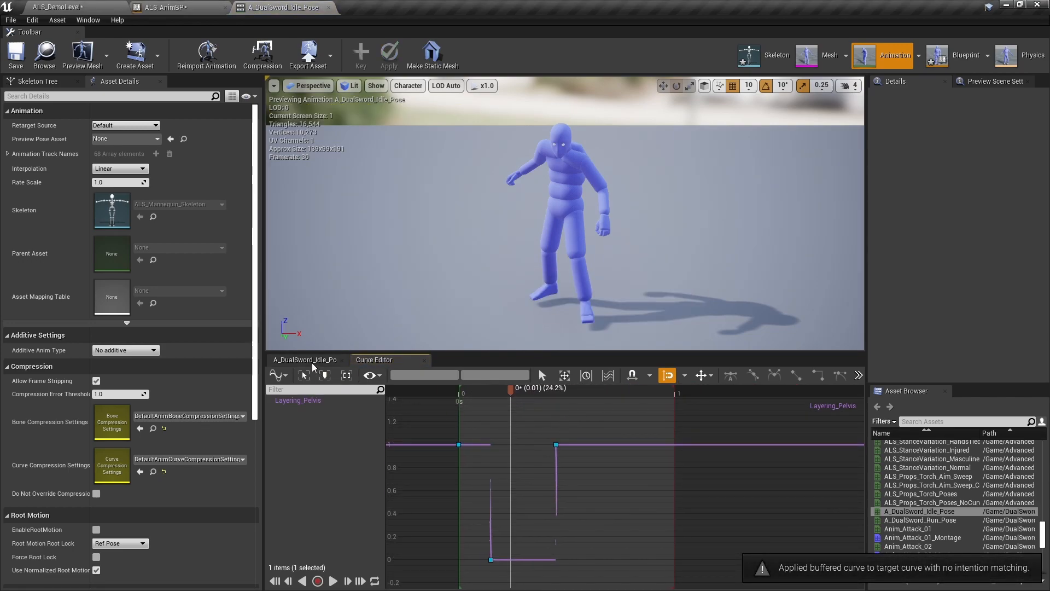
Step: Return to the idle pose timeline and scrub it to check where the Layering_Legs and Layering_Pelvis curves step
{"action": "left_click", "coordinate": [312, 363]}
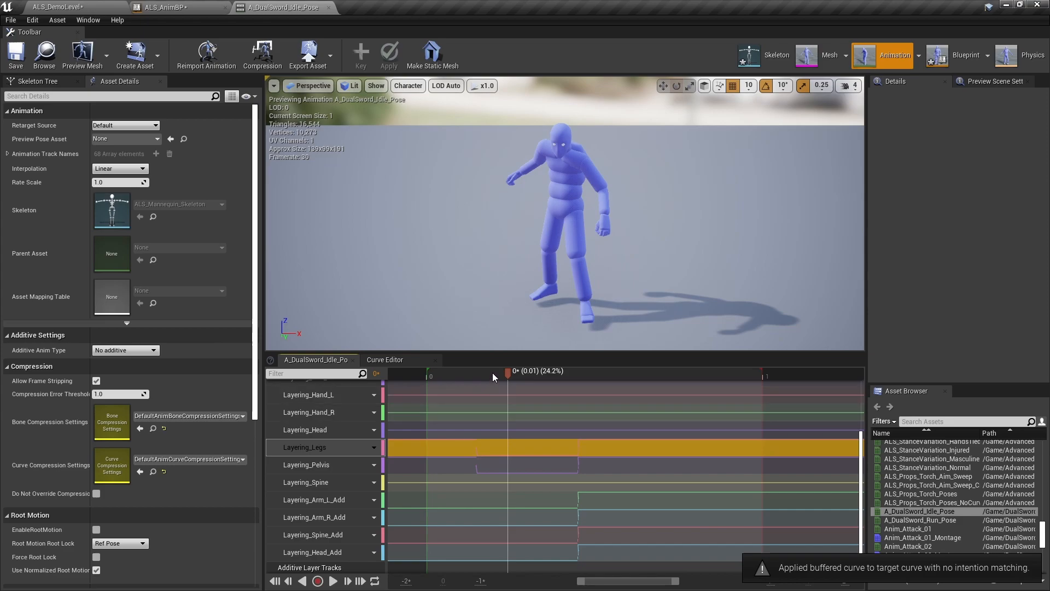
{"action": "left_click_drag", "start_coordinate": [456, 377], "coordinate": [422, 378]}
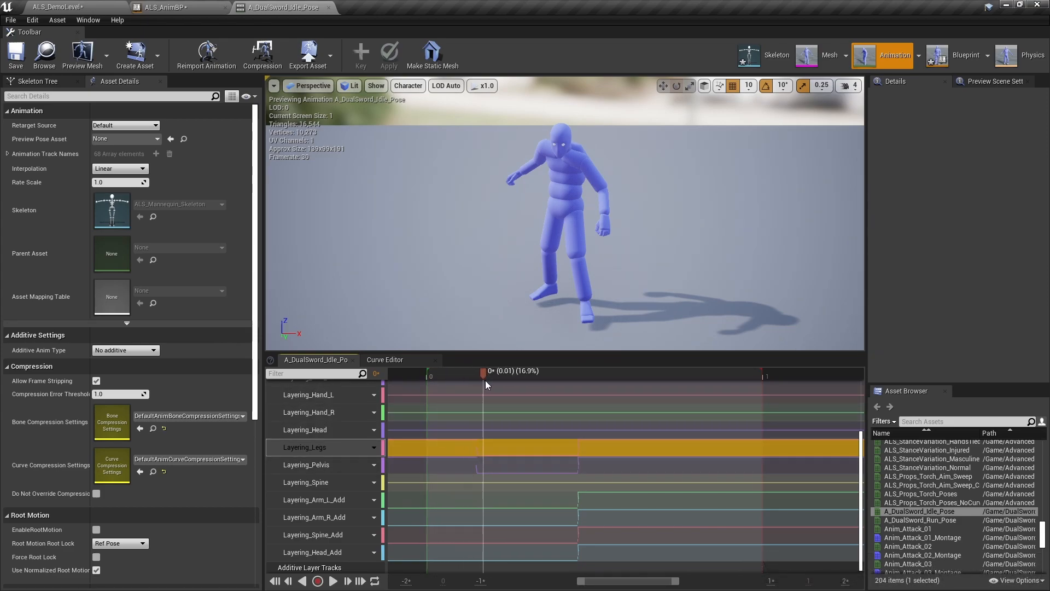
Step: Scrub the idle pose timeline to examine where the Layering_Pelvis and additive arm curves step, then return to the start
{"action": "left_click_drag", "start_coordinate": [518, 377], "coordinate": [520, 377]}
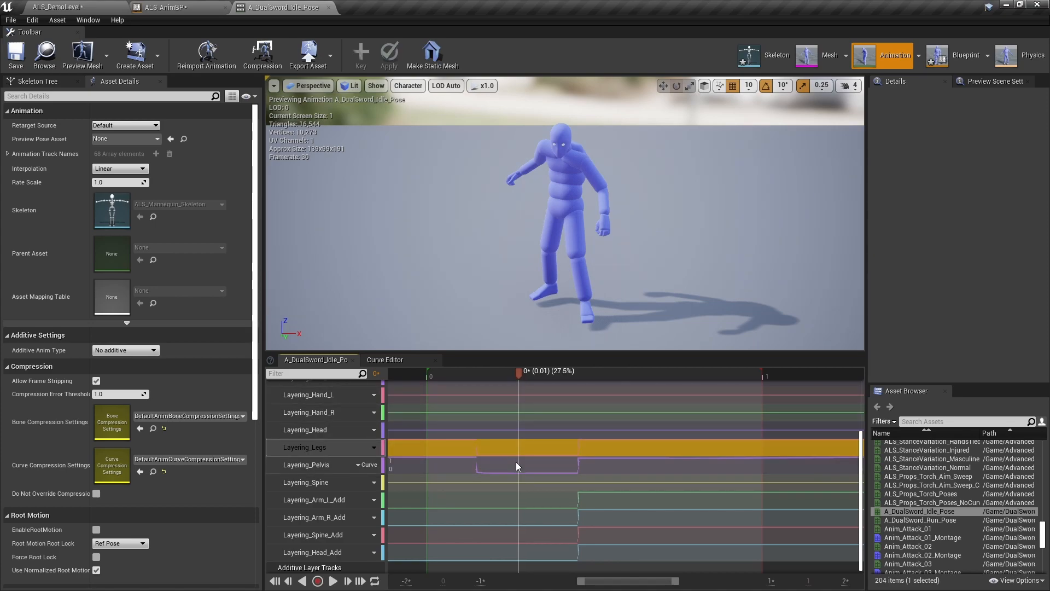
{"action": "left_click_drag", "start_coordinate": [517, 377], "coordinate": [560, 374]}
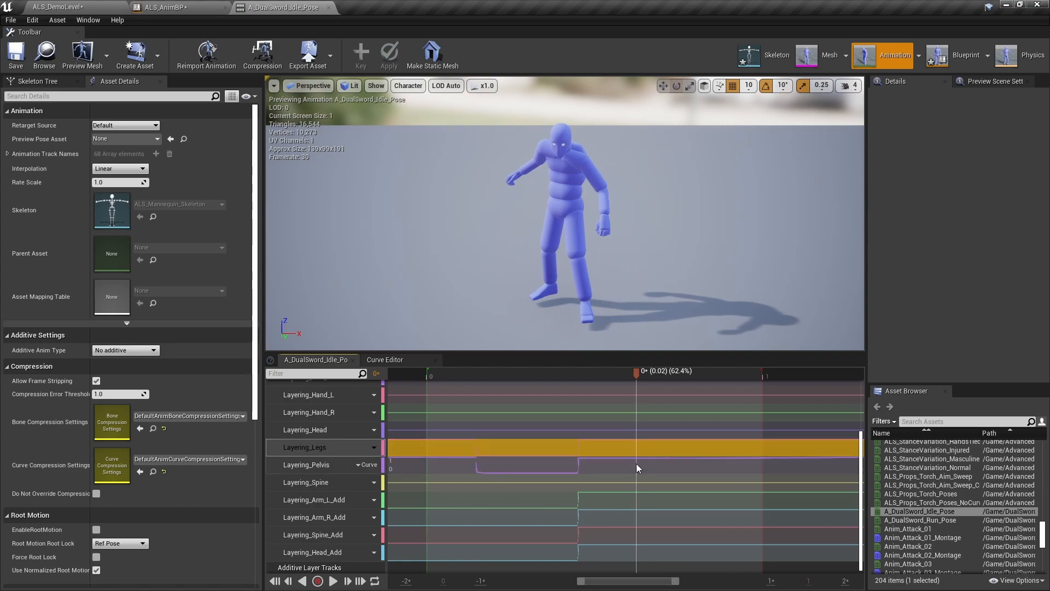
{"action": "left_click", "coordinate": [431, 376]}
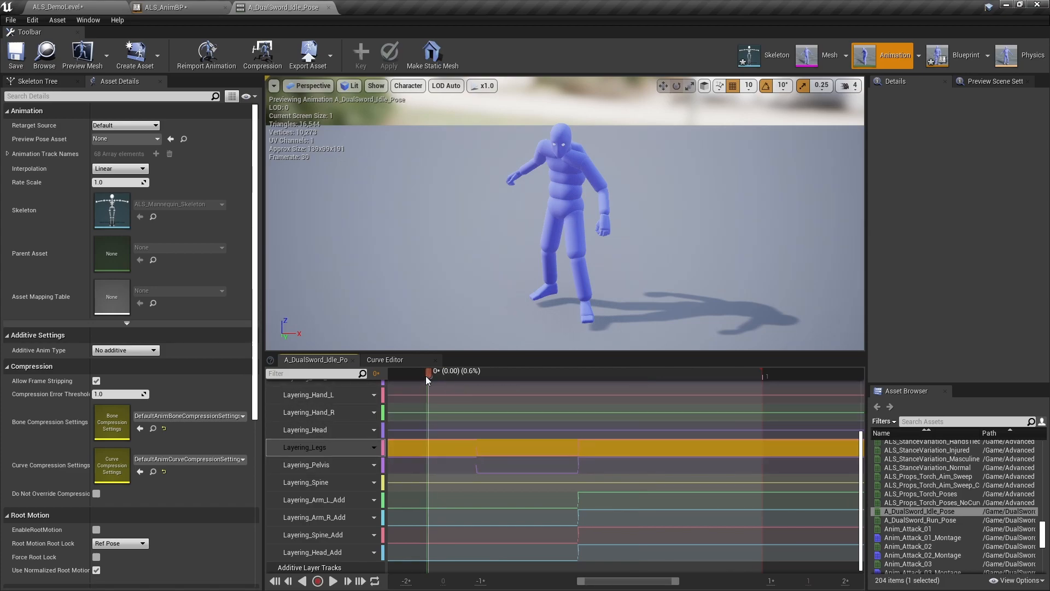
{"action": "scroll", "coordinate": [566, 455], "scroll_direction": "down", "scroll_amount": 3}
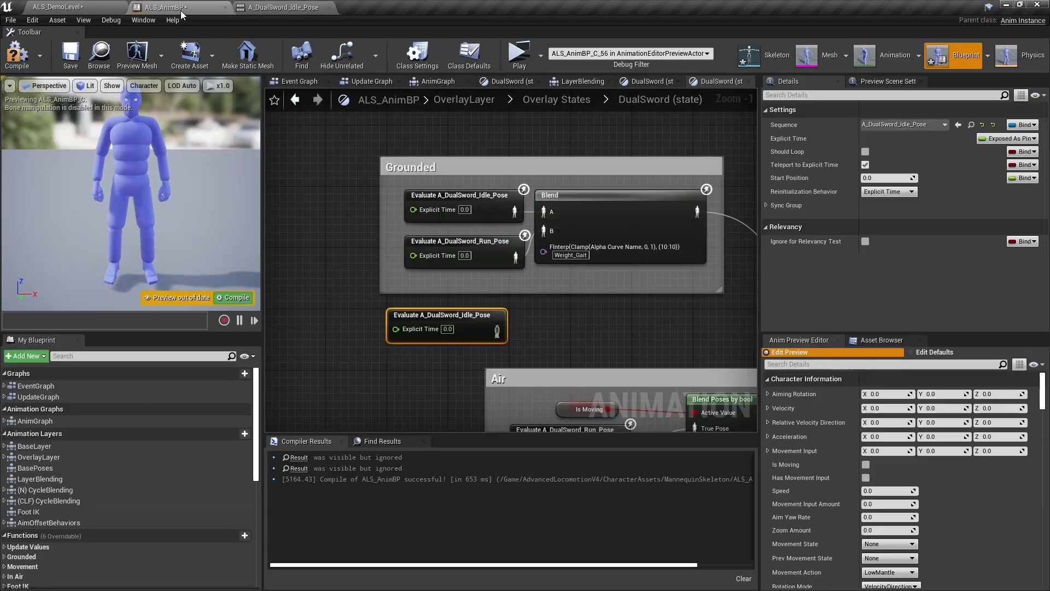
Step: In ALS_AnimBP, set the unconnected A_DualSword_Idle_Pose evaluator's Explicit Time to 0.01 and save the blueprint
{"action": "left_click", "coordinate": [164, 7]}
{"action": "right_click_drag", "start_coordinate": [589, 327], "coordinate": [394, 321]}
{"action": "type", "text": "0.01"}
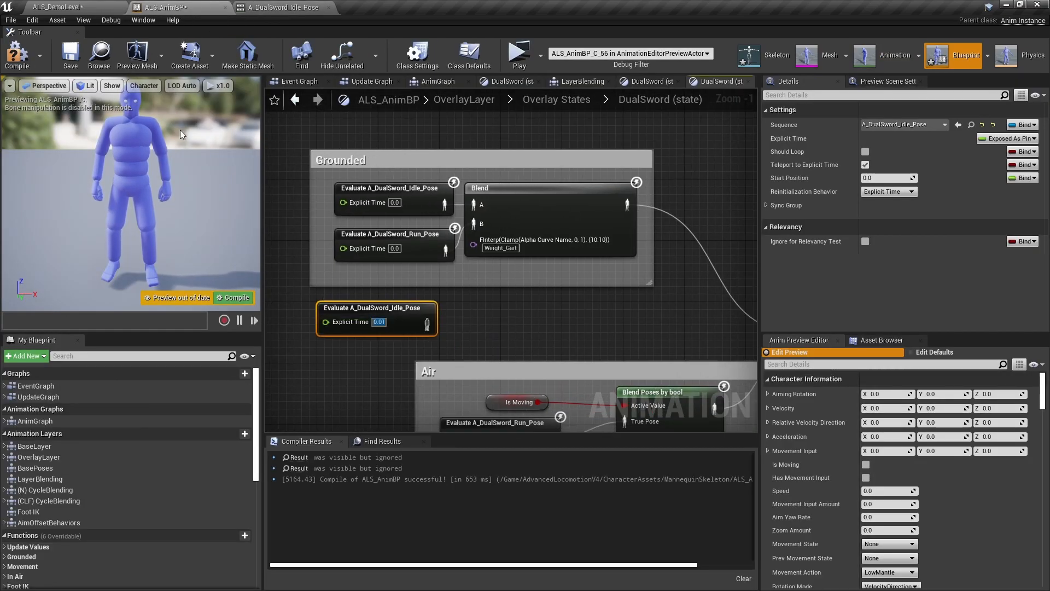
{"action": "left_click", "coordinate": [70, 55]}
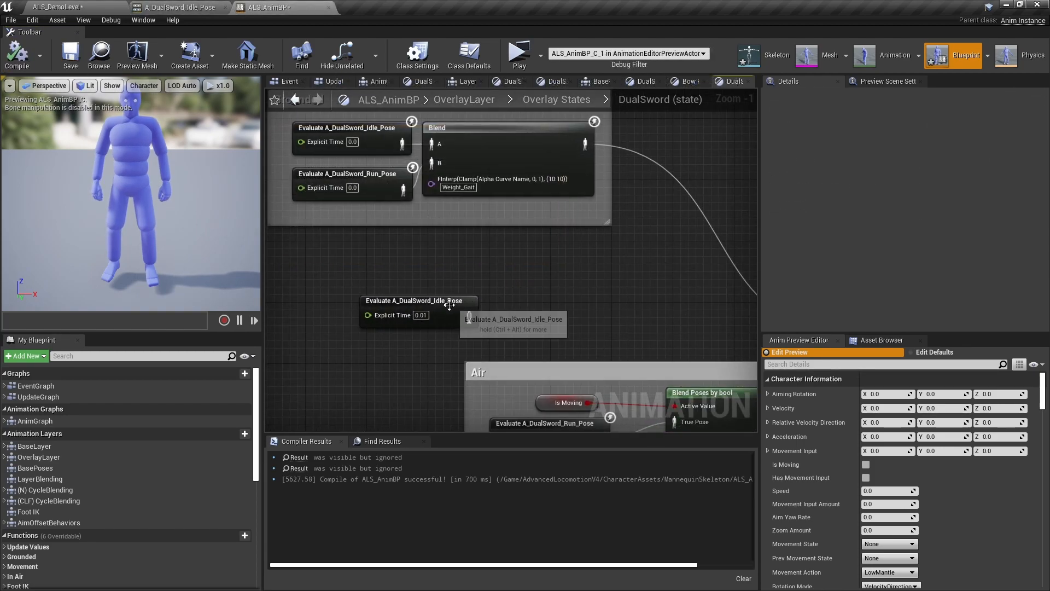
Step: In the BasePoses layer, select the Blend Multi node with its Base Pose N and Base Pose CLF variables for copying
{"action": "left_click", "coordinate": [449, 305]}
{"action": "left_click", "coordinate": [496, 278]}
{"action": "scroll", "coordinate": [497, 278], "scroll_direction": "up", "scroll_amount": 1}
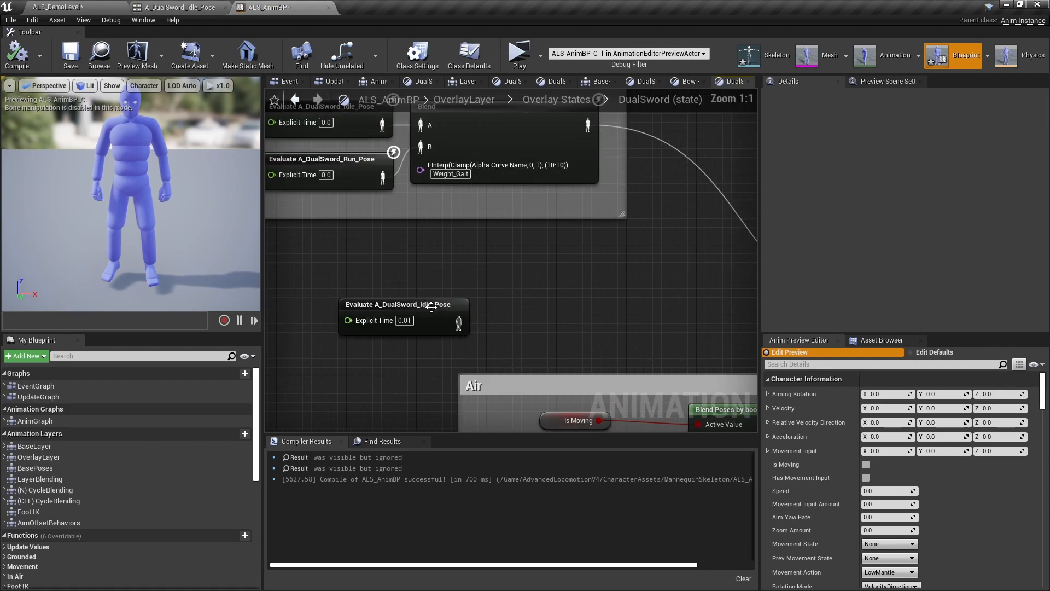
{"action": "double_click", "coordinate": [35, 420]}
{"action": "double_click", "coordinate": [421, 318]}
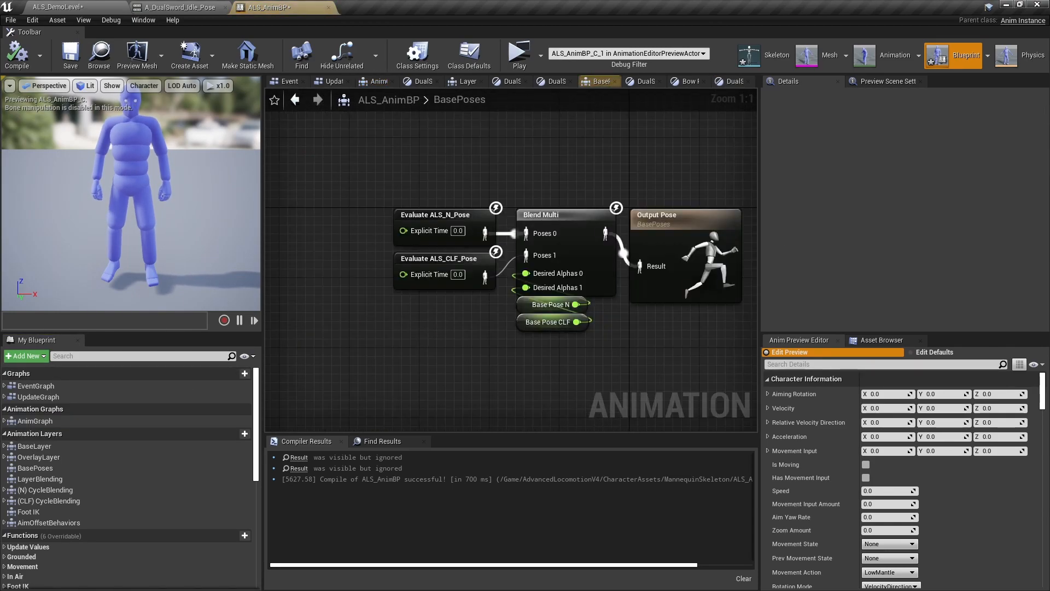
{"action": "left_click", "coordinate": [491, 312]}
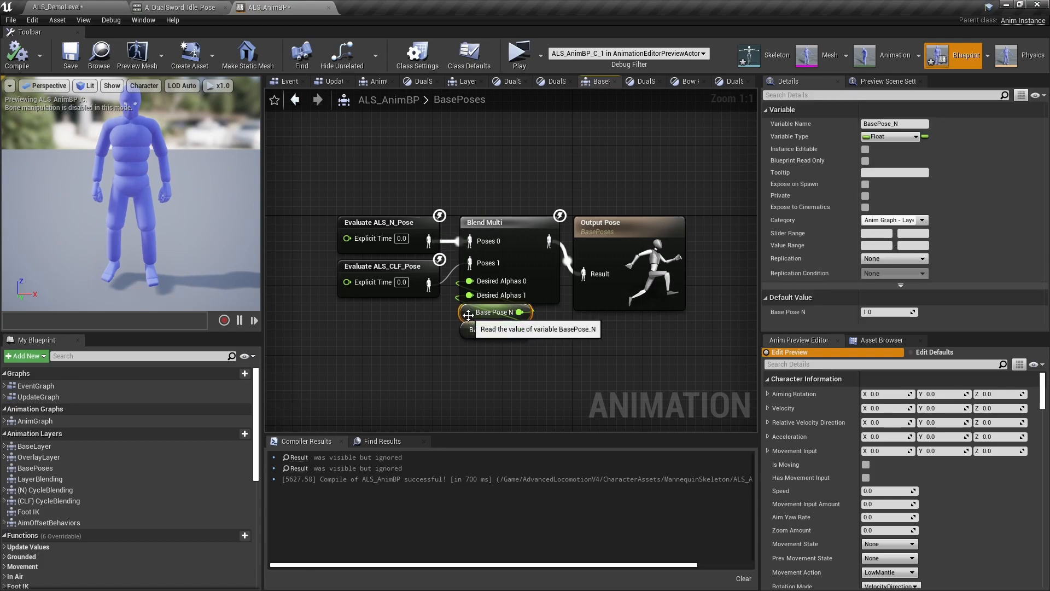
{"action": "left_click", "coordinate": [477, 333]}
{"action": "left_click_drag", "start_coordinate": [533, 205], "coordinate": [486, 354]}
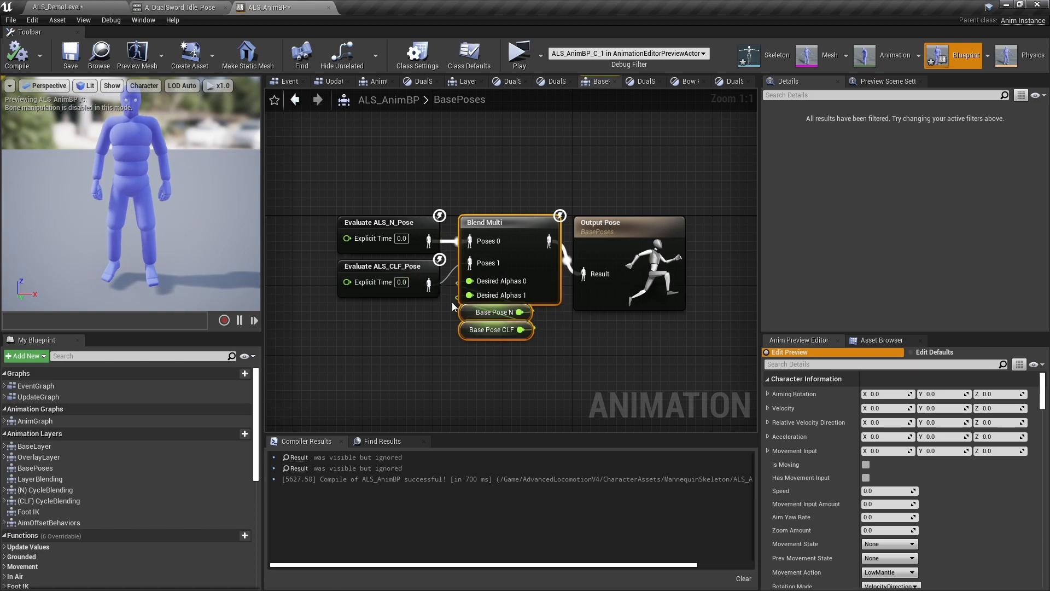
Step: Return to the DualSword state in Overlay States and paste the copied Blend Multi and Base Pose nodes
{"action": "double_click", "coordinate": [35, 421]}
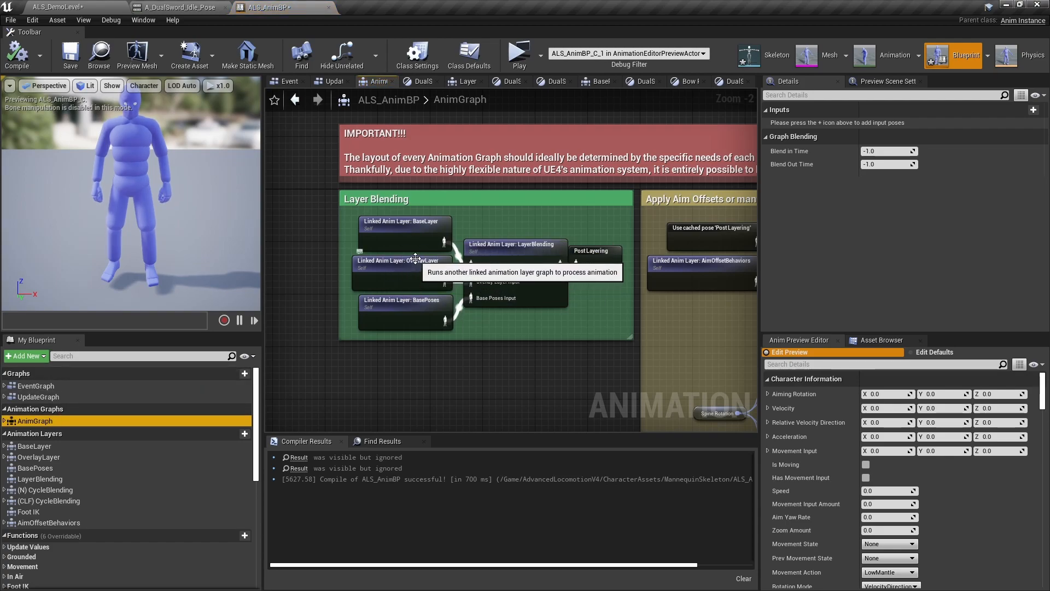
{"action": "double_click", "coordinate": [392, 277]}
{"action": "double_click", "coordinate": [417, 258]}
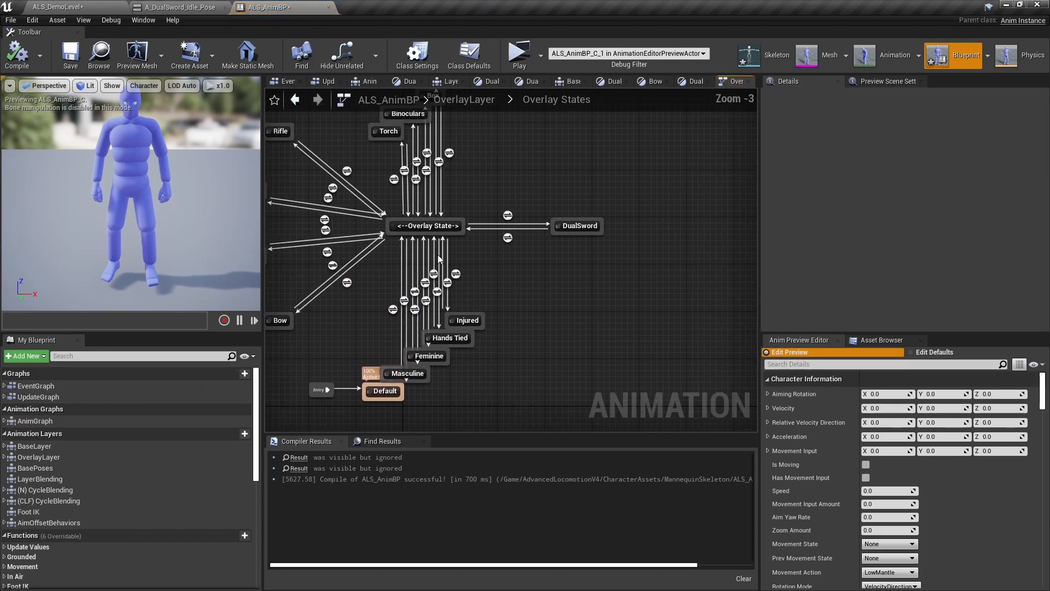
{"action": "double_click", "coordinate": [567, 226]}
{"action": "right_click_drag", "start_coordinate": [420, 304], "coordinate": [501, 286]}
{"action": "scroll", "coordinate": [406, 242], "scroll_direction": "up", "scroll_amount": 2}
{"action": "key", "text": "ctrl+v"}
{"action": "scroll", "coordinate": [484, 213], "scroll_direction": "up", "scroll_amount": 2}
Step: Place the pasted nodes beside the Grounded group and connect the Grounded Blend output to Poses 0 of Blend Multi
{"action": "left_click_drag", "start_coordinate": [432, 204], "coordinate": [655, 182]}
{"action": "right_click_drag", "start_coordinate": [675, 175], "coordinate": [435, 262]}
{"action": "left_click_drag", "start_coordinate": [435, 262], "coordinate": [548, 231]}
{"action": "right_click_drag", "start_coordinate": [512, 195], "coordinate": [567, 212]}
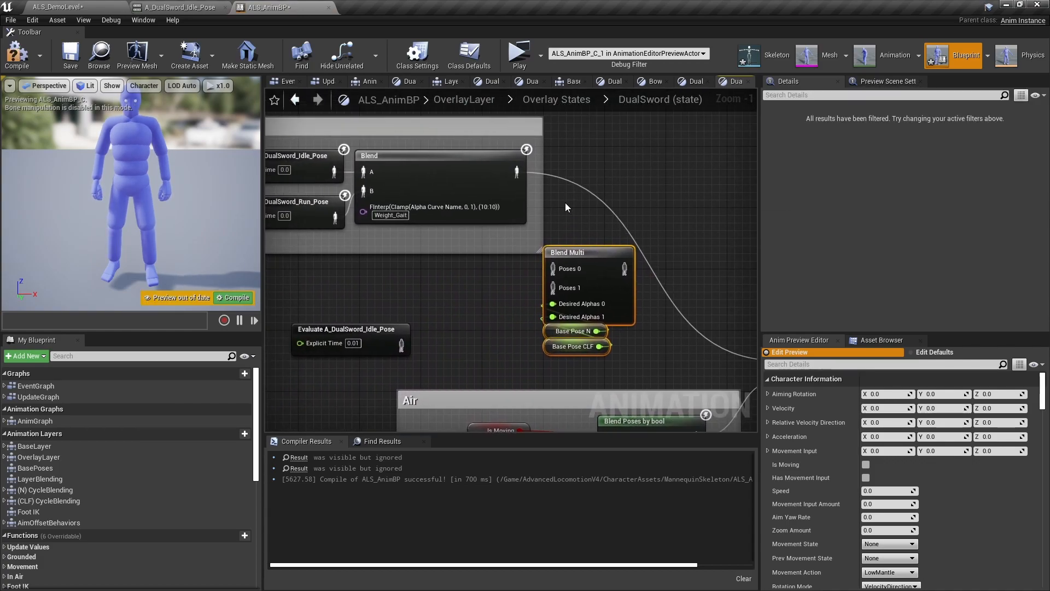
{"action": "left_click_drag", "start_coordinate": [517, 169], "coordinate": [553, 268]}
{"action": "right_click_drag", "start_coordinate": [566, 229], "coordinate": [624, 275]}
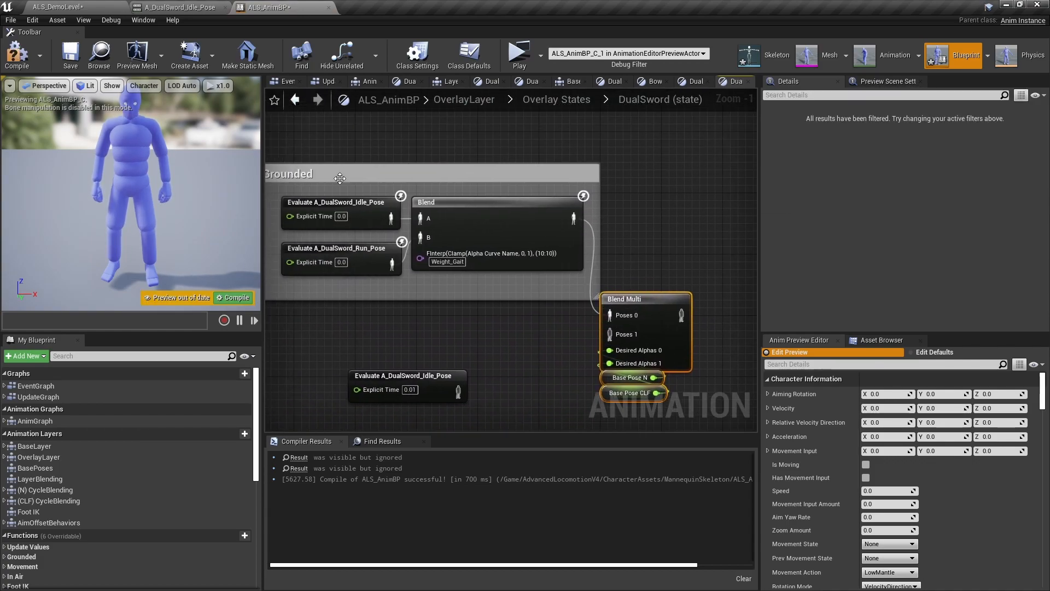
Step: Rename the Grounded comment to "Grounded (Standing)" and move its group higher in the graph
{"action": "double_click", "coordinate": [346, 177]}
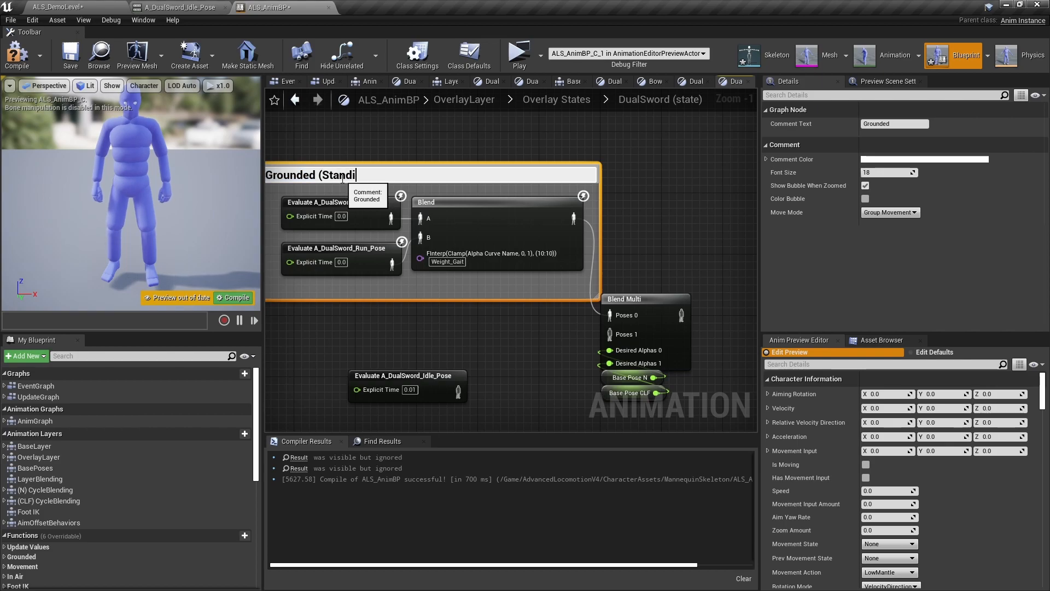
{"action": "key", "text": "Return"}
{"action": "left_click_drag", "start_coordinate": [343, 178], "coordinate": [328, 125]}
{"action": "right_click_drag", "start_coordinate": [448, 274], "coordinate": [411, 208]}
Step: Connect the Blend Multi output to the final Blend's A input and move the Base Pose variables left of Blend Multi
{"action": "right_click_drag", "start_coordinate": [667, 231], "coordinate": [427, 206]}
{"action": "left_click_drag", "start_coordinate": [405, 225], "coordinate": [573, 317]}
{"action": "right_click_drag", "start_coordinate": [402, 305], "coordinate": [625, 316]}
{"action": "left_click_drag", "start_coordinate": [602, 318], "coordinate": [472, 294]}
{"action": "right_click_drag", "start_coordinate": [445, 267], "coordinate": [517, 316]}
Step: Move the 0.01 idle pose evaluator beneath the standing group and wrap it in a comment titled "Grounded (CLF)"
{"action": "left_click_drag", "start_coordinate": [451, 341], "coordinate": [383, 256]}
{"action": "right_click_drag", "start_coordinate": [384, 256], "coordinate": [464, 296]}
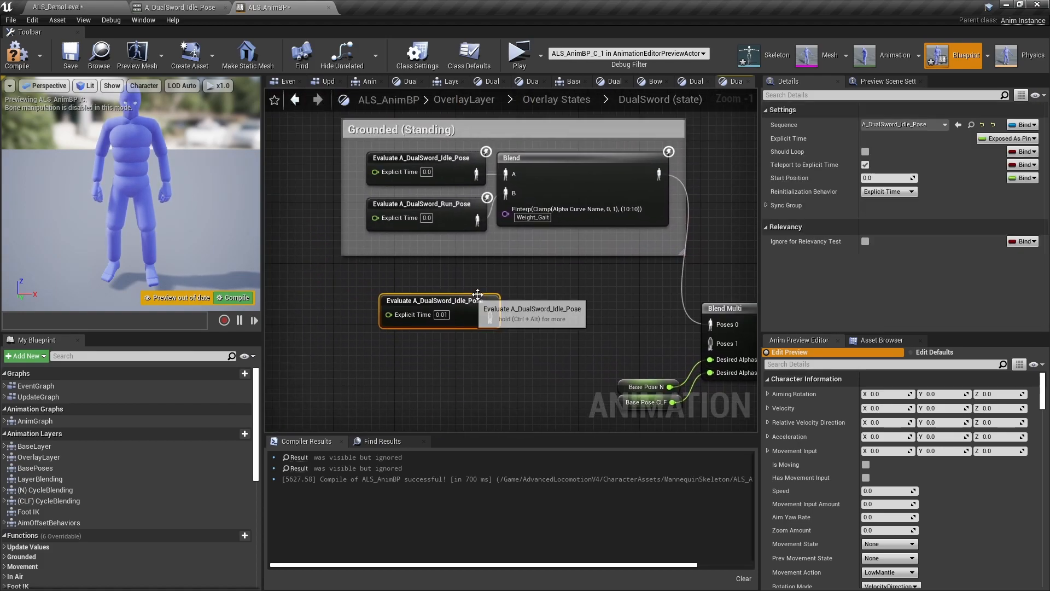
{"action": "scroll", "coordinate": [465, 296], "scroll_direction": "down", "scroll_amount": 1}
{"action": "type", "text": "cGrounded (CLF)"}
{"action": "key", "text": "Return"}
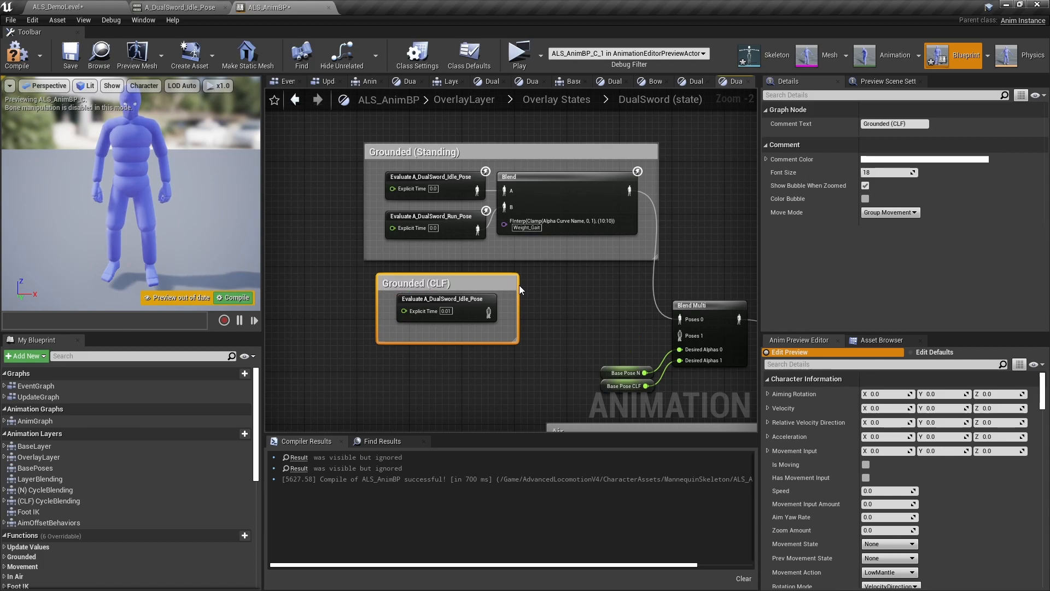
Step: Rename the Grounded (Standing) comment to "Grounded (N)"
{"action": "double_click", "coordinate": [443, 153]}
{"action": "double_click", "coordinate": [440, 155]}
{"action": "type", "text": "N"}
{"action": "key", "text": "shift+Return"}
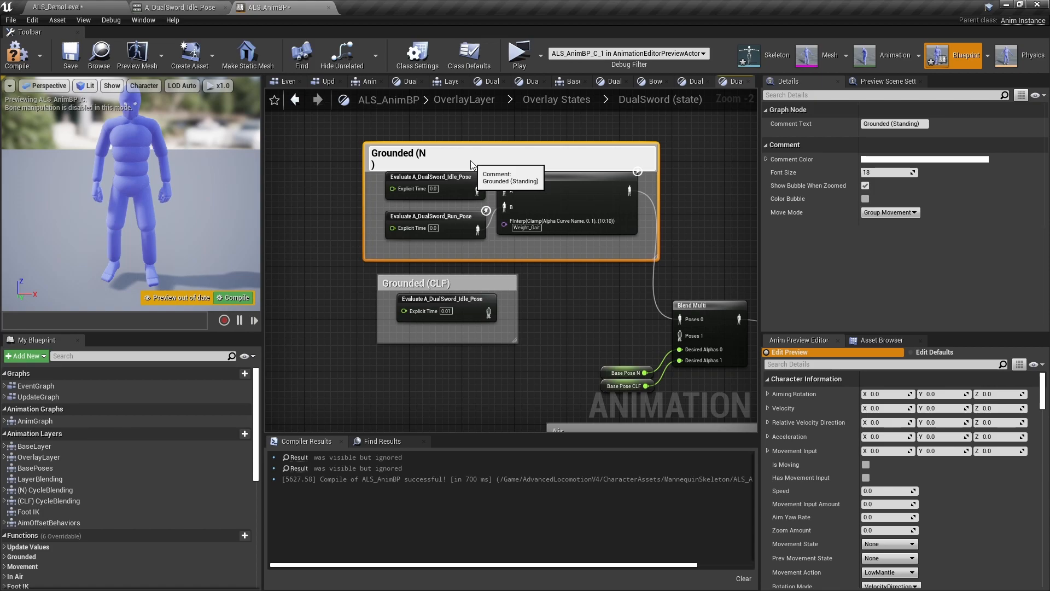
{"action": "key", "text": "BackSpace"}
{"action": "key", "text": "Return"}
Step: Align and enlarge the Grounded (CLF) comment below Grounded (N), and connect its idle pose evaluator to Poses 1 of Blend Multi
{"action": "right_click_drag", "start_coordinate": [483, 265], "coordinate": [429, 223]}
{"action": "left_click_drag", "start_coordinate": [400, 242], "coordinate": [390, 234]}
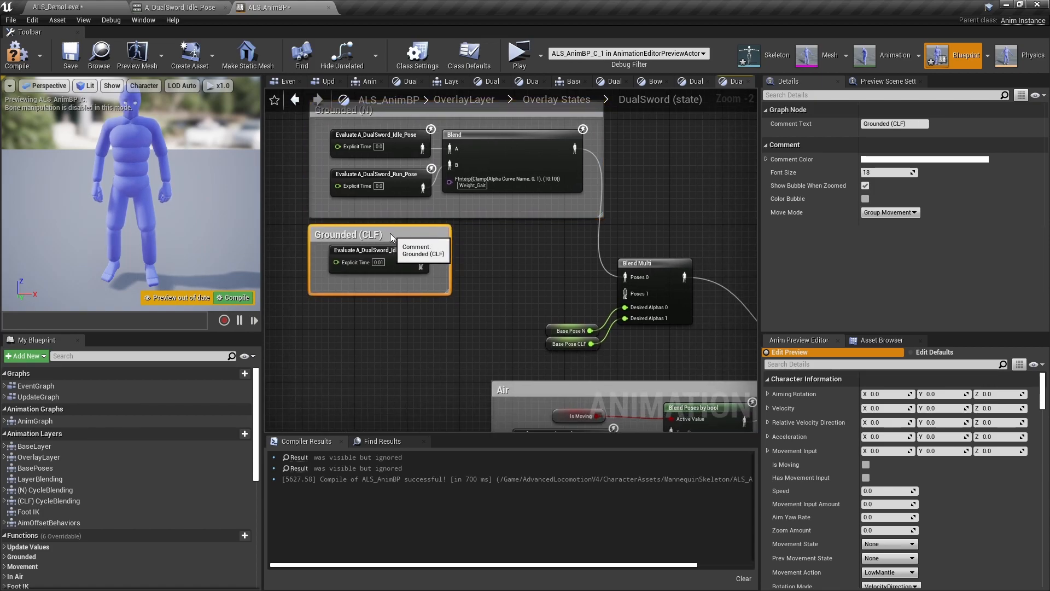
{"action": "right_click_drag", "start_coordinate": [389, 233], "coordinate": [346, 215]}
{"action": "left_click_drag", "start_coordinate": [407, 236], "coordinate": [566, 227]}
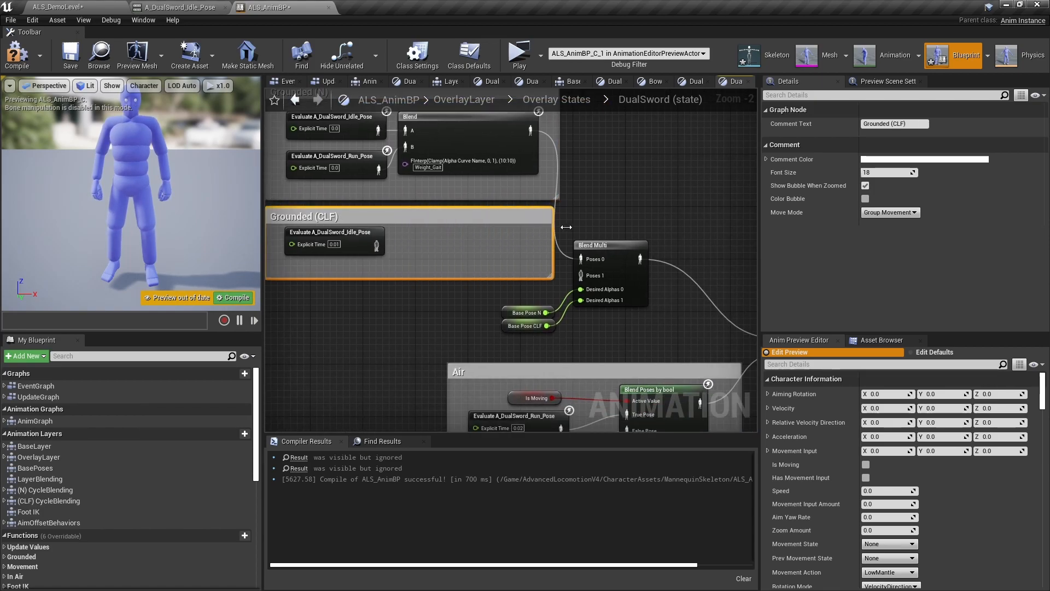
{"action": "left_click_drag", "start_coordinate": [376, 246], "coordinate": [580, 274]}
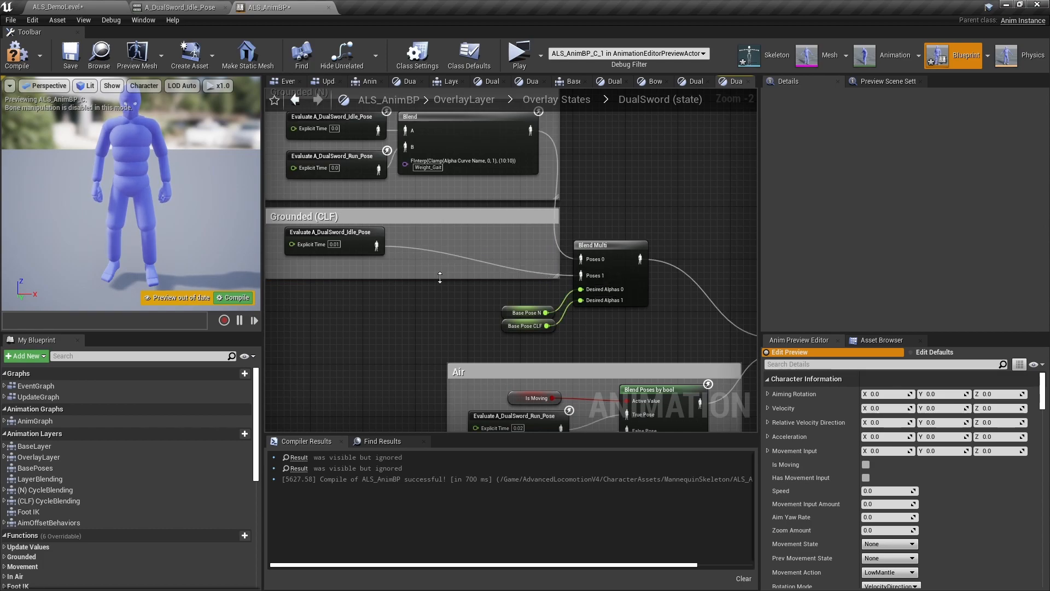
{"action": "left_click_drag", "start_coordinate": [440, 277], "coordinate": [449, 341]}
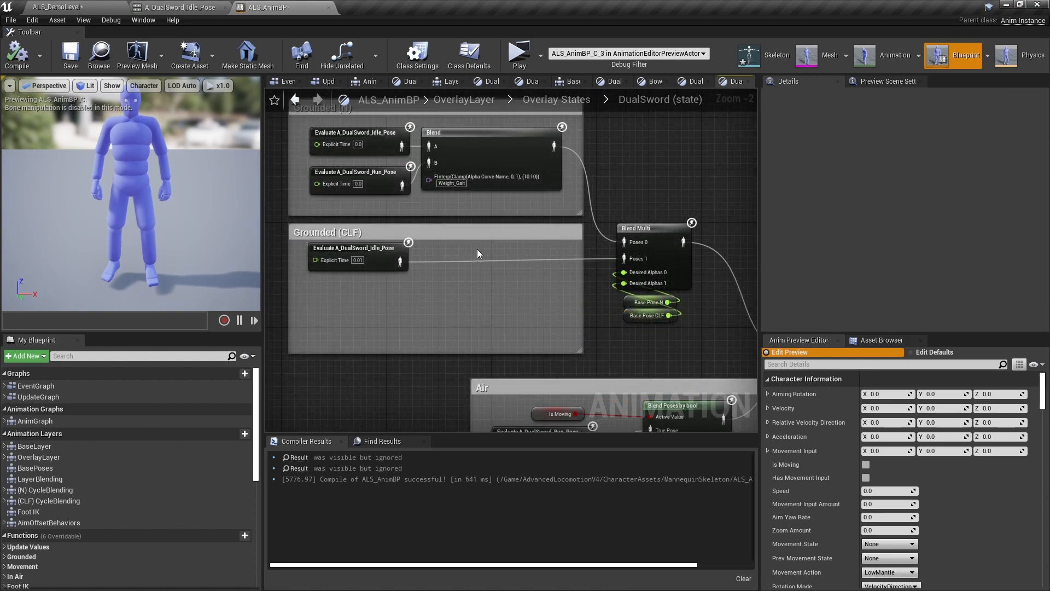
Step: Review how the Grounded (N) and Grounded (CLF) poses feed Blend Multi, and inspect the Weight_Gait Blend node's settings
{"action": "right_click_drag", "start_coordinate": [491, 269], "coordinate": [486, 306]}
{"action": "right_click_drag", "start_coordinate": [493, 350], "coordinate": [518, 348]}
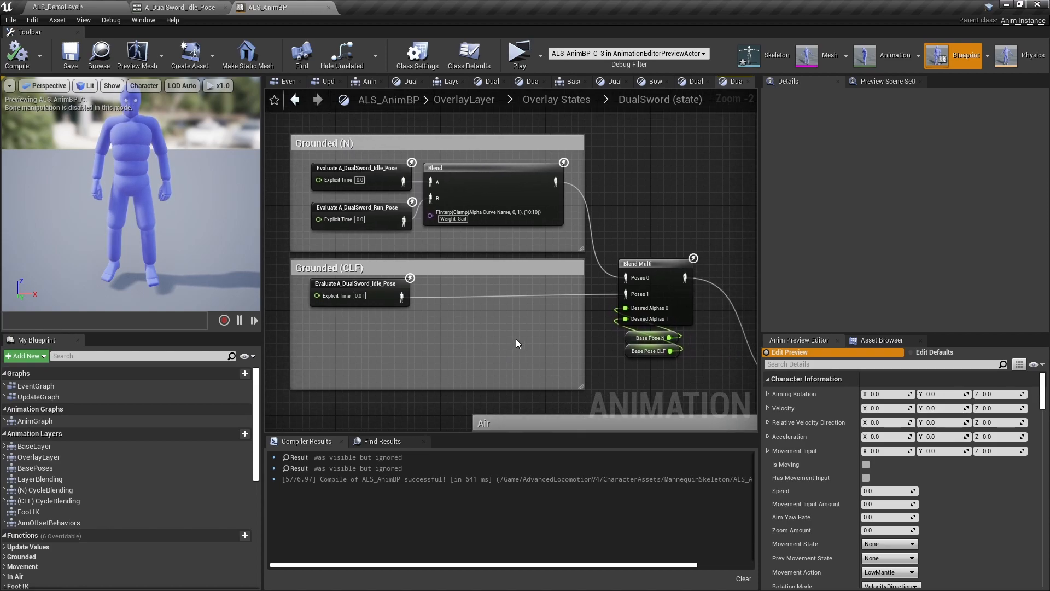
{"action": "right_click_drag", "start_coordinate": [530, 340], "coordinate": [519, 309]}
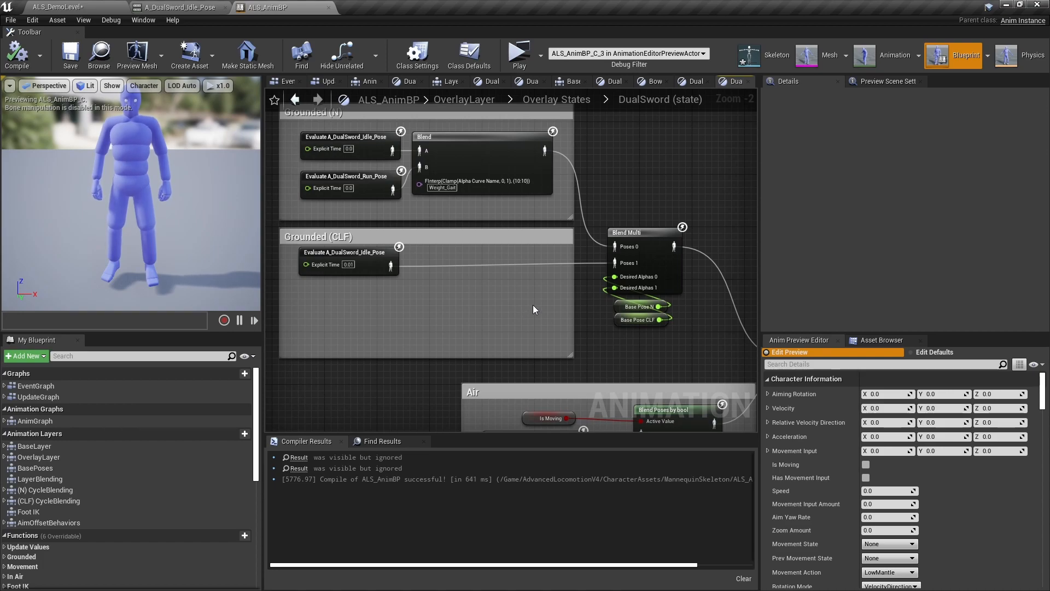
{"action": "right_click_drag", "start_coordinate": [652, 204], "coordinate": [608, 202]}
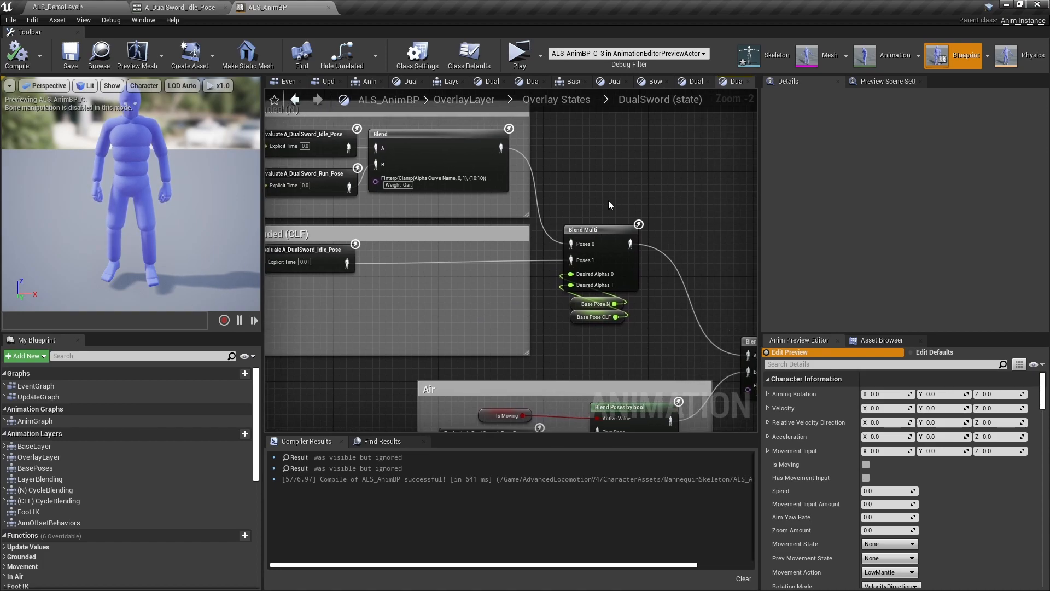
{"action": "left_click_drag", "start_coordinate": [567, 339], "coordinate": [568, 338]}
{"action": "left_click", "coordinate": [566, 337]}
{"action": "left_click_drag", "start_coordinate": [596, 164], "coordinate": [559, 334]}
{"action": "left_click", "coordinate": [559, 334]}
{"action": "left_click_drag", "start_coordinate": [589, 237], "coordinate": [589, 317]}
{"action": "left_click", "coordinate": [597, 192]}
{"action": "left_click_drag", "start_coordinate": [597, 192], "coordinate": [588, 234]}
{"action": "left_click", "coordinate": [590, 188]}
{"action": "right_click_drag", "start_coordinate": [584, 193], "coordinate": [620, 203]}
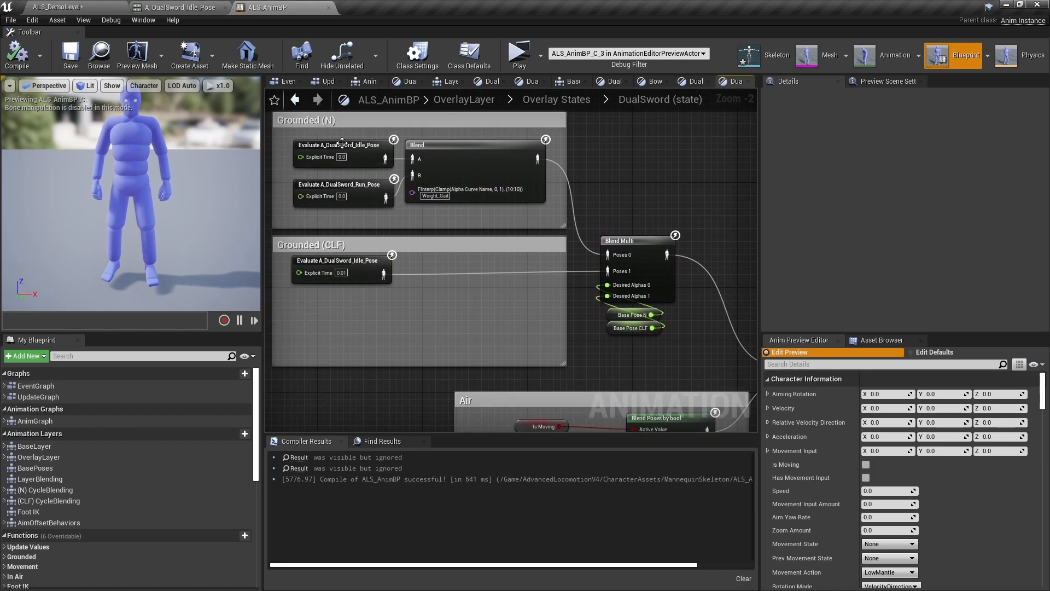
{"action": "right_click_drag", "start_coordinate": [329, 123], "coordinate": [337, 145]}
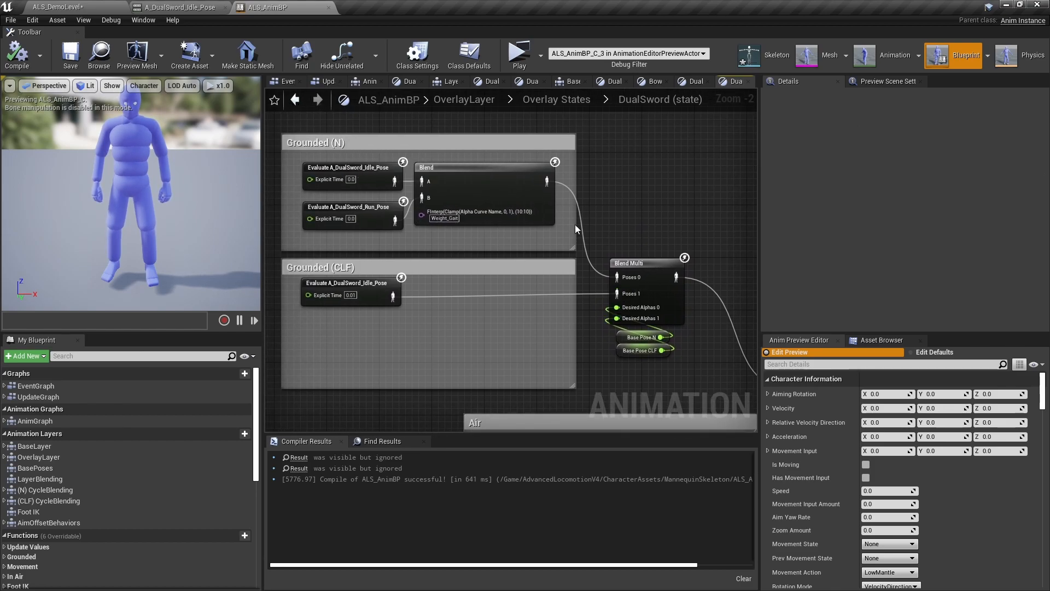
{"action": "left_click", "coordinate": [459, 182]}
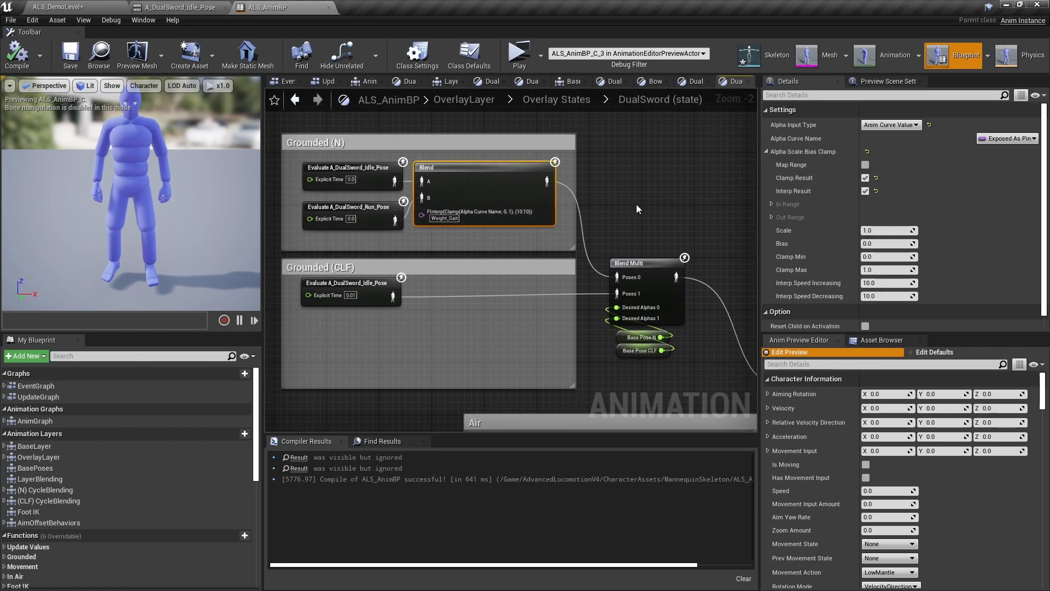
{"action": "right_click_drag", "start_coordinate": [642, 207], "coordinate": [580, 191]}
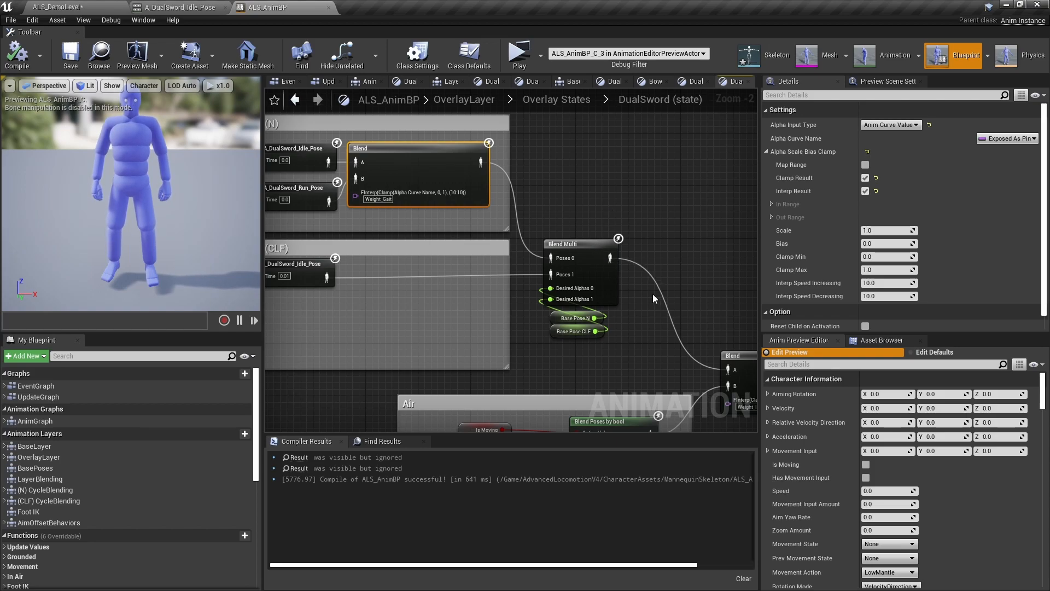
Step: Move the idle pose evaluator slightly further inside the Grounded (CLF) comment
{"action": "right_click_drag", "start_coordinate": [441, 303], "coordinate": [503, 290]}
{"action": "left_click", "coordinate": [502, 291]}
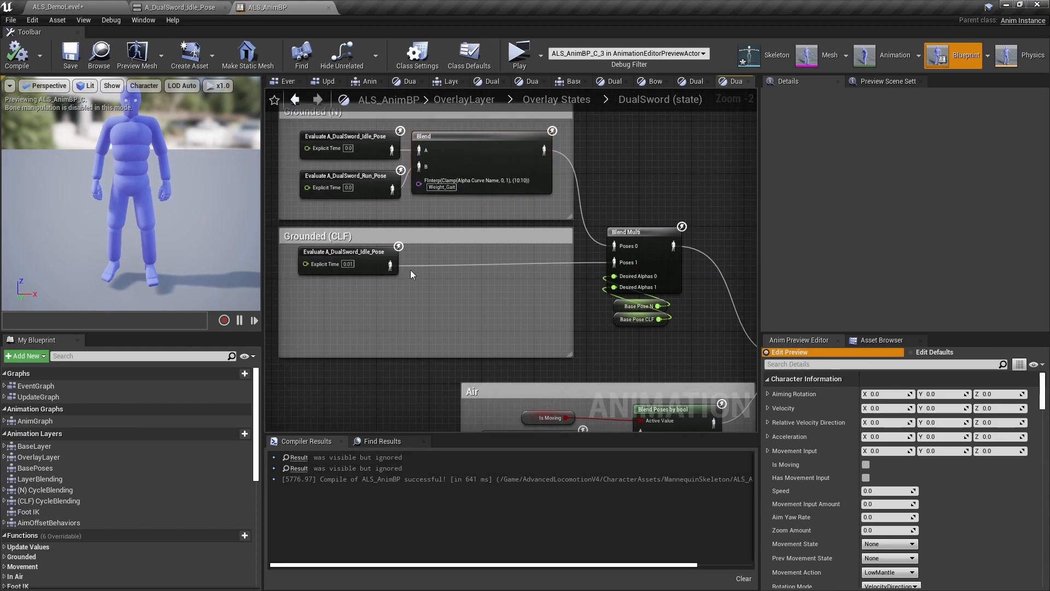
{"action": "left_click_drag", "start_coordinate": [350, 253], "coordinate": [376, 259]}
{"action": "left_click", "coordinate": [526, 283]}
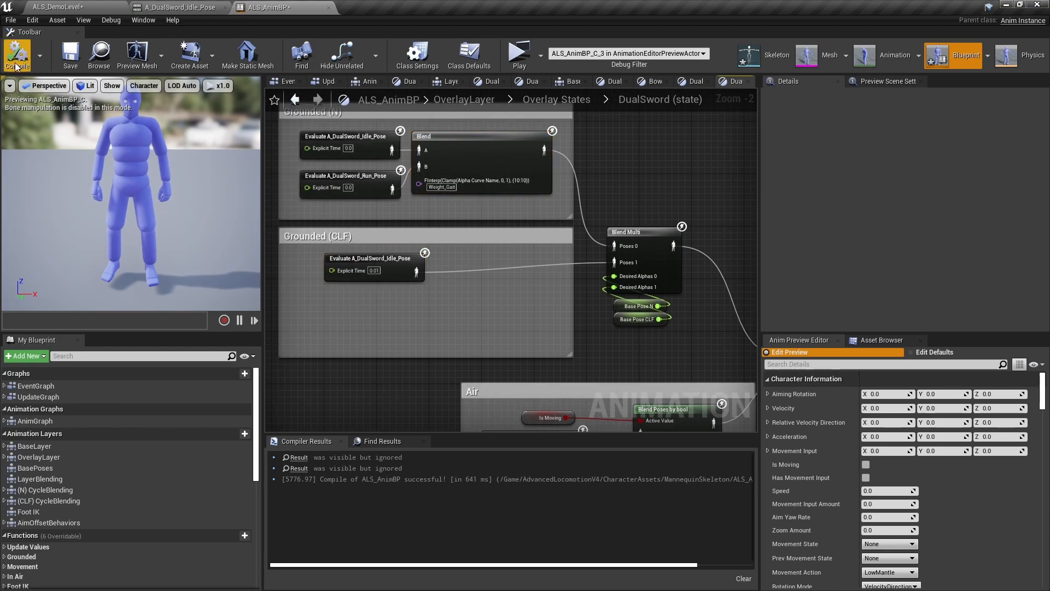
Step: Play the ALS_DemoLevel preview, choose the DualSword overlay, and toggle crouching to check the standing and crouched poses
{"action": "left_click", "coordinate": [58, 7]}
{"action": "left_click", "coordinate": [629, 39]}
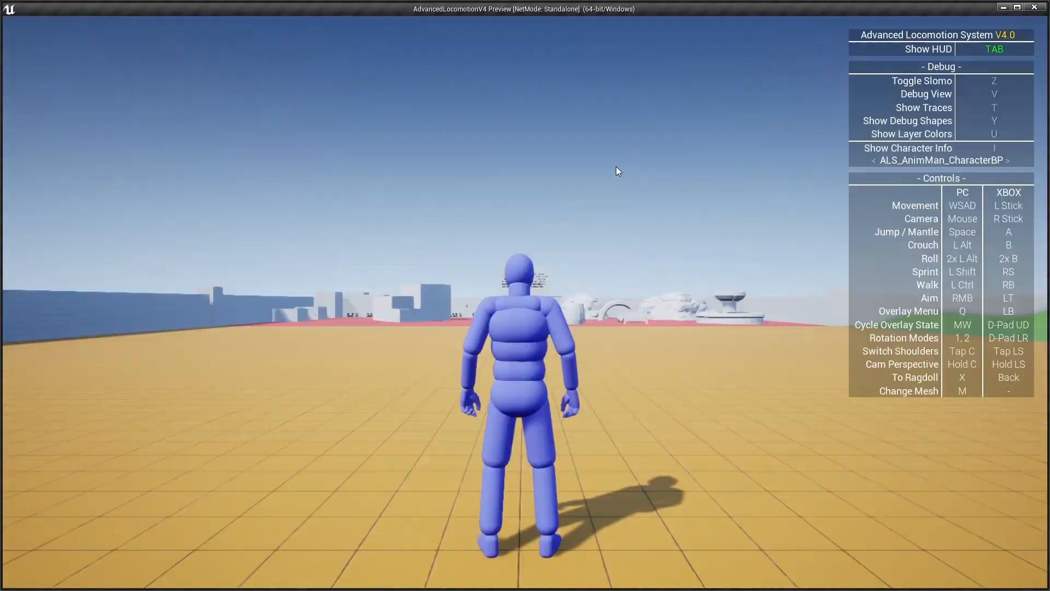
{"action": "key", "text": "alt"}
{"action": "key", "text": "q"}
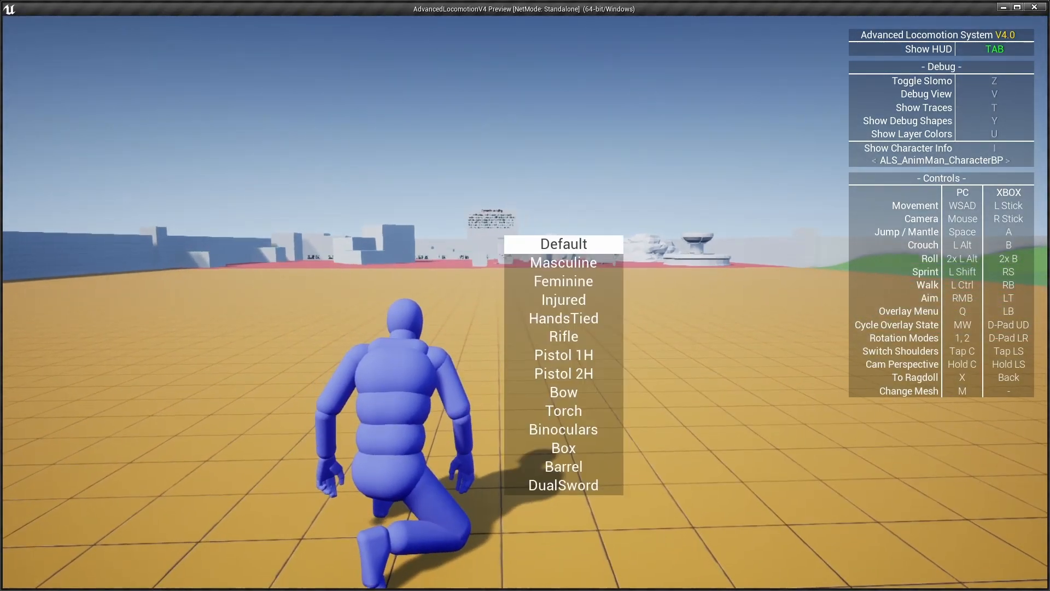
{"action": "key", "text": "alt"}
{"action": "key", "text": "q"}
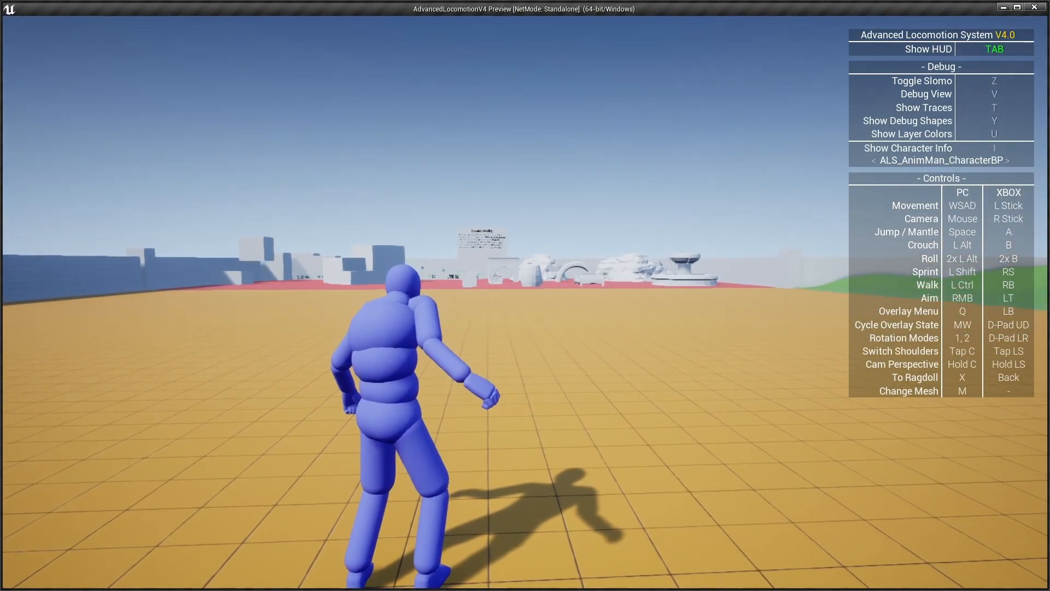
{"action": "key", "text": "alt"}
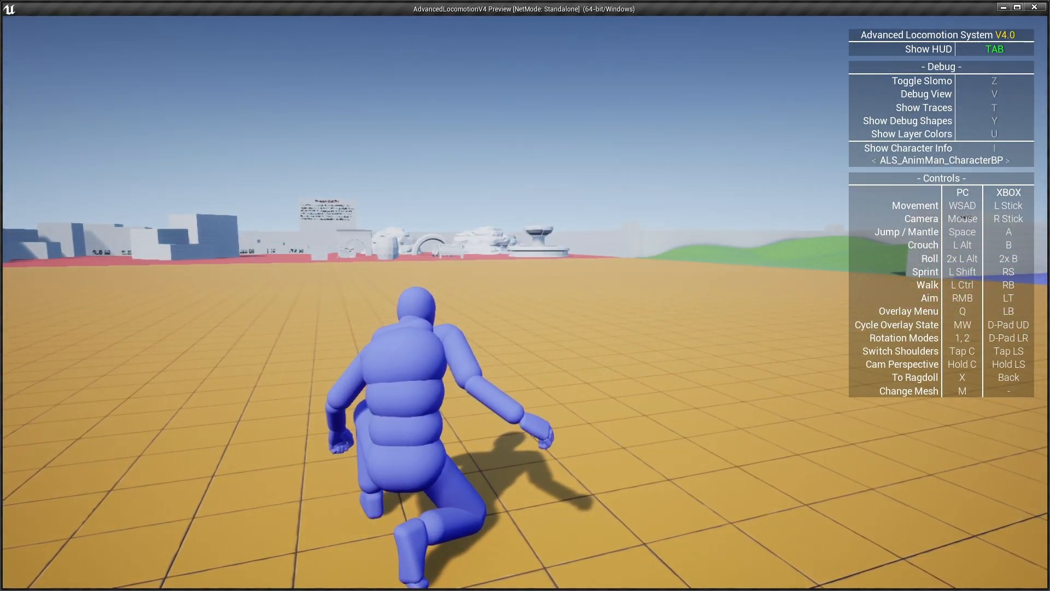
Step: Toggle crouching in the preview to compare the DualSword standing and crouched poses, and end the play session
{"action": "key", "text": "alt"}
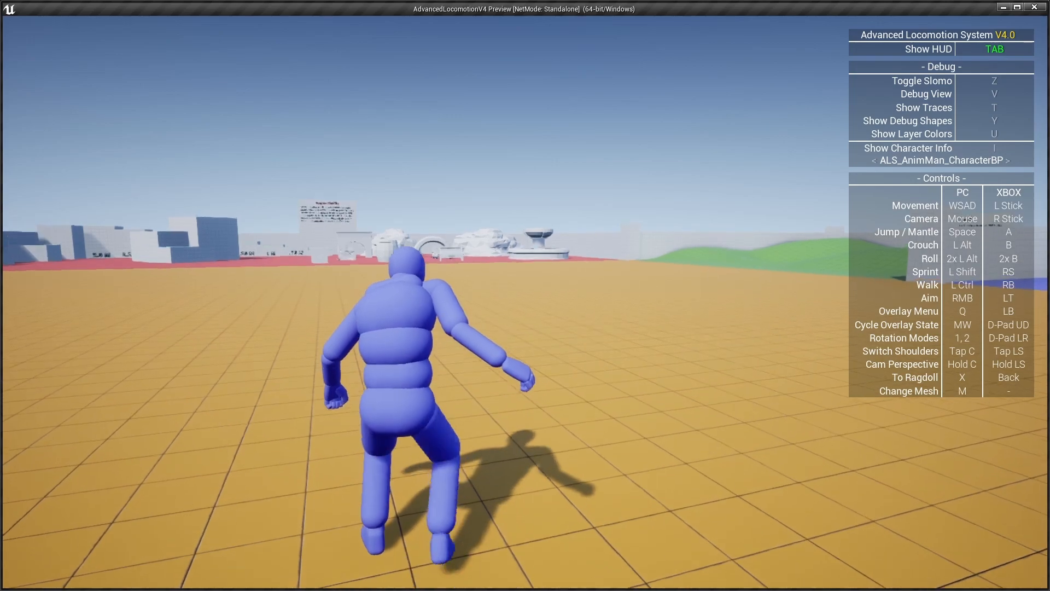
{"action": "key", "text": "alt"}
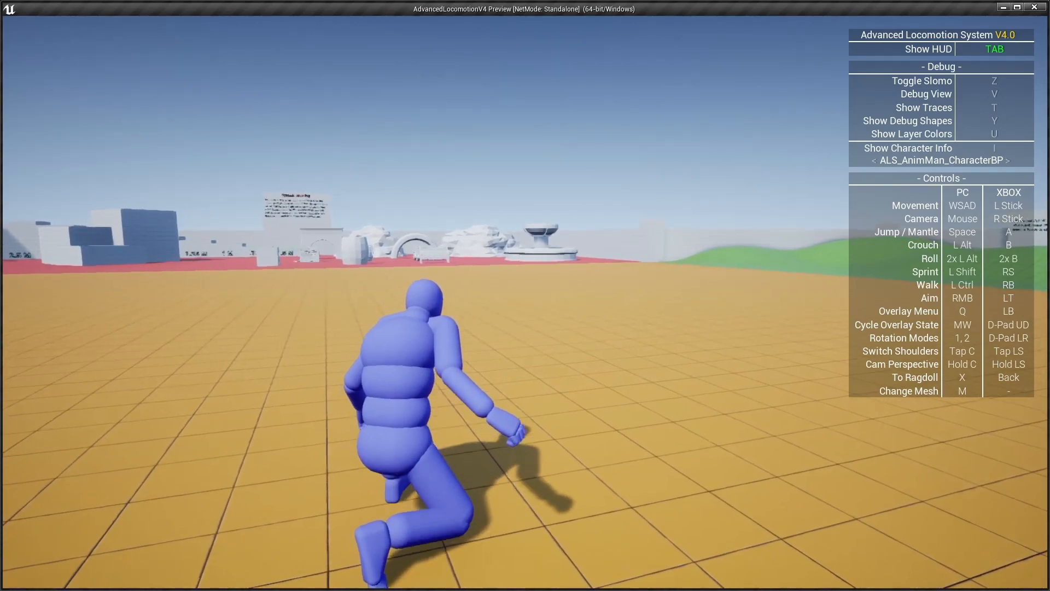
{"action": "key", "text": "Escape"}
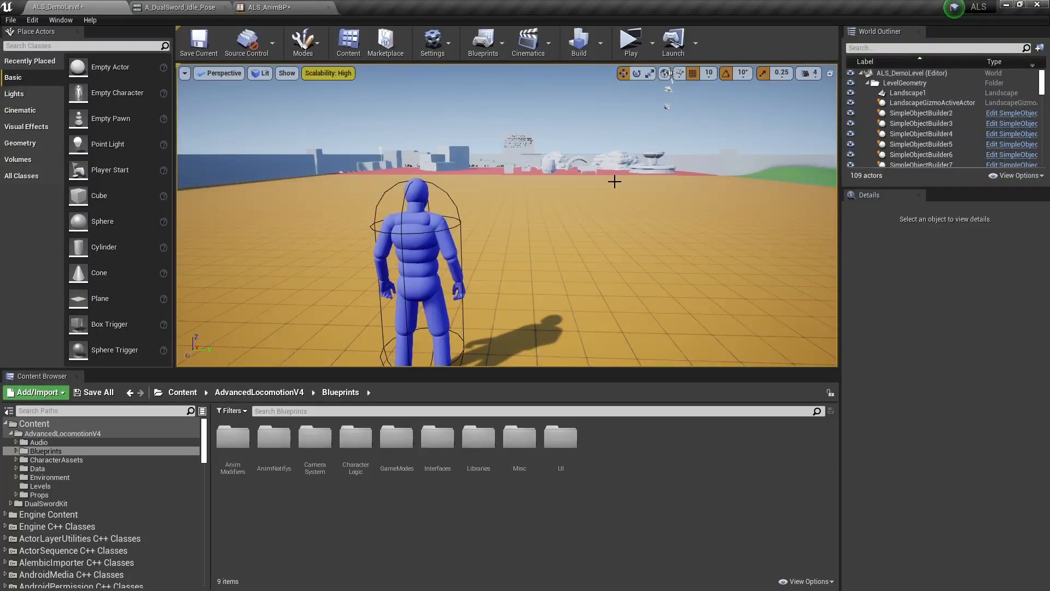
Step: Open the A_DualSword_Idle_Pose animation from its evaluator in the Grounded (CLF) comment of ALS_AnimBP
{"action": "left_click", "coordinate": [148, 6]}
{"action": "left_click", "coordinate": [266, 4]}
{"action": "scroll", "coordinate": [420, 353], "scroll_direction": "up", "scroll_amount": 5}
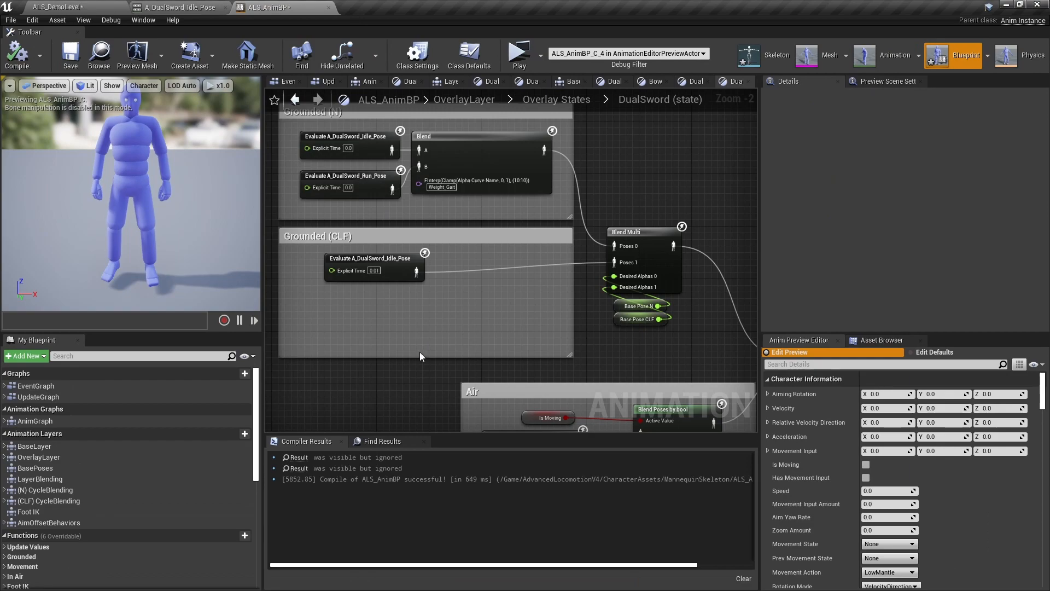
{"action": "double_click", "coordinate": [435, 257]}
{"action": "right_click_drag", "start_coordinate": [501, 427], "coordinate": [449, 448]}
{"action": "right_click_drag", "start_coordinate": [435, 496], "coordinate": [439, 429]}
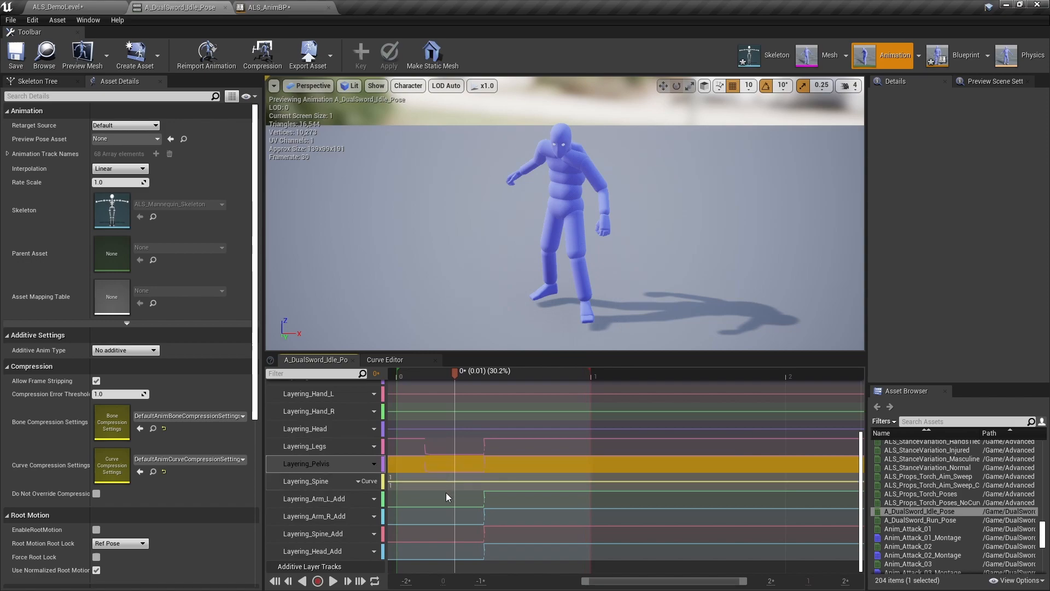
Step: Open the Layering_Arm_L_Add curve for editing and add a key at time 0.005
{"action": "right_click", "coordinate": [484, 498]}
{"action": "left_click", "coordinate": [520, 515]}
{"action": "right_click_drag", "start_coordinate": [491, 485], "coordinate": [339, 410]}
{"action": "scroll", "coordinate": [469, 481], "scroll_direction": "down", "scroll_amount": 2}
{"action": "right_click_drag", "start_coordinate": [469, 491], "coordinate": [491, 566]}
{"action": "scroll", "coordinate": [494, 490], "scroll_direction": "down", "scroll_amount": 5}
{"action": "scroll", "coordinate": [489, 476], "scroll_direction": "down", "scroll_amount": 3}
{"action": "right_click_drag", "start_coordinate": [489, 485], "coordinate": [463, 494]}
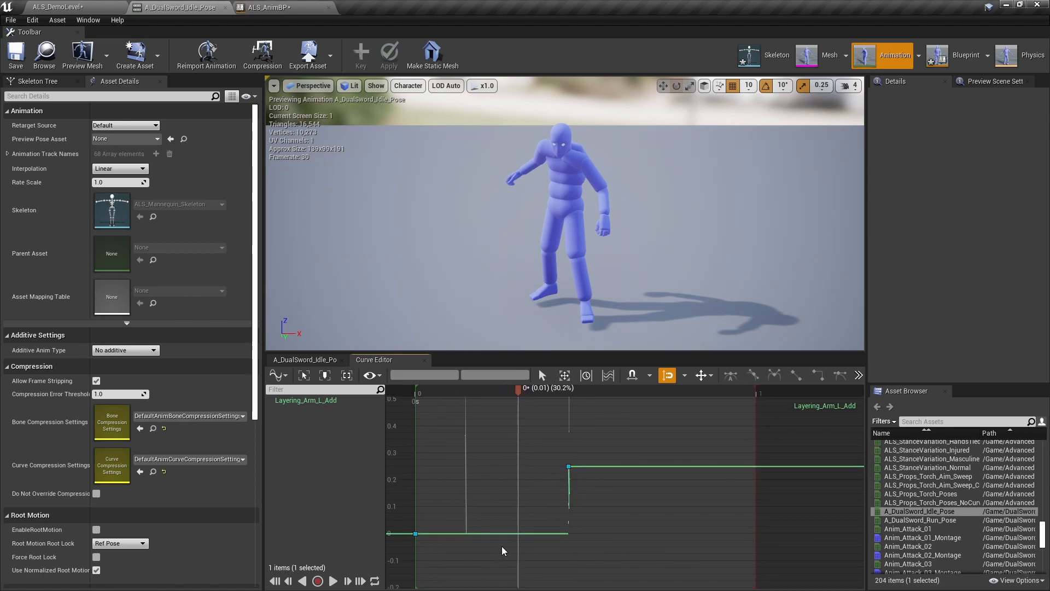
{"action": "key", "text": "f"}
{"action": "middle_click", "coordinate": [478, 532]}
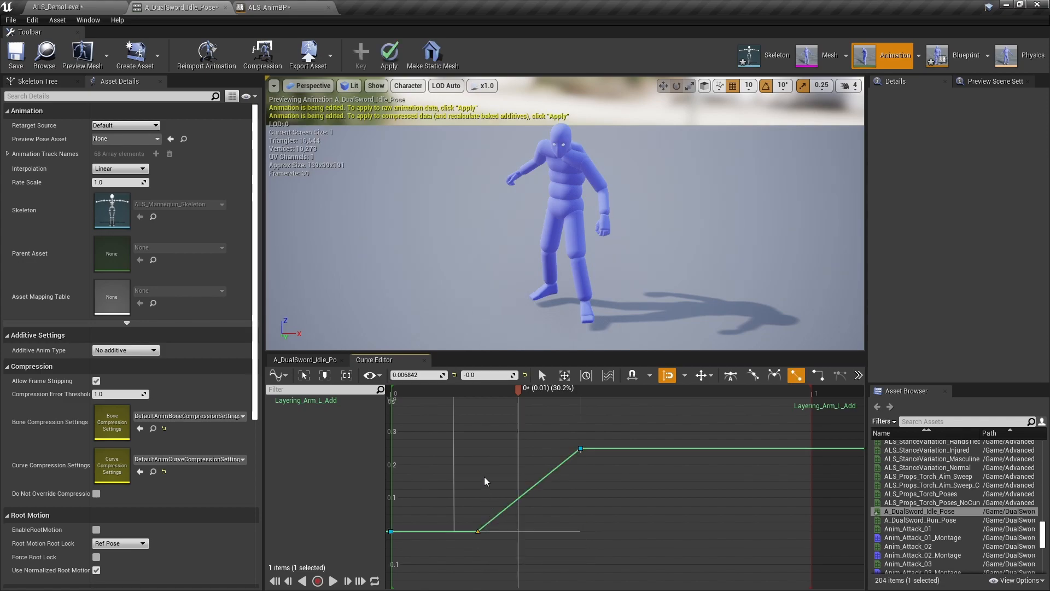
{"action": "left_click", "coordinate": [408, 374]}
{"action": "type", "text": "0.005"}
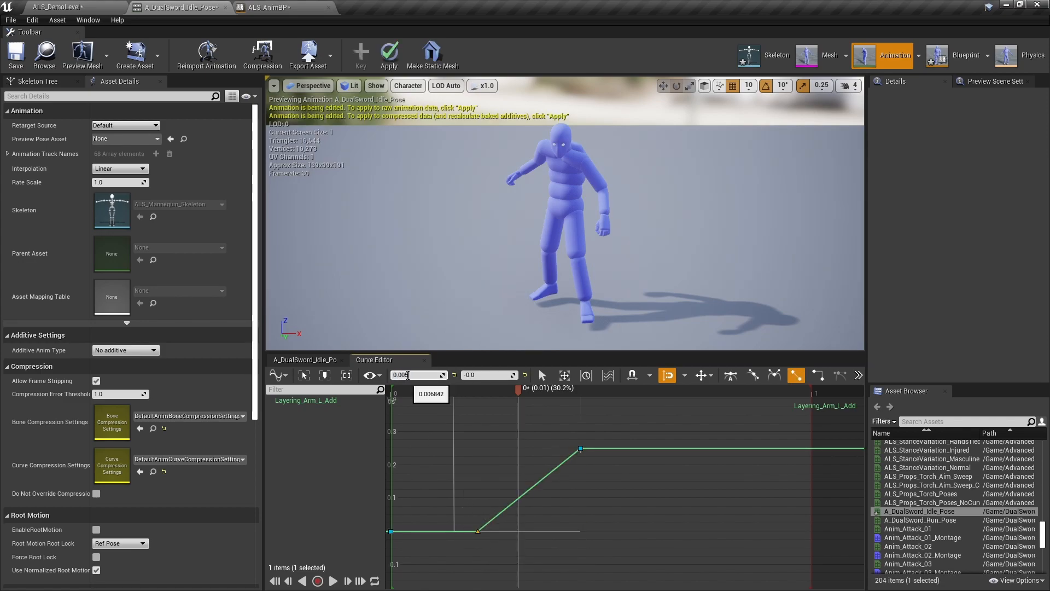
{"action": "key", "text": "Return"}
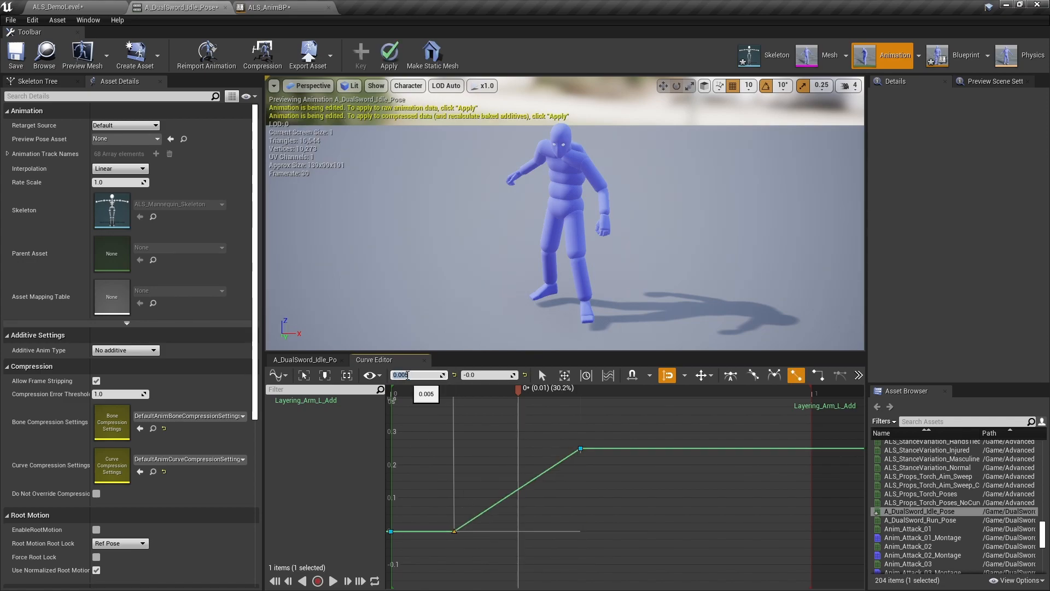
Step: Set the new Layering_Arm_L_Add key's value to 0.5 and its interpolation to constant
{"action": "left_click", "coordinate": [470, 376]}
{"action": "type", "text": "0.5"}
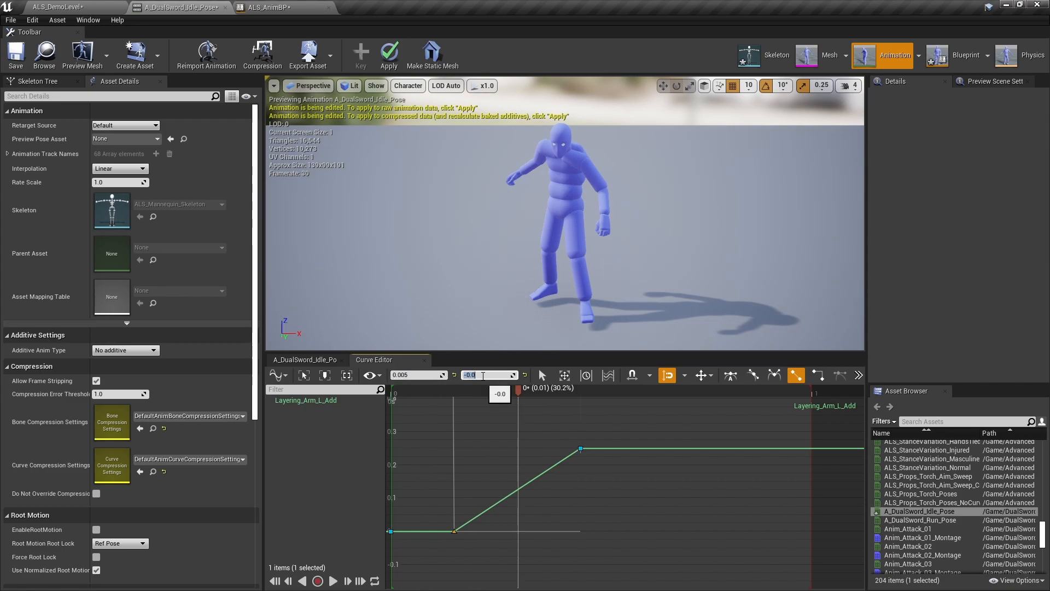
{"action": "key", "text": "Return"}
{"action": "right_click_drag", "start_coordinate": [518, 471], "coordinate": [504, 530]}
{"action": "scroll", "coordinate": [504, 528], "scroll_direction": "down", "scroll_amount": 3}
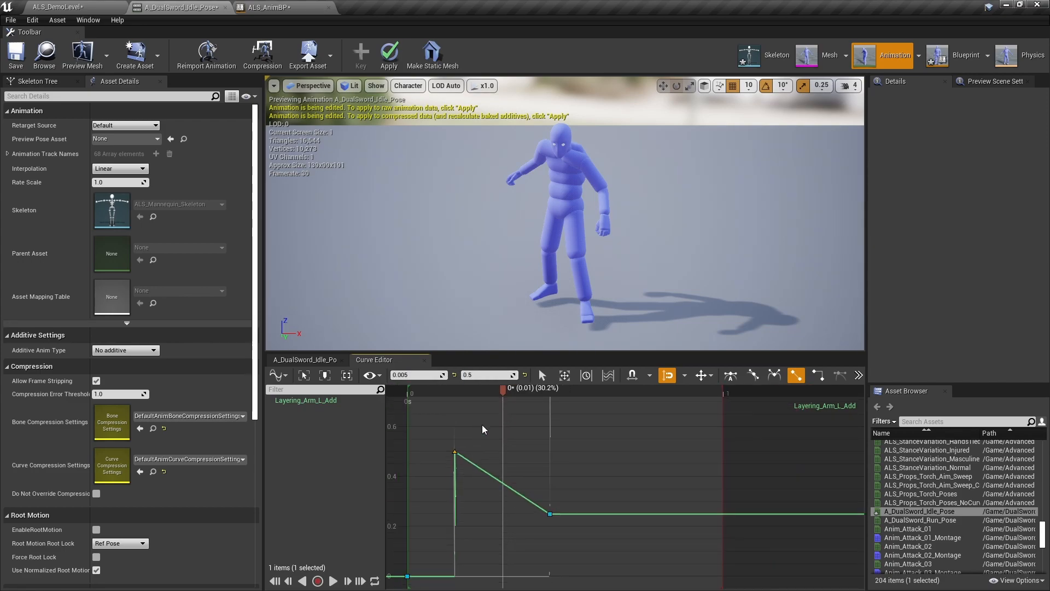
{"action": "key", "text": "5"}
{"action": "right_click_drag", "start_coordinate": [496, 488], "coordinate": [513, 469]}
{"action": "scroll", "coordinate": [513, 468], "scroll_direction": "down", "scroll_amount": 1}
{"action": "scroll", "coordinate": [514, 470], "scroll_direction": "down", "scroll_amount": 1}
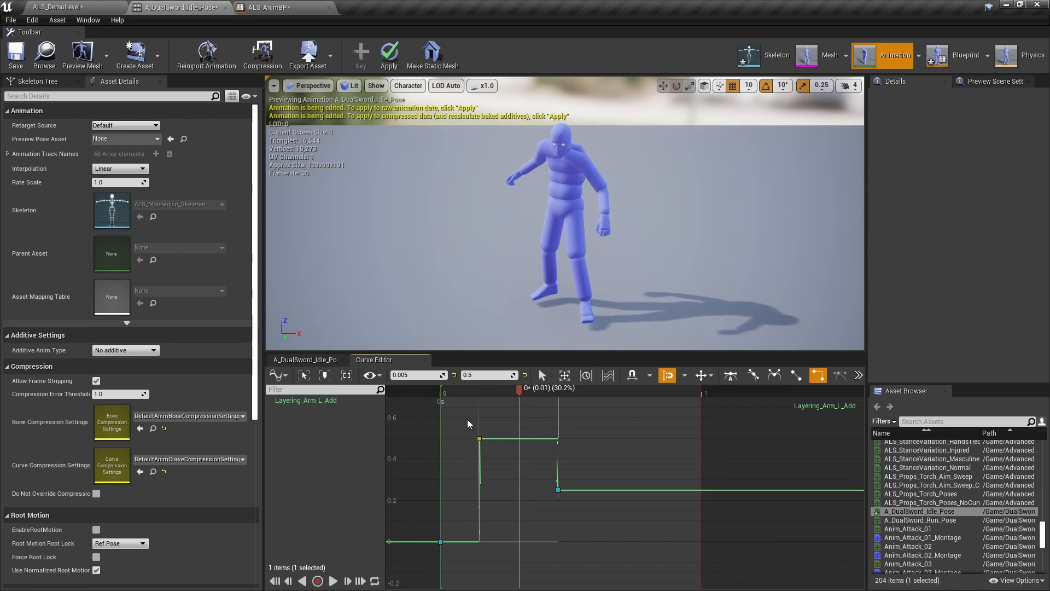
Step: Store the Layering_Arm_L_Add curve and apply the stored curve to Layering_Arm_R_Add
{"action": "right_click", "coordinate": [493, 427]}
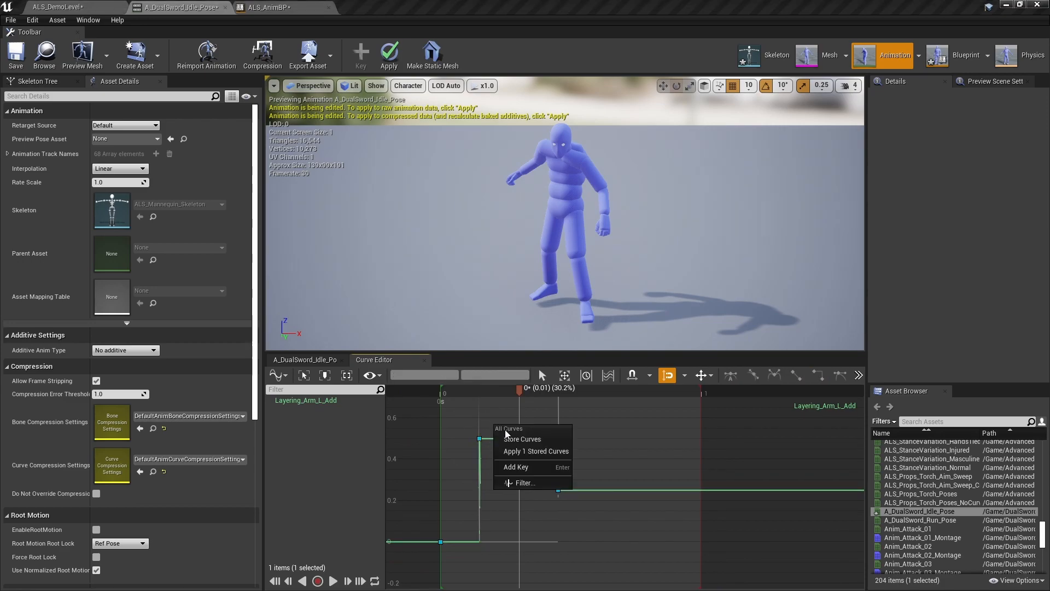
{"action": "left_click", "coordinate": [320, 360]}
{"action": "right_click", "coordinate": [532, 518]}
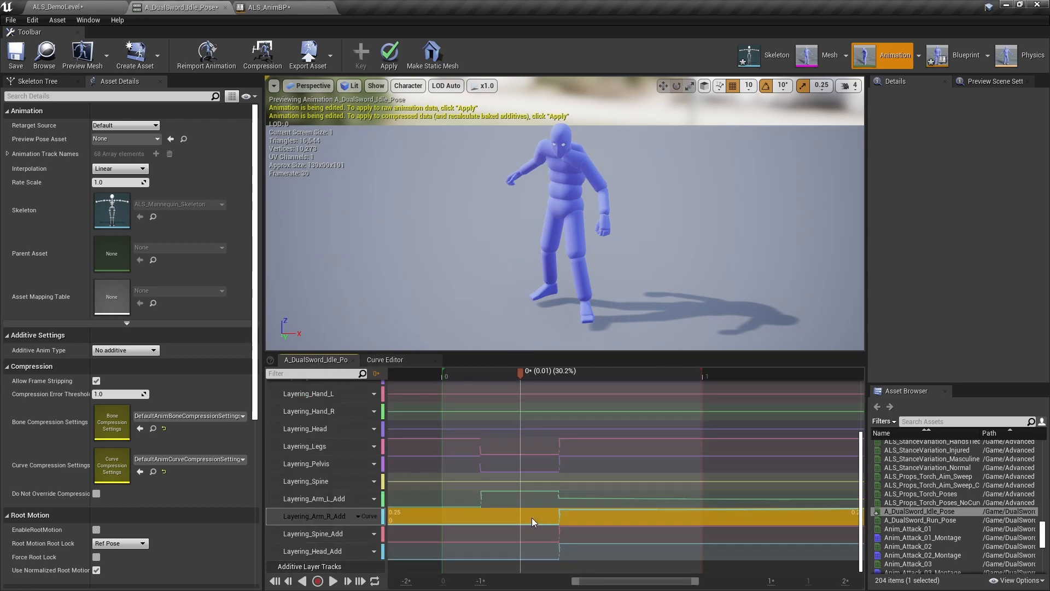
{"action": "left_click", "coordinate": [551, 535]}
{"action": "right_click", "coordinate": [543, 446]}
{"action": "left_click", "coordinate": [561, 476]}
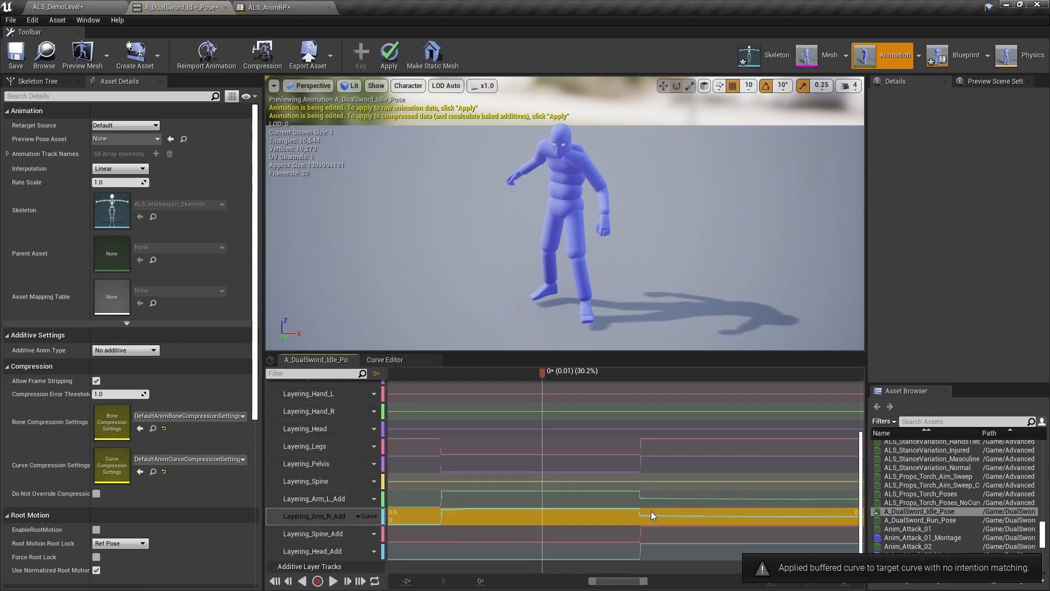
Step: Apply the stored arm curve to both Layering_Spine_Add and Layering_Head_Add
{"action": "left_click", "coordinate": [648, 538]}
{"action": "right_click", "coordinate": [649, 538]}
{"action": "left_click", "coordinate": [670, 555]}
{"action": "right_click", "coordinate": [571, 463]}
{"action": "left_click", "coordinate": [591, 494]}
{"action": "left_click", "coordinate": [298, 360]}
{"action": "left_click", "coordinate": [600, 557]}
{"action": "right_click", "coordinate": [599, 557]}
{"action": "left_click", "coordinate": [629, 538]}
{"action": "right_click", "coordinate": [580, 467]}
{"action": "left_click", "coordinate": [602, 495]}
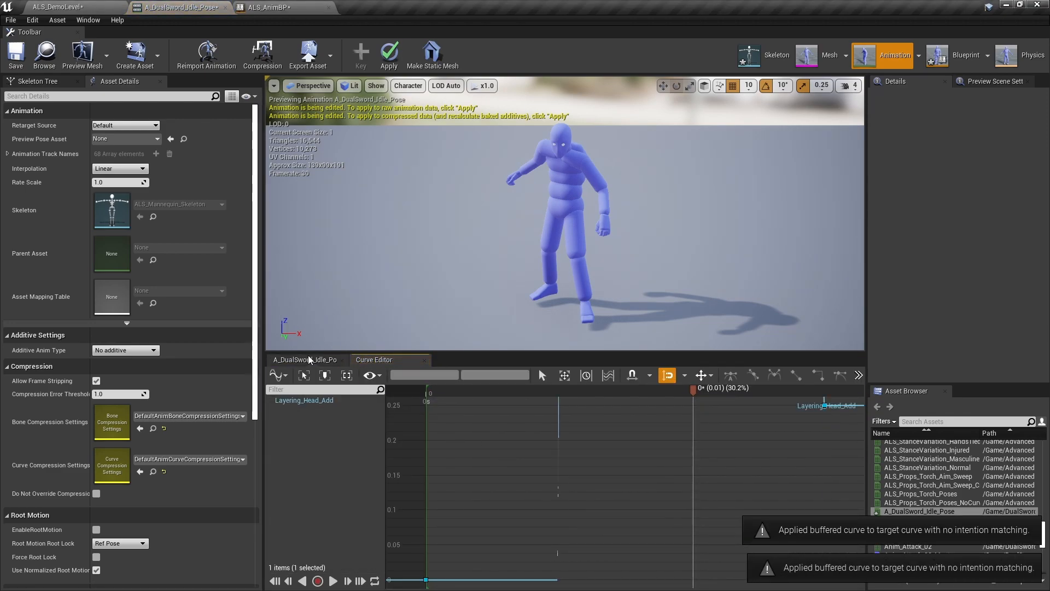
Step: Return to the animation's curve tracks and save A_DualSword_Idle_Pose
{"action": "left_click", "coordinate": [309, 359]}
{"action": "left_click", "coordinate": [574, 471]}
{"action": "scroll", "coordinate": [602, 481], "scroll_direction": "down", "scroll_amount": 10, "text": "ctrl"}
{"action": "left_click", "coordinate": [600, 477], "text": "ctrl"}
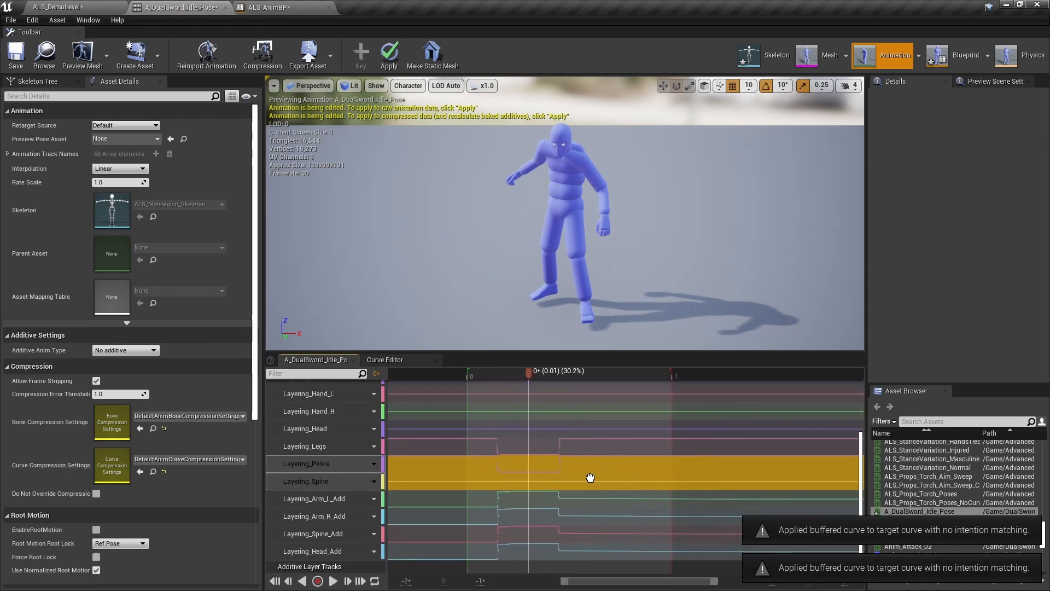
{"action": "scroll", "coordinate": [596, 478], "scroll_direction": "down", "scroll_amount": 4, "text": "ctrl"}
{"action": "left_click", "coordinate": [593, 476]}
{"action": "right_click_drag", "start_coordinate": [666, 477], "coordinate": [603, 475]}
{"action": "key", "text": "ctrl+s"}
Step: Scrub the idle pose timeline across the stepped layering curves to examine the values at different explicit times
{"action": "left_click_drag", "start_coordinate": [456, 376], "coordinate": [425, 380]}
{"action": "right_click_drag", "start_coordinate": [490, 496], "coordinate": [499, 469]}
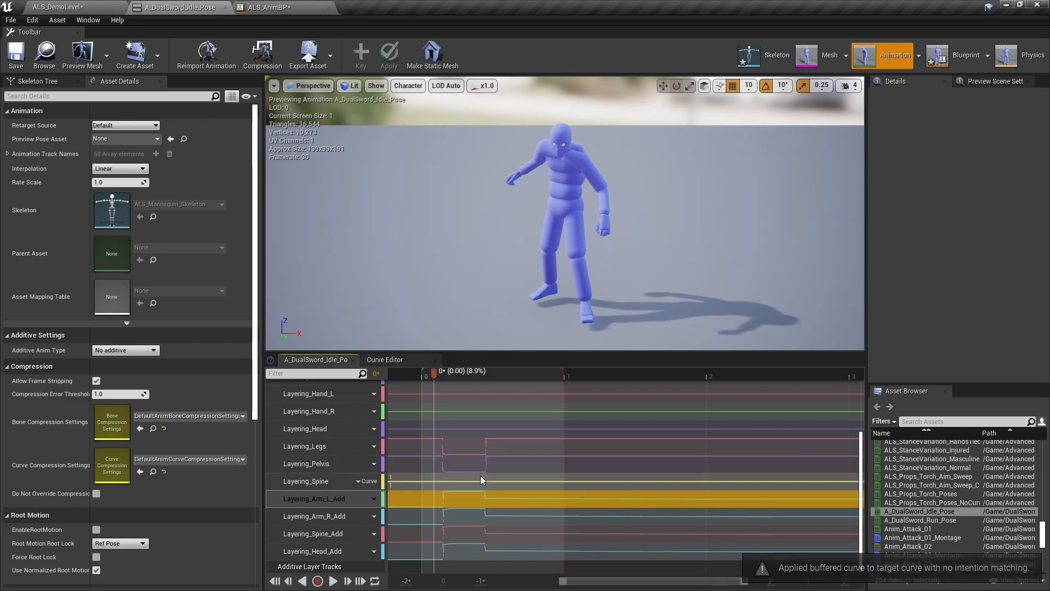
{"action": "left_click", "coordinate": [422, 374]}
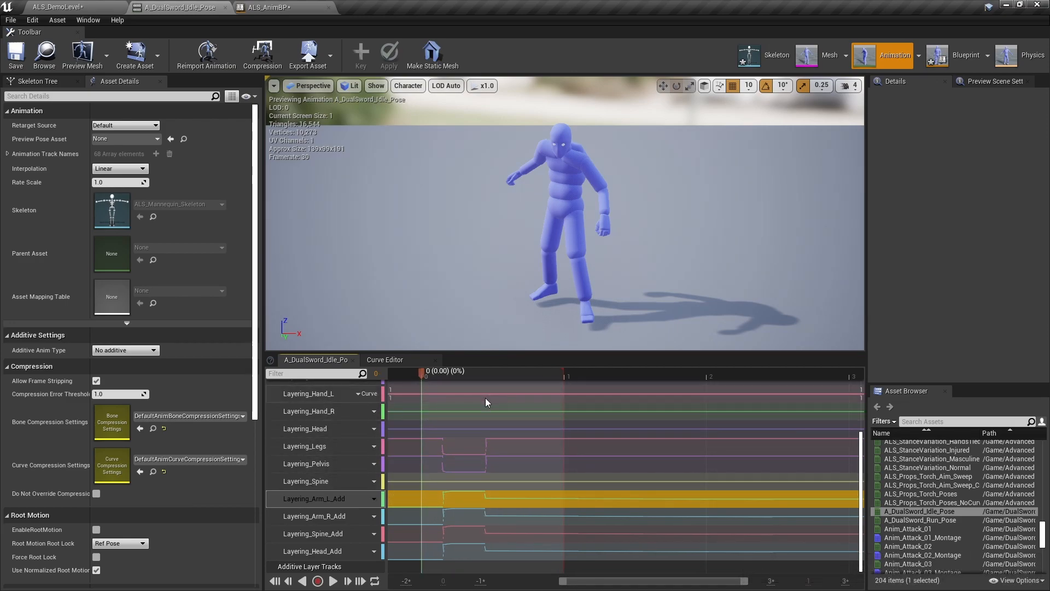
{"action": "left_click_drag", "start_coordinate": [429, 379], "coordinate": [428, 381]}
{"action": "left_click_drag", "start_coordinate": [449, 384], "coordinate": [507, 385]}
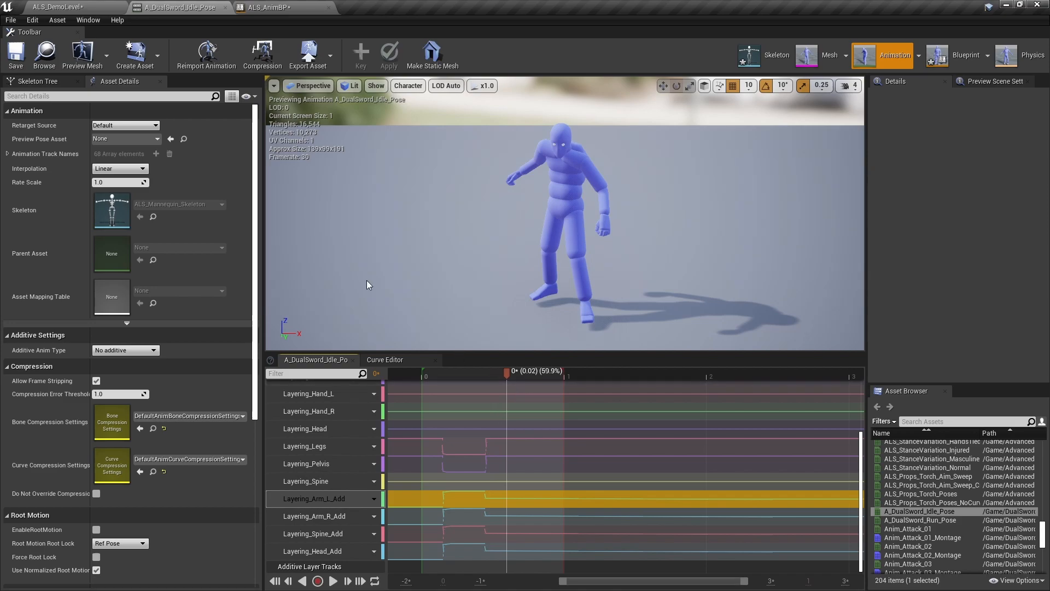
Step: Save the ALS_AnimBP animation blueprint and return to ALS_DemoLevel
{"action": "left_click", "coordinate": [279, 5]}
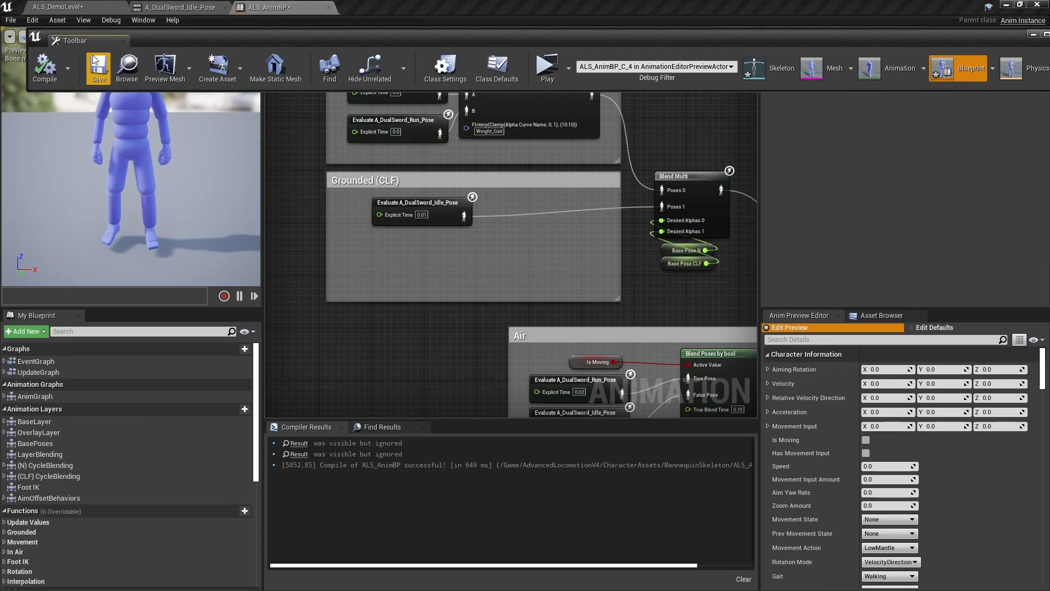
{"action": "left_click", "coordinate": [96, 61]}
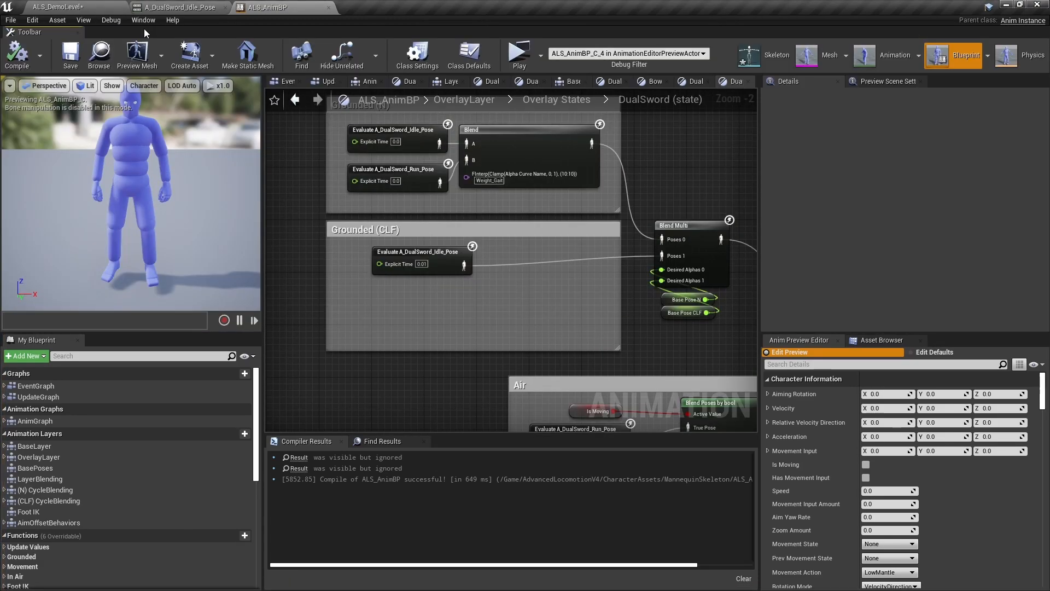
{"action": "left_click", "coordinate": [57, 7]}
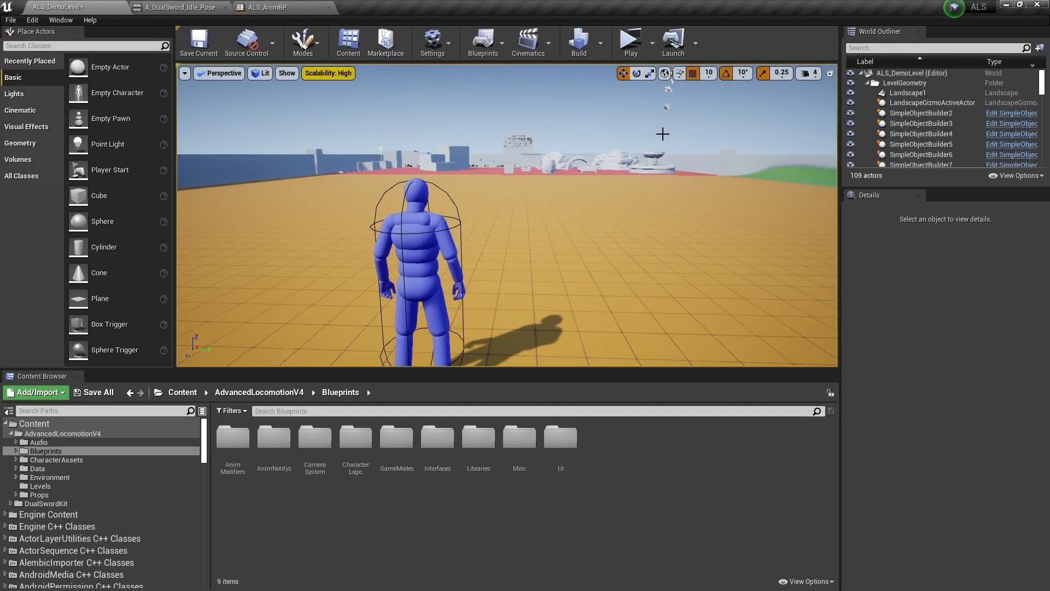
Step: Play the level preview with the DualSword overlay and move the character forward while crouched to check the crouched pose
{"action": "left_click", "coordinate": [636, 51]}
{"action": "key", "text": "q"}
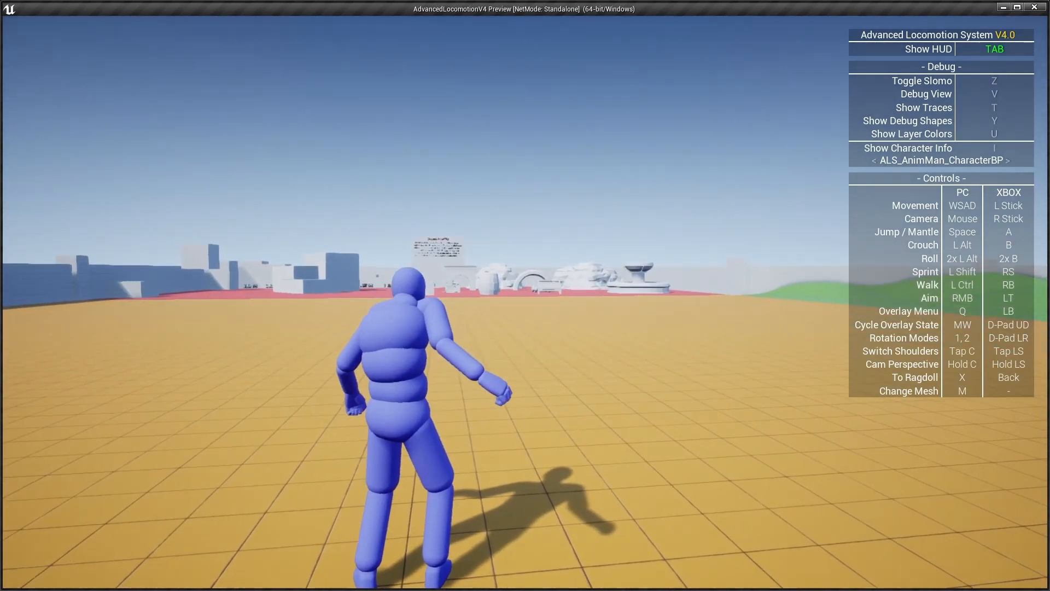
{"action": "key", "text": "alt"}
{"action": "key", "text": "w"}
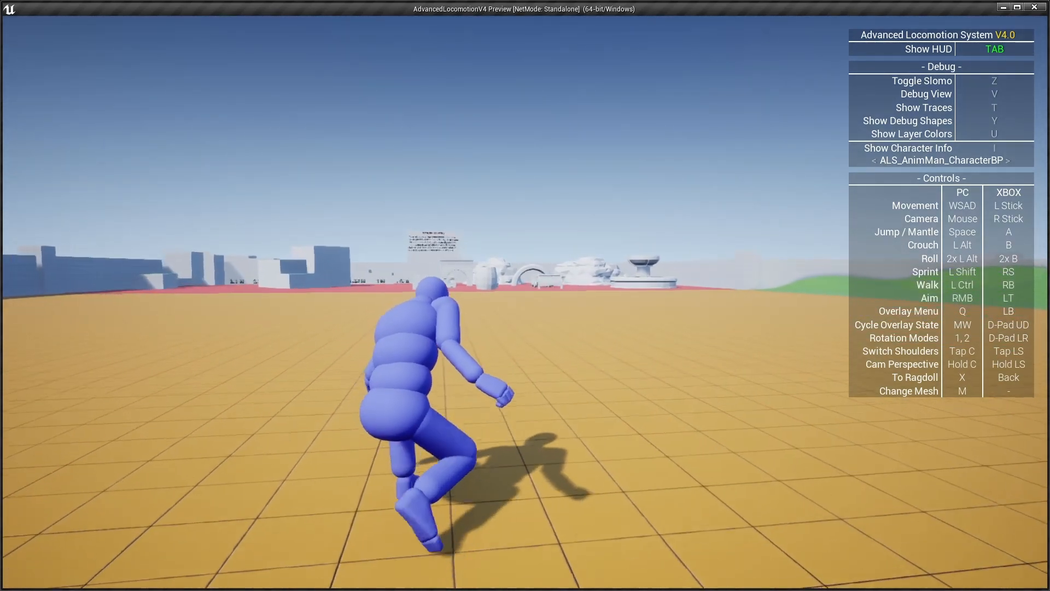
{"action": "key", "text": "w"}
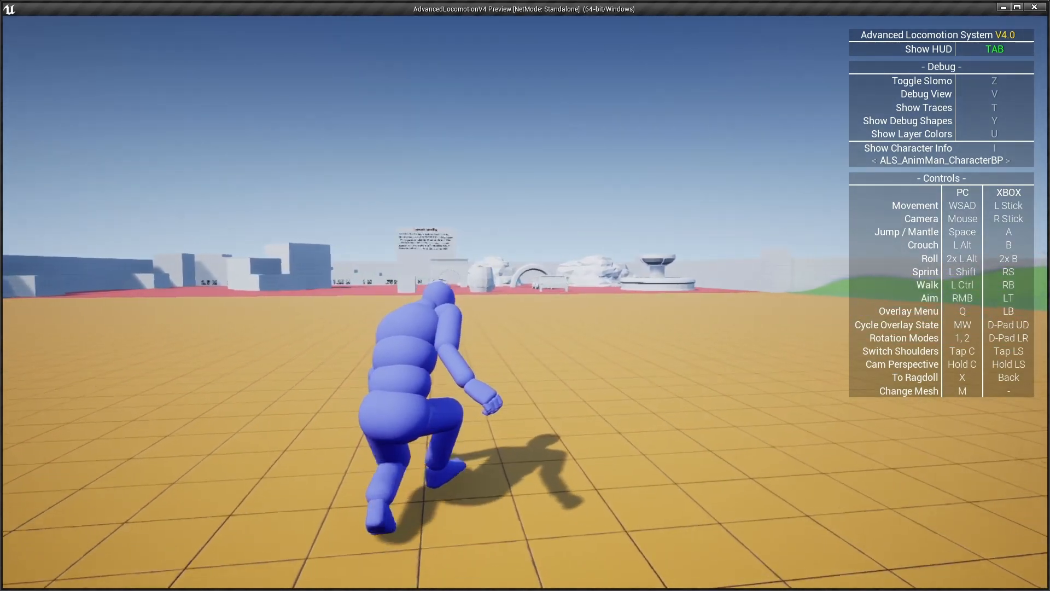
{"action": "key", "text": "w"}
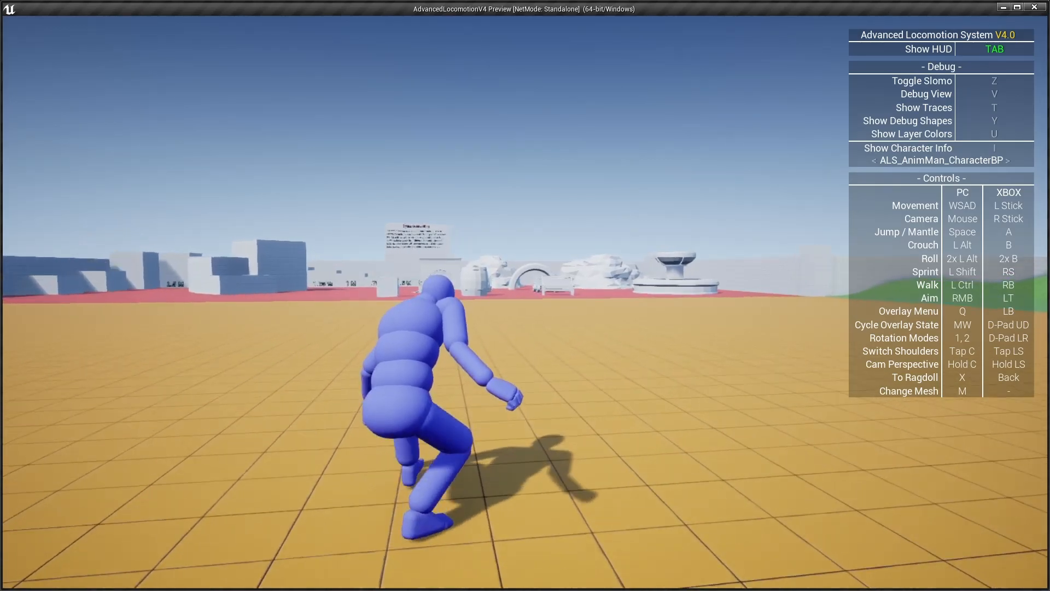
{"action": "key", "text": "w"}
{"action": "key", "text": "alt"}
Step: Run and jump the character around the level to check the overlay's standing, running and in-air poses
{"action": "key", "text": "q"}
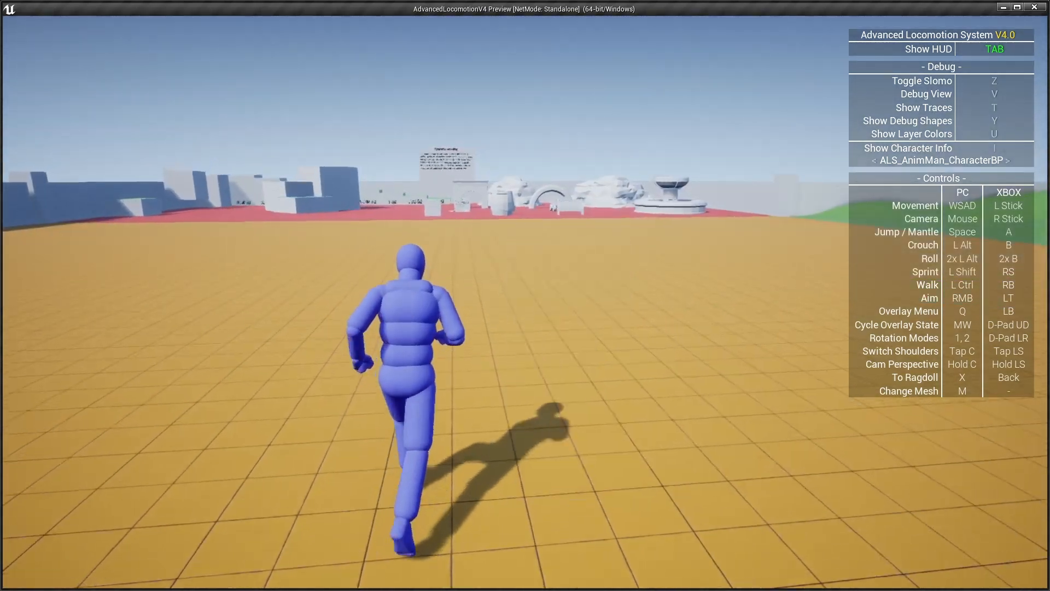
{"action": "key", "text": "w"}
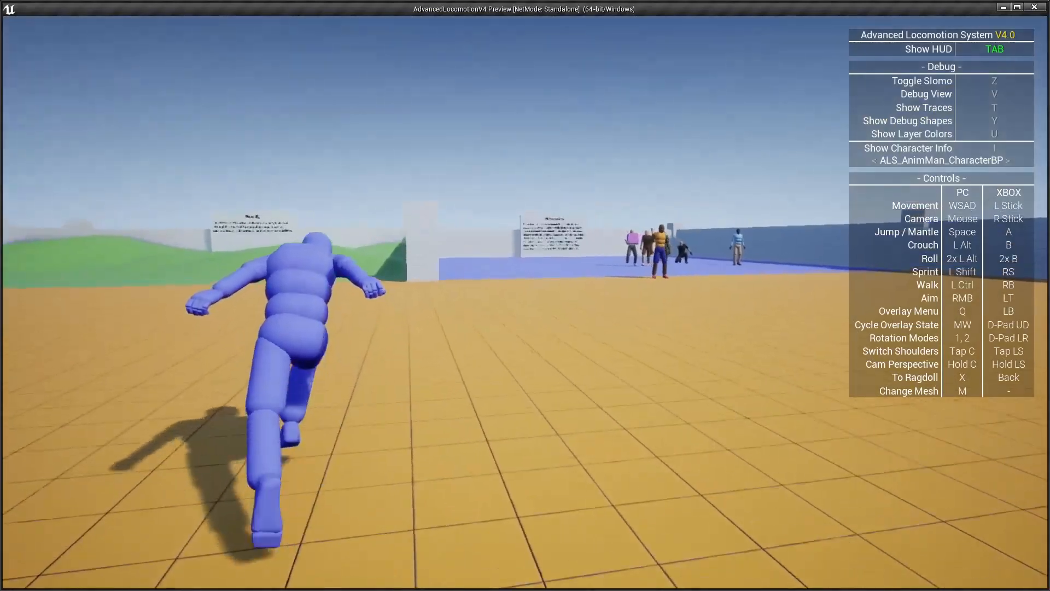
{"action": "key", "text": "w"}
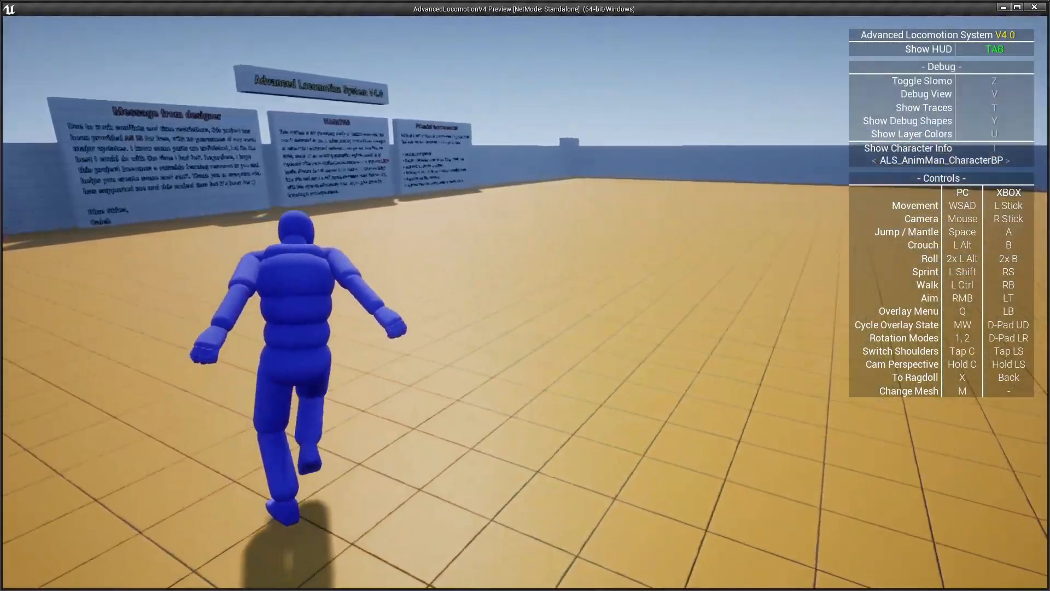
{"action": "key", "text": "w"}
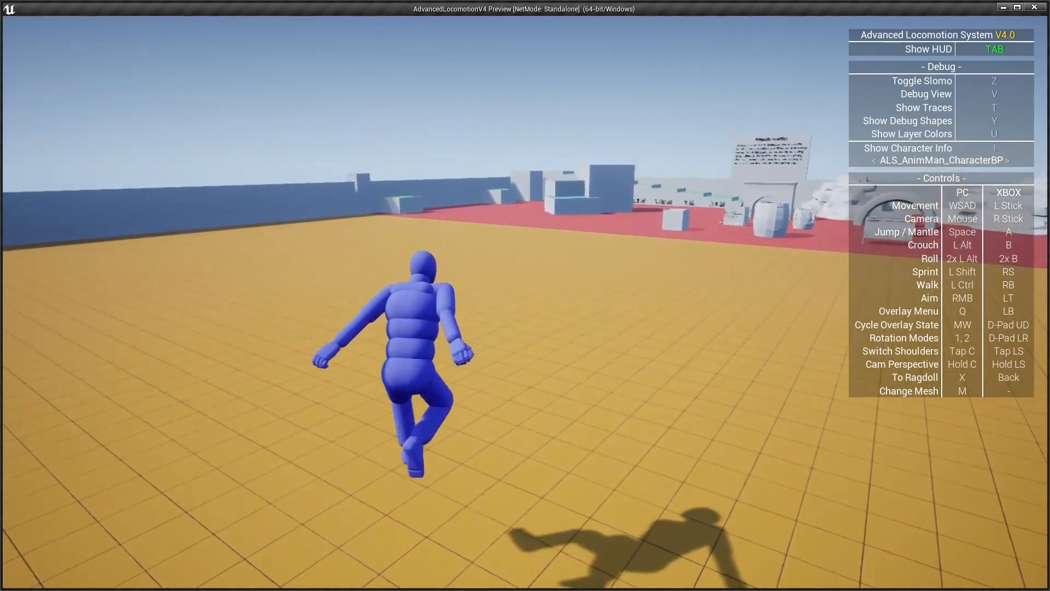
{"action": "key", "text": "w"}
{"action": "key", "text": "w"}
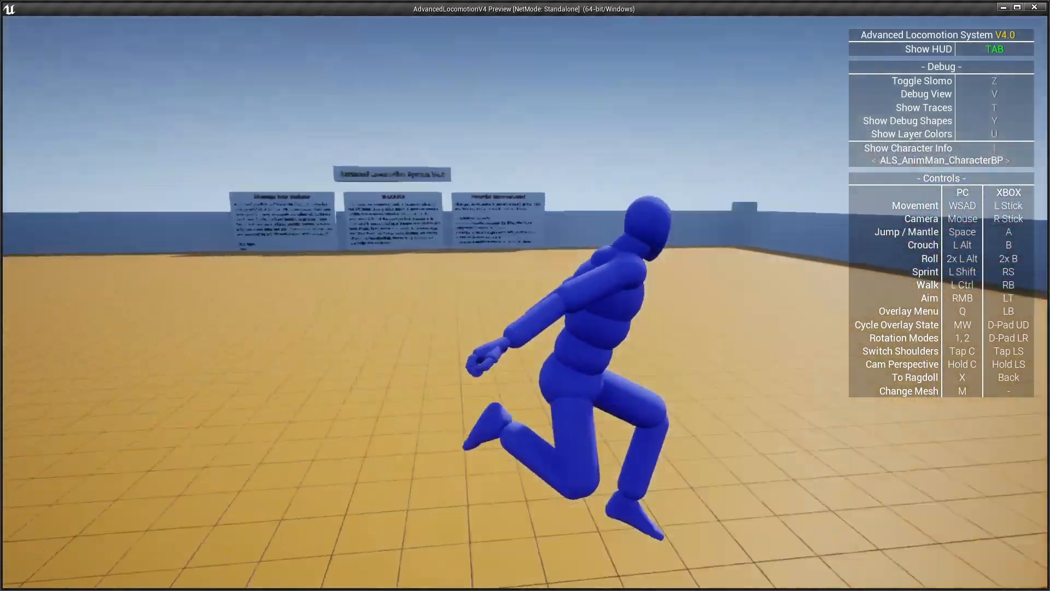
{"action": "key", "text": "w"}
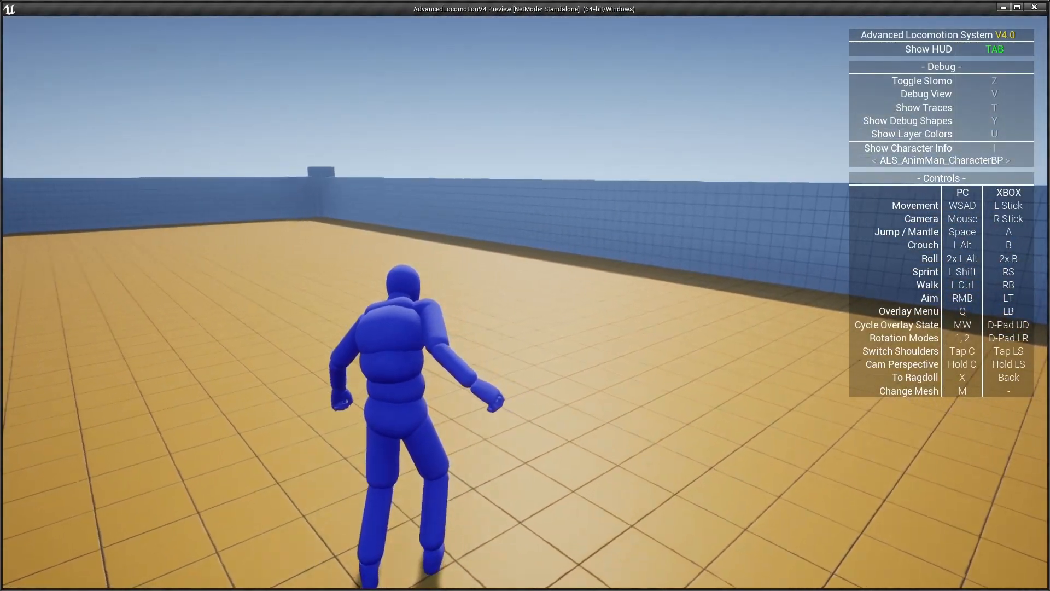
{"action": "key", "text": "w"}
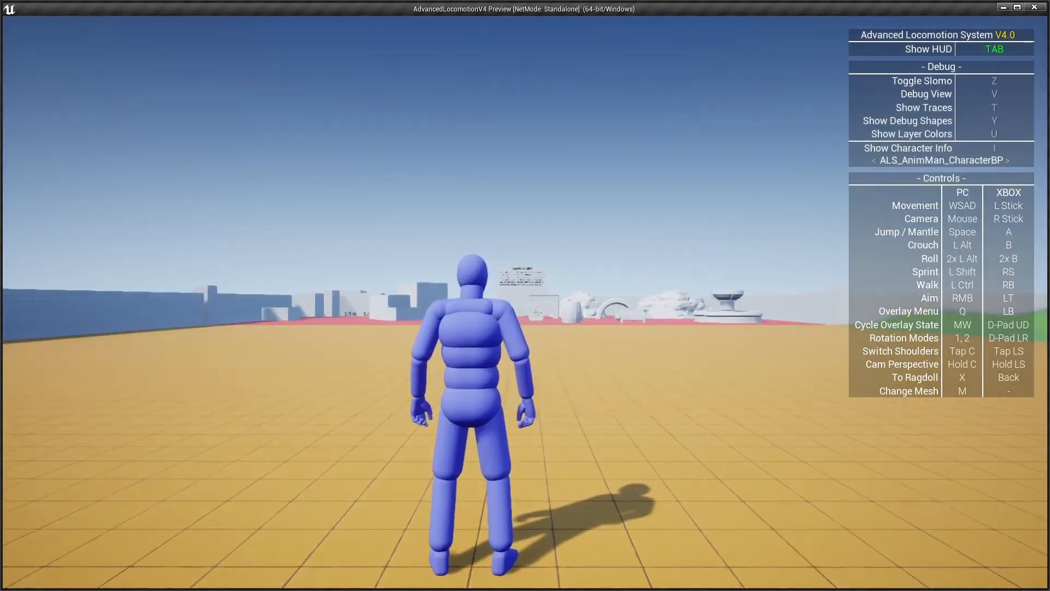
{"action": "key", "text": "w"}
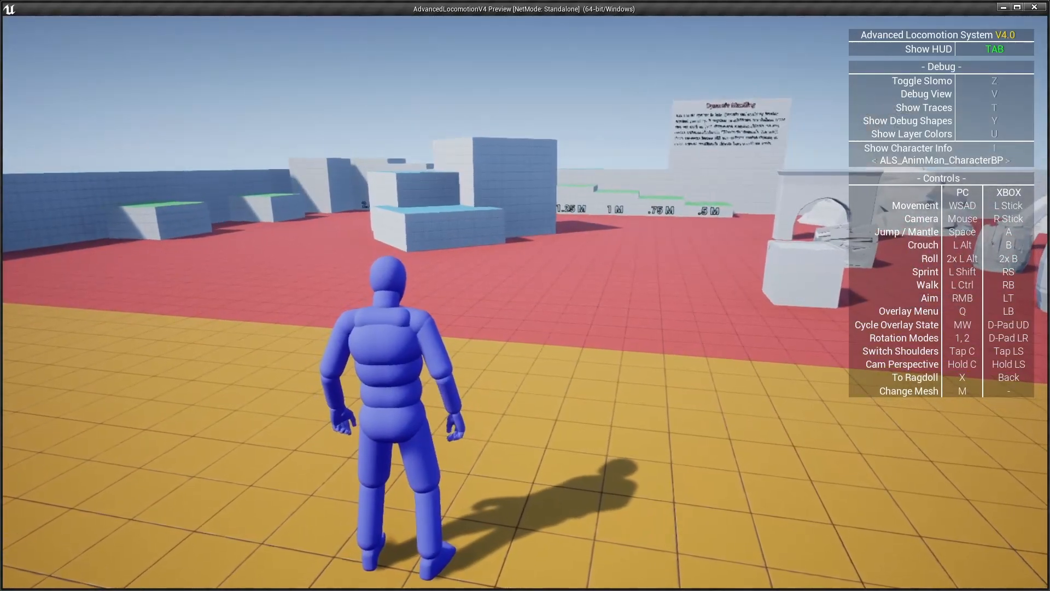
Step: Switch the overlay to DualSword, run to the light-blue block and mantle it, end the preview and close the Message Log
{"action": "key", "text": "q"}
{"action": "key", "text": "w"}
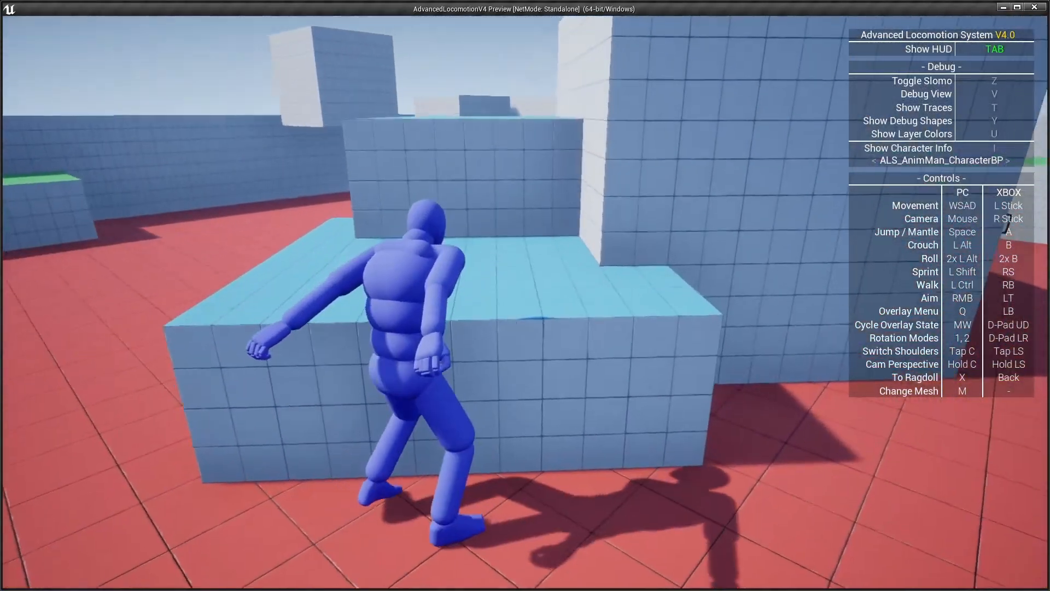
{"action": "key", "text": "space"}
{"action": "key", "text": "Escape"}
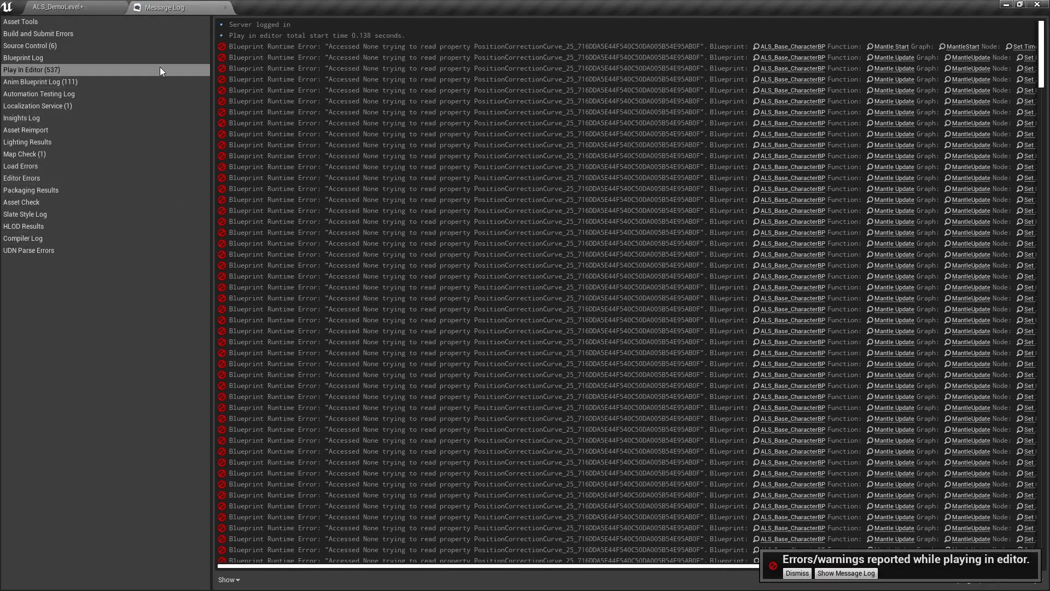
{"action": "middle_click", "coordinate": [164, 7]}
Step: Play the level preview with the DualSword overlay, sprint the character forward to check the movement, and end the preview
{"action": "left_click", "coordinate": [630, 42]}
{"action": "key", "text": "w"}
{"action": "key", "text": "q"}
{"action": "scroll", "coordinate": [525, 295], "scroll_direction": "up", "scroll_amount": 1}
{"action": "key", "text": "shift"}
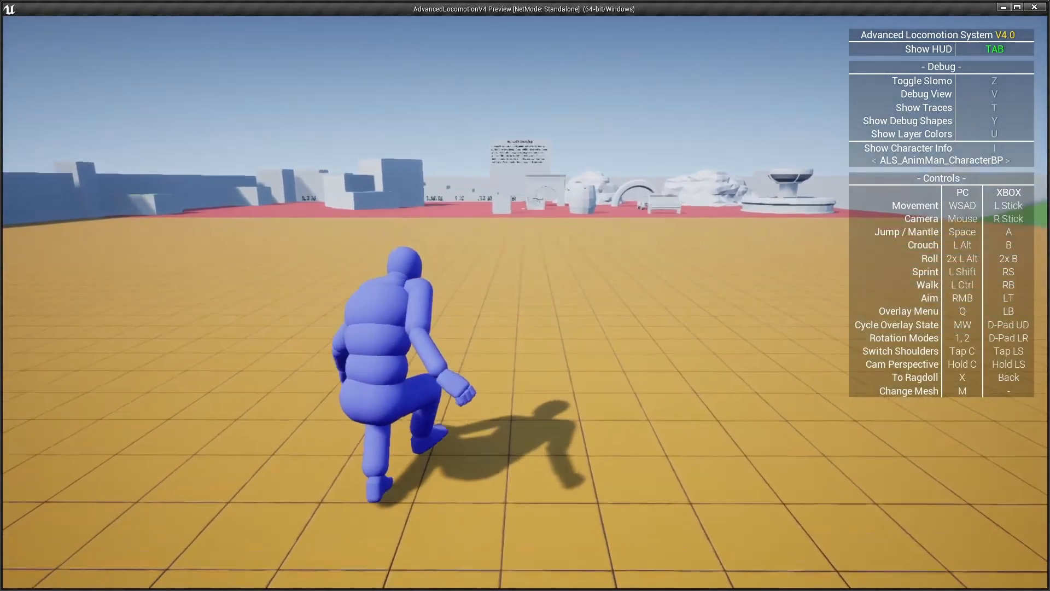
{"action": "key", "text": "Escape"}
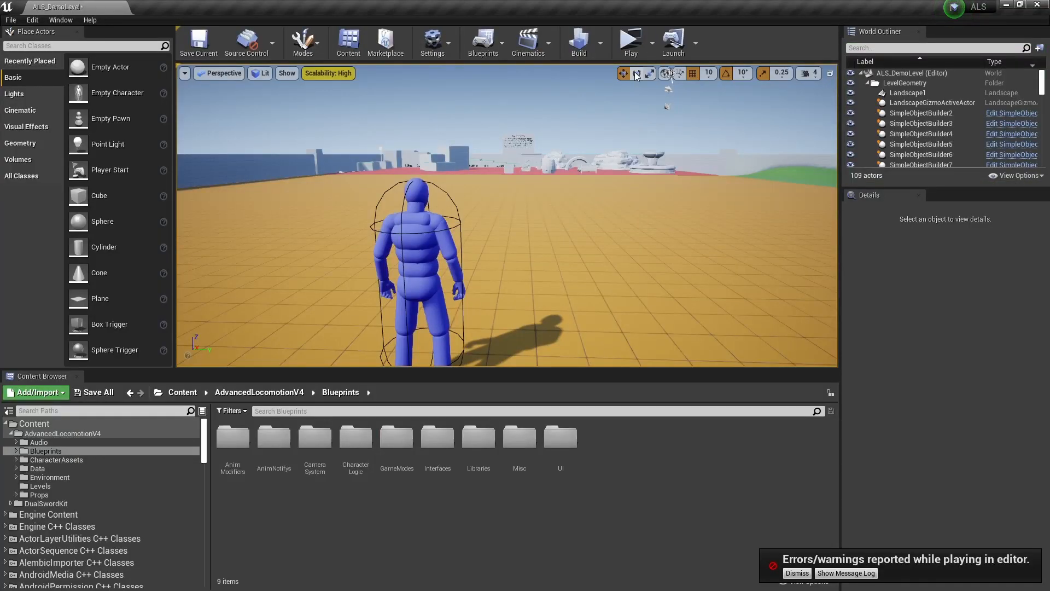
Step: Play the level preview and make the character roll repeatedly to examine the roll animation
{"action": "left_click", "coordinate": [624, 50]}
{"action": "key", "text": "s"}
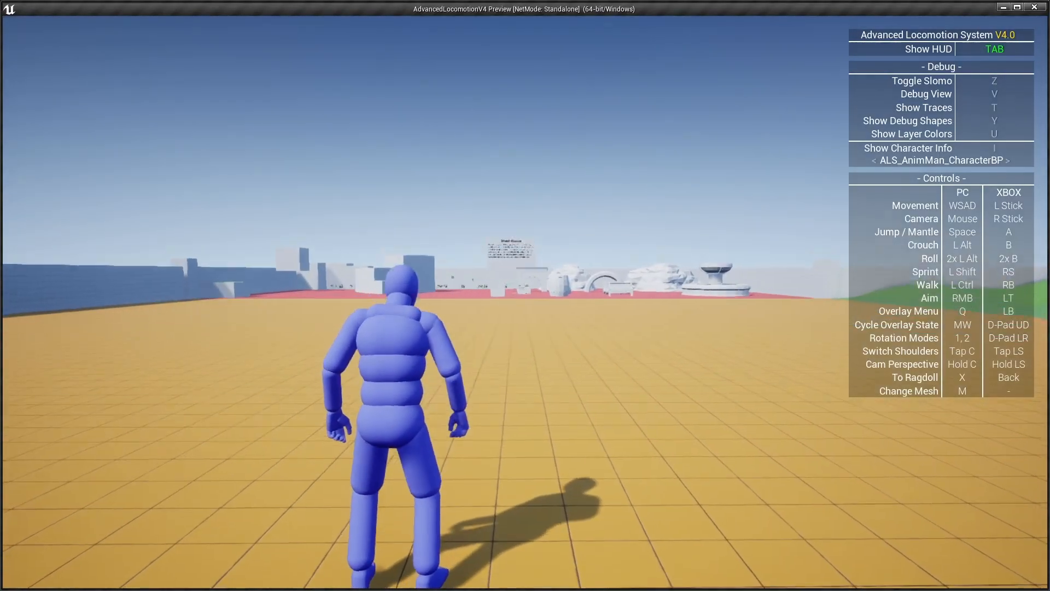
{"action": "key", "text": "x"}
{"action": "key", "text": "alt"}
{"action": "key", "text": "alt"}
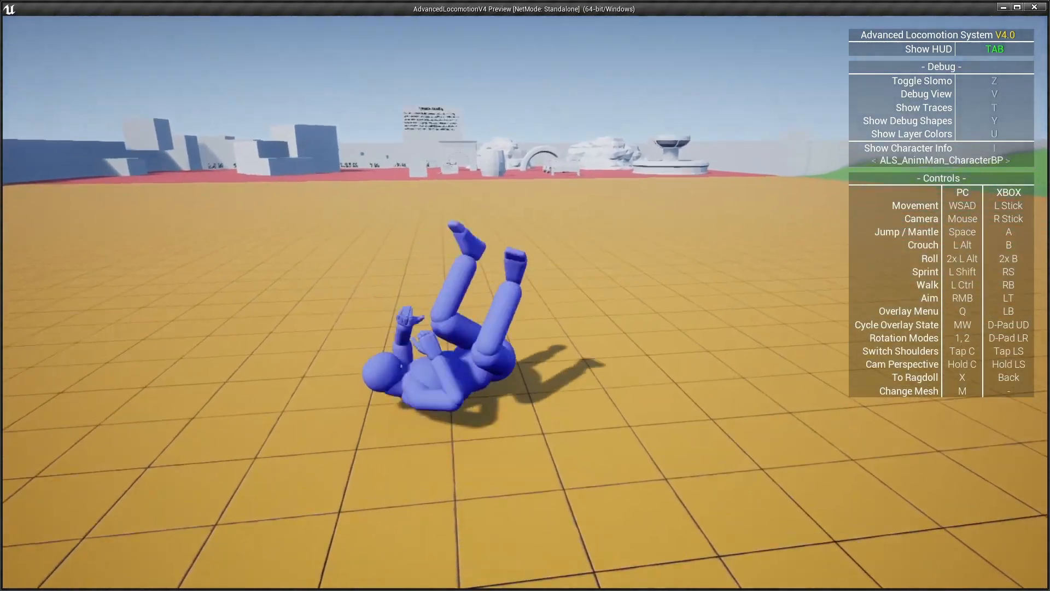
{"action": "key", "text": "q"}
{"action": "scroll", "coordinate": [525, 295], "scroll_direction": "down", "scroll_amount": 1}
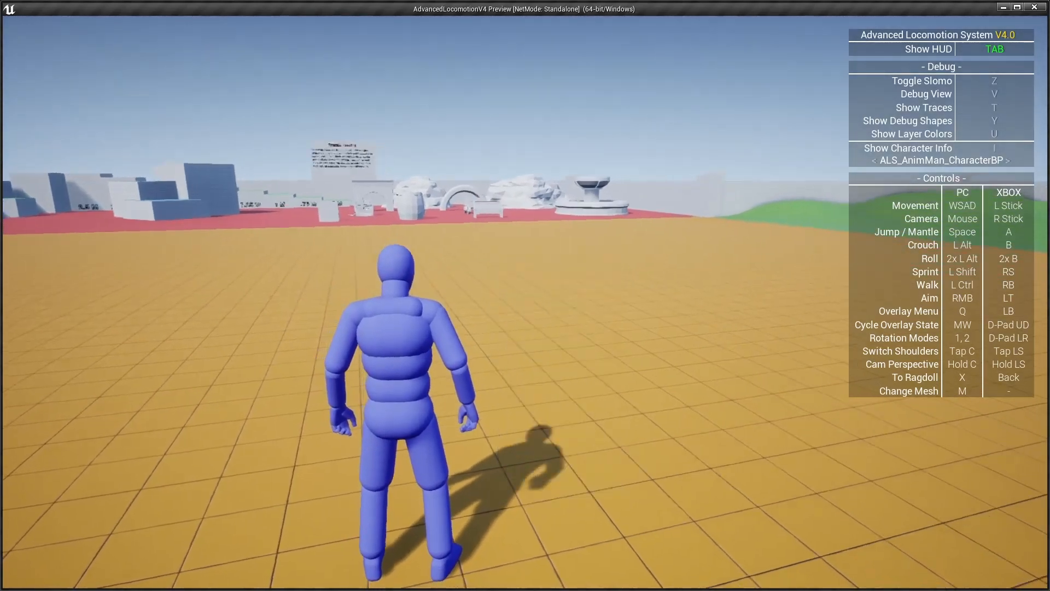
{"action": "key", "text": "alt"}
{"action": "key", "text": "alt"}
Step: Switch the overlay to DualSword, move the character forward to check its pose, and end the preview
{"action": "key", "text": "q"}
{"action": "scroll", "coordinate": [525, 295], "scroll_direction": "up", "scroll_amount": 1}
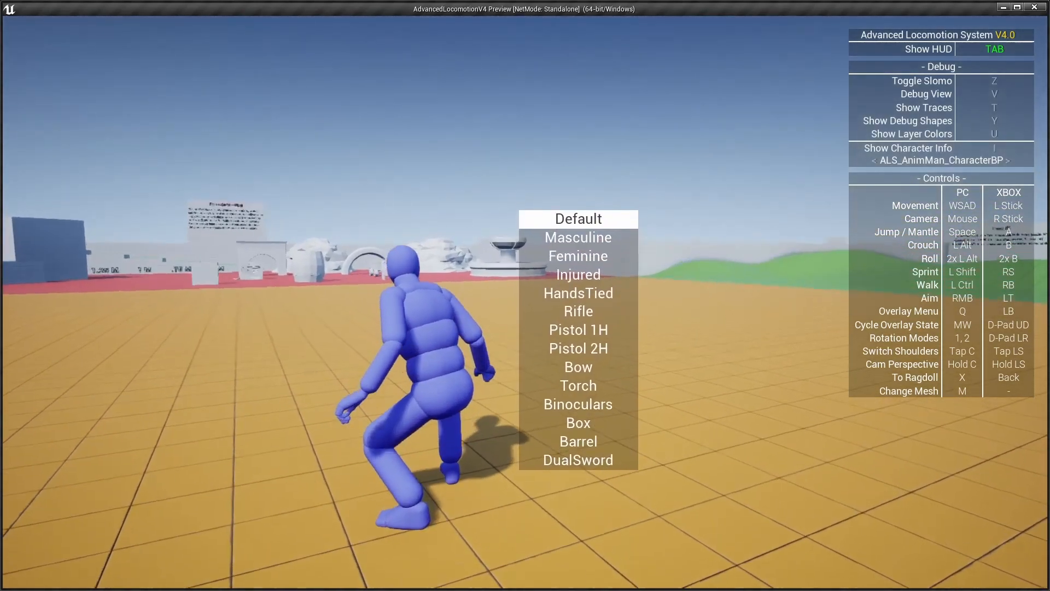
{"action": "key", "text": "w"}
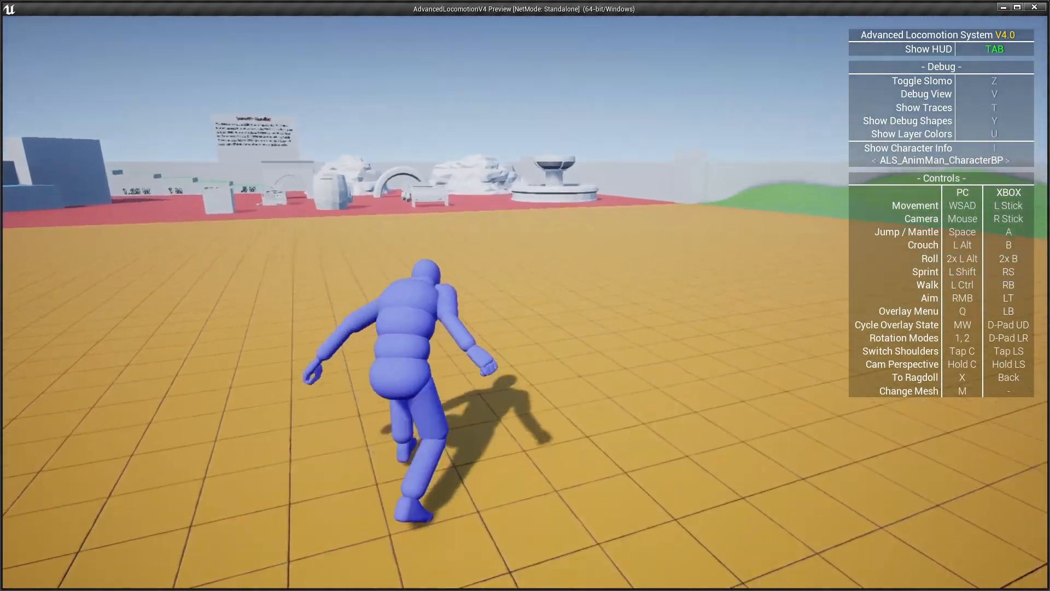
{"action": "key", "text": "Escape"}
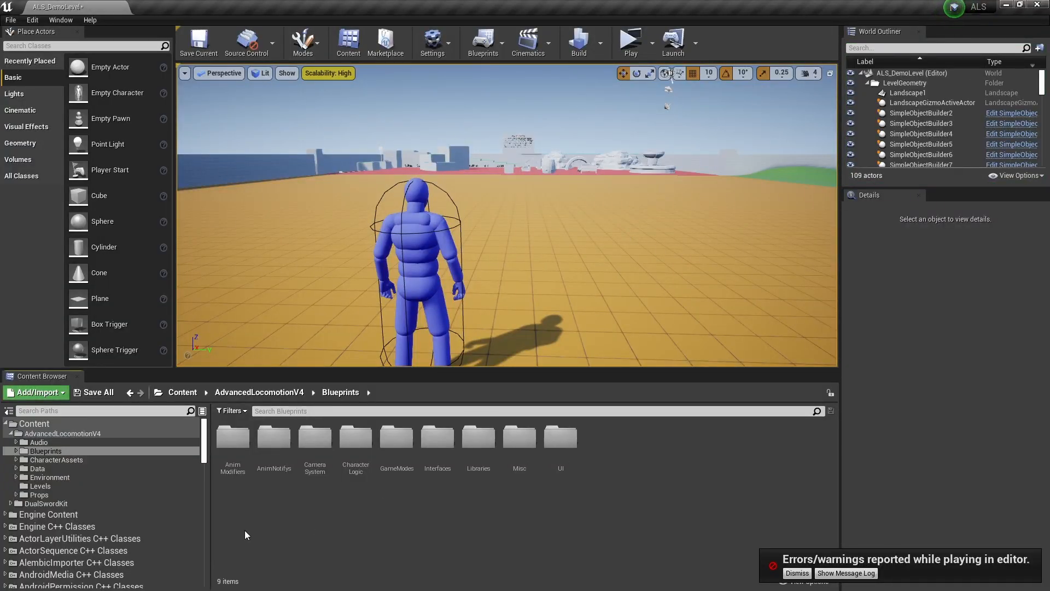
Step: Collapse the AdvancedLocomotionV4 folder, browse into DualSwordKit and open Anim_Attack_03_Montage
{"action": "left_click", "coordinate": [15, 433]}
{"action": "left_click", "coordinate": [11, 433]}
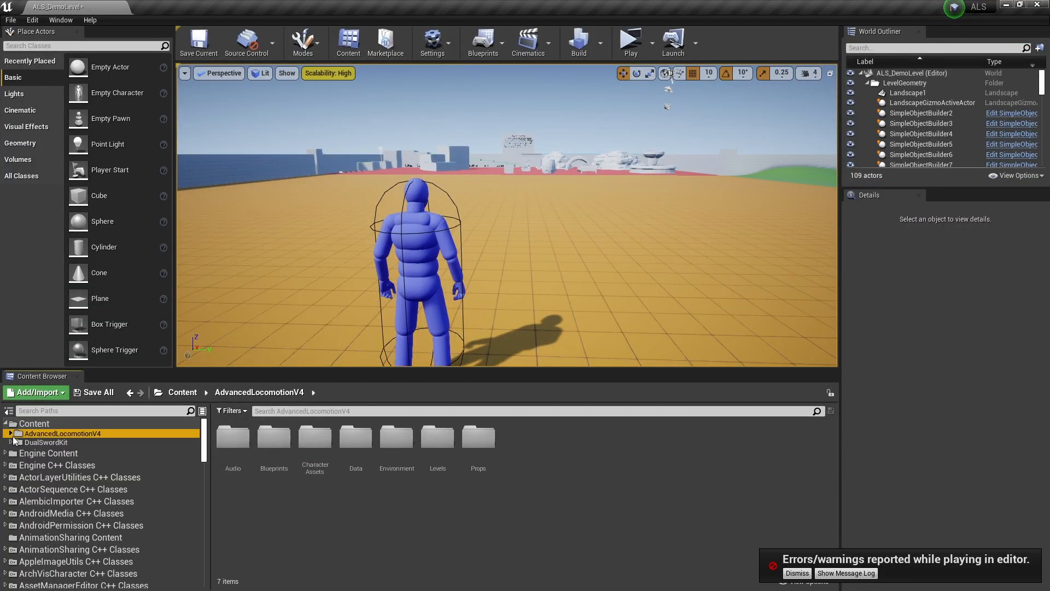
{"action": "left_click", "coordinate": [11, 443]}
{"action": "left_click", "coordinate": [27, 443]}
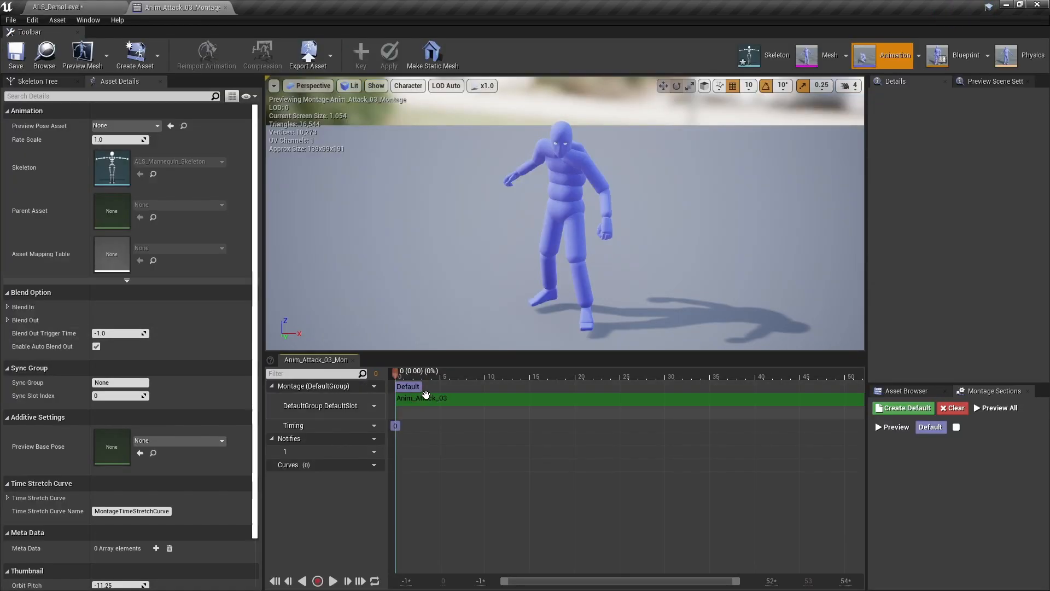
Step: Play and scrub Anim_Attack_03_Montage to examine the attack motion, returning the timeline to frame 0
{"action": "left_click", "coordinate": [332, 581]}
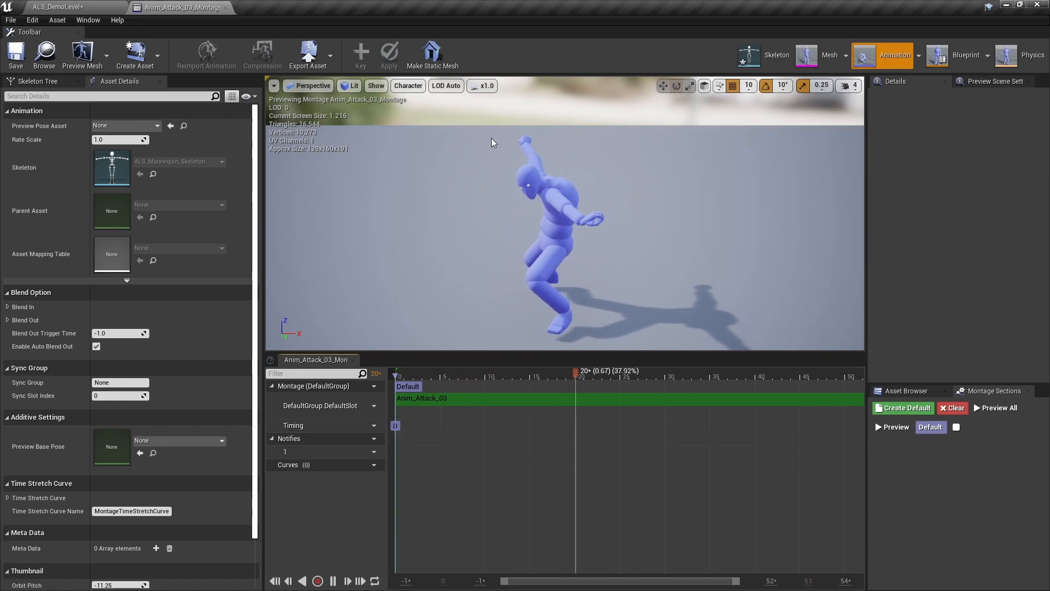
{"action": "left_click", "coordinate": [400, 376]}
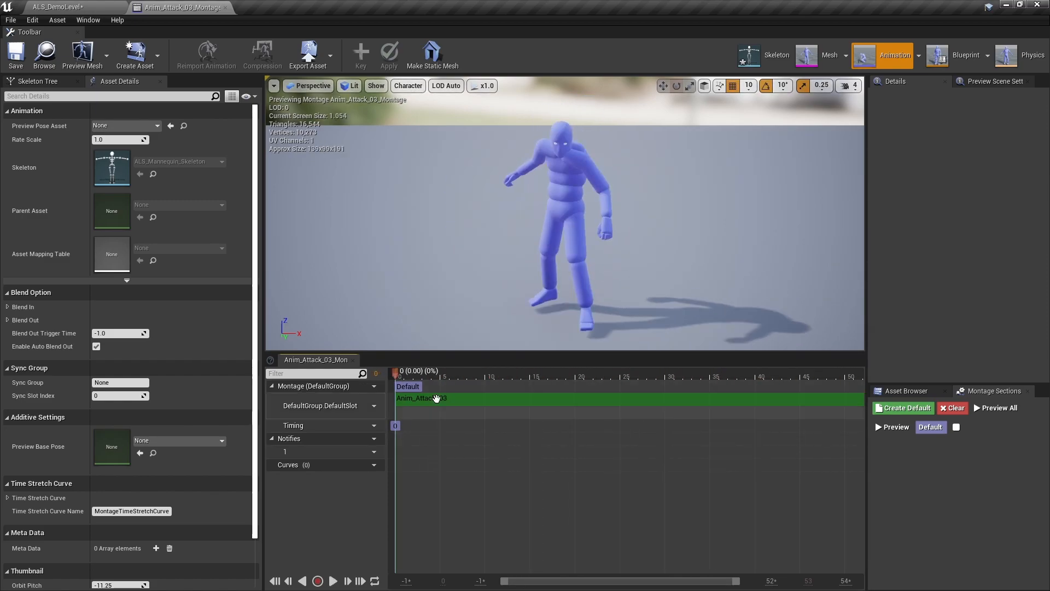
{"action": "scroll", "coordinate": [488, 451], "scroll_direction": "down", "scroll_amount": 3}
{"action": "left_click", "coordinate": [333, 581]}
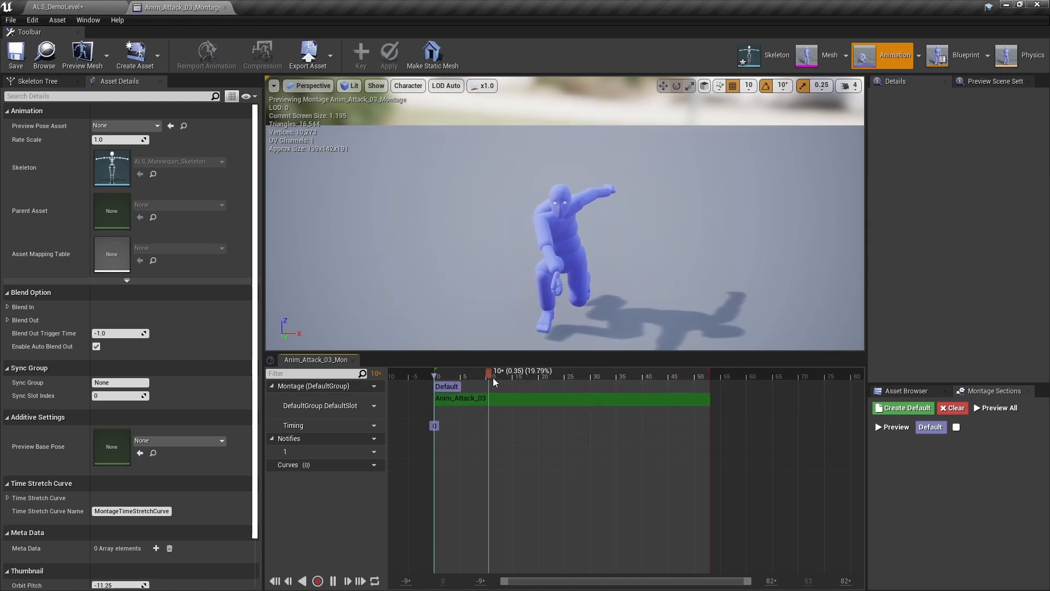
{"action": "left_click_drag", "start_coordinate": [494, 377], "coordinate": [416, 375]}
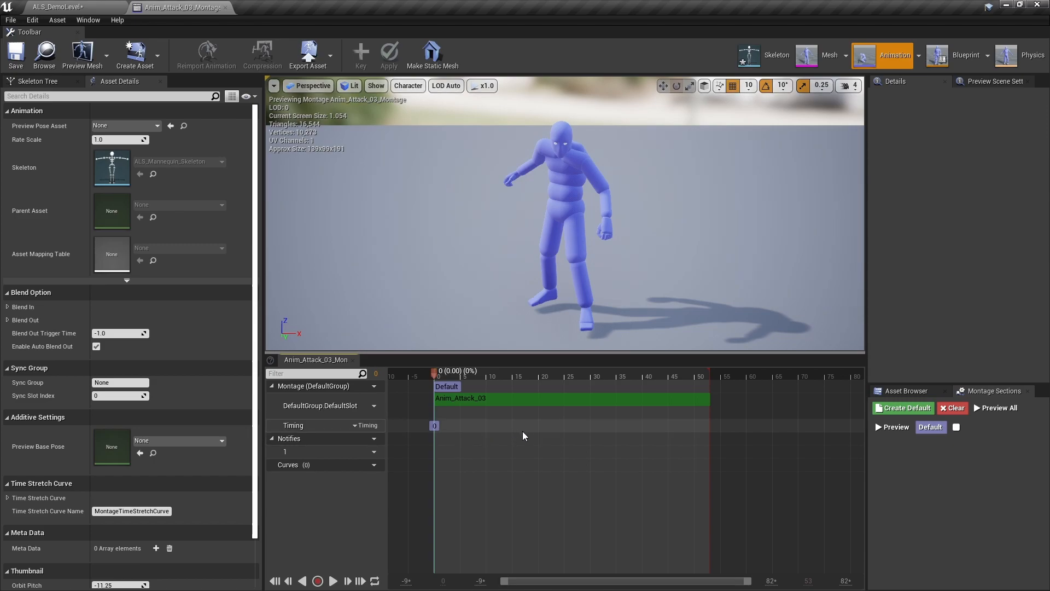
Step: Open ALS_Player_Controller from the level's content and add a Left Mouse Button event below the overlay input logic
{"action": "left_click", "coordinate": [49, 5]}
{"action": "double_click", "coordinate": [356, 442]}
{"action": "right_click", "coordinate": [344, 302]}
{"action": "type", "text": "left mouse"}
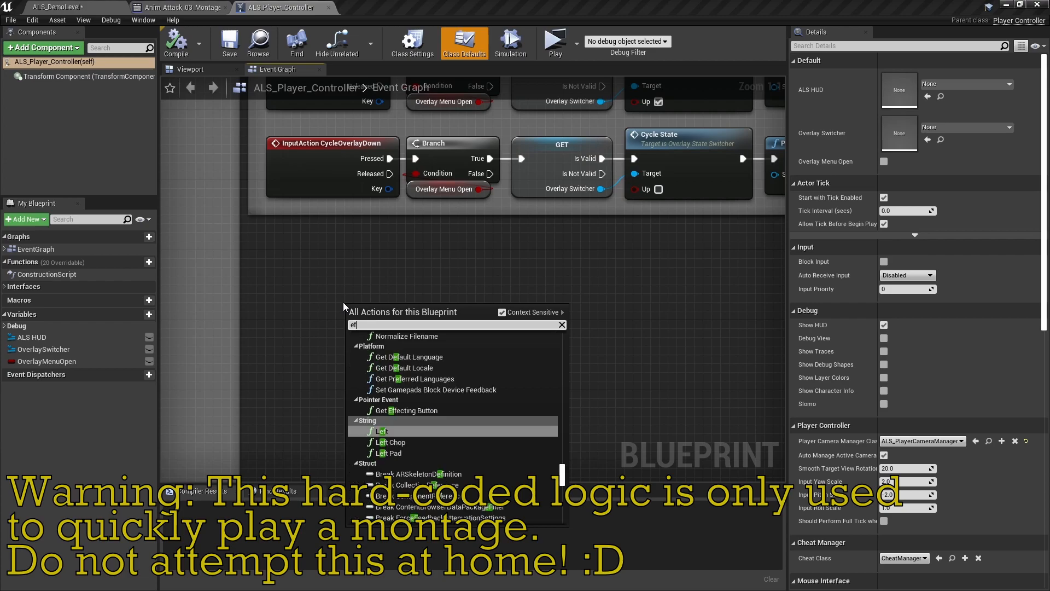
{"action": "key", "text": "Return"}
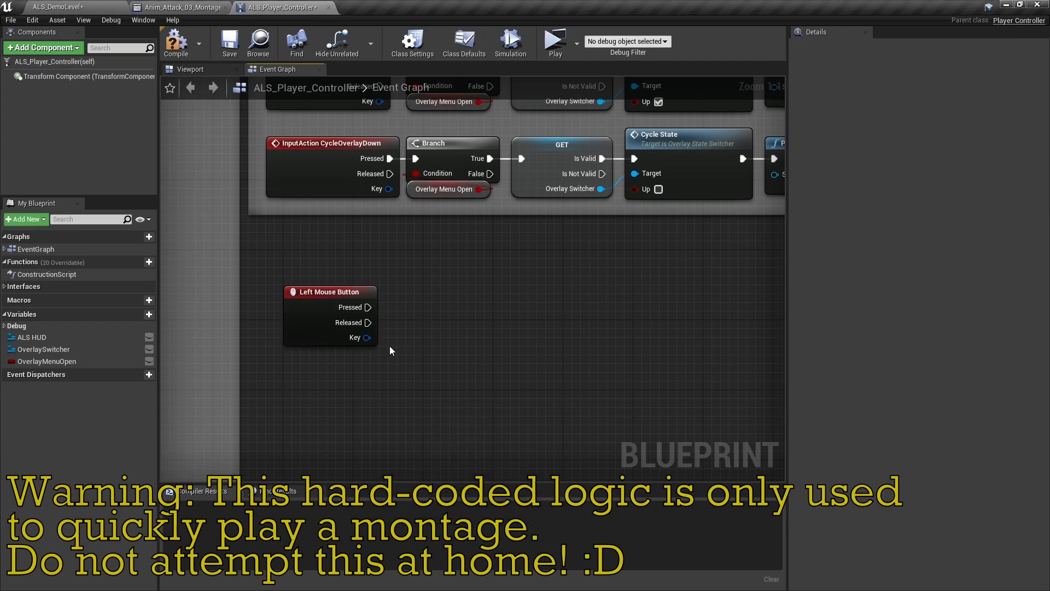
Step: Add a Get Controlled Pawn node beside the mouse event and cast its return value to the character class
{"action": "right_click", "coordinate": [397, 359]}
{"action": "type", "text": "get controlled pawn"}
{"action": "key", "text": "Return"}
{"action": "left_click_drag", "start_coordinate": [444, 368], "coordinate": [304, 369]}
{"action": "left_click_drag", "start_coordinate": [370, 386], "coordinate": [403, 359]}
{"action": "type", "text": "cast"}
{"action": "left_click", "coordinate": [484, 464]}
Step: Get the overlay state from the cast character and add a switch node driven by it
{"action": "right_click_drag", "start_coordinate": [547, 246], "coordinate": [510, 227]}
{"action": "left_click_drag", "start_coordinate": [487, 319], "coordinate": [551, 270]}
{"action": "type", "text": "overlay state"}
{"action": "left_click", "coordinate": [580, 490]}
{"action": "type", "text": "switch"}
{"action": "left_click_drag", "start_coordinate": [489, 289], "coordinate": [527, 289]}
{"action": "left_click", "coordinate": [578, 333]}
Step: Add a Play Anim Montage node to the character, wire it to the overlay switch, choose its montage and try it in play
{"action": "scroll", "coordinate": [580, 339], "scroll_direction": "down", "scroll_amount": 2}
{"action": "right_click_drag", "start_coordinate": [560, 353], "coordinate": [507, 348]}
{"action": "left_click_drag", "start_coordinate": [379, 240], "coordinate": [560, 323]}
{"action": "type", "text": "play anim montage"}
{"action": "key", "text": "Return"}
{"action": "left_click_drag", "start_coordinate": [487, 366], "coordinate": [572, 349]}
{"action": "left_click", "coordinate": [616, 377]}
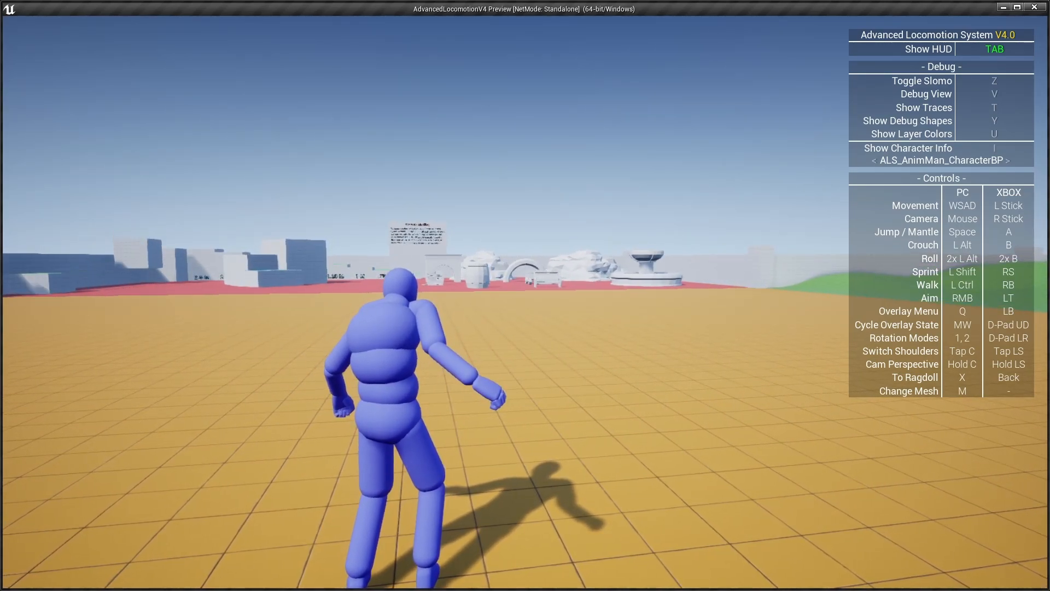
{"action": "key", "text": "w"}
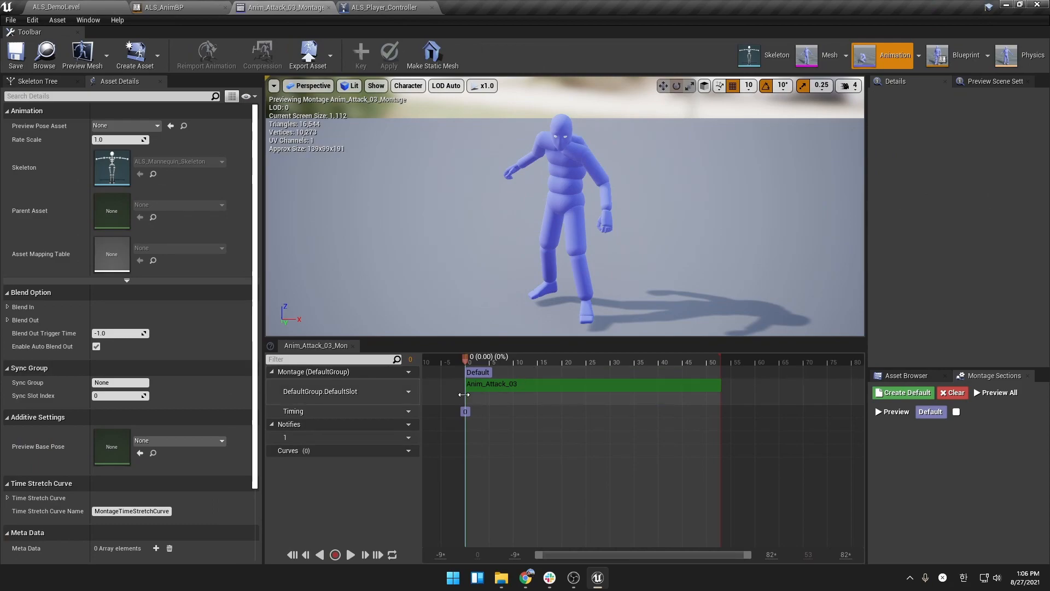
Step: Check the slot assigned to Anim_Attack_03_Montage and look through the AnimGraph of ALS_AnimBP for the matching slot
{"action": "mouse_move", "coordinate": [421, 400]}
{"action": "left_mouse_down"}
{"action": "mouse_move", "coordinate": [393, 400]}
{"action": "mouse_move", "coordinate": [425, 424]}
{"action": "mouse_move", "coordinate": [412, 402]}
{"action": "left_mouse_up"}
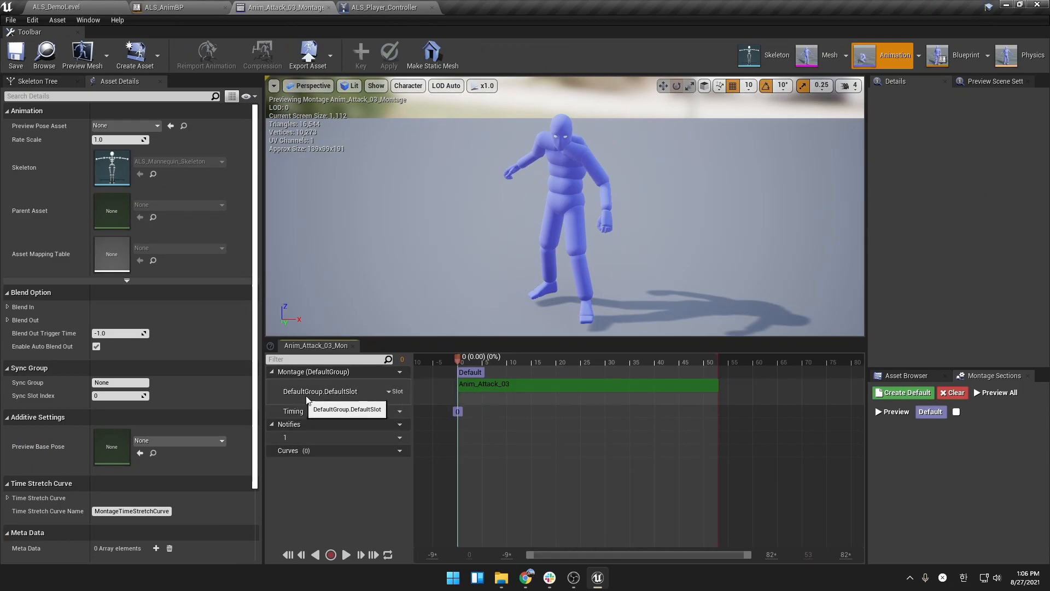
{"action": "left_click", "coordinate": [177, 8]}
{"action": "scroll", "coordinate": [471, 285], "scroll_direction": "down", "scroll_amount": 2}
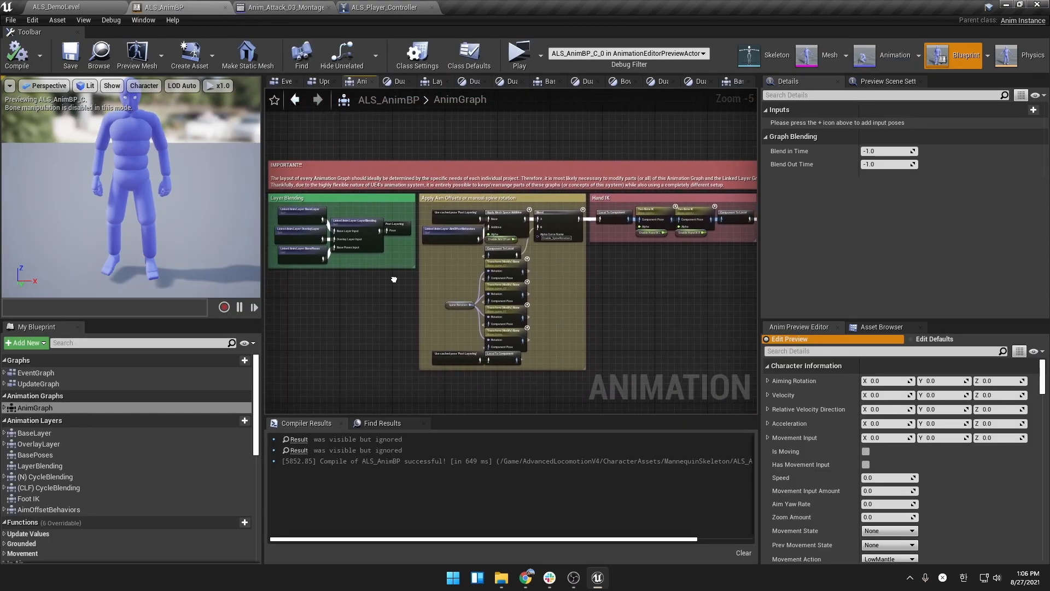
{"action": "right_click_drag", "start_coordinate": [496, 143], "coordinate": [595, 187]}
{"action": "scroll", "coordinate": [518, 173], "scroll_direction": "up", "scroll_amount": 1}
{"action": "right_click_drag", "start_coordinate": [508, 155], "coordinate": [251, 170]}
{"action": "right_click_drag", "start_coordinate": [741, 254], "coordinate": [591, 216]}
Step: Set the slot of Anim_Attack_03_Montage to MovementActionGroup.BaseLayer
{"action": "left_click", "coordinate": [286, 7]}
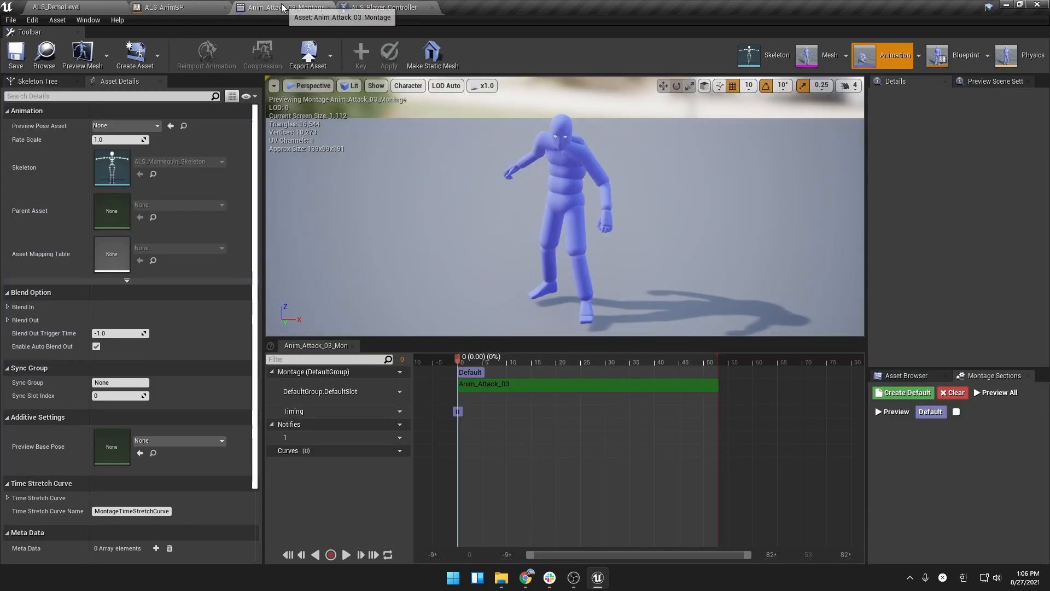
{"action": "left_click", "coordinate": [395, 391]}
{"action": "mouse_move", "coordinate": [418, 411]}
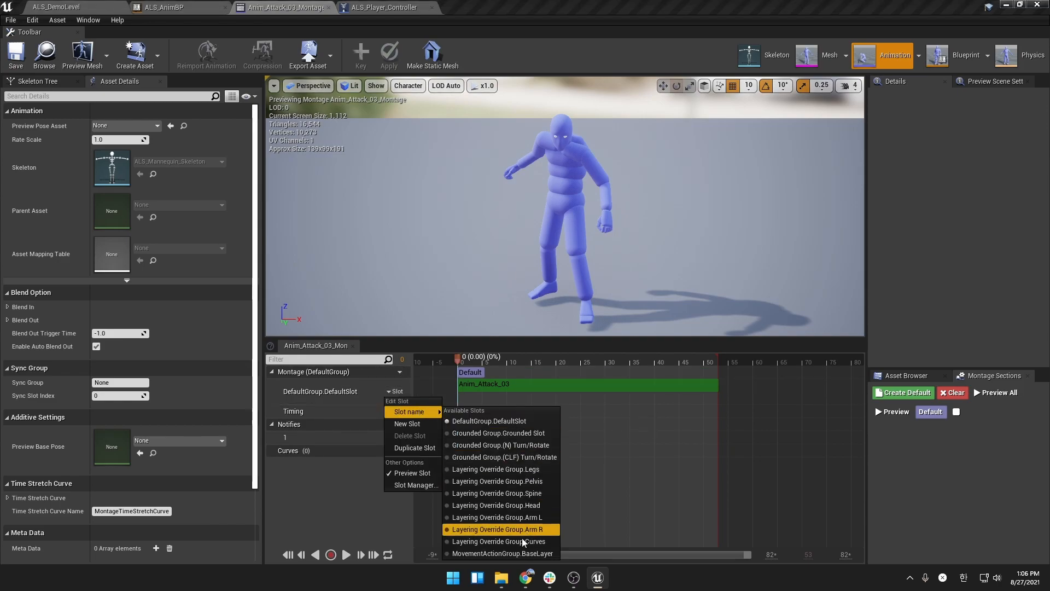
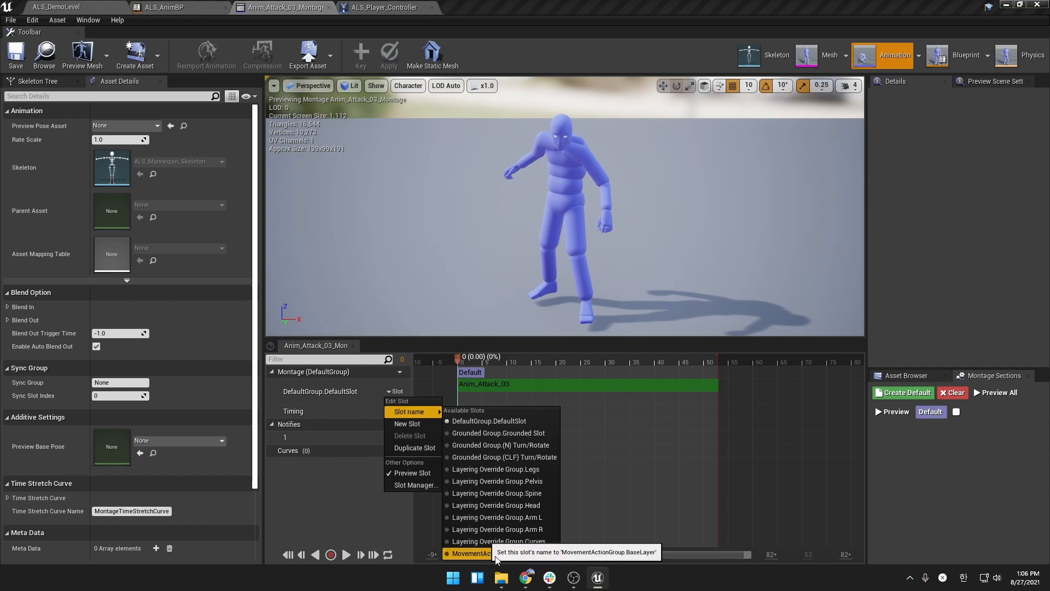
{"action": "left_click", "coordinate": [541, 553]}
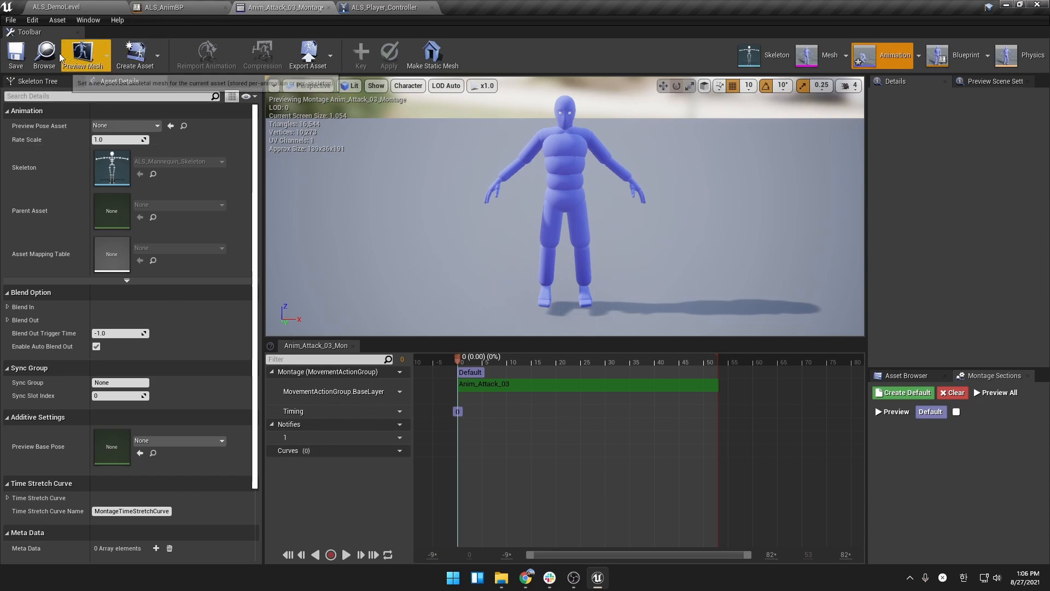
Step: Open the BaseLayer graph in ALS_AnimBP and examine the BaseLayer slot node after the Main Movement States
{"action": "left_click", "coordinate": [164, 7]}
{"action": "right_click_drag", "start_coordinate": [392, 290], "coordinate": [569, 286]}
{"action": "right_click_drag", "start_coordinate": [285, 260], "coordinate": [595, 255]}
{"action": "scroll", "coordinate": [462, 214], "scroll_direction": "up", "scroll_amount": 1}
{"action": "double_click", "coordinate": [462, 217]}
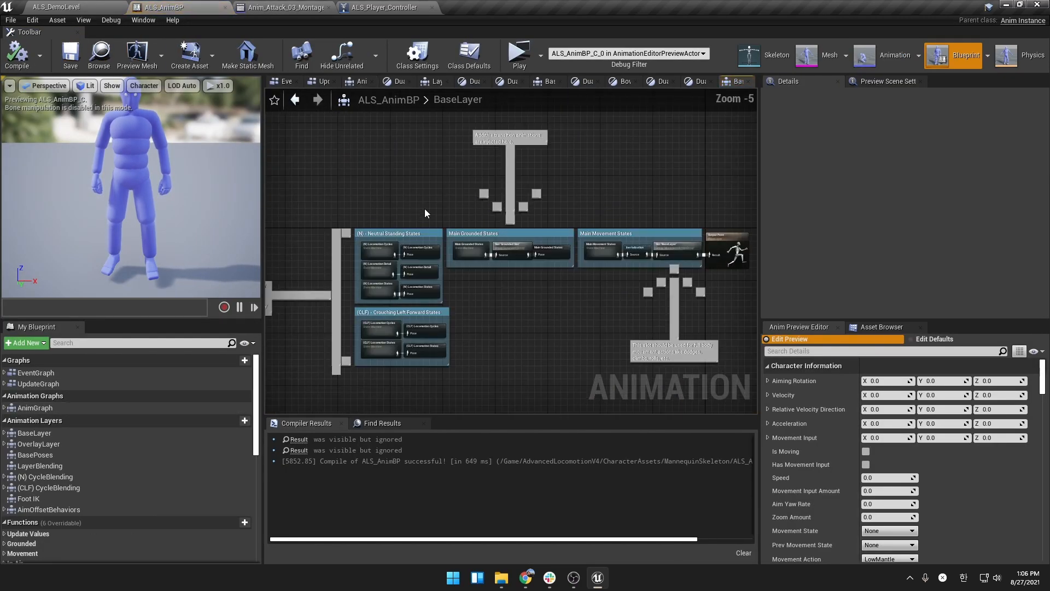
{"action": "left_click_drag", "start_coordinate": [575, 340], "coordinate": [638, 370]}
{"action": "left_click", "coordinate": [625, 325]}
{"action": "right_click_drag", "start_coordinate": [631, 256], "coordinate": [406, 245]}
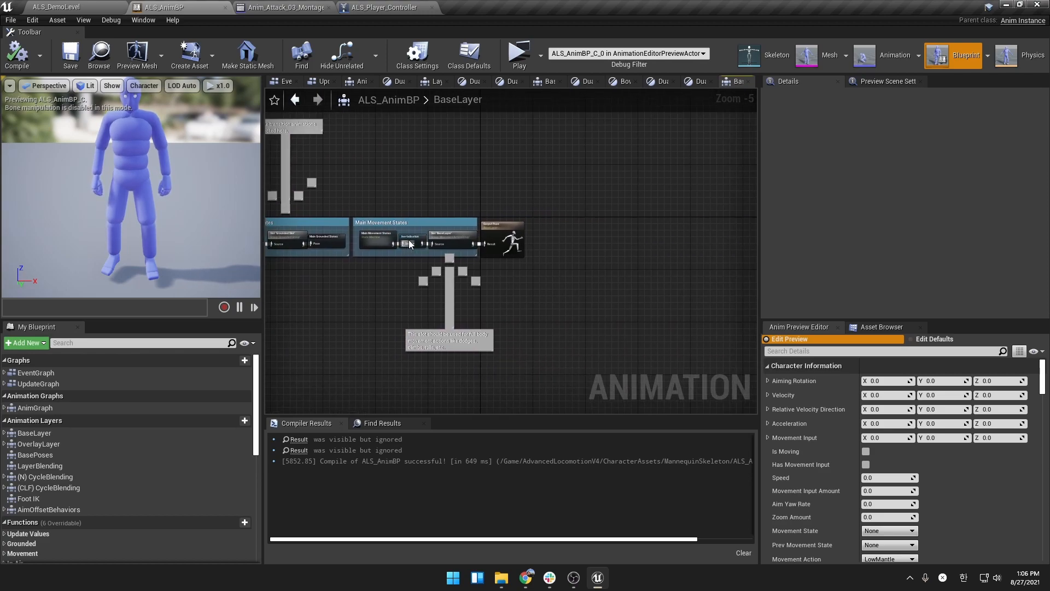
{"action": "scroll", "coordinate": [408, 242], "scroll_direction": "up", "scroll_amount": 1}
{"action": "left_click", "coordinate": [455, 231]}
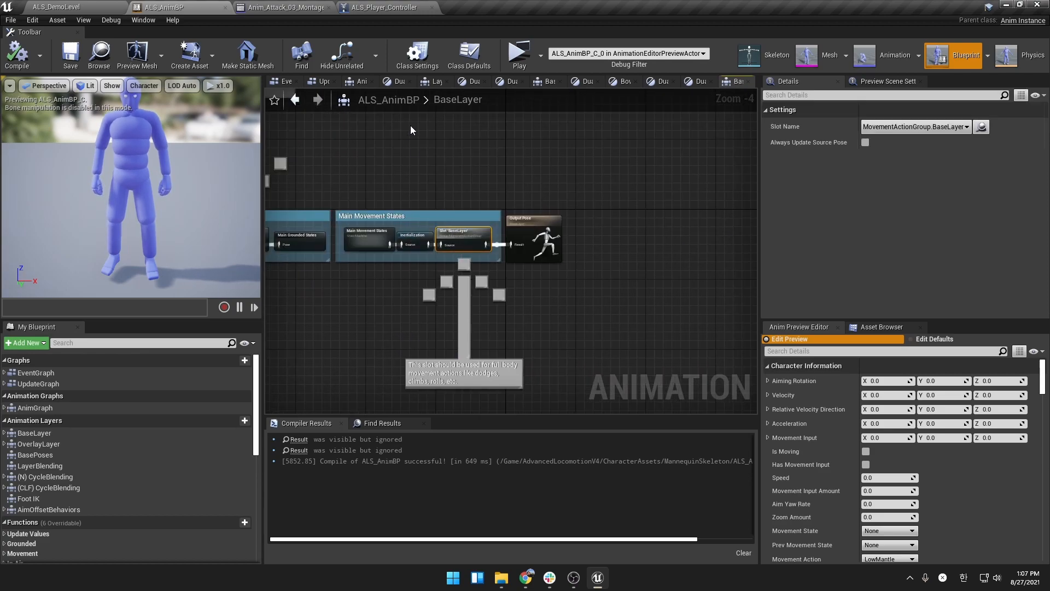
Step: Open the LayerBlending graph from the AnimGraph and examine how the base, overlay and base pose inputs feed each body layer
{"action": "double_click", "coordinate": [62, 411]}
{"action": "right_click_drag", "start_coordinate": [554, 244], "coordinate": [474, 253]}
{"action": "double_click", "coordinate": [475, 252]}
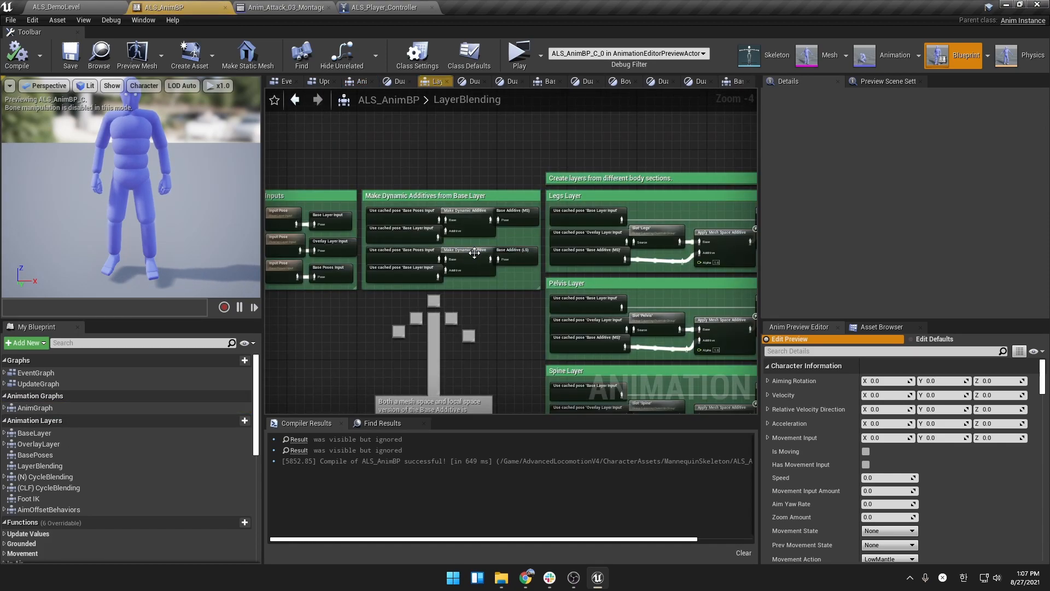
{"action": "scroll", "coordinate": [473, 269], "scroll_direction": "down", "scroll_amount": 3}
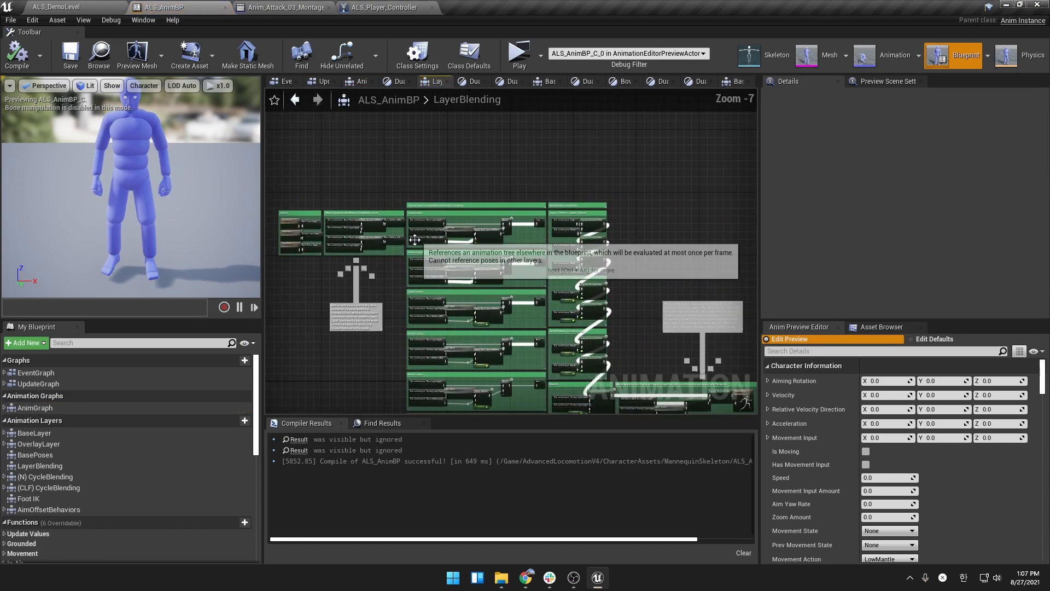
{"action": "right_click_drag", "start_coordinate": [365, 231], "coordinate": [374, 180]}
{"action": "scroll", "coordinate": [447, 220], "scroll_direction": "up", "scroll_amount": 1}
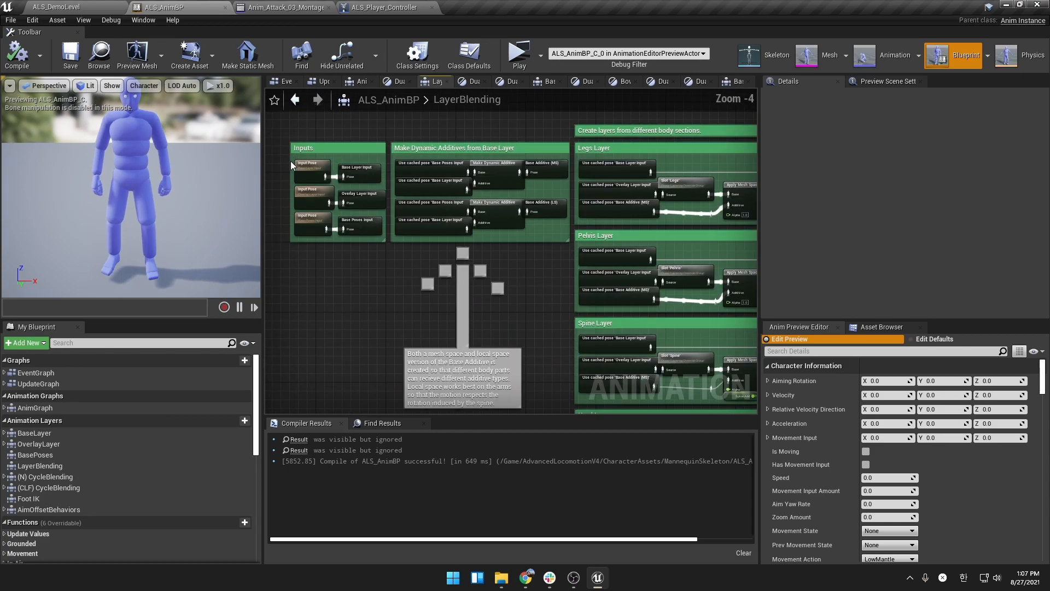
{"action": "right_click_drag", "start_coordinate": [438, 221], "coordinate": [374, 197]}
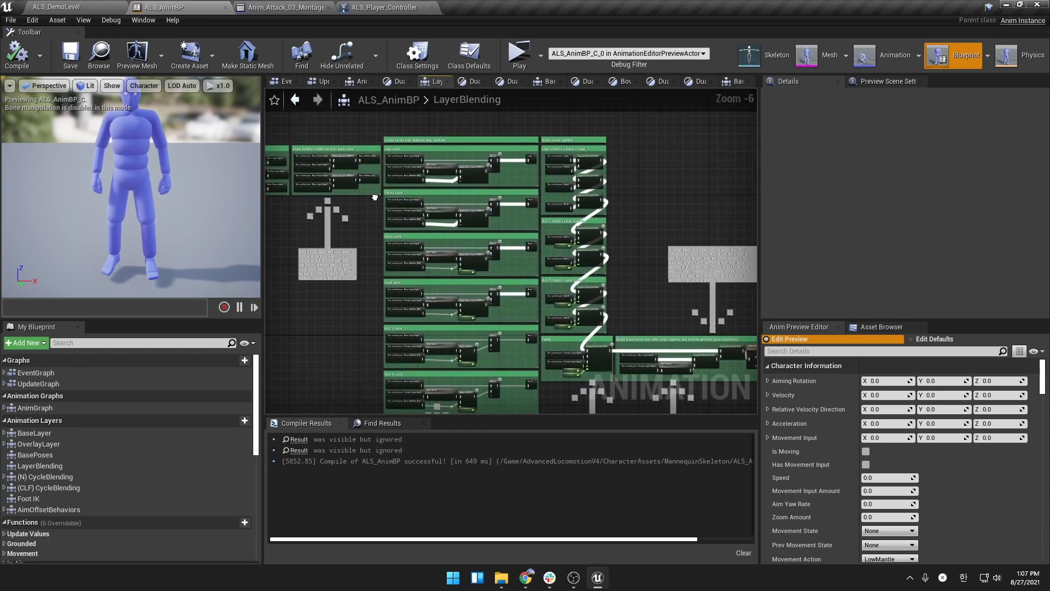
Step: Return to ALS_DemoLevel, play the level preview and choose the DualSword overlay to test the attack montage
{"action": "left_click", "coordinate": [299, 8]}
{"action": "left_click", "coordinate": [46, 6]}
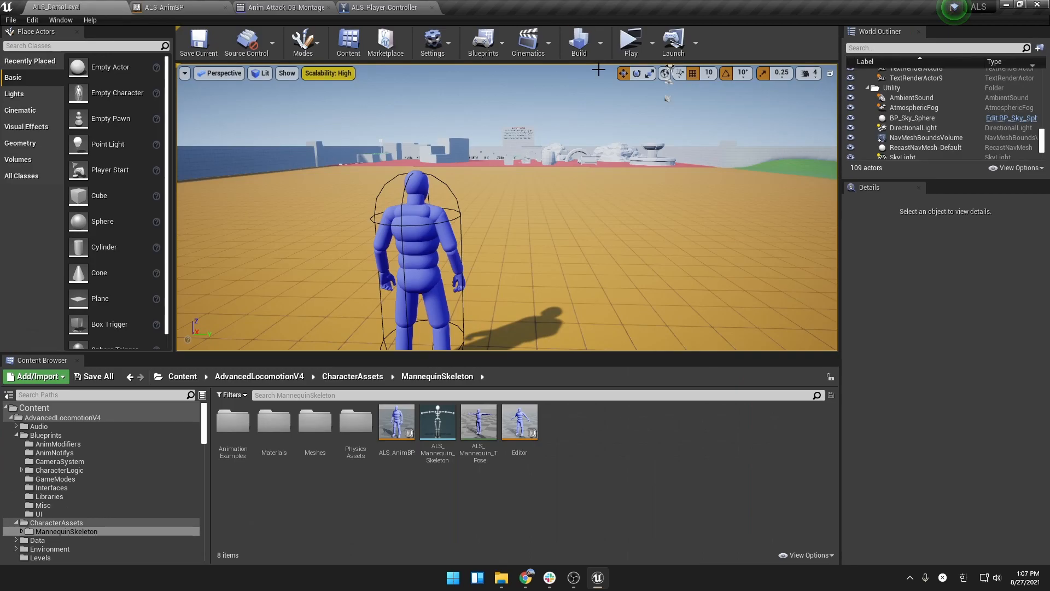
{"action": "left_click", "coordinate": [624, 44]}
{"action": "key", "text": "q"}
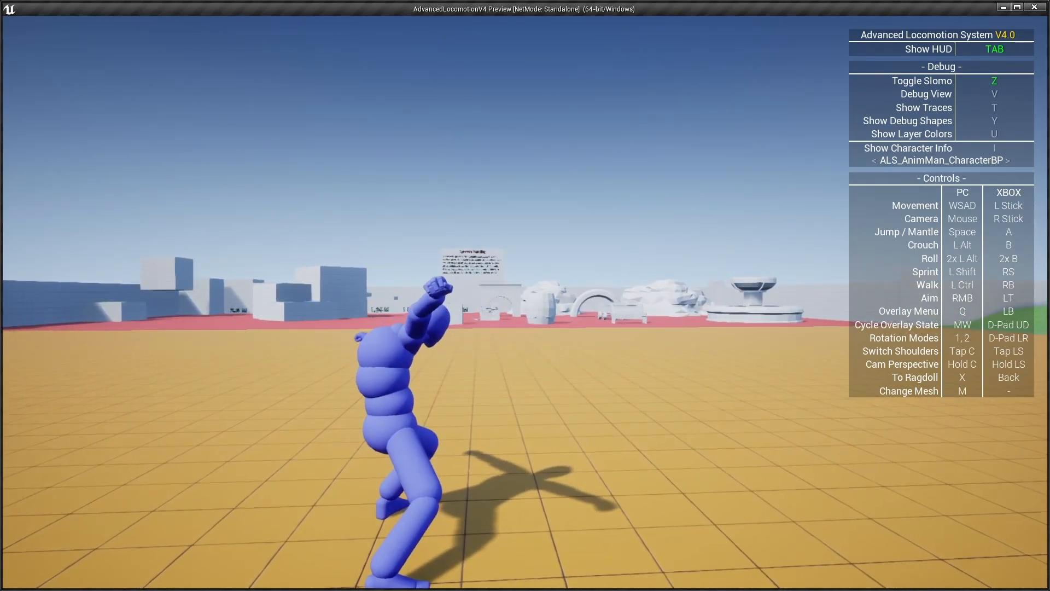
Step: Stop the level preview and examine the BaseLayer slot node after the Main Movement States in ALS_AnimBP's BaseLayer graph
{"action": "key", "text": "Escape"}
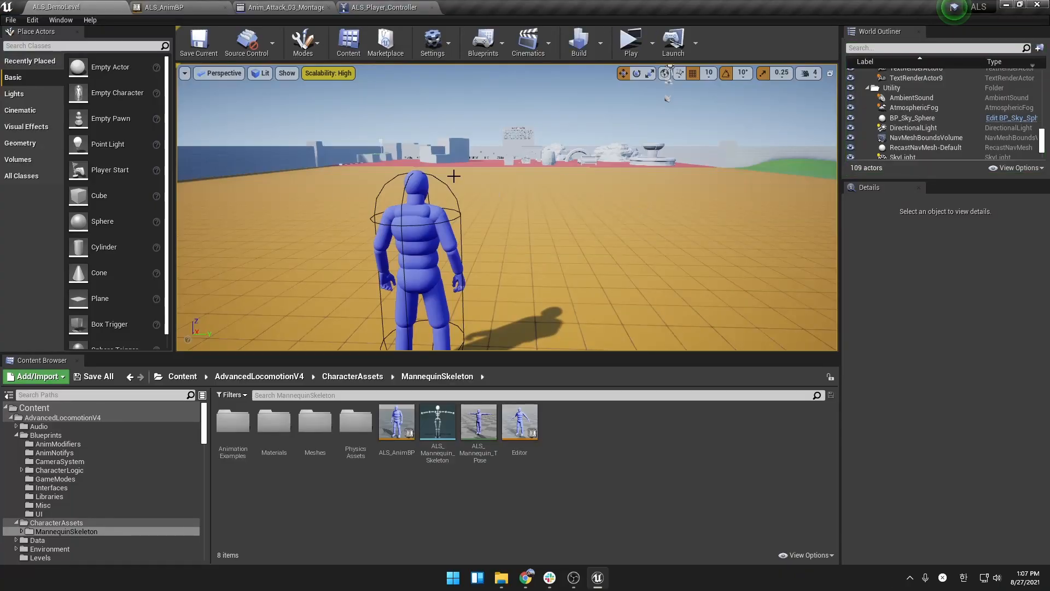
{"action": "left_click", "coordinate": [274, 7]}
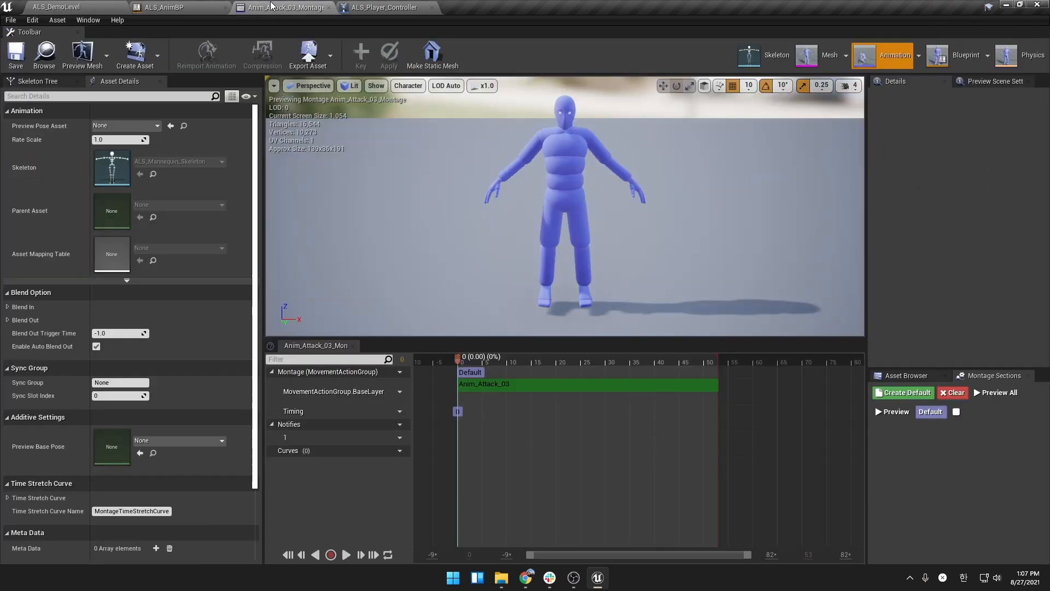
{"action": "left_click", "coordinate": [198, 5]}
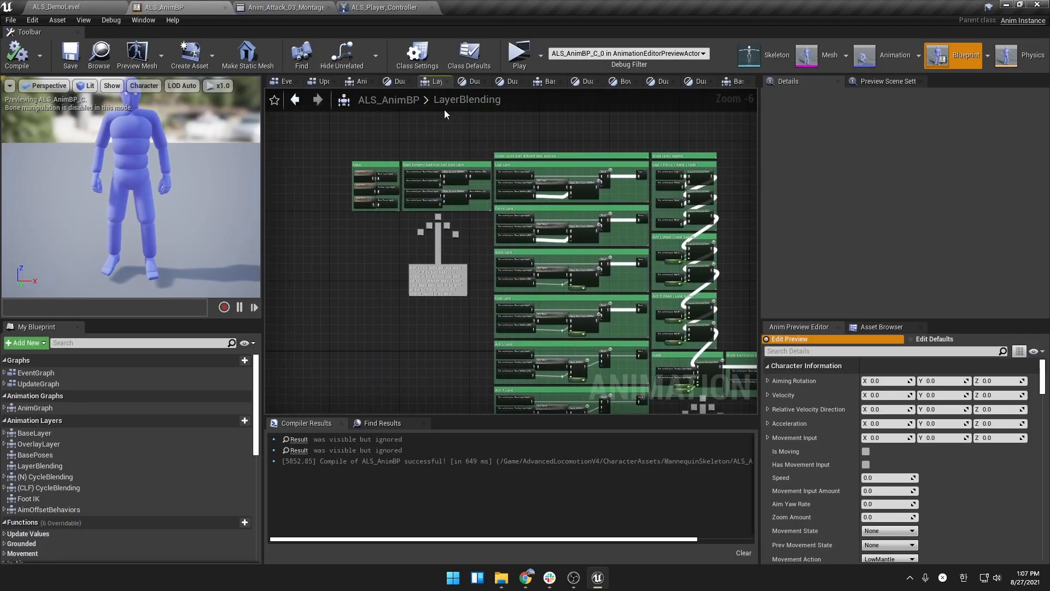
{"action": "double_click", "coordinate": [34, 407]}
{"action": "double_click", "coordinate": [420, 248]}
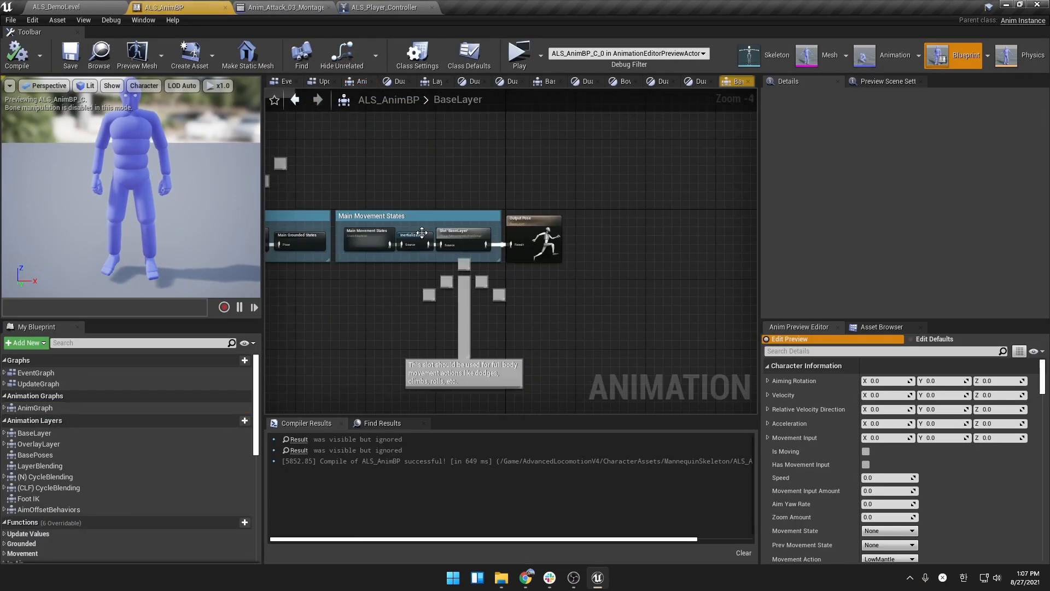
{"action": "left_click_drag", "start_coordinate": [471, 239], "coordinate": [506, 255]}
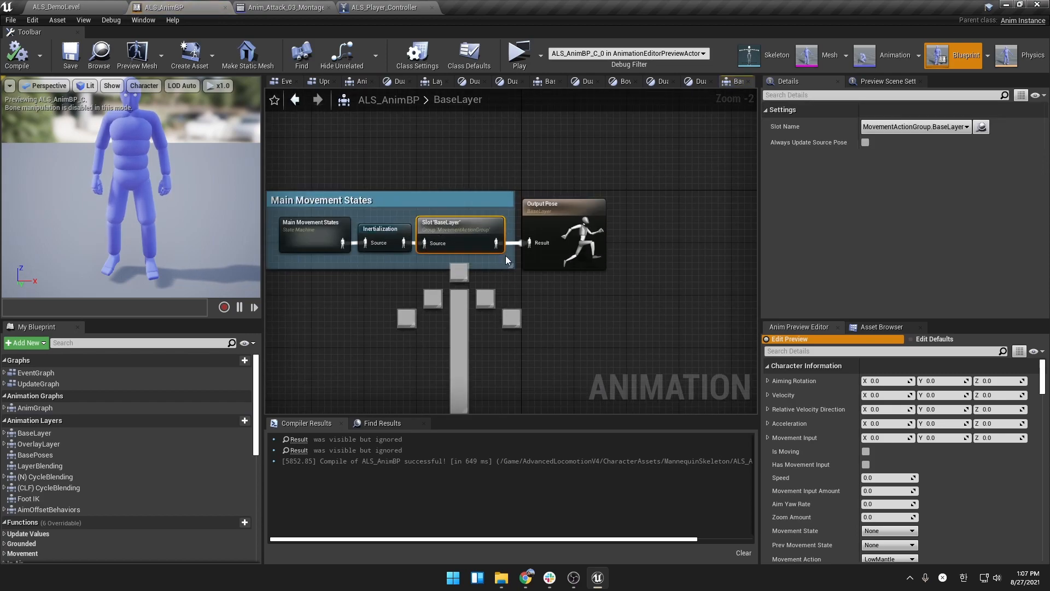
{"action": "scroll", "coordinate": [393, 236], "scroll_direction": "down", "scroll_amount": 3}
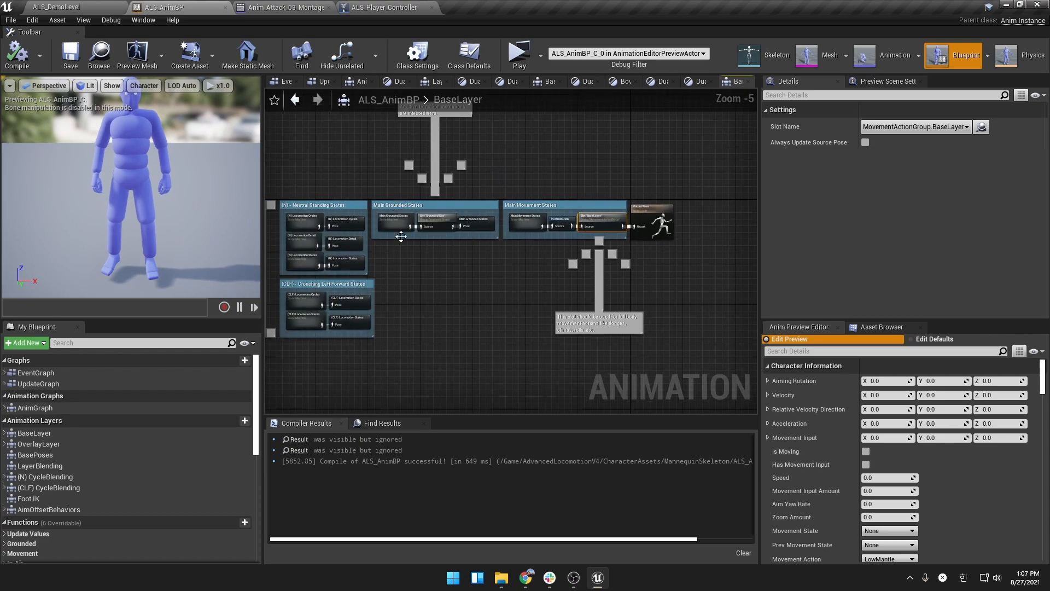
Step: Open the BasePoses layer from the AnimGraph and examine the Base Pose N and Base Pose CLF variables driving the pose blend
{"action": "double_click", "coordinate": [35, 407]}
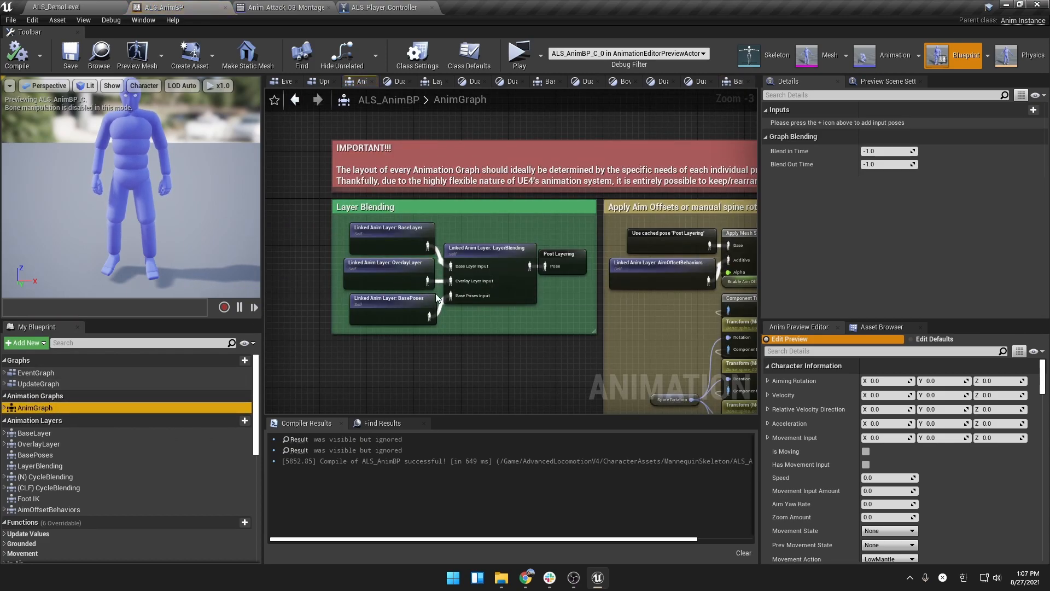
{"action": "left_click_drag", "start_coordinate": [485, 323], "coordinate": [407, 273]}
{"action": "left_click", "coordinate": [503, 313]}
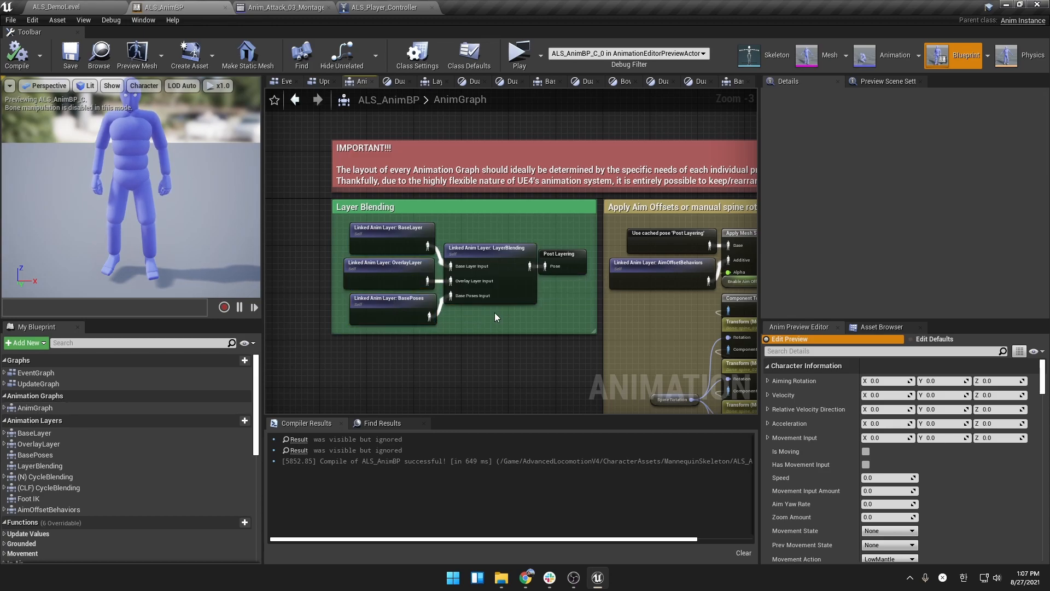
{"action": "left_click", "coordinate": [399, 312]}
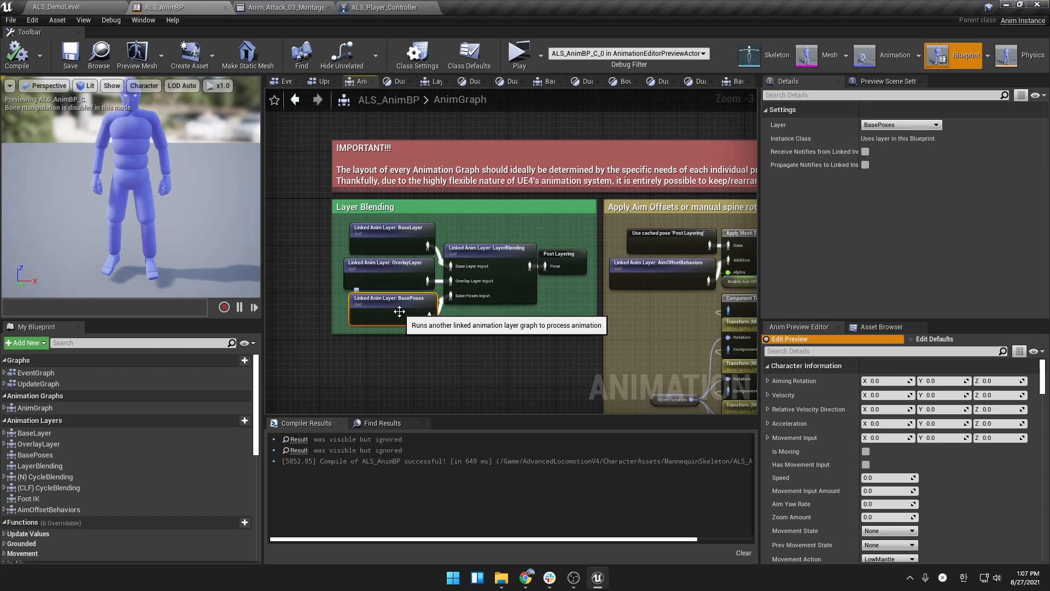
{"action": "double_click", "coordinate": [399, 312]}
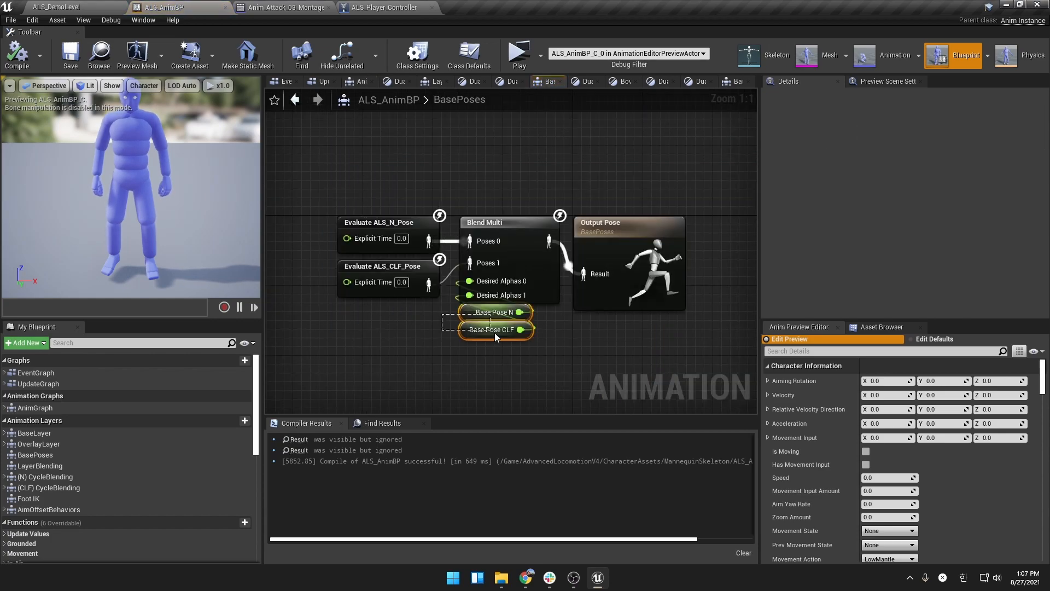
{"action": "left_click", "coordinate": [564, 355]}
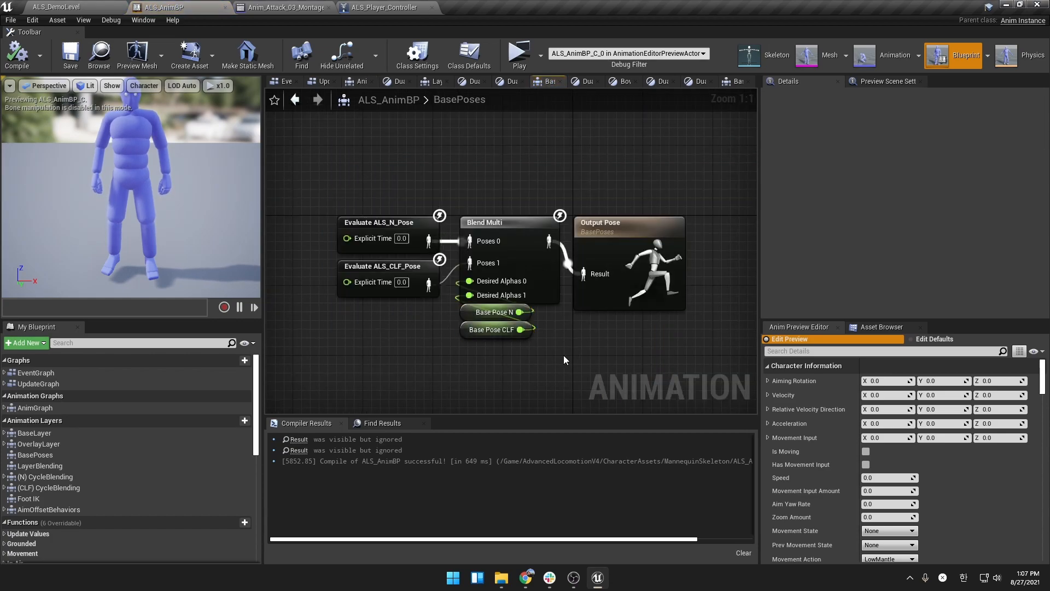
{"action": "left_click", "coordinate": [497, 330]}
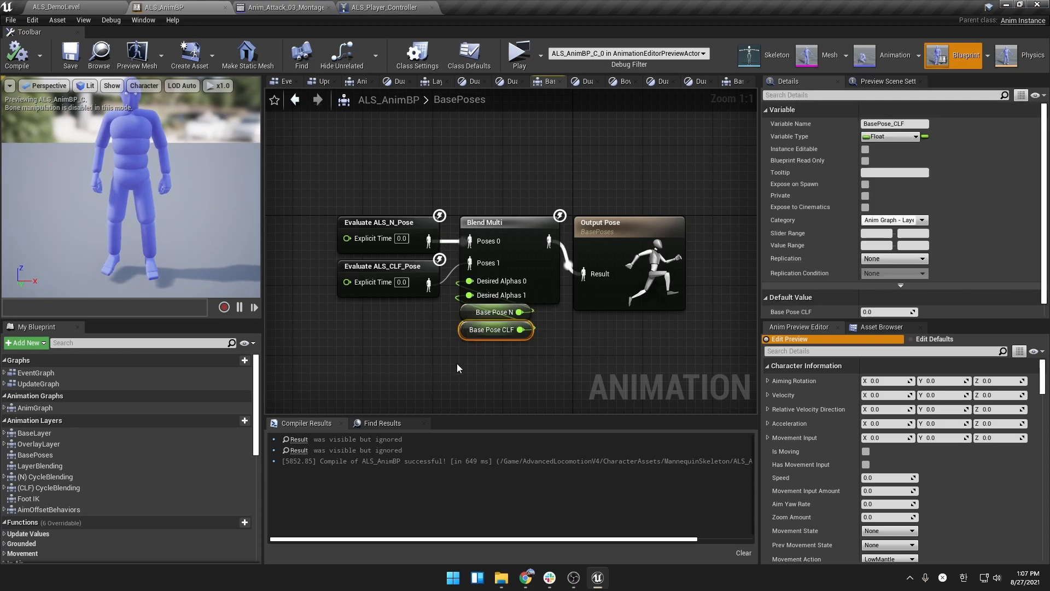
Step: Return through the AnimGraph to the BaseLayer graph and examine its neutral standing, crouching and main grounded states
{"action": "double_click", "coordinate": [61, 410]}
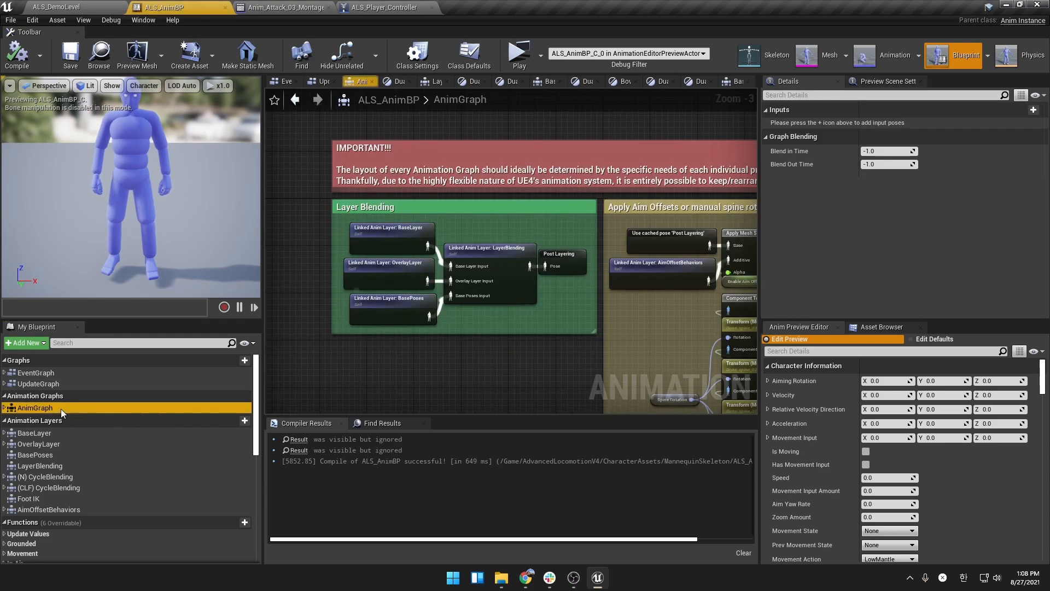
{"action": "double_click", "coordinate": [385, 241]}
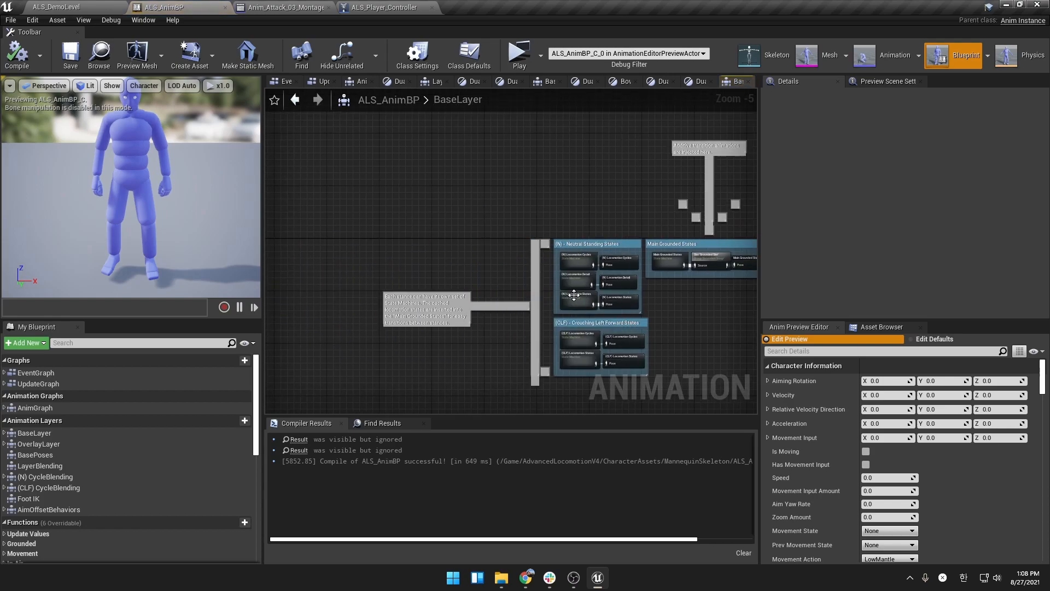
{"action": "scroll", "coordinate": [569, 296], "scroll_direction": "up", "scroll_amount": 2}
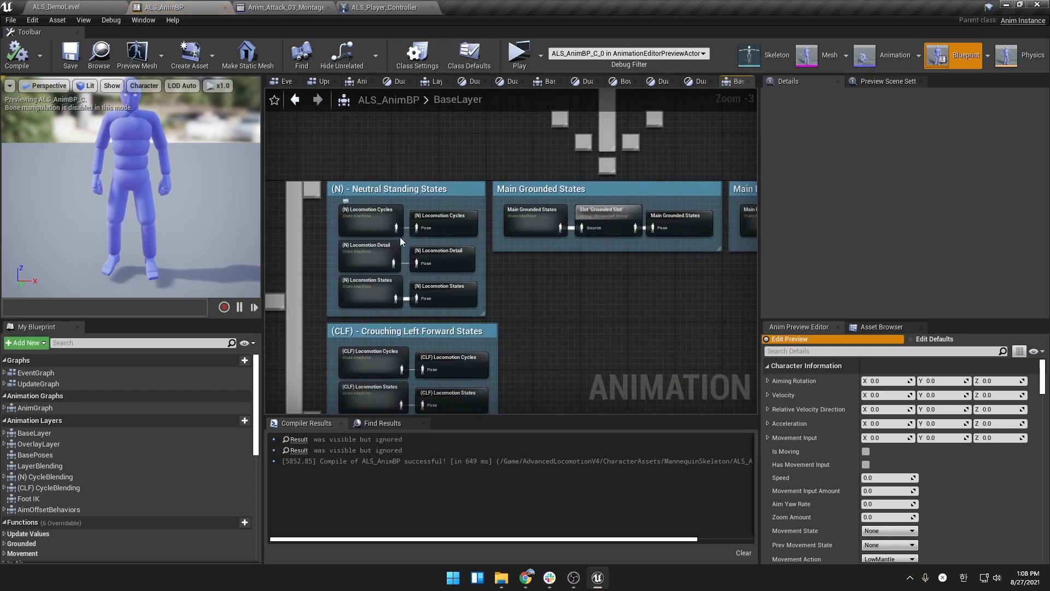
{"action": "scroll", "coordinate": [480, 218], "scroll_direction": "down", "scroll_amount": 2}
Step: Play ALS_DemoLevel with the DualSword overlay, show the character info, and compare the anim curves while crouching and standing
{"action": "left_click", "coordinate": [64, 5]}
{"action": "left_click", "coordinate": [632, 44]}
{"action": "key", "text": "q"}
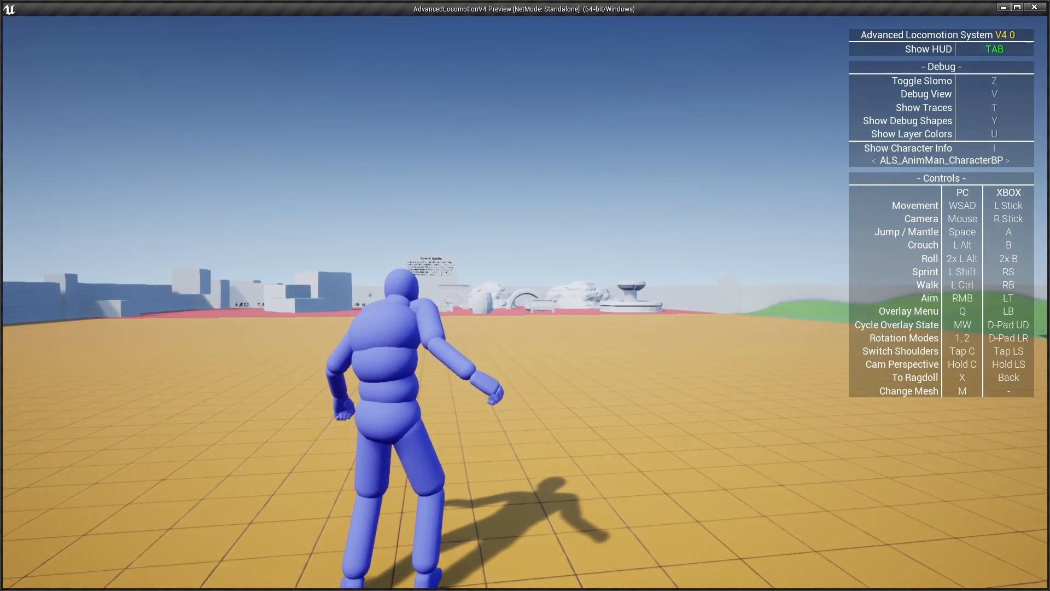
{"action": "key", "text": "i"}
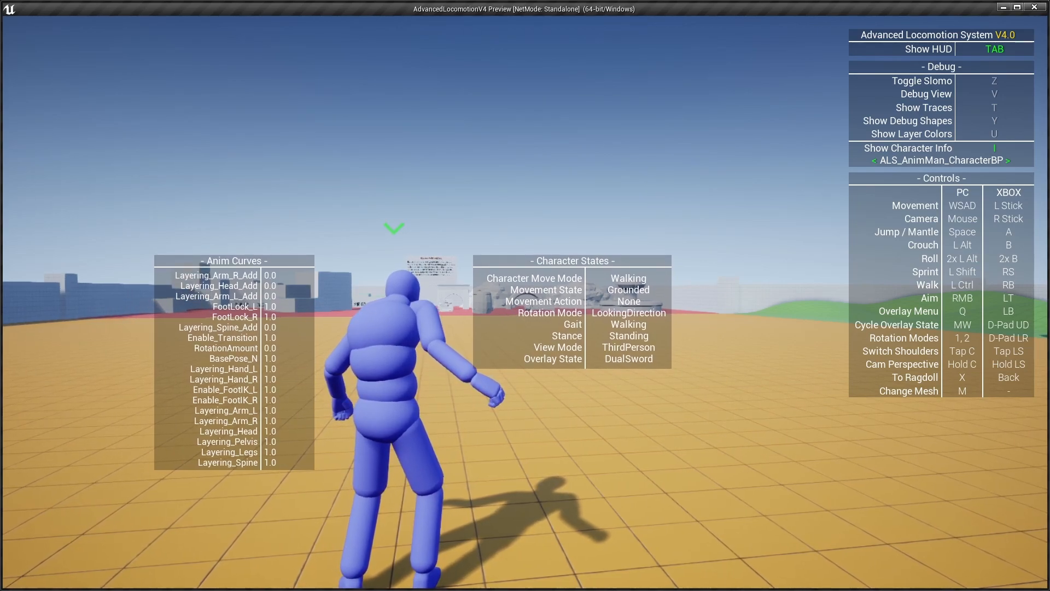
{"action": "key", "text": "alt"}
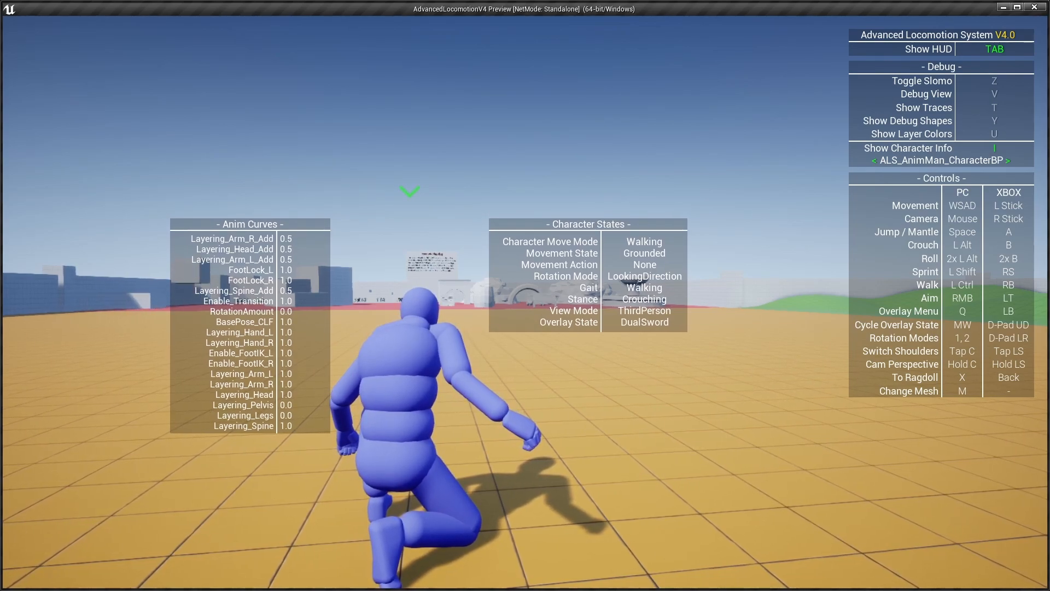
{"action": "key", "text": "alt"}
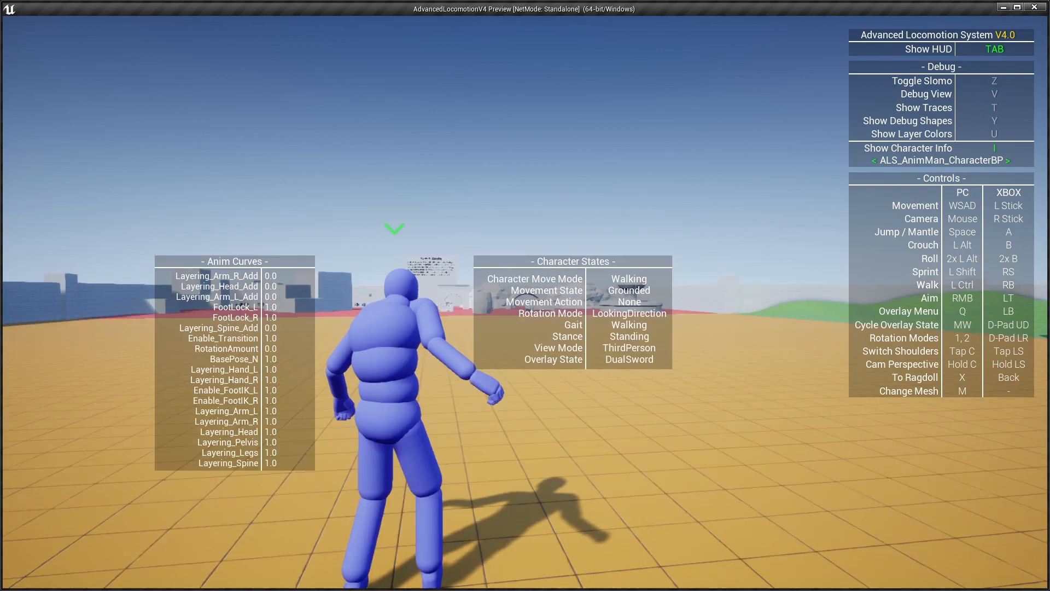
Step: Test the attack montage in slow motion with the anim curves displayed, toggling slow motion on and off
{"action": "key", "text": "z"}
{"action": "key", "text": "w"}
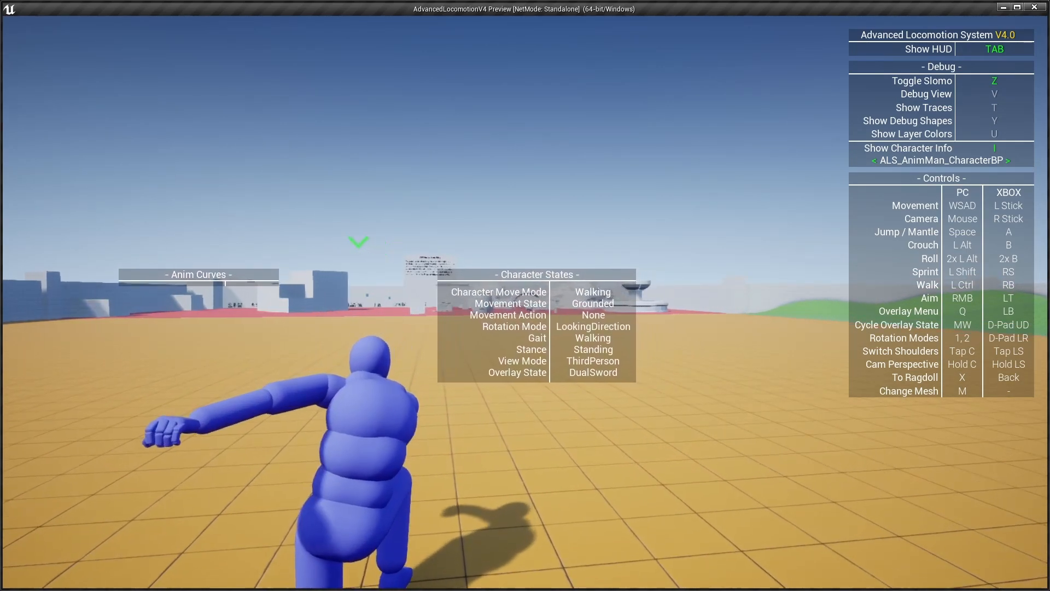
{"action": "key", "text": "z"}
{"action": "key", "text": "z"}
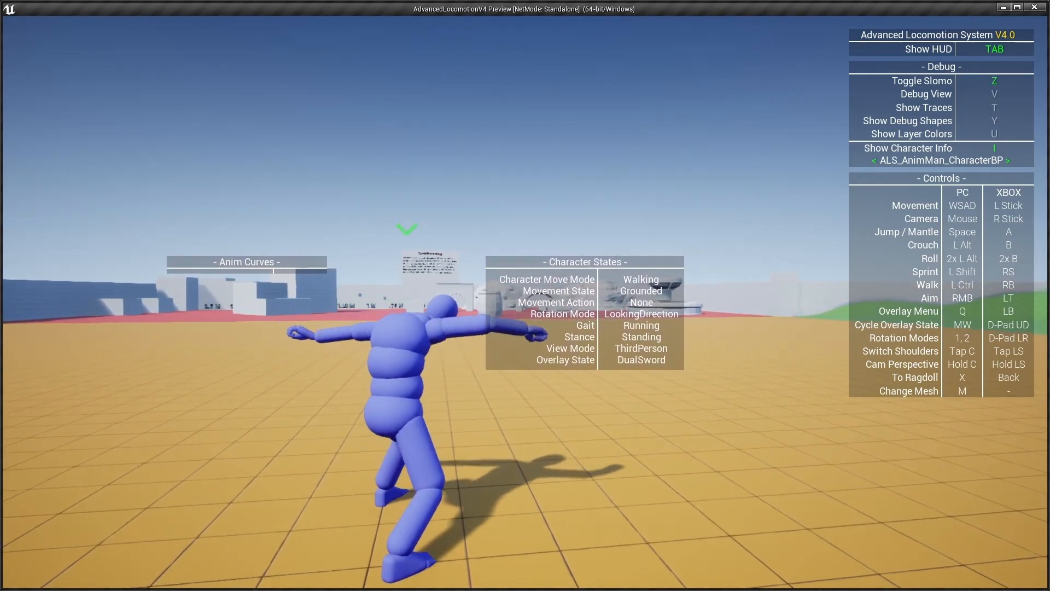
{"action": "key", "text": "z"}
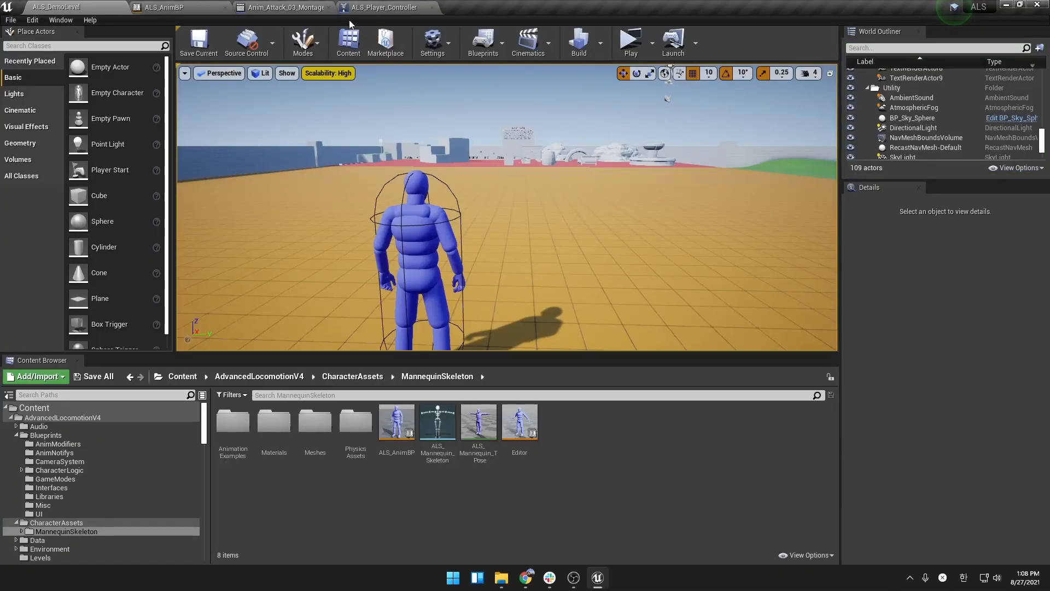
Step: Open Anim_Attack_03_Montage, examine the curve names available to add, and widen the timeline's track list
{"action": "left_click", "coordinate": [294, 7]}
{"action": "right_click_drag", "start_coordinate": [547, 414], "coordinate": [501, 439]}
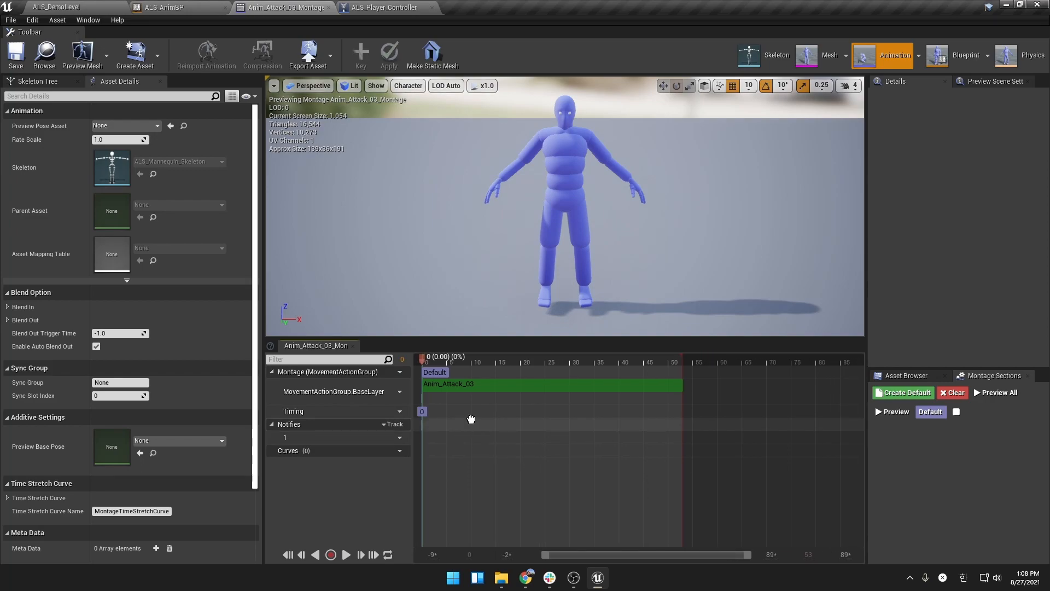
{"action": "left_click", "coordinate": [399, 450]}
{"action": "mouse_move", "coordinate": [409, 471]}
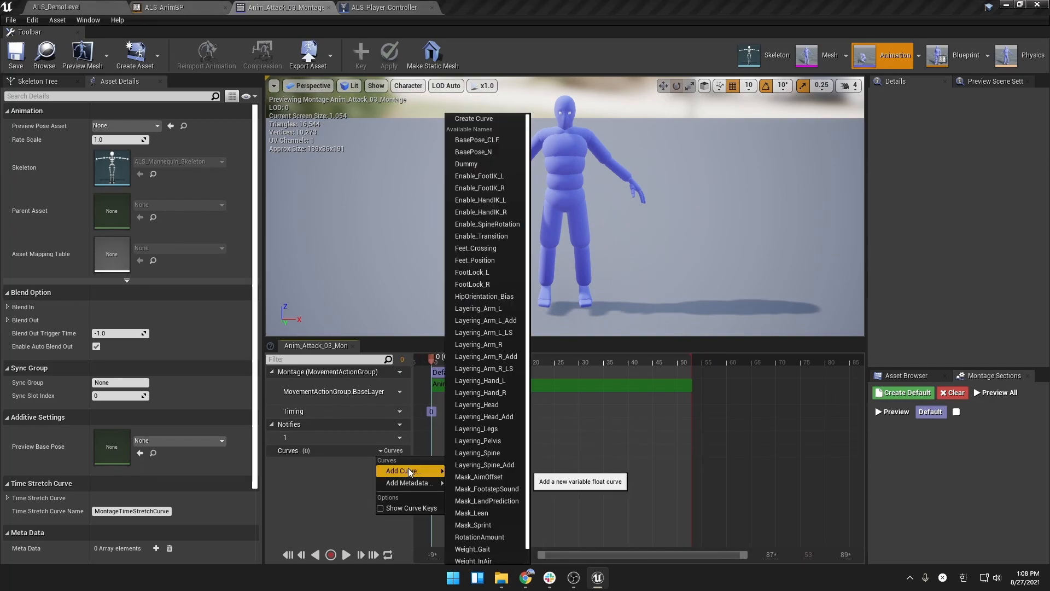
{"action": "left_click", "coordinate": [547, 411]}
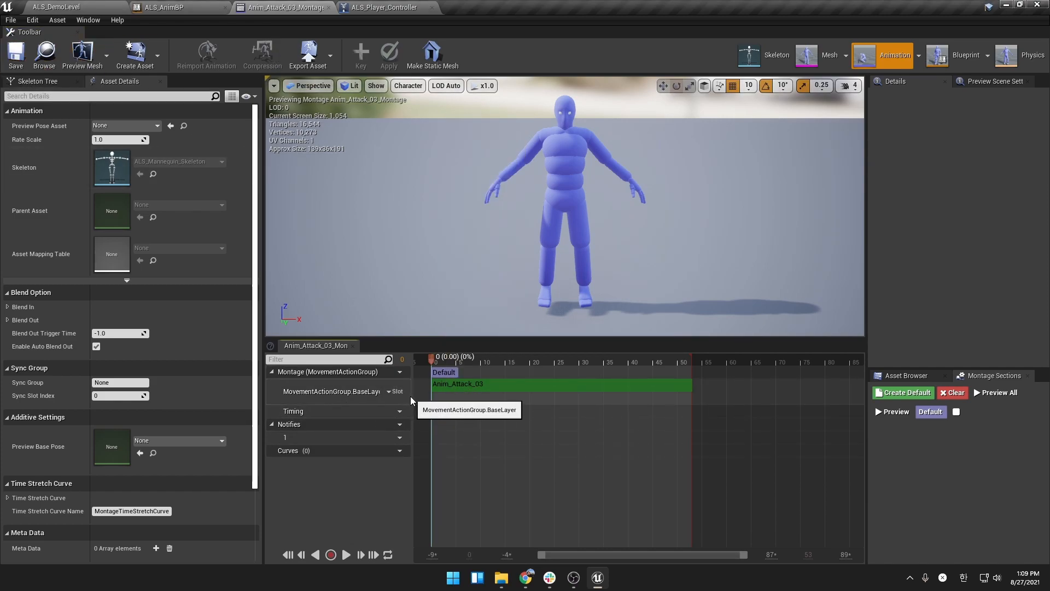
{"action": "left_click_drag", "start_coordinate": [411, 396], "coordinate": [421, 396]}
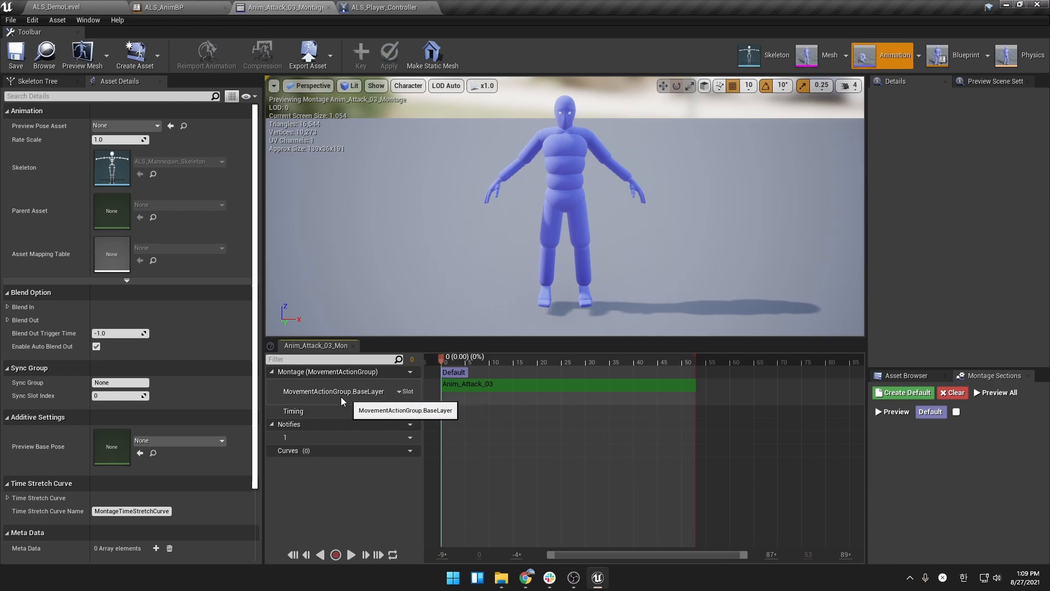
Step: Add the BasePose_N curve to Anim_Attack_03_Montage and scrub through the attack to about frame 47
{"action": "left_click", "coordinate": [405, 450]}
{"action": "mouse_move", "coordinate": [424, 470]}
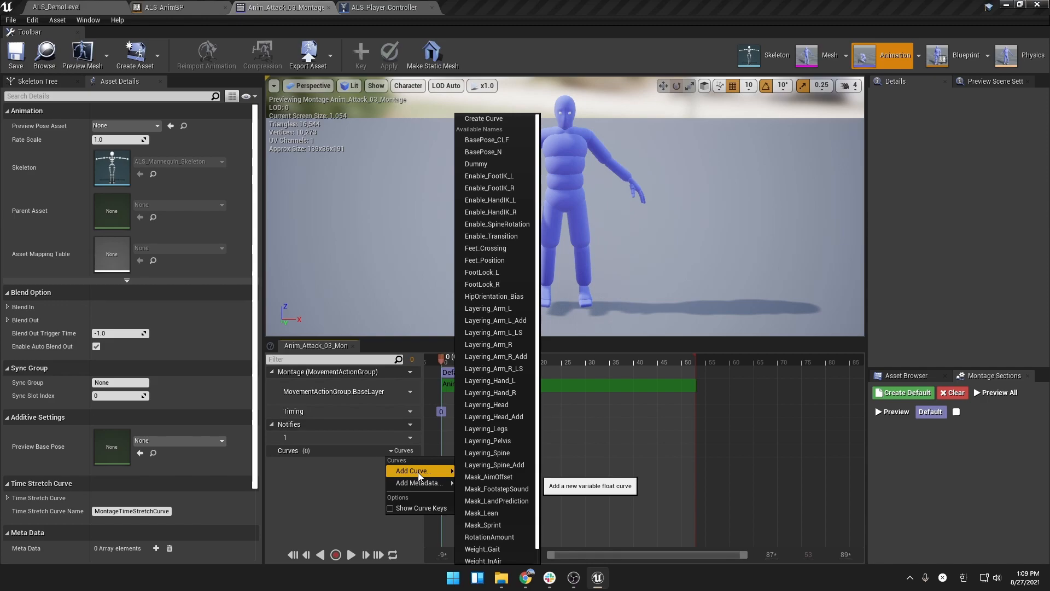
{"action": "left_click", "coordinate": [503, 153]}
{"action": "left_click", "coordinate": [457, 356]}
{"action": "left_click_drag", "start_coordinate": [458, 356], "coordinate": [671, 364]}
Step: Convert the montage's BasePose_N curve to metadata
{"action": "left_click", "coordinate": [458, 469]}
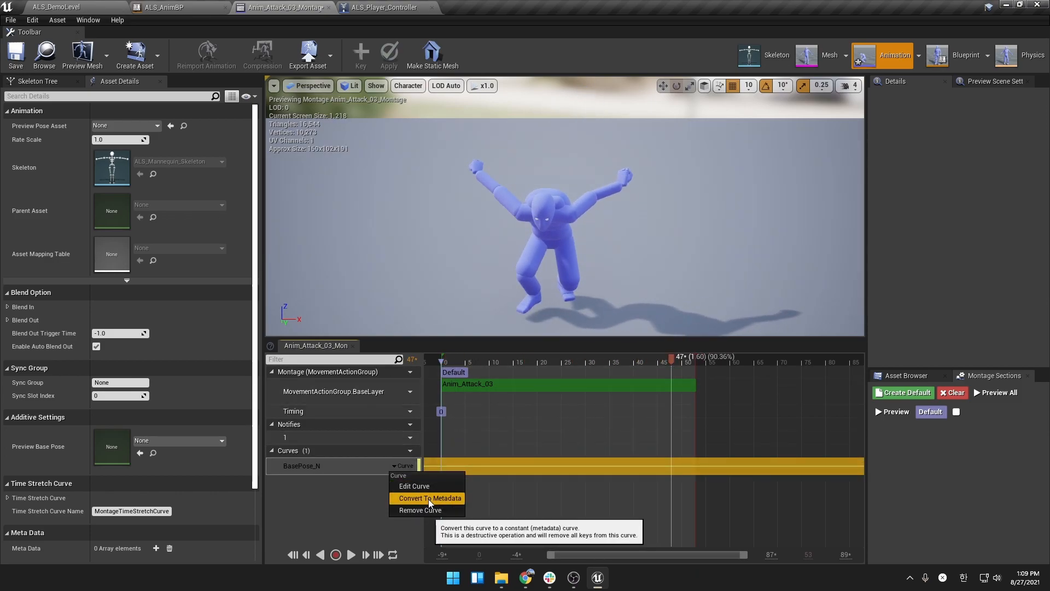
{"action": "left_click", "coordinate": [428, 499]}
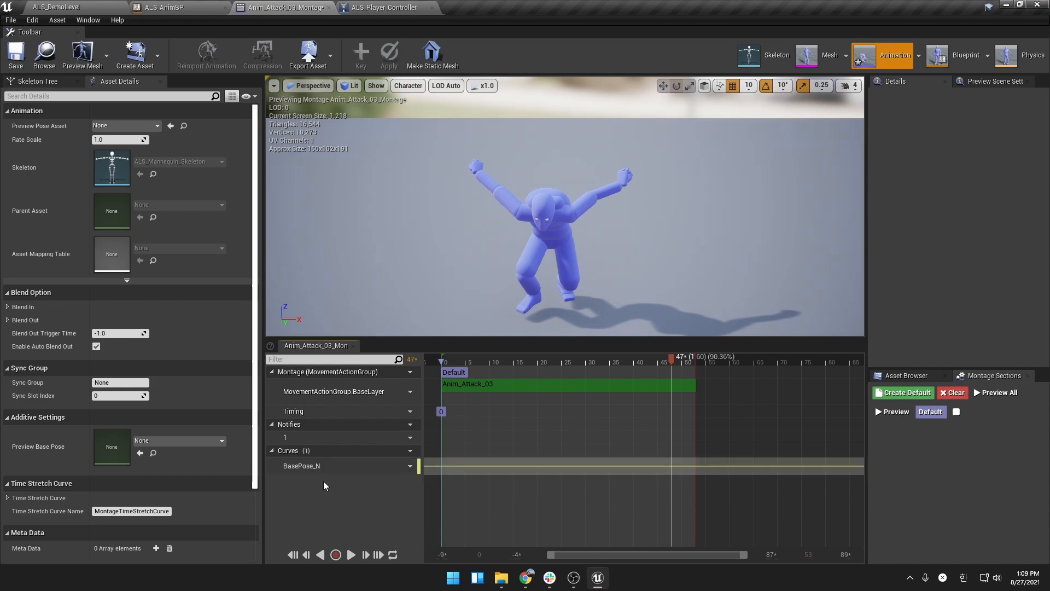
{"action": "left_click", "coordinate": [407, 471]}
{"action": "left_click", "coordinate": [422, 490]}
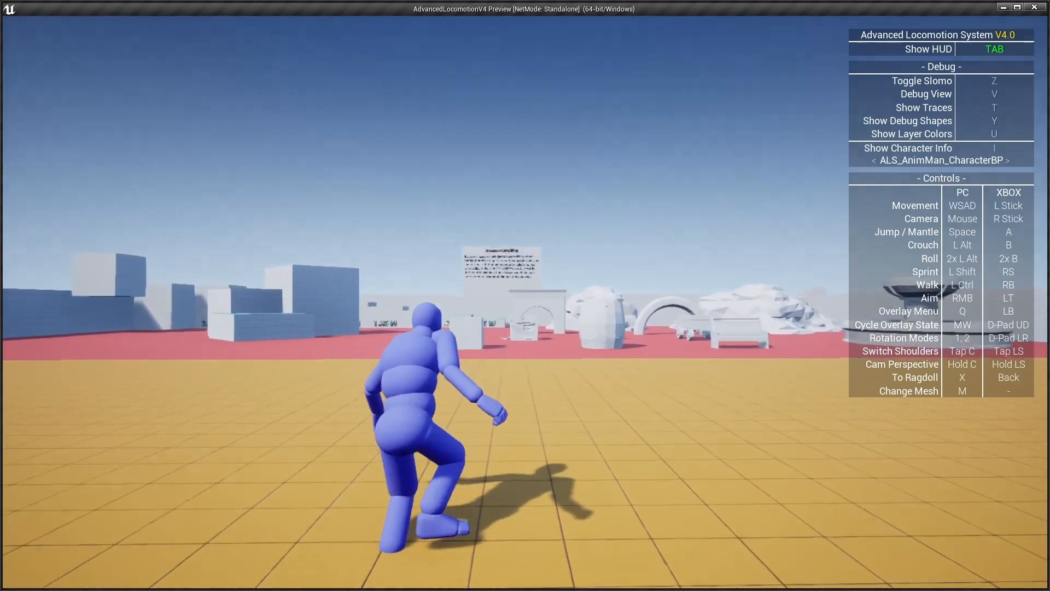
Step: Test running and jumping with the sword stance in the level preview, switching slow motion on and off while moving toward the mantling area
{"action": "key", "text": "space"}
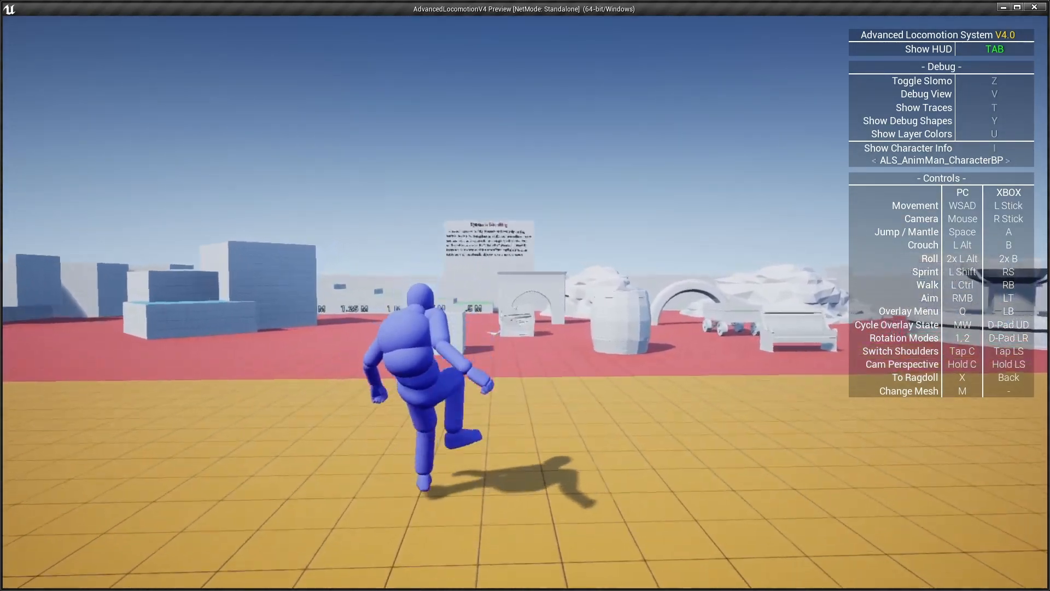
{"action": "key", "text": "w"}
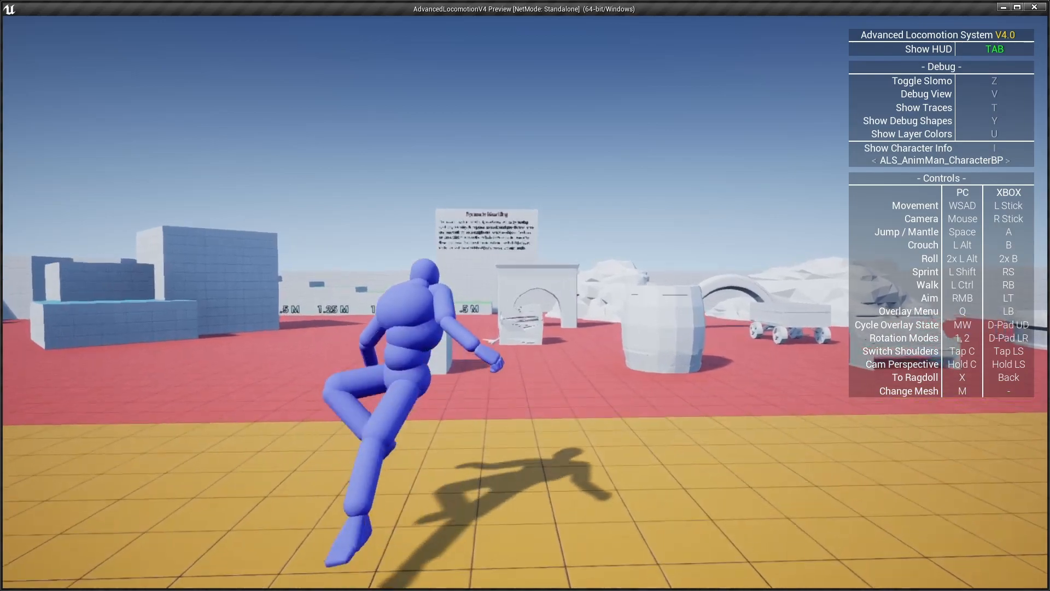
{"action": "key", "text": "z"}
{"action": "key", "text": "z"}
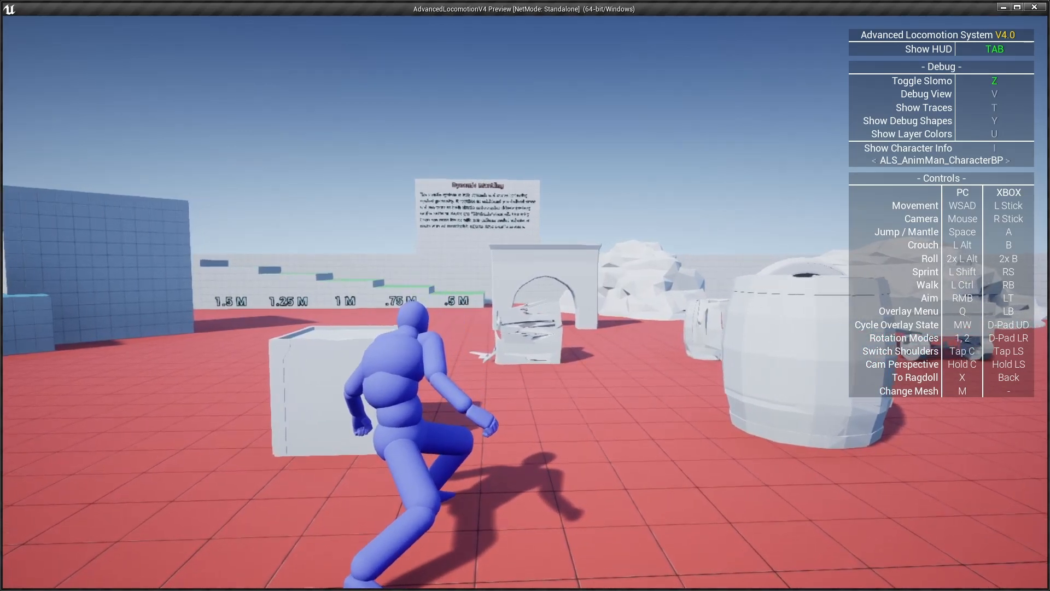
{"action": "key", "text": "w"}
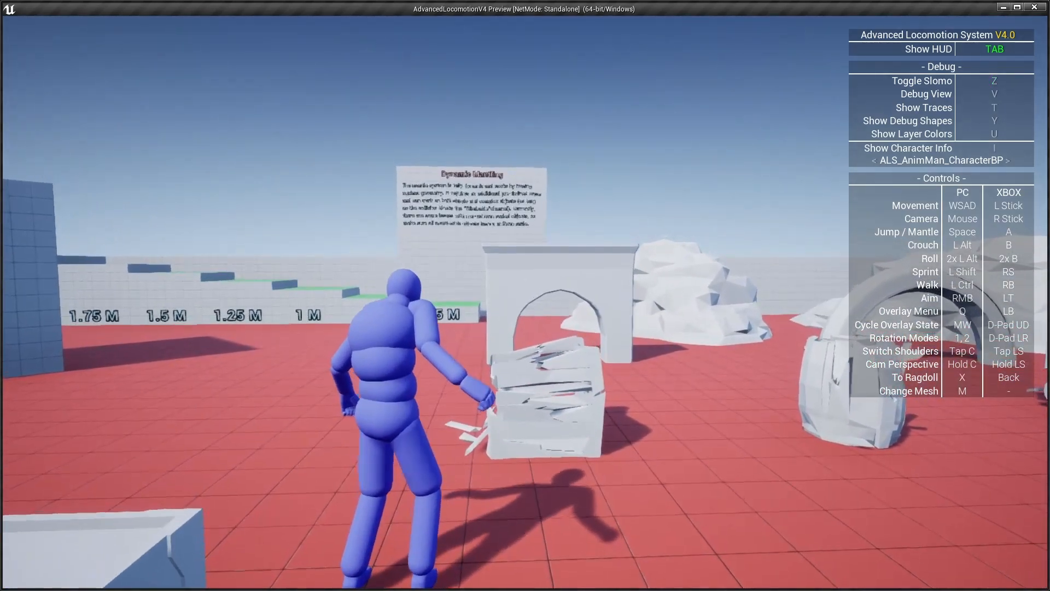
{"action": "key", "text": "w"}
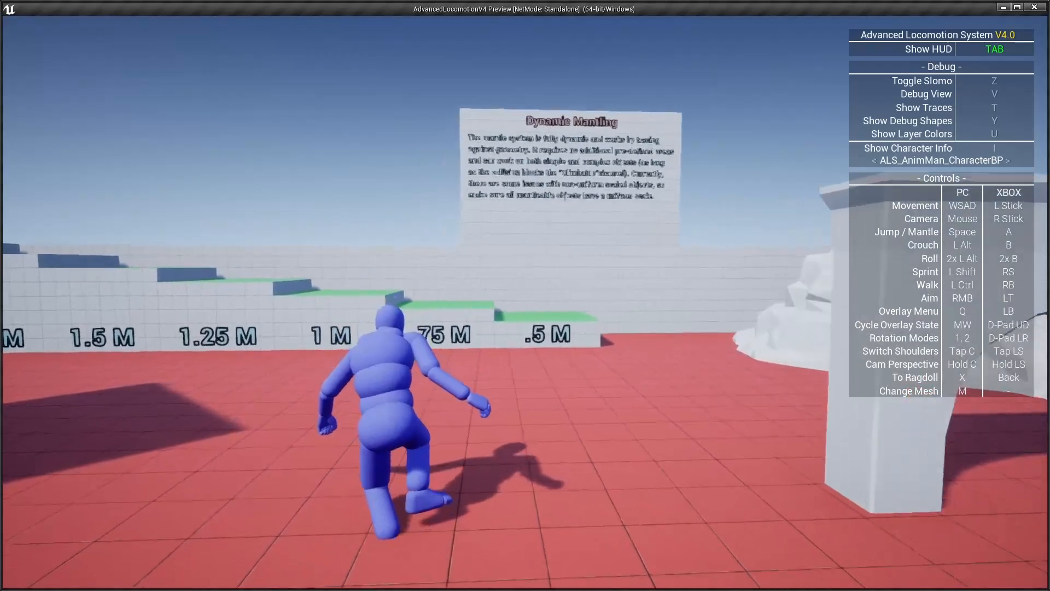
Step: Run the character around the mantling area, toggling slow motion, and show the character info to inspect its animation curves and states
{"action": "key", "text": "z"}
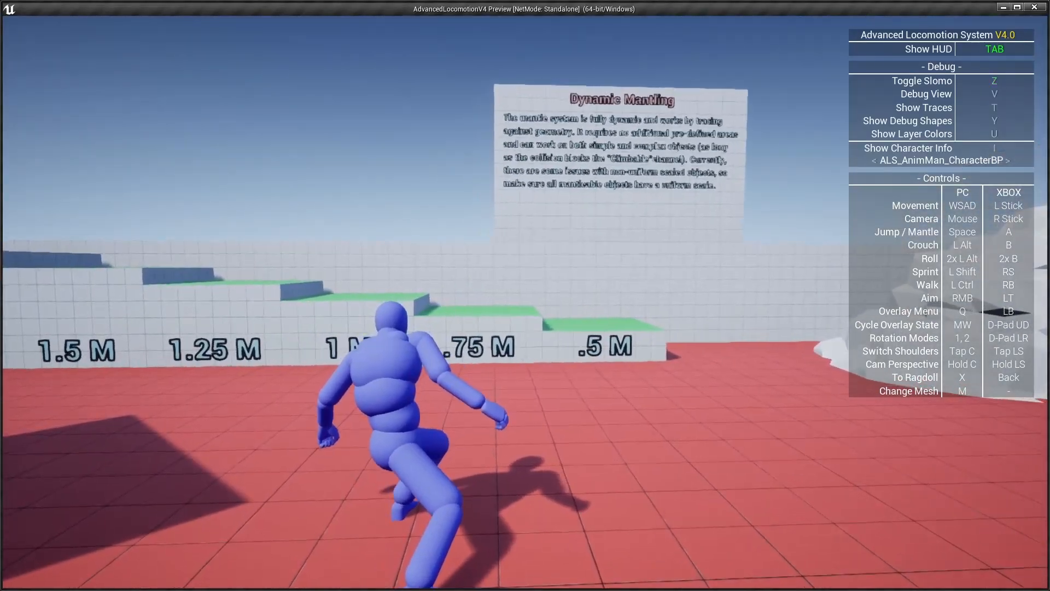
{"action": "key", "text": "z"}
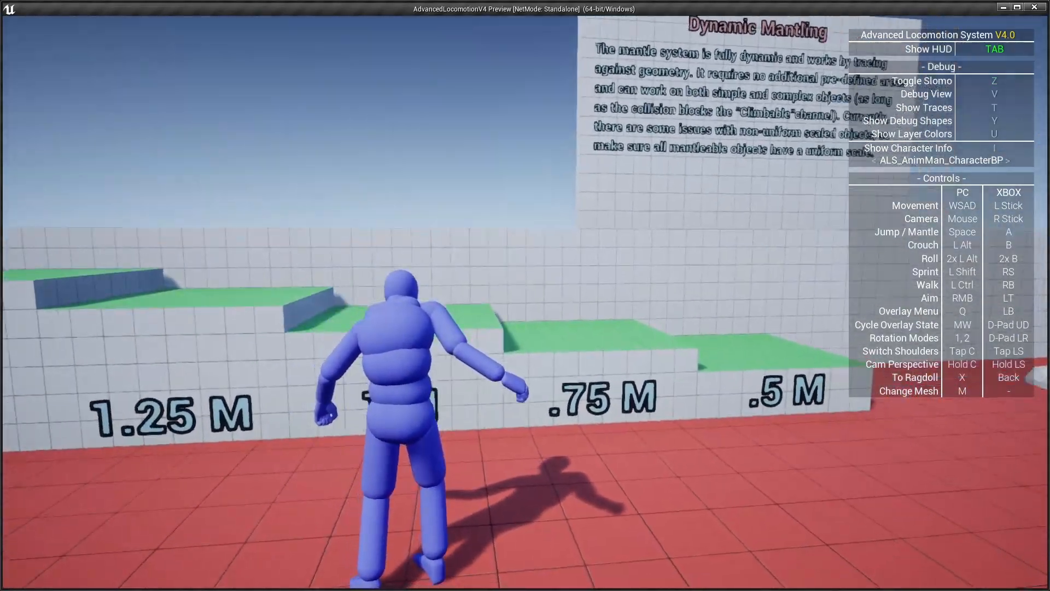
{"action": "key", "text": "w"}
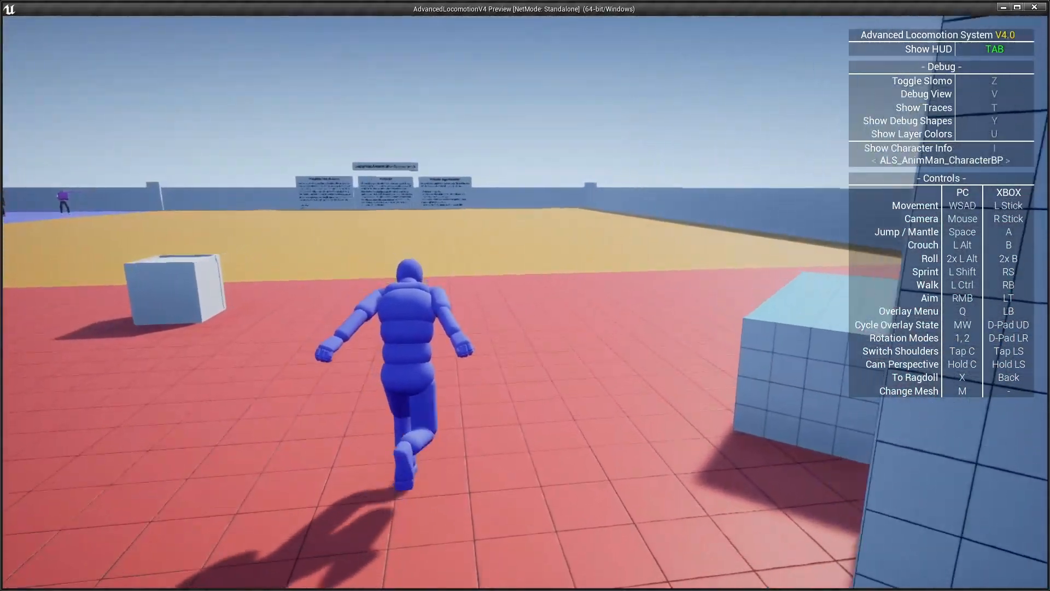
{"action": "key", "text": "i"}
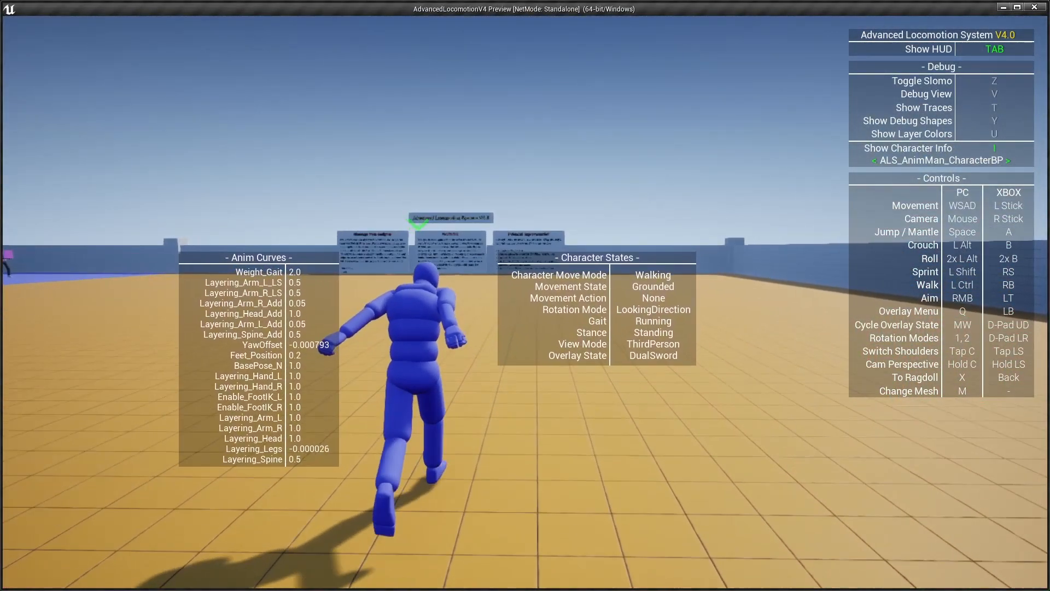
{"action": "key", "text": "z"}
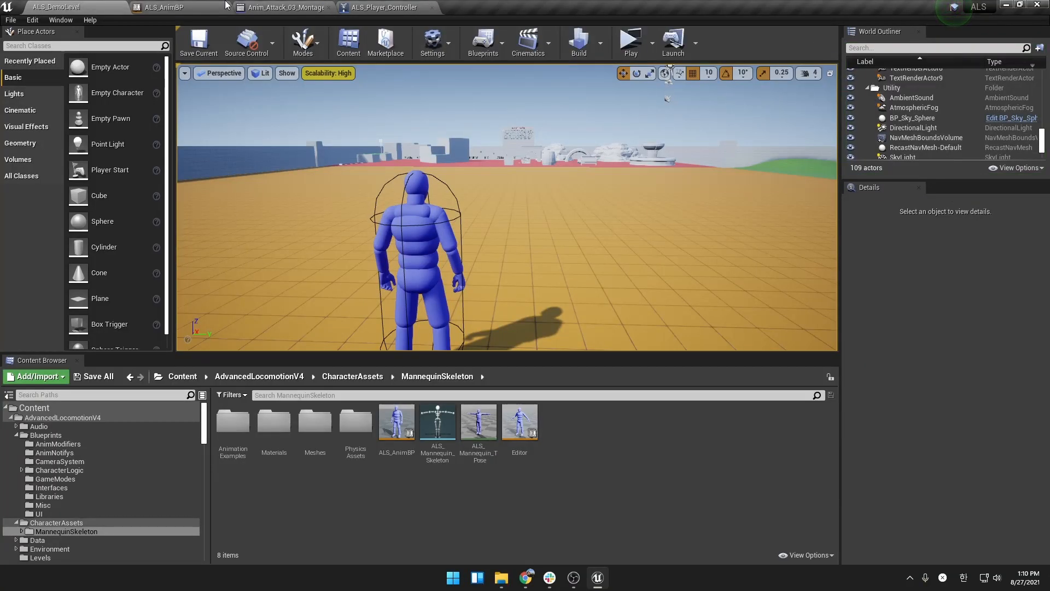
Step: Switch to ALS_AnimBP and examine the BaseLayer slot node feeding the output pose in the BaseLayer graph
{"action": "left_click", "coordinate": [165, 7]}
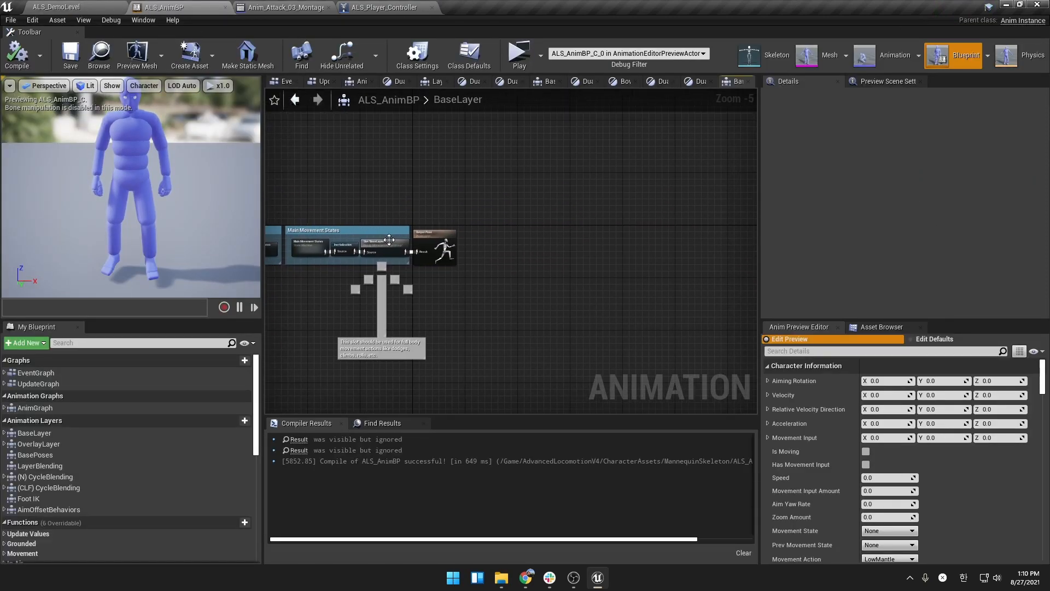
{"action": "scroll", "coordinate": [389, 240], "scroll_direction": "up", "scroll_amount": 1}
{"action": "scroll", "coordinate": [329, 233], "scroll_direction": "up", "scroll_amount": 3}
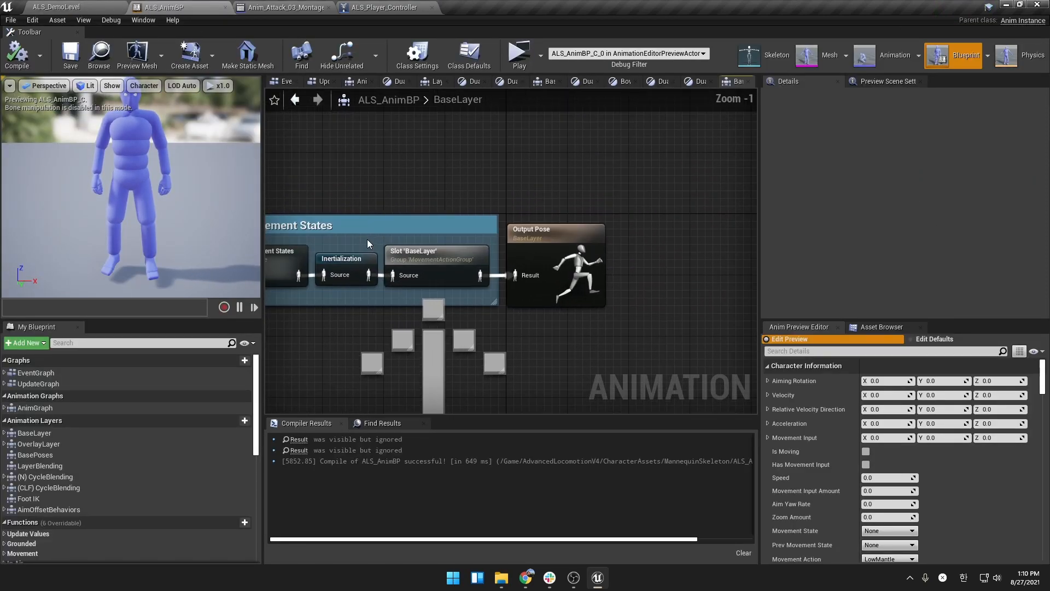
{"action": "scroll", "coordinate": [378, 242], "scroll_direction": "up", "scroll_amount": 1}
{"action": "left_click_drag", "start_coordinate": [500, 291], "coordinate": [506, 294]}
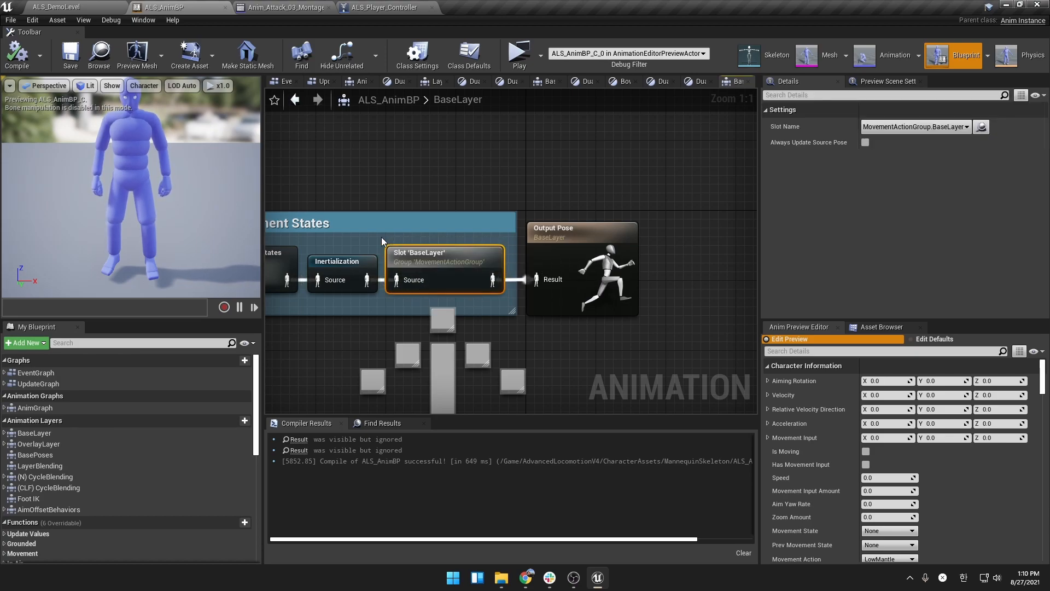
Step: Open the LayerBlending layer from the AnimGraph and examine its per-body-part blending groups
{"action": "double_click", "coordinate": [35, 408]}
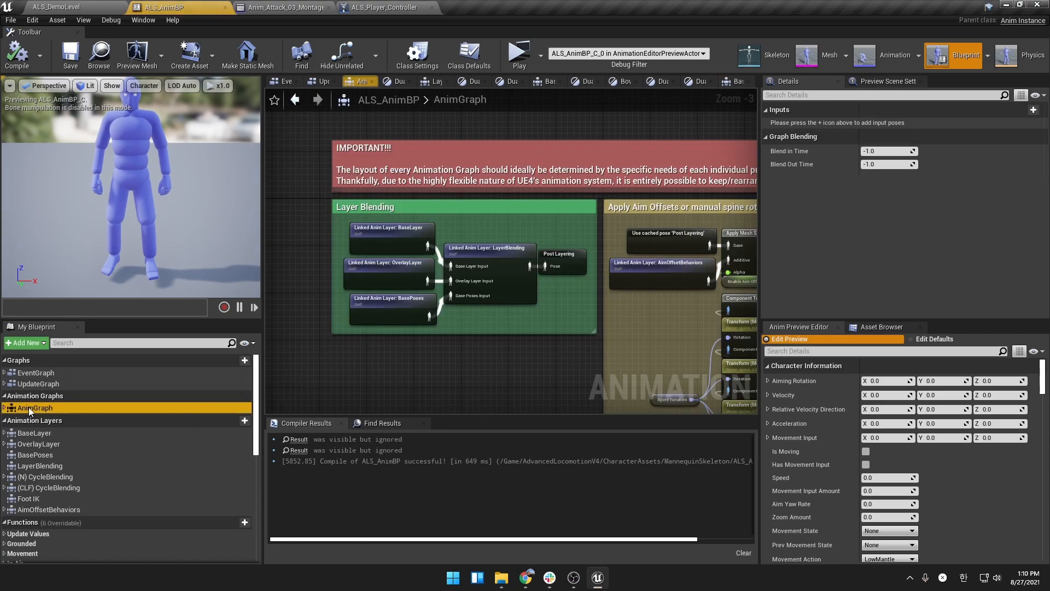
{"action": "double_click", "coordinate": [488, 268]}
{"action": "left_click_drag", "start_coordinate": [380, 162], "coordinate": [545, 358]}
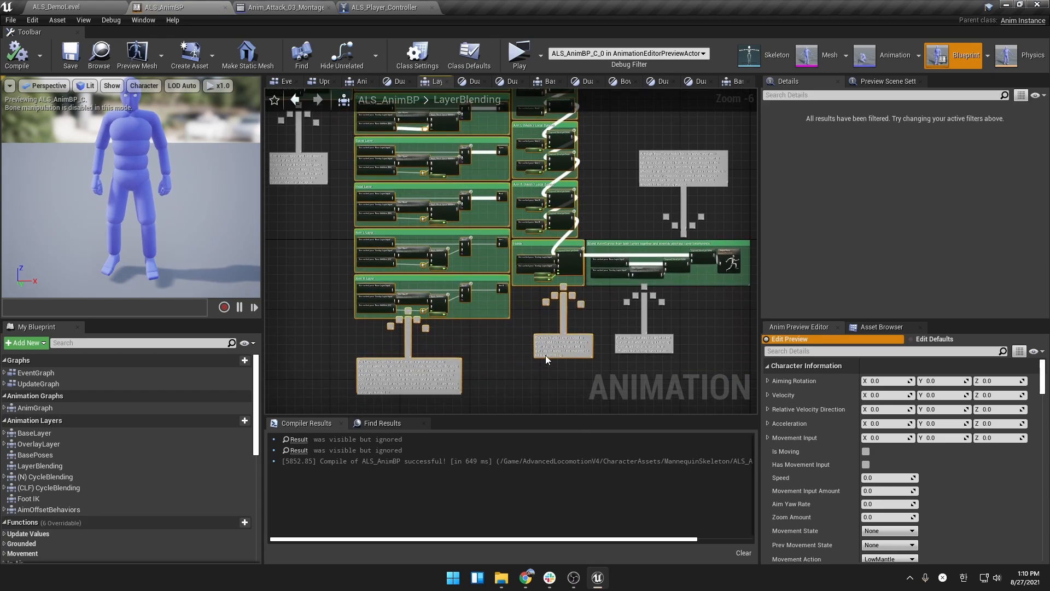
Step: Return to Anim_Attack_03_Montage and scrub through the attack animation to about frame 52
{"action": "left_click", "coordinate": [321, 6]}
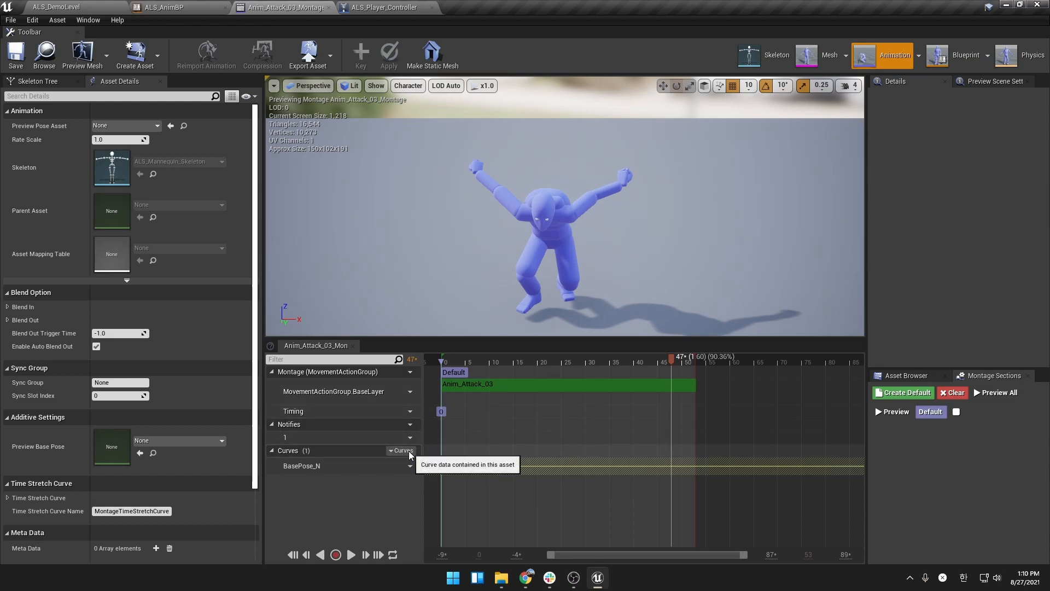
{"action": "left_click_drag", "start_coordinate": [443, 364], "coordinate": [588, 369]}
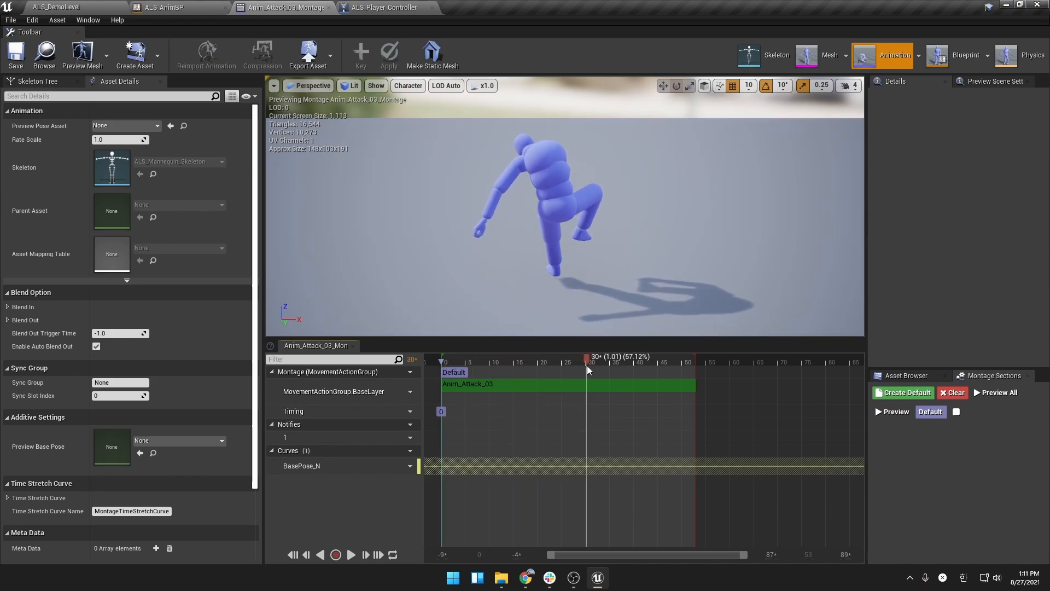
{"action": "left_click_drag", "start_coordinate": [597, 369], "coordinate": [682, 365]}
Step: Add the Layering_Arm_L and Layering_Arm_R curves to the montage
{"action": "left_click", "coordinate": [410, 450]}
{"action": "mouse_move", "coordinate": [407, 471]}
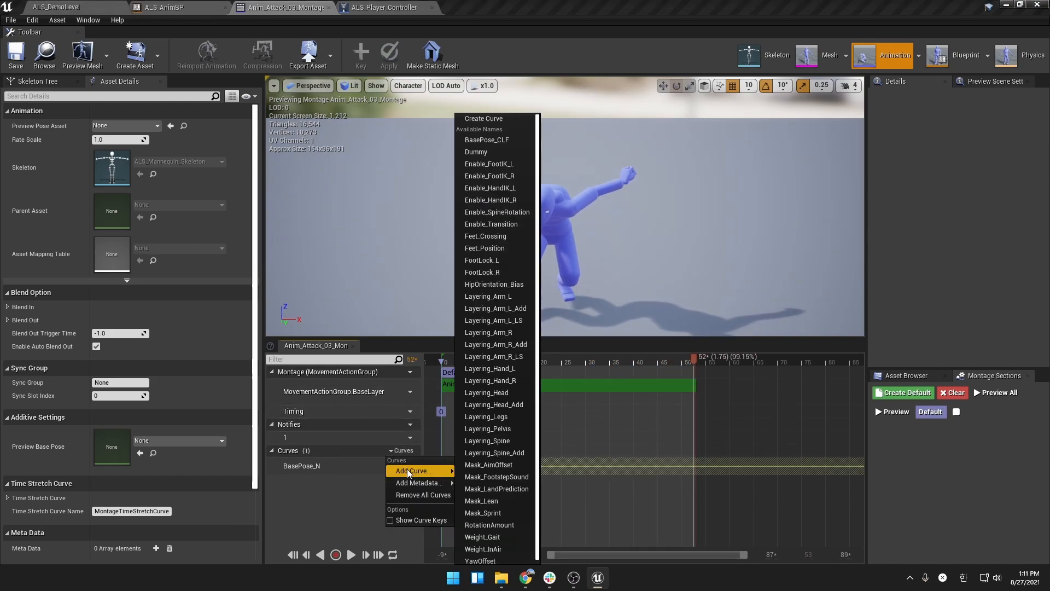
{"action": "left_click", "coordinate": [488, 295]}
{"action": "left_click", "coordinate": [410, 451]}
{"action": "mouse_move", "coordinate": [418, 469]}
{"action": "left_click", "coordinate": [499, 328]}
Step: Add the Layering_Head, Layering_Legs, Layering_Pelvis and Layering_Spine curves to the montage
{"action": "left_click", "coordinate": [411, 452]}
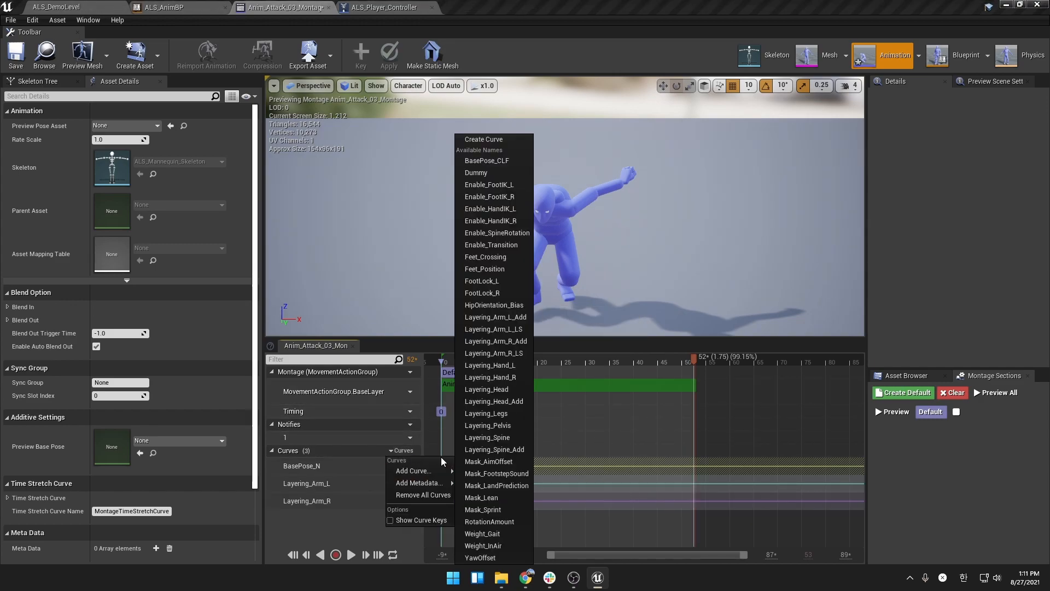
{"action": "left_click", "coordinate": [495, 389]}
{"action": "left_click", "coordinate": [409, 450]}
{"action": "mouse_move", "coordinate": [416, 470]}
{"action": "left_click", "coordinate": [490, 425]}
{"action": "left_click", "coordinate": [410, 450]}
{"action": "left_click", "coordinate": [498, 425]}
{"action": "left_click", "coordinate": [409, 451]}
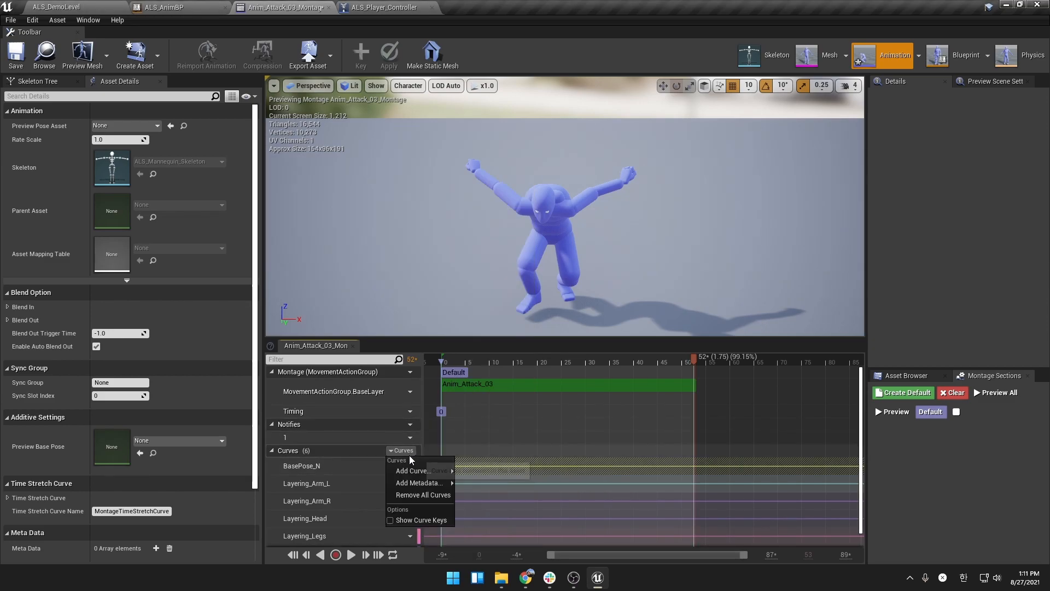
{"action": "left_click", "coordinate": [499, 443]}
Step: Add the Layering_Hand_L and Layering_Hand_R curves to the montage
{"action": "left_click", "coordinate": [409, 451]}
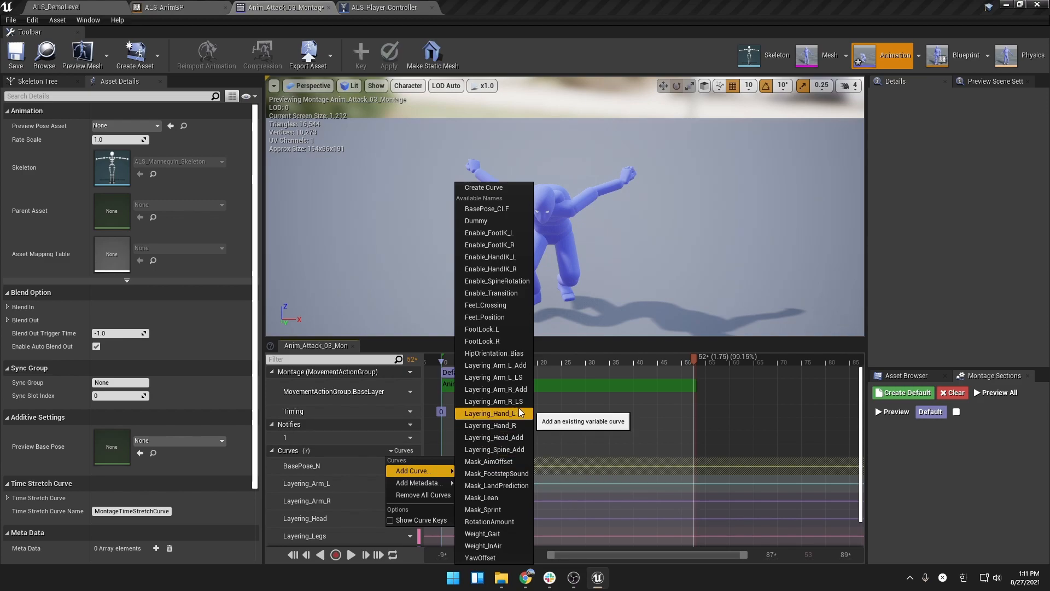
{"action": "left_click", "coordinate": [569, 441]}
{"action": "scroll", "coordinate": [569, 440], "scroll_direction": "down", "scroll_amount": 2}
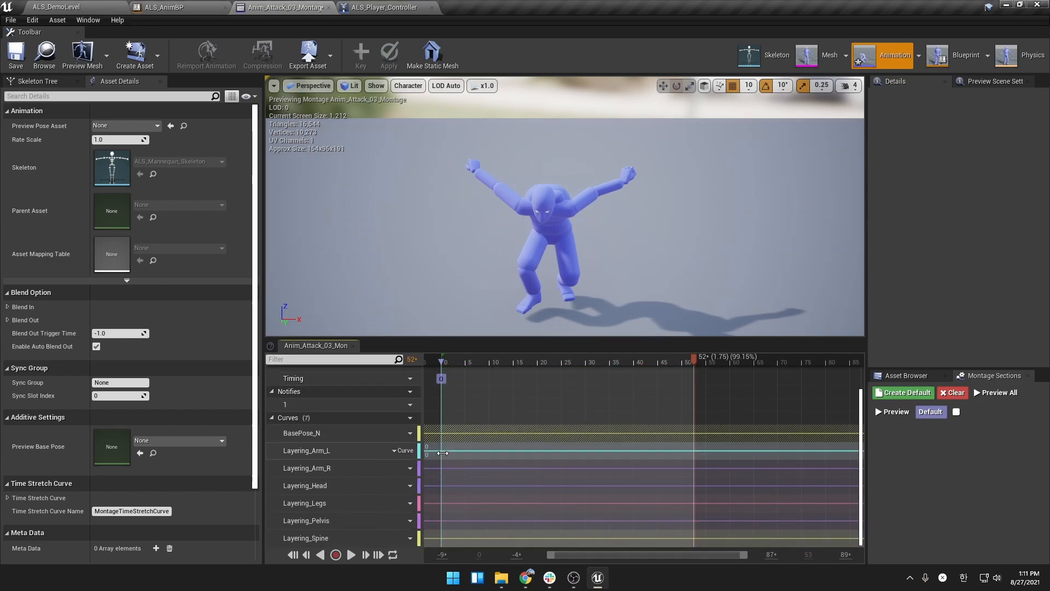
{"action": "left_click", "coordinate": [409, 418]}
{"action": "mouse_move", "coordinate": [416, 440]}
{"action": "left_click", "coordinate": [513, 426]}
{"action": "left_click", "coordinate": [410, 418]}
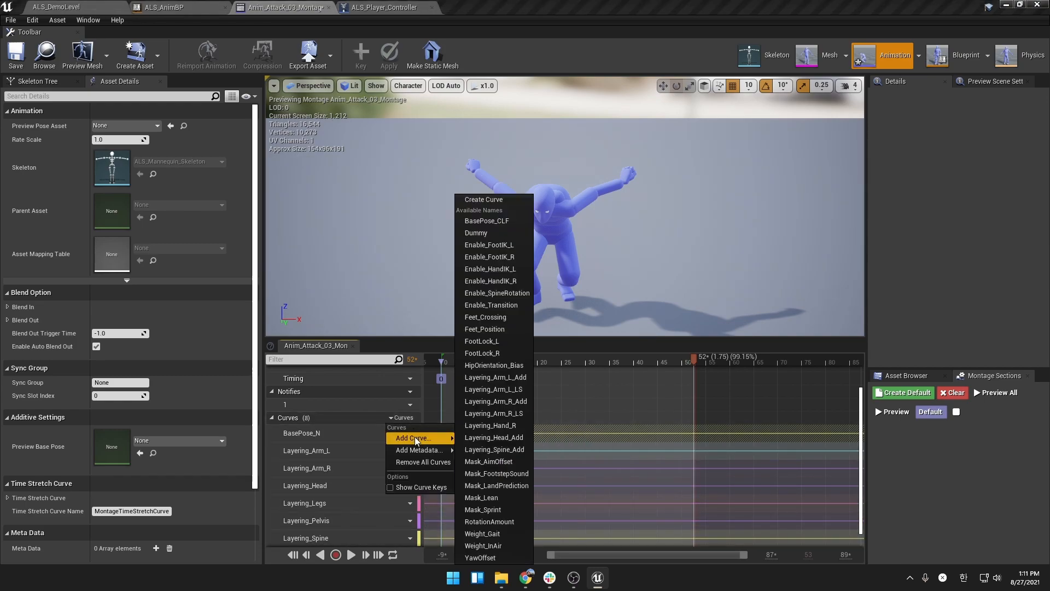
{"action": "left_click", "coordinate": [467, 420]}
Step: Select all eight Layering curves, from Layering_Arm_L to Layering_Hand_R, and open them for editing in the Curve Editor
{"action": "scroll", "coordinate": [476, 473], "scroll_direction": "down", "scroll_amount": 1}
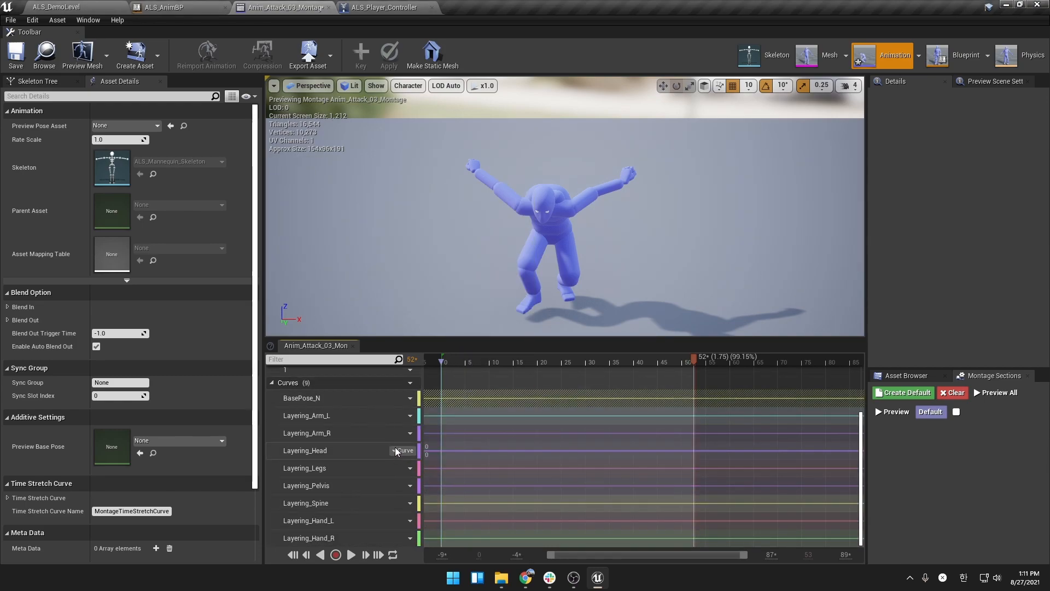
{"action": "left_click_drag", "start_coordinate": [402, 422], "coordinate": [329, 538]}
{"action": "right_click", "coordinate": [443, 426]}
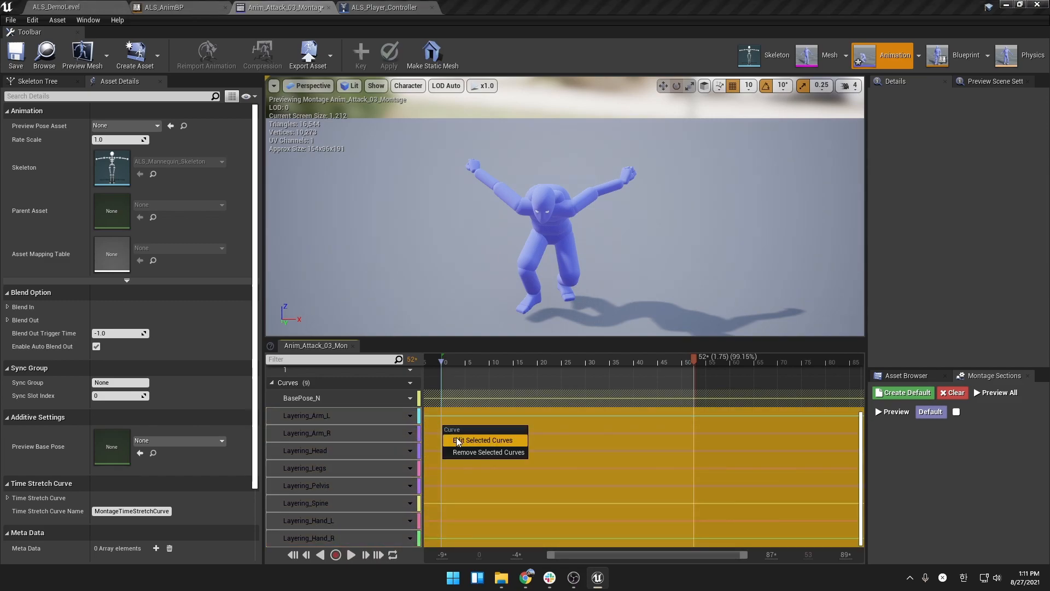
{"action": "left_click", "coordinate": [457, 438]}
Step: Add a key at time 0 on the Layering_Arm_L curve and set its value to -1
{"action": "left_click", "coordinate": [339, 386]}
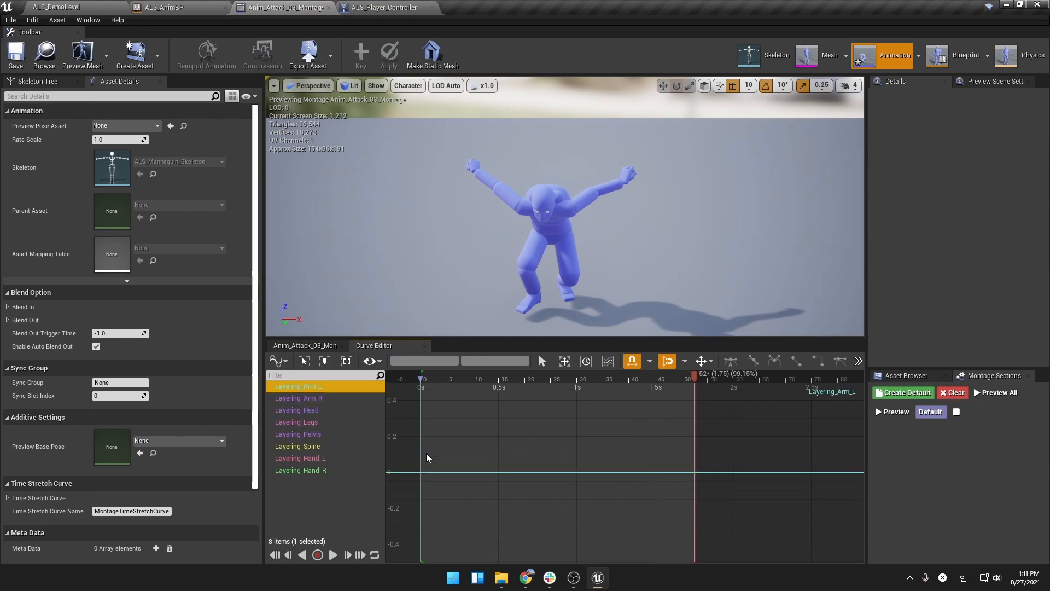
{"action": "middle_click", "coordinate": [421, 472]}
{"action": "left_click", "coordinate": [493, 362]}
{"action": "type", "text": "-1"}
{"action": "key", "text": "Return"}
{"action": "scroll", "coordinate": [504, 437], "scroll_direction": "down", "scroll_amount": 3}
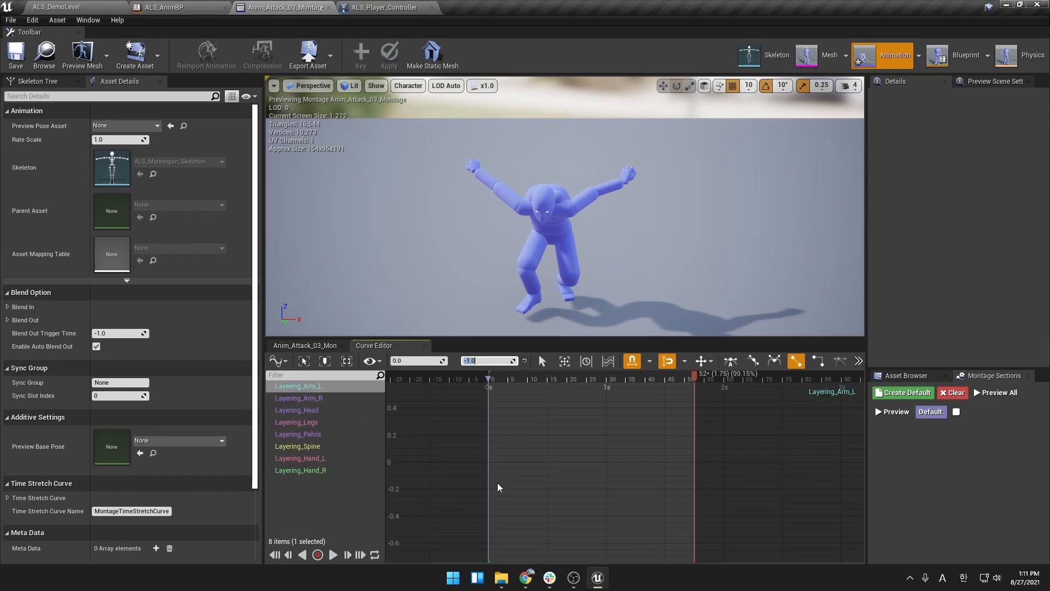
{"action": "left_click", "coordinate": [501, 493]}
{"action": "right_click_drag", "start_coordinate": [506, 513], "coordinate": [447, 416]}
Step: Store the Layering_Arm_L curve and apply the stored copy to Layering_Arm_R, Layering_Head and Layering_Legs
{"action": "right_click", "coordinate": [461, 448]}
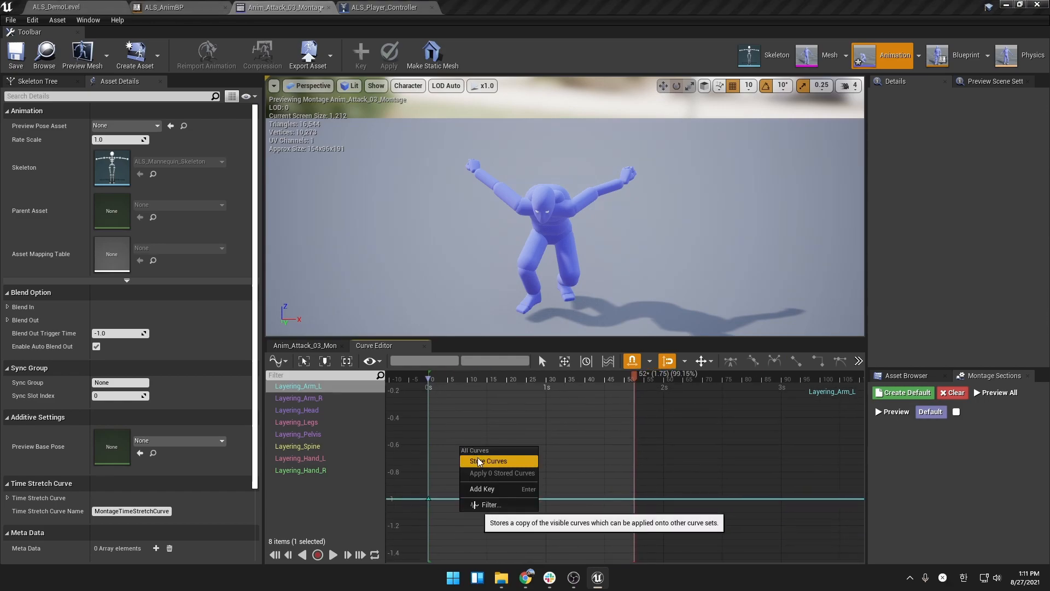
{"action": "left_click", "coordinate": [388, 424]}
{"action": "left_click", "coordinate": [350, 400]}
{"action": "right_click", "coordinate": [477, 429]}
{"action": "left_click", "coordinate": [510, 458]}
{"action": "left_click", "coordinate": [307, 422]}
{"action": "right_click", "coordinate": [489, 439]}
{"action": "left_click", "coordinate": [501, 464]}
{"action": "left_click", "coordinate": [307, 446]}
{"action": "right_click", "coordinate": [446, 441]}
{"action": "left_click", "coordinate": [465, 464]}
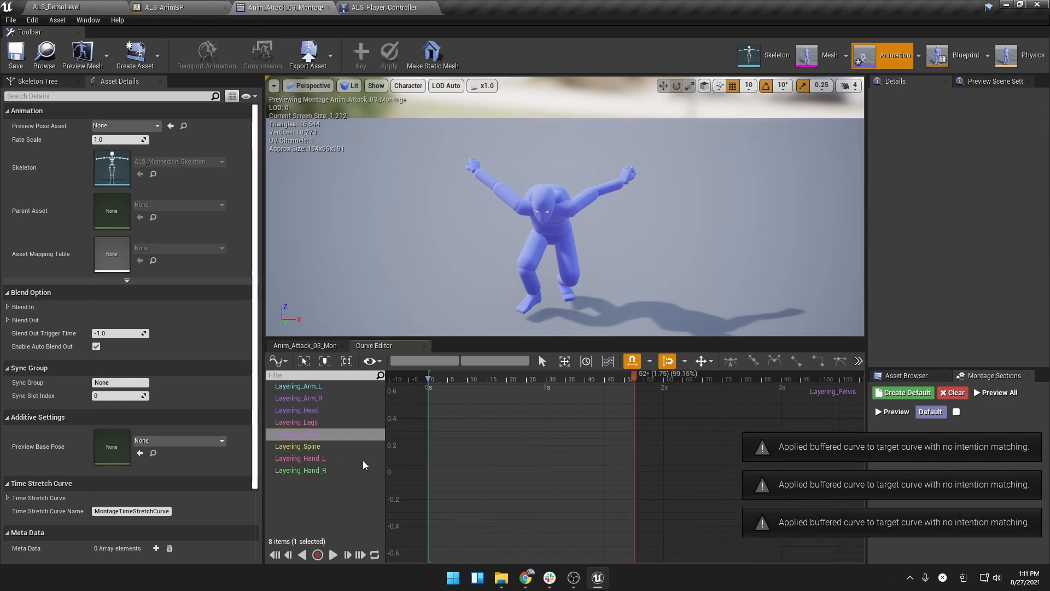
Step: Apply the stored curve to Layering_Pelvis, Layering_Spine, Layering_Hand_L and Layering_Hand_R
{"action": "right_click", "coordinate": [465, 450]}
{"action": "left_click", "coordinate": [489, 478]}
{"action": "left_click", "coordinate": [306, 458]}
{"action": "right_click", "coordinate": [477, 451]}
{"action": "left_click", "coordinate": [501, 477]}
{"action": "left_click", "coordinate": [307, 470]}
{"action": "right_click", "coordinate": [429, 435]}
{"action": "left_click", "coordinate": [470, 461]}
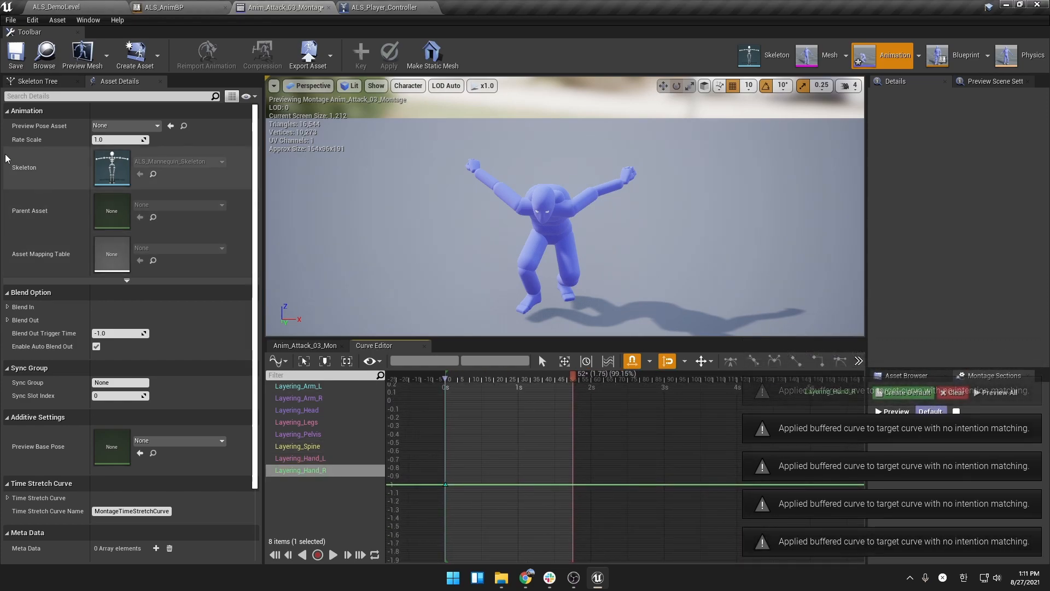
Step: Save the montage, return to its timeline to check the Layering curves, and move the playhead to frame 53
{"action": "left_click", "coordinate": [17, 54]}
{"action": "right_click_drag", "start_coordinate": [511, 441], "coordinate": [513, 429]}
{"action": "scroll", "coordinate": [476, 434], "scroll_direction": "up", "scroll_amount": 1}
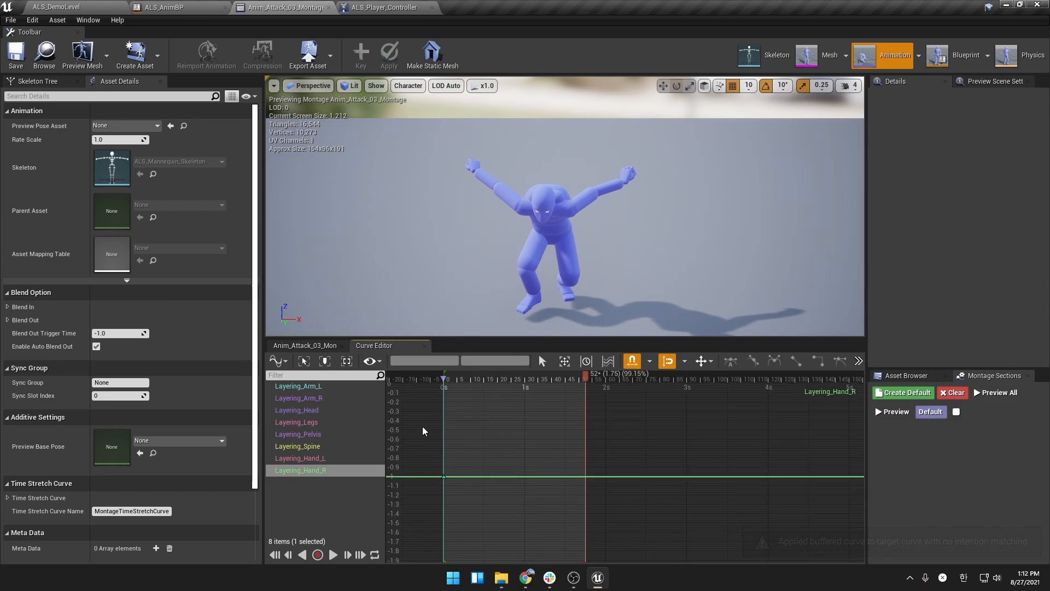
{"action": "left_click", "coordinate": [298, 346]}
{"action": "left_click", "coordinate": [494, 410]}
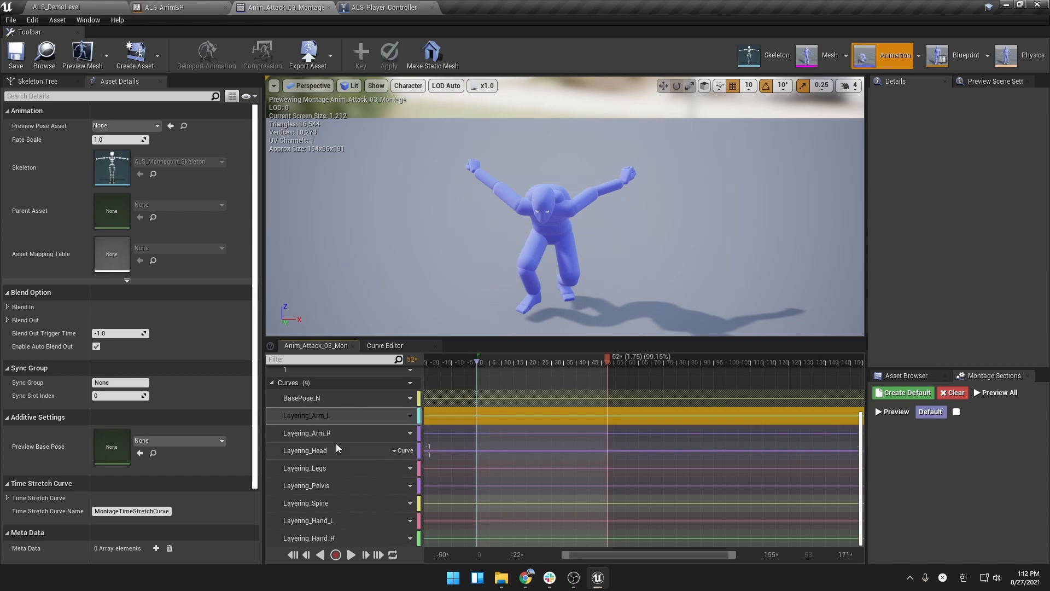
{"action": "left_click_drag", "start_coordinate": [491, 361], "coordinate": [609, 361]}
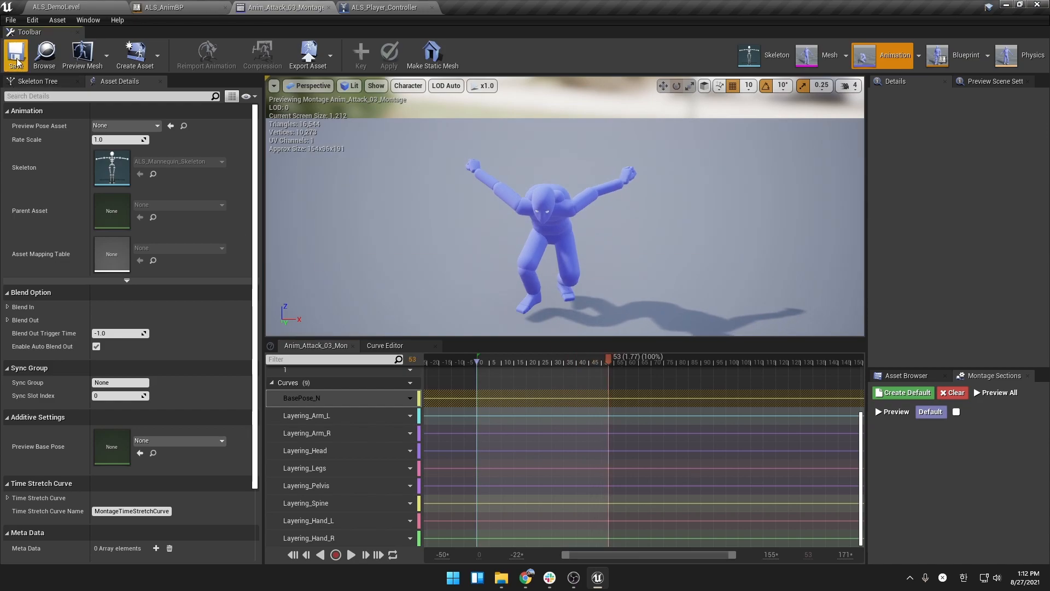
Step: Play ALS_DemoLevel and put the character in the sword stance to test the edited attack montage
{"action": "left_click", "coordinate": [66, 5]}
{"action": "left_click", "coordinate": [631, 39]}
{"action": "key", "text": "q"}
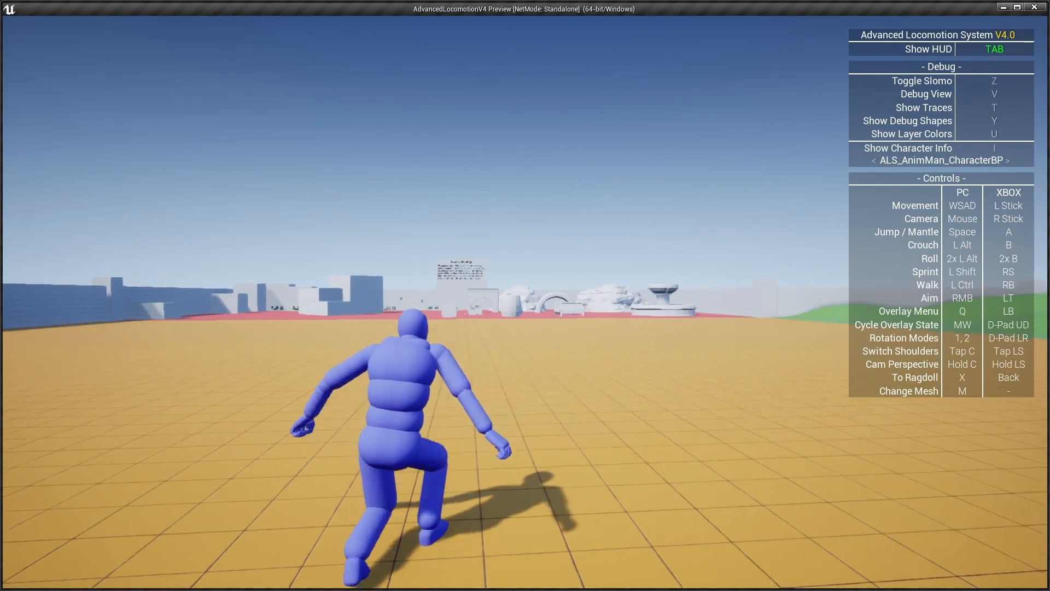
Step: Run the character across the demo level and test its attack at normal speed and in slow motion
{"action": "key", "text": "w"}
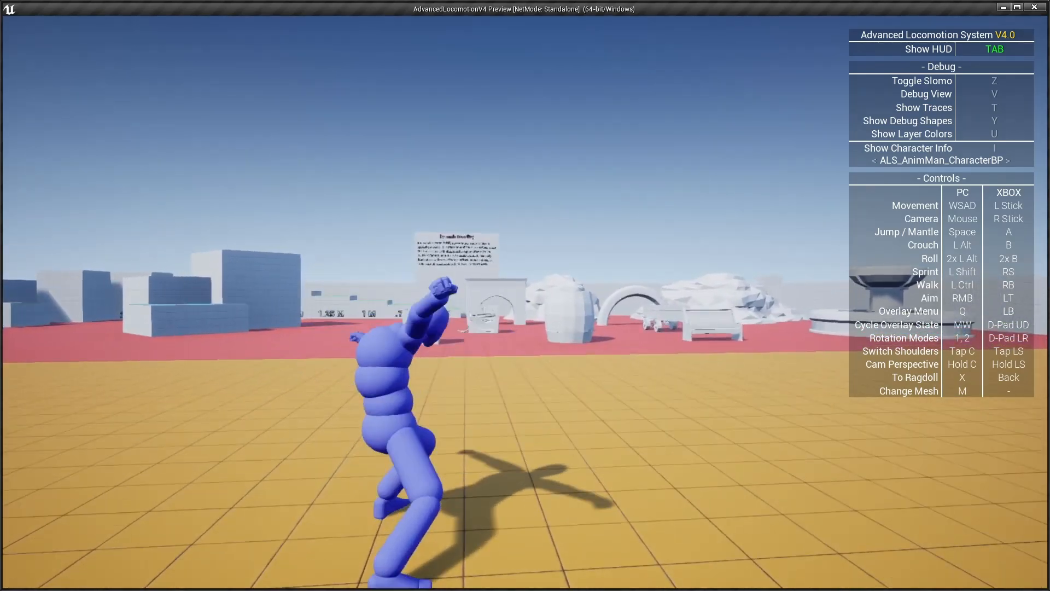
{"action": "key", "text": "w"}
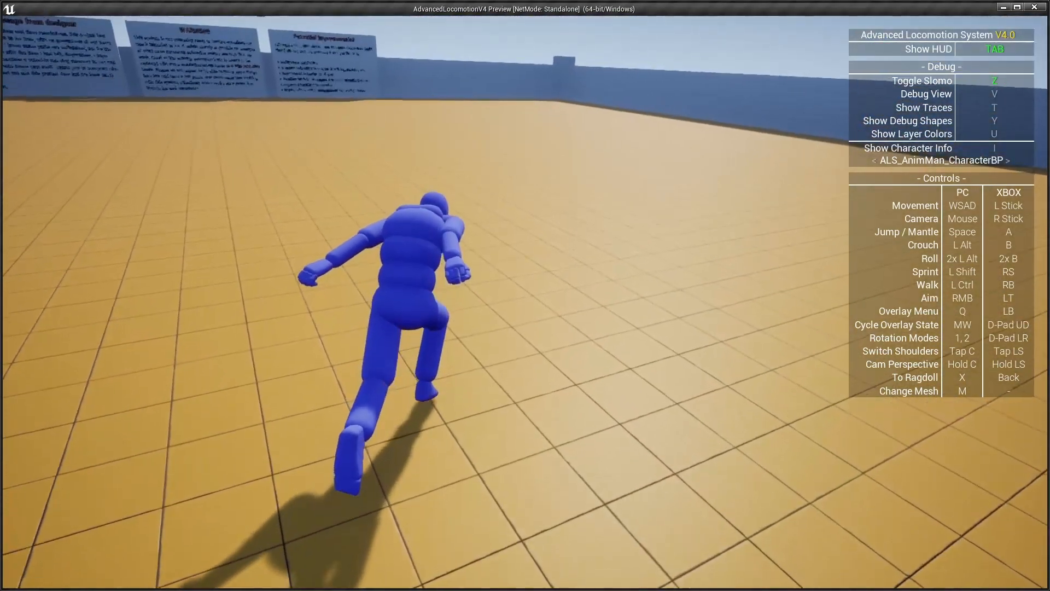
{"action": "key", "text": "z"}
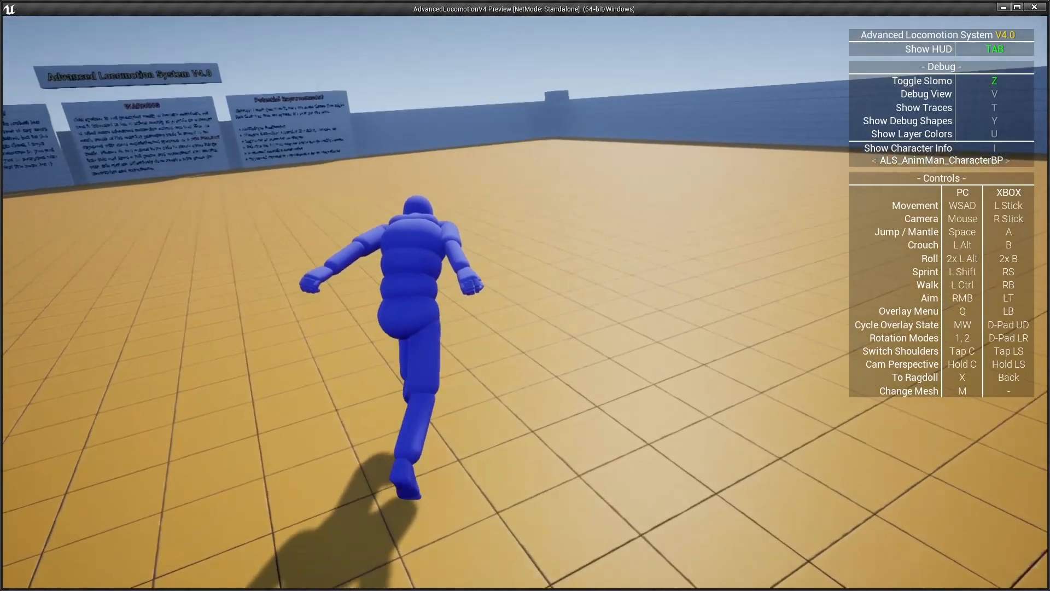
{"action": "key", "text": "z"}
{"action": "key", "text": "alt"}
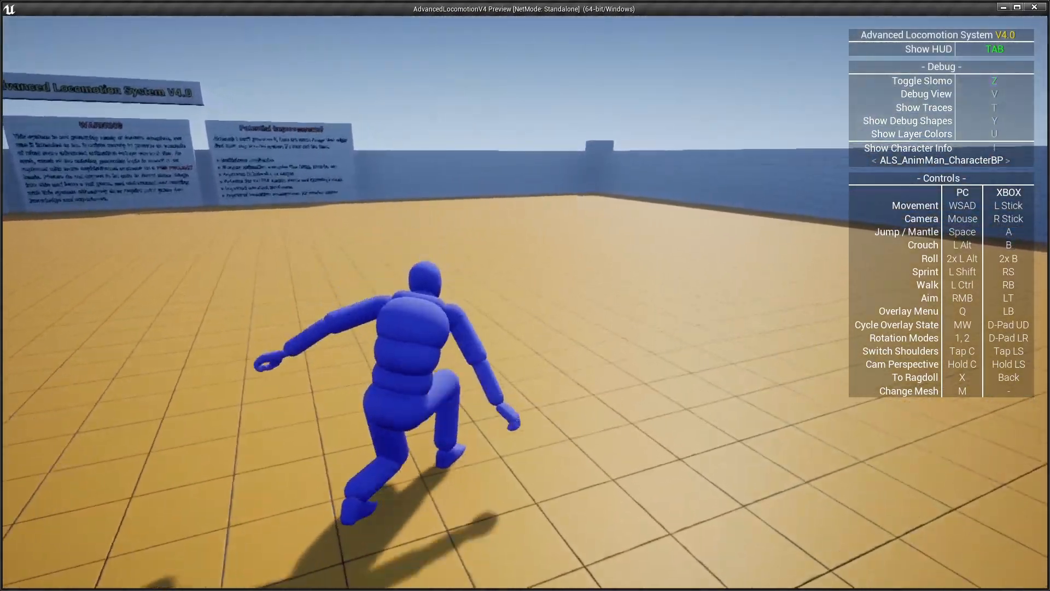
{"action": "key", "text": "z"}
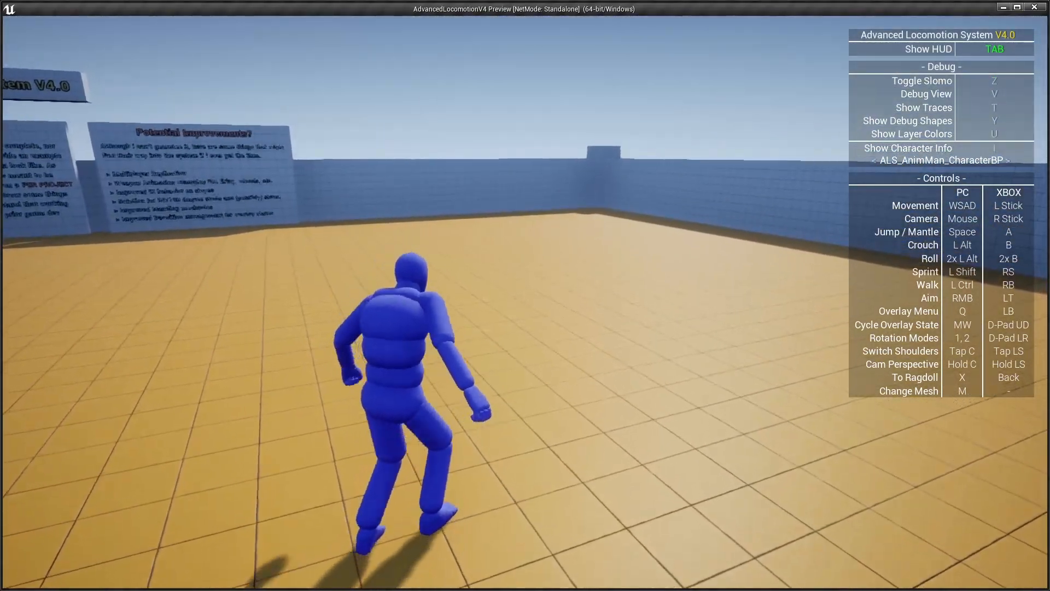
Step: Show the character info overlay to examine the anim curves and states, turn off slow motion, and stop the preview
{"action": "key", "text": "i"}
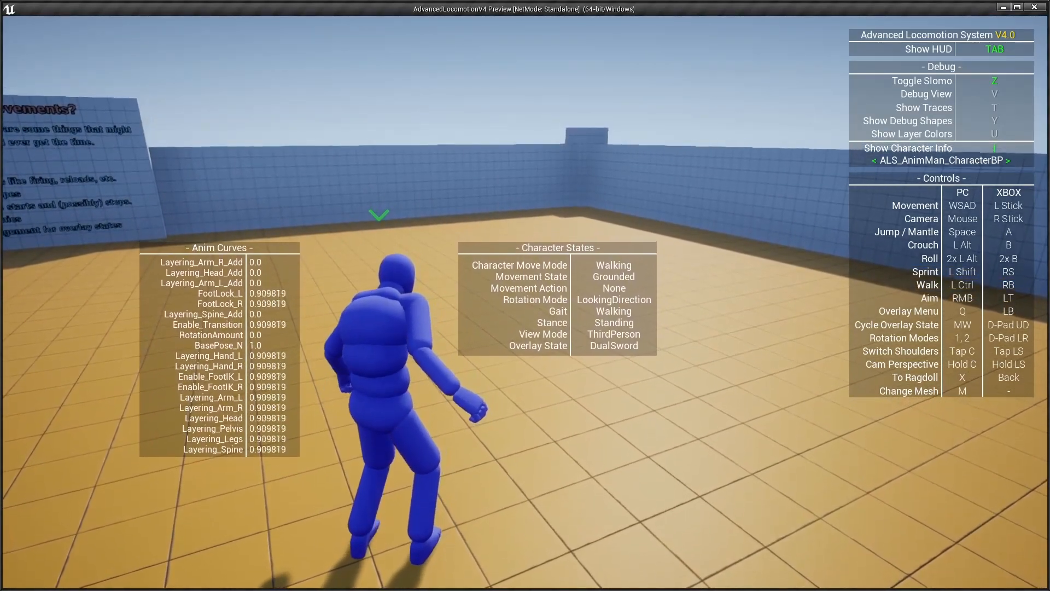
{"action": "key", "text": "z"}
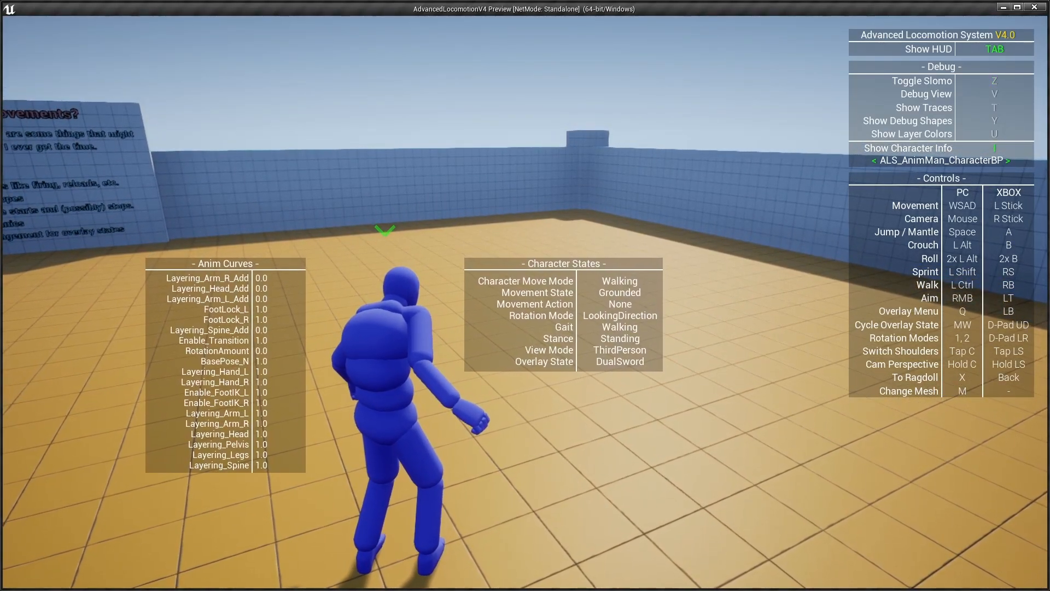
{"action": "key", "text": "Escape"}
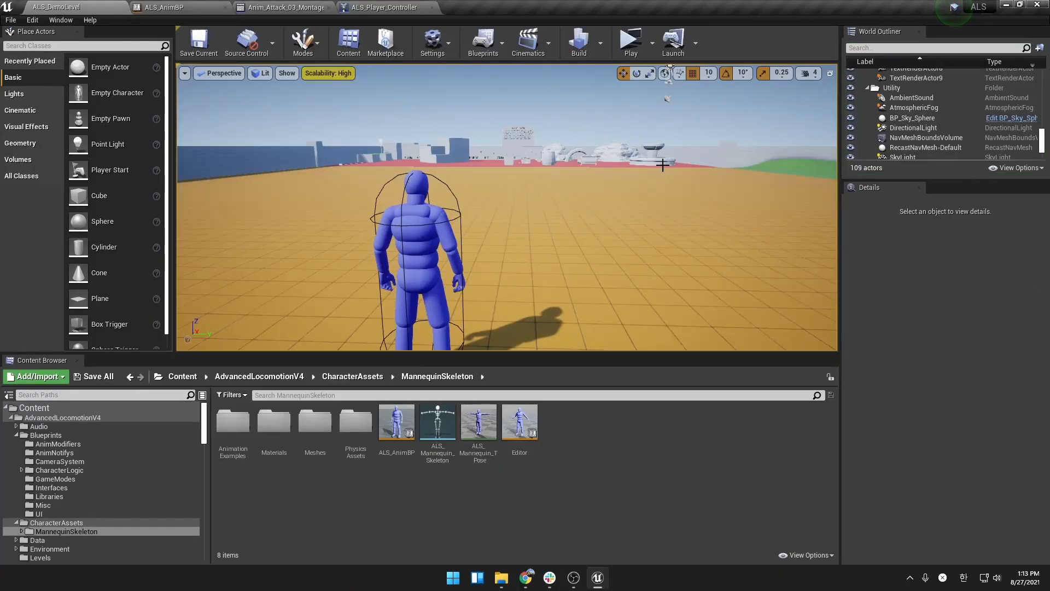
Step: Add the existing Enable_FootIK_L and Enable_FootIK_R variable curves to Anim_Attack_03_Montage
{"action": "left_click", "coordinate": [284, 6]}
{"action": "left_click", "coordinate": [526, 418]}
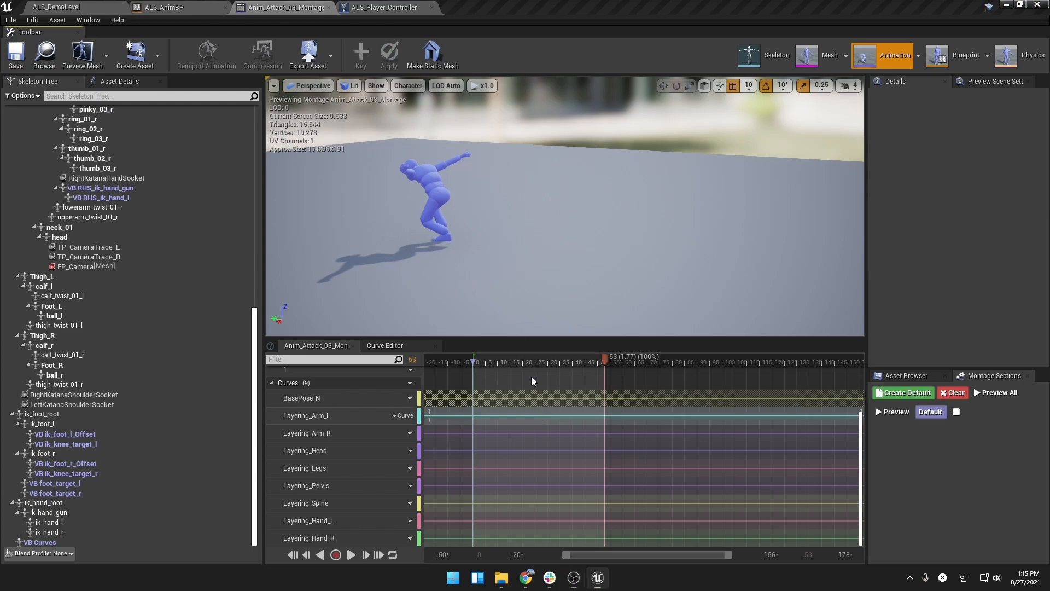
{"action": "left_click", "coordinate": [409, 383]}
{"action": "mouse_move", "coordinate": [422, 403]}
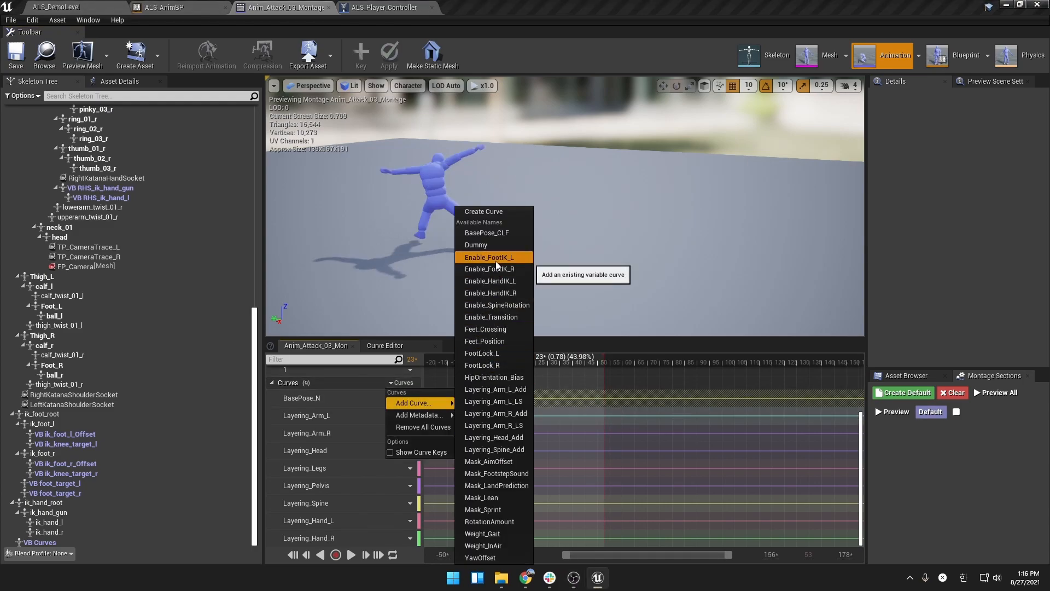
{"action": "left_click", "coordinate": [496, 261]}
{"action": "left_click", "coordinate": [407, 383]}
{"action": "mouse_move", "coordinate": [418, 404]}
{"action": "left_click", "coordinate": [492, 269]}
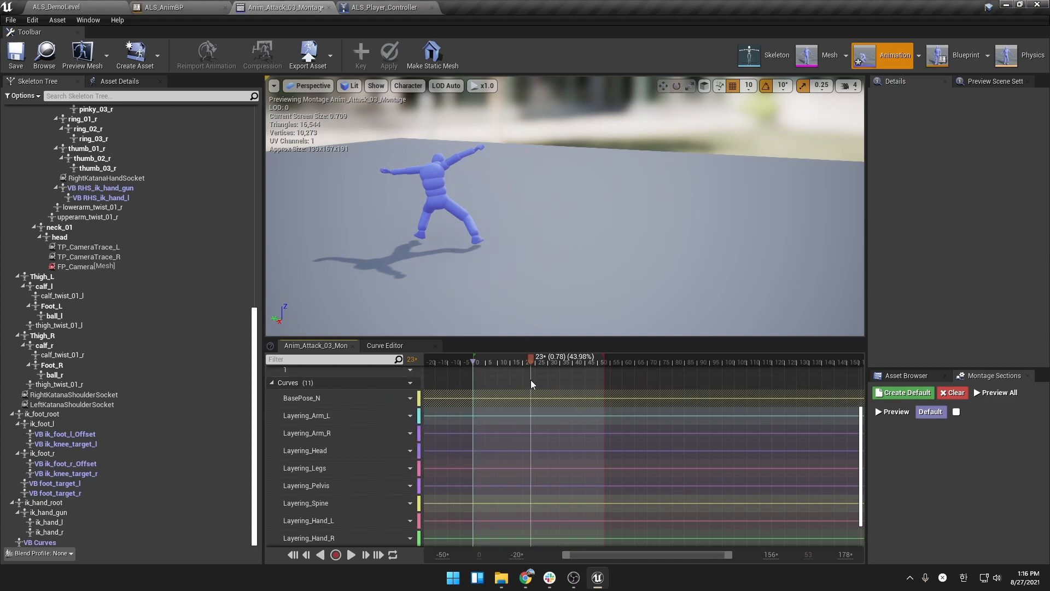
Step: Review the montage's curve list, comparing the layering curves with the foot IK curves
{"action": "scroll", "coordinate": [505, 504], "scroll_direction": "down", "scroll_amount": 2}
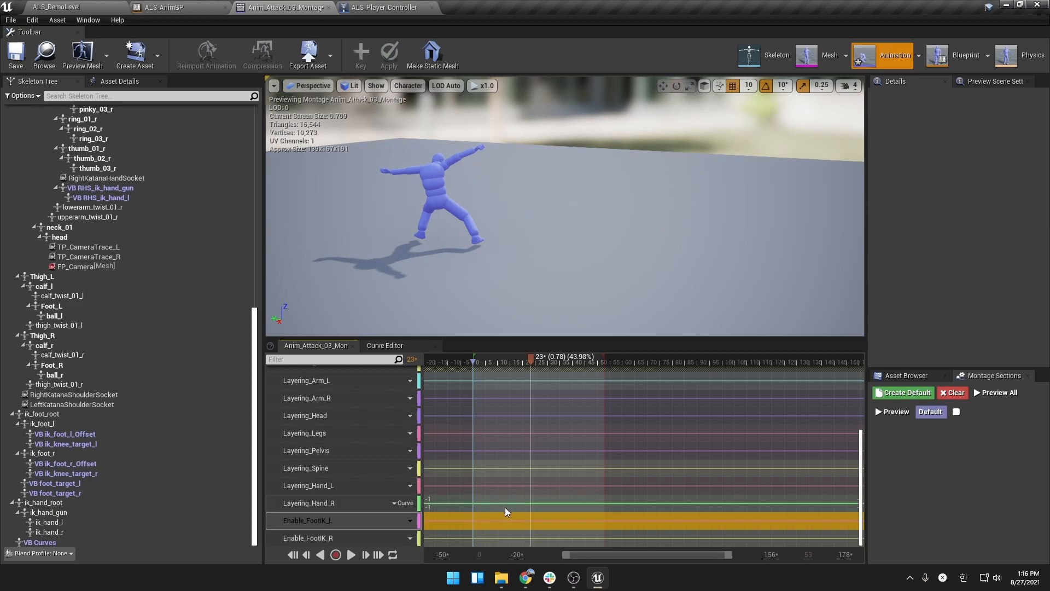
{"action": "scroll", "coordinate": [508, 512], "scroll_direction": "up", "scroll_amount": 1}
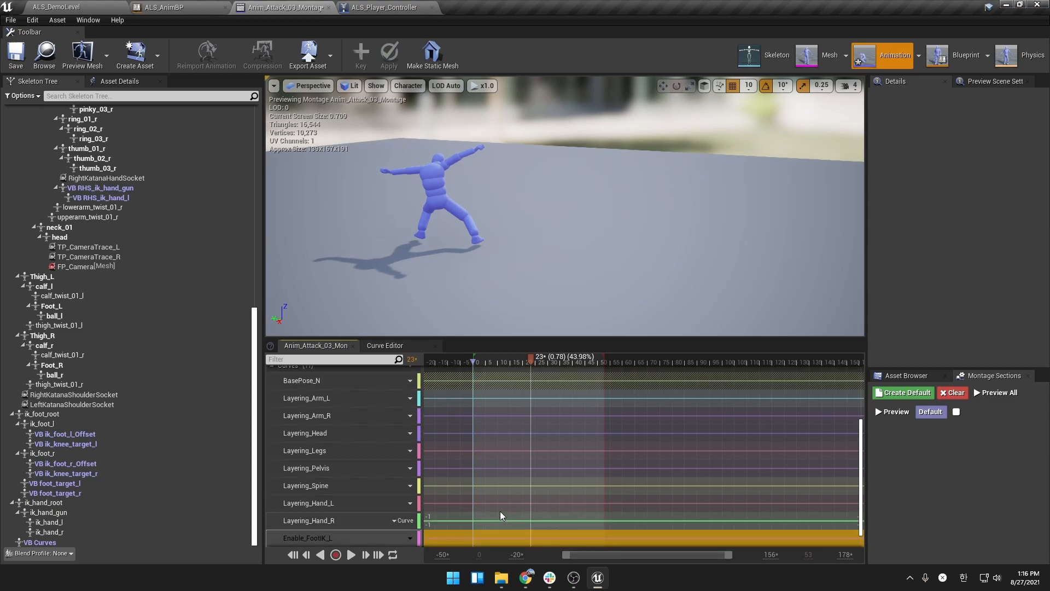
{"action": "scroll", "coordinate": [495, 517], "scroll_direction": "down", "scroll_amount": 1}
{"action": "scroll", "coordinate": [492, 506], "scroll_direction": "up", "scroll_amount": 1}
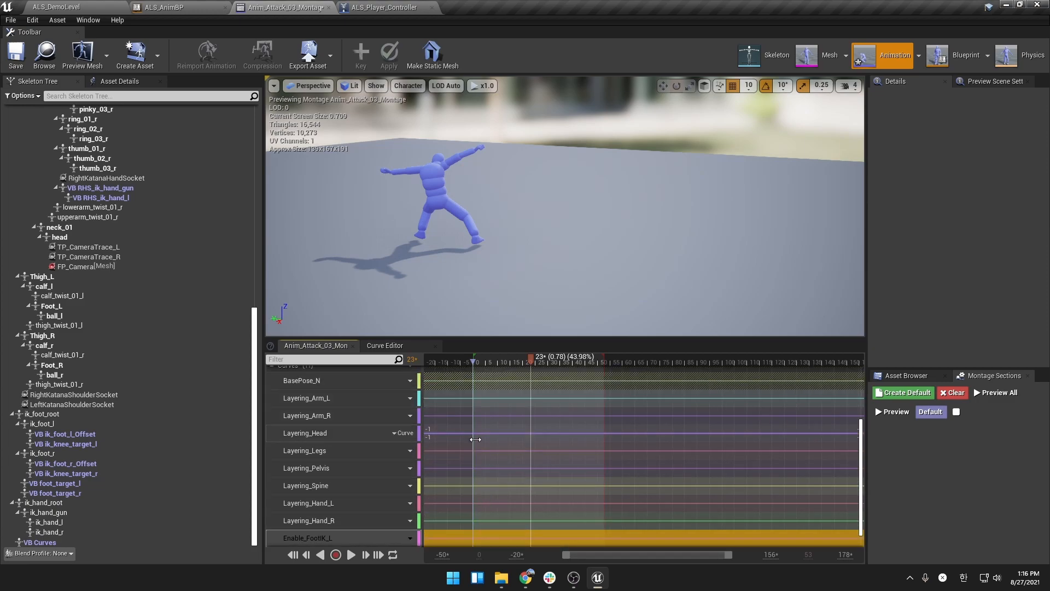
{"action": "scroll", "coordinate": [489, 516], "scroll_direction": "down", "scroll_amount": 1}
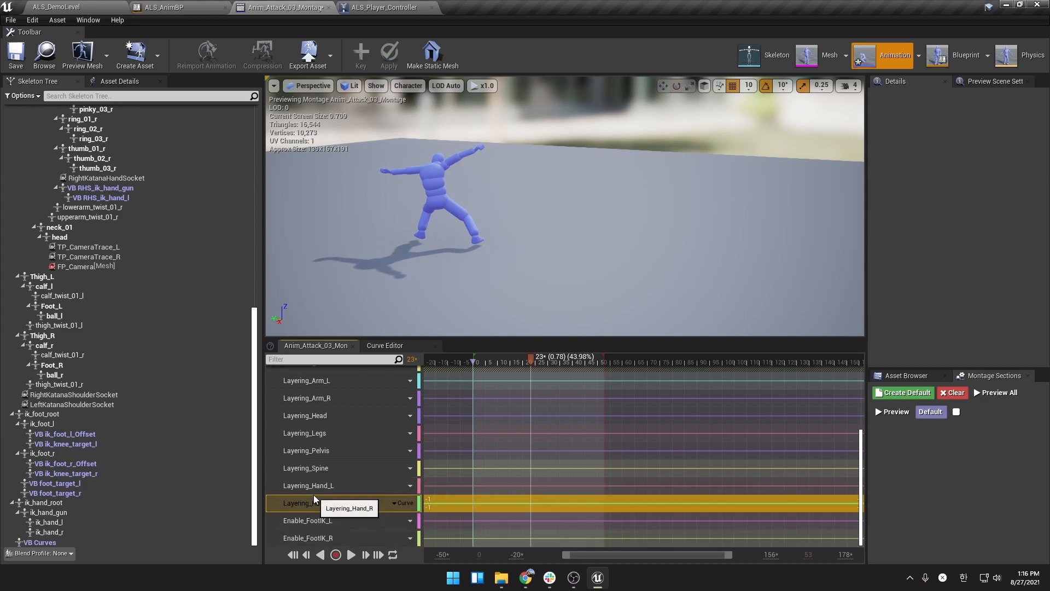
{"action": "scroll", "coordinate": [317, 467], "scroll_direction": "up", "scroll_amount": 1}
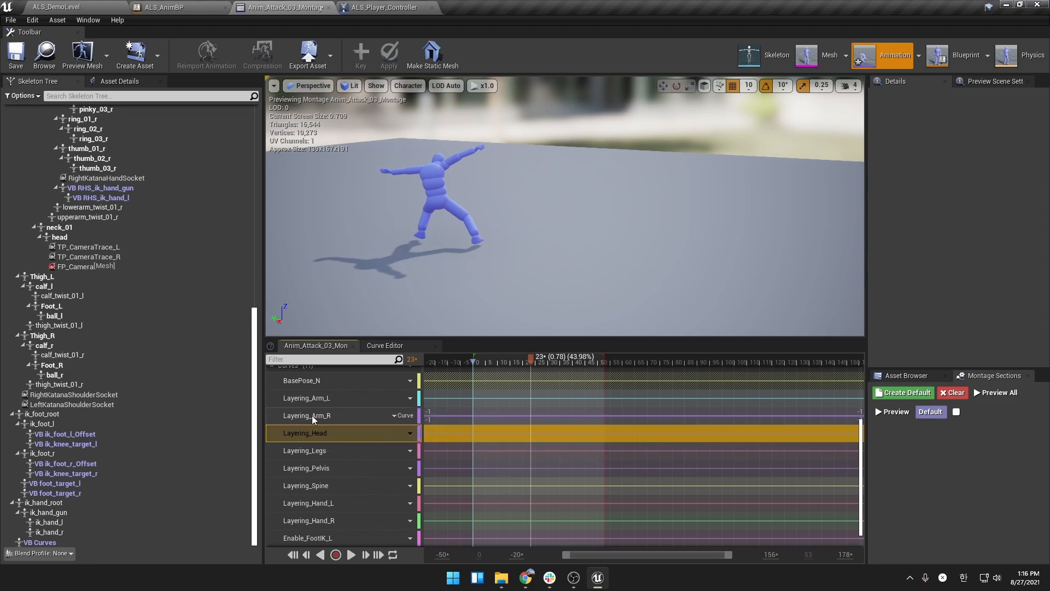
{"action": "scroll", "coordinate": [323, 432], "scroll_direction": "down", "scroll_amount": 1}
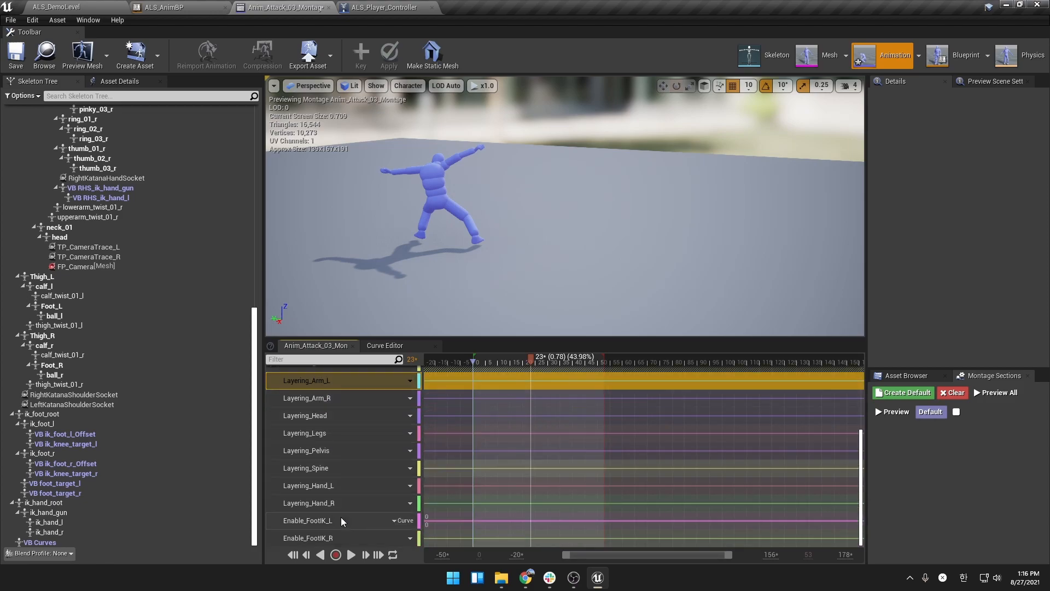
{"action": "scroll", "coordinate": [331, 470], "scroll_direction": "up", "scroll_amount": 2}
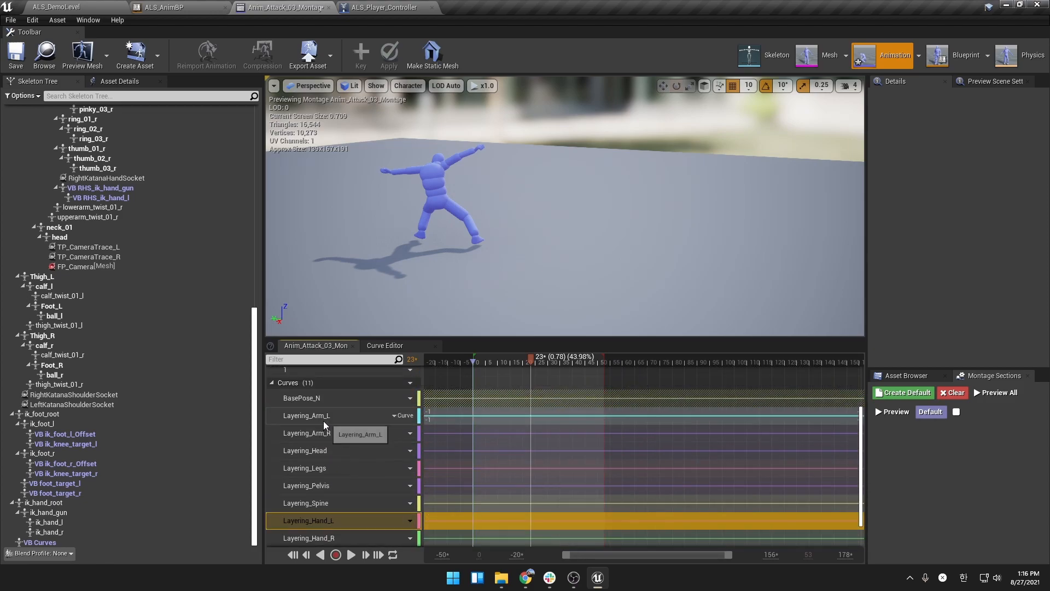
{"action": "scroll", "coordinate": [330, 432], "scroll_direction": "down", "scroll_amount": 2}
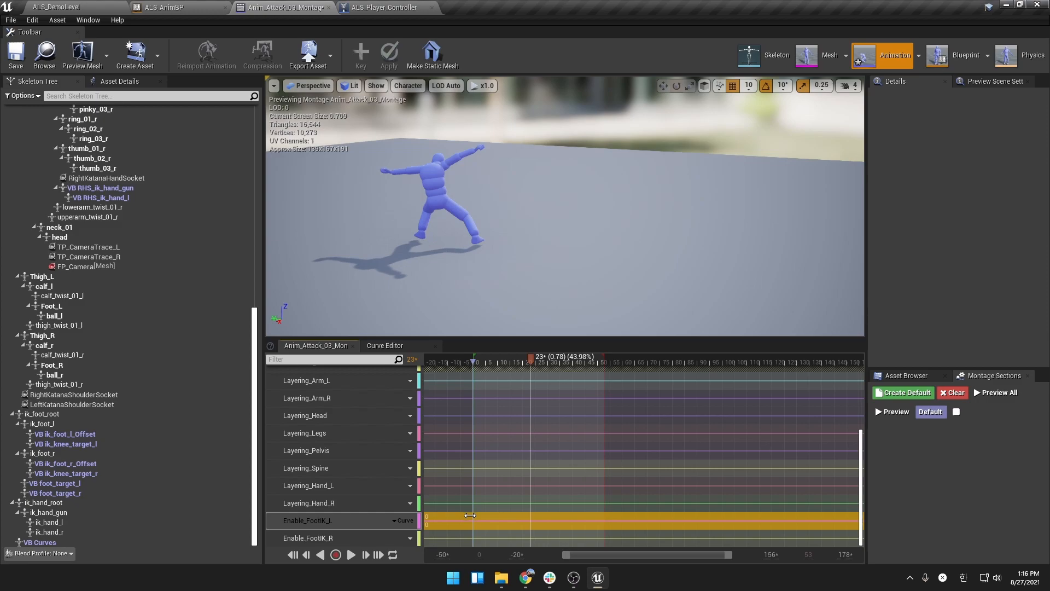
Step: Scrub the montage to about frame 17 and inspect the ik_foot_l and ik_foot_r bones up close
{"action": "left_click_drag", "start_coordinate": [473, 366], "coordinate": [516, 366]}
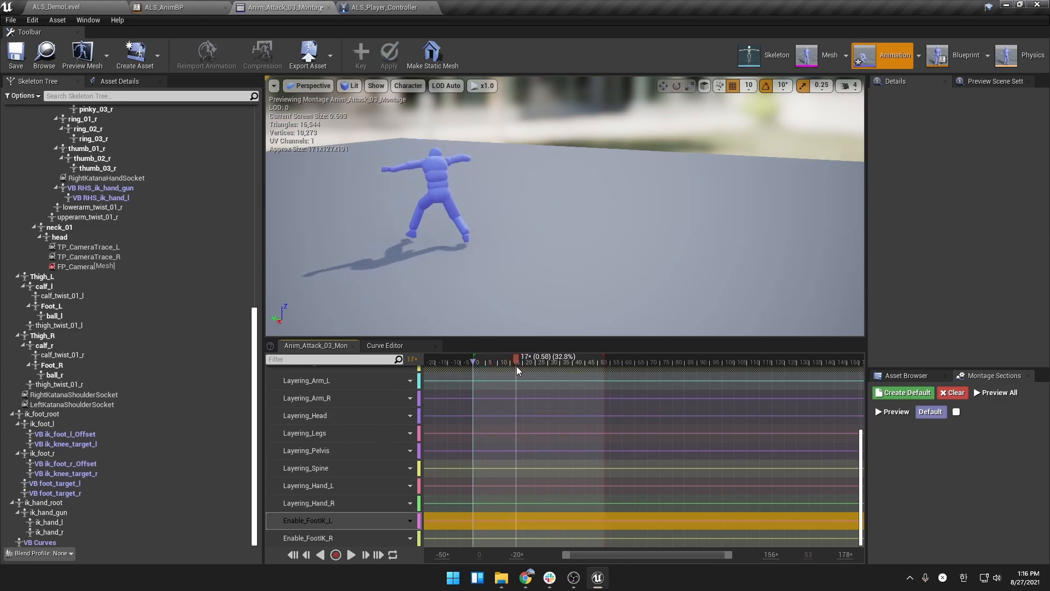
{"action": "right_click", "coordinate": [501, 517]}
{"action": "right_click_drag", "start_coordinate": [402, 282], "coordinate": [398, 323]}
{"action": "key", "text": "w"}
{"action": "left_click", "coordinate": [25, 423]}
{"action": "left_click", "coordinate": [70, 452]}
{"action": "right_click_drag", "start_coordinate": [500, 256], "coordinate": [376, 284]}
{"action": "key", "text": "d"}
{"action": "key", "text": "w"}
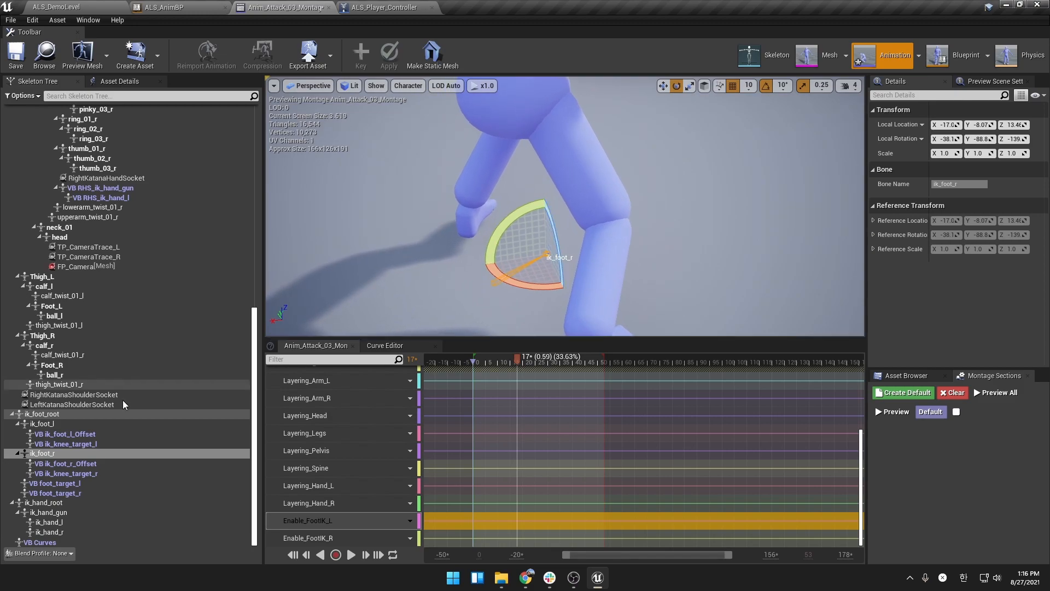
Step: Compare the ik_foot_l bone at about frame 22 with the ik_foot_r bone at frame 18
{"action": "left_click", "coordinate": [69, 420]}
{"action": "left_click_drag", "start_coordinate": [470, 362], "coordinate": [529, 356]}
{"action": "scroll", "coordinate": [508, 263], "scroll_direction": "down", "scroll_amount": 5}
{"action": "right_click_drag", "start_coordinate": [502, 249], "coordinate": [514, 252]}
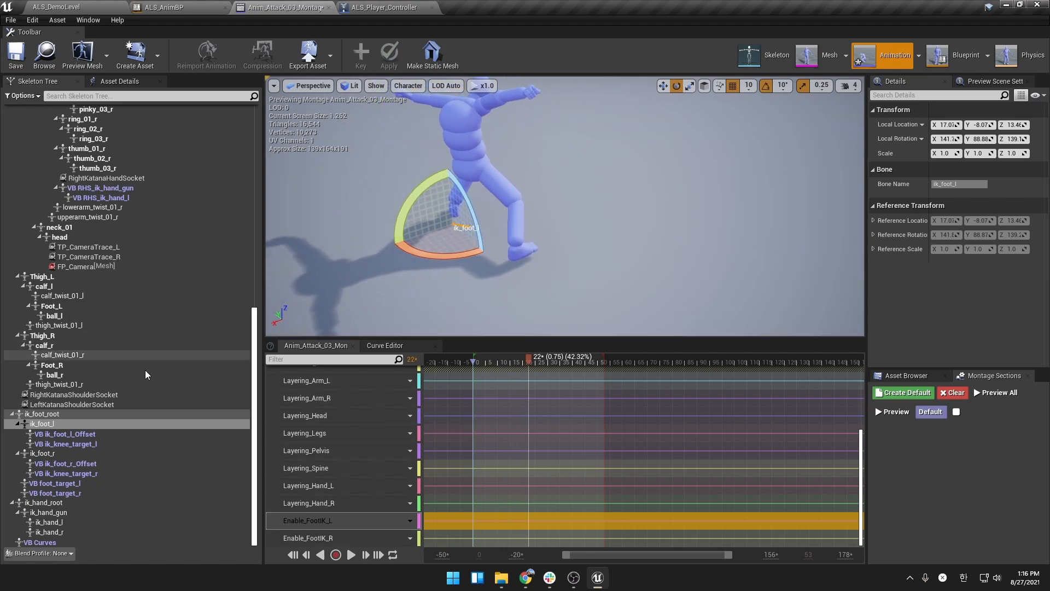
{"action": "left_click", "coordinate": [52, 454]}
{"action": "left_click", "coordinate": [518, 362]}
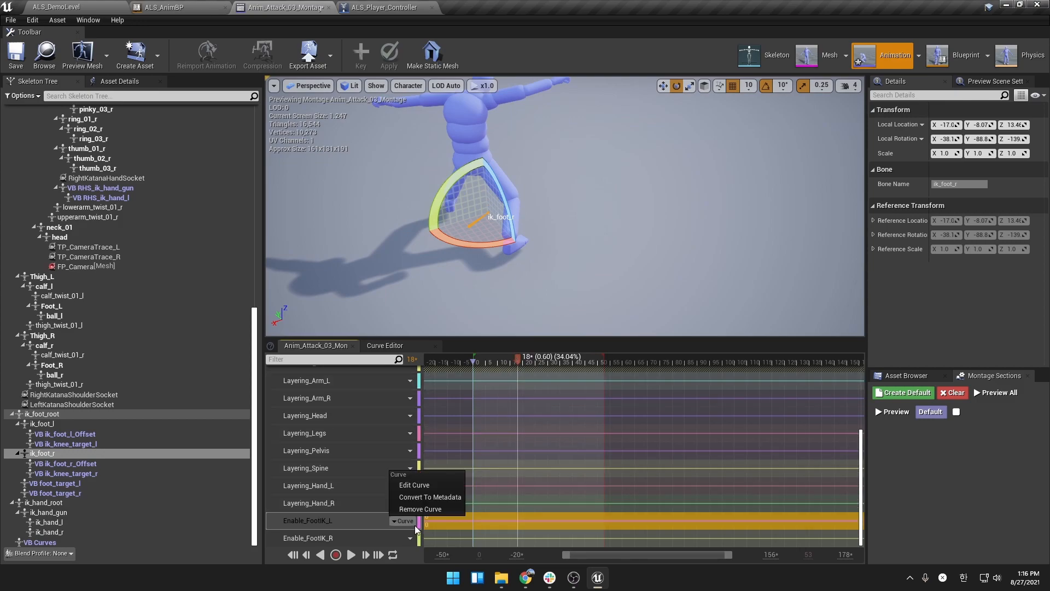
Step: Convert the Enable_FootIK_L and Enable_FootIK_R curves to metadata
{"action": "left_click", "coordinate": [427, 498]}
{"action": "left_click", "coordinate": [403, 537]}
{"action": "left_click", "coordinate": [425, 512]}
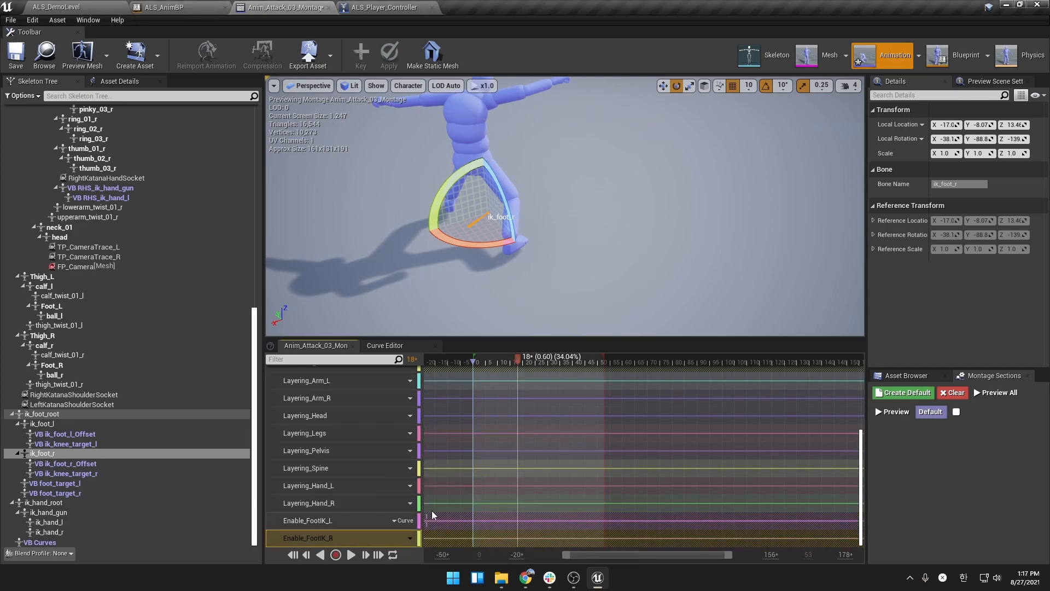
Step: Preview the demo level with the DualSword overlay, test the attack with slow motion on and off, and stop the preview
{"action": "left_click", "coordinate": [55, 7]}
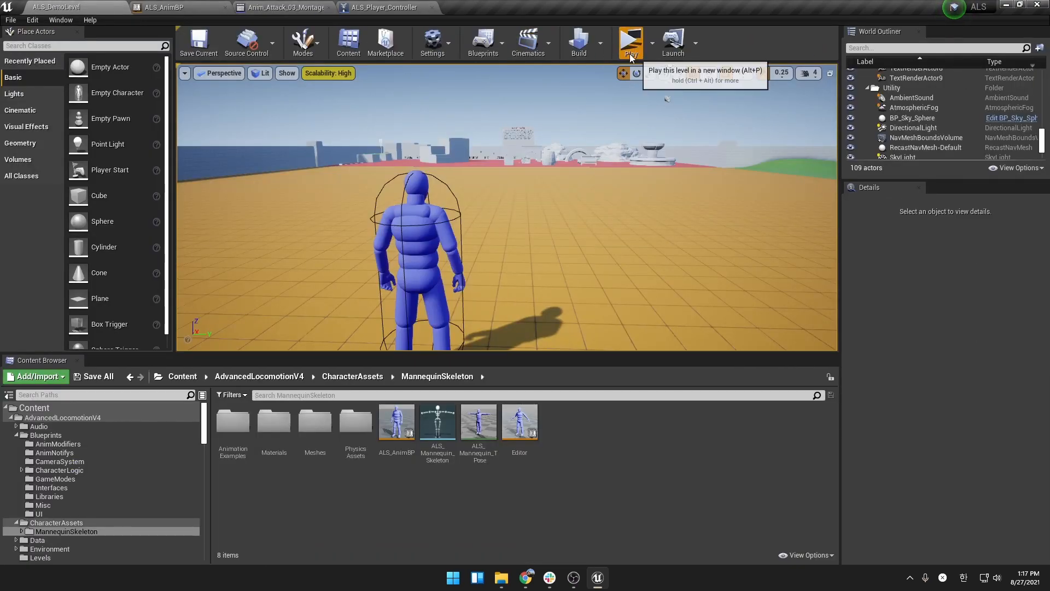
{"action": "left_click", "coordinate": [628, 40]}
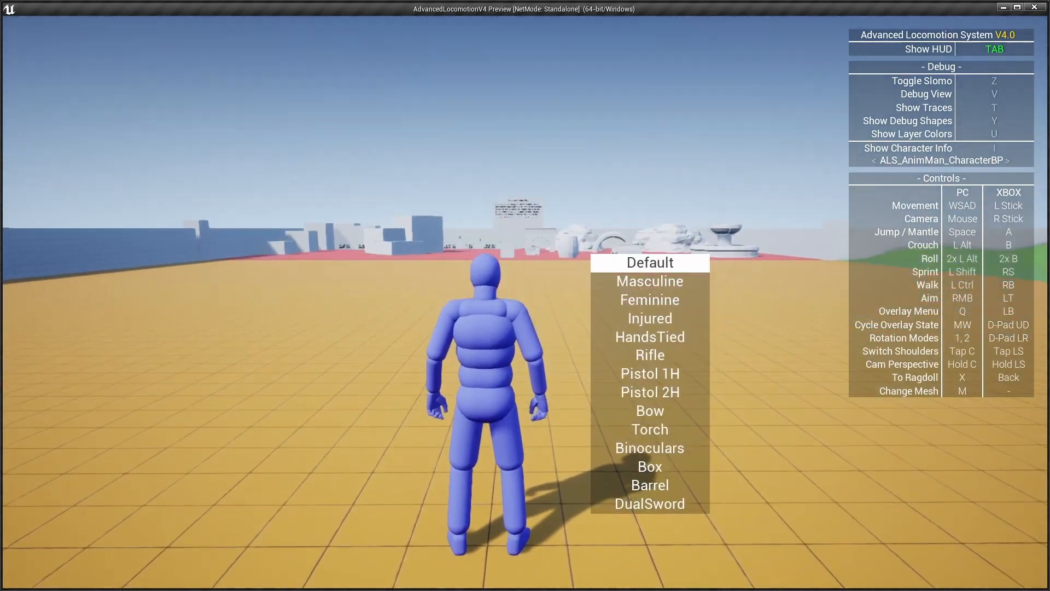
{"action": "scroll", "coordinate": [618, 383], "scroll_direction": "up", "scroll_amount": 1}
{"action": "left_click", "coordinate": [525, 295]}
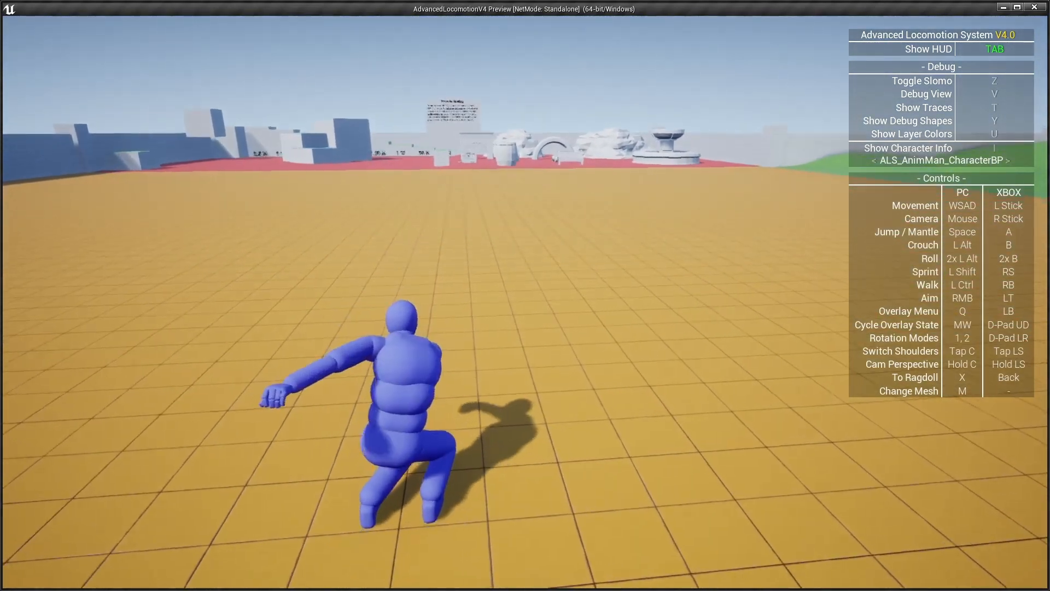
{"action": "key", "text": "z"}
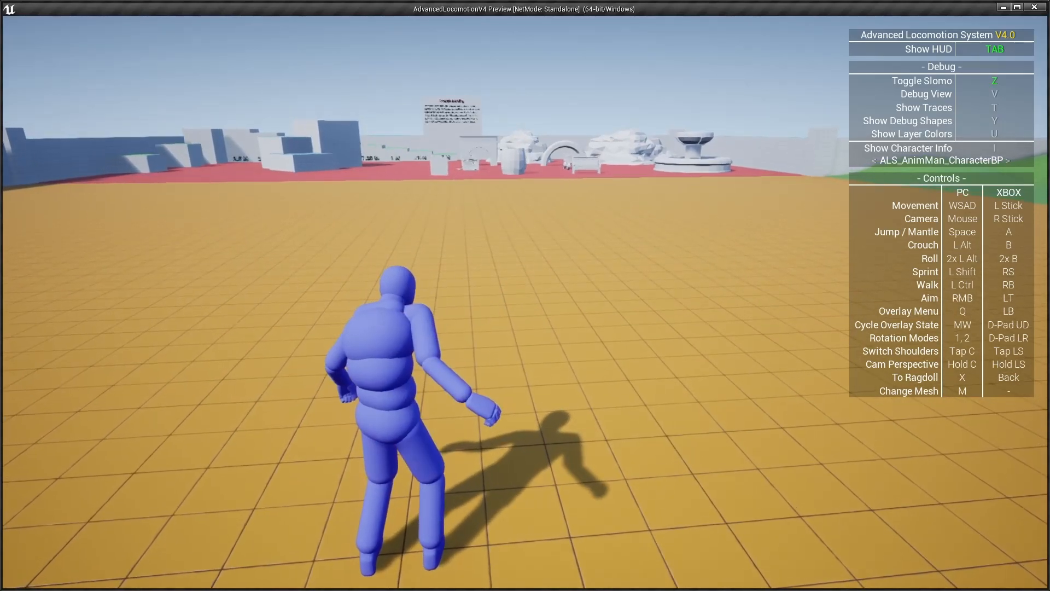
{"action": "key", "text": "z"}
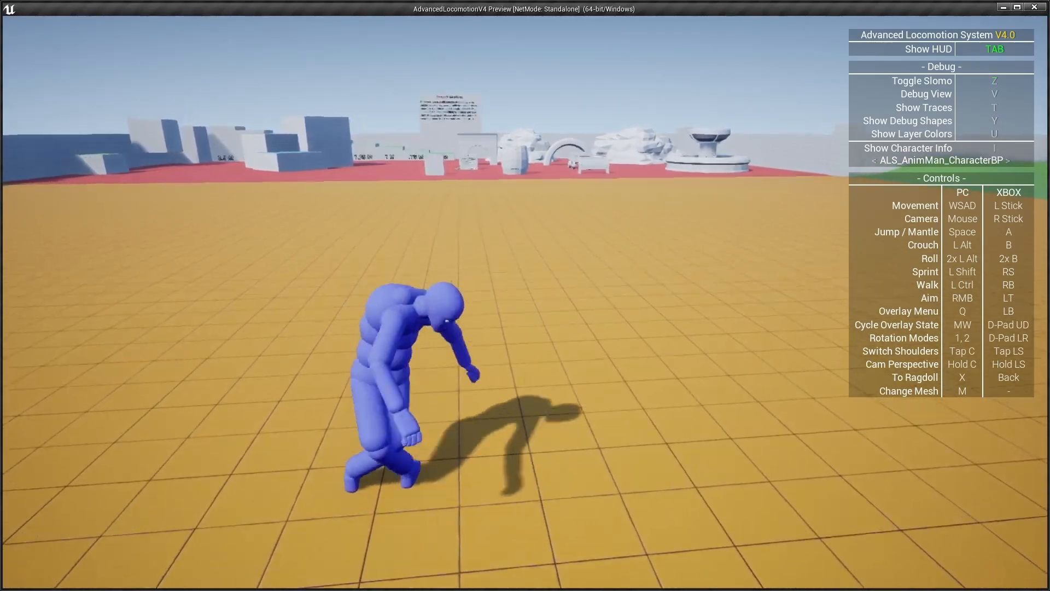
{"action": "key", "text": "Escape"}
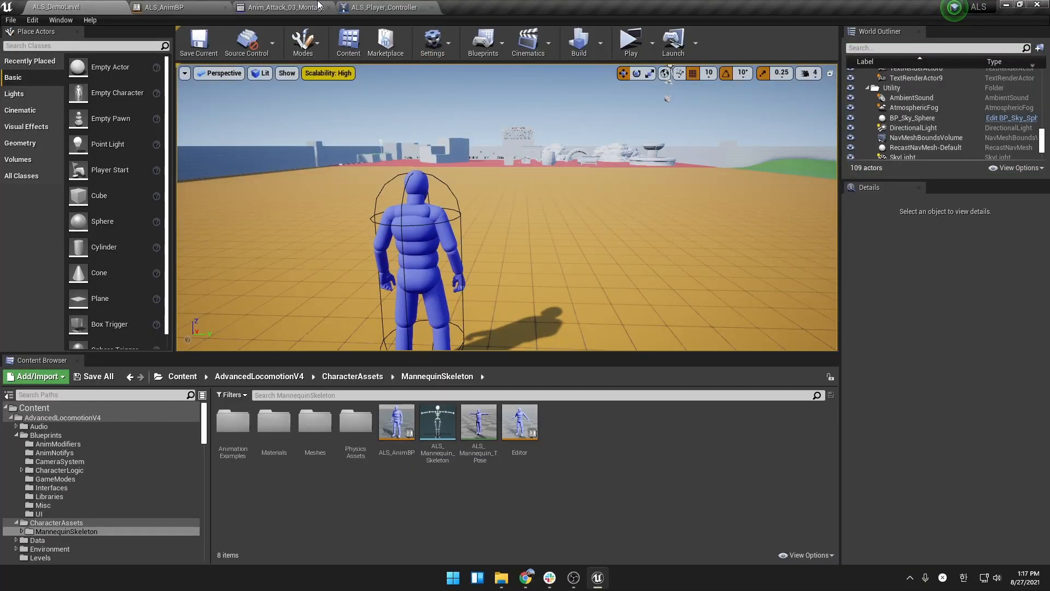
Step: Remove the Enable_FootIK_L and Enable_FootIK_R curves from Anim_Attack_03_Montage
{"action": "left_click", "coordinate": [282, 7]}
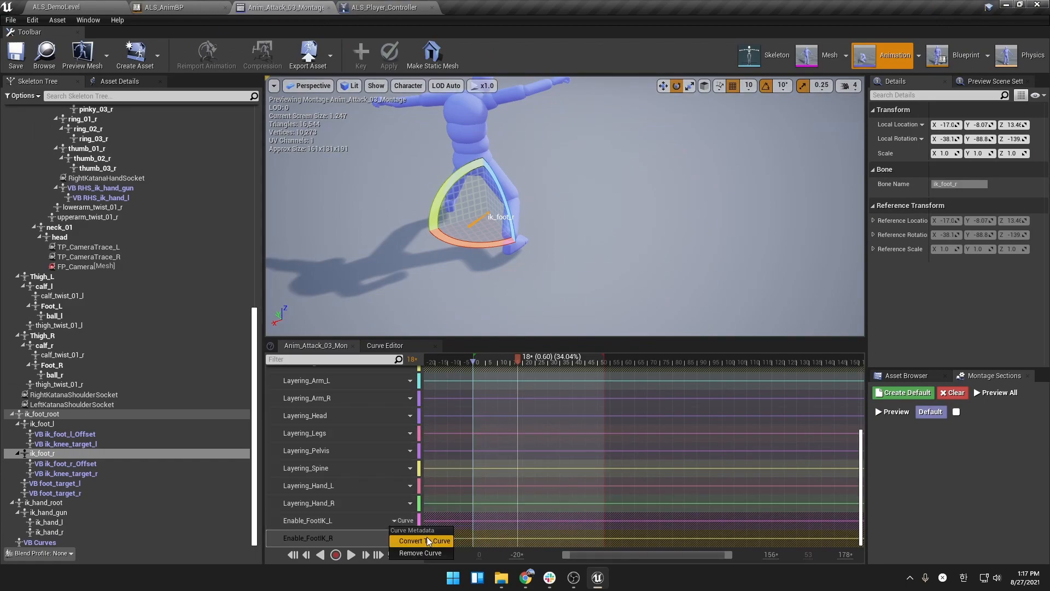
{"action": "left_click", "coordinate": [420, 509]}
{"action": "left_click", "coordinate": [404, 538]}
{"action": "left_click", "coordinate": [420, 528]}
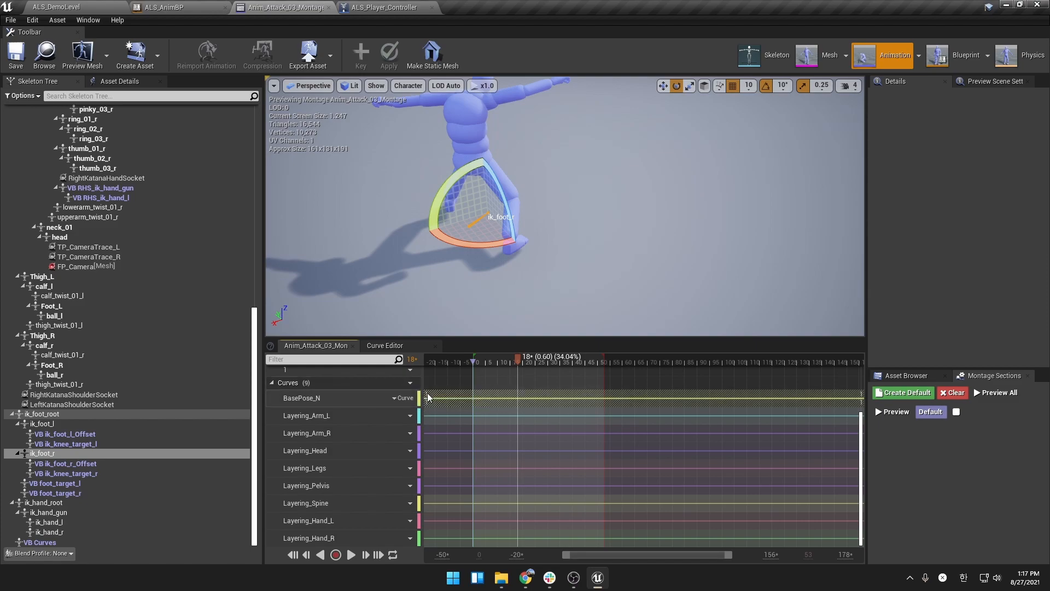
{"action": "left_click", "coordinate": [410, 384]}
{"action": "mouse_move", "coordinate": [422, 402]}
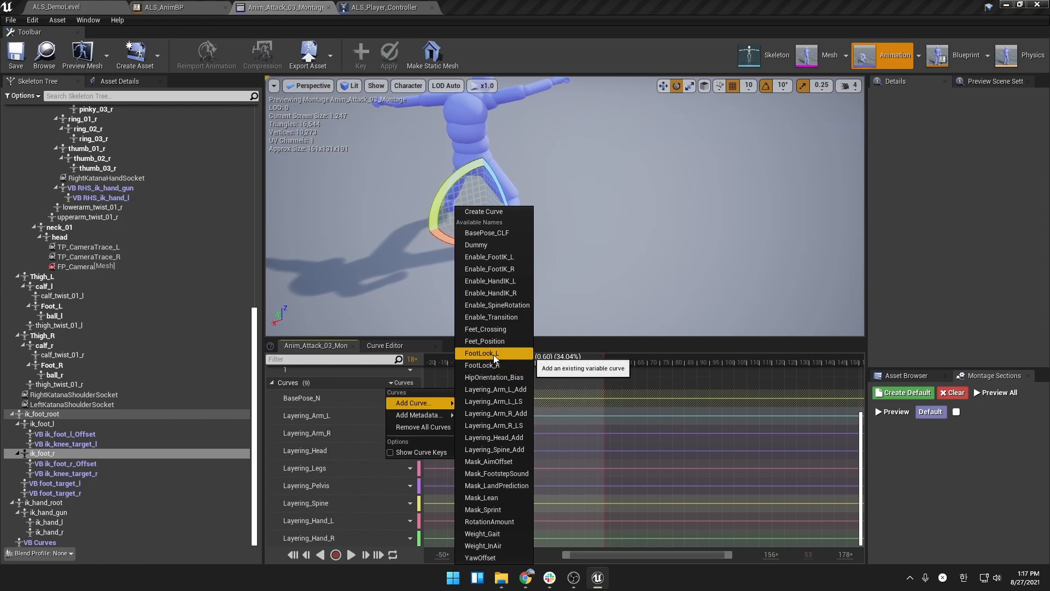
{"action": "left_click", "coordinate": [585, 373]}
Step: Scrub the montage to about frame 45 and inspect the character's feet from the side
{"action": "left_click_drag", "start_coordinate": [519, 361], "coordinate": [591, 363]}
{"action": "right_click_drag", "start_coordinate": [530, 284], "coordinate": [547, 288]}
{"action": "left_click_drag", "start_coordinate": [581, 359], "coordinate": [589, 360]}
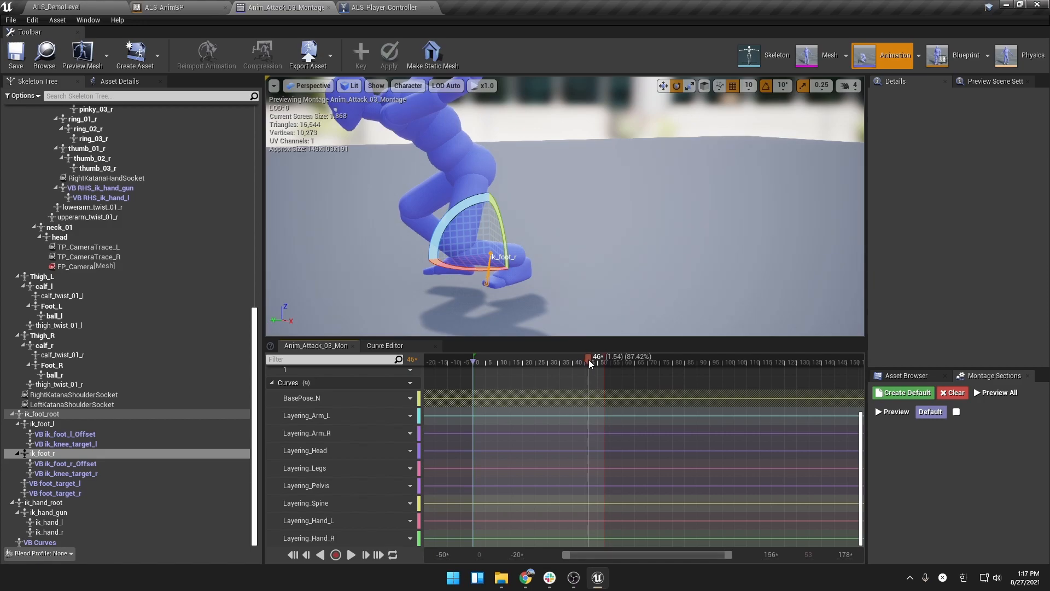
{"action": "left_click_drag", "start_coordinate": [588, 359], "coordinate": [586, 359]}
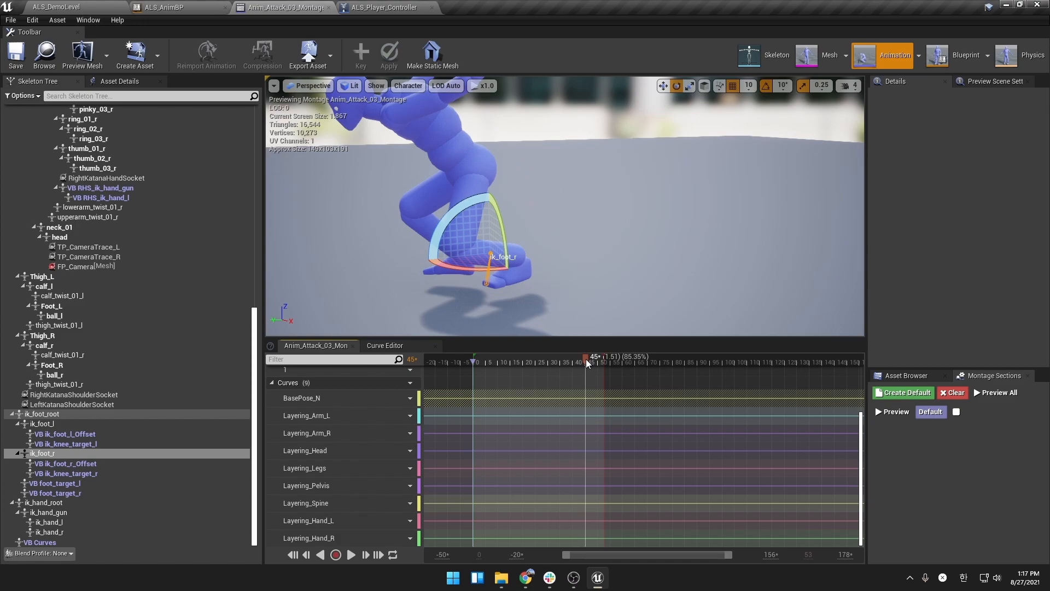
Step: Preview the demo level, switch the character's overlay, and test the attack with slow motion on and off
{"action": "mouse_move", "coordinate": [577, 263]}
{"action": "right_mouse_down"}
{"action": "mouse_move", "coordinate": [618, 257]}
{"action": "mouse_move", "coordinate": [591, 246]}
{"action": "mouse_move", "coordinate": [596, 290]}
{"action": "mouse_move", "coordinate": [552, 273]}
{"action": "mouse_move", "coordinate": [572, 295]}
{"action": "mouse_move", "coordinate": [569, 252]}
{"action": "mouse_move", "coordinate": [570, 290]}
{"action": "mouse_move", "coordinate": [583, 263]}
{"action": "right_mouse_up"}
{"action": "left_click", "coordinate": [632, 291]}
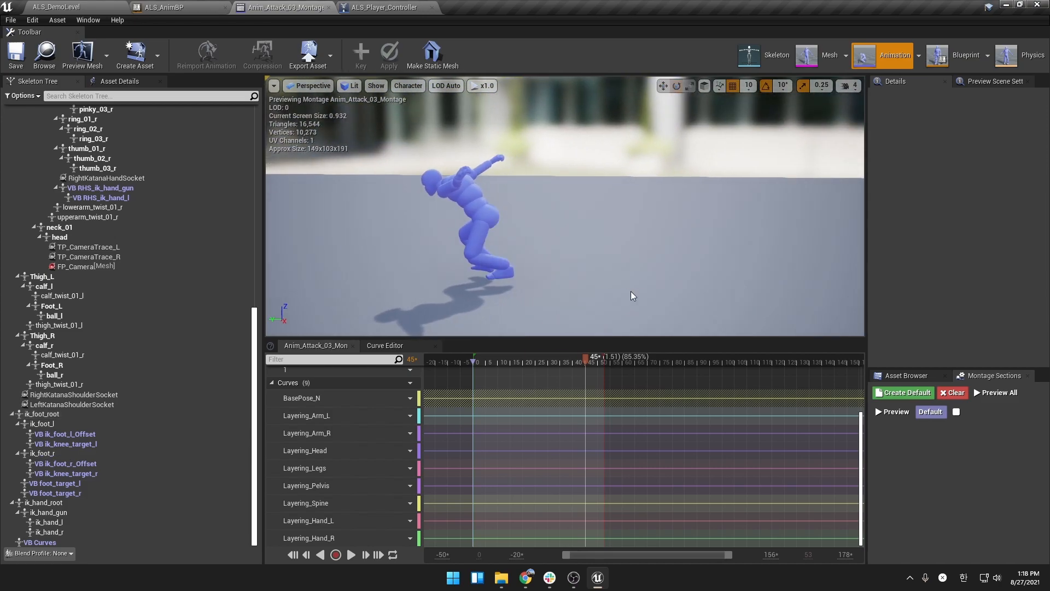
{"action": "left_click", "coordinate": [60, 8]}
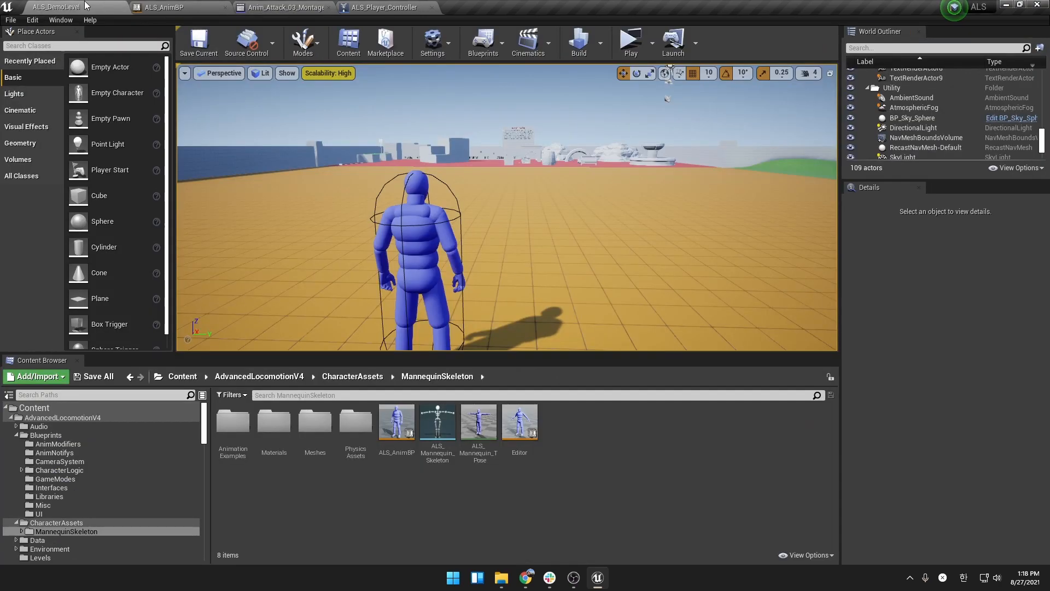
{"action": "left_click", "coordinate": [631, 43]}
{"action": "key", "text": "q"}
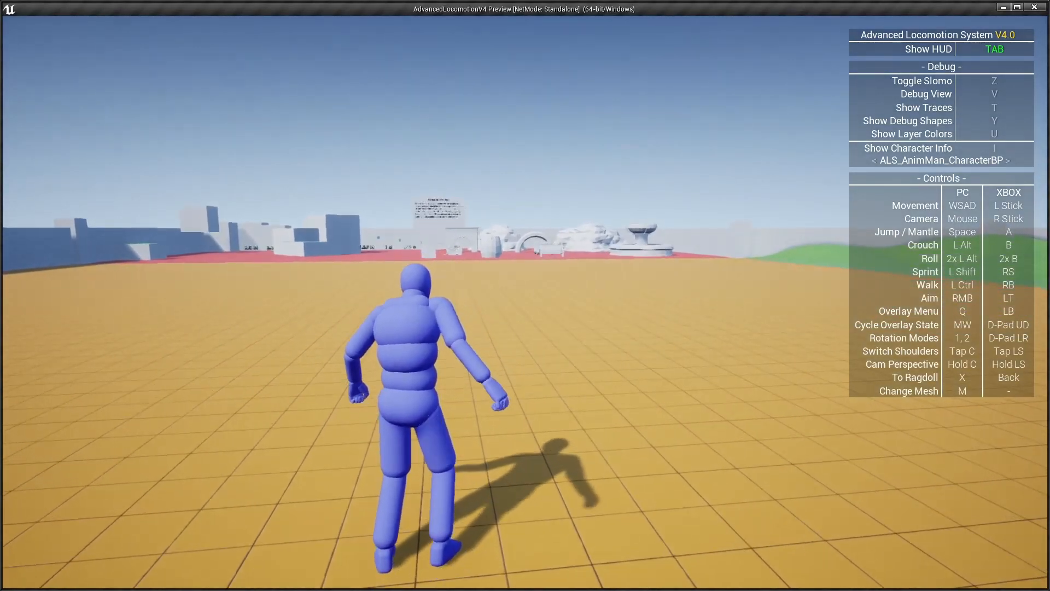
{"action": "key", "text": "z"}
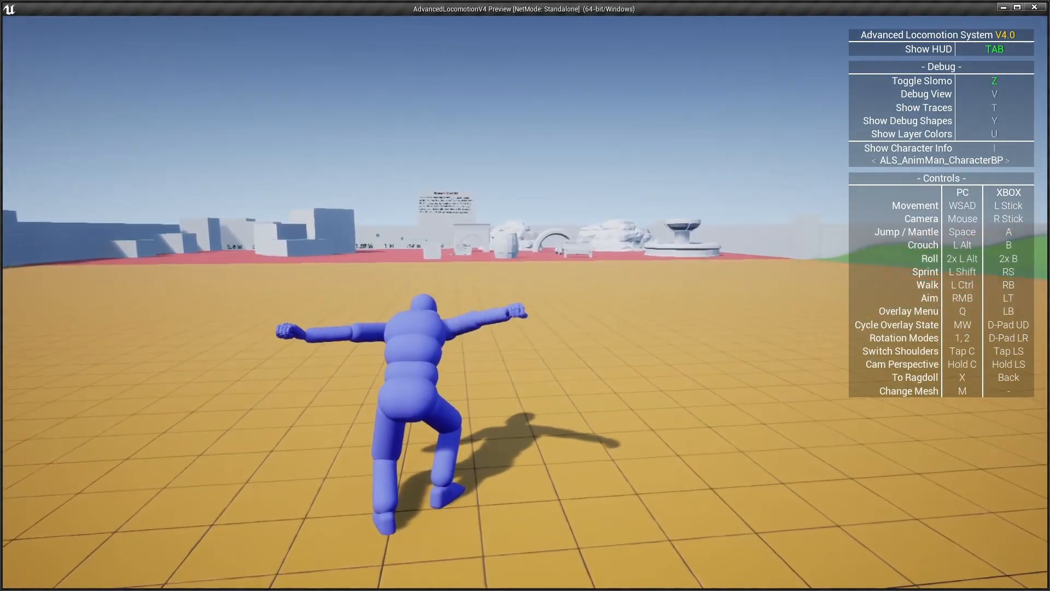
{"action": "key", "text": "z"}
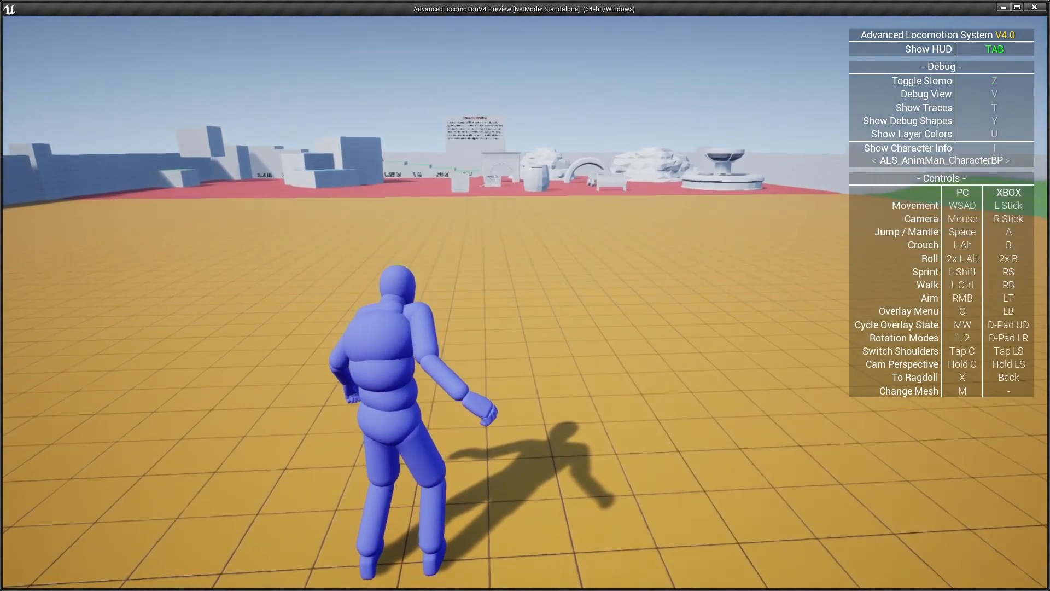
{"action": "key", "text": "z"}
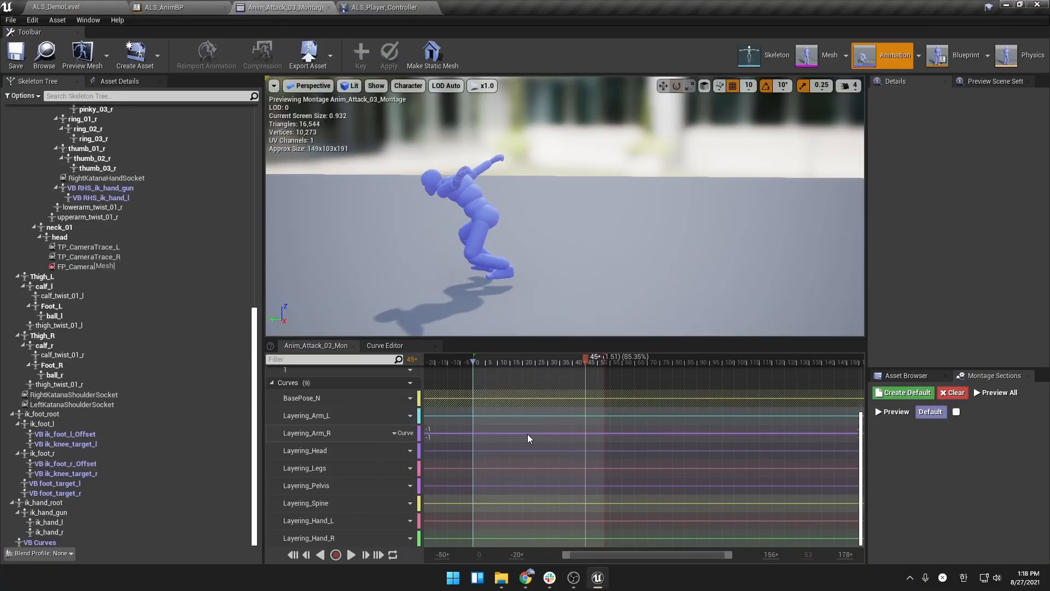
Step: Add the existing Enable_FootIK_L and Enable_FootIK_R curves to Anim_Attack_03_Montage
{"action": "left_click", "coordinate": [530, 438]}
{"action": "left_click", "coordinate": [410, 382]}
{"action": "mouse_move", "coordinate": [414, 403]}
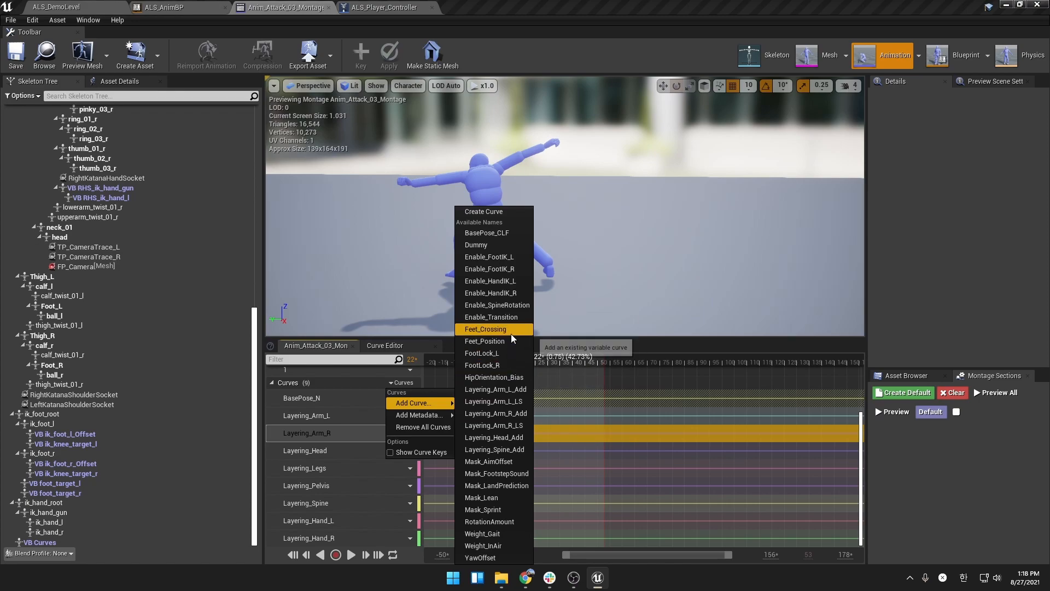
{"action": "left_click", "coordinate": [490, 256]}
{"action": "left_click", "coordinate": [411, 382]}
{"action": "mouse_move", "coordinate": [414, 402]}
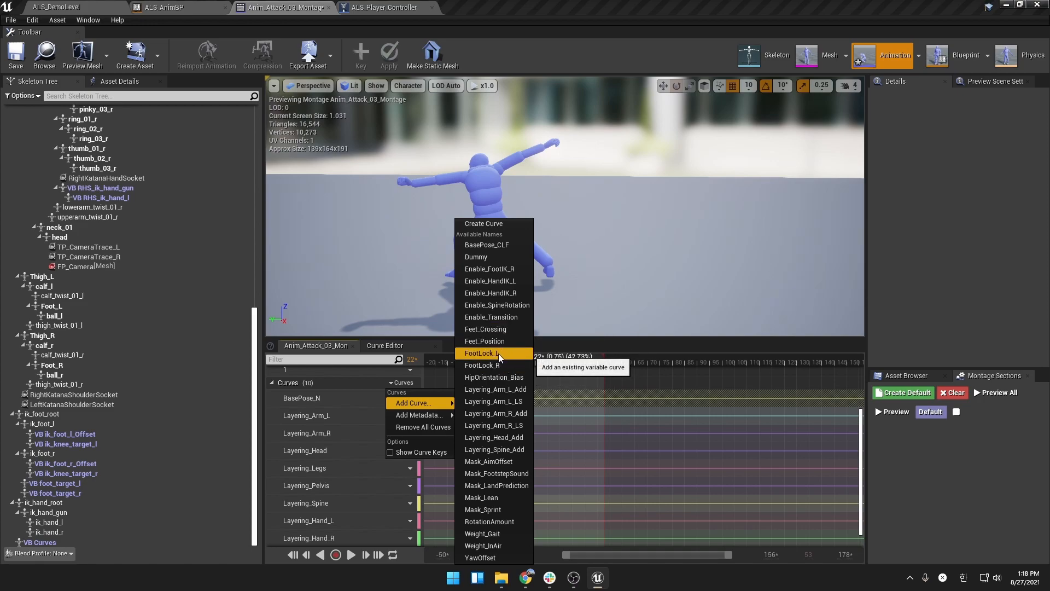
{"action": "left_click", "coordinate": [508, 269]}
Step: Add the existing FootLock_L and FootLock_R curves to the montage
{"action": "left_click", "coordinate": [404, 383]}
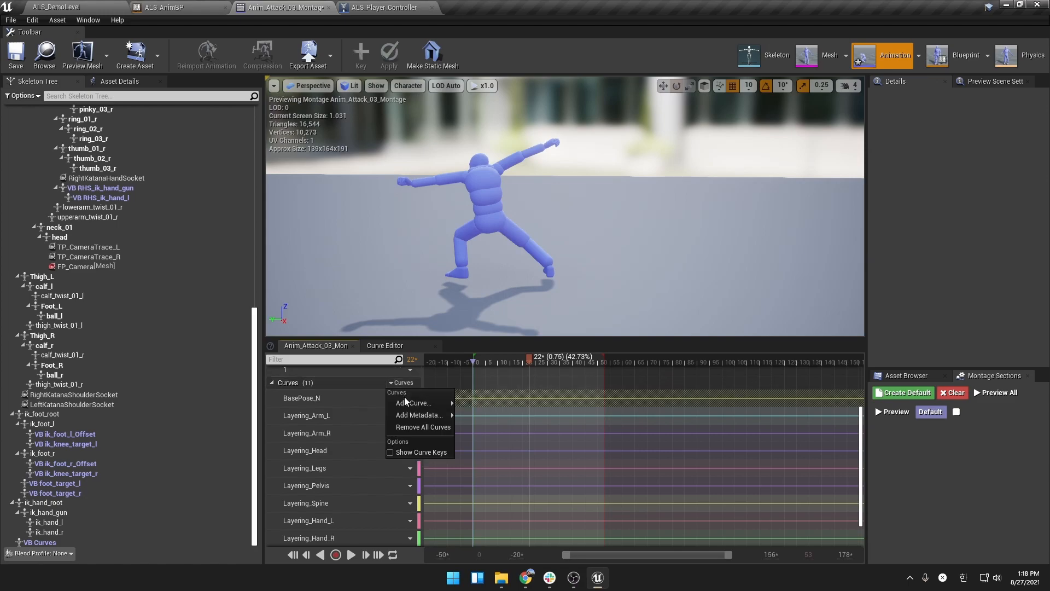
{"action": "left_click", "coordinate": [478, 353]}
{"action": "left_click", "coordinate": [403, 382]}
{"action": "left_click", "coordinate": [487, 366]}
Step: Convert the newly added Enable_FootIK_L and Enable_FootIK_R curves to metadata
{"action": "scroll", "coordinate": [553, 446], "scroll_direction": "down", "scroll_amount": 3}
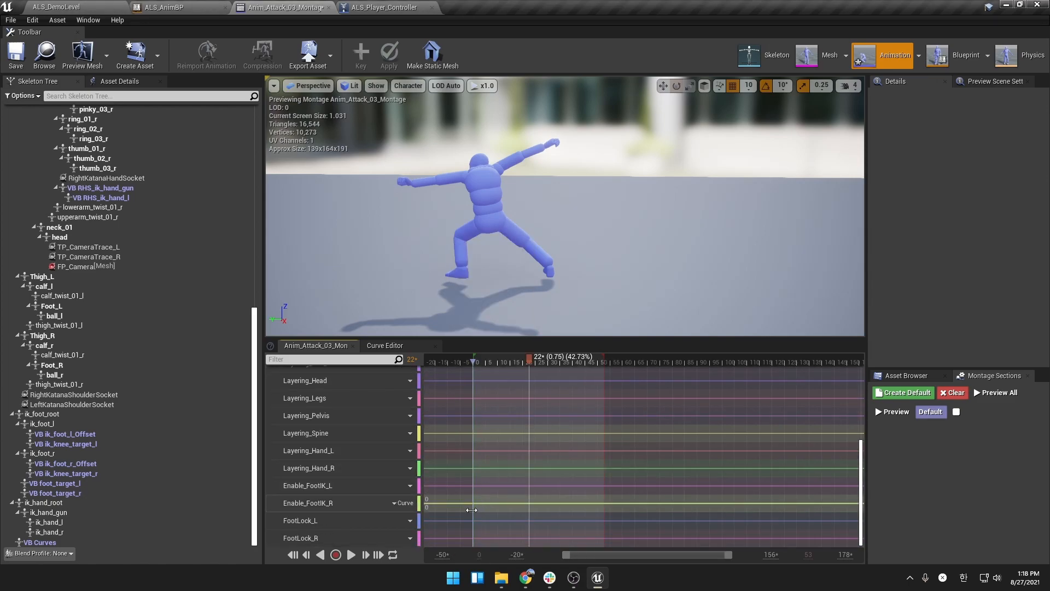
{"action": "left_click", "coordinate": [489, 486]}
{"action": "right_click", "coordinate": [489, 486]}
{"action": "left_click", "coordinate": [409, 487]}
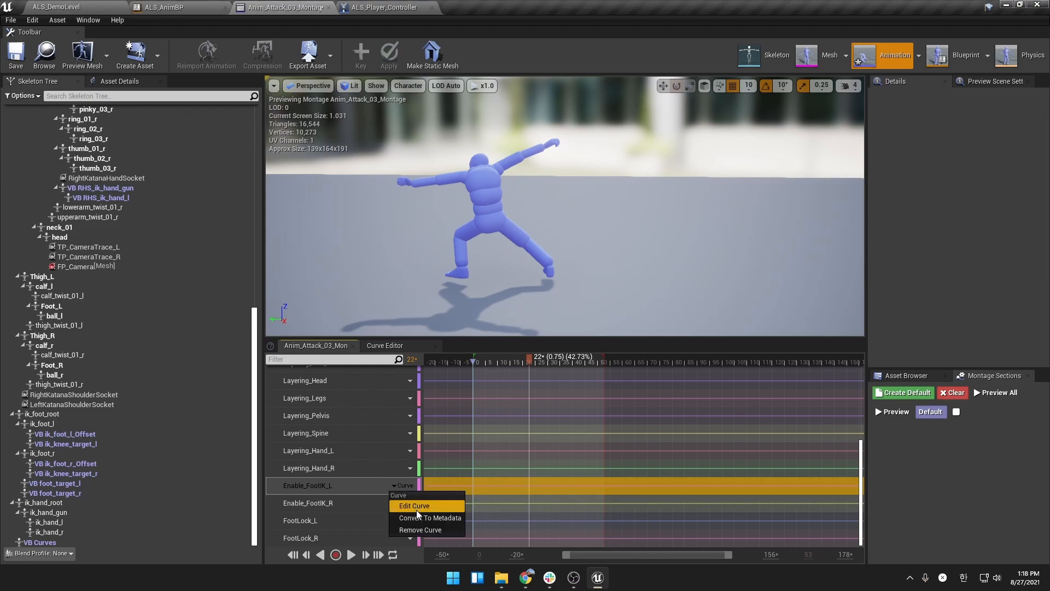
{"action": "left_click", "coordinate": [414, 507]}
{"action": "left_click", "coordinate": [405, 503]}
{"action": "left_click", "coordinate": [414, 525]}
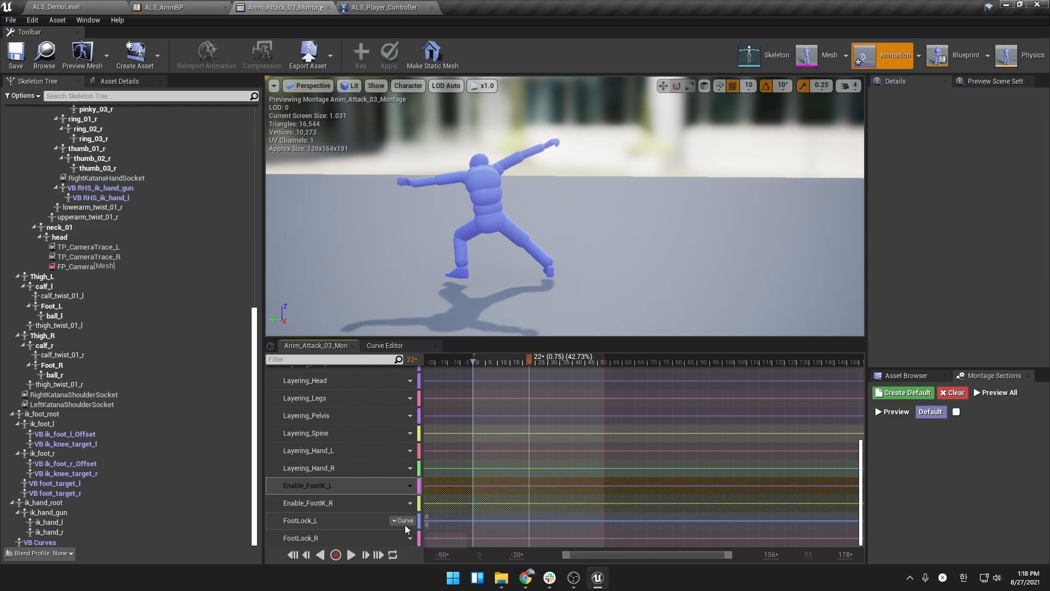
Step: Open FootLock_L for curve editing, scrub to about frame 40, and add a key near 1.3 s
{"action": "left_click", "coordinate": [507, 525]}
{"action": "right_click", "coordinate": [508, 525]}
{"action": "left_click", "coordinate": [533, 535]}
{"action": "left_click", "coordinate": [321, 391]}
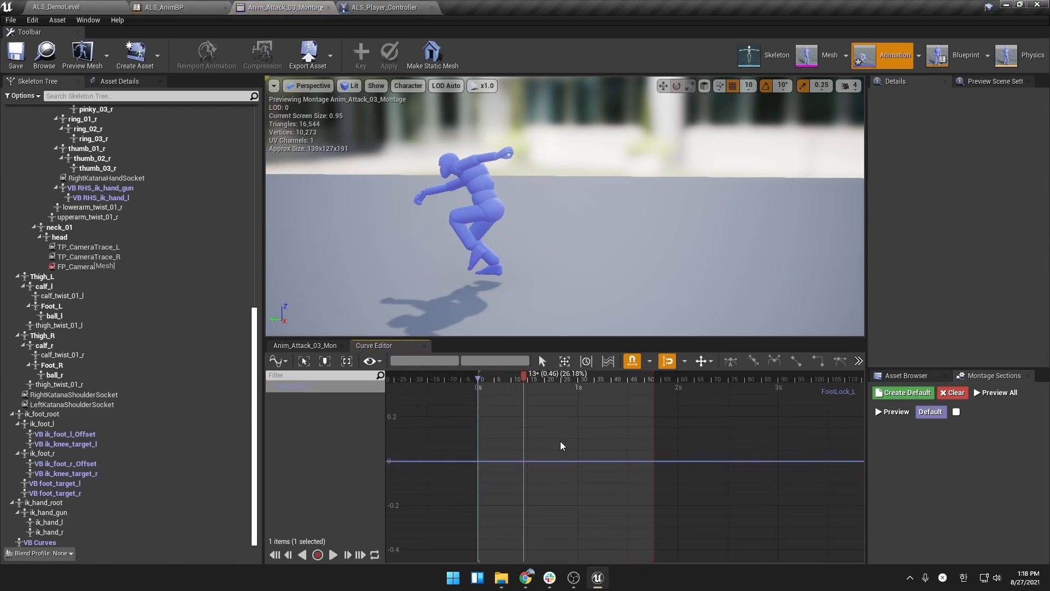
{"action": "left_click_drag", "start_coordinate": [452, 381], "coordinate": [578, 398]}
{"action": "middle_click", "coordinate": [571, 481]}
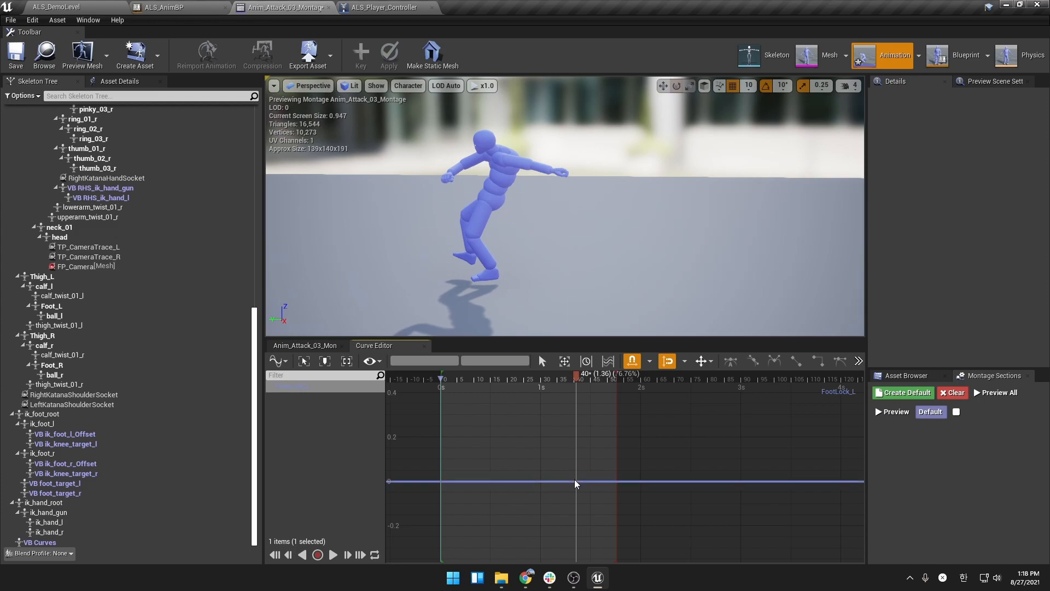
Step: Turn off time snapping, add FootLock_L keys at the start and just past the 1.3 s key, and set the last key's value to 1.0
{"action": "left_click", "coordinate": [632, 361]}
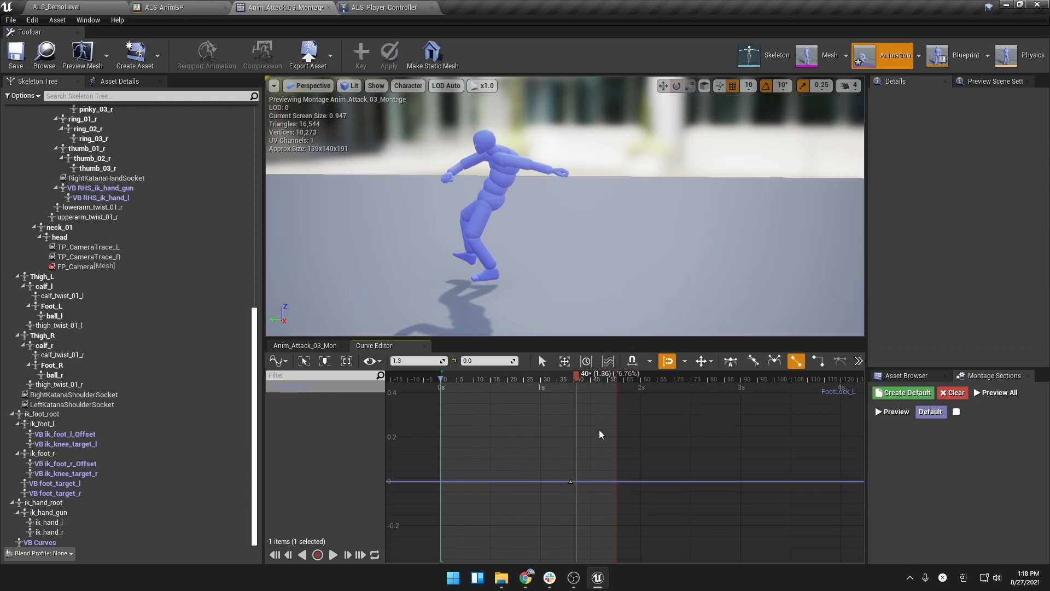
{"action": "left_click_drag", "start_coordinate": [573, 481], "coordinate": [577, 482]}
{"action": "middle_click", "coordinate": [441, 482]}
{"action": "middle_click", "coordinate": [583, 482]}
{"action": "left_click", "coordinate": [584, 482]}
{"action": "left_click", "coordinate": [489, 361]}
{"action": "type", "text": "1.0"}
{"action": "key", "text": "Return"}
Step: Scrub to about frame 48 and compare the character's pose with the FootLock_L curve
{"action": "right_click_drag", "start_coordinate": [569, 424], "coordinate": [534, 476]}
{"action": "mouse_move", "coordinate": [541, 377]}
{"action": "left_mouse_down"}
{"action": "mouse_move", "coordinate": [515, 377]}
{"action": "mouse_move", "coordinate": [548, 390]}
{"action": "left_mouse_up"}
{"action": "right_click_drag", "start_coordinate": [578, 416], "coordinate": [528, 450]}
{"action": "scroll", "coordinate": [538, 442], "scroll_direction": "down", "scroll_amount": 5}
{"action": "scroll", "coordinate": [536, 442], "scroll_direction": "down", "scroll_amount": 1}
{"action": "left_click_drag", "start_coordinate": [512, 379], "coordinate": [519, 378]}
Step: Open FootLock_R for curve editing and add keys at the start, near 1.27 s, and just past frame 41
{"action": "left_click", "coordinate": [320, 345]}
{"action": "right_click", "coordinate": [490, 540]}
{"action": "left_click", "coordinate": [520, 523]}
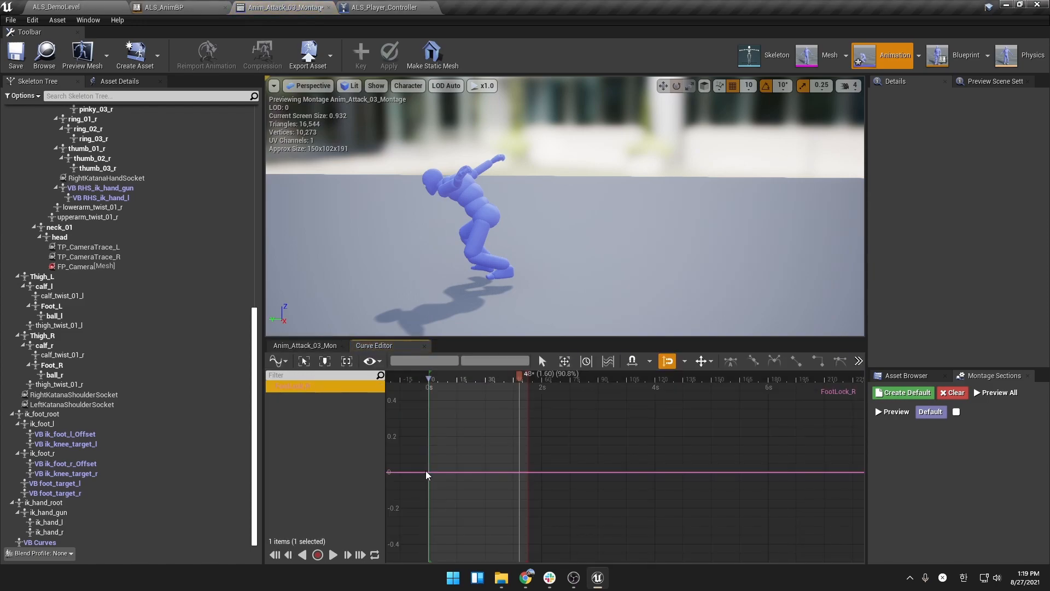
{"action": "middle_click", "coordinate": [501, 473]}
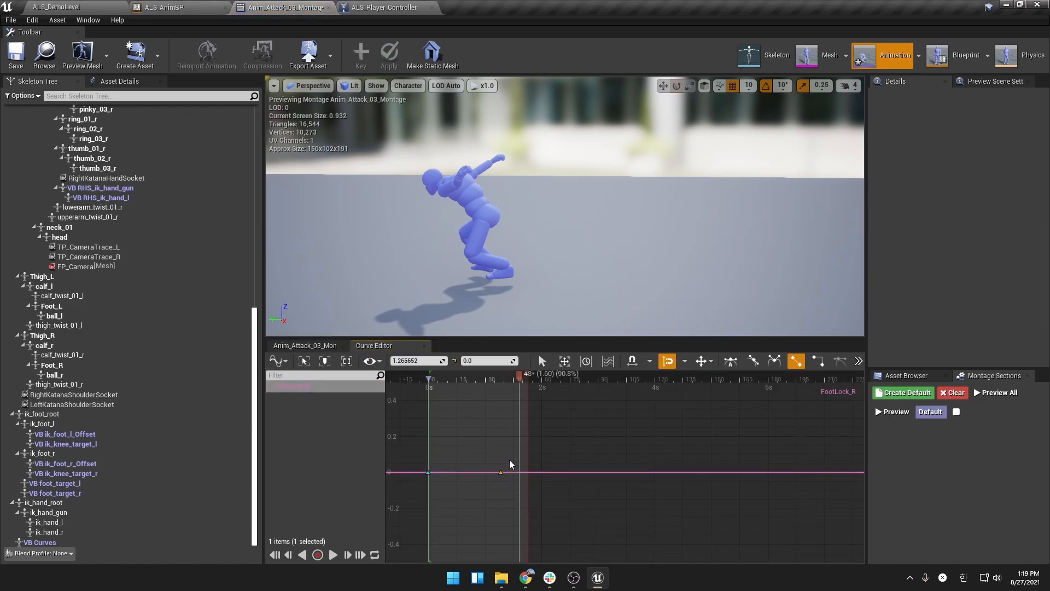
{"action": "mouse_move", "coordinate": [498, 384]}
{"action": "left_mouse_down"}
{"action": "mouse_move", "coordinate": [490, 385]}
{"action": "mouse_move", "coordinate": [507, 391]}
{"action": "left_mouse_up"}
{"action": "scroll", "coordinate": [514, 469], "scroll_direction": "up", "scroll_amount": 3}
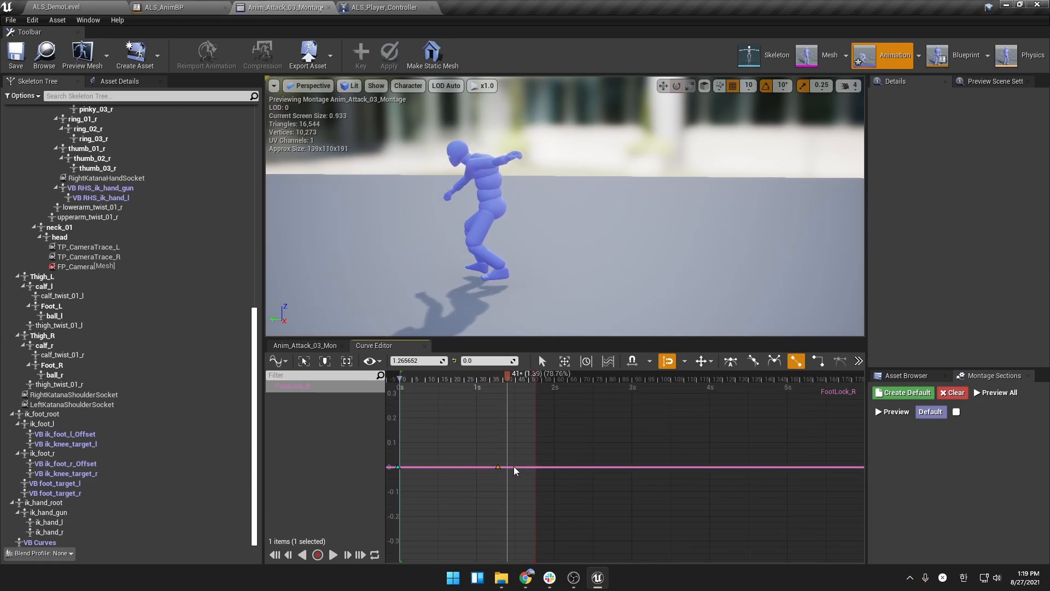
{"action": "middle_click", "coordinate": [512, 468]}
Step: Move the middle FootLock_R key closer to the last one and set the last key, at about 1.43 s, to 1.0
{"action": "left_click_drag", "start_coordinate": [496, 468], "coordinate": [506, 475]}
{"action": "left_click", "coordinate": [491, 360]}
{"action": "type", "text": "1"}
{"action": "key", "text": "Return"}
{"action": "scroll", "coordinate": [509, 438], "scroll_direction": "down", "scroll_amount": 5}
{"action": "scroll", "coordinate": [519, 549], "scroll_direction": "down", "scroll_amount": 2}
{"action": "right_click_drag", "start_coordinate": [531, 465], "coordinate": [485, 524]}
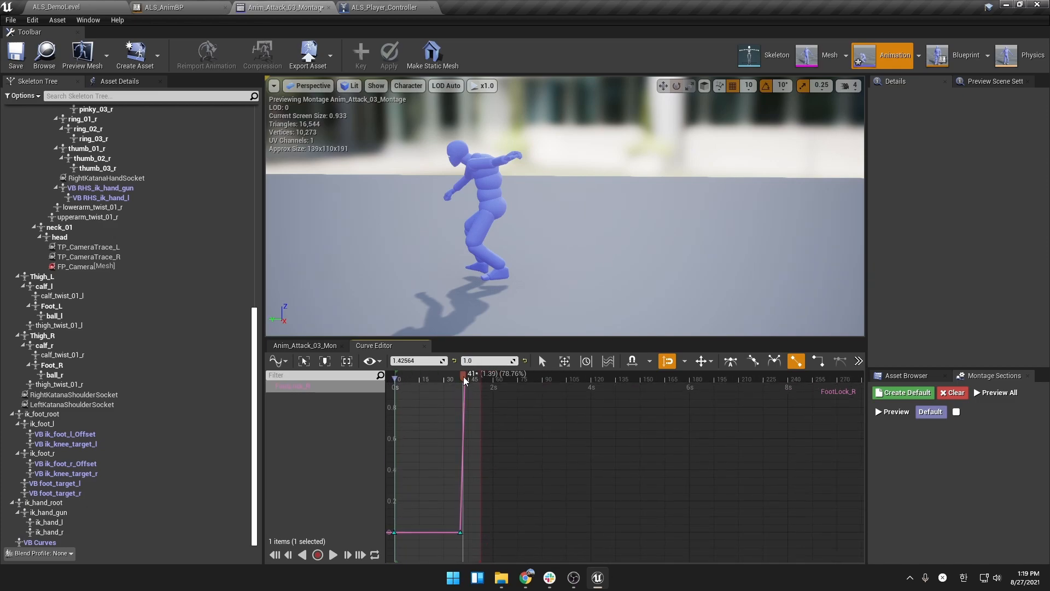
{"action": "left_click_drag", "start_coordinate": [463, 379], "coordinate": [463, 379]}
Step: Reopen FootLock_R for editing and shift its two ramp keys forward, placing the upper one at about 1.45 s
{"action": "left_click", "coordinate": [304, 345]}
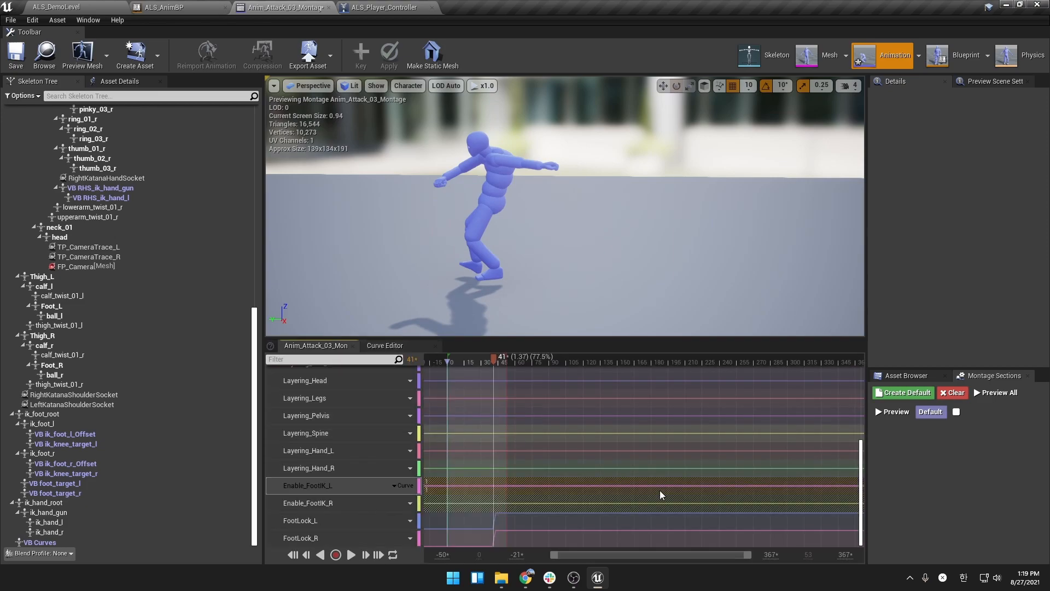
{"action": "scroll", "coordinate": [517, 521], "scroll_direction": "up", "scroll_amount": 8}
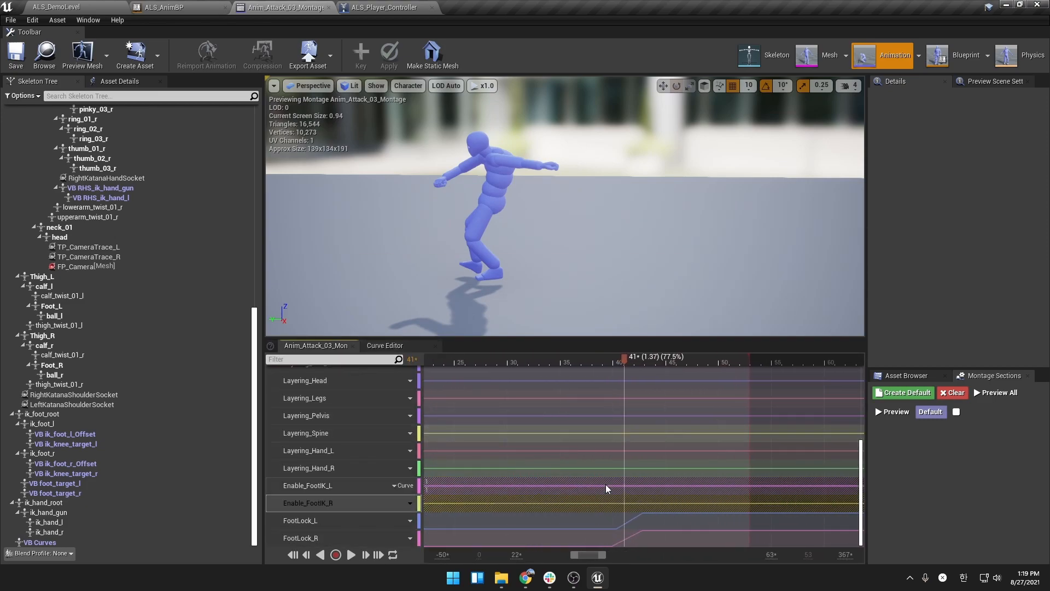
{"action": "left_click", "coordinate": [631, 528]}
{"action": "left_click_drag", "start_coordinate": [616, 359], "coordinate": [631, 377]}
{"action": "right_click", "coordinate": [629, 541]}
{"action": "left_click", "coordinate": [656, 517]}
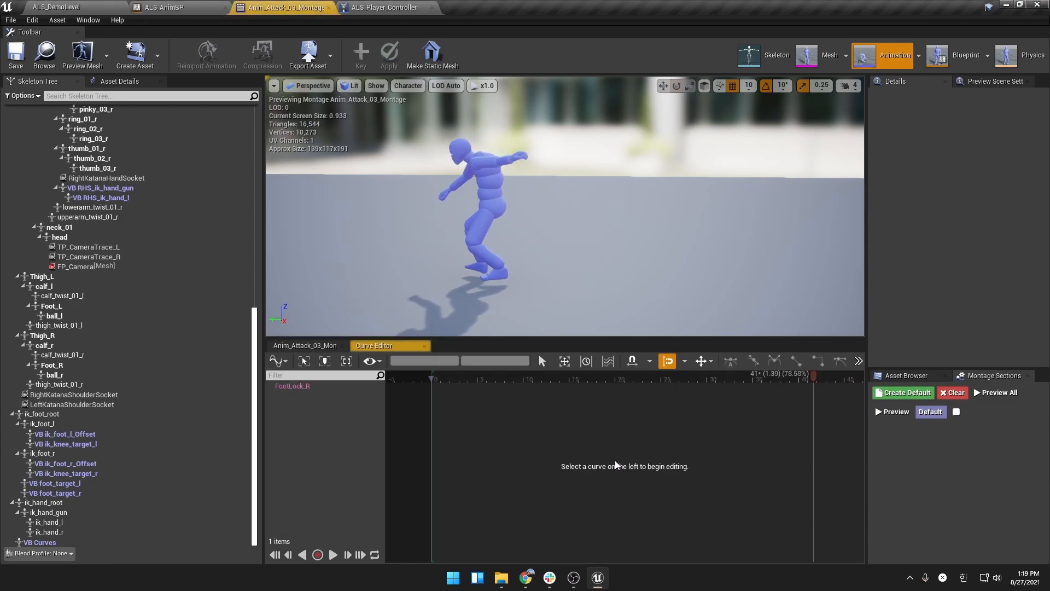
{"action": "scroll", "coordinate": [670, 472], "scroll_direction": "down", "scroll_amount": 3}
{"action": "right_click_drag", "start_coordinate": [676, 477], "coordinate": [493, 471]}
{"action": "left_click_drag", "start_coordinate": [580, 529], "coordinate": [590, 530]}
{"action": "left_click_drag", "start_coordinate": [600, 405], "coordinate": [629, 382]}
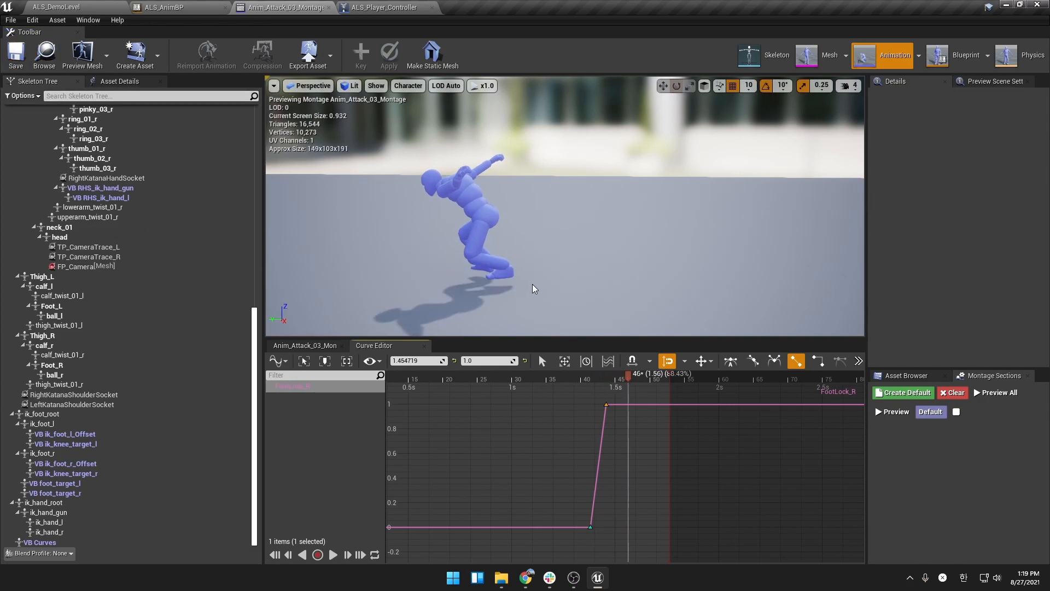
Step: Preview the demo level with the FootLock curves in place, test the attack with slow motion on and off, and stop the preview
{"action": "left_click", "coordinate": [296, 345]}
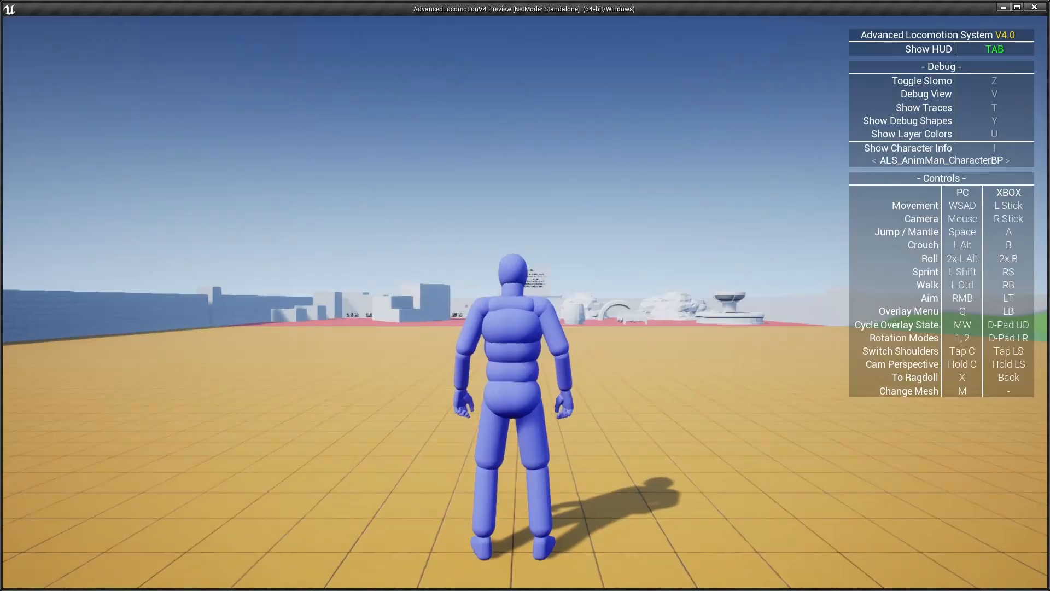
{"action": "key", "text": "q"}
{"action": "key", "text": "z"}
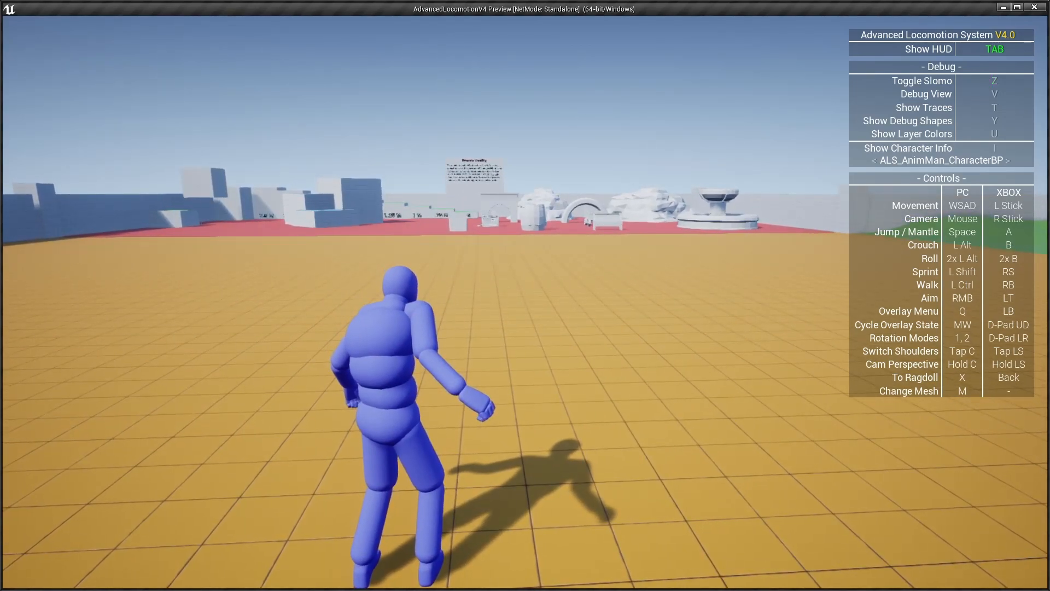
{"action": "key", "text": "z"}
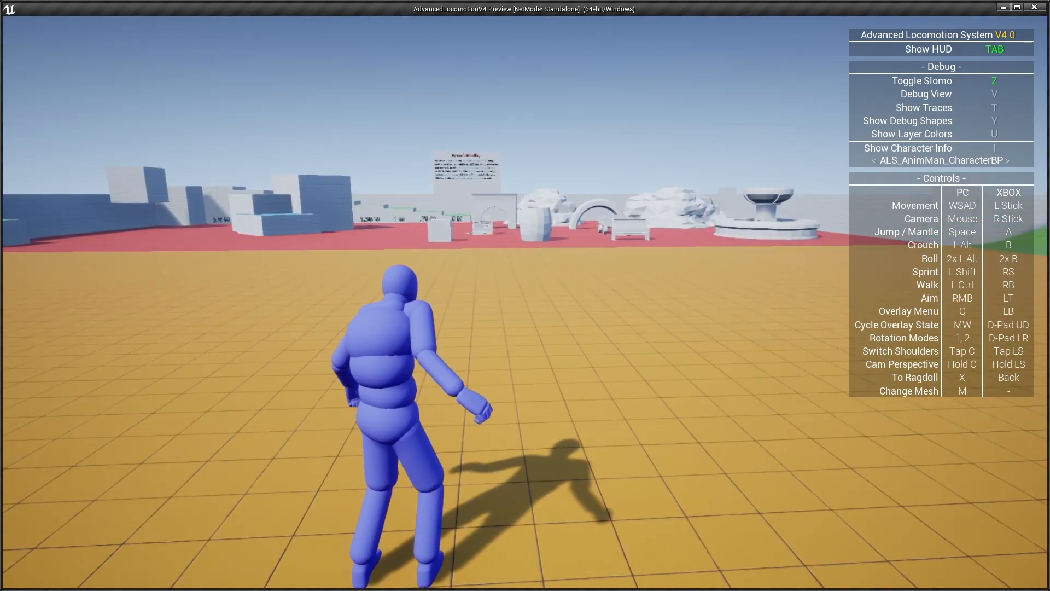
{"action": "key", "text": "z"}
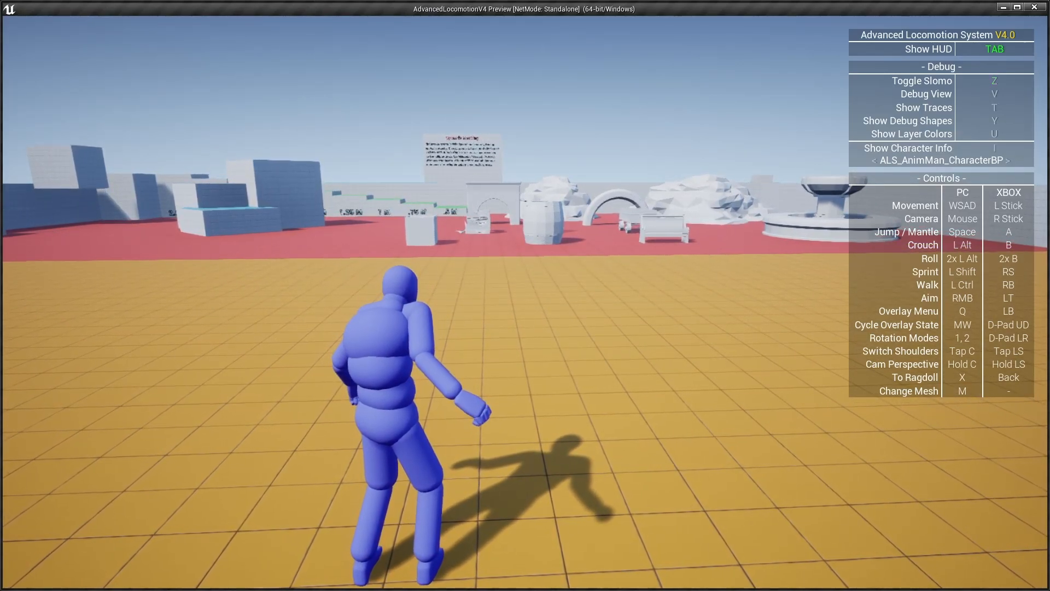
{"action": "key", "text": "z"}
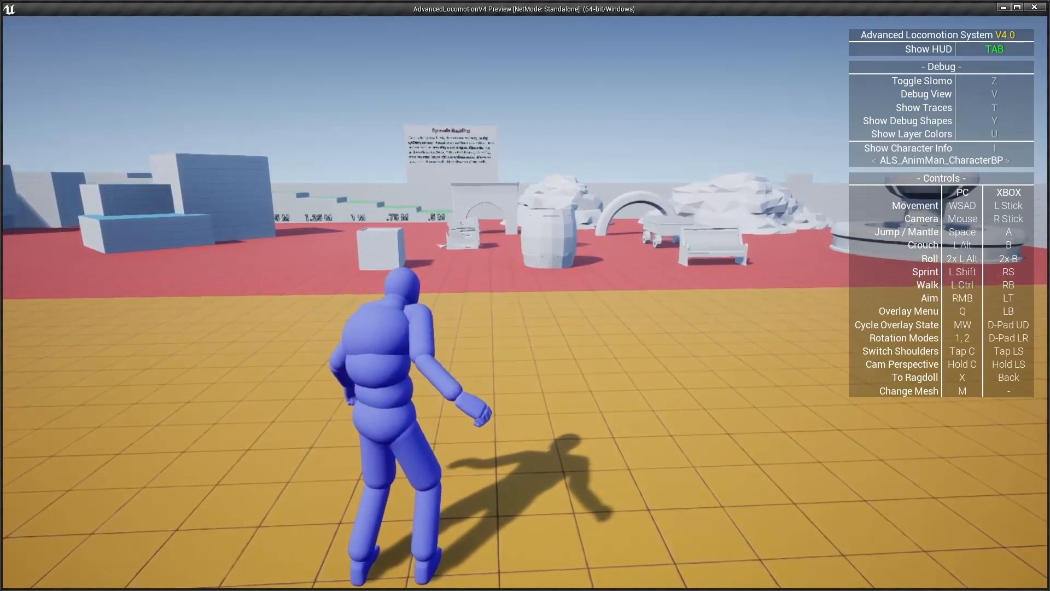
{"action": "key", "text": "Escape"}
Step: Remove the Enable_FootIK_L, Enable_FootIK_R, FootLock_L and FootLock_R curves from Anim_Attack_03_Montage
{"action": "left_click", "coordinate": [347, 4]}
{"action": "left_click", "coordinate": [303, 4]}
{"action": "left_click", "coordinate": [369, 4]}
{"action": "left_click", "coordinate": [259, 4]}
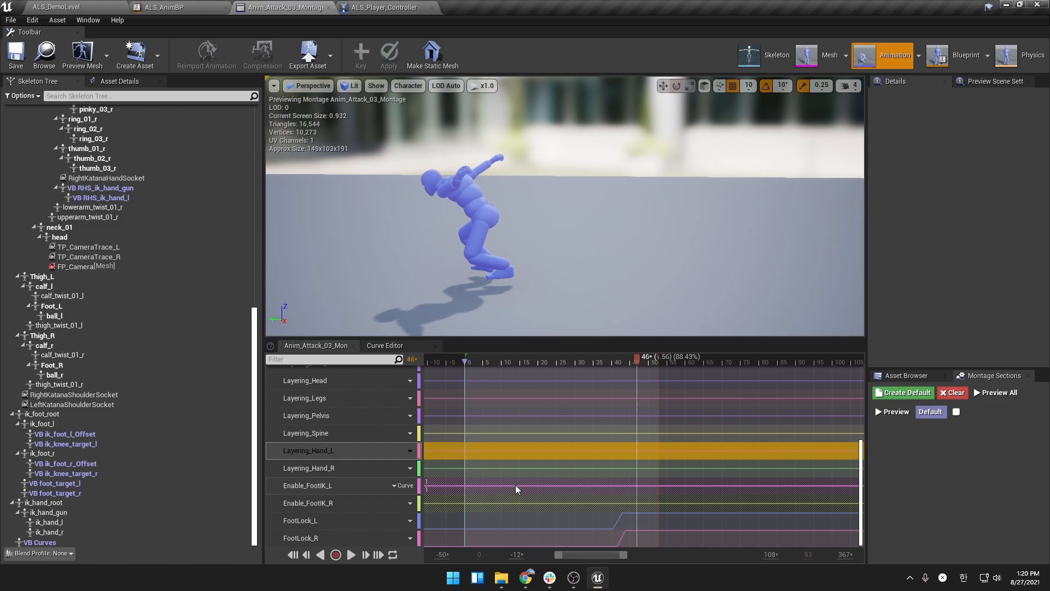
{"action": "left_click", "coordinate": [403, 485]}
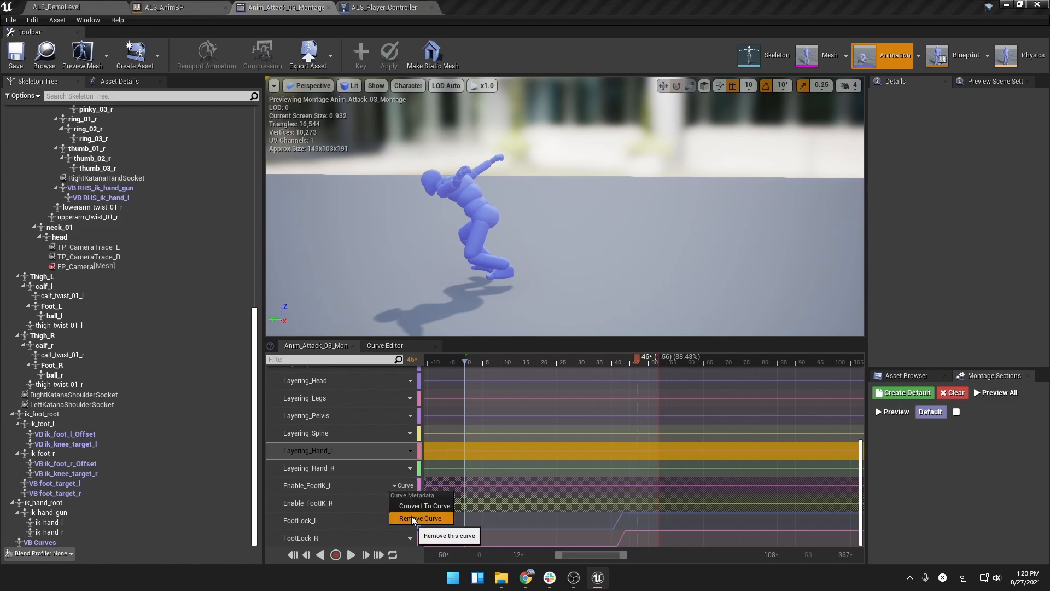
{"action": "left_click", "coordinate": [411, 516]}
{"action": "left_click", "coordinate": [402, 503]}
{"action": "left_click", "coordinate": [425, 534]}
{"action": "left_click", "coordinate": [405, 524]}
{"action": "left_click", "coordinate": [426, 507]}
{"action": "left_click", "coordinate": [408, 537]}
{"action": "left_click", "coordinate": [414, 526]}
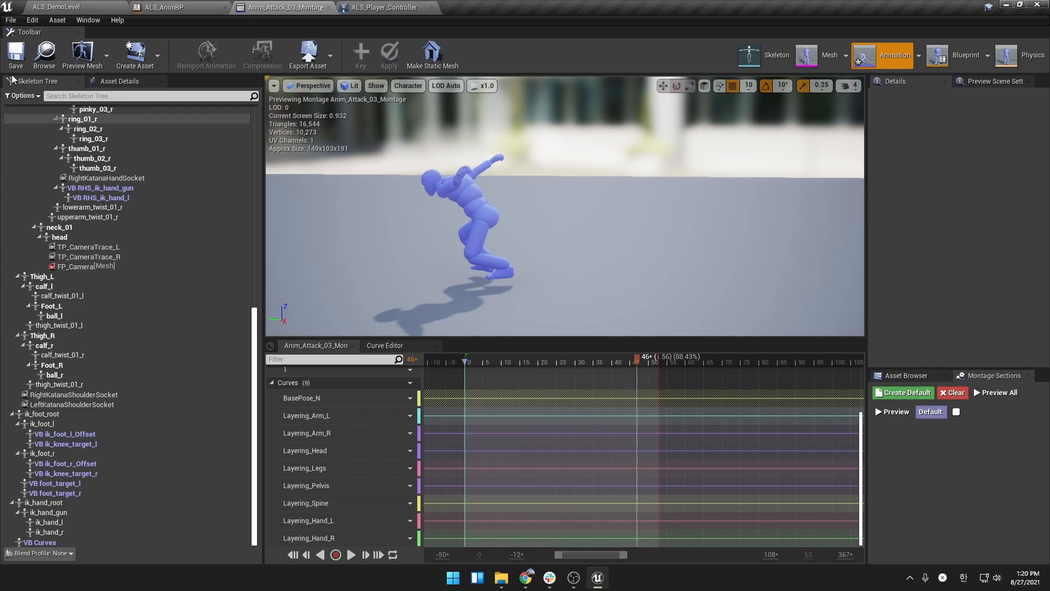
Step: Return to Anim_Attack_03_Montage and add a Mask_FootstepSound curve to its curve tracks
{"action": "left_click", "coordinate": [108, 7]}
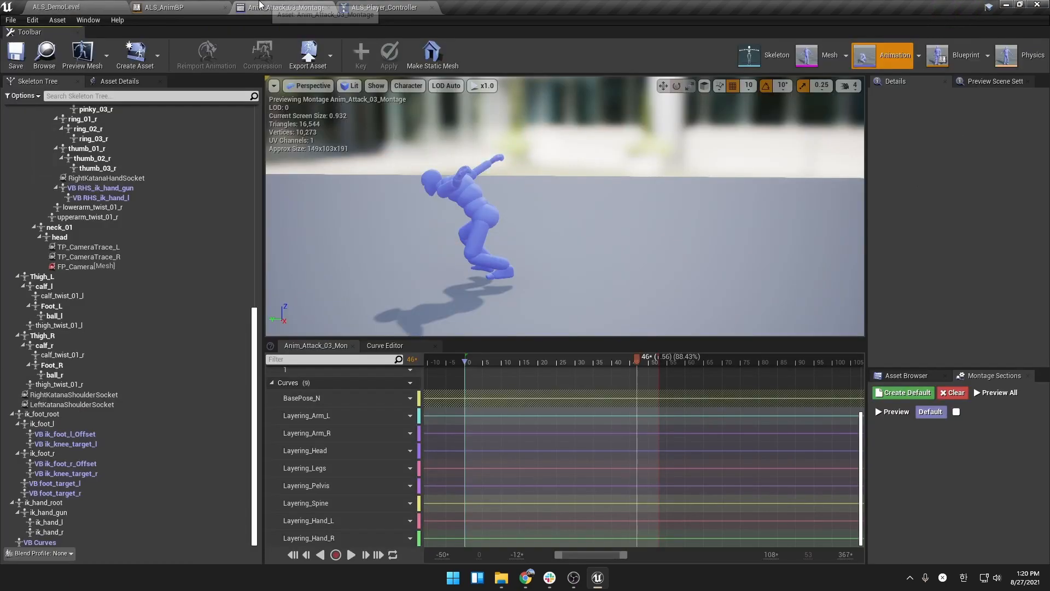
{"action": "left_click", "coordinate": [285, 7]}
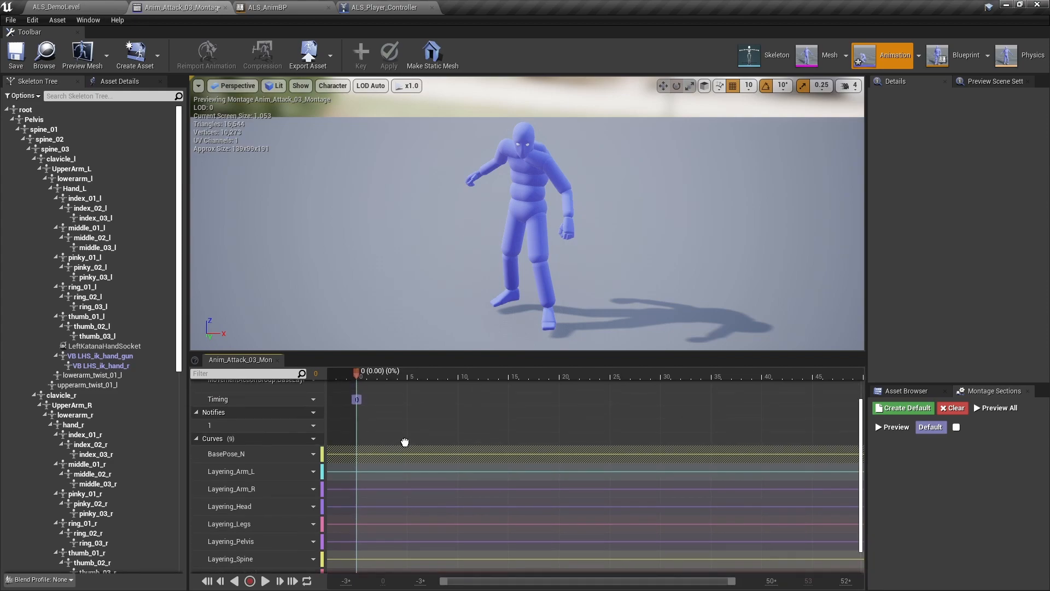
{"action": "scroll", "coordinate": [405, 442], "scroll_direction": "up", "scroll_amount": 2}
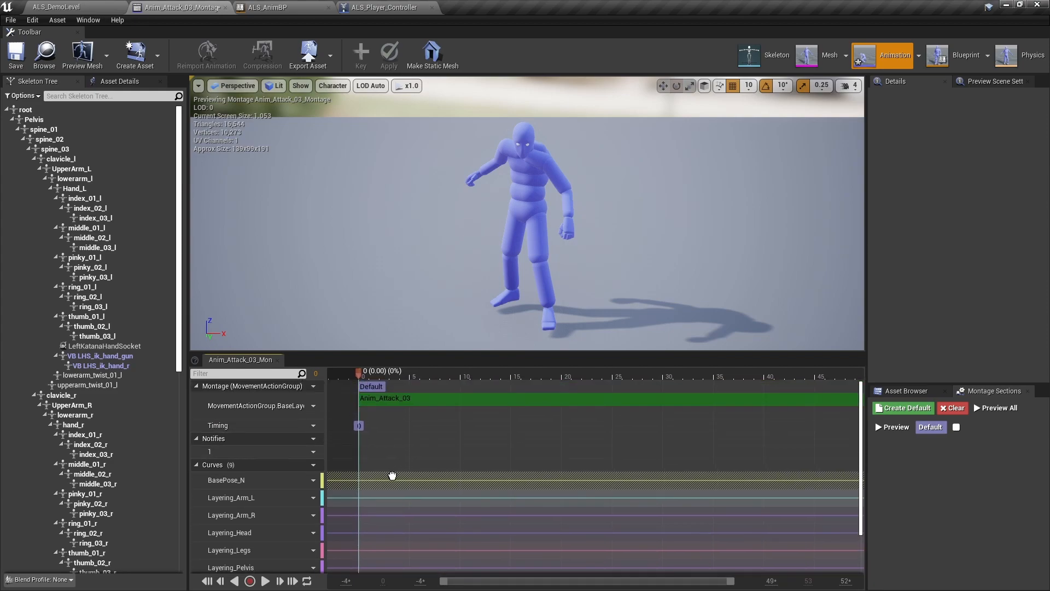
{"action": "scroll", "coordinate": [404, 412], "scroll_direction": "down", "scroll_amount": 3}
{"action": "left_click", "coordinate": [305, 408]}
{"action": "mouse_move", "coordinate": [322, 429]}
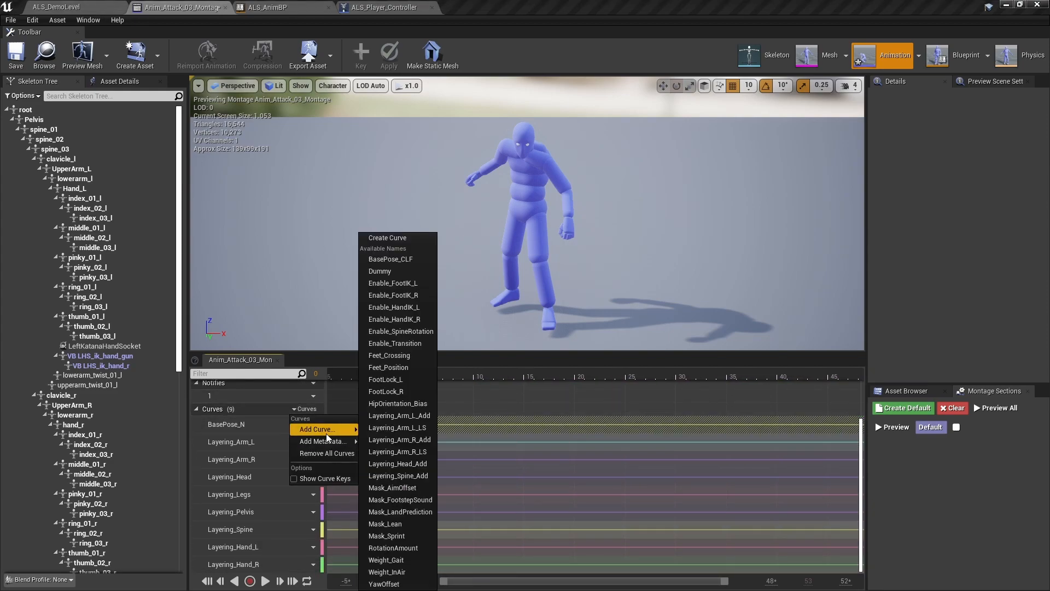
{"action": "left_click", "coordinate": [398, 500]}
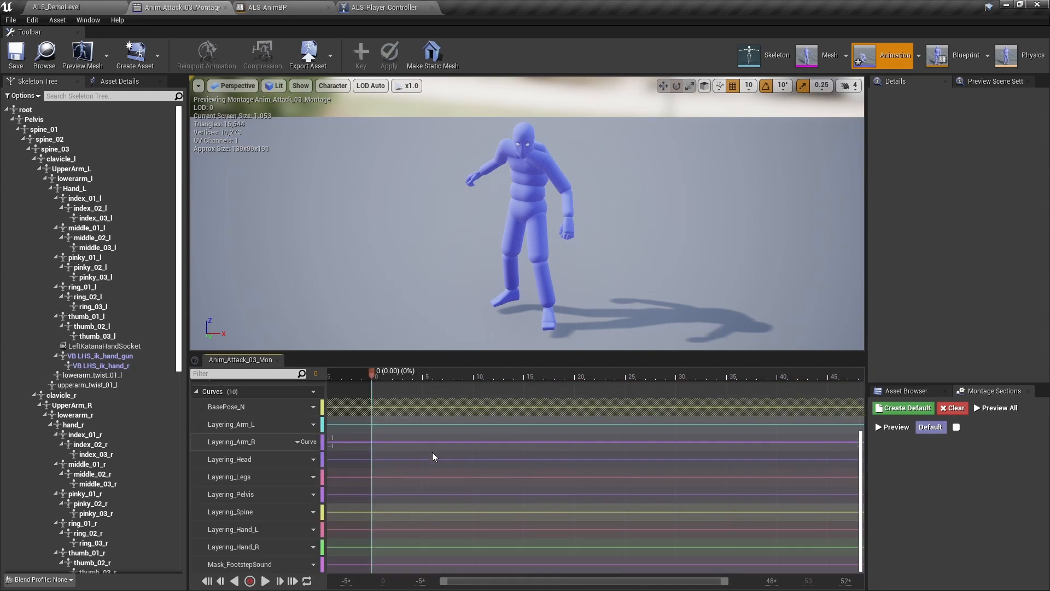
{"action": "left_click", "coordinate": [318, 563]}
{"action": "left_click", "coordinate": [313, 564]}
{"action": "left_click", "coordinate": [330, 543]}
{"action": "left_click", "coordinate": [425, 555]}
{"action": "left_click", "coordinate": [398, 564]}
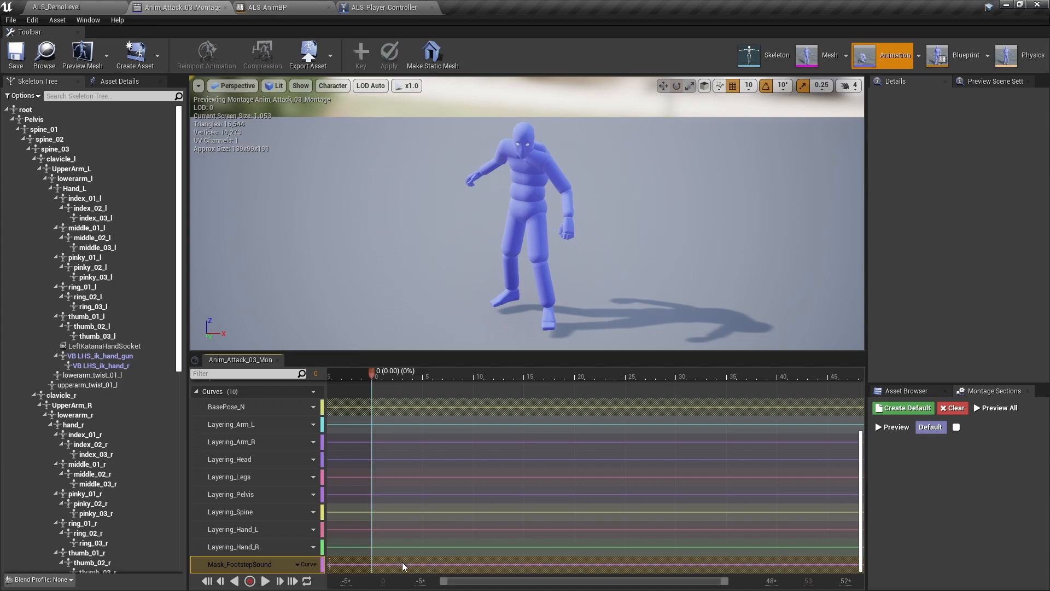
{"action": "right_click_drag", "start_coordinate": [402, 563], "coordinate": [411, 562]}
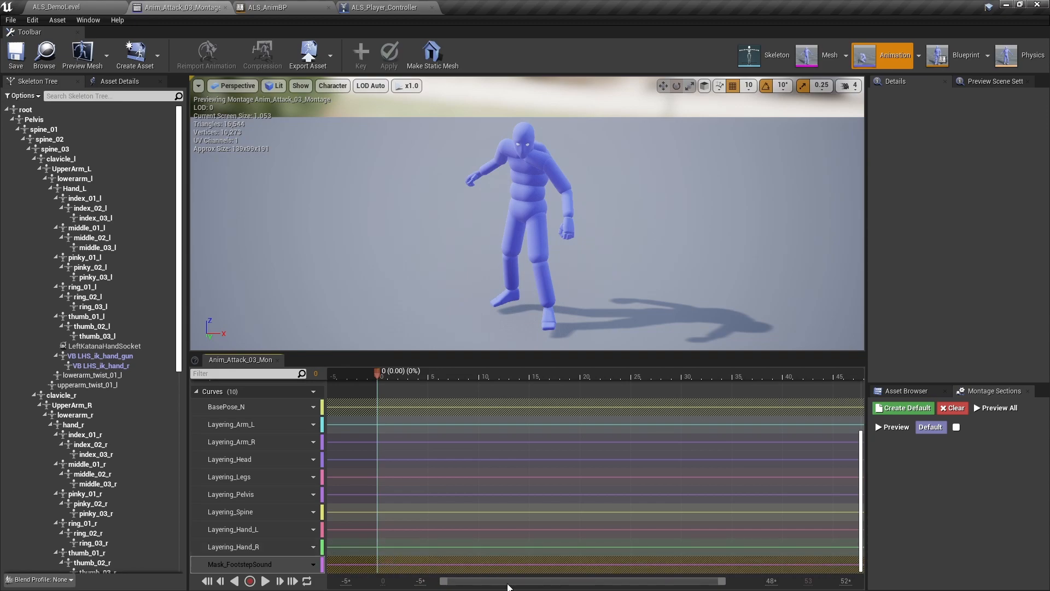
Step: Add a Footstep_AnimNotify to notify track 1 and place it at the first foot contact, about 0.24 s
{"action": "scroll", "coordinate": [413, 432], "scroll_direction": "up", "scroll_amount": 2}
{"action": "scroll", "coordinate": [405, 410], "scroll_direction": "up", "scroll_amount": 1}
{"action": "left_click_drag", "start_coordinate": [387, 376], "coordinate": [752, 353]}
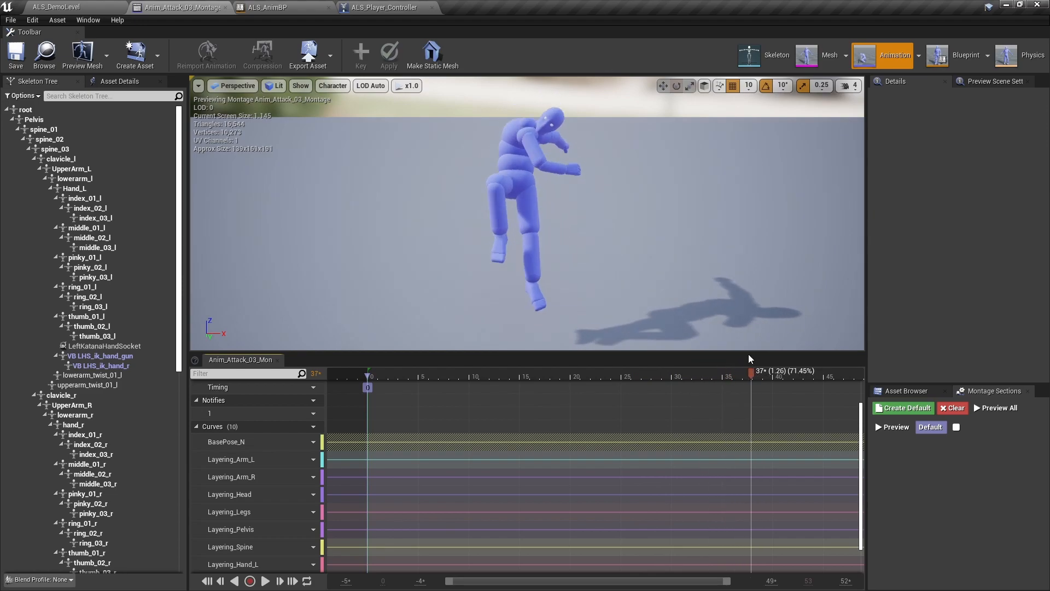
{"action": "scroll", "coordinate": [441, 469], "scroll_direction": "up", "scroll_amount": 1}
{"action": "right_click", "coordinate": [387, 453]}
{"action": "mouse_move", "coordinate": [405, 467]}
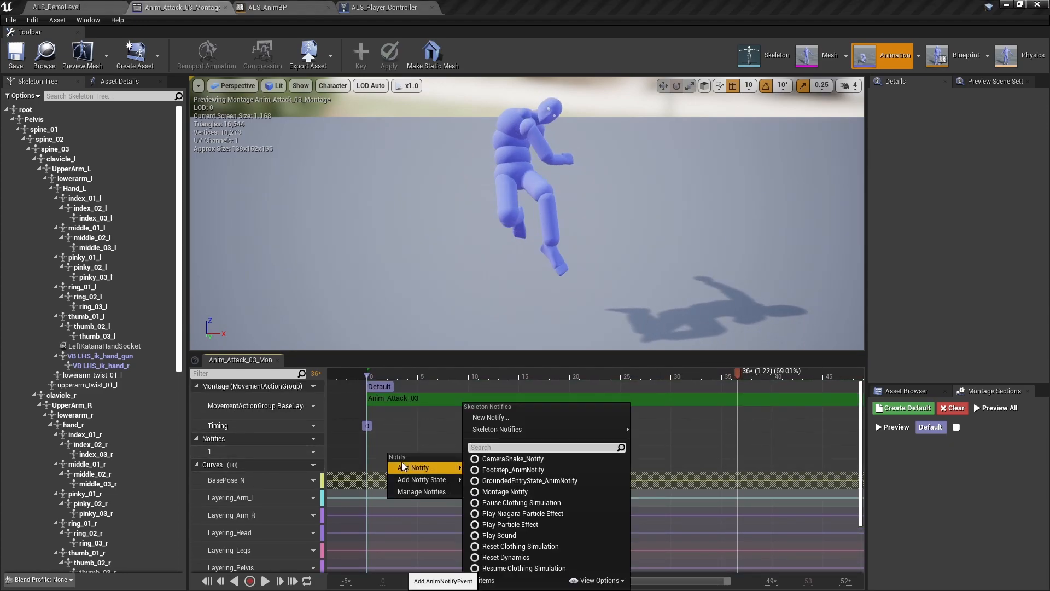
{"action": "left_click", "coordinate": [486, 470]}
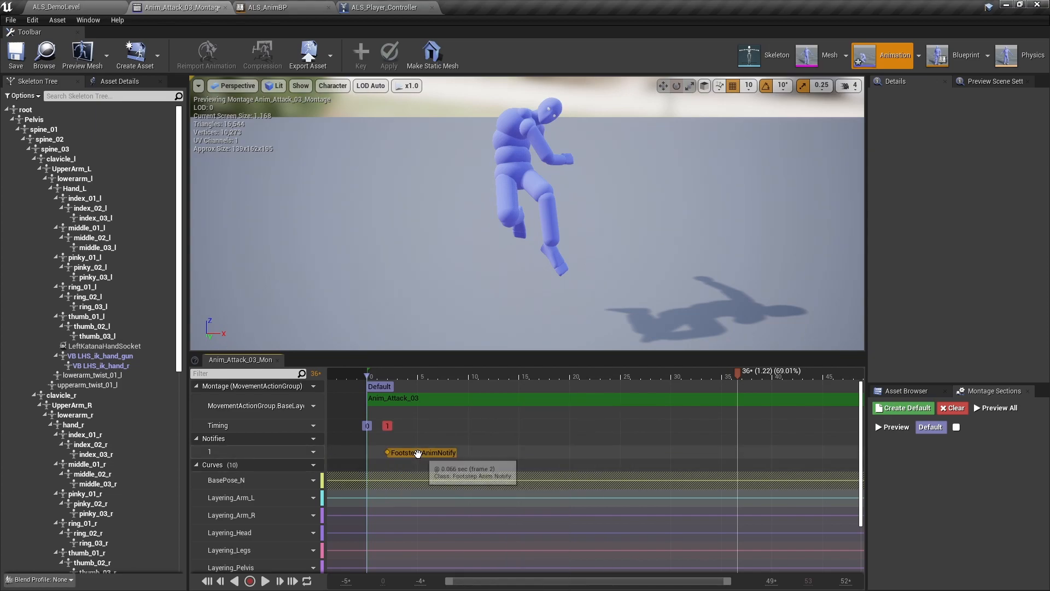
{"action": "left_click_drag", "start_coordinate": [378, 374], "coordinate": [441, 393]}
{"action": "left_click_drag", "start_coordinate": [408, 455], "coordinate": [462, 453]}
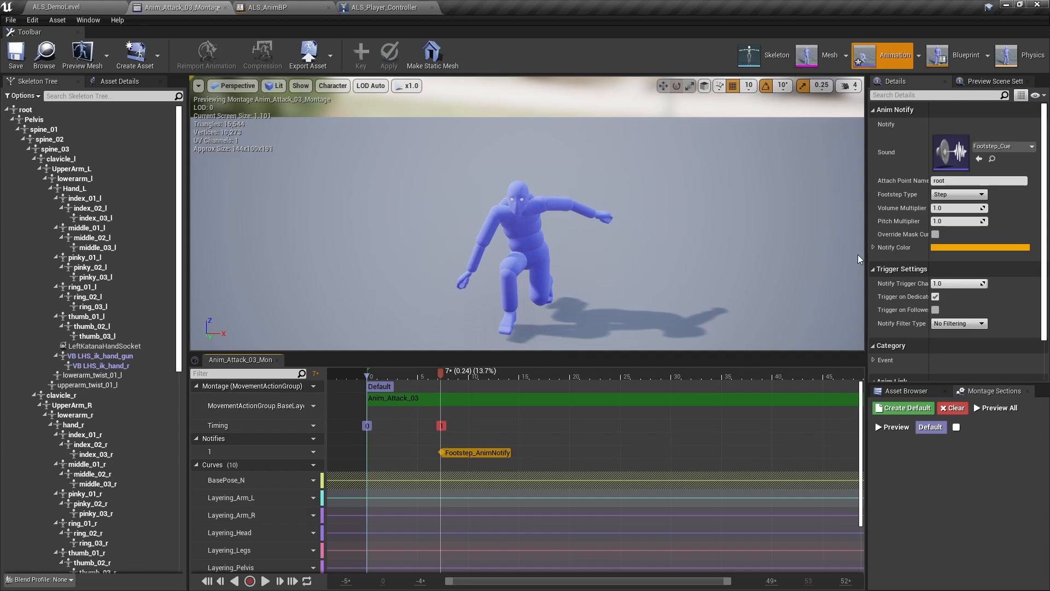
Step: Widen the notify's details area and enable Override Mask Curve for the first Footstep_AnimNotify
{"action": "left_click_drag", "start_coordinate": [866, 254], "coordinate": [668, 247]}
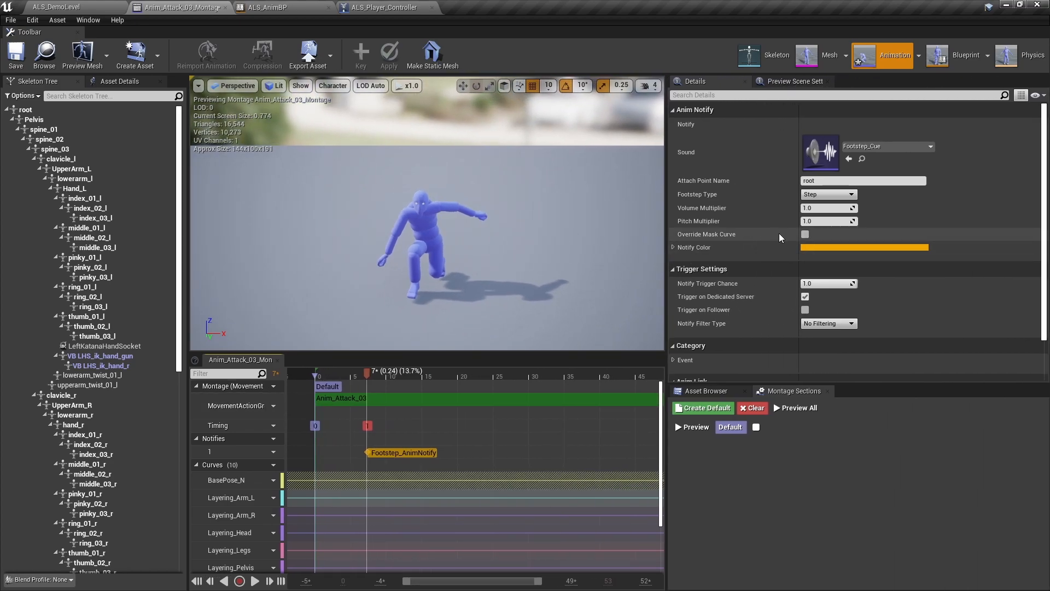
{"action": "left_click", "coordinate": [474, 441]}
{"action": "left_click", "coordinate": [381, 452]}
{"action": "scroll", "coordinate": [454, 444], "scroll_direction": "down", "scroll_amount": 3}
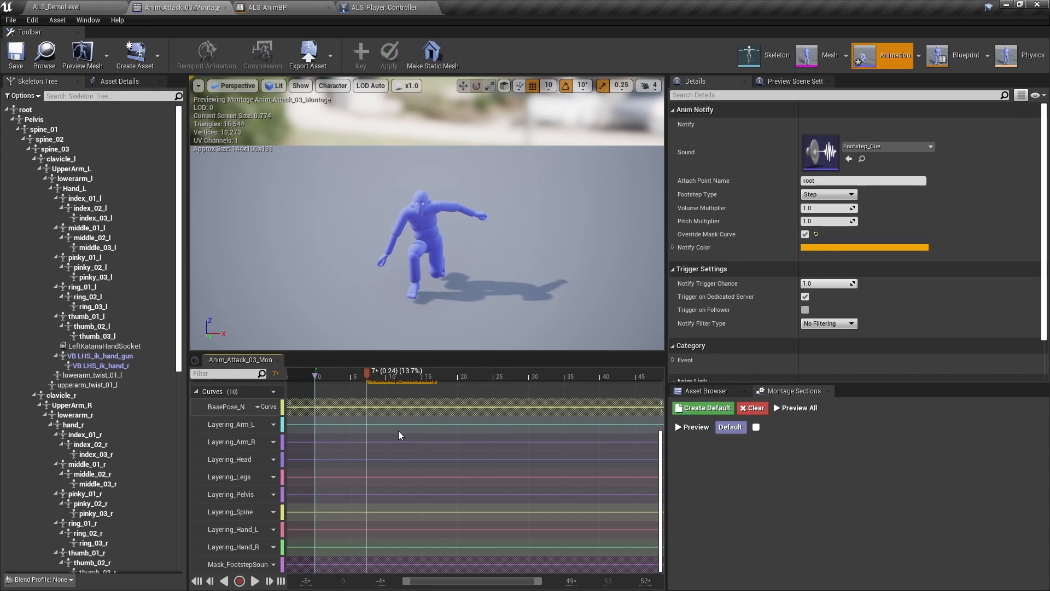
{"action": "right_click_drag", "start_coordinate": [407, 465], "coordinate": [405, 521]}
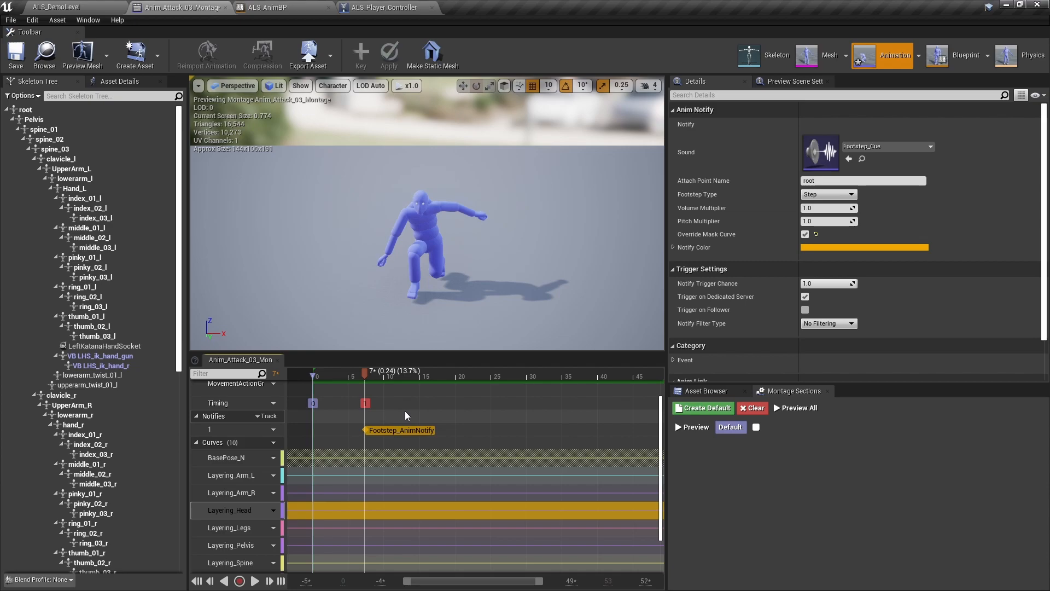
Step: Add a second Footstep_AnimNotify at about frame 16 and enable its Override Mask Curve option
{"action": "left_click_drag", "start_coordinate": [366, 373], "coordinate": [594, 372]}
{"action": "scroll", "coordinate": [429, 421], "scroll_direction": "up", "scroll_amount": 4, "text": "ctrl"}
{"action": "right_click", "coordinate": [435, 431]}
{"action": "mouse_move", "coordinate": [459, 444]}
{"action": "left_click", "coordinate": [547, 487]}
{"action": "left_click", "coordinate": [465, 431]}
{"action": "left_click", "coordinate": [805, 234]}
Step: Add a third Footstep_AnimNotify at about frame 39 and enable its Override Mask Curve option
{"action": "right_click_drag", "start_coordinate": [601, 401], "coordinate": [409, 422]}
{"action": "scroll", "coordinate": [409, 423], "scroll_direction": "down", "scroll_amount": 3, "text": "ctrl"}
{"action": "left_click_drag", "start_coordinate": [403, 373], "coordinate": [544, 373]}
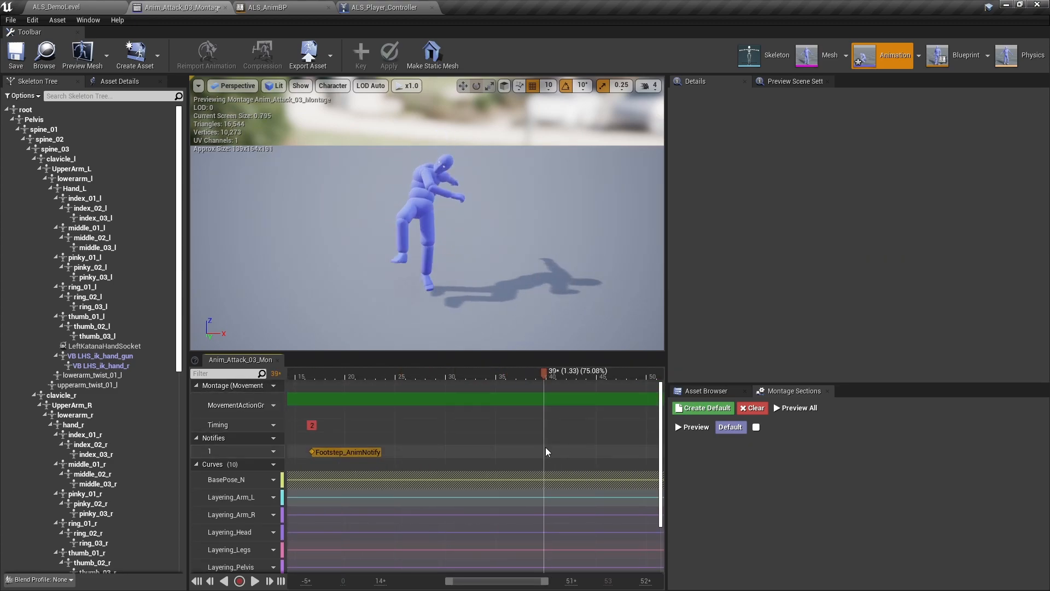
{"action": "right_click", "coordinate": [544, 446]}
{"action": "mouse_move", "coordinate": [569, 459]}
{"action": "left_click", "coordinate": [656, 487]}
{"action": "right_click_drag", "start_coordinate": [595, 442], "coordinate": [501, 436]}
{"action": "left_click", "coordinate": [805, 234]}
Step: Add a fourth Footstep_AnimNotify at the final foot contact, about frame 43, and enable its Override Mask Curve option
{"action": "right_click_drag", "start_coordinate": [551, 383], "coordinate": [438, 383]}
{"action": "left_click_drag", "start_coordinate": [330, 374], "coordinate": [356, 382]}
{"action": "scroll", "coordinate": [357, 418], "scroll_direction": "up", "scroll_amount": 5, "text": "ctrl"}
{"action": "right_click", "coordinate": [359, 447]}
{"action": "mouse_move", "coordinate": [386, 460]}
{"action": "left_click", "coordinate": [471, 487]}
{"action": "left_click", "coordinate": [397, 446]}
{"action": "left_click", "coordinate": [808, 234]}
{"action": "scroll", "coordinate": [509, 438], "scroll_direction": "down", "scroll_amount": 10, "text": "ctrl"}
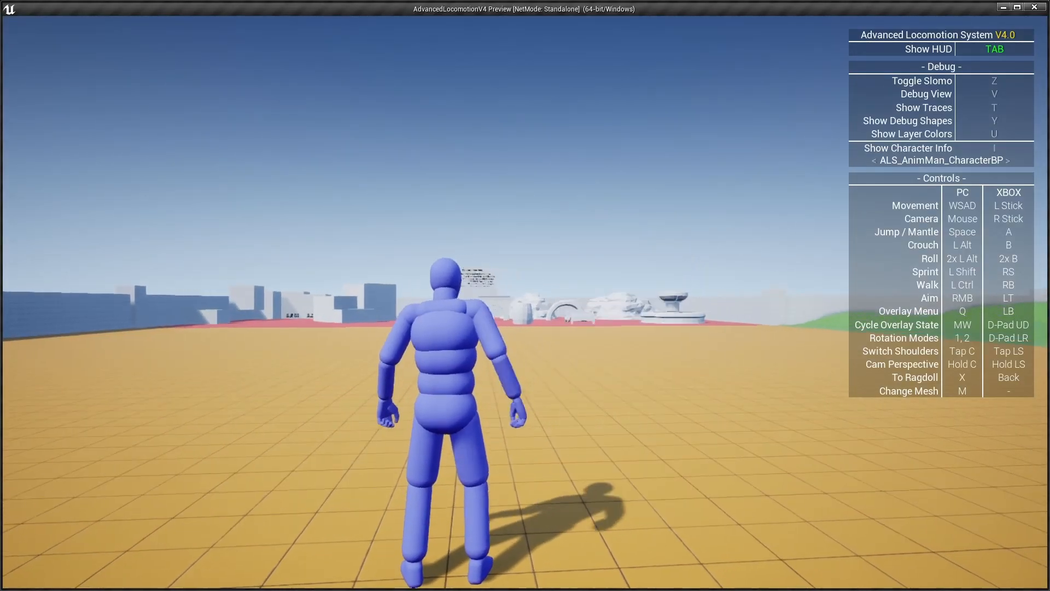
Step: Test the attack with its footstep notifies in the demo level preview, recheck the montage tracks, and stop the preview
{"action": "key", "text": "w"}
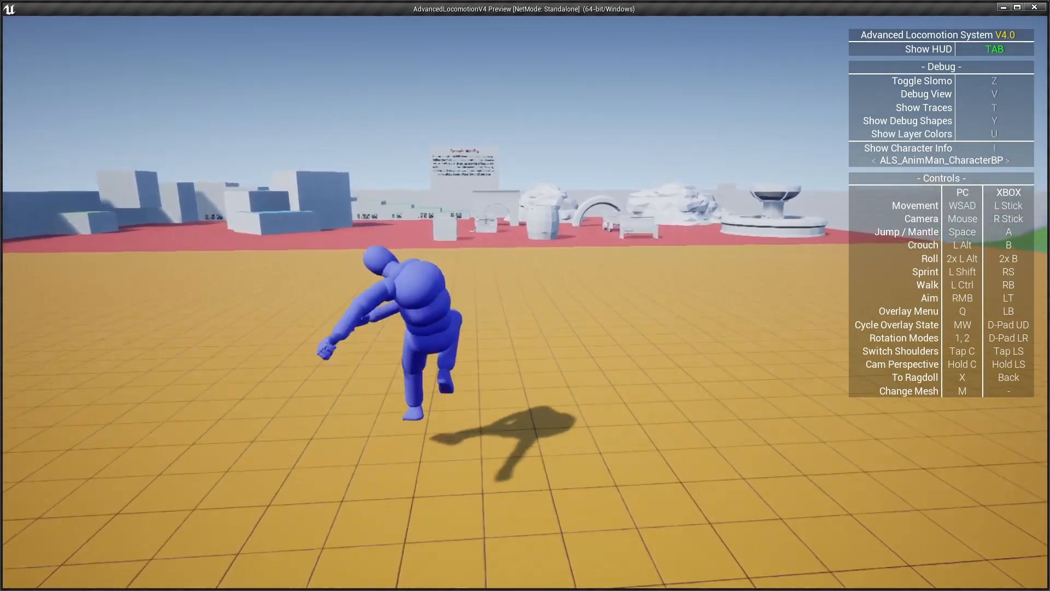
{"action": "key", "text": "Escape"}
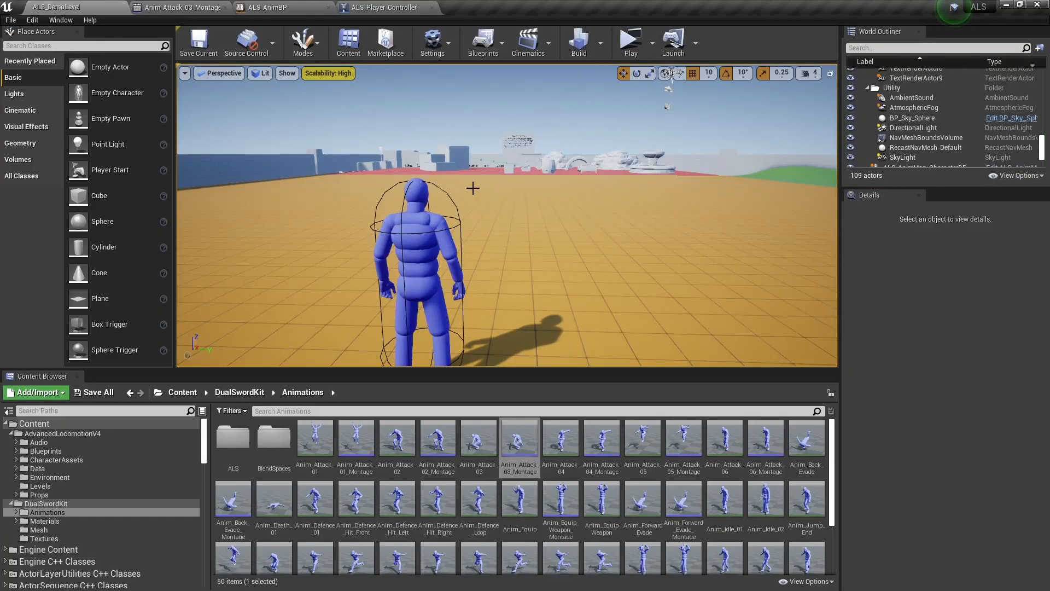
{"action": "left_click", "coordinate": [214, 8]}
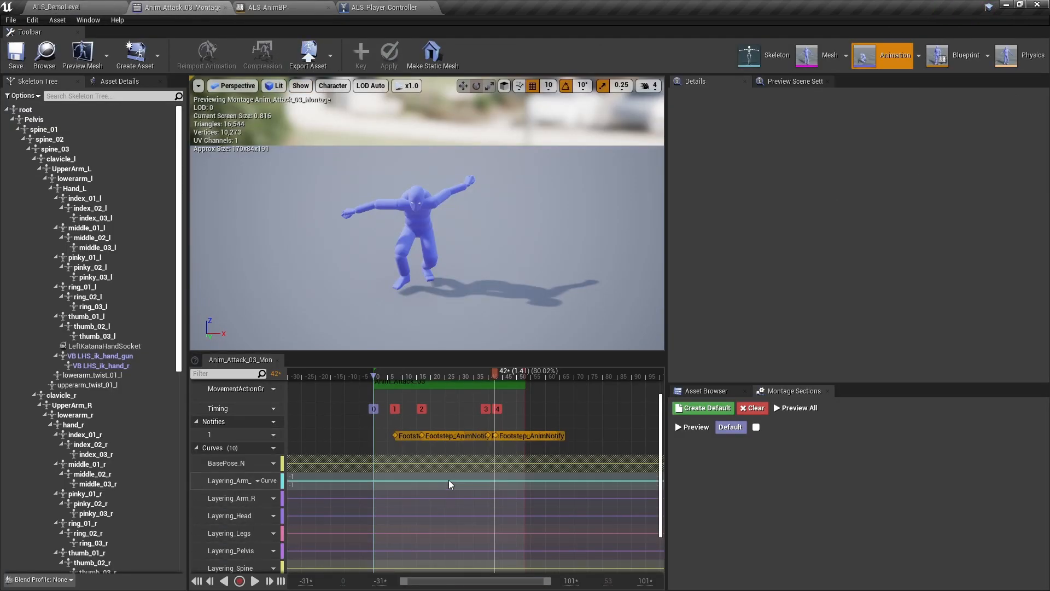
{"action": "scroll", "coordinate": [442, 421], "scroll_direction": "up", "scroll_amount": 3}
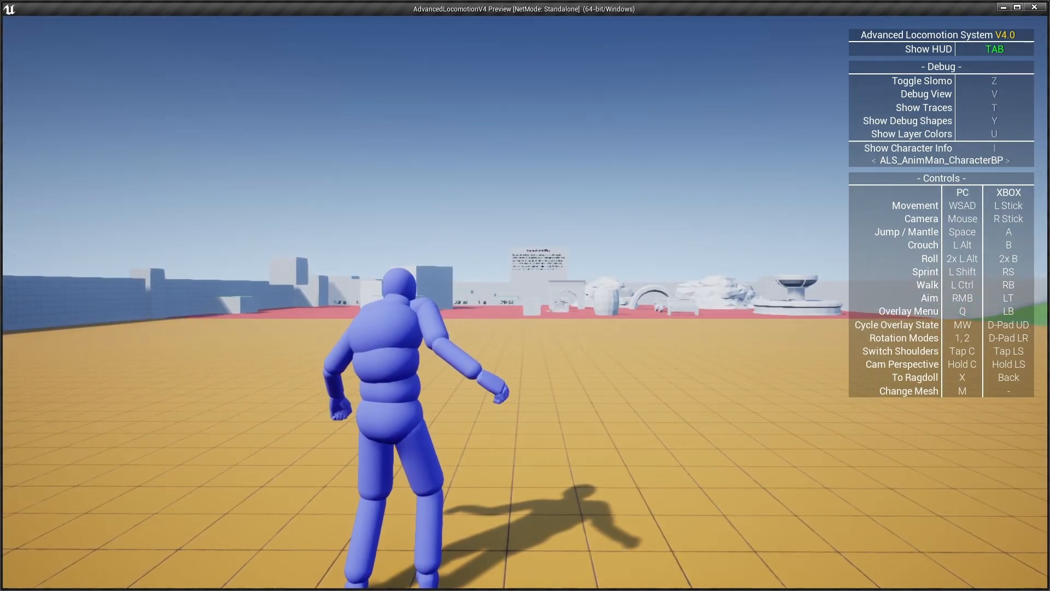
{"action": "key", "text": "Escape"}
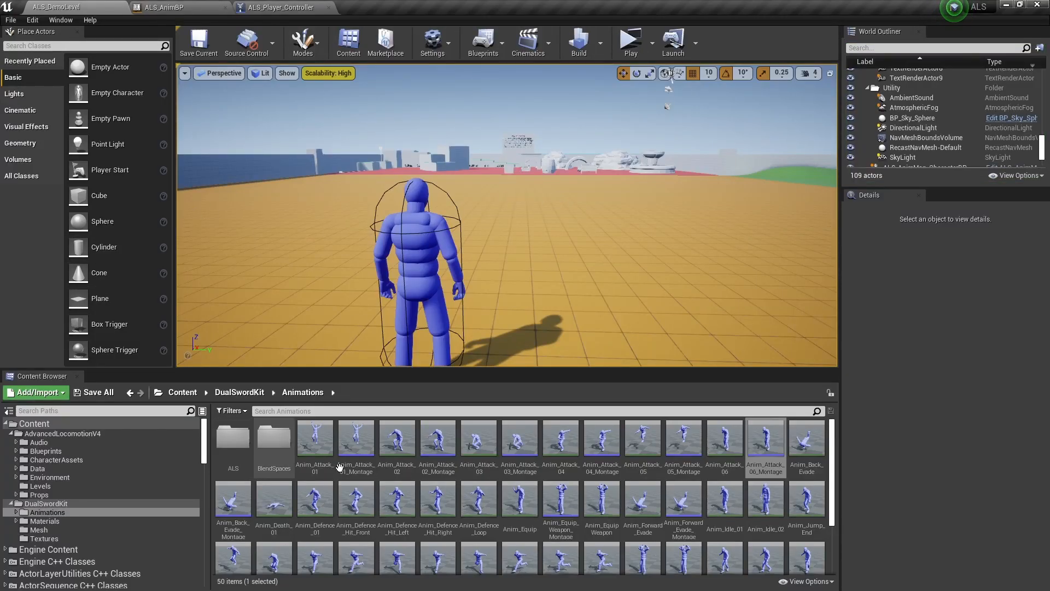
Step: Open Anim_Attack_06_Montage and assign its existing slot to Layering Override Group.Spine
{"action": "double_click", "coordinate": [766, 440]}
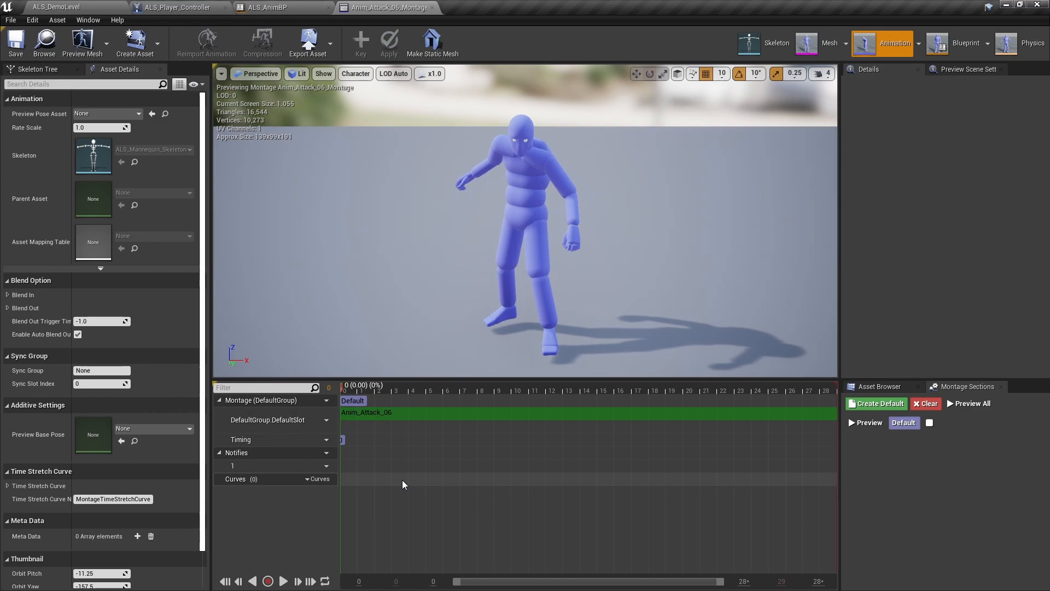
{"action": "left_click", "coordinate": [320, 419]}
{"action": "mouse_move", "coordinate": [339, 440]}
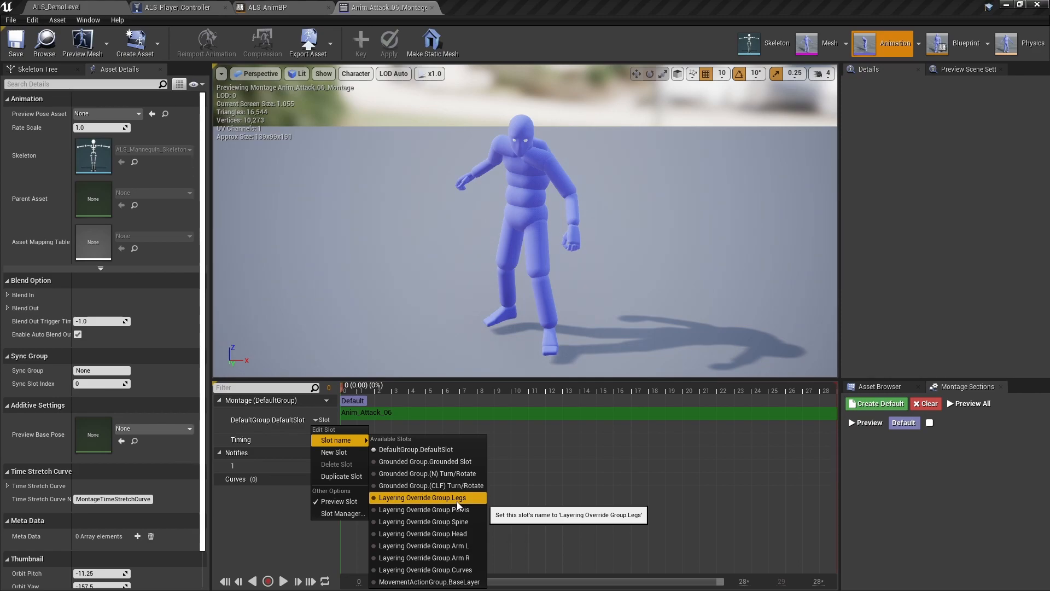
{"action": "left_click", "coordinate": [457, 524]}
Step: Add a second slot to Anim_Attack_06_Montage and assign it to Layering Override Group.Head
{"action": "left_click", "coordinate": [321, 420]}
{"action": "left_click", "coordinate": [334, 452]}
{"action": "left_click", "coordinate": [323, 445]}
{"action": "mouse_move", "coordinate": [332, 468]}
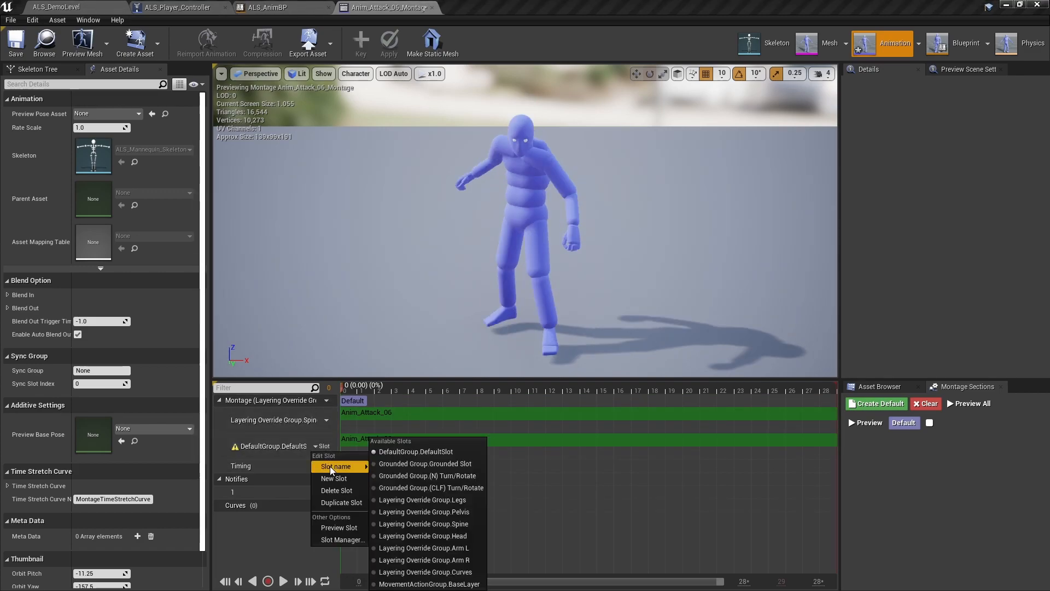
{"action": "left_click", "coordinate": [432, 535]}
Step: Add a third slot to the montage and assign it to Layering Override Group.Arm L
{"action": "left_click", "coordinate": [323, 445]}
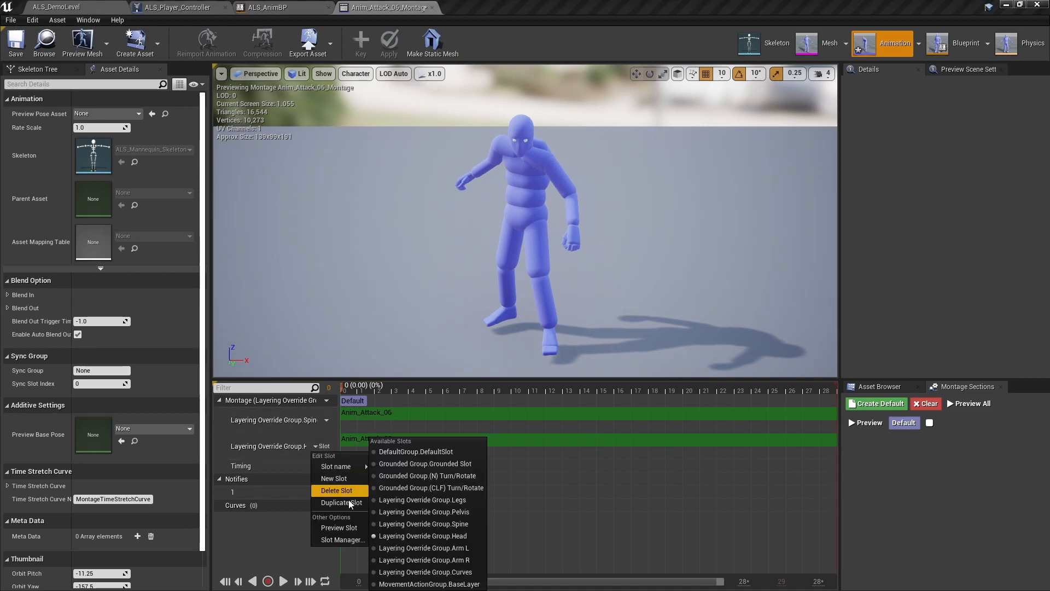
{"action": "left_click", "coordinate": [334, 478]}
{"action": "left_click", "coordinate": [322, 472]}
{"action": "mouse_move", "coordinate": [335, 492]}
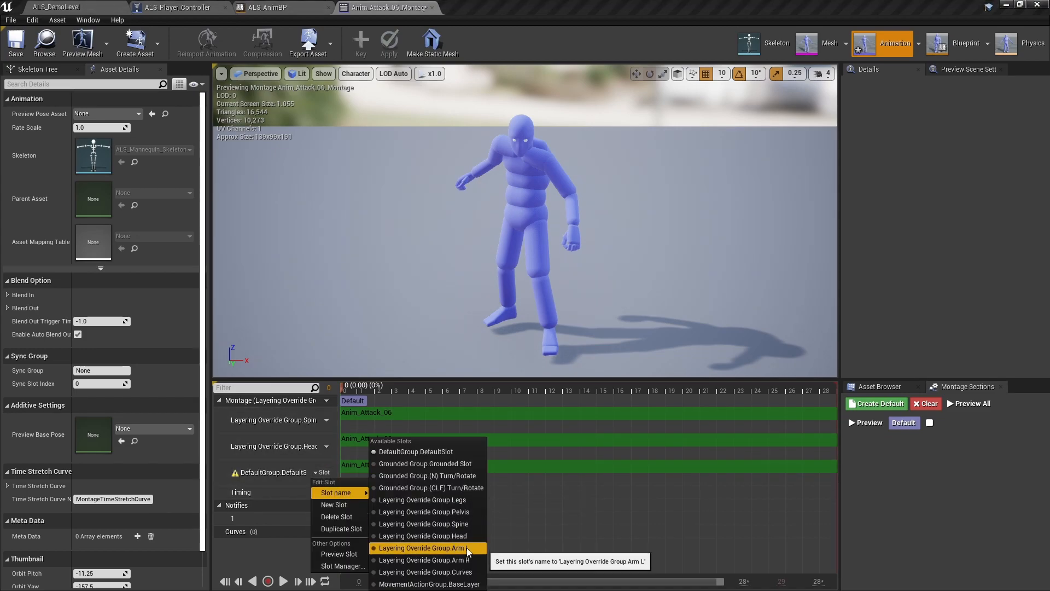
{"action": "left_click", "coordinate": [468, 548]}
Step: Add a fourth slot to the montage and assign it to Layering Override Group.Arm R
{"action": "left_click", "coordinate": [326, 472]}
{"action": "left_click", "coordinate": [334, 504]}
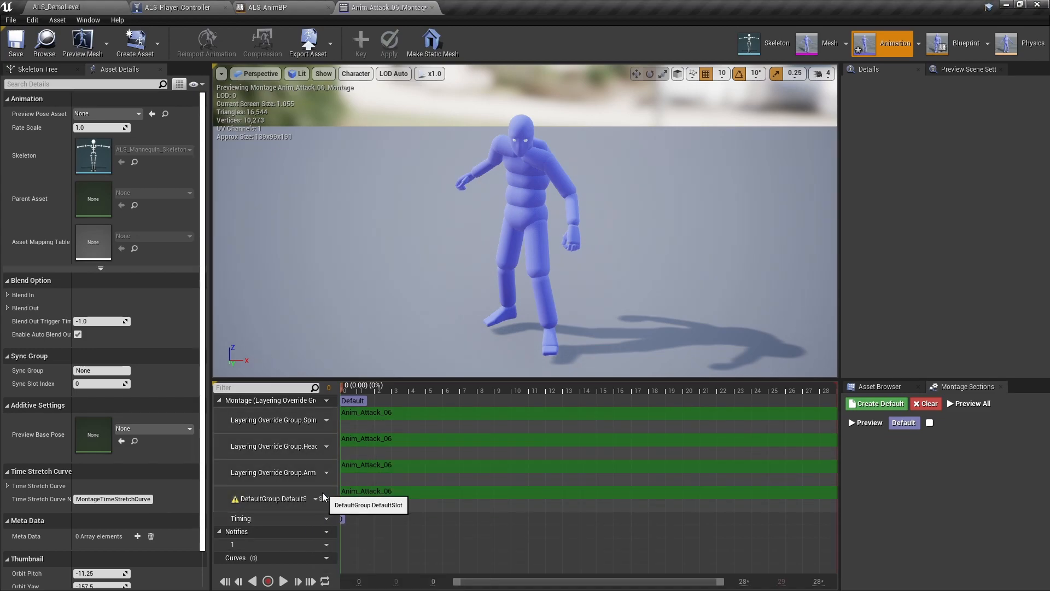
{"action": "left_click", "coordinate": [327, 499]}
{"action": "mouse_move", "coordinate": [339, 413]}
{"action": "left_click", "coordinate": [424, 535]}
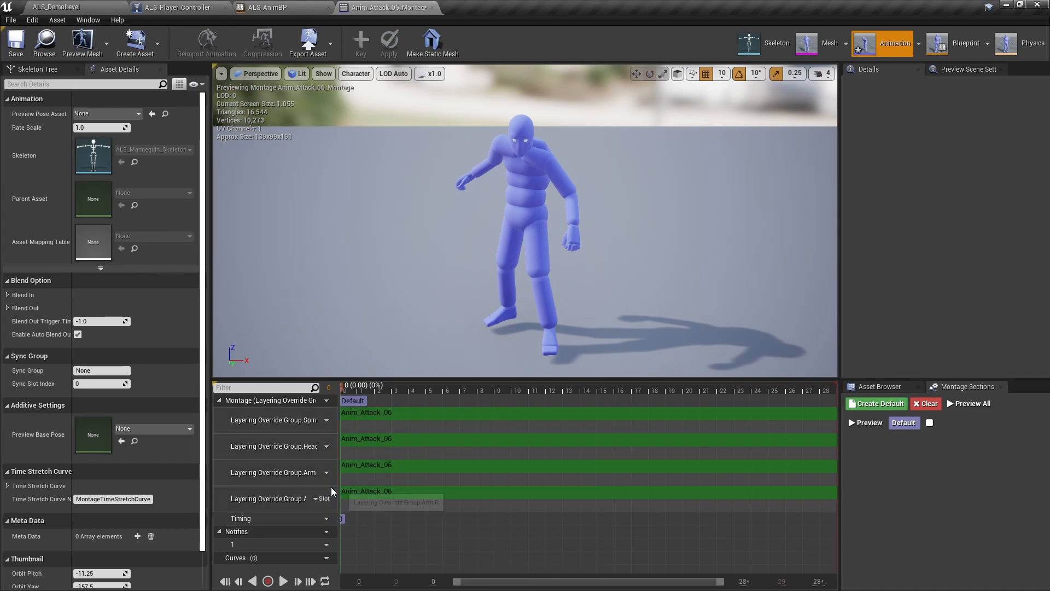
Step: Add a fifth slot to the montage and assign it to Layering Override Group.Curves
{"action": "left_click", "coordinate": [323, 498]}
{"action": "left_click", "coordinate": [334, 430]}
{"action": "left_click", "coordinate": [320, 524]}
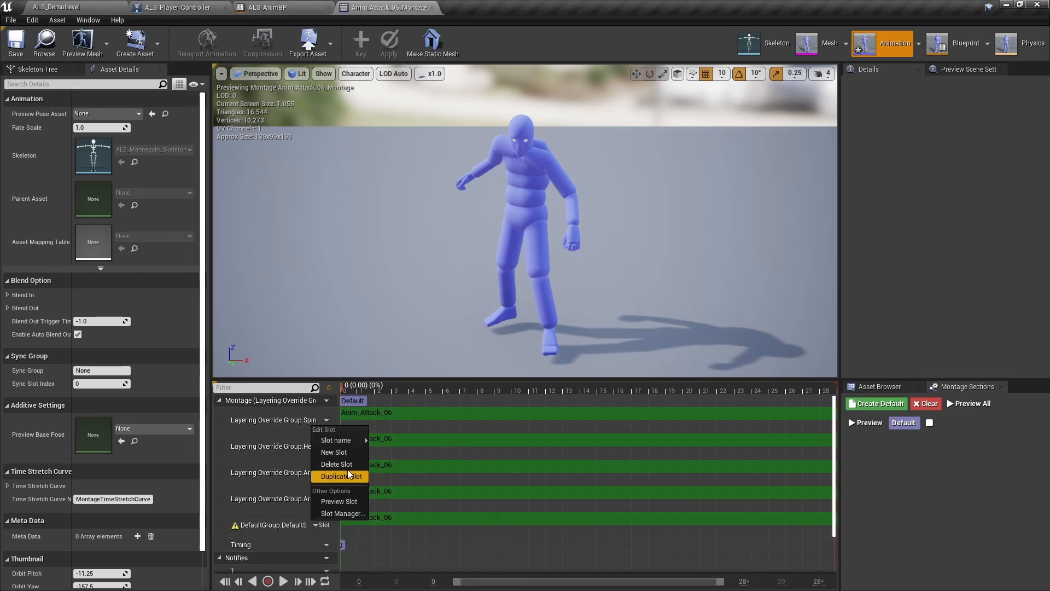
{"action": "mouse_move", "coordinate": [336, 440]}
{"action": "left_click", "coordinate": [416, 565]}
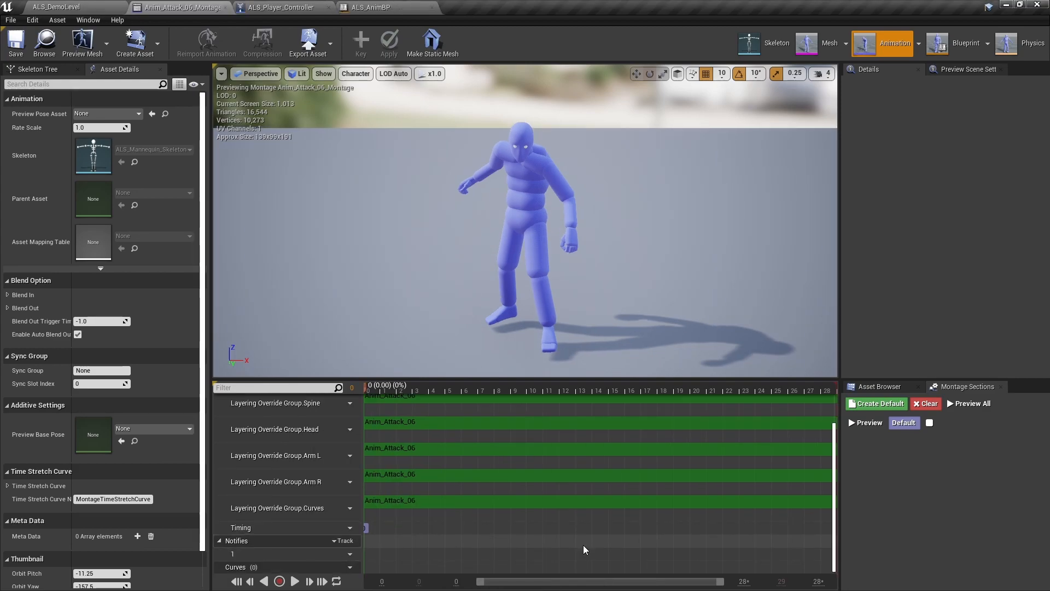
Step: Examine the body-section layers and the Curves slot in ALS_AnimBP's LayerBlending graph
{"action": "left_click", "coordinate": [351, 6]}
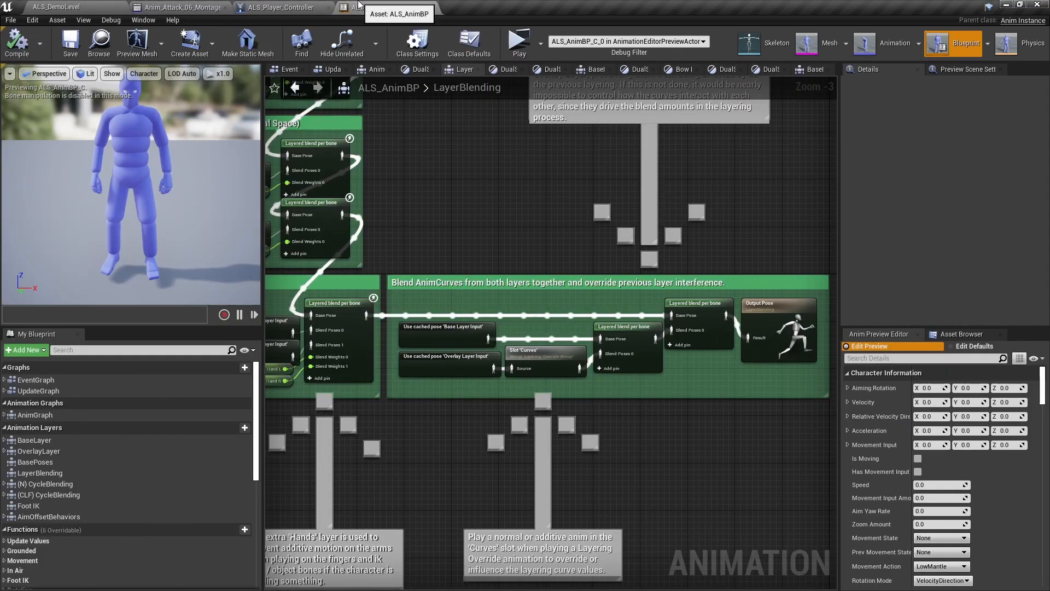
{"action": "right_click_drag", "start_coordinate": [449, 207], "coordinate": [519, 201]}
{"action": "scroll", "coordinate": [519, 201], "scroll_direction": "down", "scroll_amount": 7}
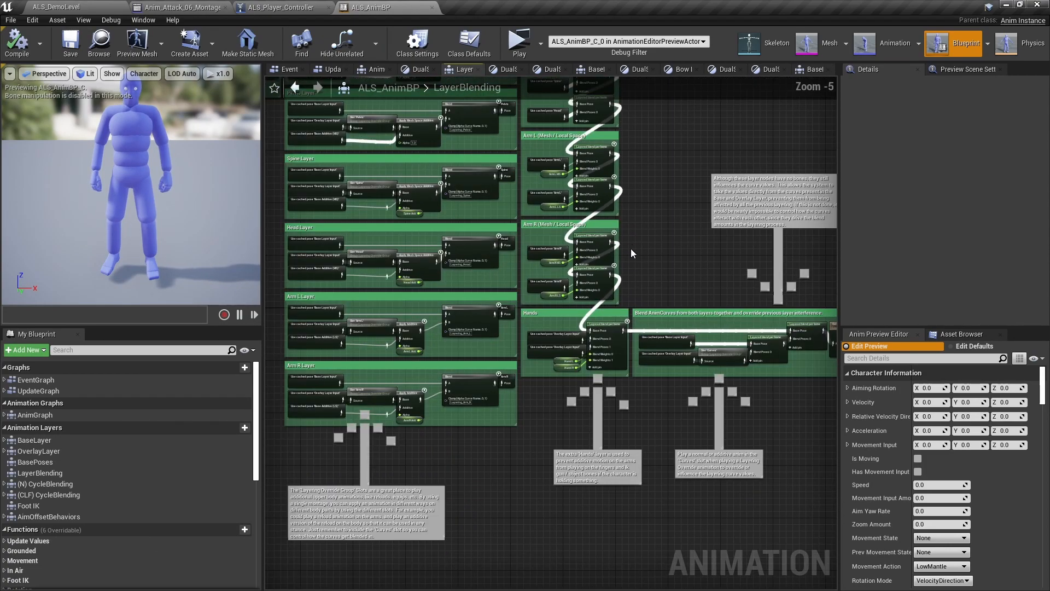
{"action": "scroll", "coordinate": [632, 307], "scroll_direction": "up", "scroll_amount": 1}
{"action": "right_click_drag", "start_coordinate": [588, 286], "coordinate": [670, 287]}
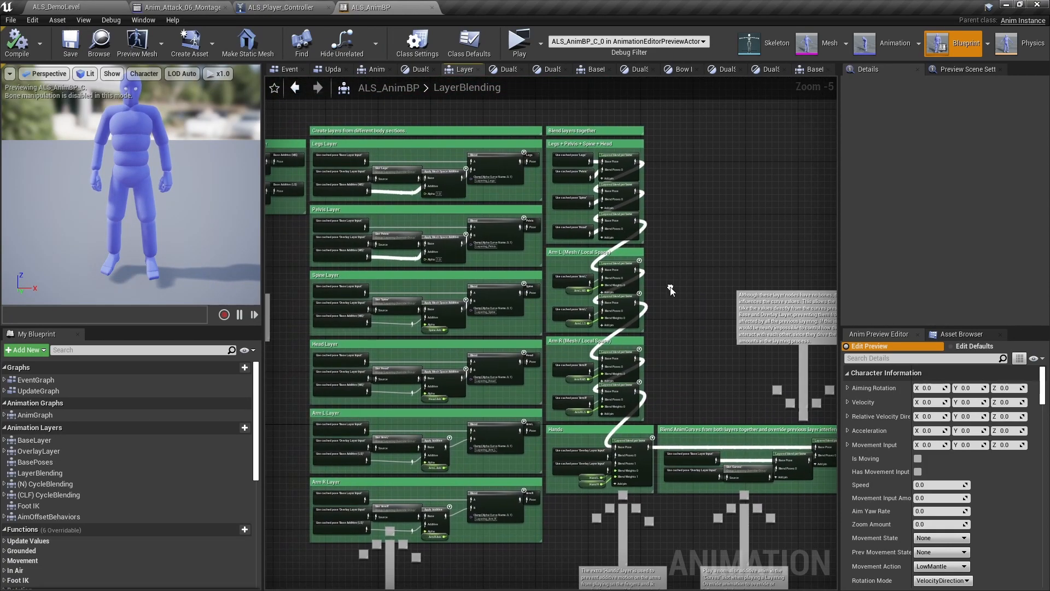
{"action": "scroll", "coordinate": [702, 278], "scroll_direction": "down", "scroll_amount": 1}
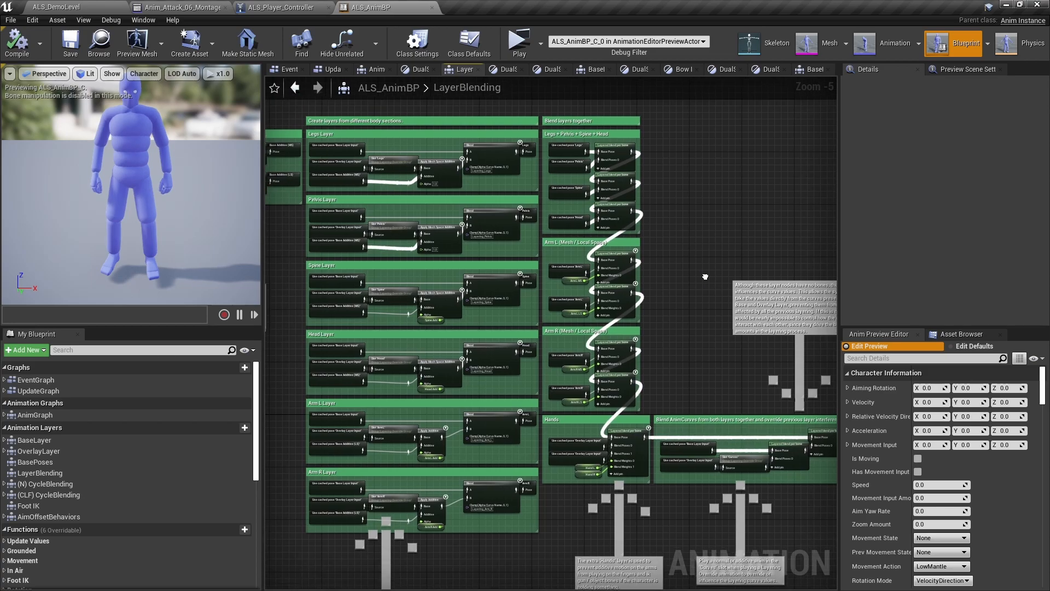
{"action": "left_click_drag", "start_coordinate": [431, 147], "coordinate": [657, 444]}
{"action": "scroll", "coordinate": [675, 279], "scroll_direction": "up", "scroll_amount": 1}
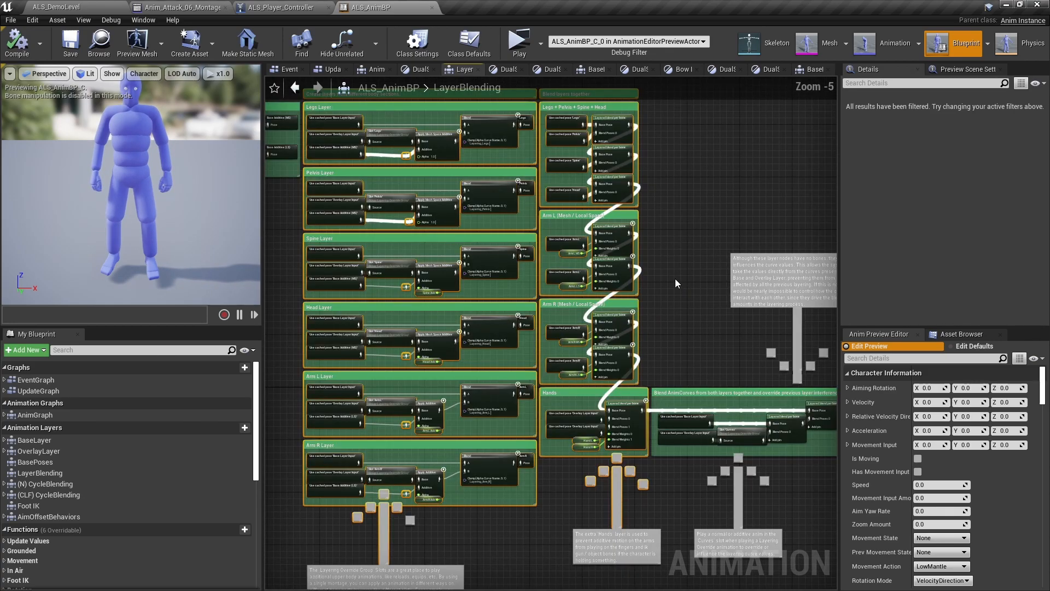
Step: Examine how the body-section layers and the slot in the Legs layer feed the layer blends in the LayerBlending graph
{"action": "left_click", "coordinate": [611, 219]}
{"action": "right_click_drag", "start_coordinate": [611, 219], "coordinate": [666, 265]}
{"action": "scroll", "coordinate": [524, 205], "scroll_direction": "down", "scroll_amount": 1}
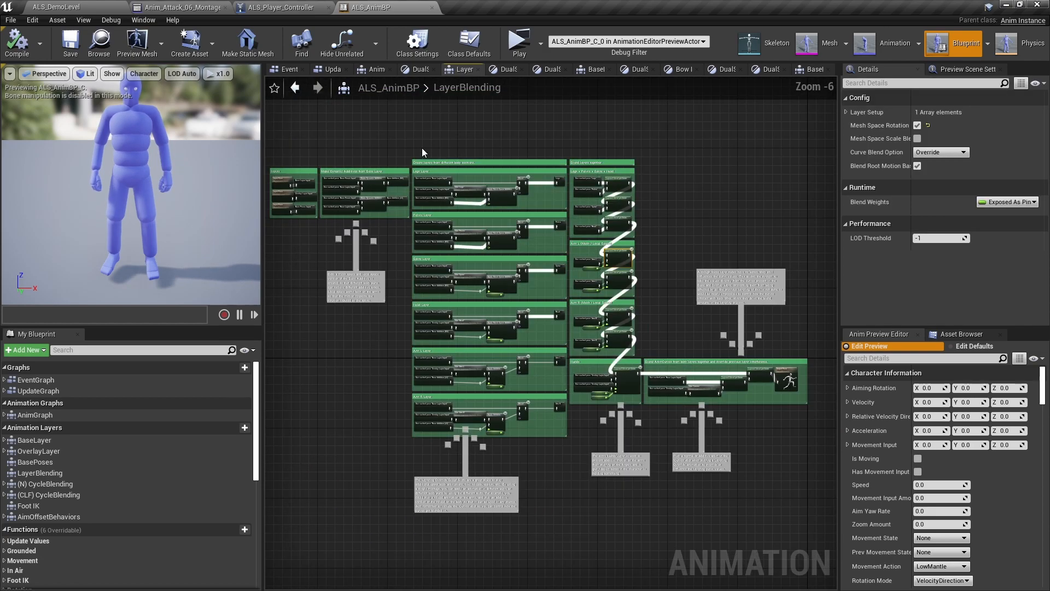
{"action": "left_click_drag", "start_coordinate": [435, 181], "coordinate": [642, 439]}
{"action": "scroll", "coordinate": [476, 178], "scroll_direction": "up", "scroll_amount": 1}
{"action": "left_click", "coordinate": [468, 139]}
{"action": "right_click_drag", "start_coordinate": [469, 138], "coordinate": [431, 128]}
{"action": "right_click_drag", "start_coordinate": [736, 226], "coordinate": [805, 294]}
{"action": "right_click_drag", "start_coordinate": [346, 213], "coordinate": [408, 209]}
{"action": "left_click", "coordinate": [408, 209]}
{"action": "left_click", "coordinate": [472, 175]}
{"action": "right_click_drag", "start_coordinate": [472, 175], "coordinate": [411, 165]}
{"action": "right_click_drag", "start_coordinate": [672, 162], "coordinate": [581, 147]}
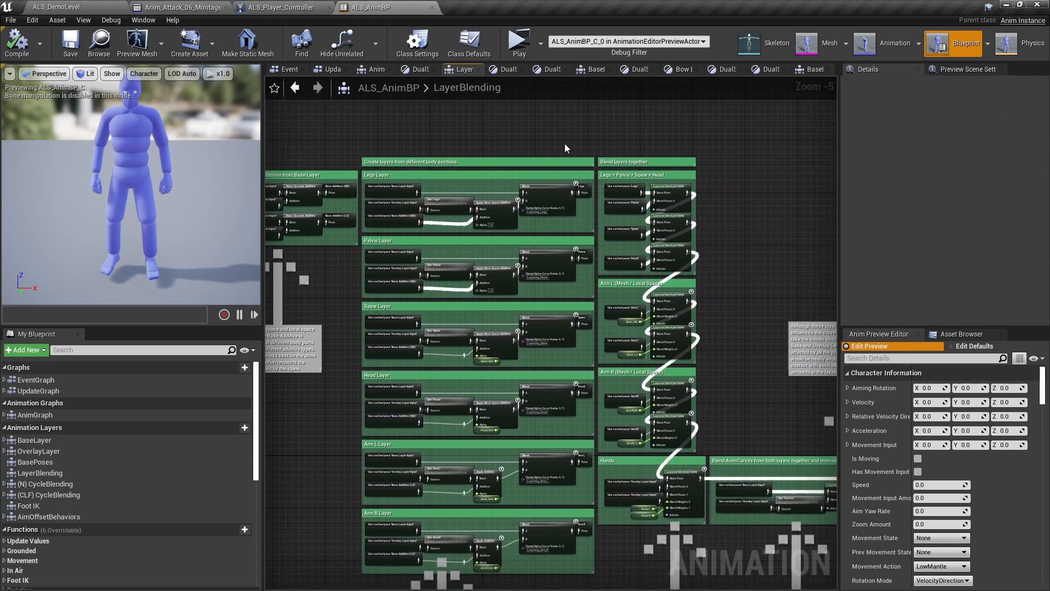
{"action": "left_click", "coordinate": [443, 197]}
{"action": "scroll", "coordinate": [472, 200], "scroll_direction": "up", "scroll_amount": 2}
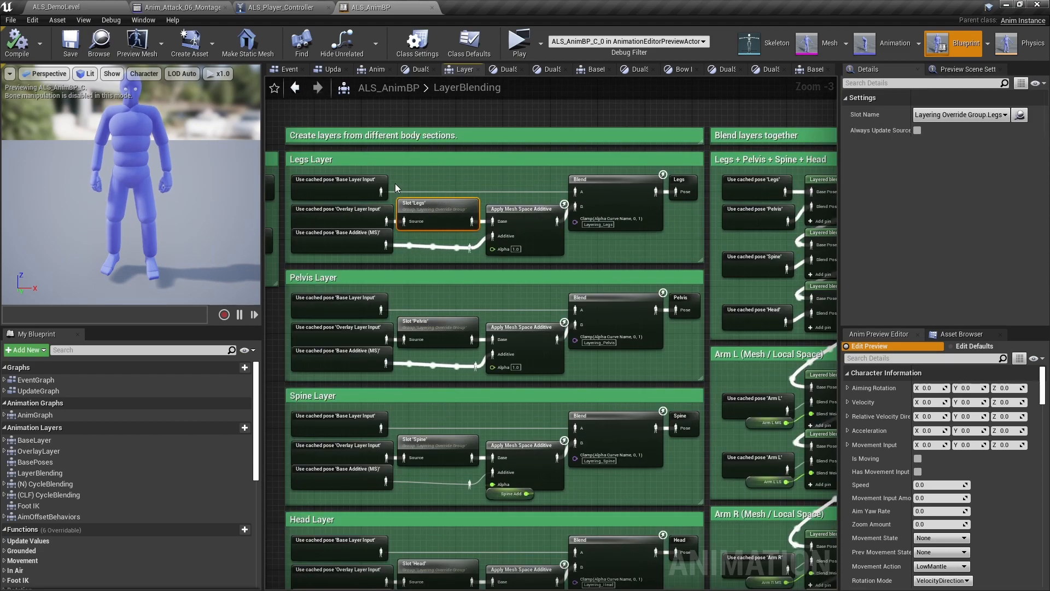
{"action": "left_click_drag", "start_coordinate": [469, 239], "coordinate": [481, 235]}
{"action": "left_click", "coordinate": [509, 193]}
{"action": "scroll", "coordinate": [511, 195], "scroll_direction": "down", "scroll_amount": 2}
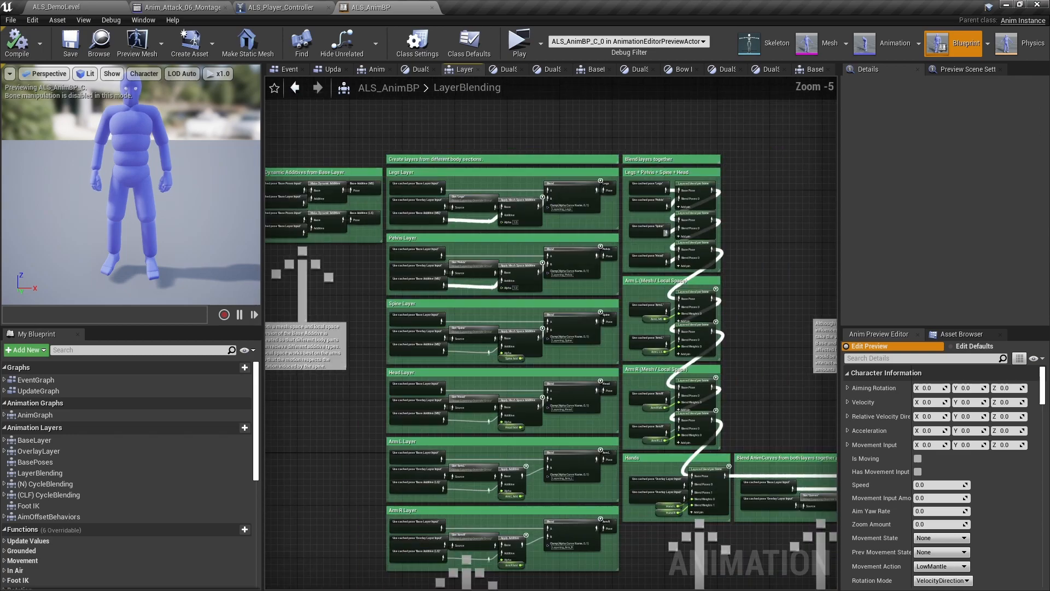
Step: Examine the section that blends AnimCurves from both layers, including its Base Layer Input and first Layered blend per bone node
{"action": "right_click_drag", "start_coordinate": [782, 326], "coordinate": [583, 227]}
{"action": "right_click_drag", "start_coordinate": [612, 300], "coordinate": [503, 225]}
{"action": "scroll", "coordinate": [564, 271], "scroll_direction": "up", "scroll_amount": 2}
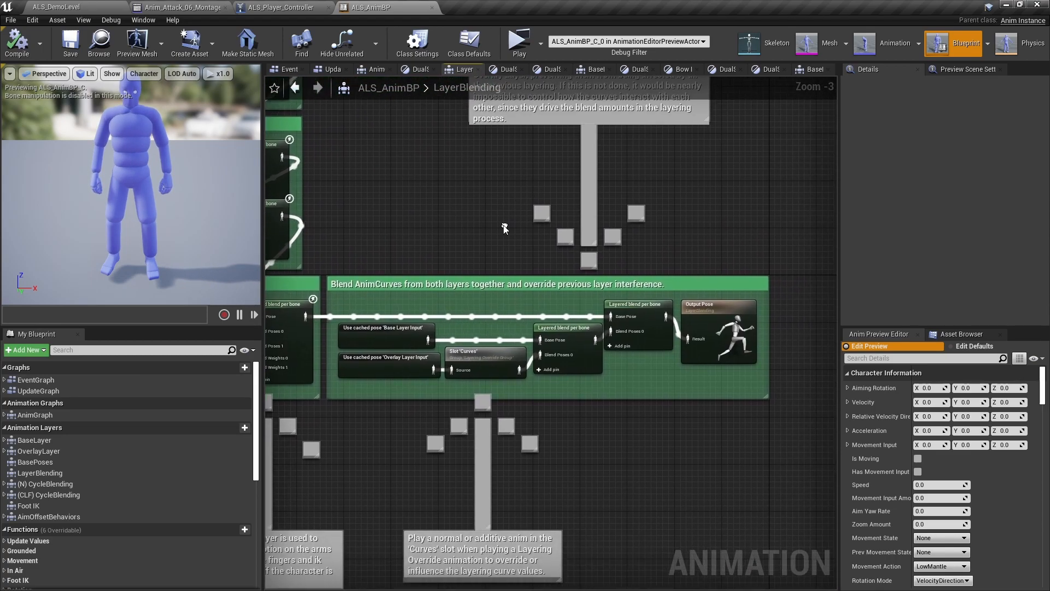
{"action": "left_click_drag", "start_coordinate": [328, 250], "coordinate": [770, 418]}
{"action": "left_click", "coordinate": [589, 387]}
{"action": "scroll", "coordinate": [405, 306], "scroll_direction": "up", "scroll_amount": 1}
{"action": "left_click", "coordinate": [394, 331]}
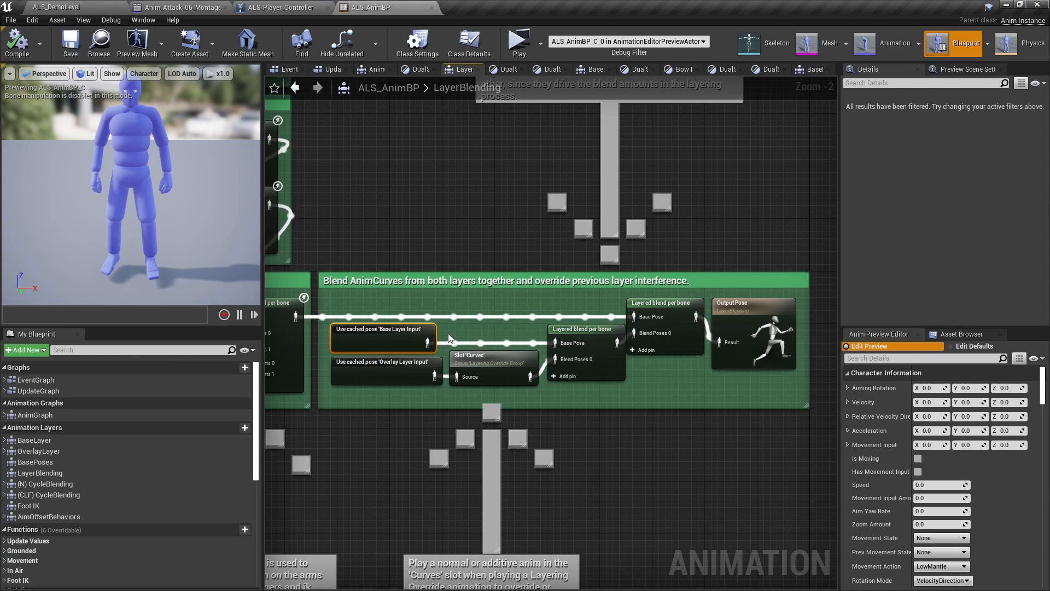
{"action": "left_click", "coordinate": [546, 333]}
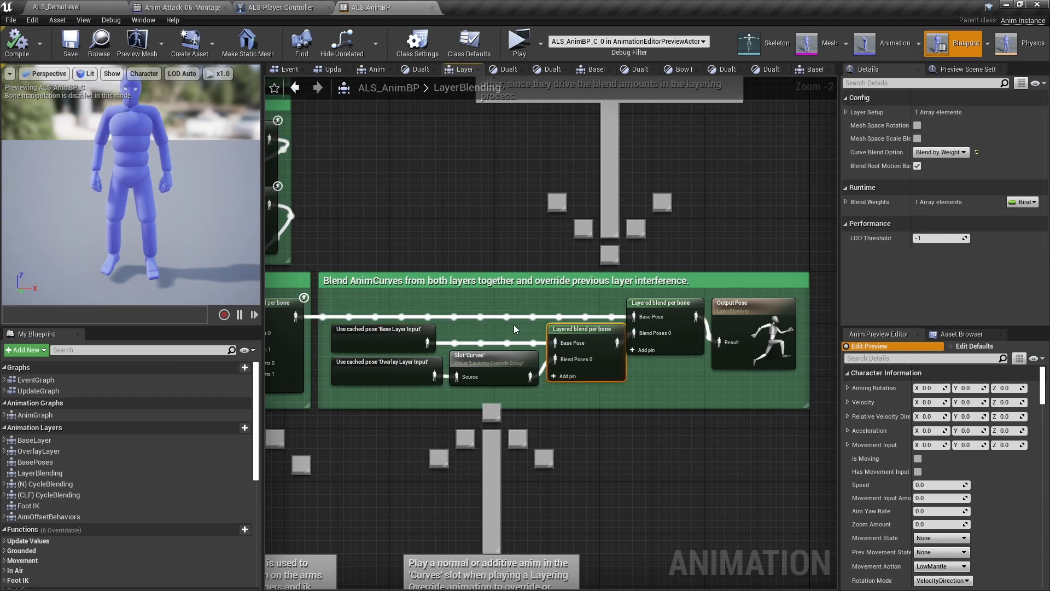
{"action": "left_click_drag", "start_coordinate": [379, 391], "coordinate": [440, 358]}
{"action": "double_click", "coordinate": [449, 347]}
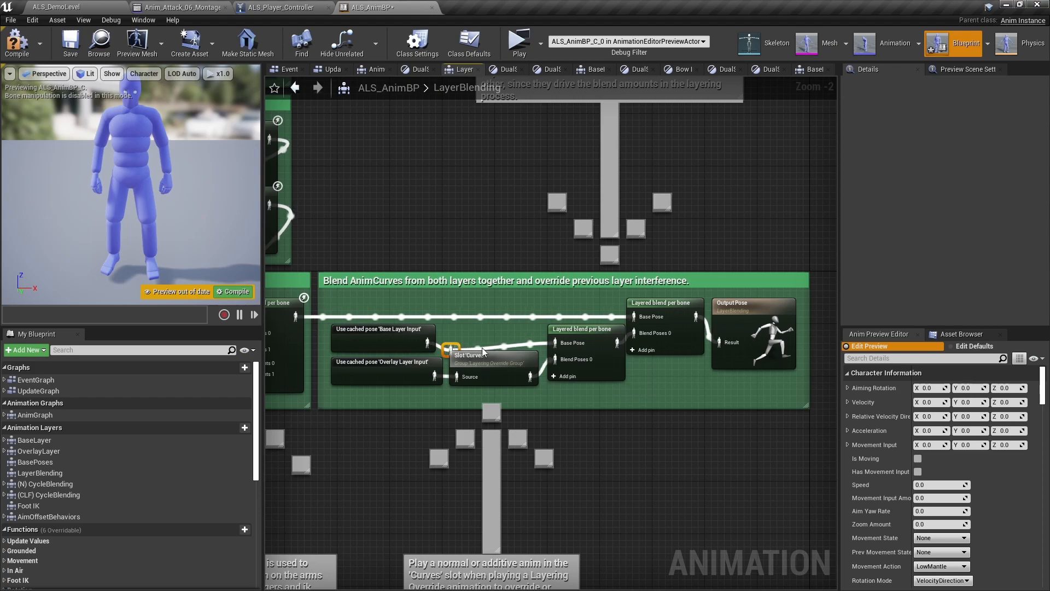
{"action": "key", "text": "ctrl+z"}
Step: Compare the curve blend options of the two Layered blend per bone nodes in the AnimCurves section
{"action": "left_click", "coordinate": [581, 333]}
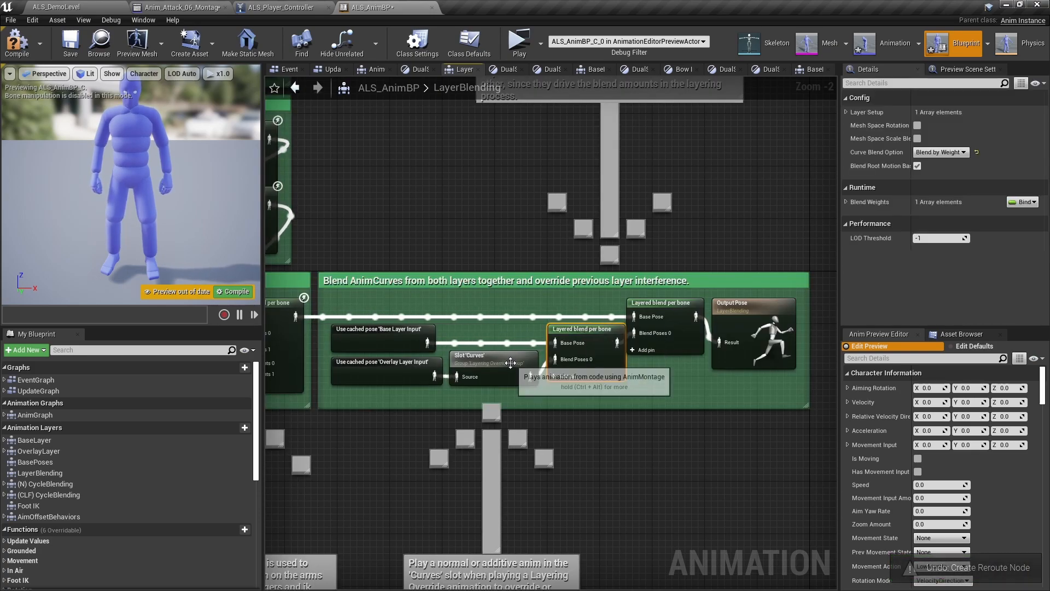
{"action": "left_click", "coordinate": [612, 386]}
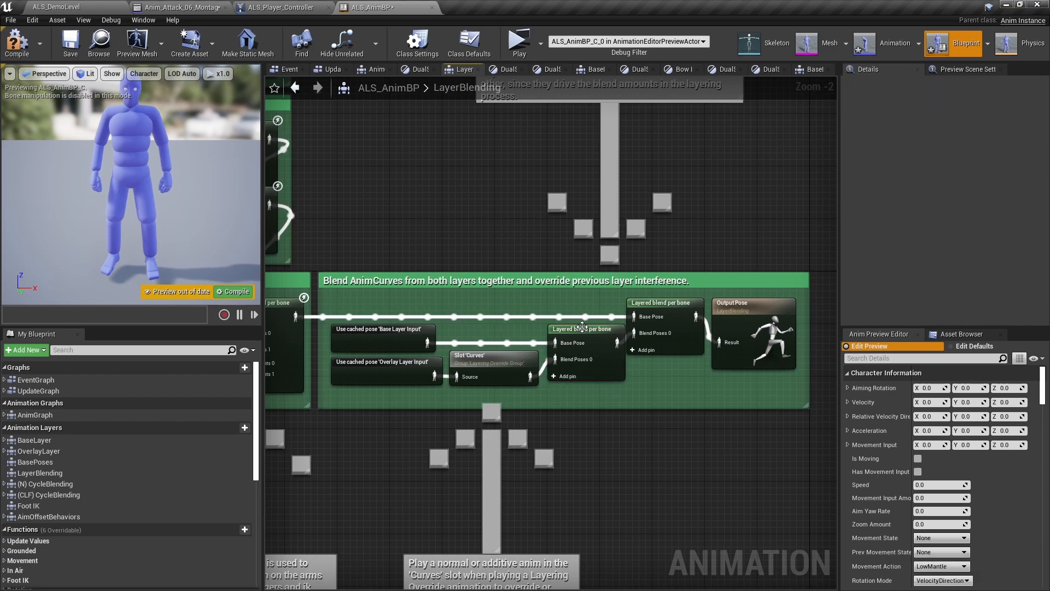
{"action": "left_click", "coordinate": [633, 305]}
{"action": "scroll", "coordinate": [632, 310], "scroll_direction": "down", "scroll_amount": 1}
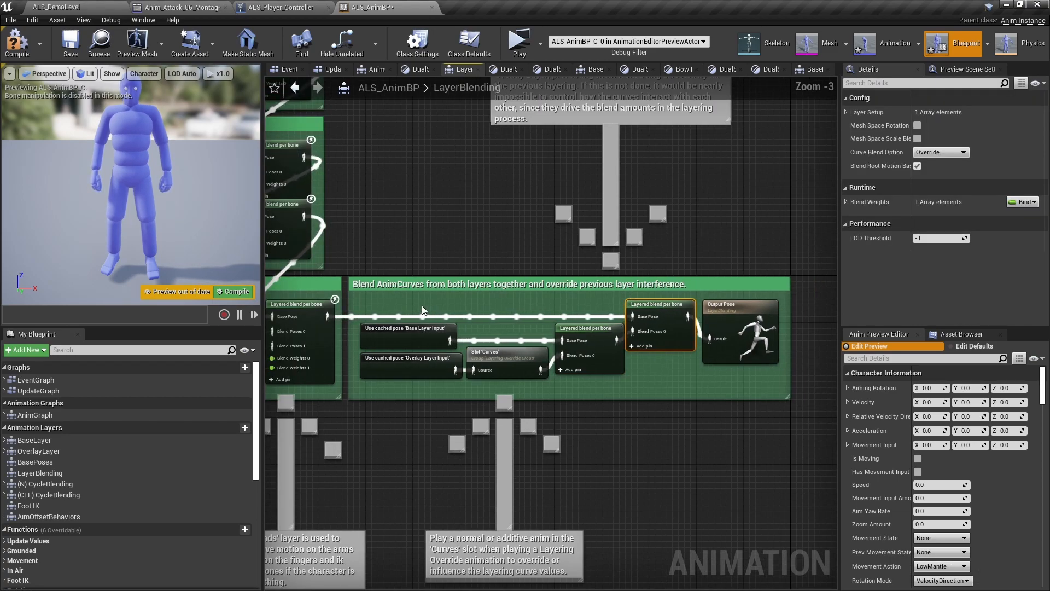
{"action": "left_click_drag", "start_coordinate": [599, 378], "coordinate": [599, 384]}
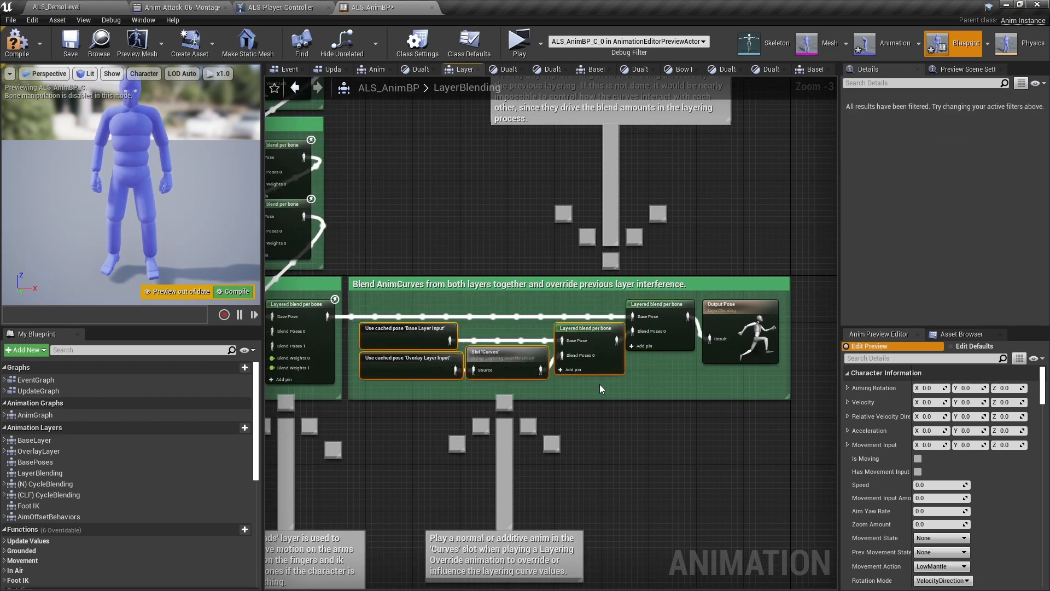
{"action": "left_click", "coordinate": [605, 382]}
{"action": "scroll", "coordinate": [605, 373], "scroll_direction": "down", "scroll_amount": 1}
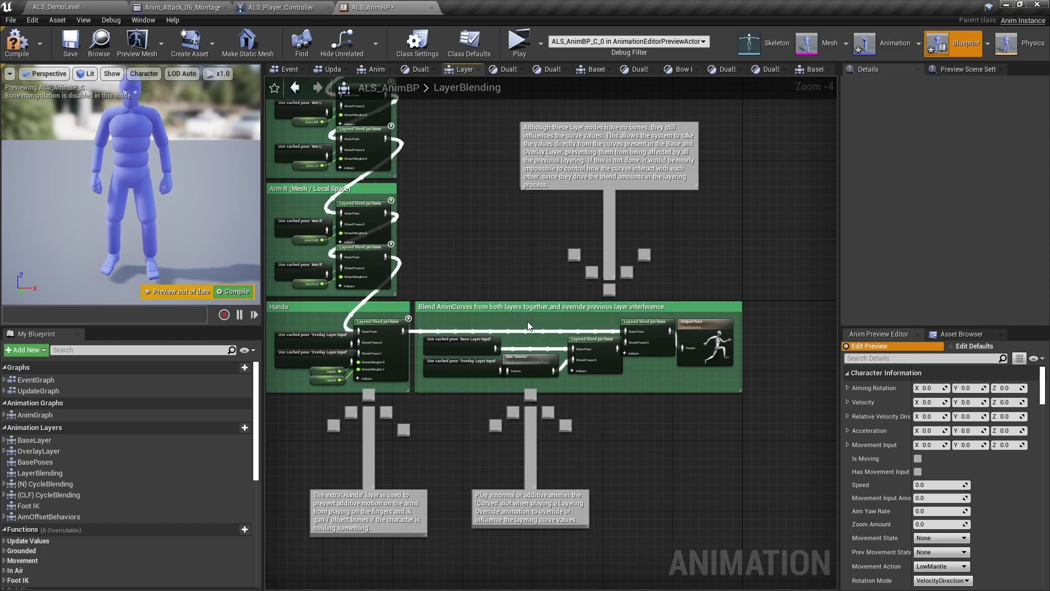
Step: Compile and save the ALS_AnimBP animation blueprint
{"action": "right_click_drag", "start_coordinate": [529, 327], "coordinate": [524, 341]}
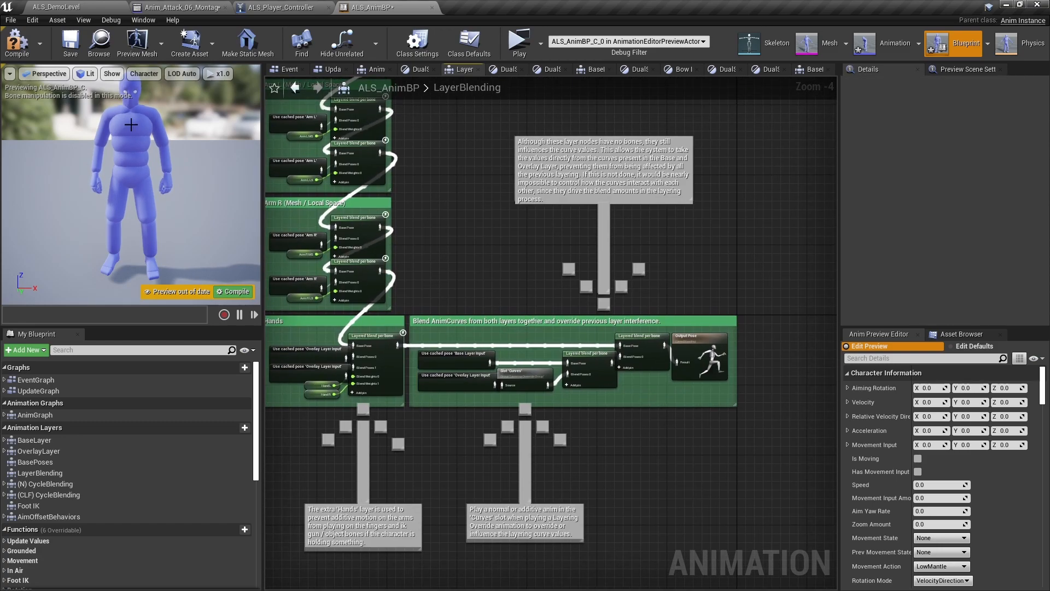
{"action": "left_click", "coordinate": [22, 44]}
{"action": "left_click", "coordinate": [68, 43]}
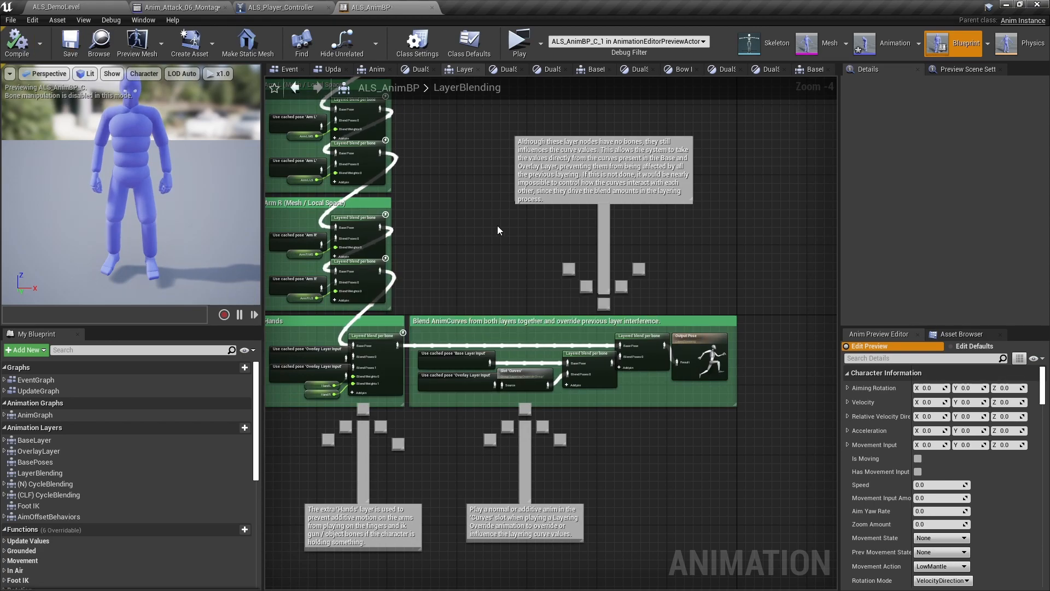
Step: Return to Anim_Attack_06_Montage and enlarge its timeline area so all override slots and the curves track fit
{"action": "left_click", "coordinate": [182, 7]}
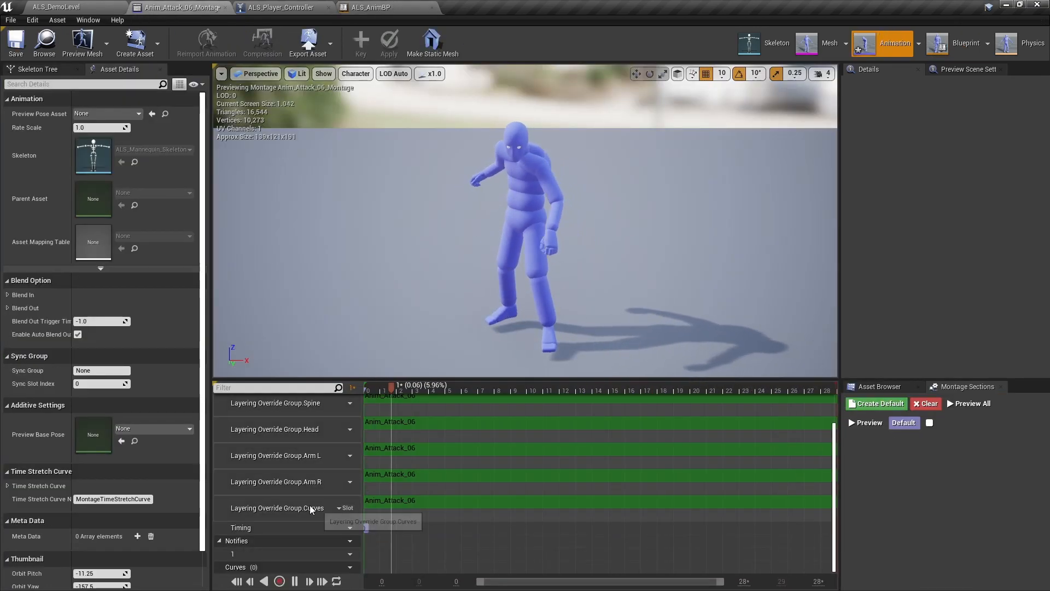
{"action": "scroll", "coordinate": [267, 489], "scroll_direction": "up", "scroll_amount": 1}
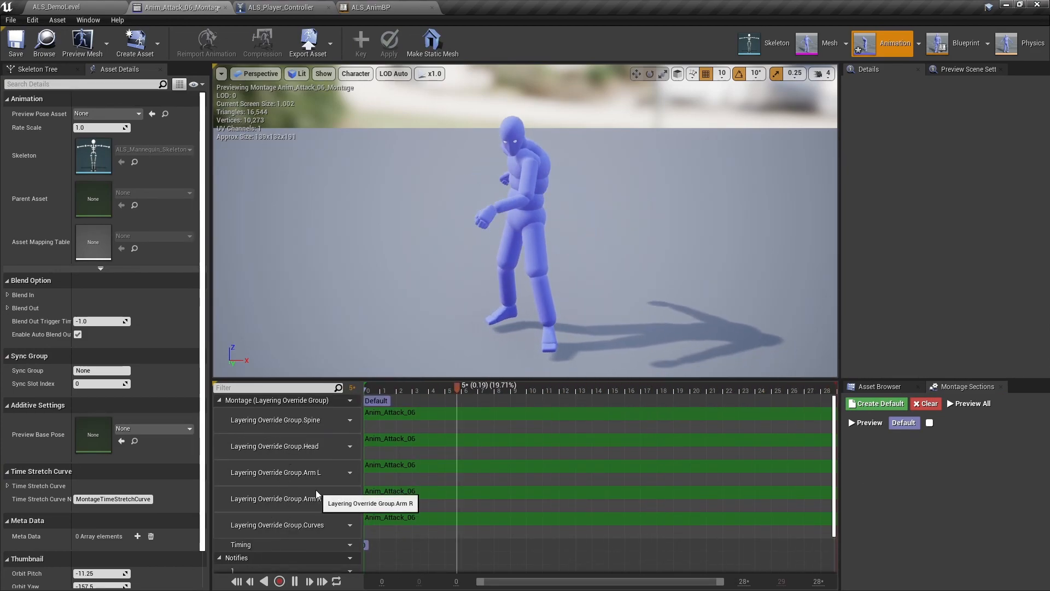
{"action": "left_click_drag", "start_coordinate": [353, 379], "coordinate": [352, 305]}
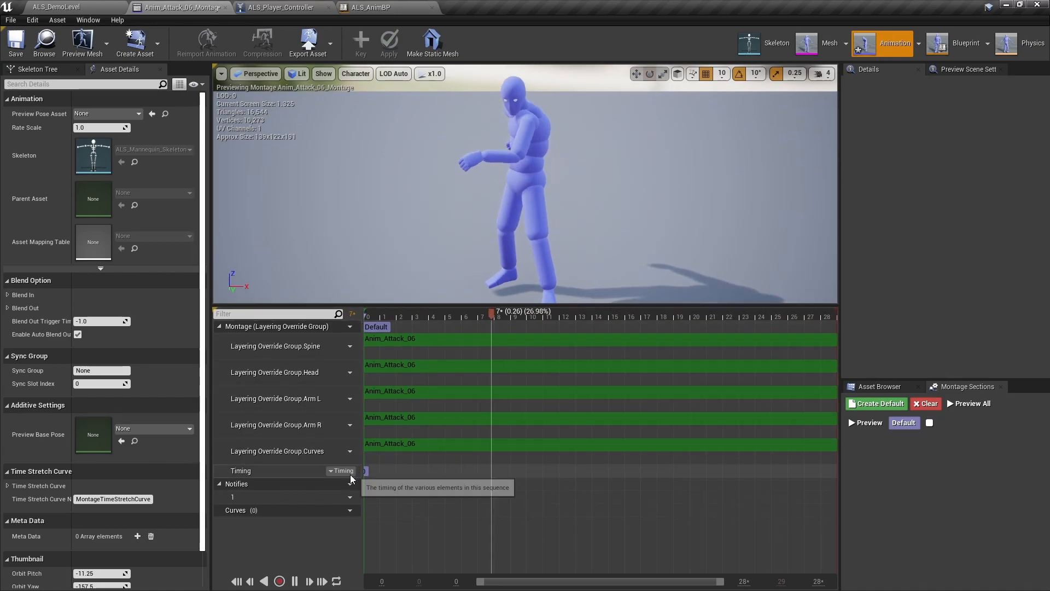
{"action": "left_click", "coordinate": [361, 510]}
{"action": "mouse_move", "coordinate": [392, 530]}
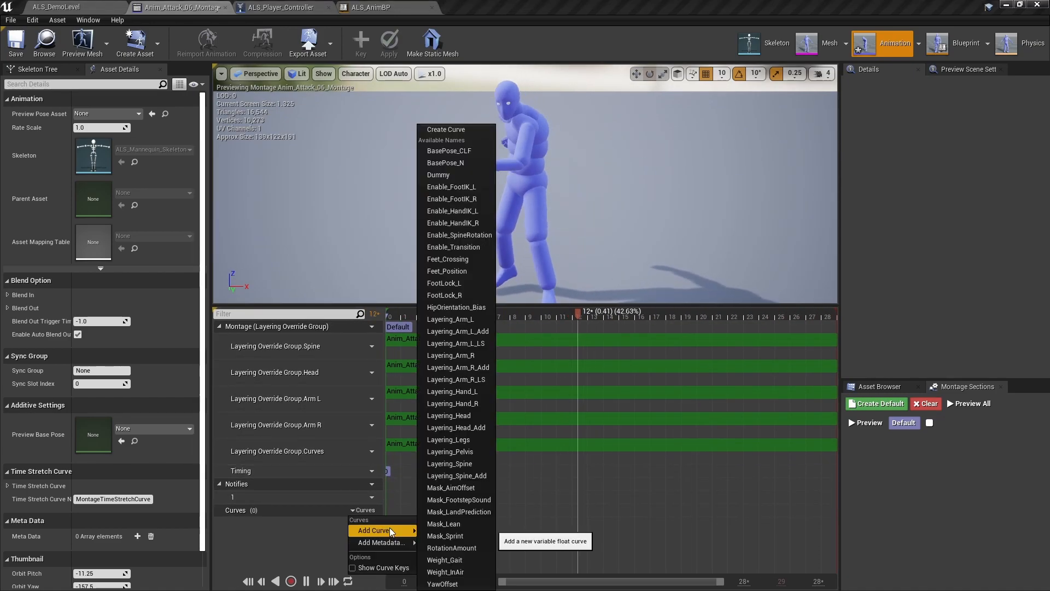
{"action": "left_click", "coordinate": [333, 396]}
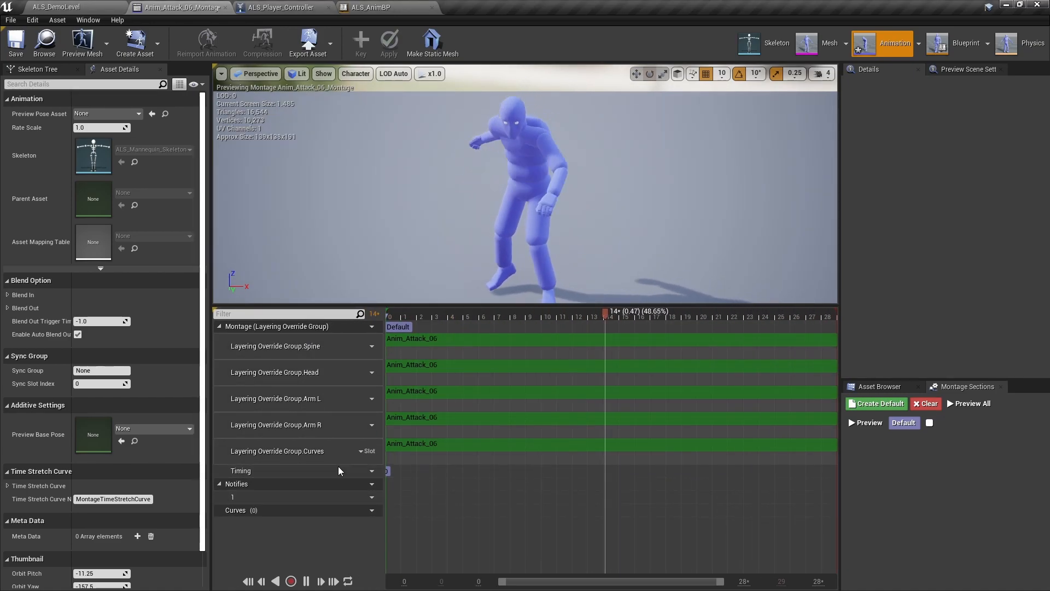
Step: Add the Layering_Spine and Layering_Spine_Add curves to the montage
{"action": "left_click", "coordinate": [364, 509]}
{"action": "mouse_move", "coordinate": [377, 531]}
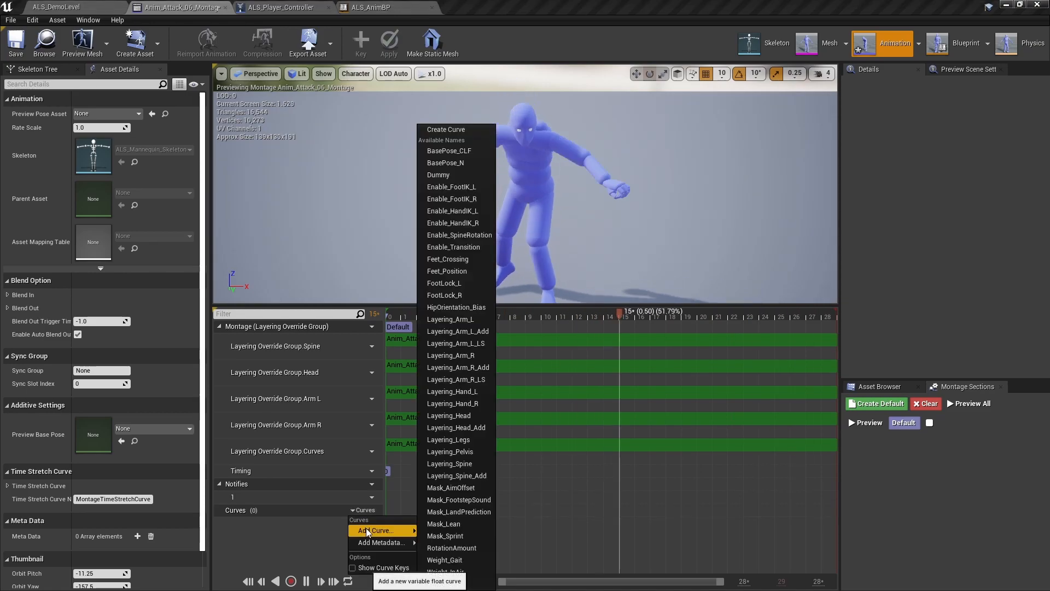
{"action": "left_click", "coordinate": [470, 463]}
{"action": "left_click", "coordinate": [364, 509]}
{"action": "mouse_move", "coordinate": [378, 531]}
{"action": "left_click", "coordinate": [456, 475]}
Step: Add the Layering_Head and Layering_Head_Add curves to the montage
{"action": "left_click", "coordinate": [364, 510]}
{"action": "left_click", "coordinate": [450, 440]}
{"action": "left_click", "coordinate": [369, 513]}
{"action": "left_click", "coordinate": [462, 451]}
Step: Add the arm curves Layering_Arm_L, Layering_Arm_L_Add, Layering_Arm_L_LS, Layering_Arm_R, Layering_Arm_R_Add and Layering_Arm_R_LS to the montage
{"action": "left_click", "coordinate": [365, 497]}
{"action": "left_click", "coordinate": [454, 367]}
{"action": "left_click", "coordinate": [365, 497]}
{"action": "left_click", "coordinate": [456, 379]}
{"action": "left_click", "coordinate": [366, 497]}
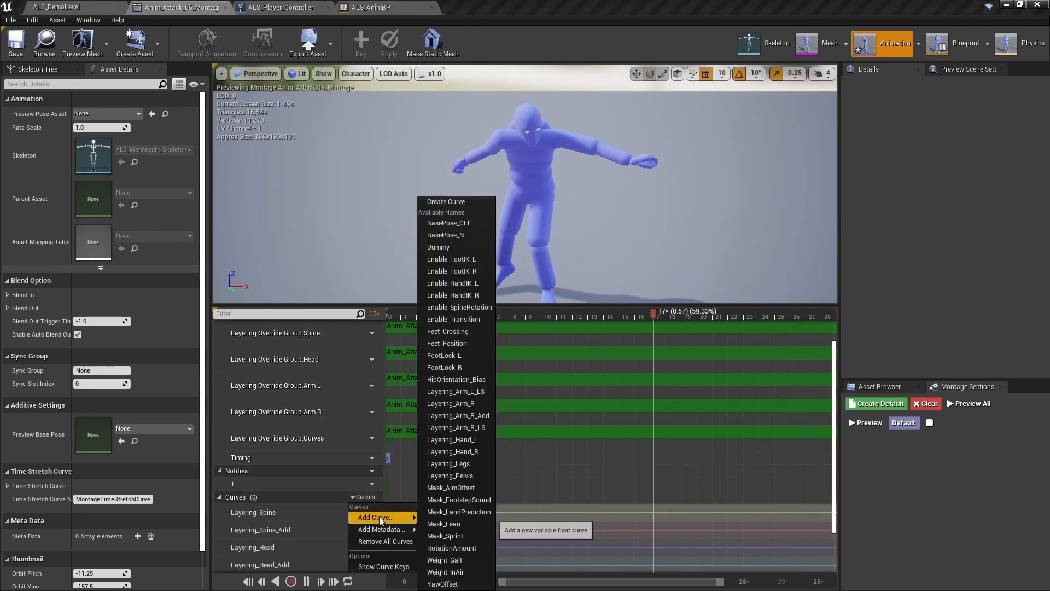
{"action": "left_click", "coordinate": [454, 427]}
{"action": "left_click", "coordinate": [454, 427]}
{"action": "left_click", "coordinate": [454, 427]}
{"action": "left_click", "coordinate": [454, 427]}
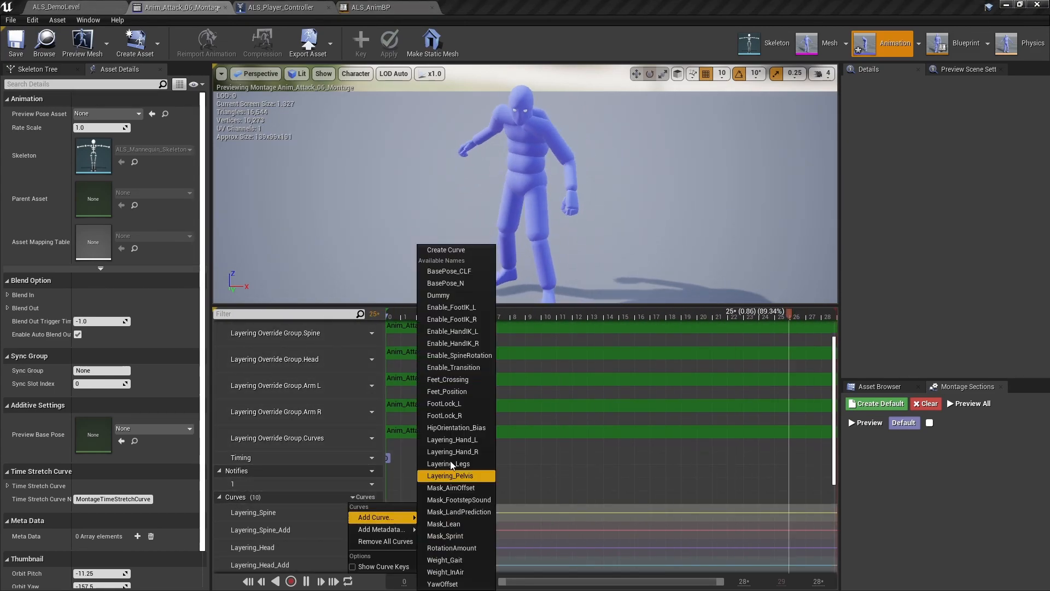
Step: Add the Layering_Hand_L and Layering_Hand_R curves and save the montage
{"action": "left_click", "coordinate": [460, 440]}
{"action": "left_click", "coordinate": [366, 497]}
{"action": "left_click", "coordinate": [468, 452]}
{"action": "scroll", "coordinate": [465, 459], "scroll_direction": "down", "scroll_amount": 6}
{"action": "left_click", "coordinate": [17, 43]}
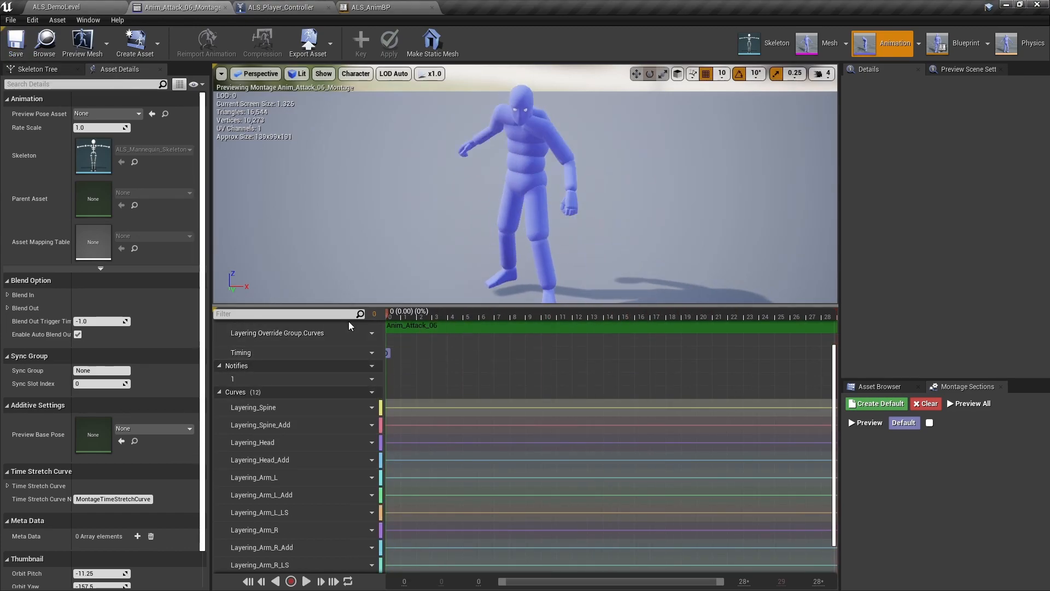
Step: Play ALS_DemoLevel and test the attack montage on the character while moving forward
{"action": "left_click", "coordinate": [56, 6]}
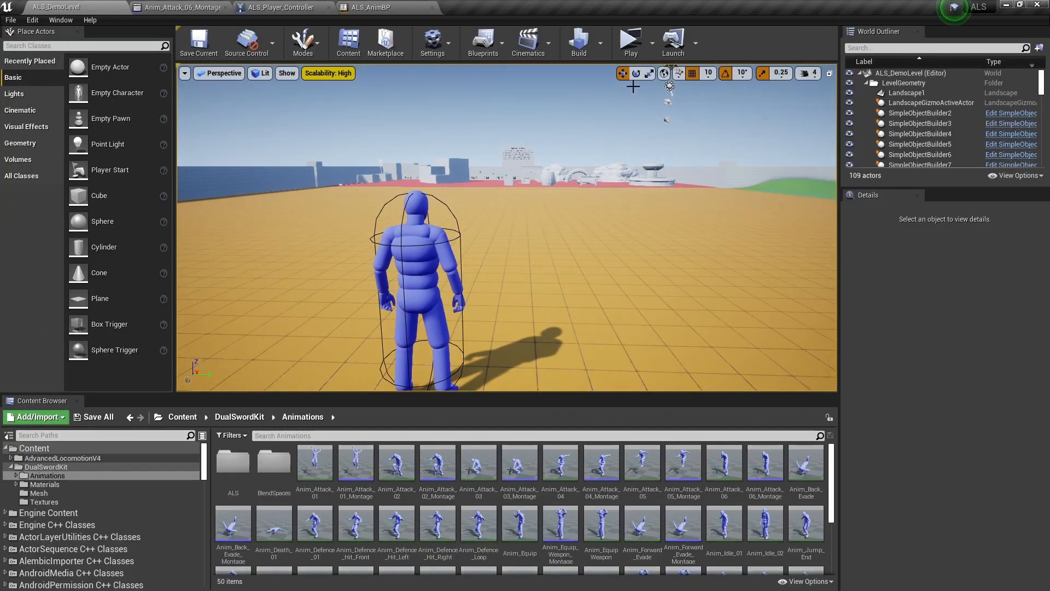
{"action": "left_click", "coordinate": [631, 50]}
{"action": "key", "text": "q"}
{"action": "scroll", "coordinate": [525, 296], "scroll_direction": "up", "scroll_amount": 1}
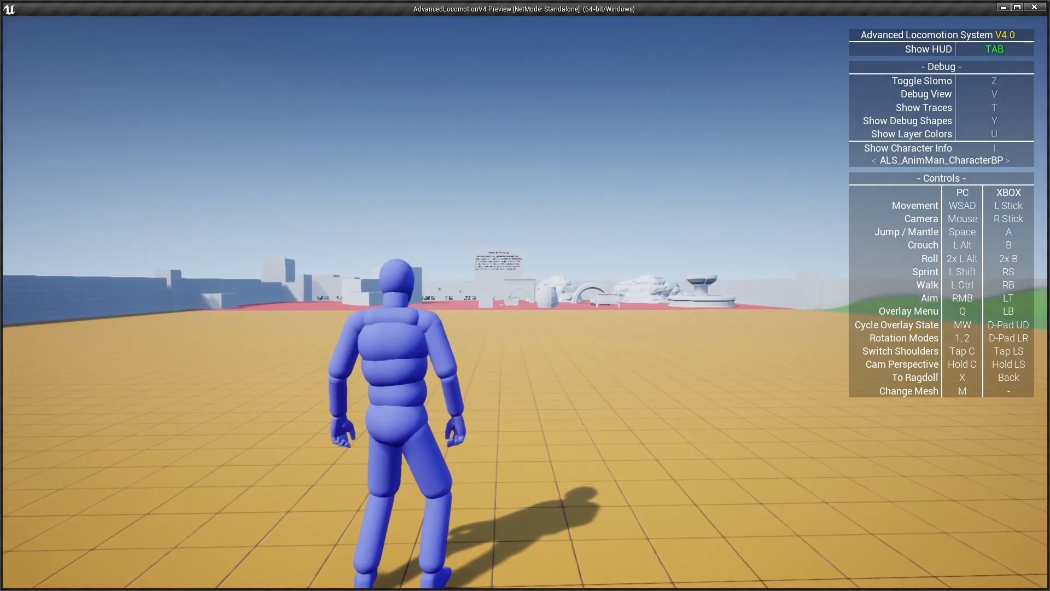
{"action": "key", "text": "w"}
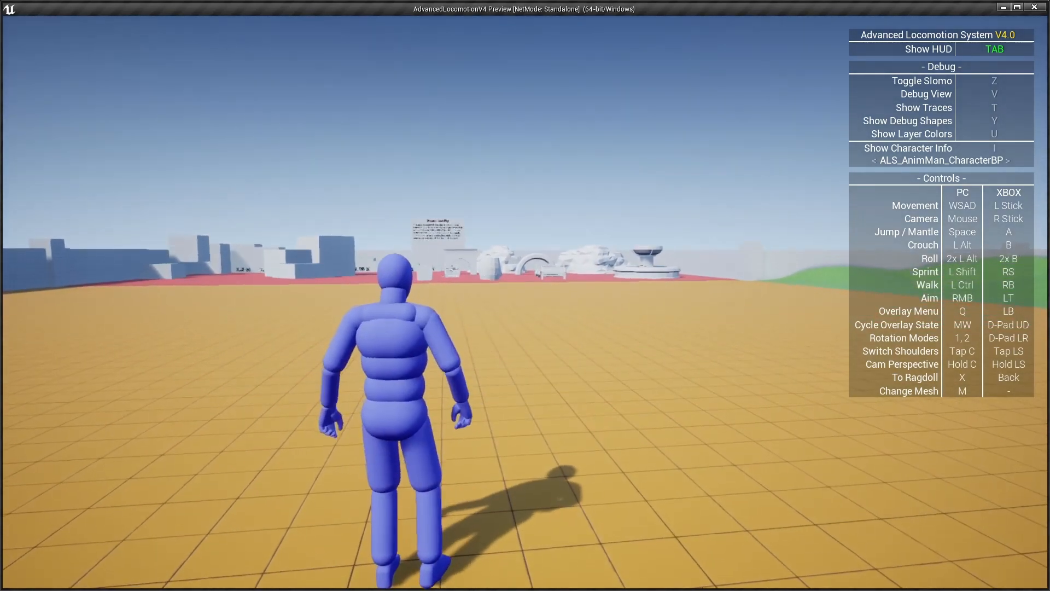
{"action": "key", "text": "w"}
{"action": "key", "text": "q"}
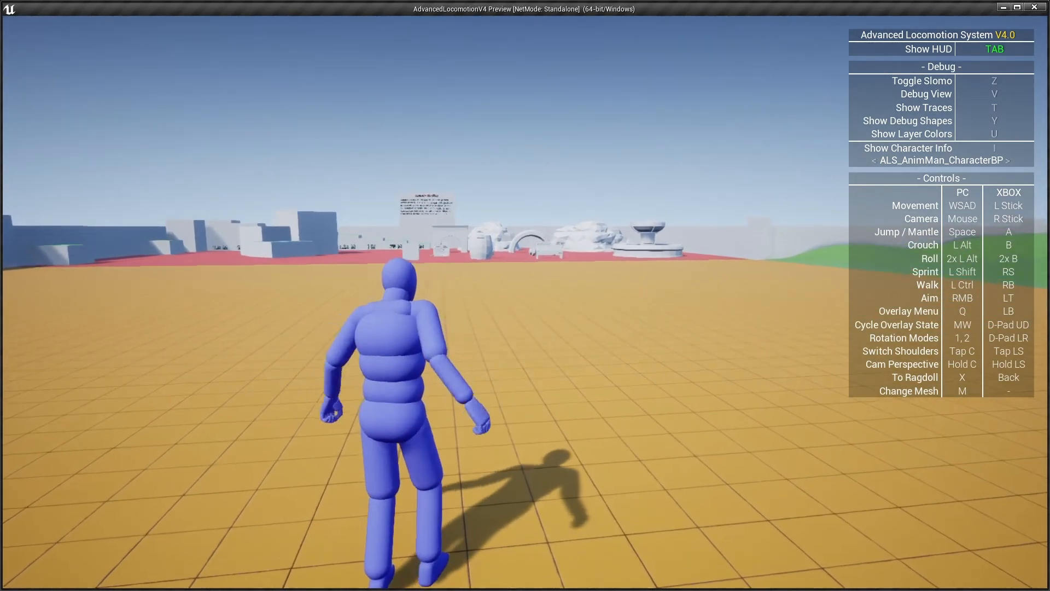
{"action": "key", "text": "w"}
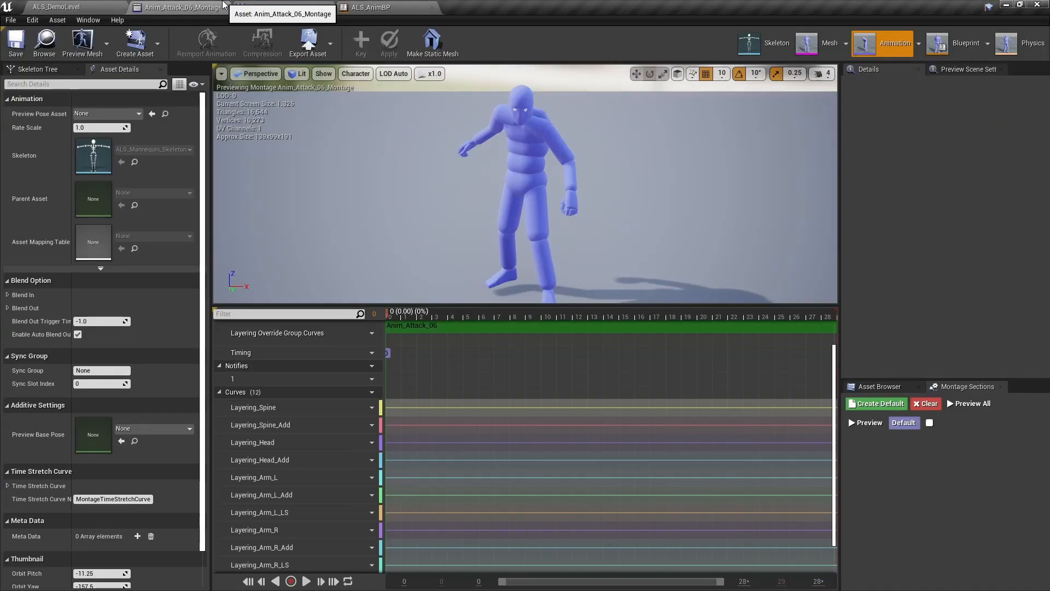
Step: Convert the Layering_Spine and Layering_Head curves of Anim_Attack_06_Montage to metadata
{"action": "left_click", "coordinate": [466, 383]}
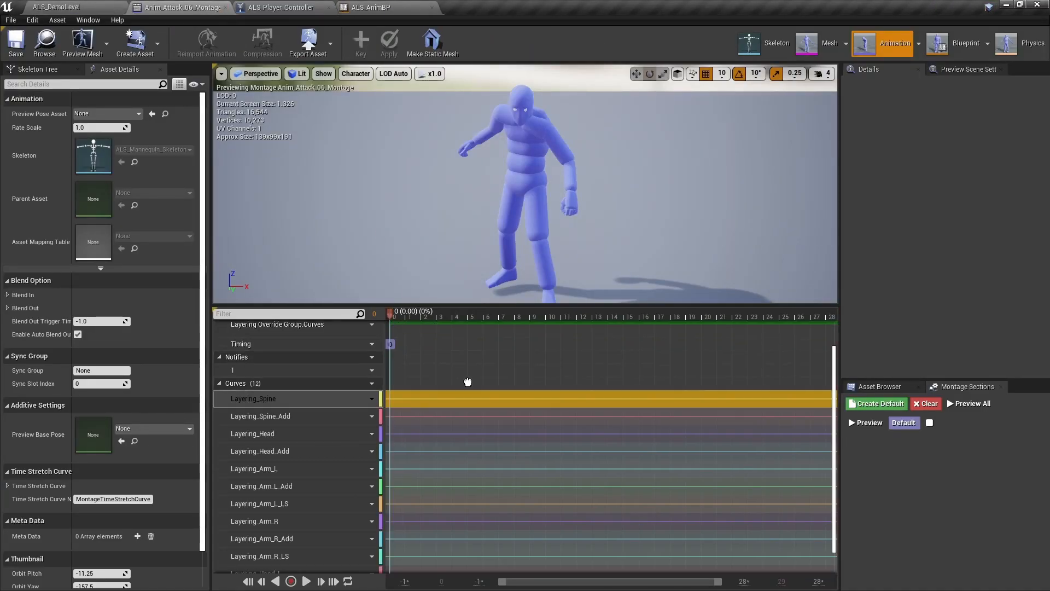
{"action": "scroll", "coordinate": [468, 378], "scroll_direction": "up", "scroll_amount": 3}
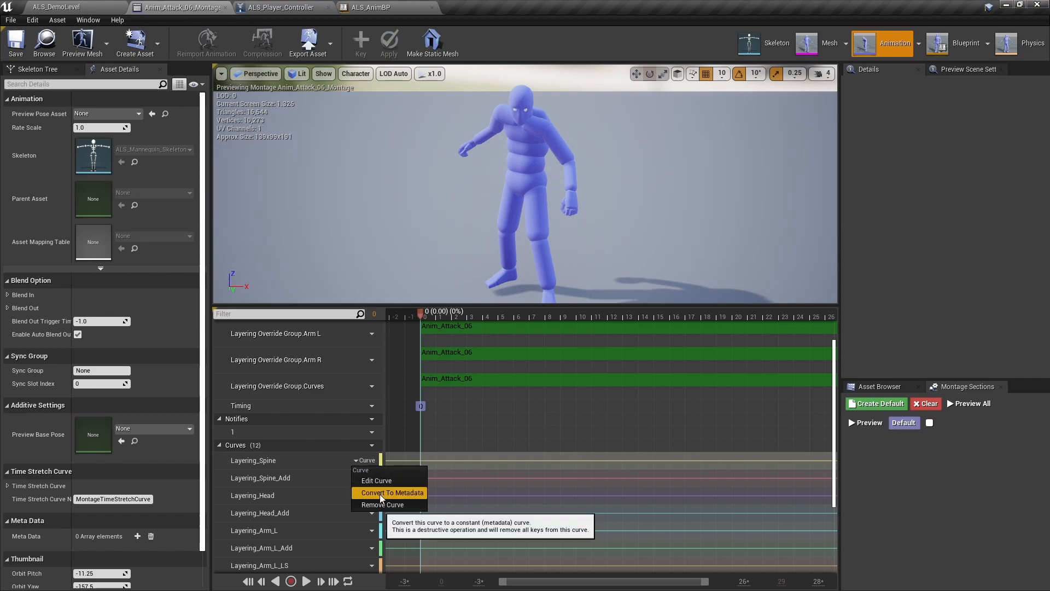
{"action": "scroll", "coordinate": [428, 477], "scroll_direction": "up", "scroll_amount": 1}
{"action": "scroll", "coordinate": [395, 489], "scroll_direction": "down", "scroll_amount": 2}
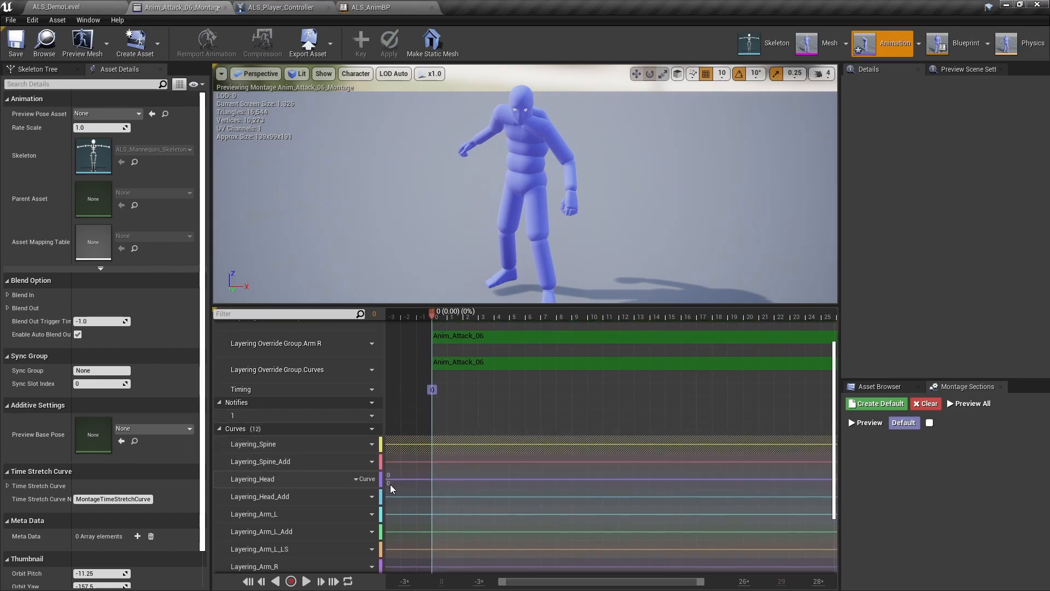
{"action": "left_click", "coordinate": [387, 517]}
{"action": "scroll", "coordinate": [500, 417], "scroll_direction": "up", "scroll_amount": 5}
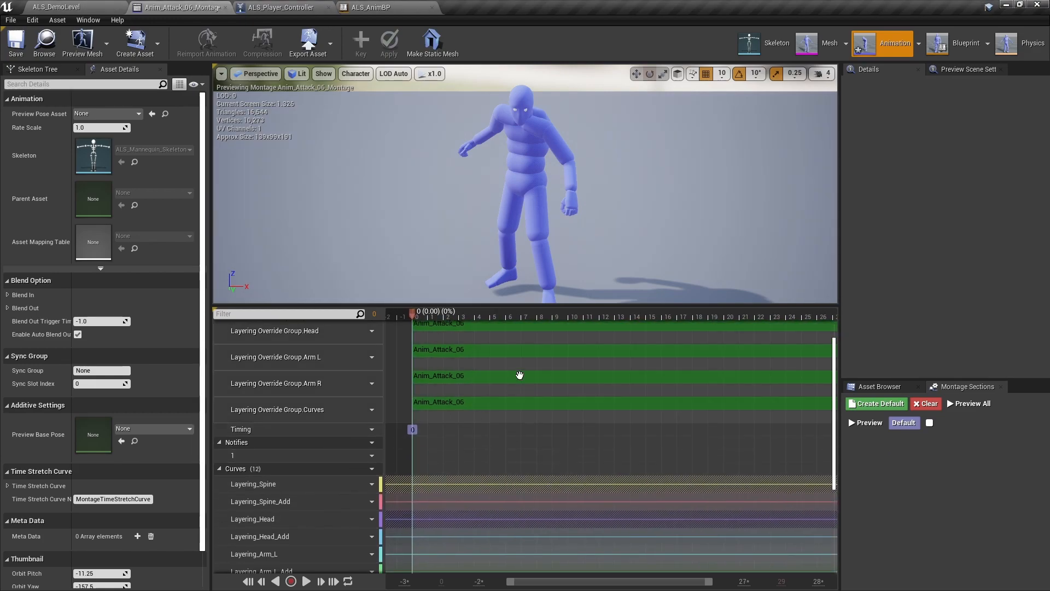
Step: Scrub through the attack preview and convert the Layering_Arm_L curve to metadata
{"action": "left_click_drag", "start_coordinate": [433, 318], "coordinate": [723, 320]}
{"action": "right_click_drag", "start_coordinate": [547, 466], "coordinate": [558, 351]}
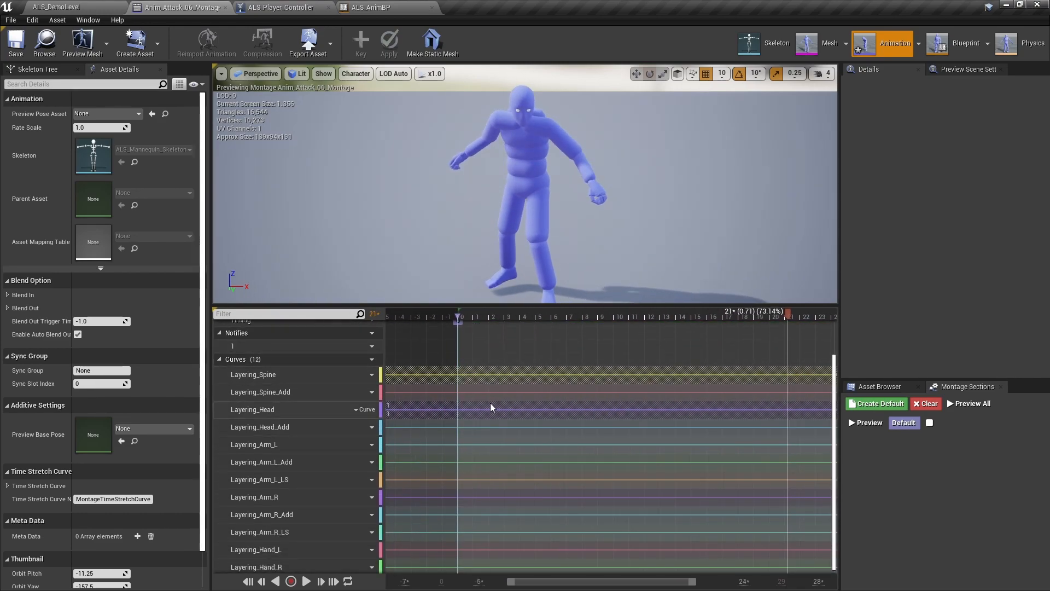
{"action": "left_click", "coordinate": [363, 444]}
{"action": "left_click", "coordinate": [387, 466]}
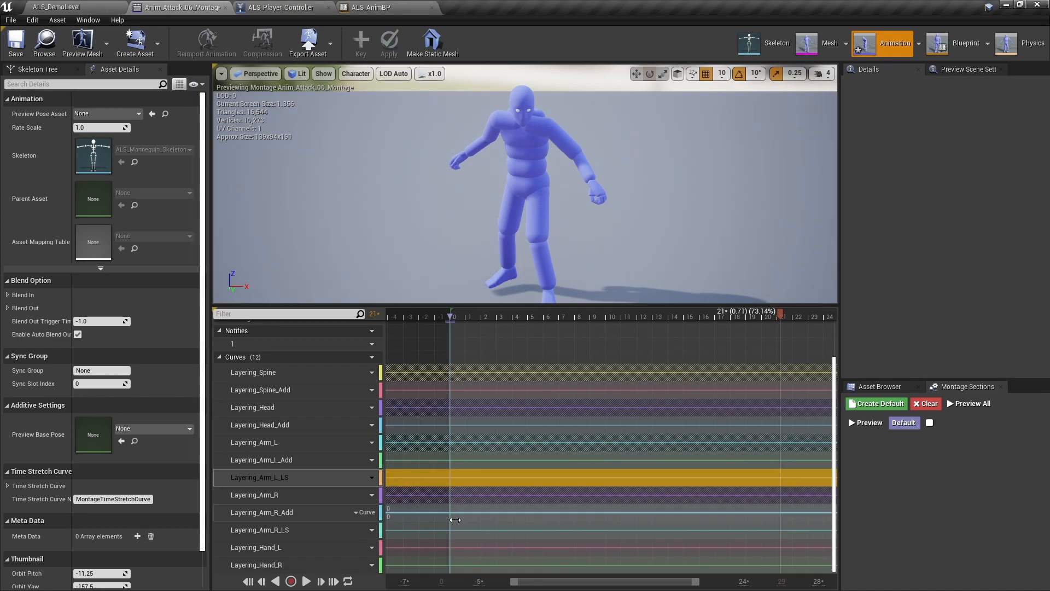
Step: Convert the Layering_Hand_L and Layering_Hand_R curves to metadata and save the montage
{"action": "left_click", "coordinate": [366, 547]}
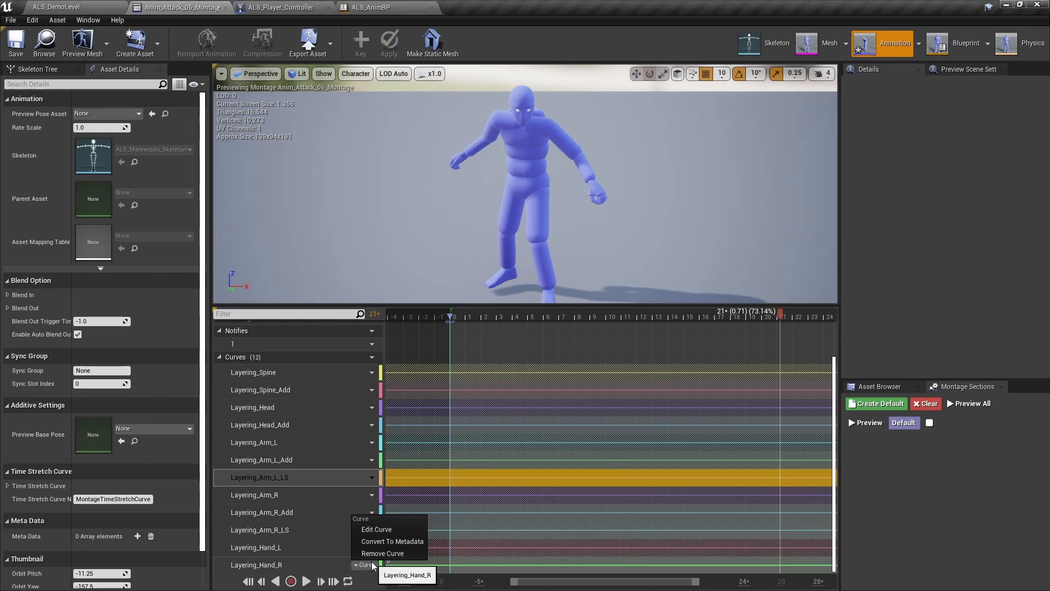
{"action": "left_click", "coordinate": [383, 525]}
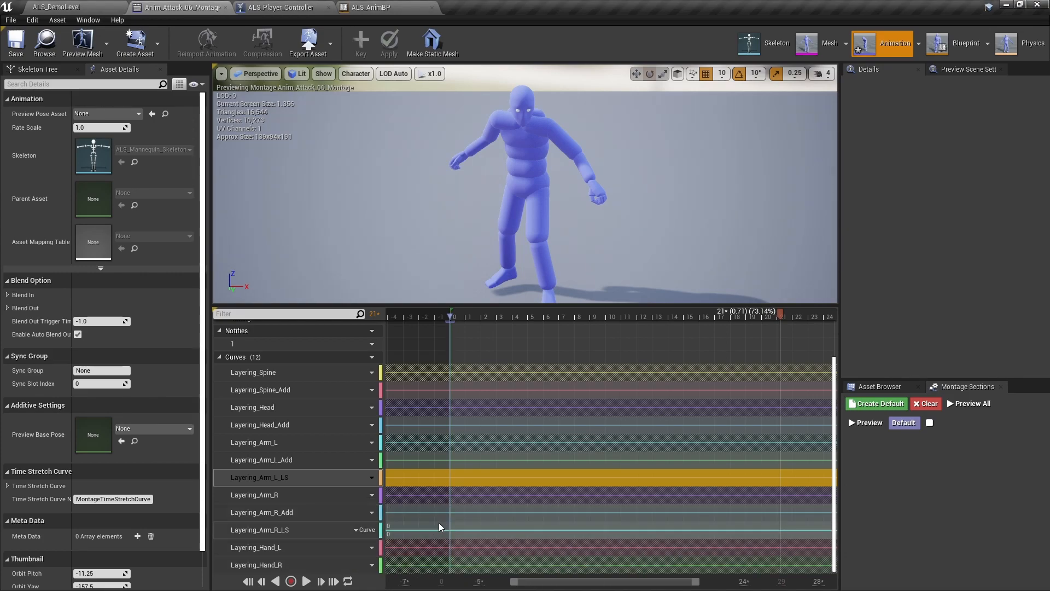
{"action": "left_click", "coordinate": [13, 67]}
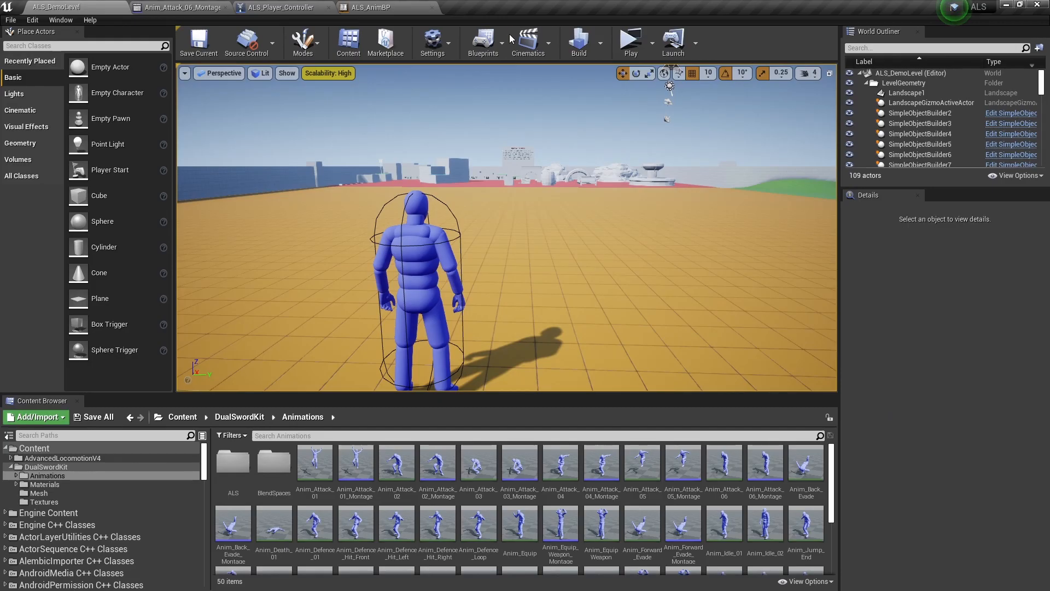
Step: Play ALS_DemoLevel, switch the character to the dual sword overlay and test the attack montage in slow motion
{"action": "left_click", "coordinate": [629, 39]}
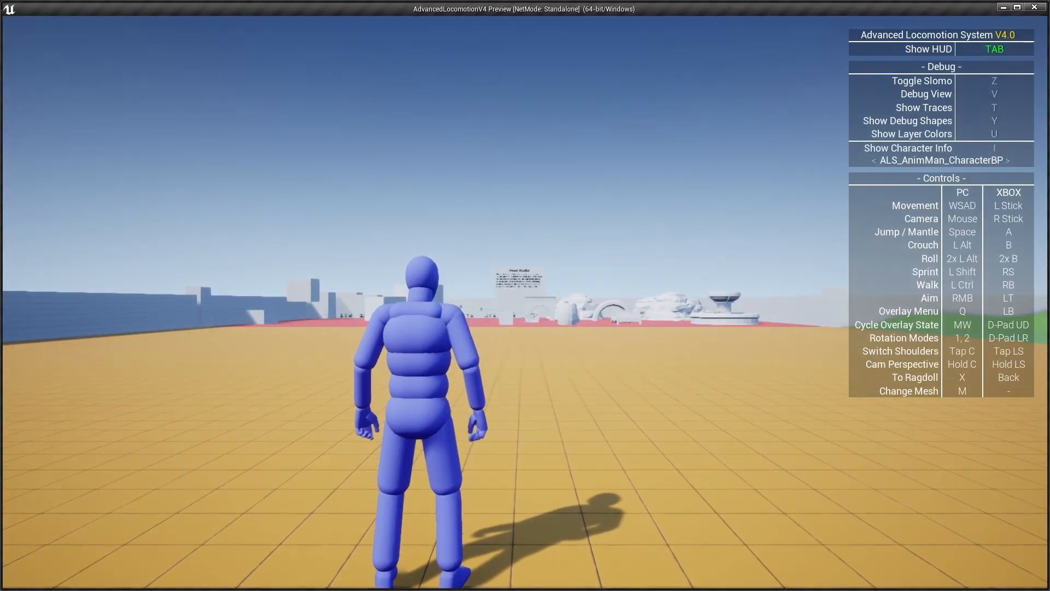
{"action": "key", "text": "q"}
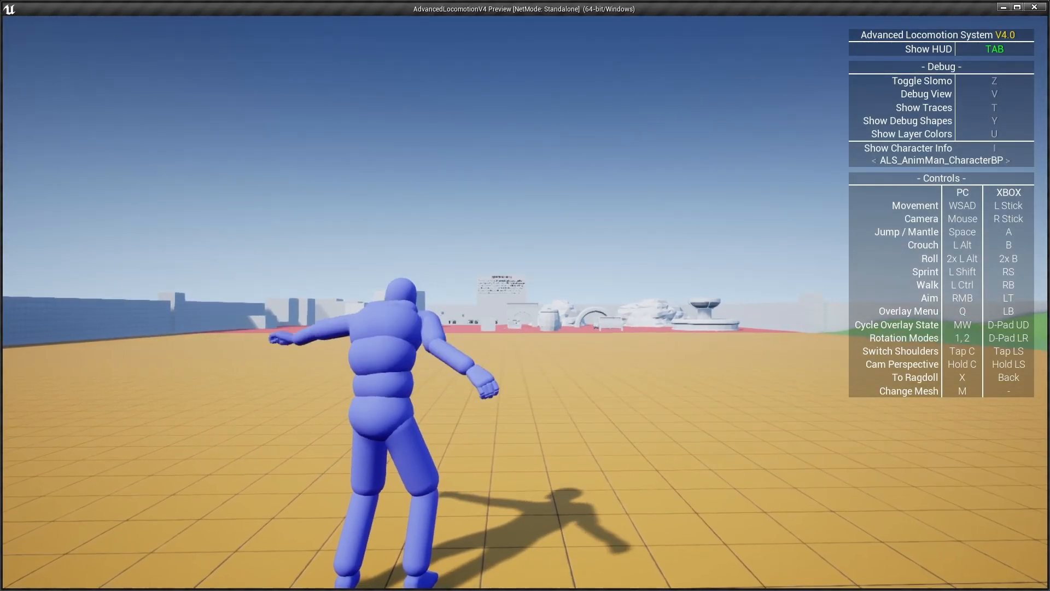
{"action": "key", "text": "z"}
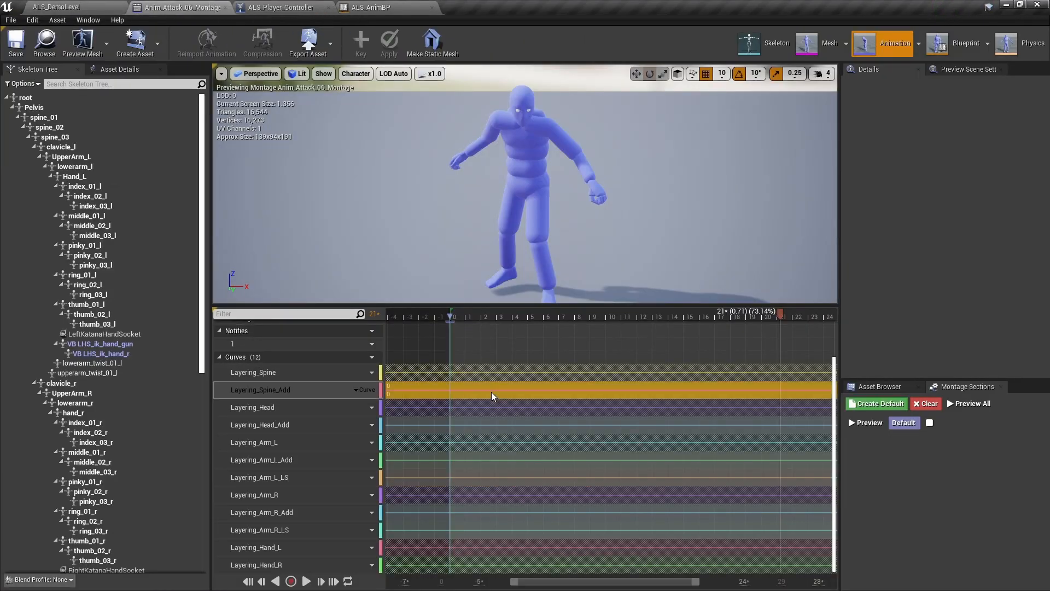
Step: Add the Layering_Legs and Layering_Pelvis curves to Anim_Attack_06_Montage and save it
{"action": "mouse_move", "coordinate": [491, 393]}
{"action": "right_mouse_down"}
{"action": "mouse_move", "coordinate": [512, 326]}
{"action": "mouse_move", "coordinate": [529, 341]}
{"action": "mouse_move", "coordinate": [471, 340]}
{"action": "mouse_move", "coordinate": [451, 359]}
{"action": "mouse_move", "coordinate": [466, 356]}
{"action": "right_mouse_up"}
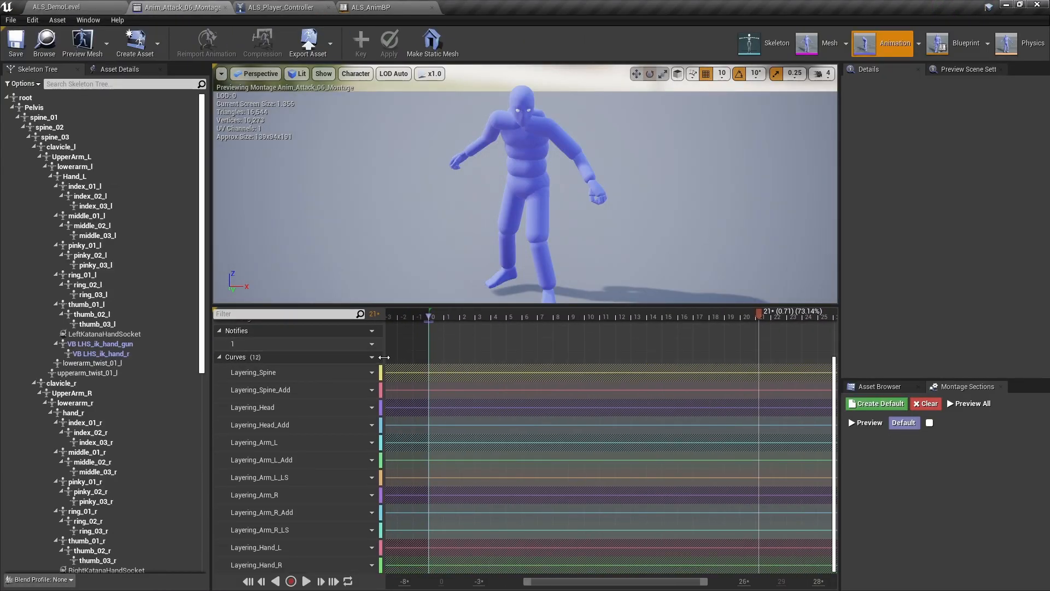
{"action": "left_click", "coordinate": [363, 356]}
{"action": "mouse_move", "coordinate": [379, 381]}
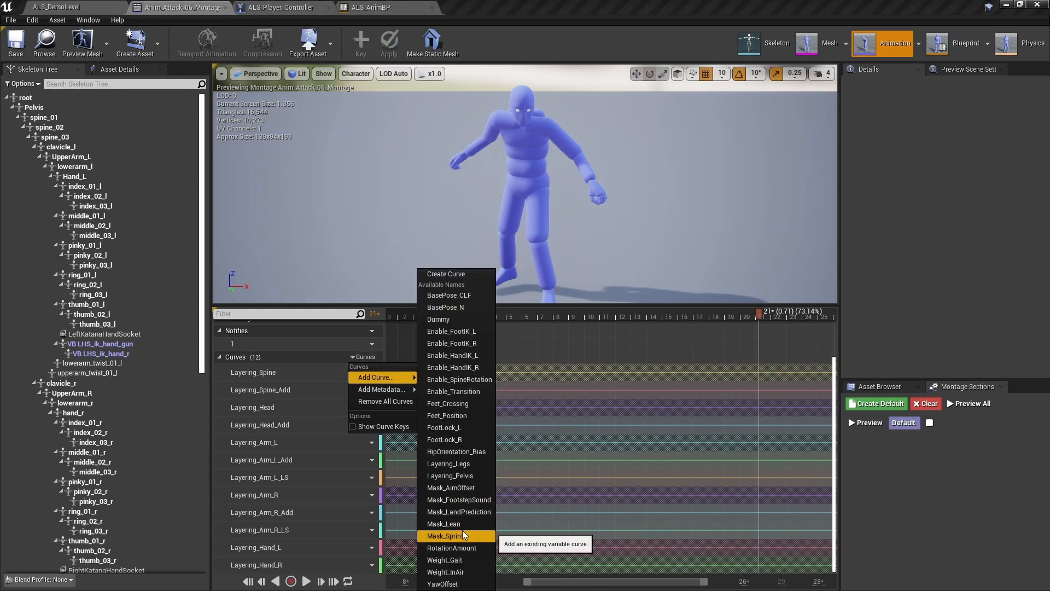
{"action": "left_click", "coordinate": [489, 465]}
{"action": "mouse_move", "coordinate": [372, 377]}
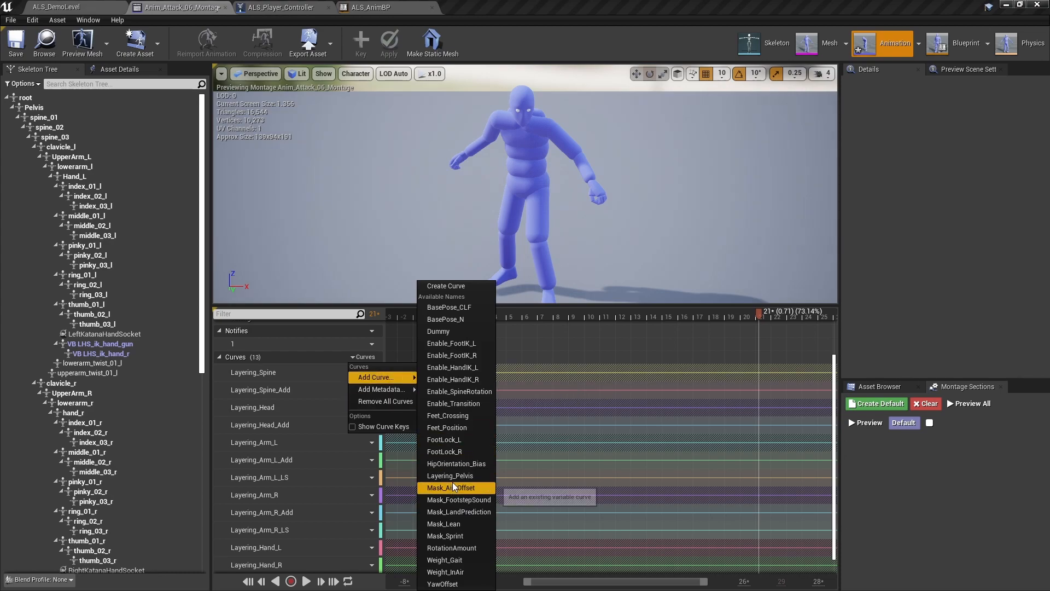
{"action": "left_click", "coordinate": [450, 475]}
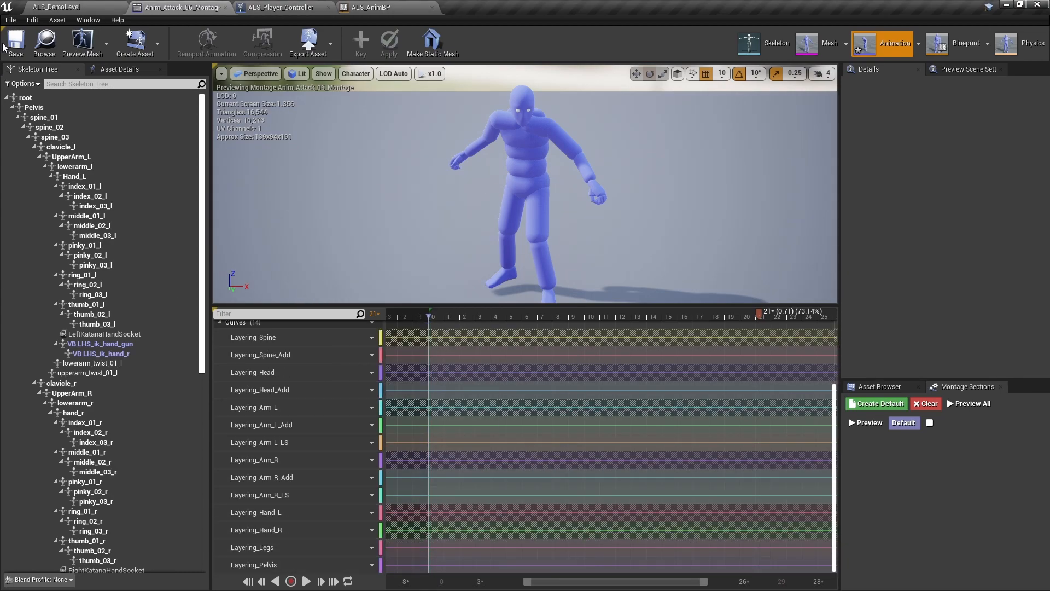
{"action": "scroll", "coordinate": [413, 343], "scroll_direction": "up", "scroll_amount": 5}
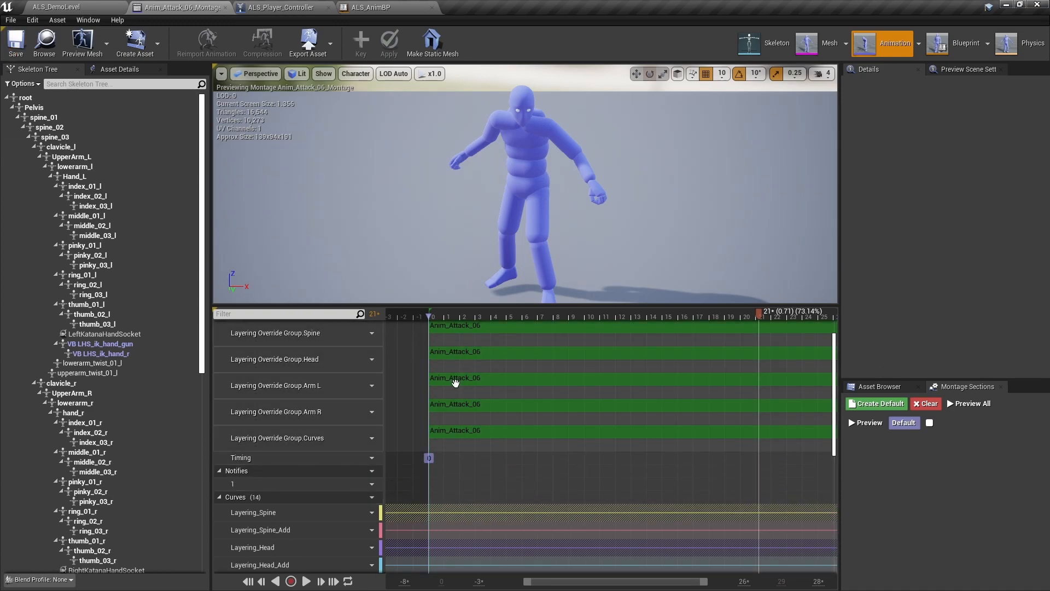
{"action": "scroll", "coordinate": [442, 374], "scroll_direction": "down", "scroll_amount": 5}
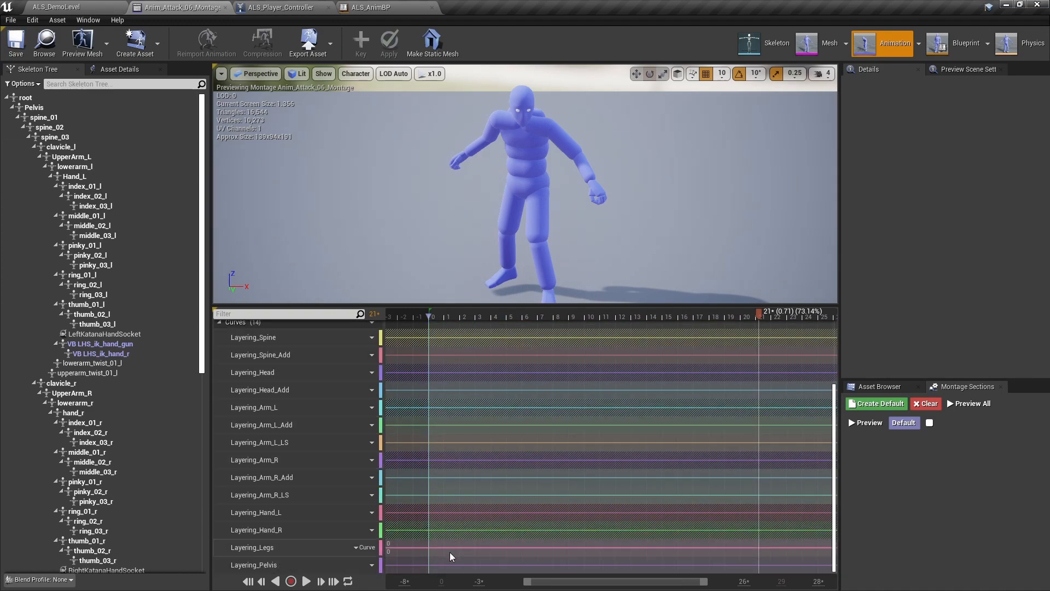
{"action": "scroll", "coordinate": [445, 544], "scroll_direction": "up", "scroll_amount": 5}
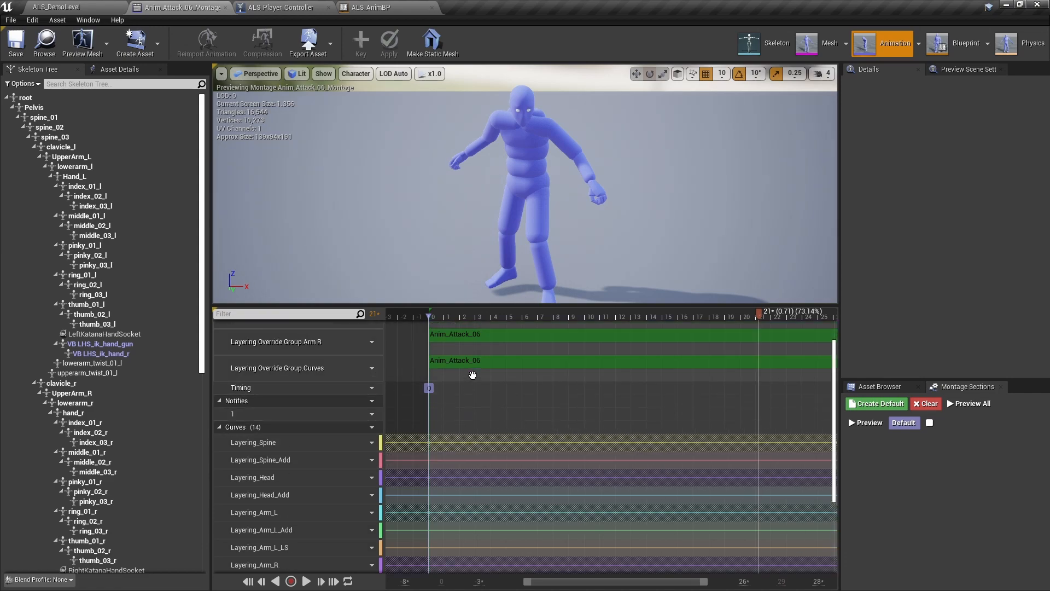
{"action": "scroll", "coordinate": [481, 390], "scroll_direction": "up", "scroll_amount": 3}
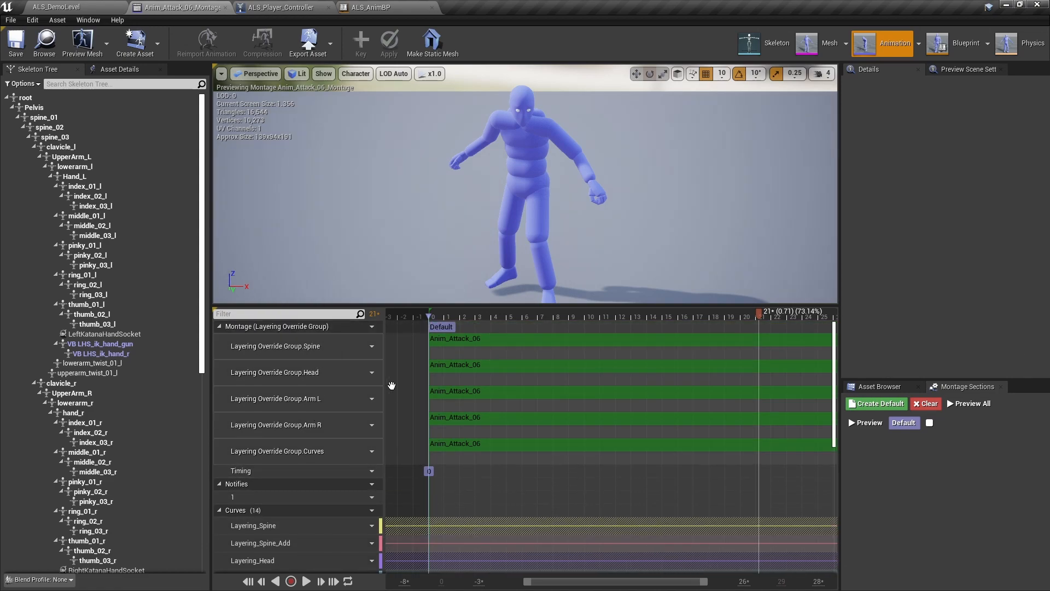
{"action": "left_click", "coordinate": [20, 44]}
Step: Play ALS_DemoLevel and test the dual sword attack with the legs and pelvis curves while moving forward, toggling slow motion
{"action": "left_click", "coordinate": [56, 7]}
{"action": "left_click", "coordinate": [631, 46]}
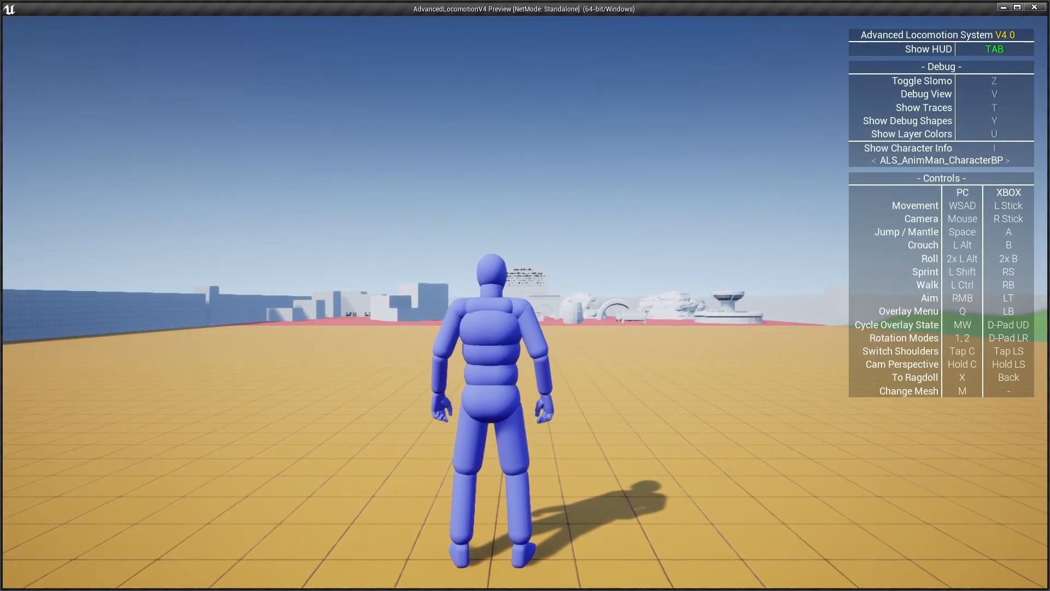
{"action": "key", "text": "q"}
{"action": "scroll", "coordinate": [525, 295], "scroll_direction": "up", "scroll_amount": 1}
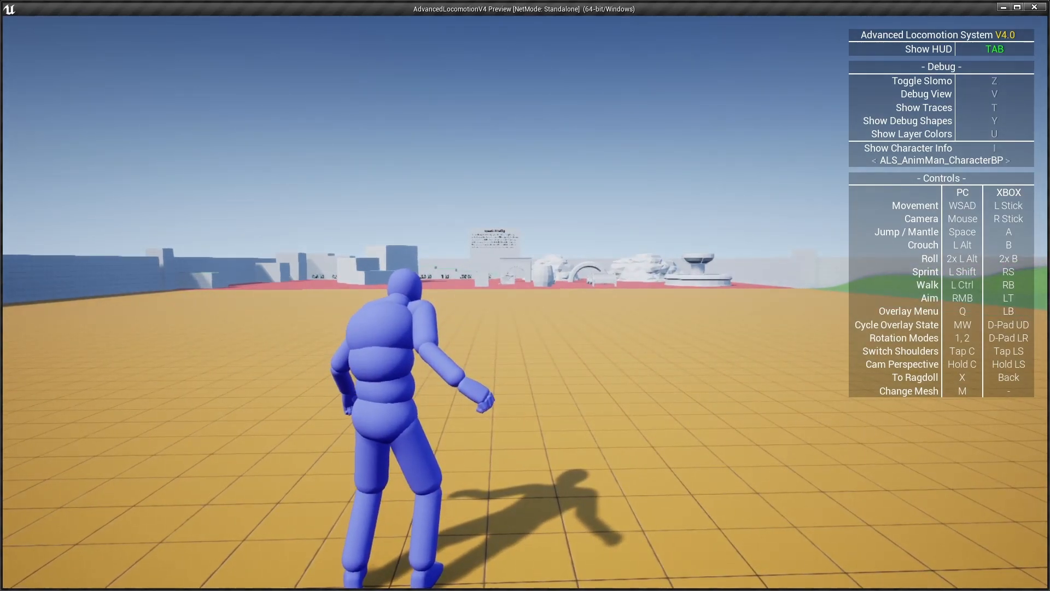
{"action": "key", "text": "w"}
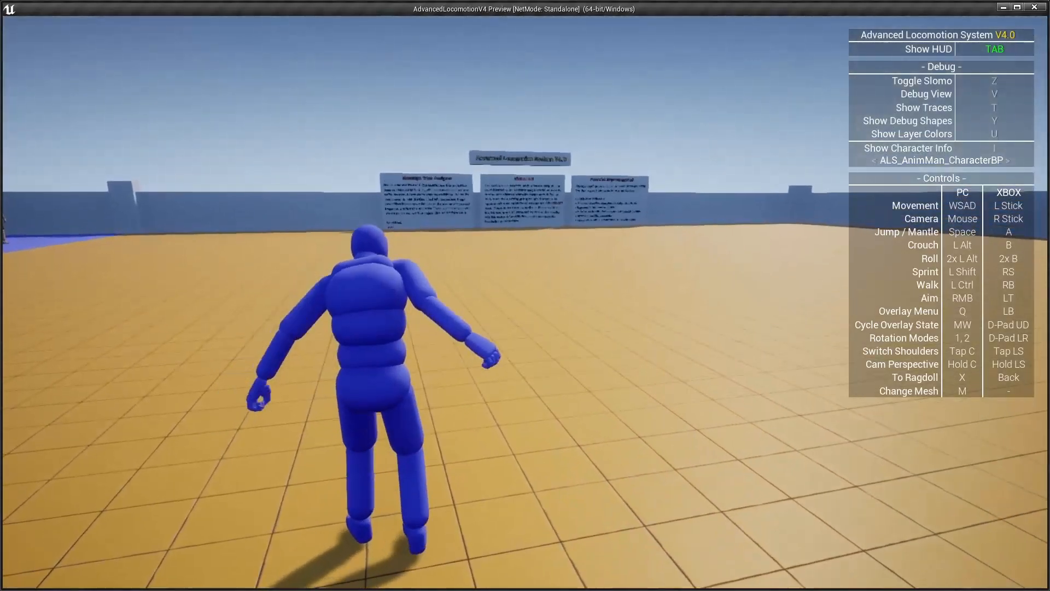
{"action": "key", "text": "z"}
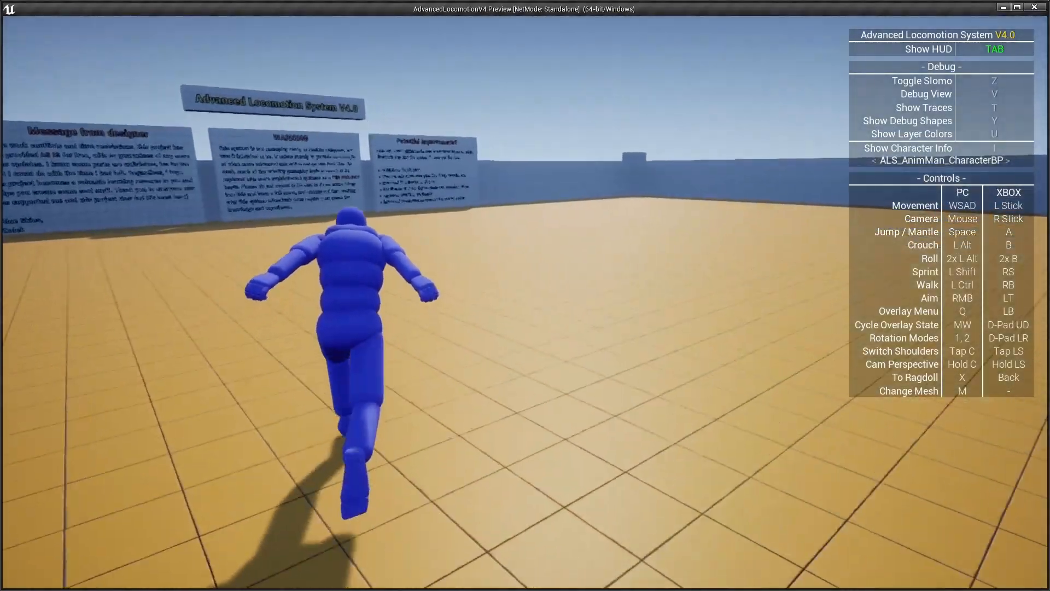
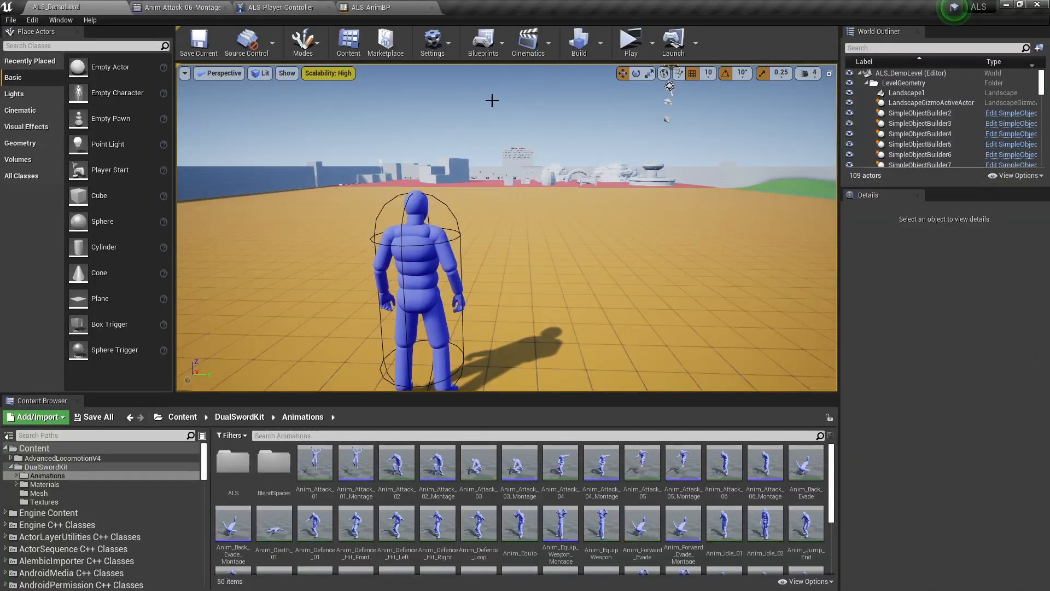
Step: Start another play session of ALS_DemoLevel and test the dual sword attack from the player controller while moving forward
{"action": "left_click", "coordinate": [632, 42]}
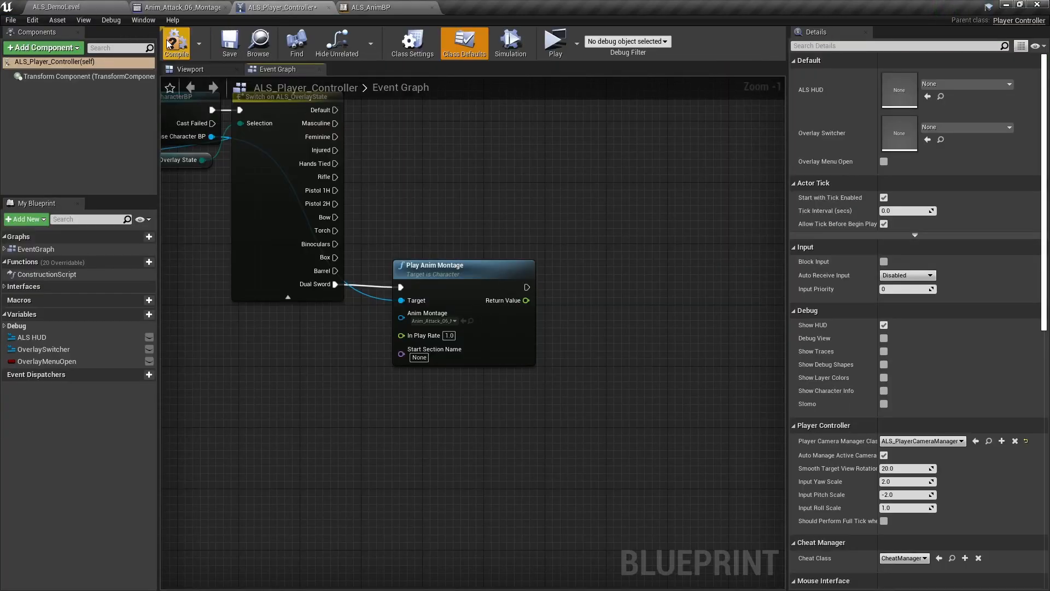
{"action": "left_click", "coordinate": [629, 44]}
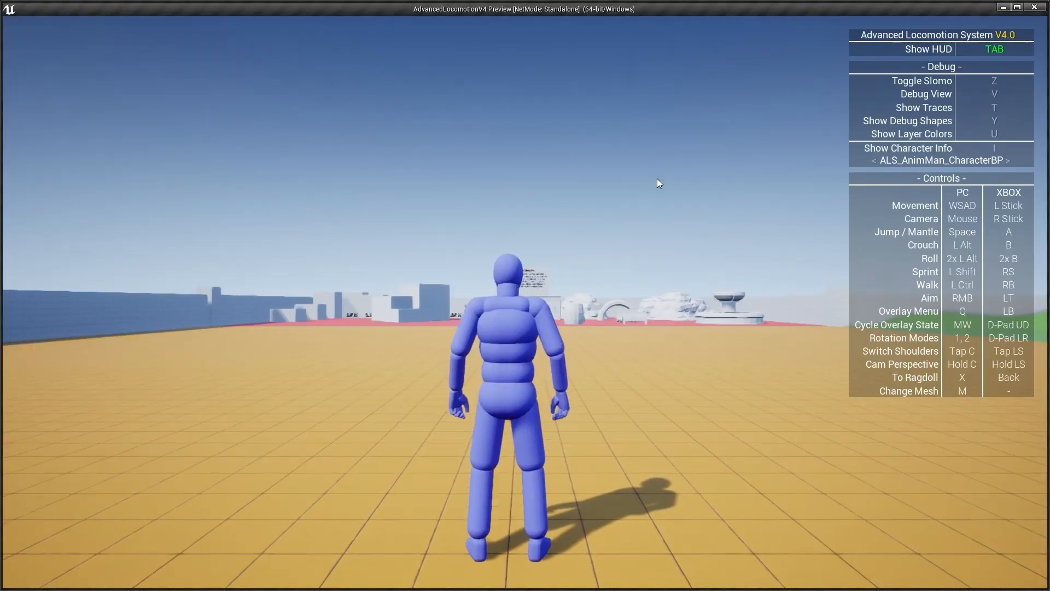
{"action": "left_click", "coordinate": [658, 179]}
{"action": "key", "text": "q"}
{"action": "scroll", "coordinate": [657, 179], "scroll_direction": "up", "scroll_amount": 1}
{"action": "key", "text": "w"}
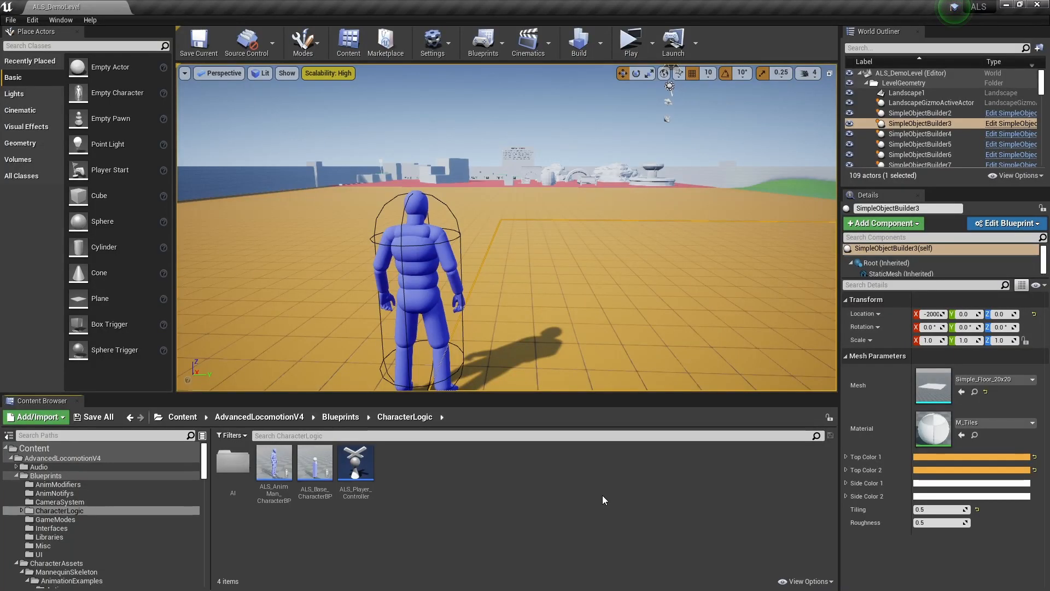
Step: Play ALS_DemoLevel and test running, rolling and mantling onto the stepped blocks with the character
{"action": "left_click", "coordinate": [643, 44]}
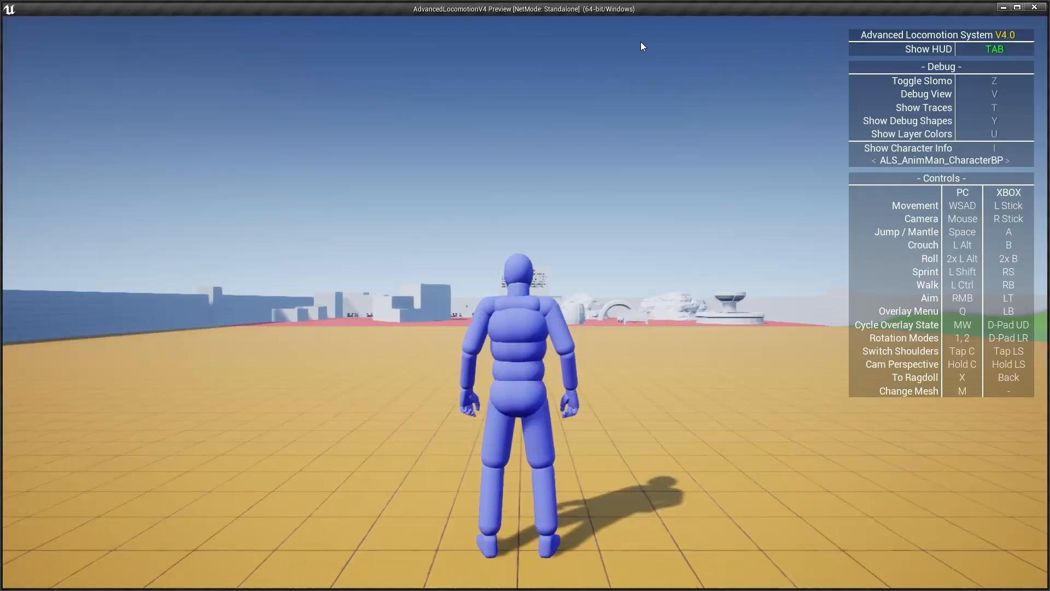
{"action": "key", "text": "w"}
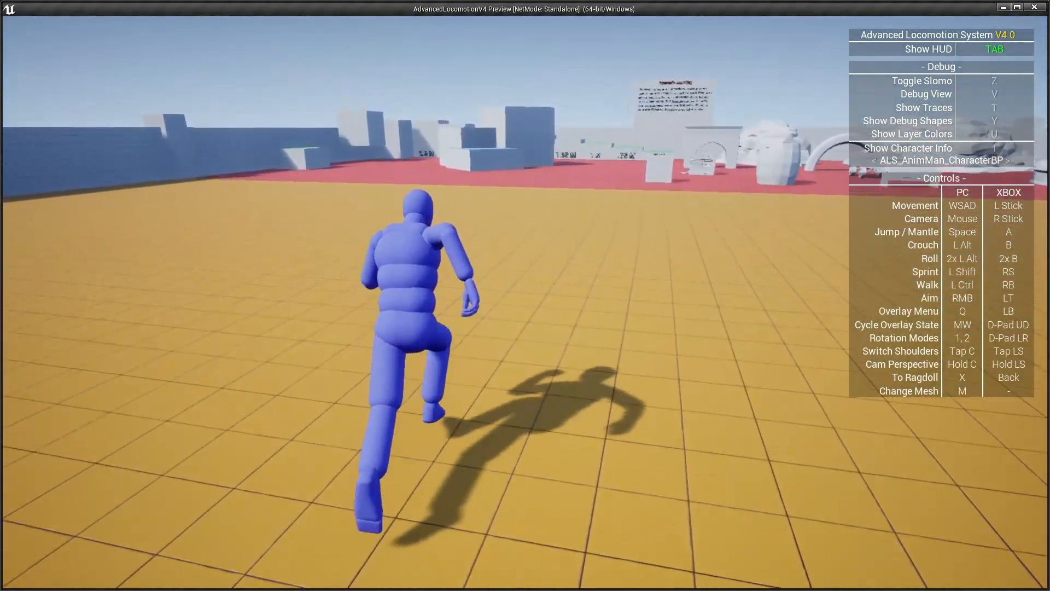
{"action": "key", "text": "alt"}
{"action": "key", "text": "alt"}
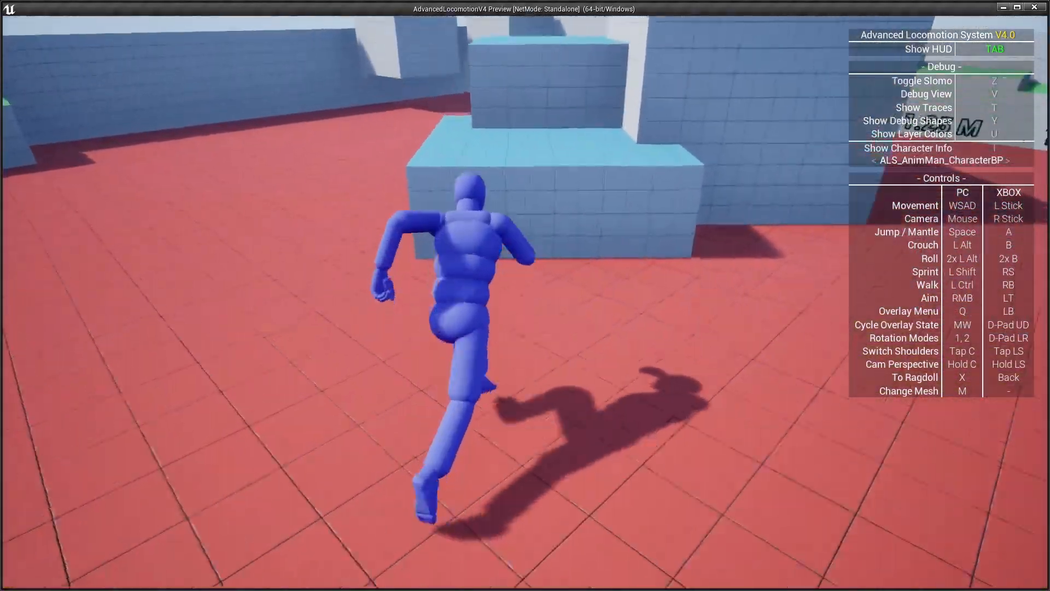
{"action": "key", "text": "space"}
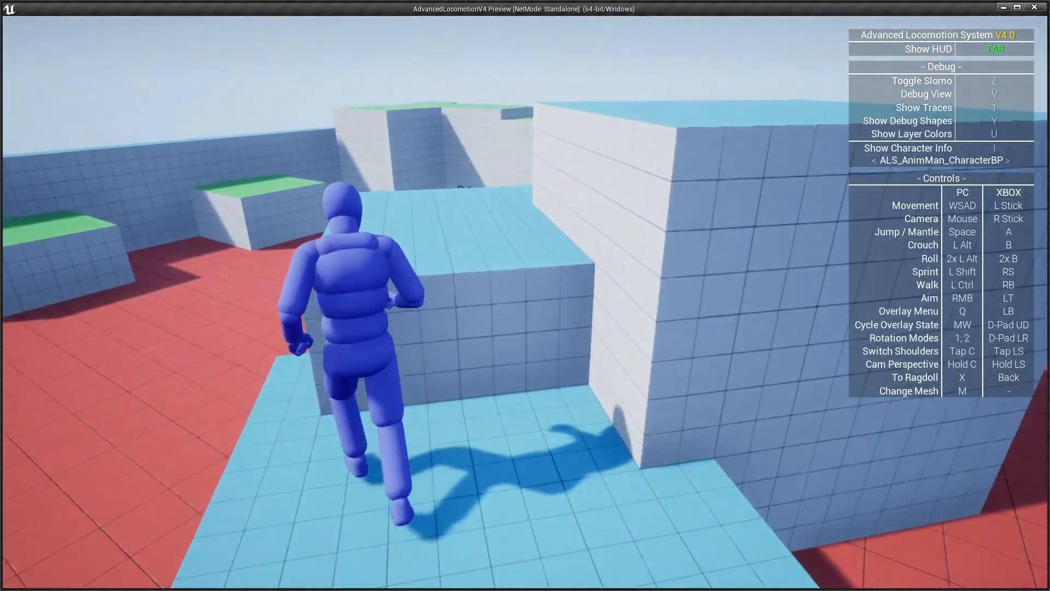
{"action": "key", "text": "space"}
{"action": "key", "text": "w"}
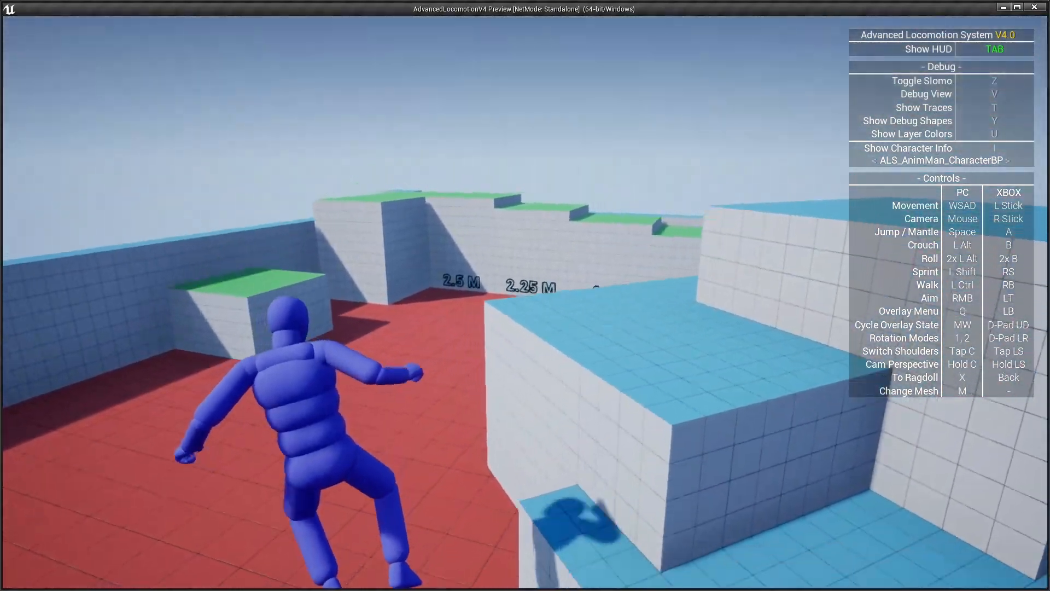
Step: Test the ragdoll and get-up transitions in different overlay states, running the character between attempts
{"action": "key", "text": "x"}
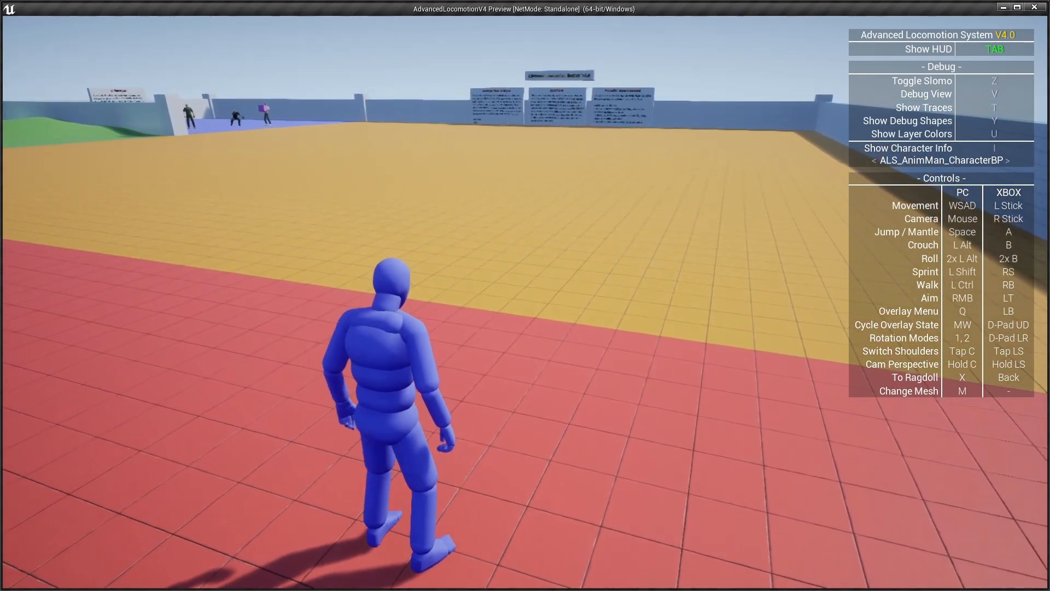
{"action": "key", "text": "w"}
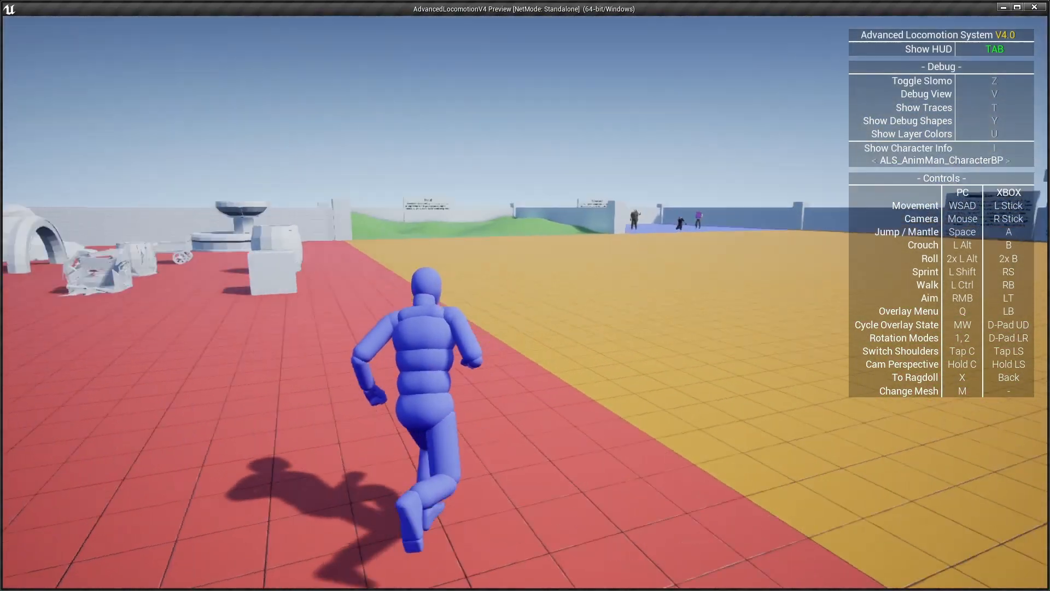
{"action": "key", "text": "q"}
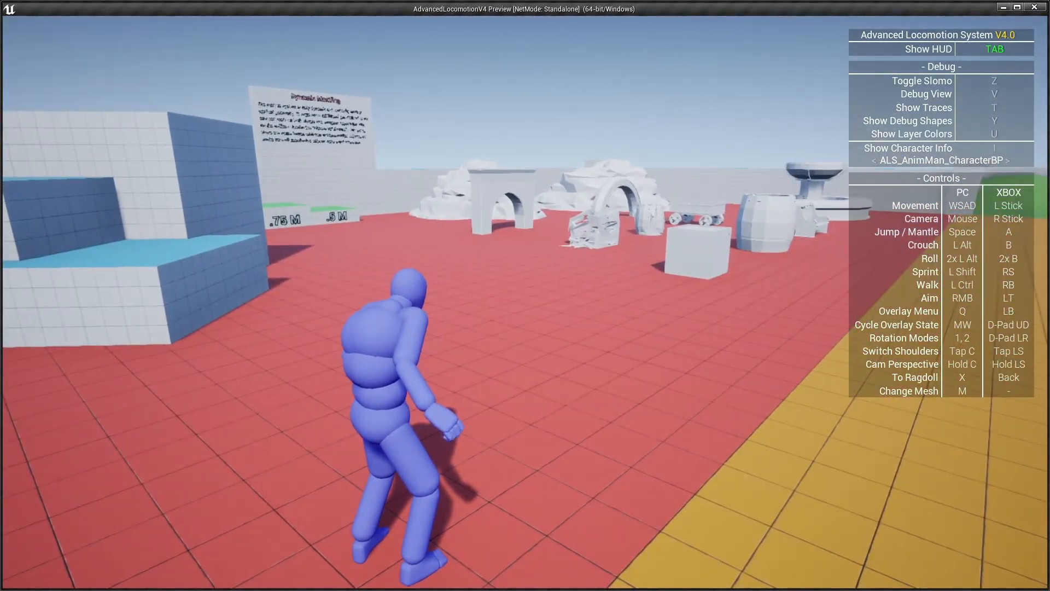
{"action": "key", "text": "x"}
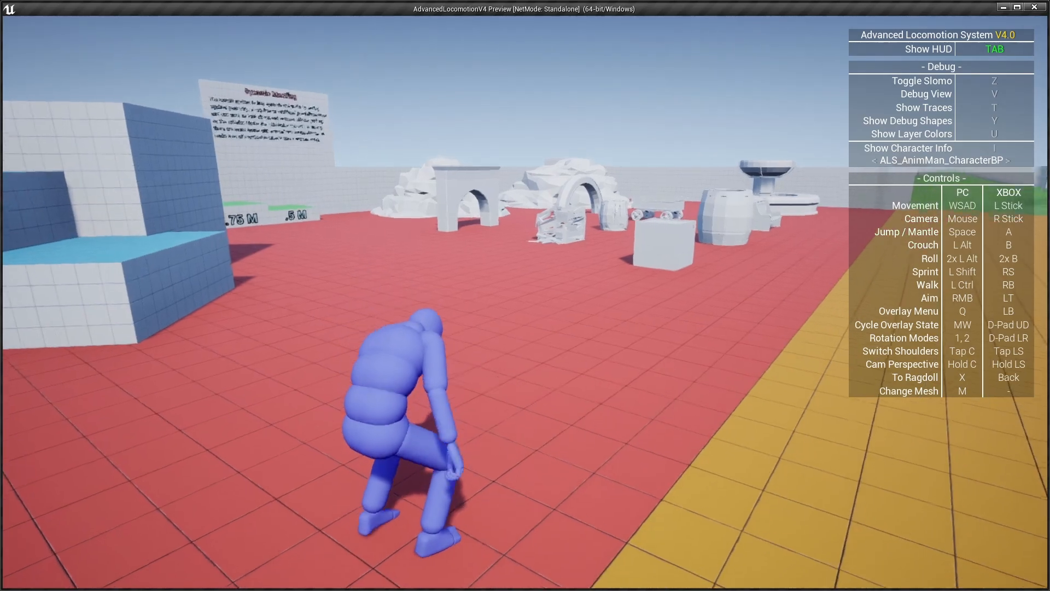
{"action": "key", "text": "x"}
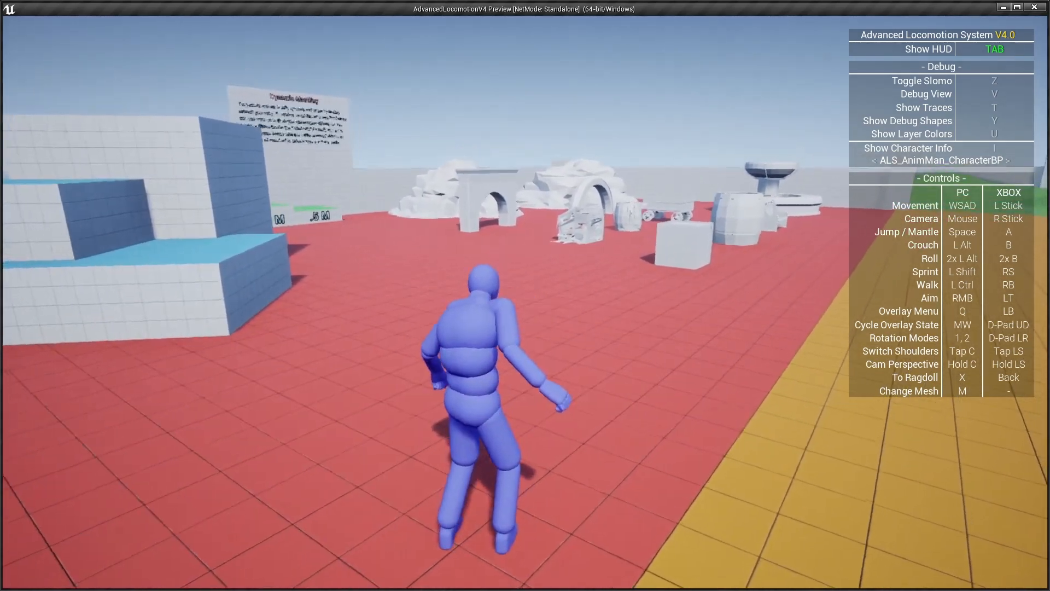
{"action": "key", "text": "w"}
{"action": "key", "text": "x"}
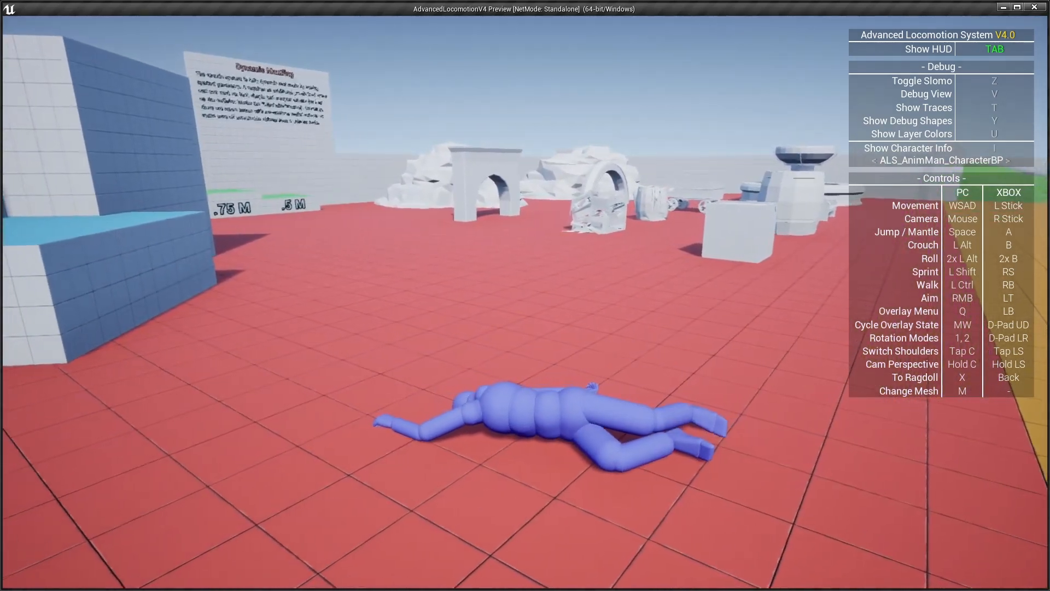
{"action": "key", "text": "x"}
{"action": "key", "text": "w"}
{"action": "key", "text": "w"}
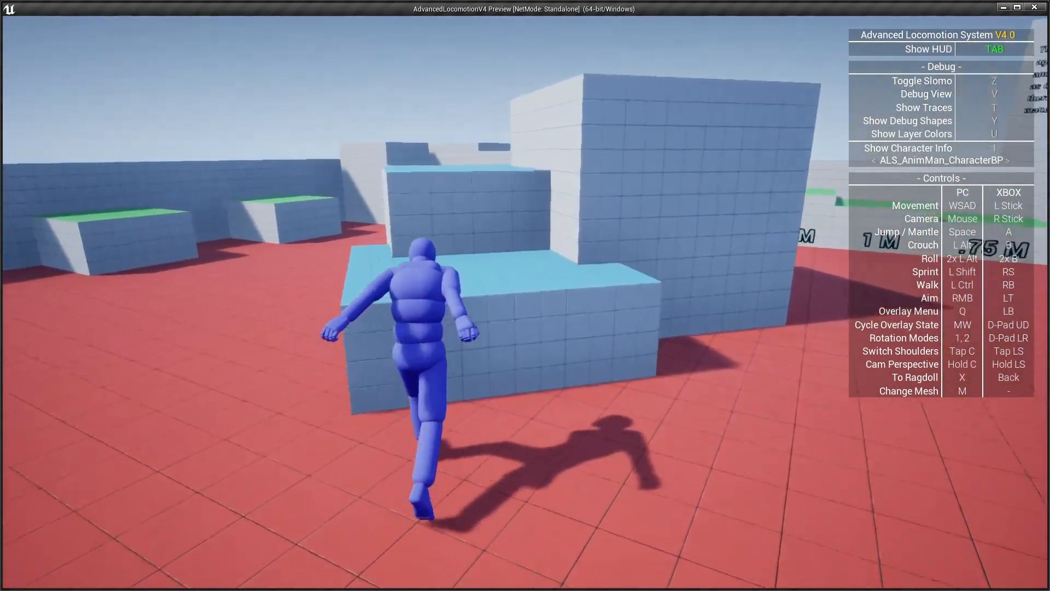
{"action": "key", "text": "w"}
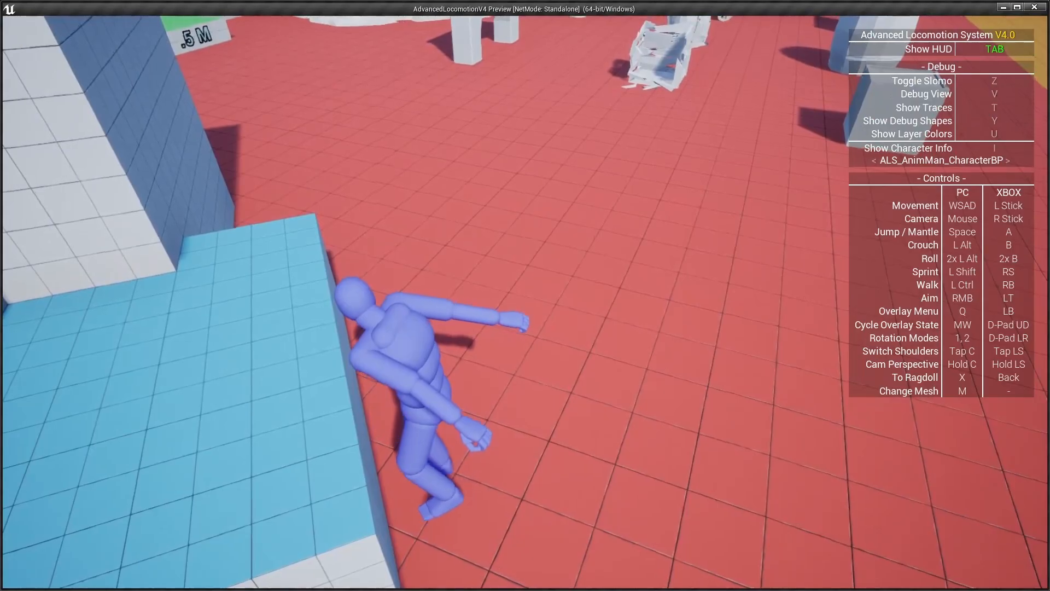
Step: Start another play session of ALS_DemoLevel, test rolling while running forward, and end the session
{"action": "key", "text": "Escape"}
{"action": "left_click", "coordinate": [373, 144]}
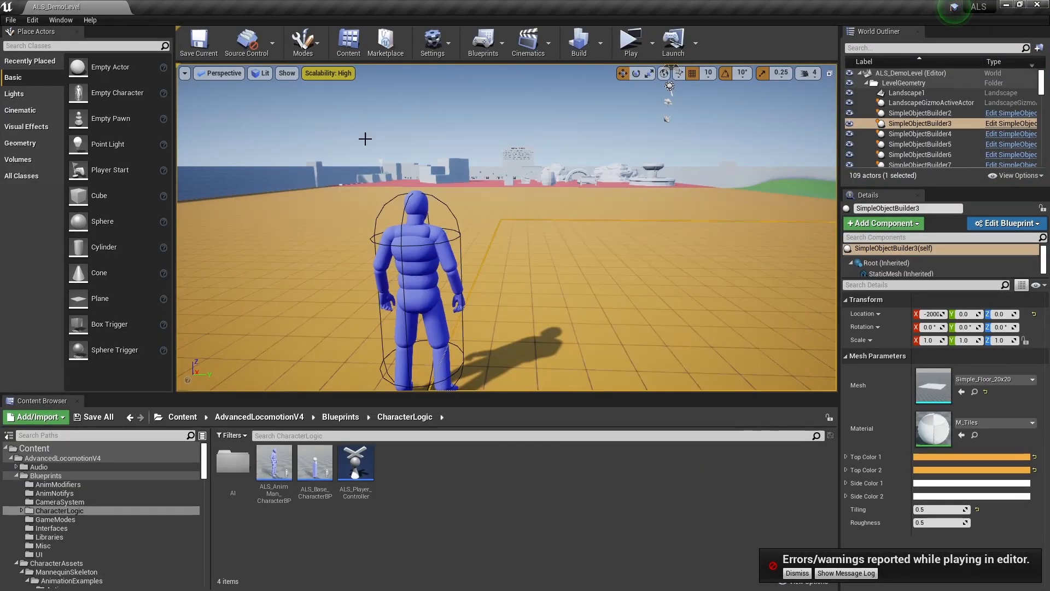
{"action": "left_click", "coordinate": [639, 45]}
{"action": "key", "text": "w"}
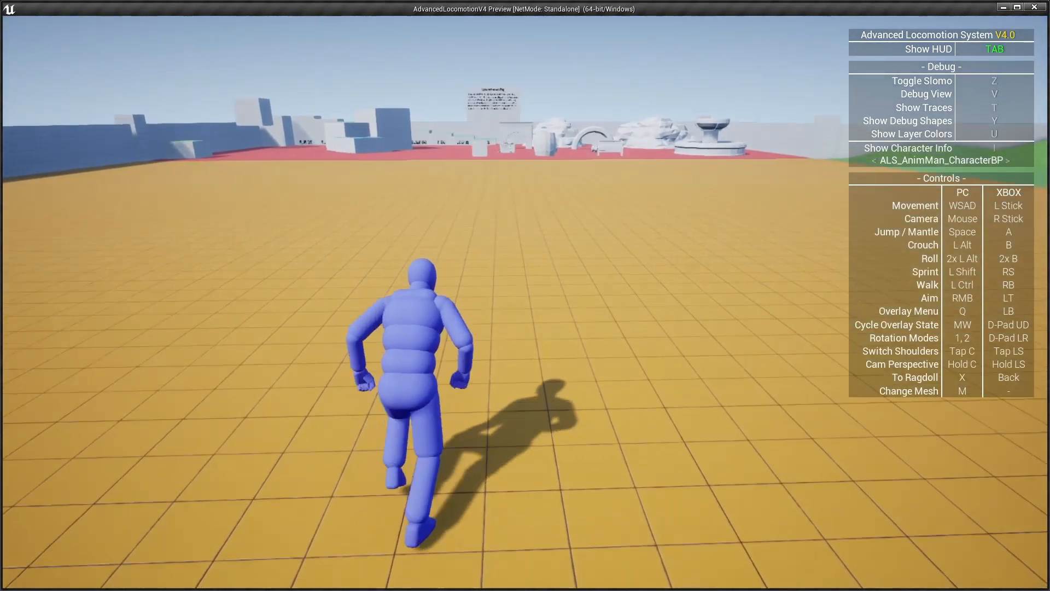
{"action": "key", "text": "q"}
{"action": "scroll", "coordinate": [525, 296], "scroll_direction": "up", "scroll_amount": 1}
{"action": "key", "text": "alt"}
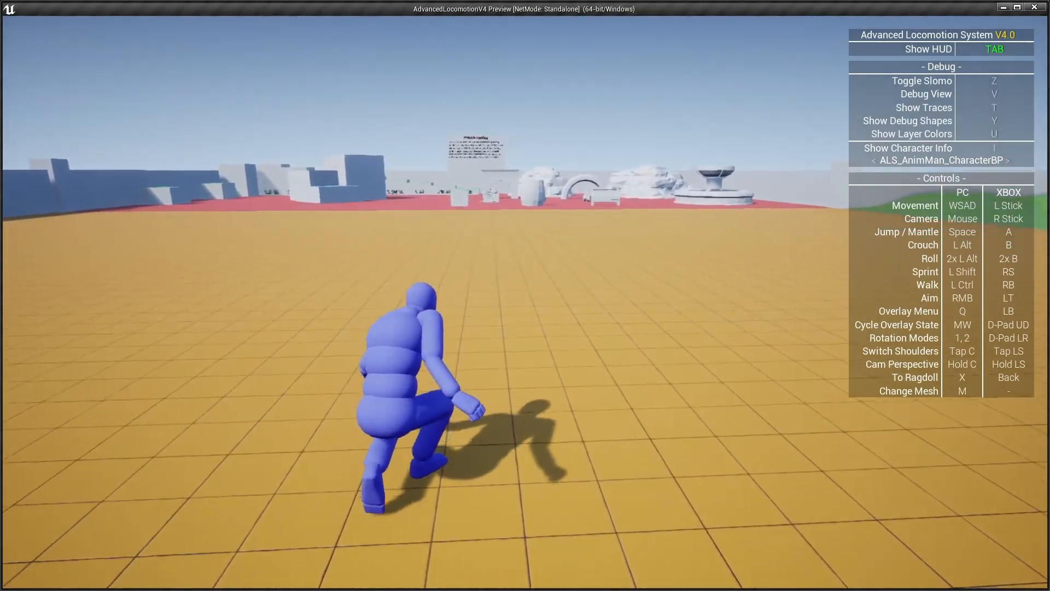
{"action": "key", "text": "alt"}
{"action": "key", "text": "Escape"}
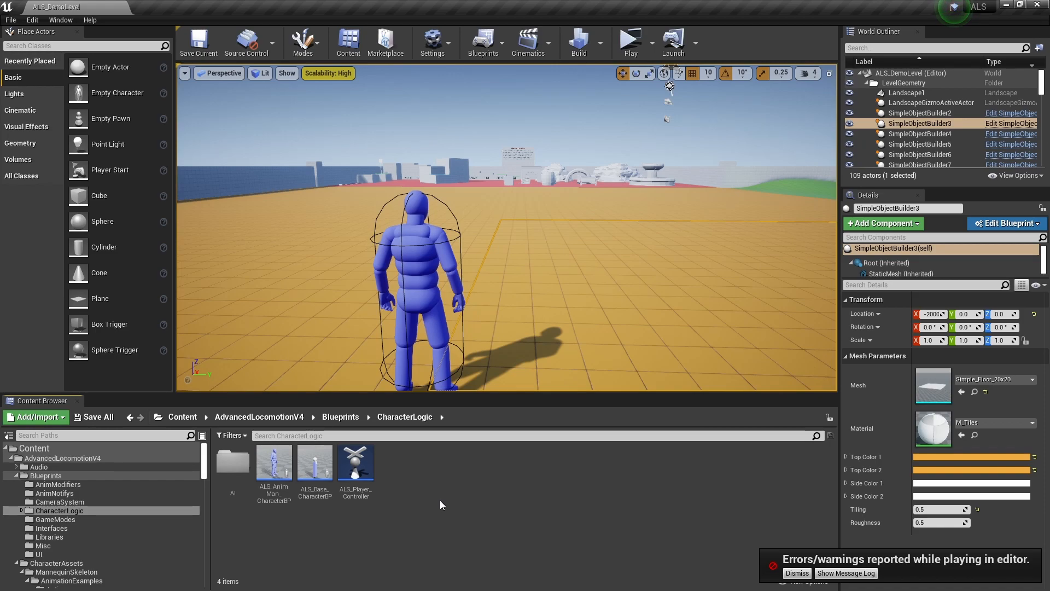
Step: Open the ALS_AnimMan_CharacterBP blueprint and its GetGetUpAnimation function from the Ragdoll System
{"action": "left_click", "coordinate": [272, 465]}
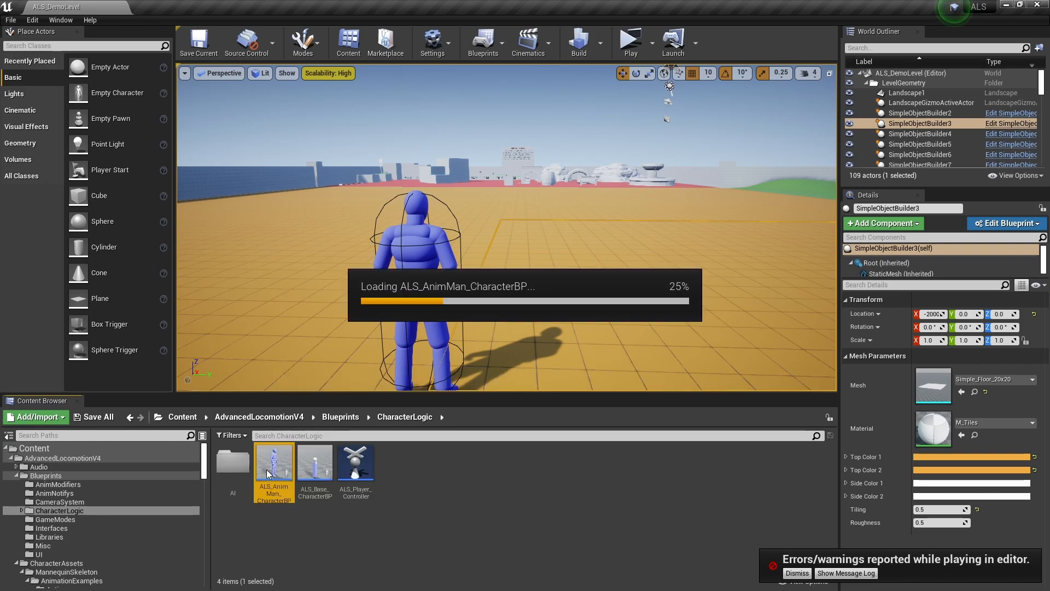
{"action": "double_click", "coordinate": [280, 484]}
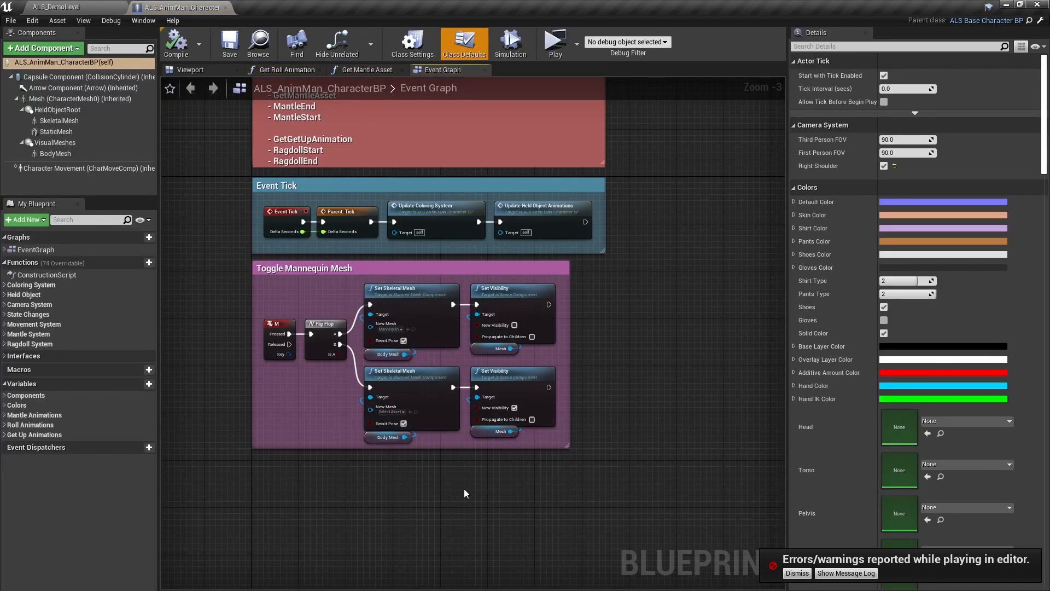
{"action": "left_click", "coordinate": [4, 344]}
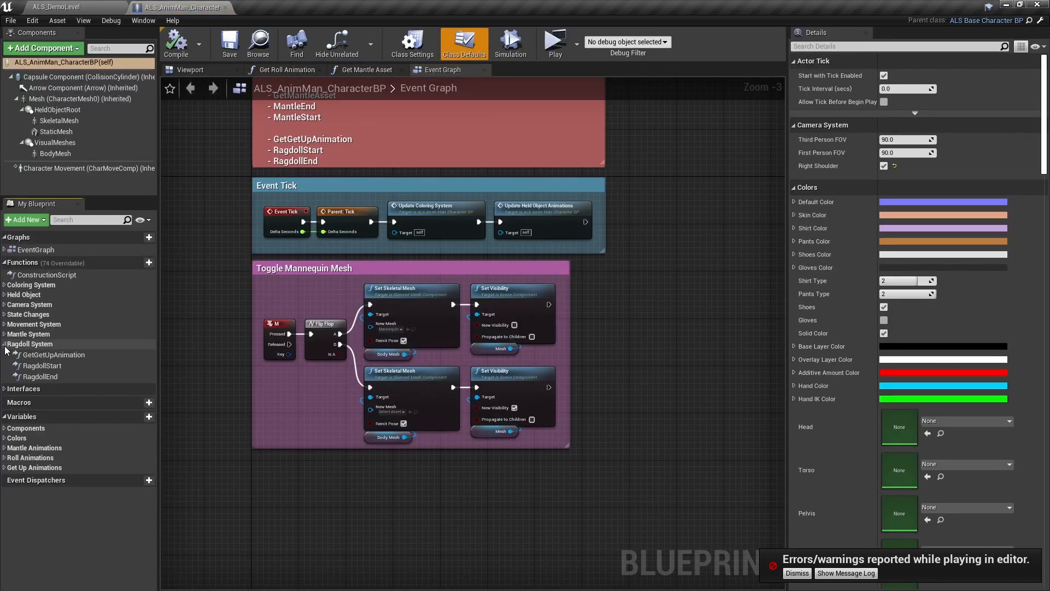
{"action": "double_click", "coordinate": [50, 355]}
Step: Examine the Dual Sword output of the overlay state switch and the Get Up Back LH variable
{"action": "scroll", "coordinate": [211, 383], "scroll_direction": "up", "scroll_amount": 1}
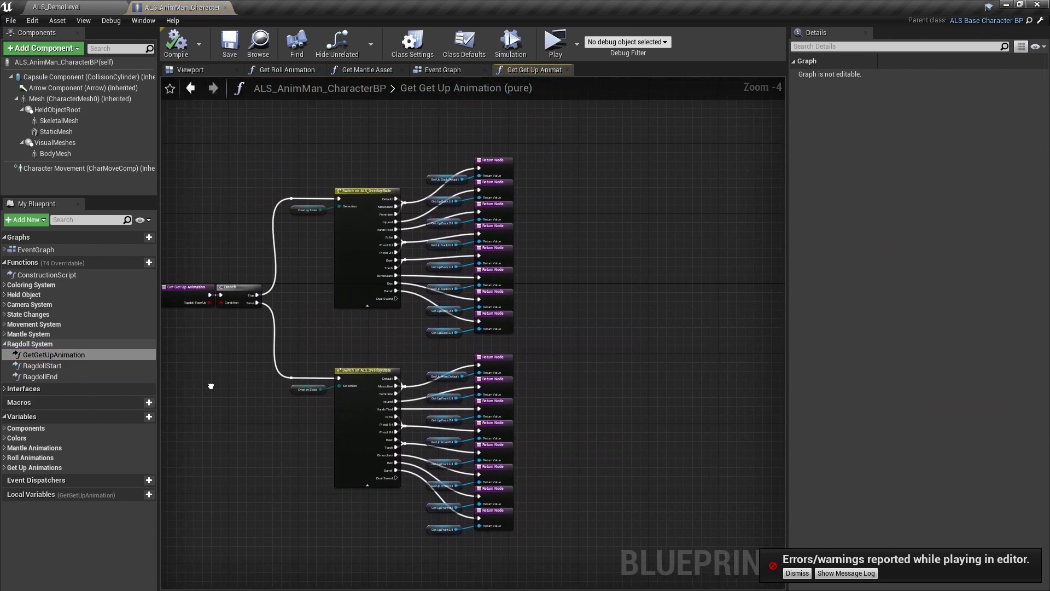
{"action": "scroll", "coordinate": [412, 346], "scroll_direction": "up", "scroll_amount": 1}
{"action": "scroll", "coordinate": [412, 346], "scroll_direction": "down", "scroll_amount": 2}
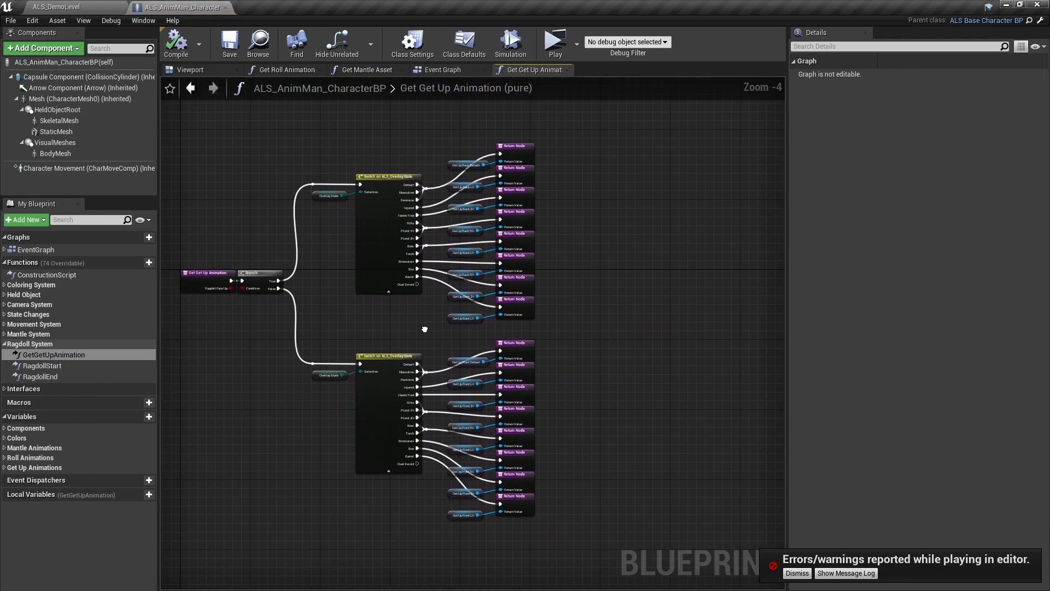
{"action": "scroll", "coordinate": [405, 307], "scroll_direction": "up", "scroll_amount": 2}
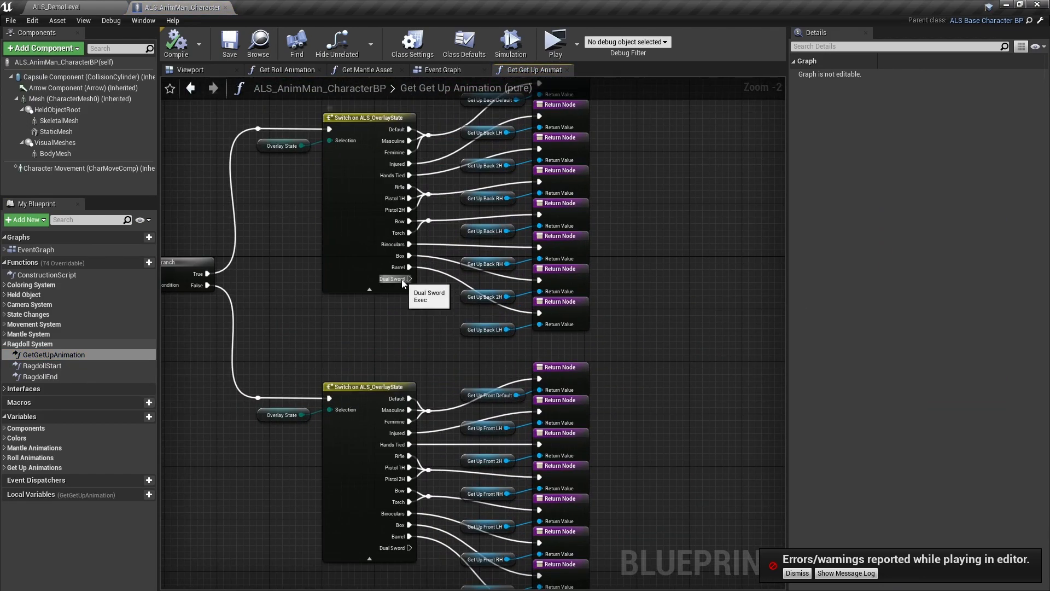
{"action": "left_click", "coordinate": [461, 329]}
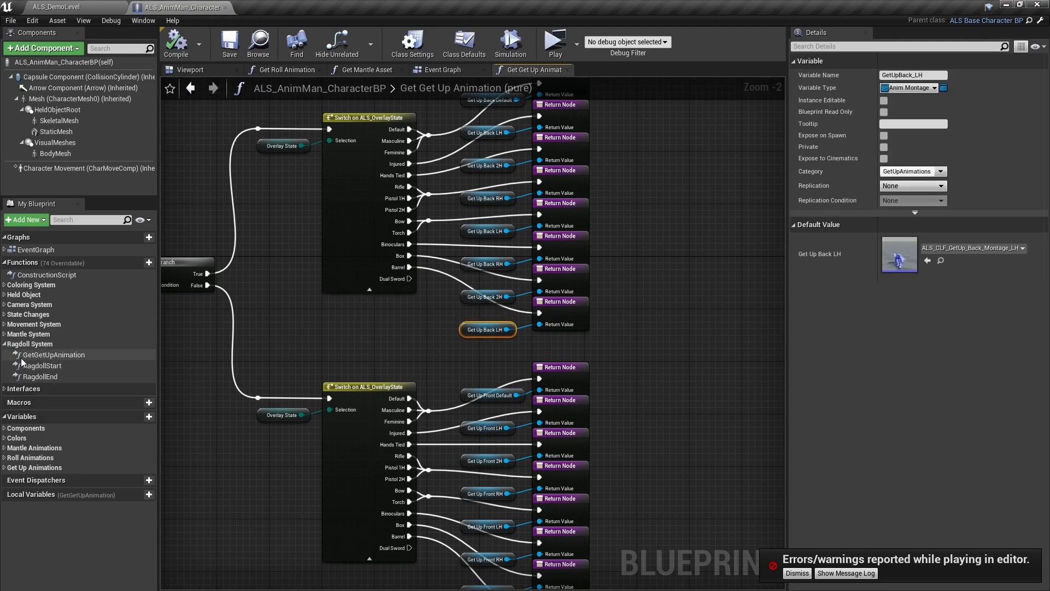
Step: Review the overlay state switches in the GetMantleAsset, GetRollAnimation and GetGetUpAnimation functions
{"action": "left_click", "coordinate": [5, 335]}
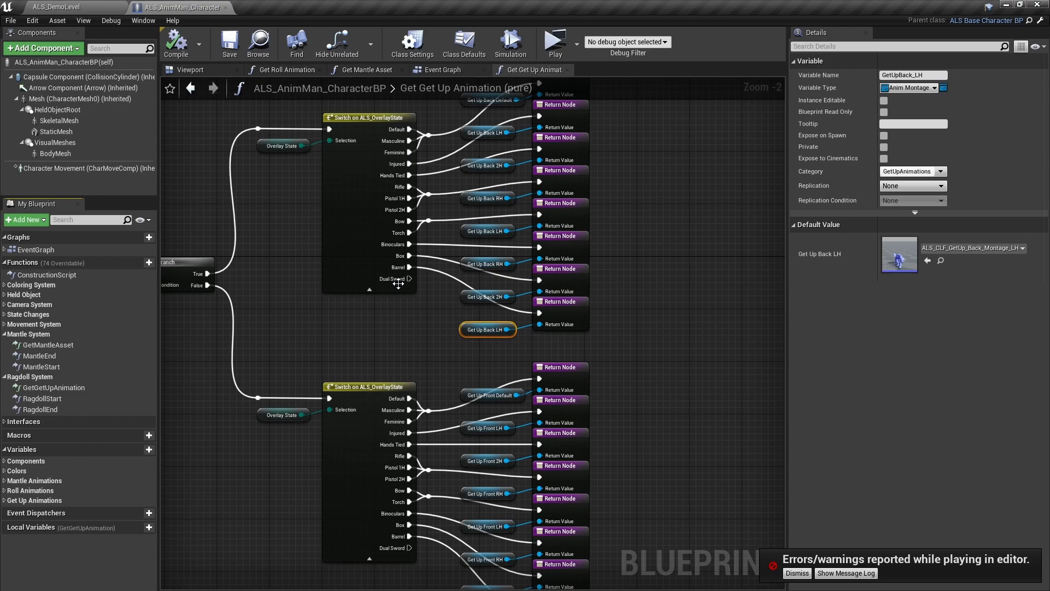
{"action": "double_click", "coordinate": [55, 344]}
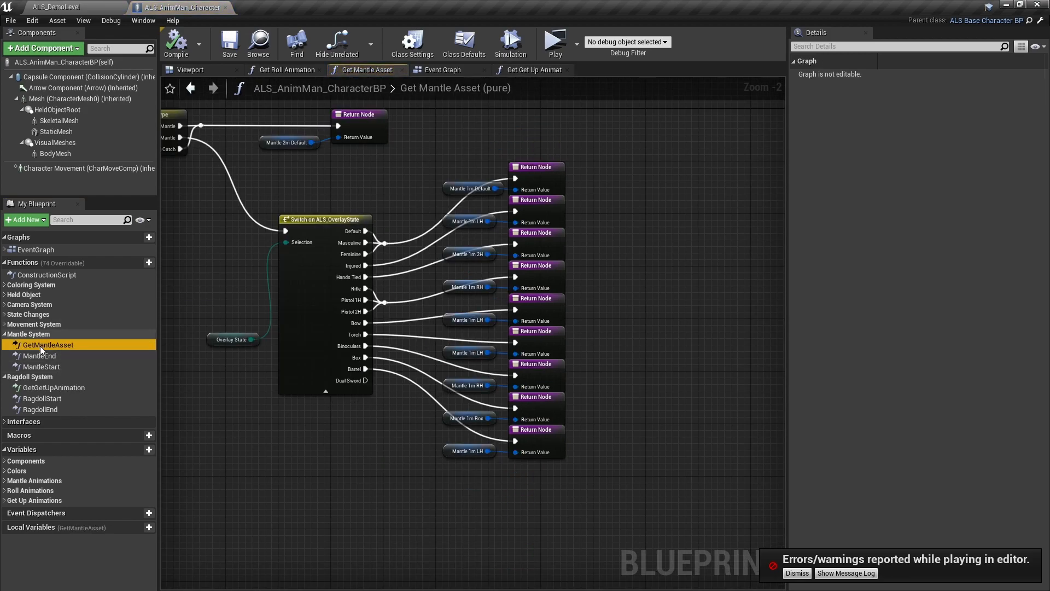
{"action": "left_click", "coordinate": [5, 324]}
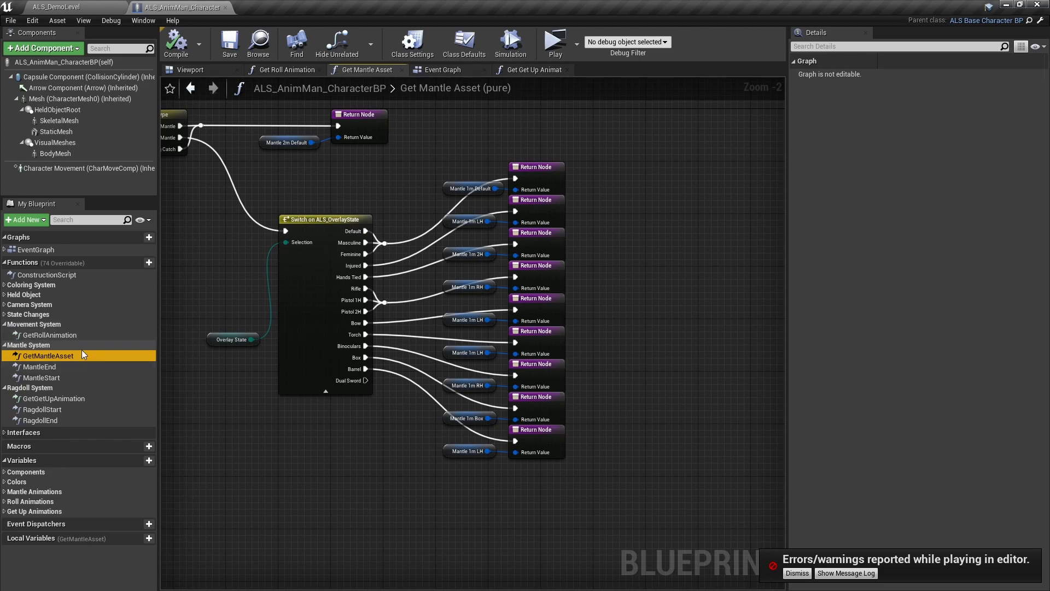
{"action": "double_click", "coordinate": [69, 335]}
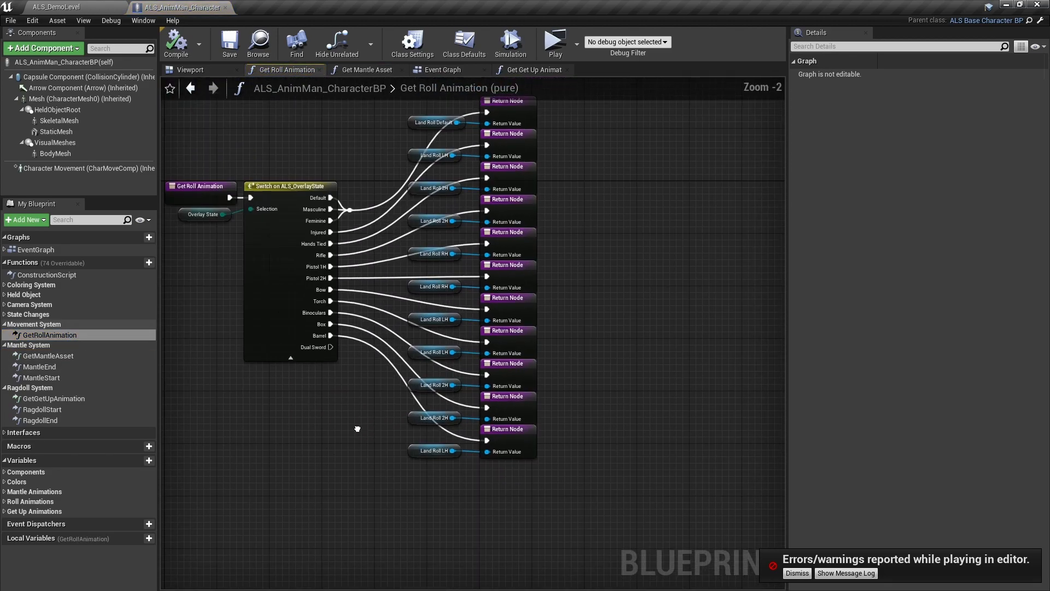
{"action": "double_click", "coordinate": [68, 357]}
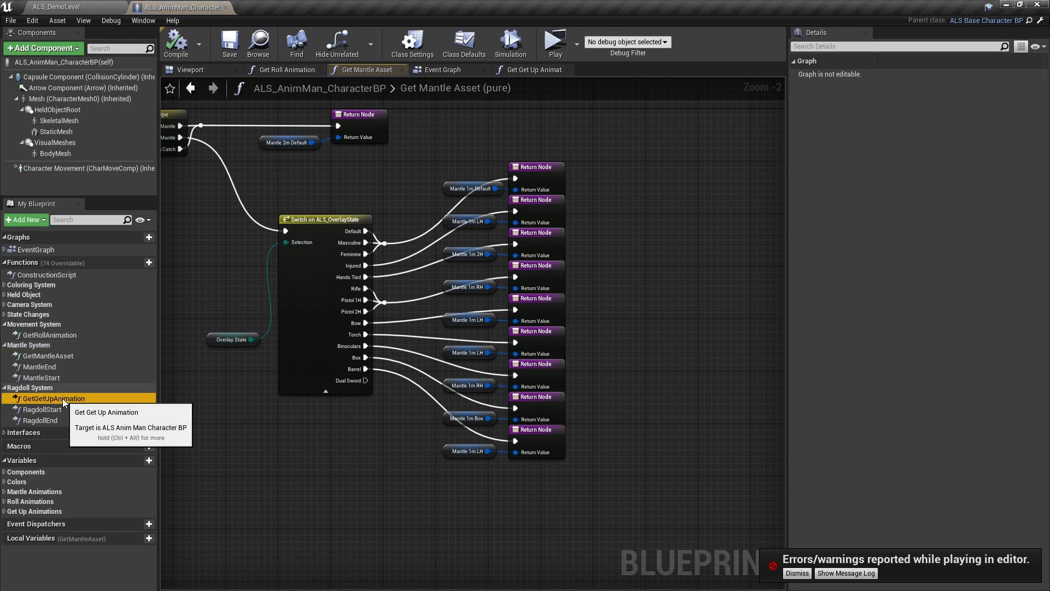
{"action": "double_click", "coordinate": [63, 398]}
{"action": "scroll", "coordinate": [395, 317], "scroll_direction": "up", "scroll_amount": 2}
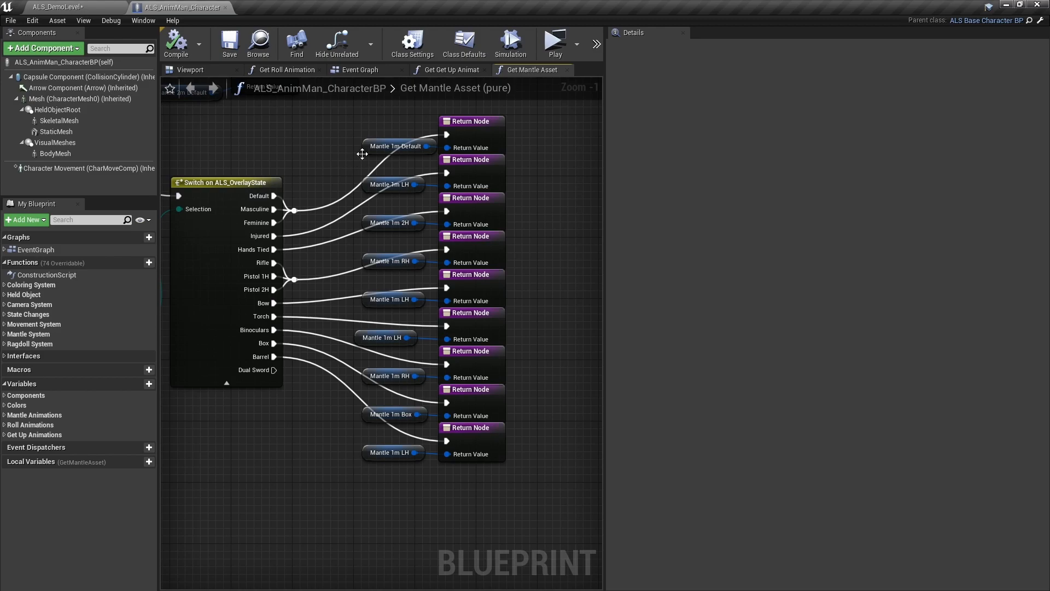
Step: Open the montage assigned to Mantle 1m Default in Get Mantle Asset and examine its notifies
{"action": "left_click", "coordinate": [386, 147]}
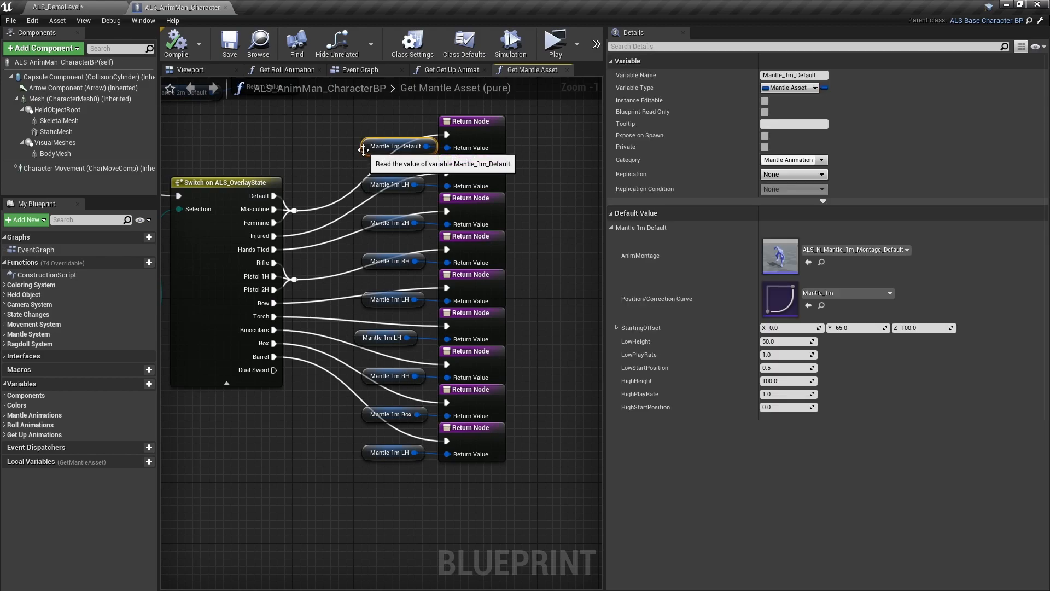
{"action": "double_click", "coordinate": [780, 255]}
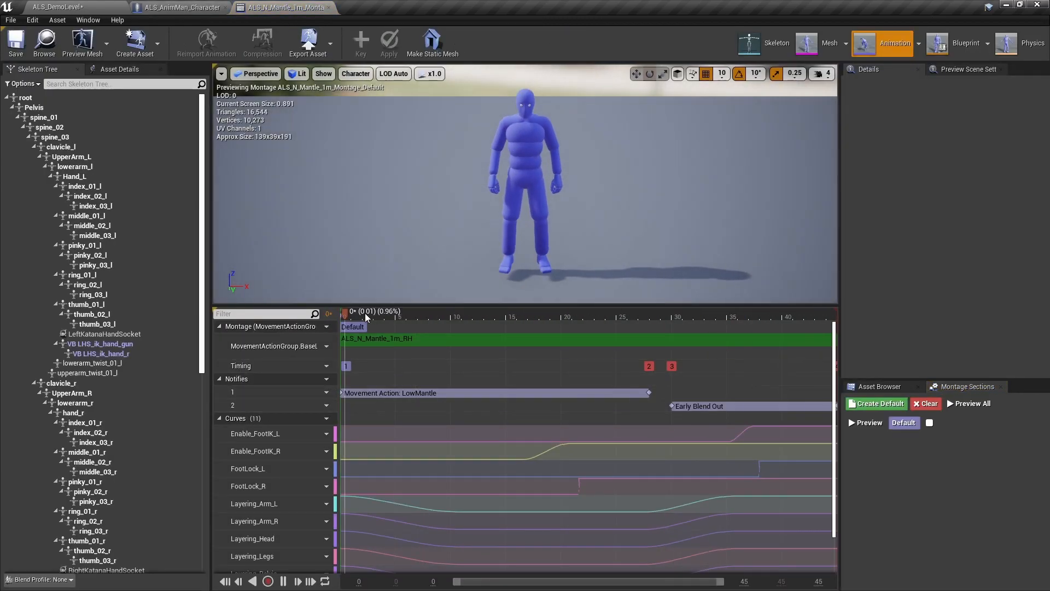
{"action": "left_click", "coordinate": [207, 7]}
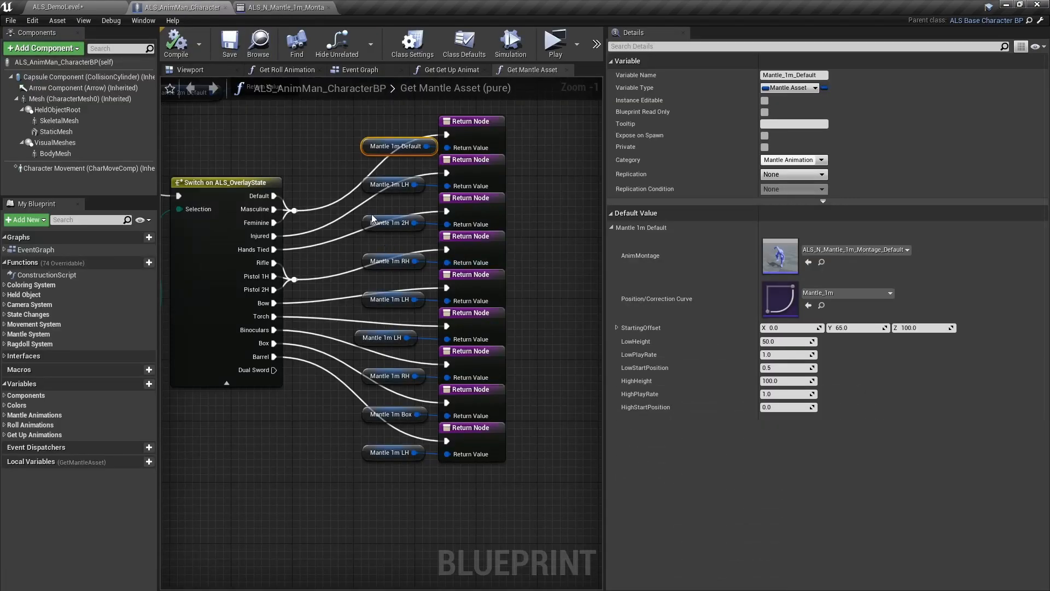
{"action": "left_click", "coordinate": [268, 7]}
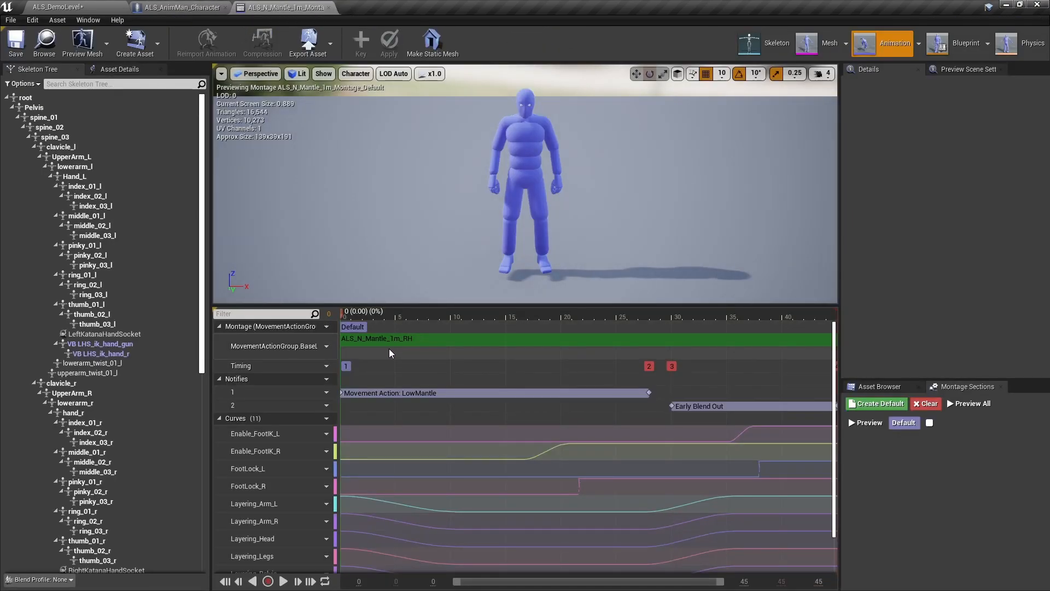
{"action": "right_click_drag", "start_coordinate": [389, 371], "coordinate": [428, 348]}
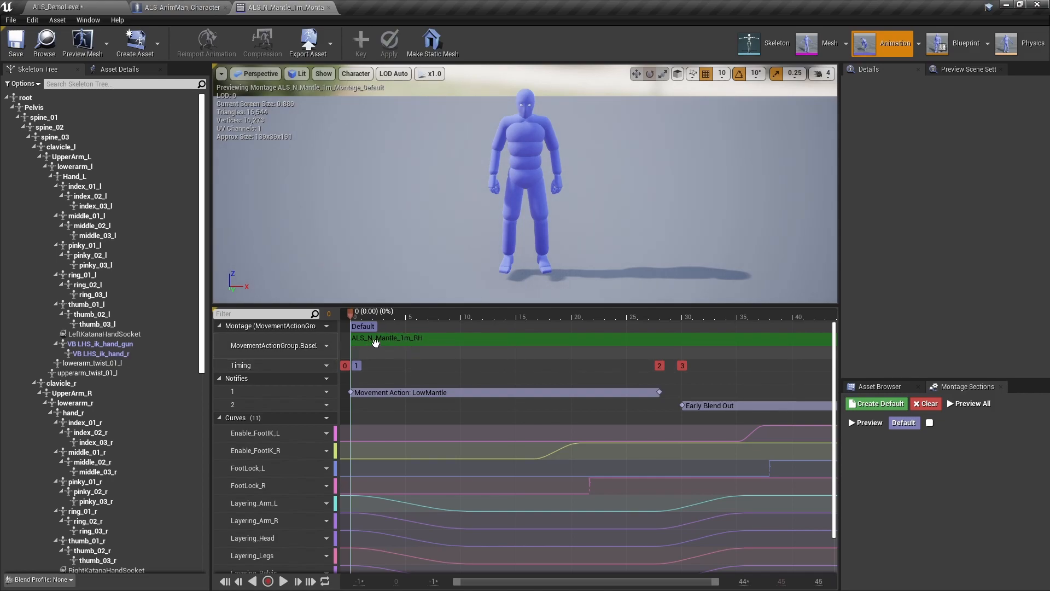
Step: Open the montage assigned to the Mantle 1m 2H variable and examine its overlay override notify
{"action": "left_click", "coordinate": [222, 7]}
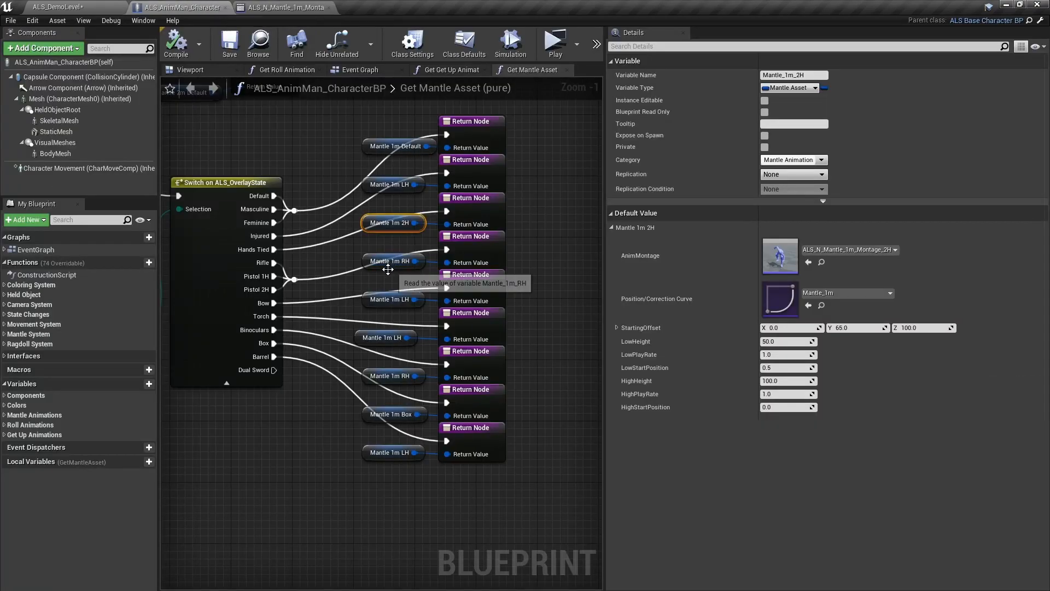
{"action": "double_click", "coordinate": [780, 255]}
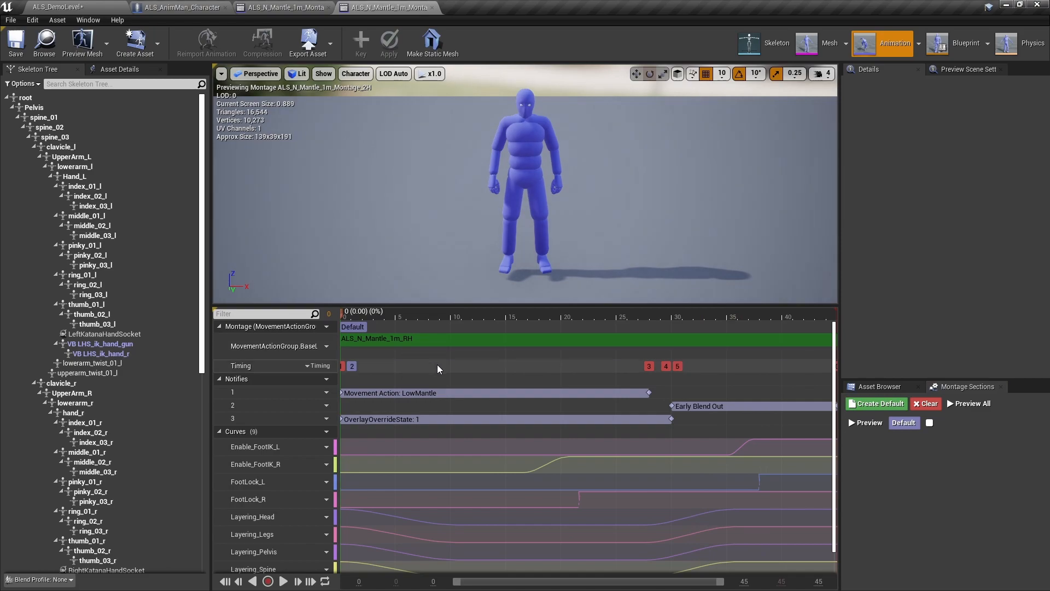
{"action": "right_click_drag", "start_coordinate": [414, 335], "coordinate": [465, 340]}
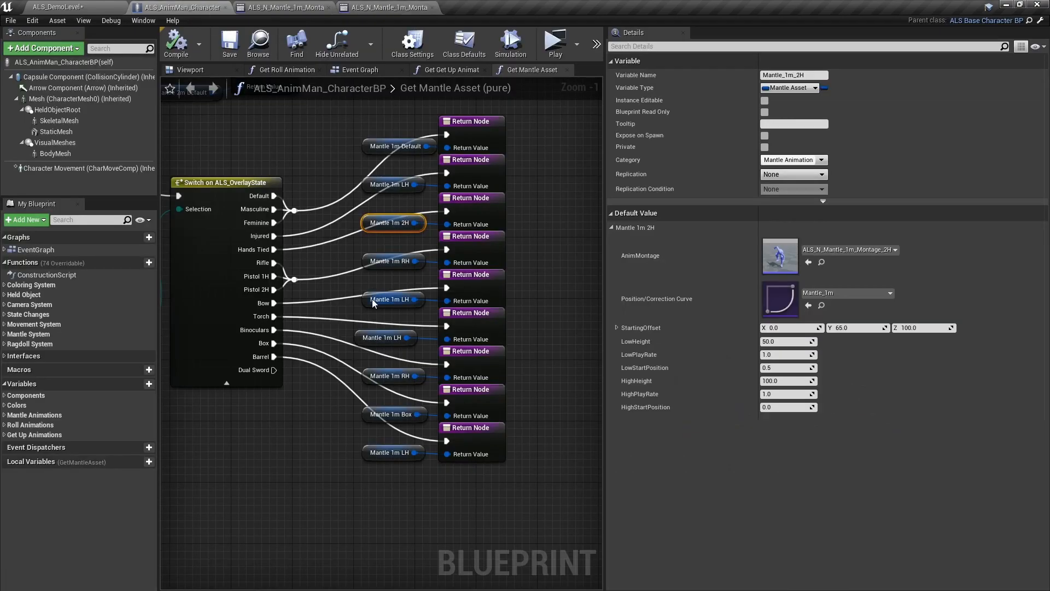
Step: Open the montage assigned to the Mantle 1m RH variable and examine its notifies and curves
{"action": "left_click", "coordinate": [368, 267]}
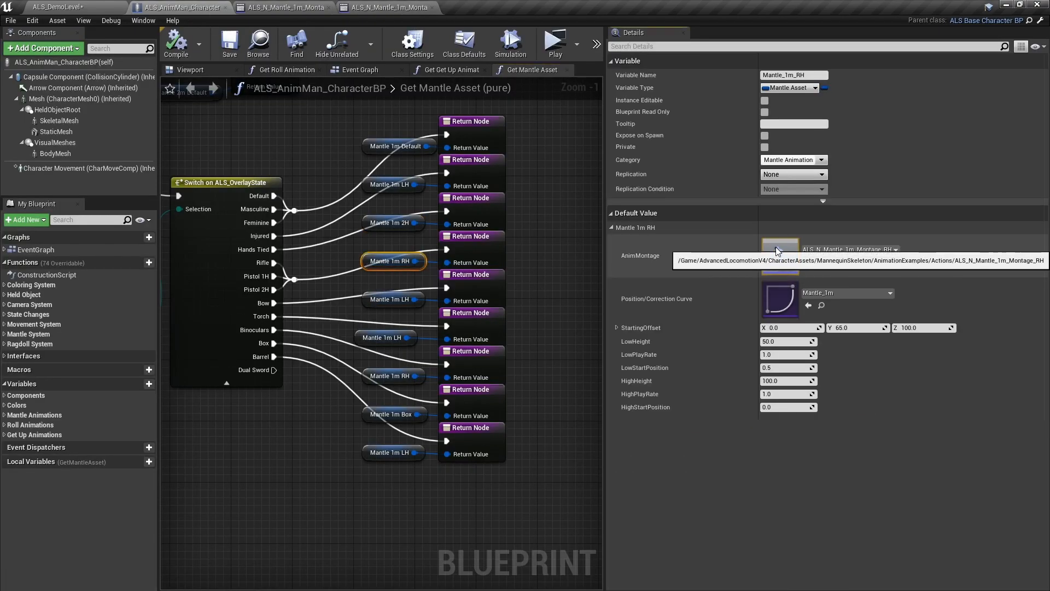
{"action": "double_click", "coordinate": [776, 248]}
{"action": "left_click_drag", "start_coordinate": [384, 316], "coordinate": [347, 318]}
{"action": "right_click_drag", "start_coordinate": [394, 339], "coordinate": [556, 365]}
{"action": "right_click_drag", "start_coordinate": [465, 361], "coordinate": [499, 360]}
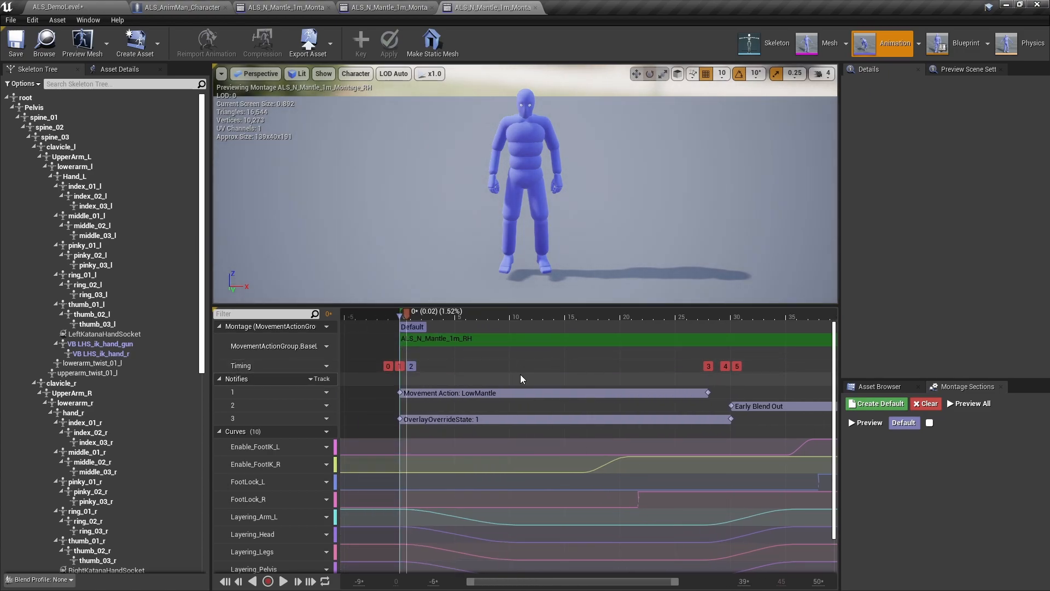
Step: Compare the Default, 2H and RH versions of the 1m mantle montage by switching between them
{"action": "left_click", "coordinate": [282, 11]}
{"action": "left_click", "coordinate": [381, 7]}
{"action": "left_click", "coordinate": [496, 4]}
{"action": "left_click", "coordinate": [294, 5]}
{"action": "left_click", "coordinate": [349, 4]}
{"action": "left_click", "coordinate": [473, 5]}
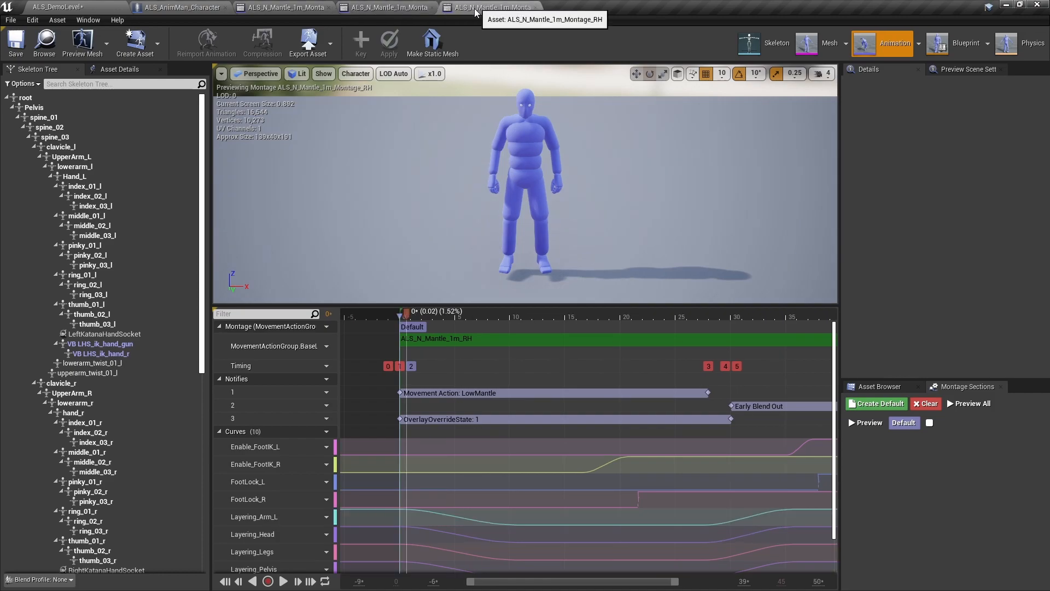
Step: Examine the full set of layering curves across the ALS_N_Mantle_1m_Montage_Default timeline
{"action": "left_click", "coordinate": [292, 5]}
{"action": "right_click_drag", "start_coordinate": [701, 420], "coordinate": [454, 420]}
{"action": "right_click_drag", "start_coordinate": [349, 394], "coordinate": [495, 378]}
{"action": "right_click_drag", "start_coordinate": [559, 391], "coordinate": [579, 365]}
{"action": "scroll", "coordinate": [490, 394], "scroll_direction": "down", "scroll_amount": 4, "text": "ctrl"}
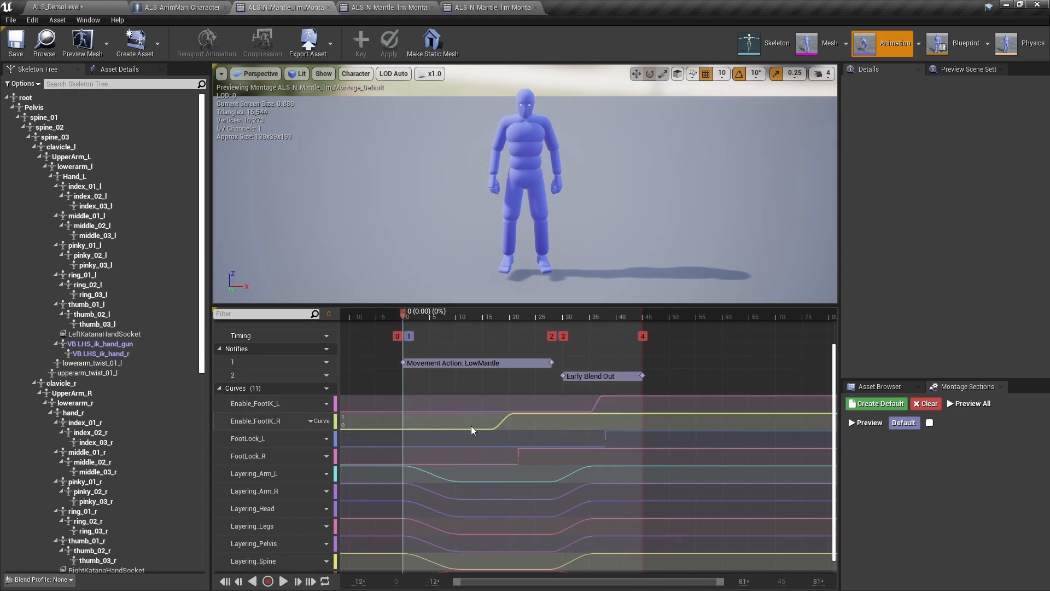
{"action": "scroll", "coordinate": [480, 444], "scroll_direction": "down", "scroll_amount": 1}
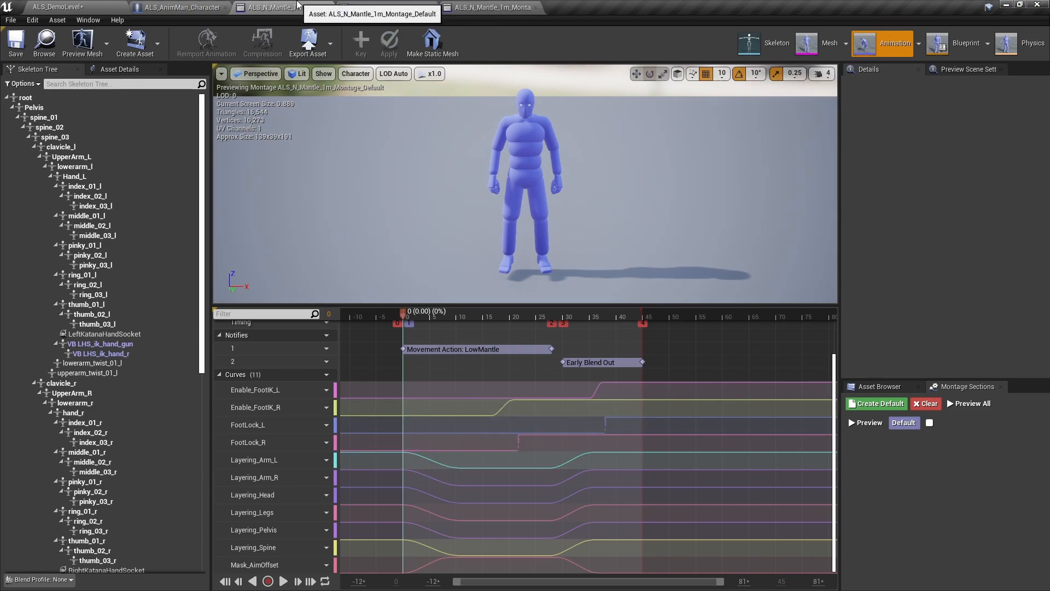
Step: Scrub the default mantle montage against its Layering_Arm_L curve to preview the mantle poses
{"action": "left_click", "coordinate": [488, 465]}
{"action": "left_click", "coordinate": [418, 317]}
{"action": "left_click_drag", "start_coordinate": [422, 326], "coordinate": [536, 363]}
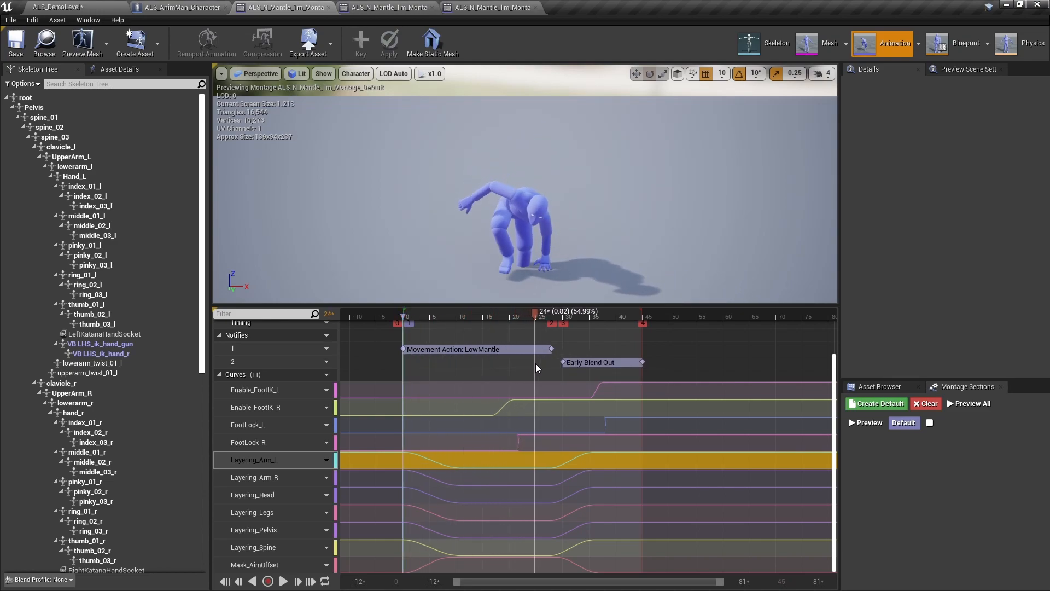
{"action": "left_click", "coordinate": [419, 321]}
{"action": "left_click_drag", "start_coordinate": [419, 322], "coordinate": [403, 322]}
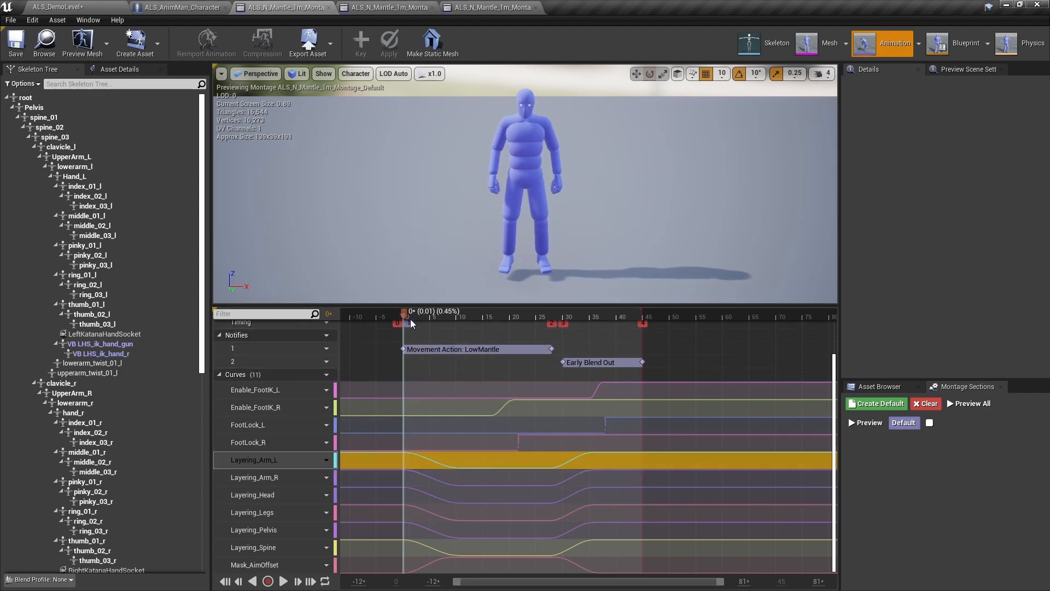
{"action": "left_click_drag", "start_coordinate": [412, 322], "coordinate": [471, 330]}
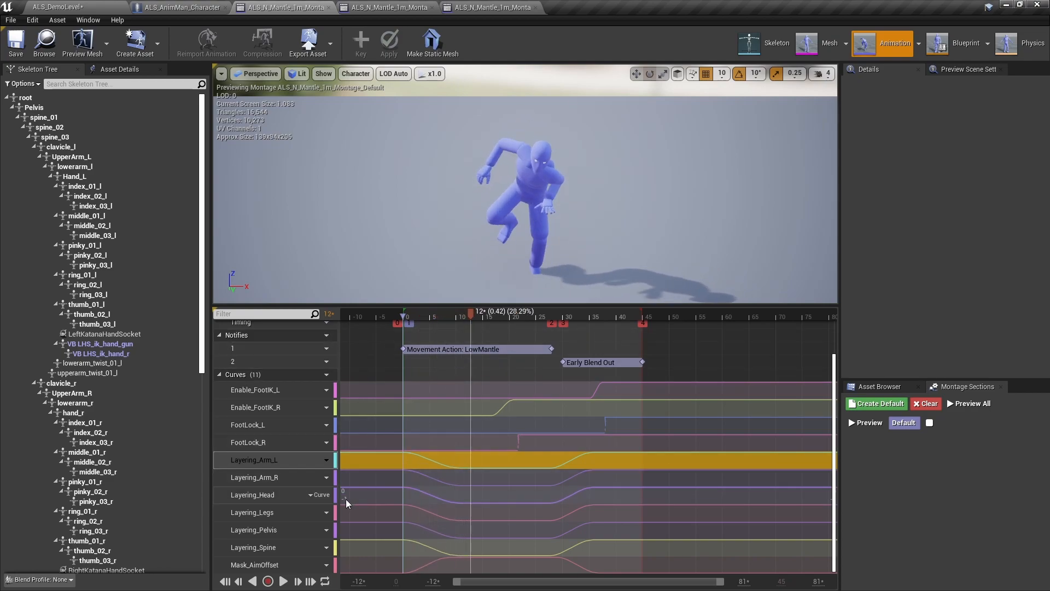
Step: Inspect the arm, head, legs, pelvis and spine layering curves and scrub the montage into its blend-out
{"action": "left_click", "coordinate": [266, 477]}
{"action": "left_click", "coordinate": [263, 513]}
{"action": "left_click", "coordinate": [265, 497]}
{"action": "left_click", "coordinate": [270, 550]}
{"action": "left_click", "coordinate": [478, 532]}
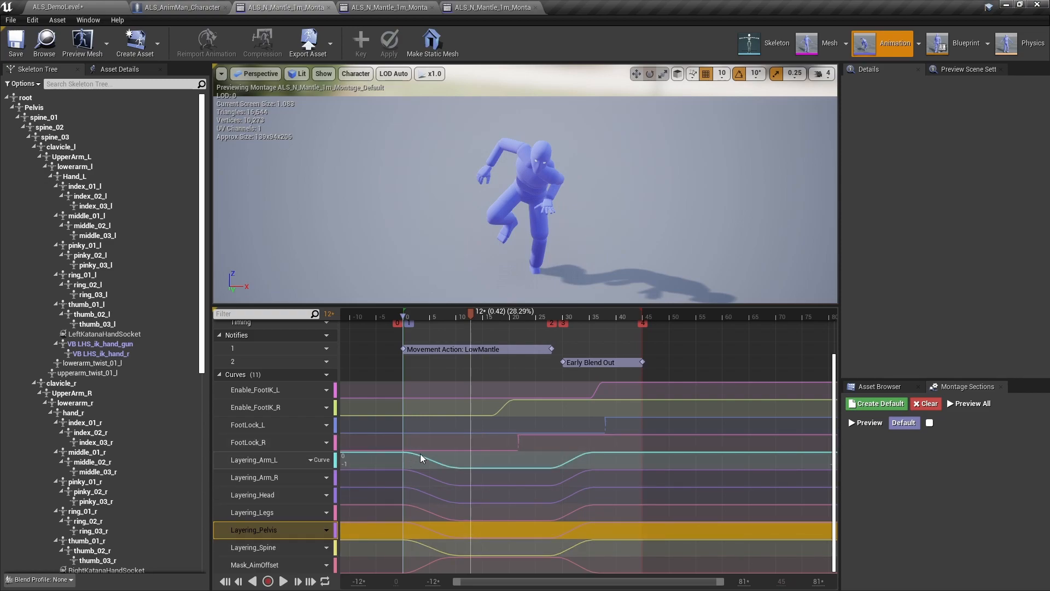
{"action": "left_click", "coordinate": [419, 475]}
{"action": "left_click_drag", "start_coordinate": [484, 317], "coordinate": [595, 347]}
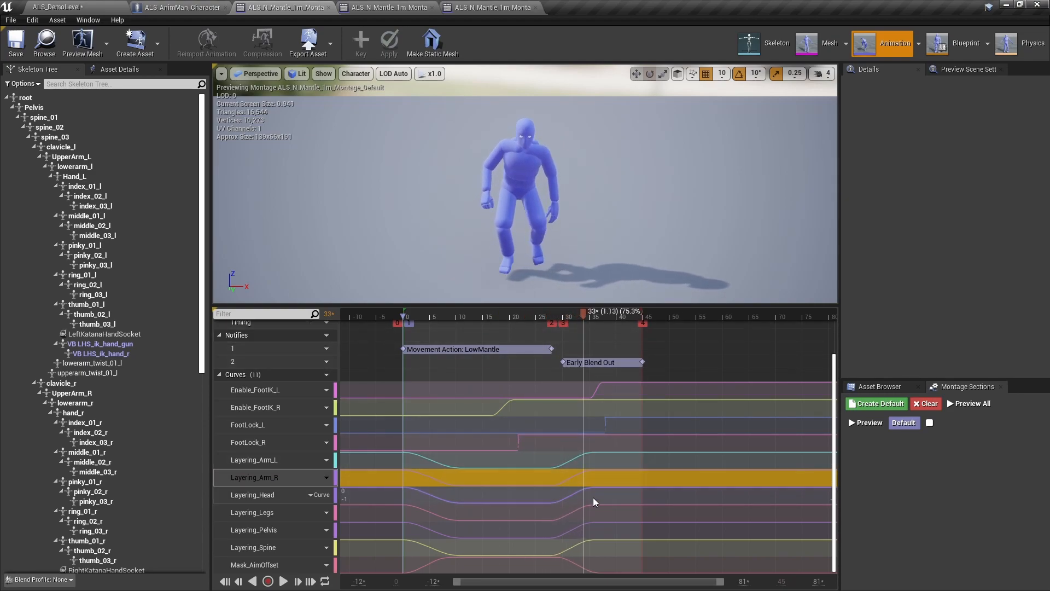
Step: Scrub the default 1m mantle montage through its blend-out, and display the RH montage's full timeline of layering curves
{"action": "left_click_drag", "start_coordinate": [580, 323], "coordinate": [605, 324]}
{"action": "left_click", "coordinate": [597, 454]}
{"action": "left_click", "coordinate": [495, 7]}
{"action": "scroll", "coordinate": [517, 377], "scroll_direction": "down", "scroll_amount": 3}
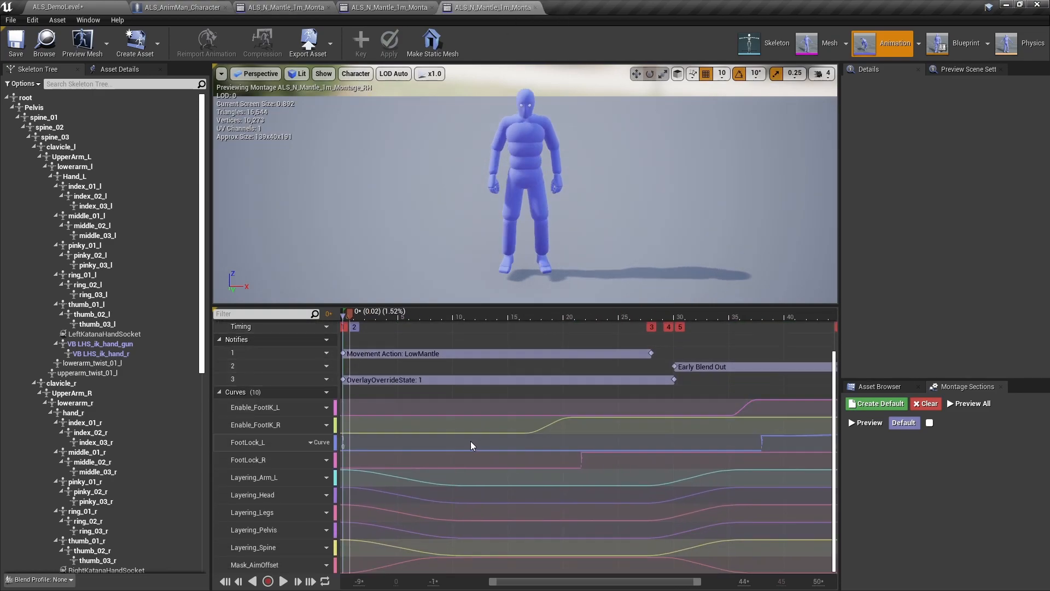
{"action": "scroll", "coordinate": [472, 446], "scroll_direction": "down", "scroll_amount": 3, "text": "ctrl"}
{"action": "left_click", "coordinate": [472, 440]}
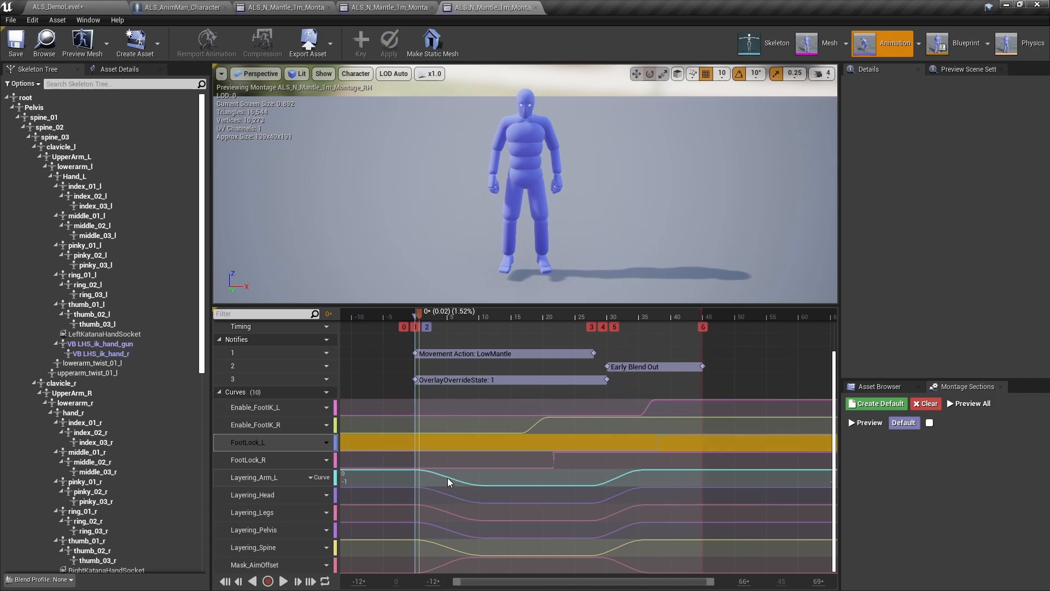
Step: Scrub the RH mantle montage to about frame 12 to compare the mantle pose with its layering curves
{"action": "left_click_drag", "start_coordinate": [452, 317], "coordinate": [506, 316]}
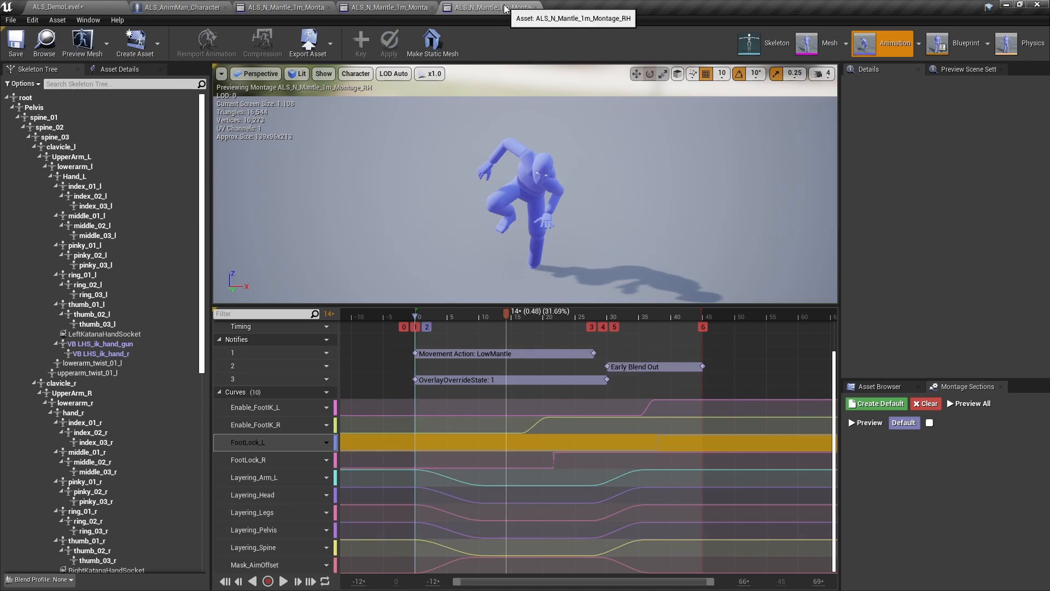
{"action": "left_click", "coordinate": [497, 320]}
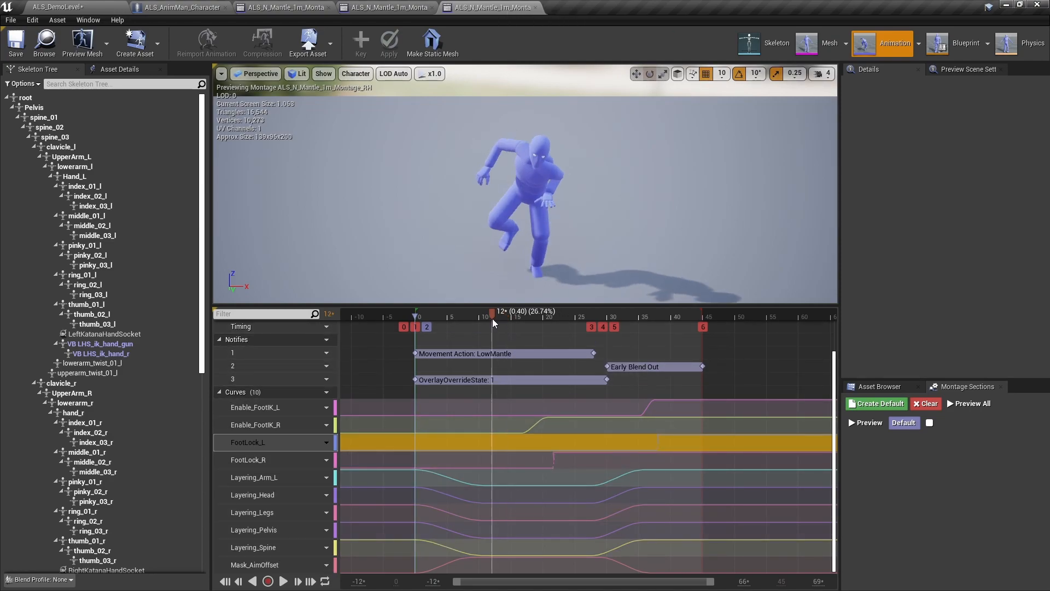
{"action": "left_click_drag", "start_coordinate": [497, 320], "coordinate": [499, 323]}
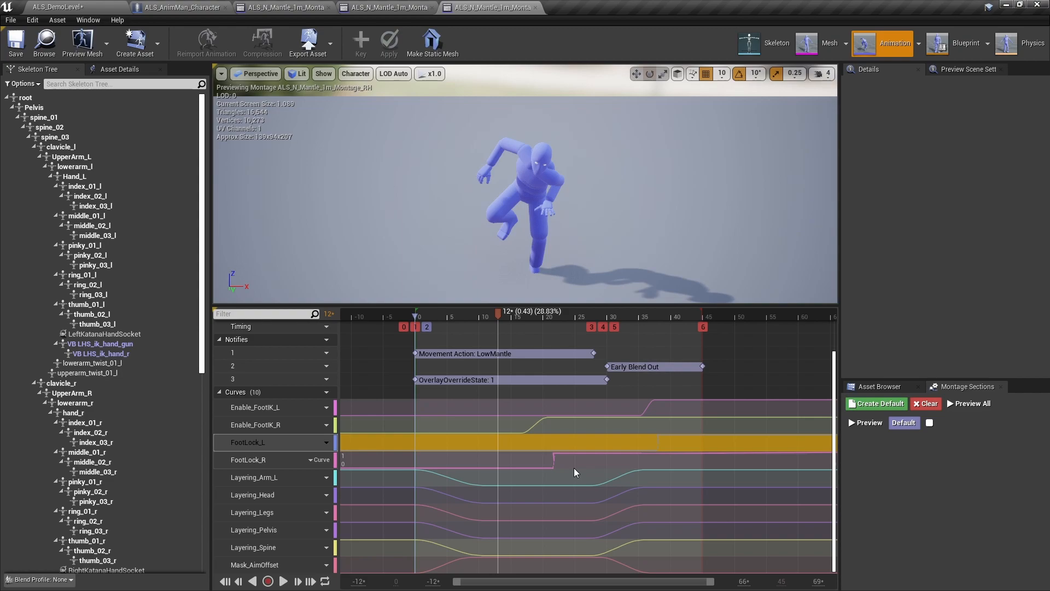
{"action": "left_click_drag", "start_coordinate": [499, 317], "coordinate": [497, 315]}
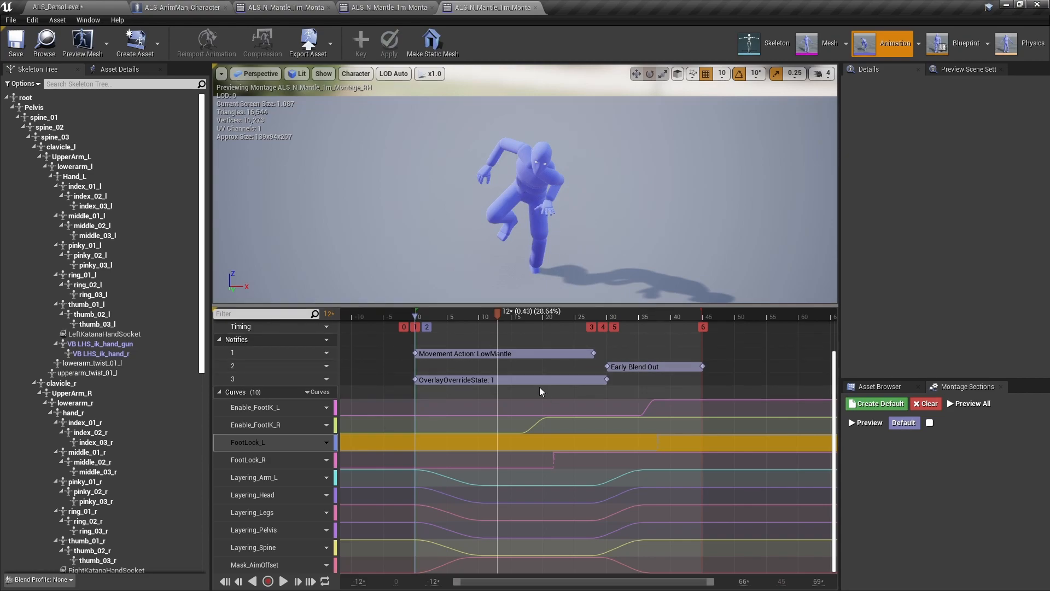
Step: Close the RH montage and scrub the 2H mantle montage from the start to about frame 11 to preview its pose
{"action": "left_click", "coordinate": [536, 7]}
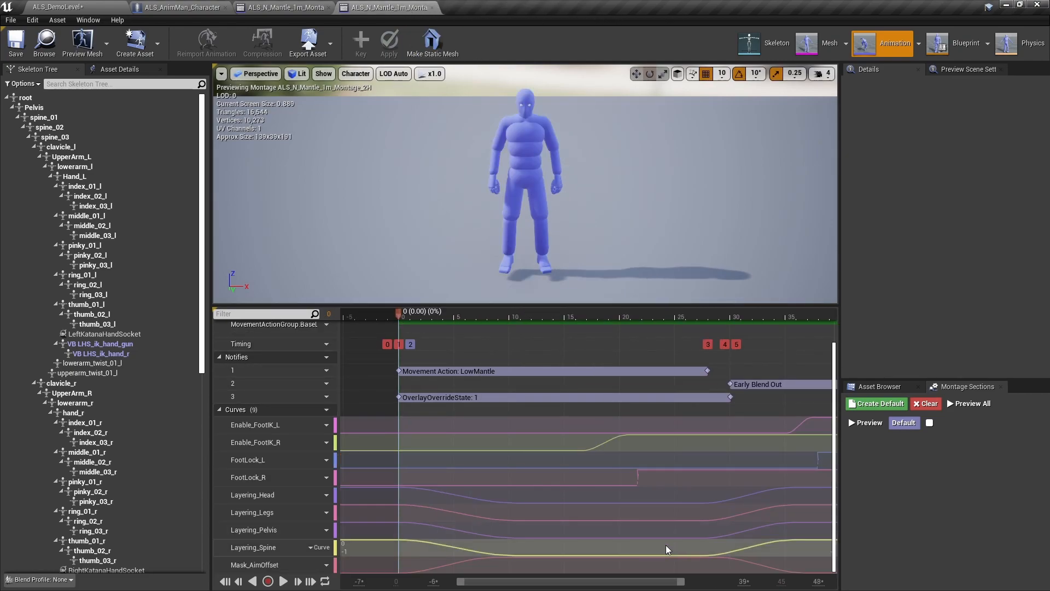
{"action": "scroll", "coordinate": [491, 478], "scroll_direction": "down", "scroll_amount": 1, "text": "shift"}
{"action": "scroll", "coordinate": [426, 488], "scroll_direction": "down", "scroll_amount": 2, "text": "shift"}
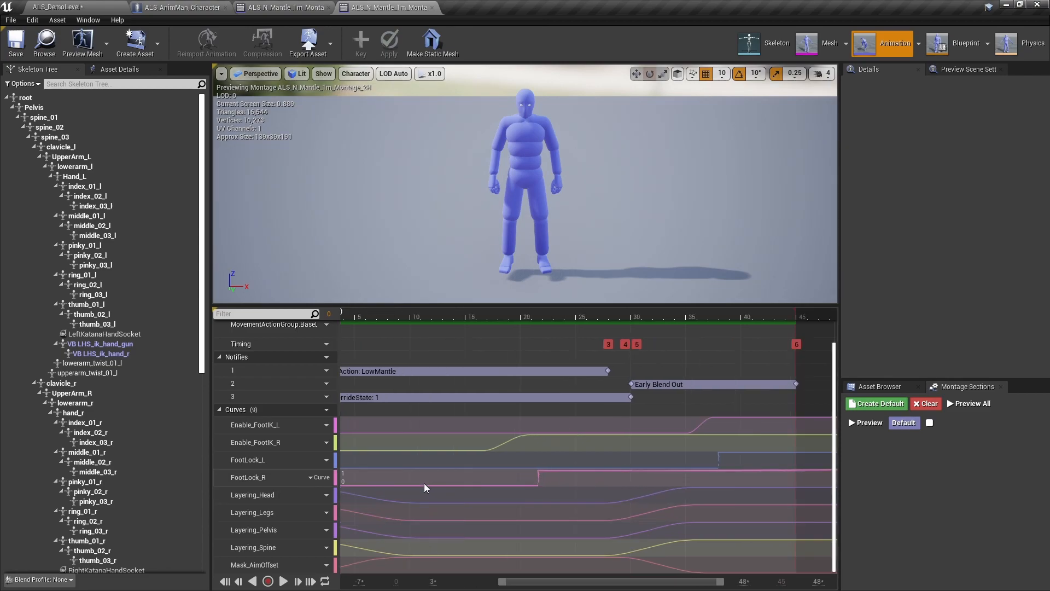
{"action": "scroll", "coordinate": [429, 482], "scroll_direction": "up", "scroll_amount": 2, "text": "shift"}
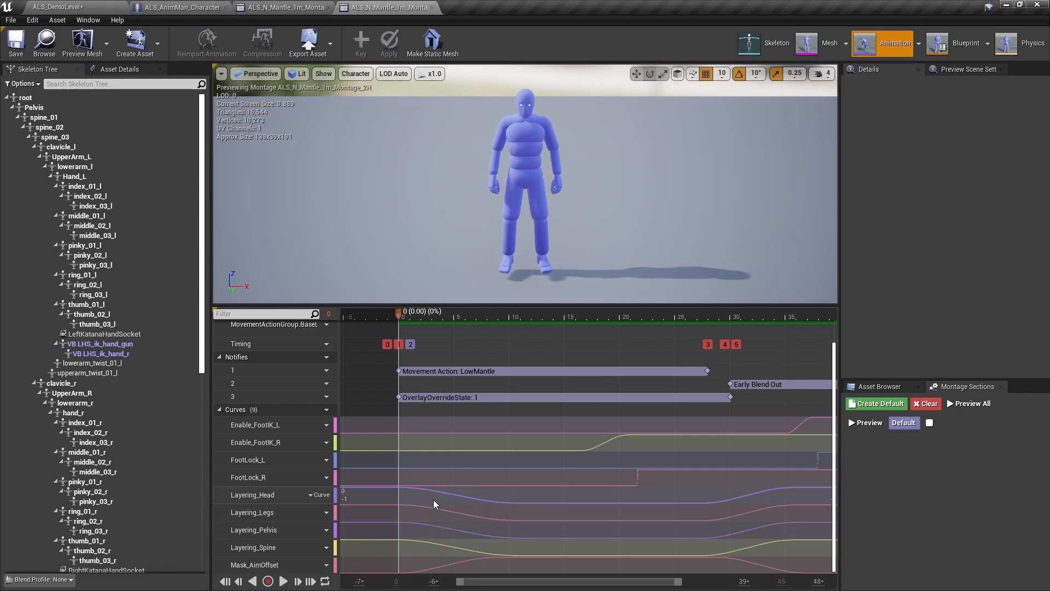
{"action": "left_click_drag", "start_coordinate": [404, 316], "coordinate": [521, 327]}
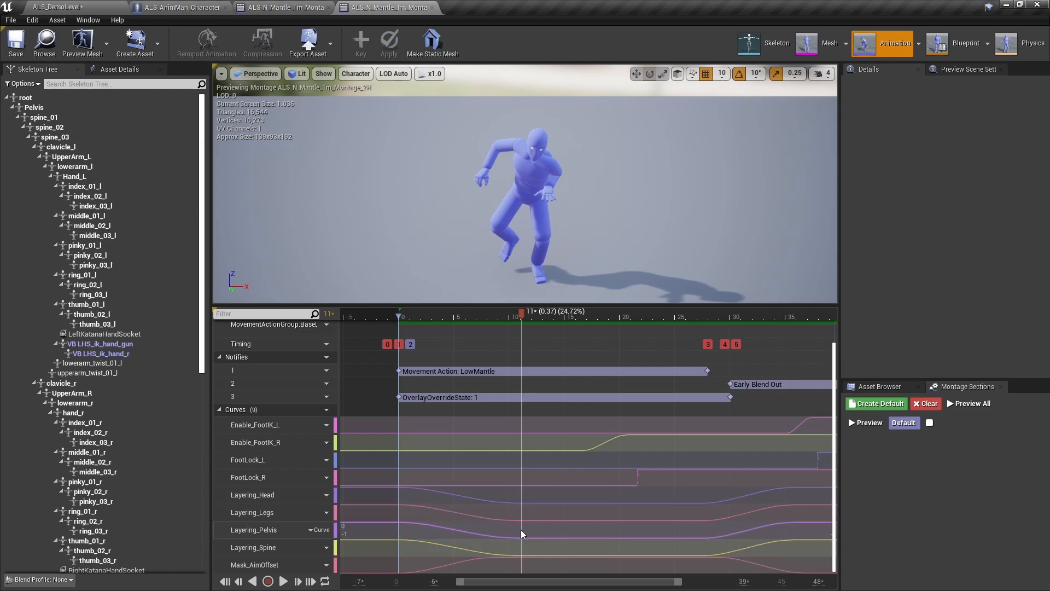
Step: Inspect the head, legs, pelvis and spine layering curves of the 2H mantle montage around frame 10
{"action": "left_click", "coordinate": [489, 502]}
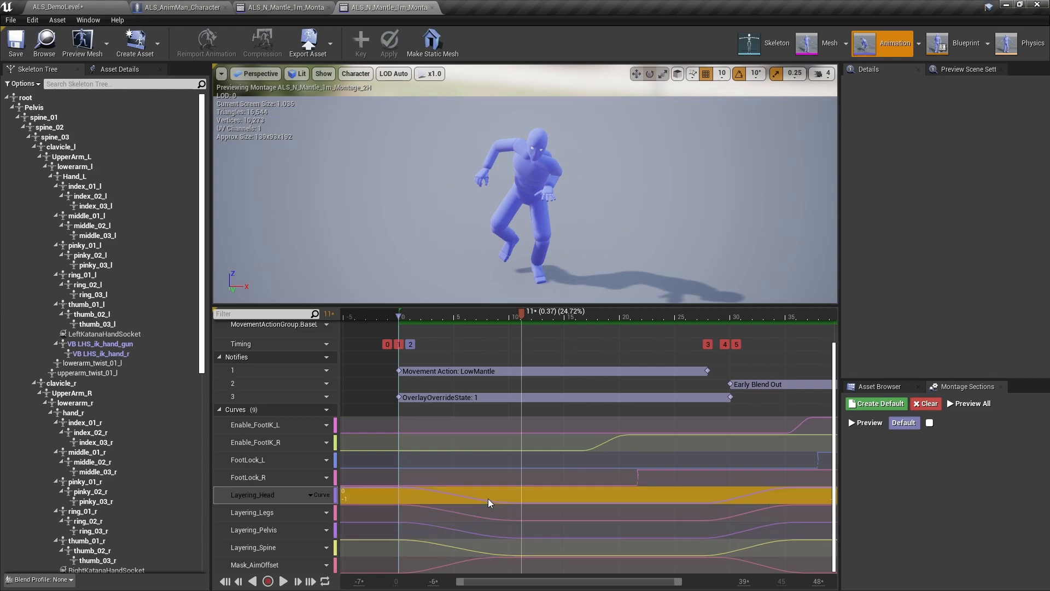
{"action": "mouse_move", "coordinate": [521, 314]}
{"action": "left_mouse_down"}
{"action": "mouse_move", "coordinate": [465, 316]}
{"action": "mouse_move", "coordinate": [517, 317]}
{"action": "left_mouse_up"}
{"action": "left_click", "coordinate": [491, 515]}
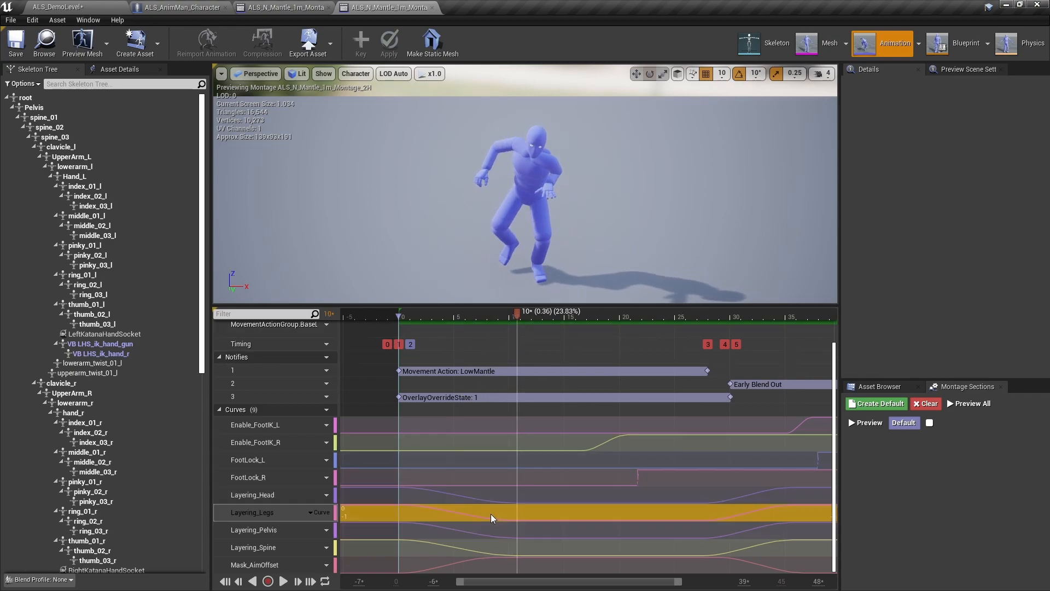
{"action": "left_click", "coordinate": [488, 533]}
{"action": "left_click", "coordinate": [485, 546]}
{"action": "left_click", "coordinate": [484, 530]}
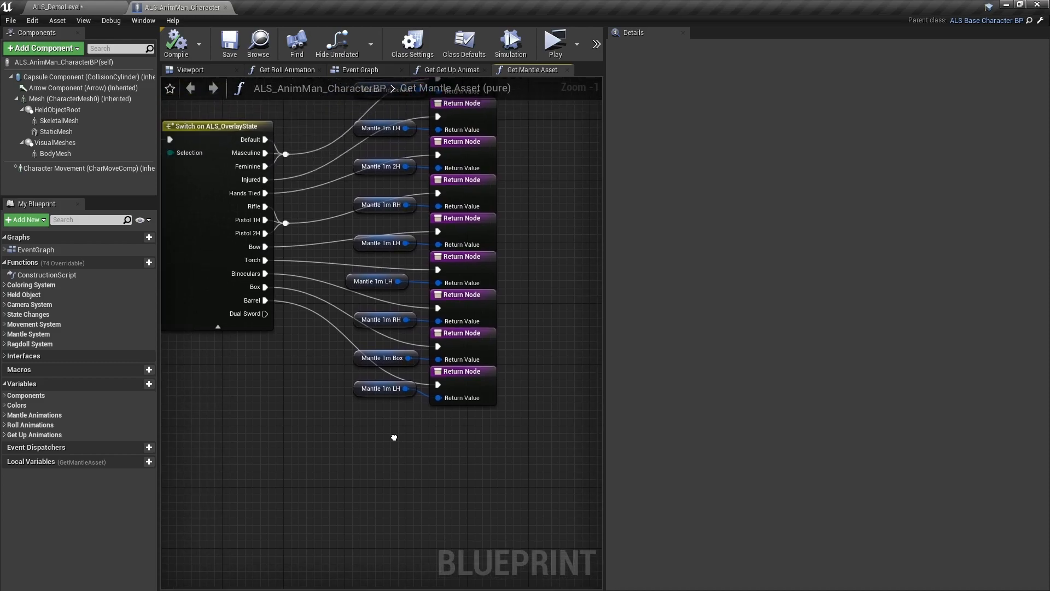
Step: Duplicate the Mantle 1m Default variable and its Return Node in Get Mantle Asset, and connect the copy to the Dual Sword output
{"action": "mouse_move", "coordinate": [394, 438]}
{"action": "right_mouse_down"}
{"action": "mouse_move", "coordinate": [431, 441]}
{"action": "mouse_move", "coordinate": [399, 450]}
{"action": "right_mouse_up"}
{"action": "right_click_drag", "start_coordinate": [486, 209], "coordinate": [477, 304]}
{"action": "left_click_drag", "start_coordinate": [397, 177], "coordinate": [437, 203]}
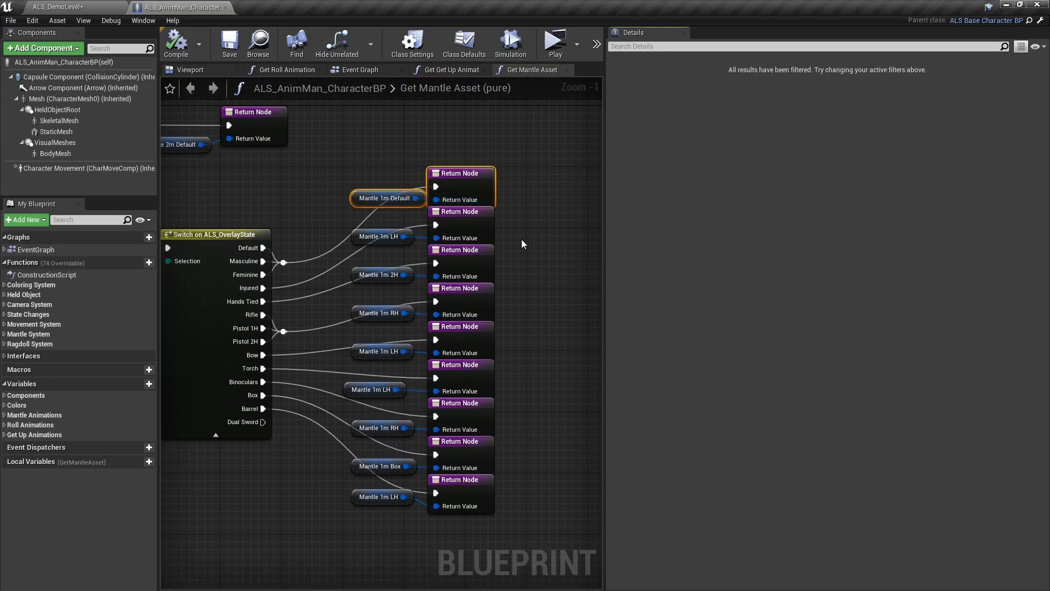
{"action": "right_click_drag", "start_coordinate": [522, 243], "coordinate": [515, 101]}
{"action": "key", "text": "ctrl+v"}
{"action": "left_click_drag", "start_coordinate": [255, 280], "coordinate": [318, 365]}
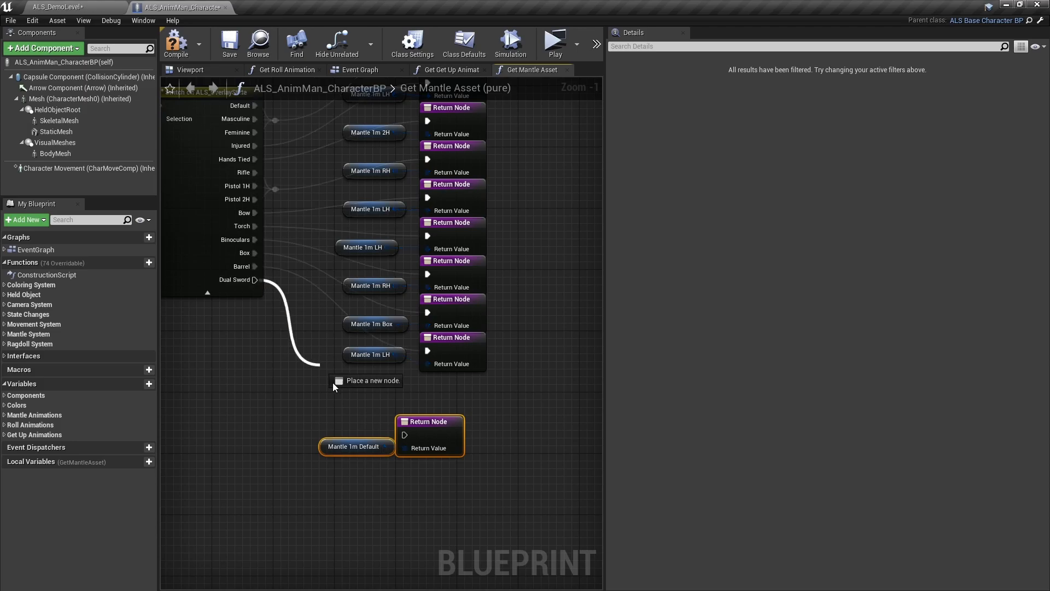
{"action": "left_click_drag", "start_coordinate": [405, 435], "coordinate": [405, 435]}
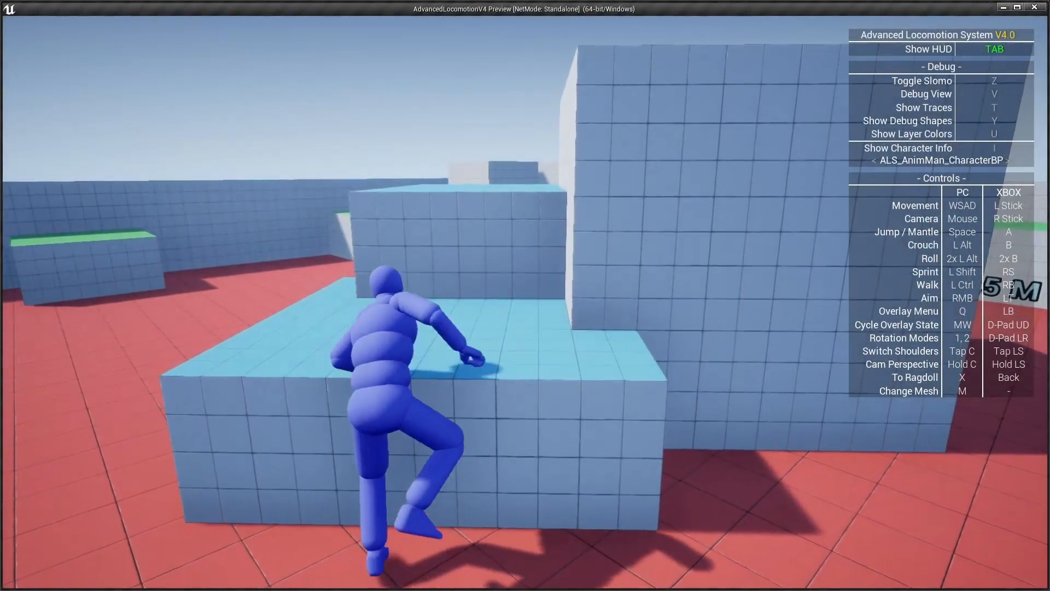
Step: Play-test the Dual Sword mantle with the Default montage by repeatedly mantling the character onto the stepped blocks
{"action": "key", "text": "w"}
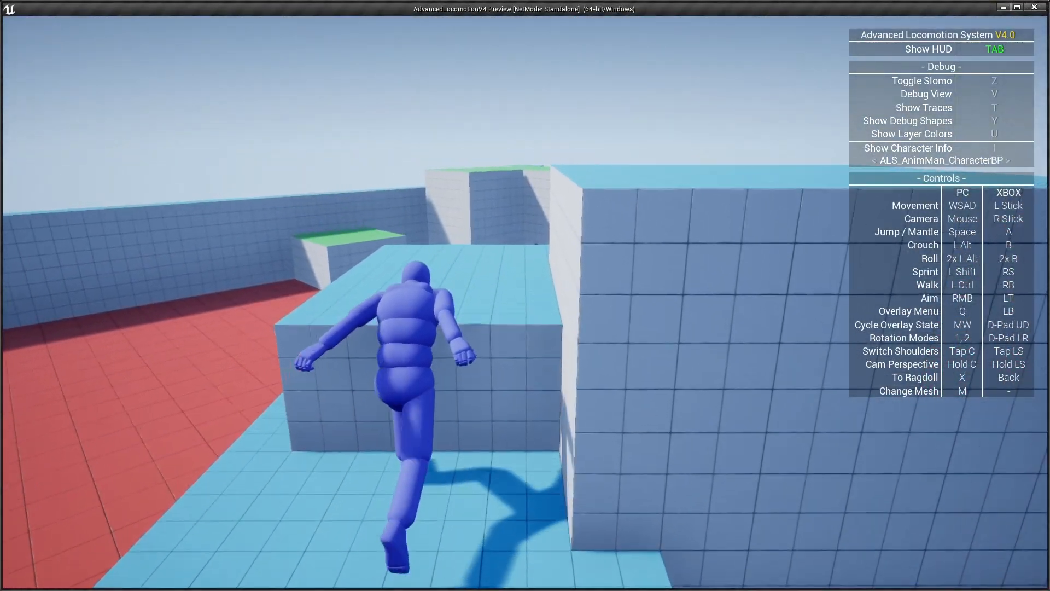
{"action": "key", "text": "space"}
{"action": "key", "text": "w"}
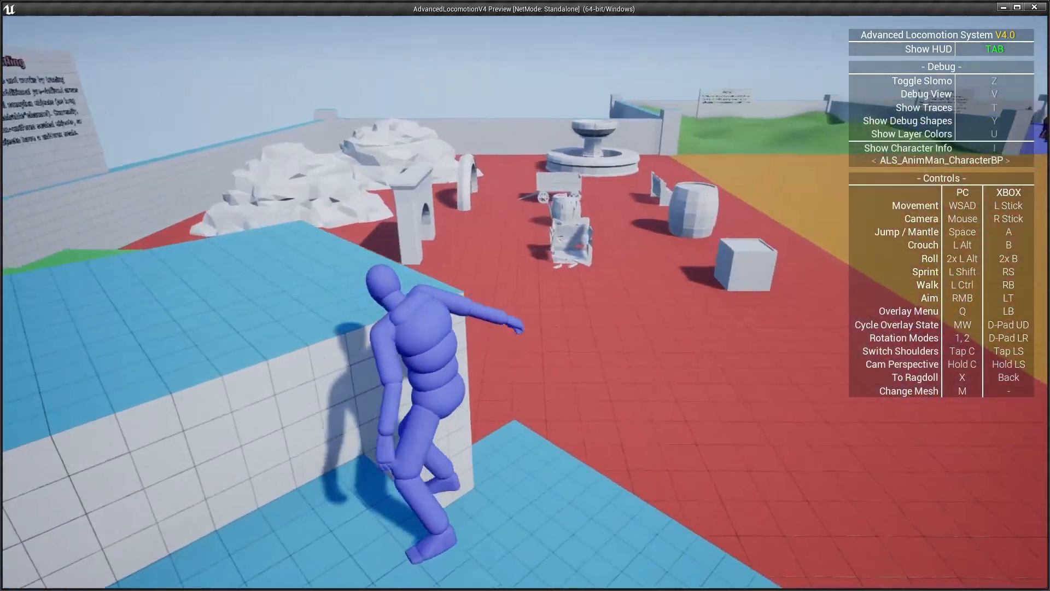
{"action": "key", "text": "w"}
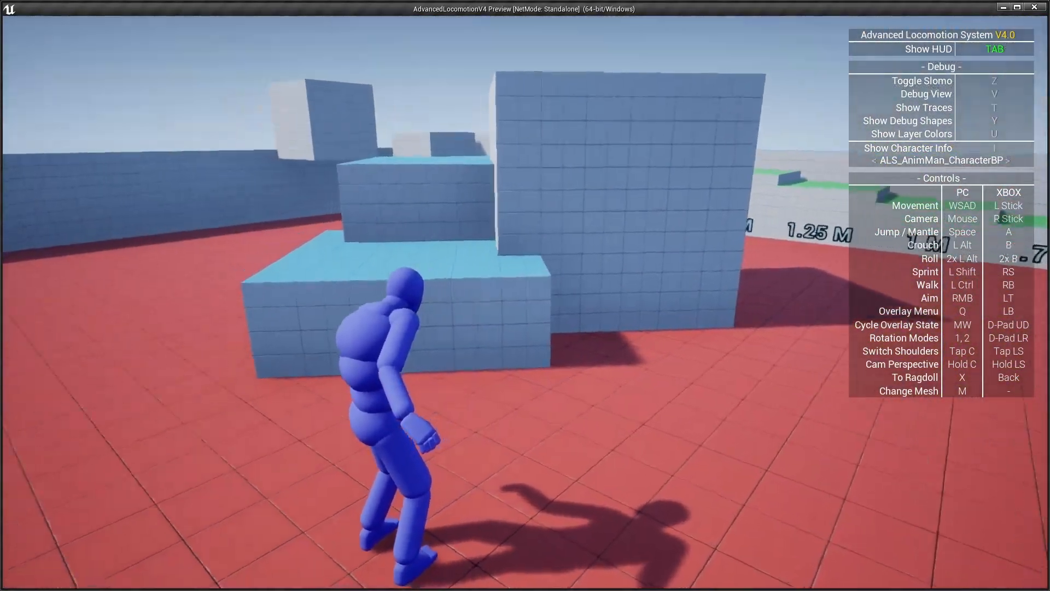
{"action": "key", "text": "w"}
{"action": "key", "text": "space"}
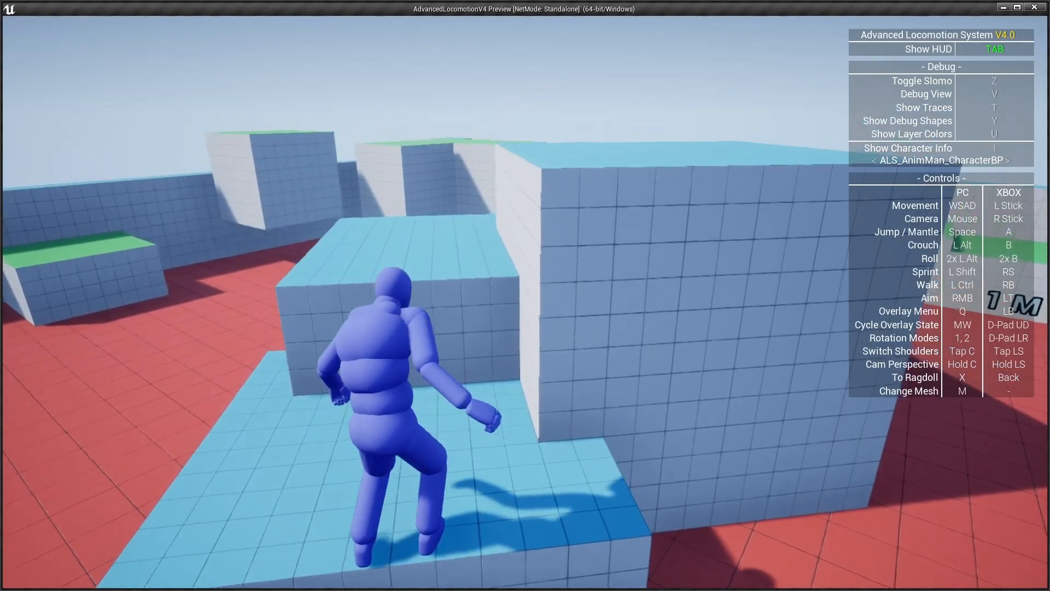
{"action": "key", "text": "w"}
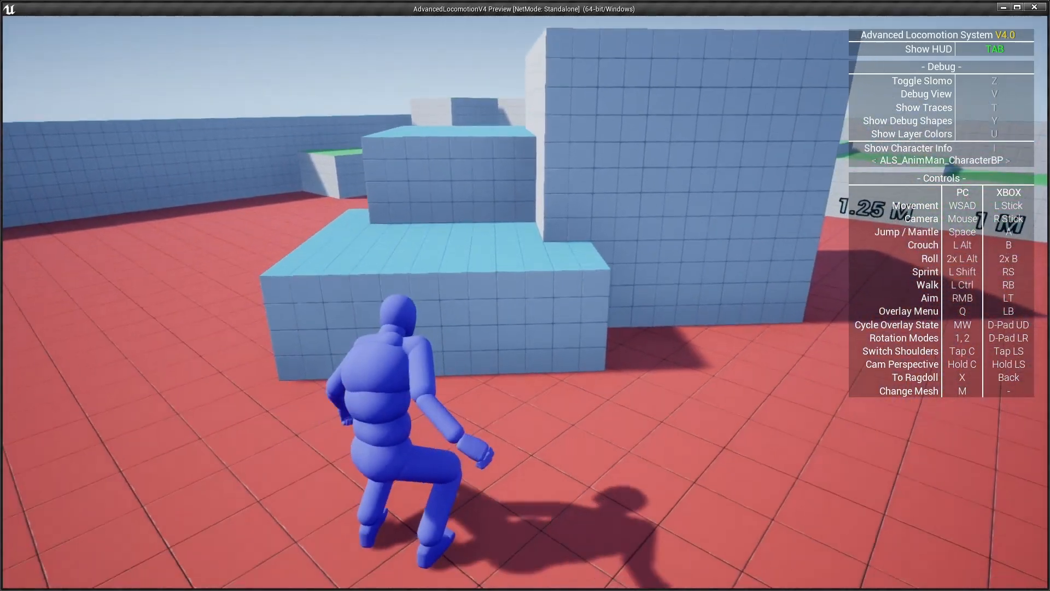
{"action": "key", "text": "space"}
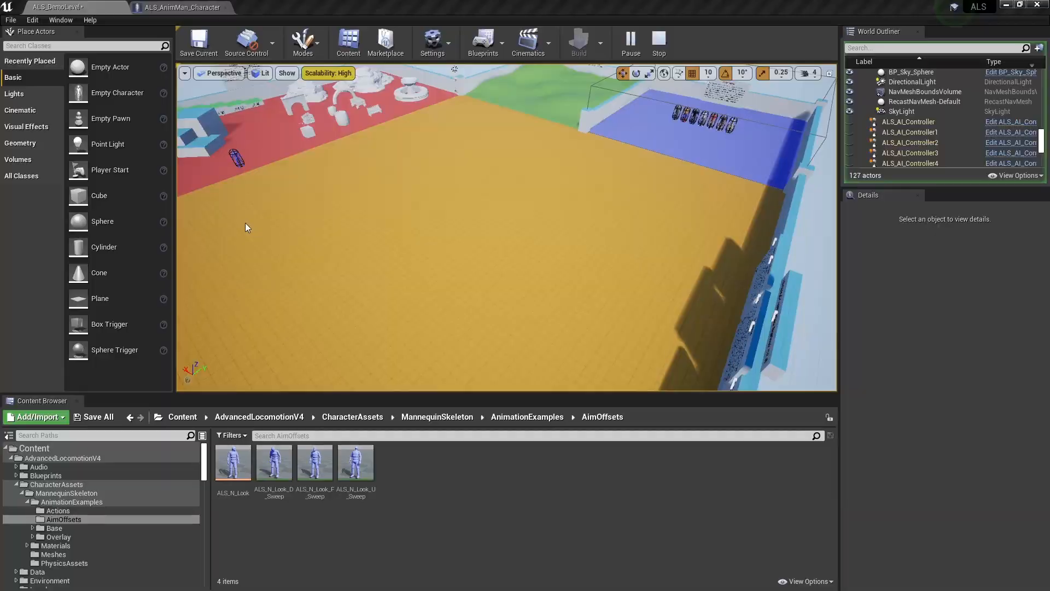
Step: Duplicate the Mantle 1m RH variable and its Return Node in Get Mantle Asset, and reconnect the Dual Sword output to this copy
{"action": "left_click", "coordinate": [157, 7]}
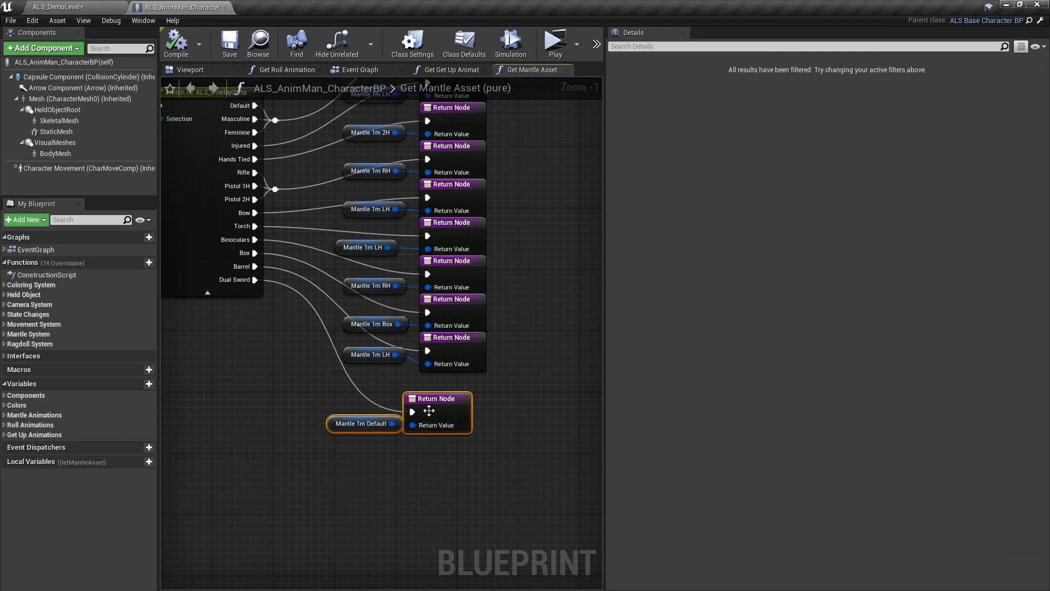
{"action": "right_click_drag", "start_coordinate": [474, 158], "coordinate": [463, 281]}
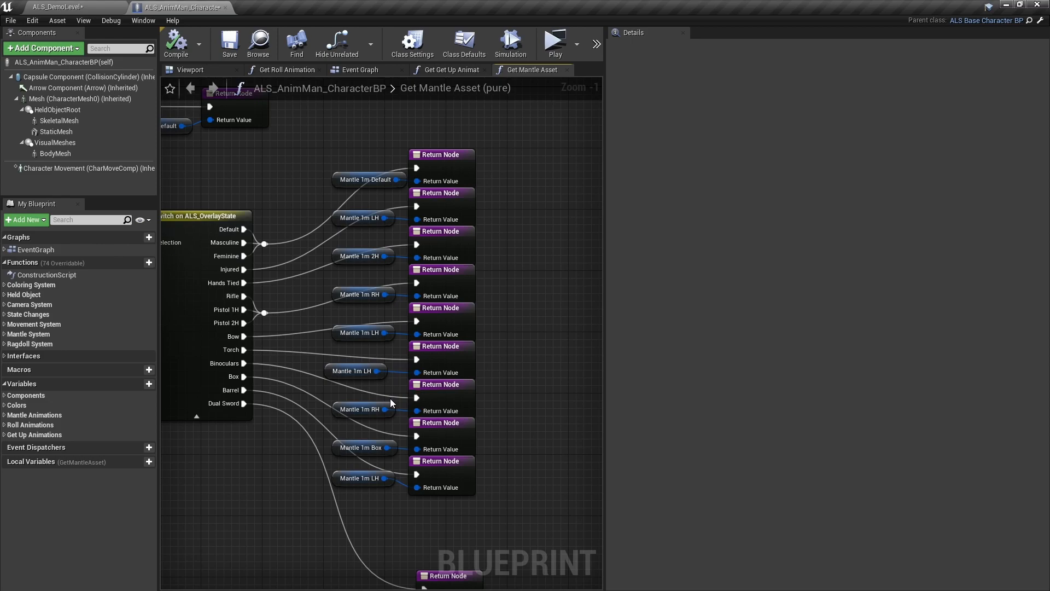
{"action": "left_click_drag", "start_coordinate": [374, 391], "coordinate": [431, 414]}
{"action": "right_click_drag", "start_coordinate": [464, 469], "coordinate": [458, 296]}
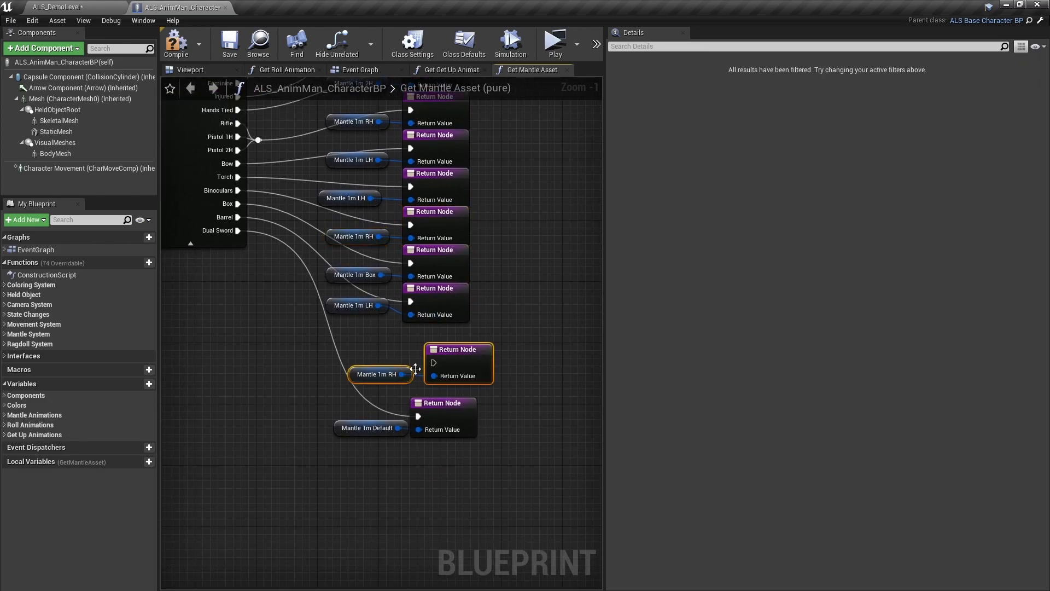
{"action": "left_click_drag", "start_coordinate": [227, 223], "coordinate": [238, 232]}
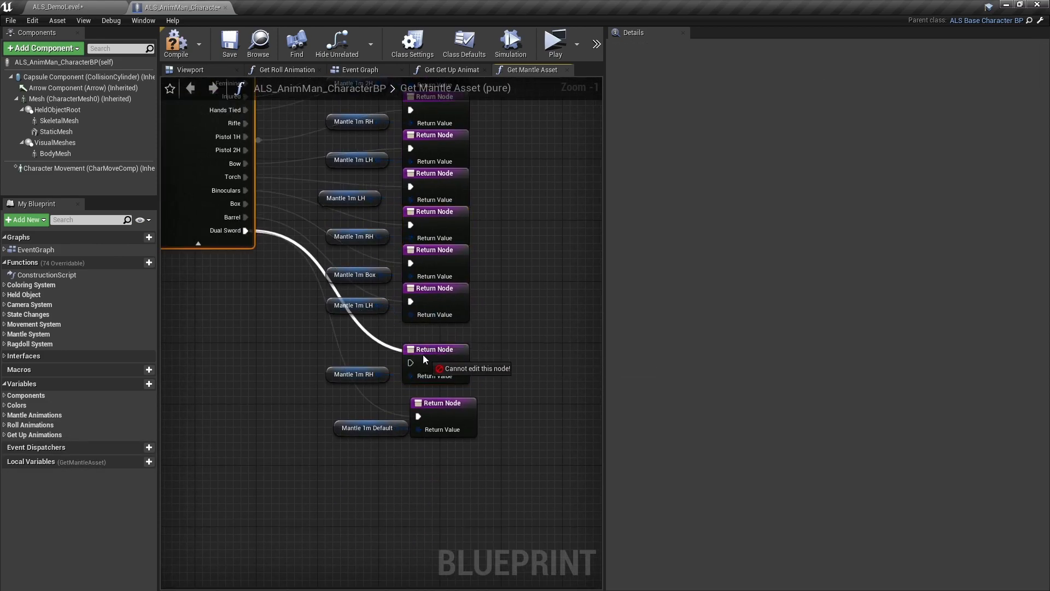
Step: Play the level with the DualSword overlay and repeatedly mantle the low block to test the RH mantle montage
{"action": "left_click", "coordinate": [81, 5]}
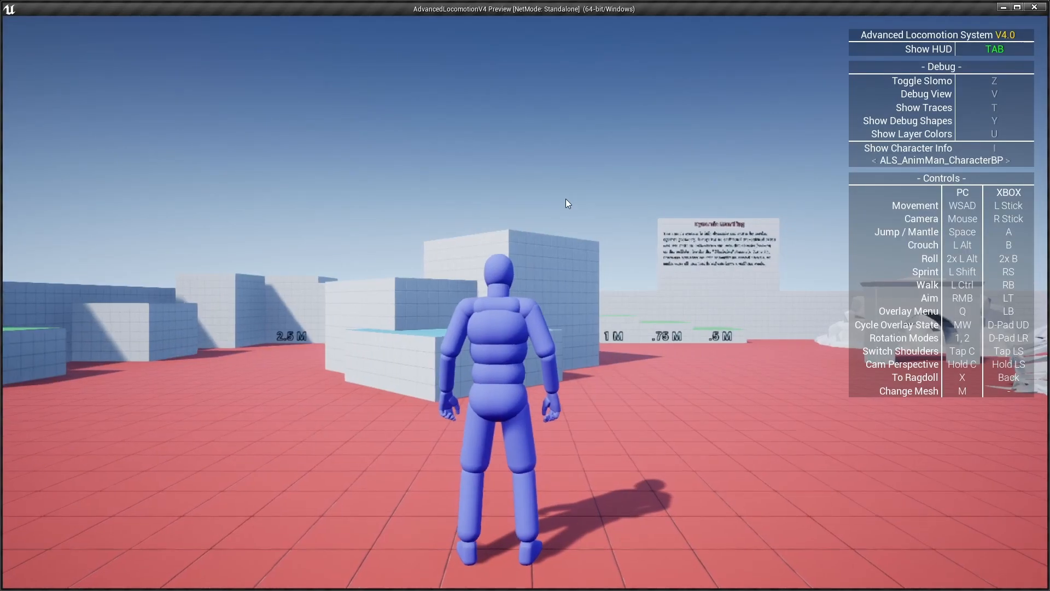
{"action": "key", "text": "q"}
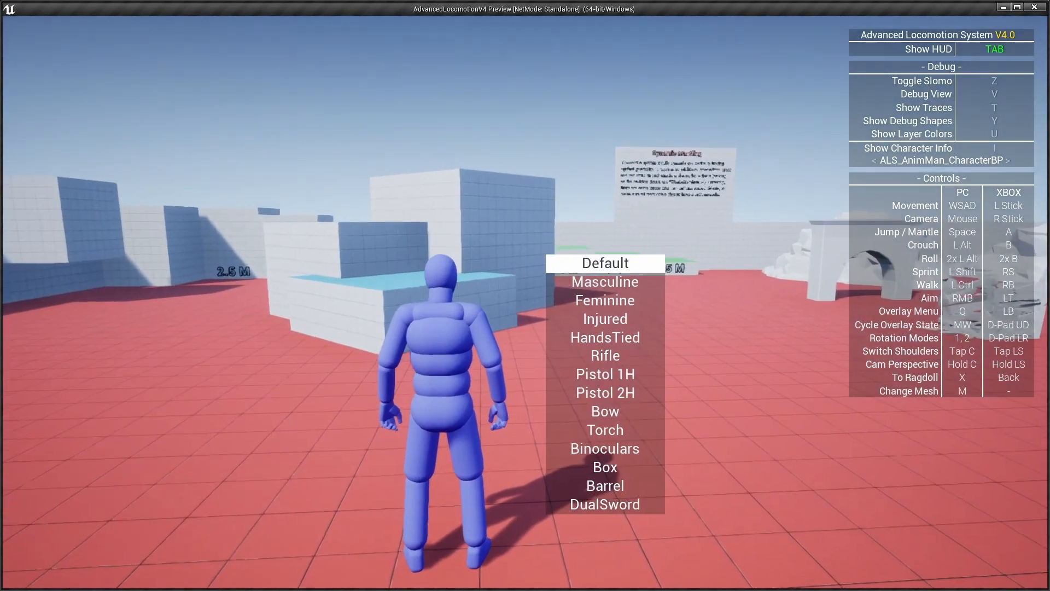
{"action": "scroll", "coordinate": [606, 384], "scroll_direction": "up", "scroll_amount": 1}
{"action": "key", "text": "w"}
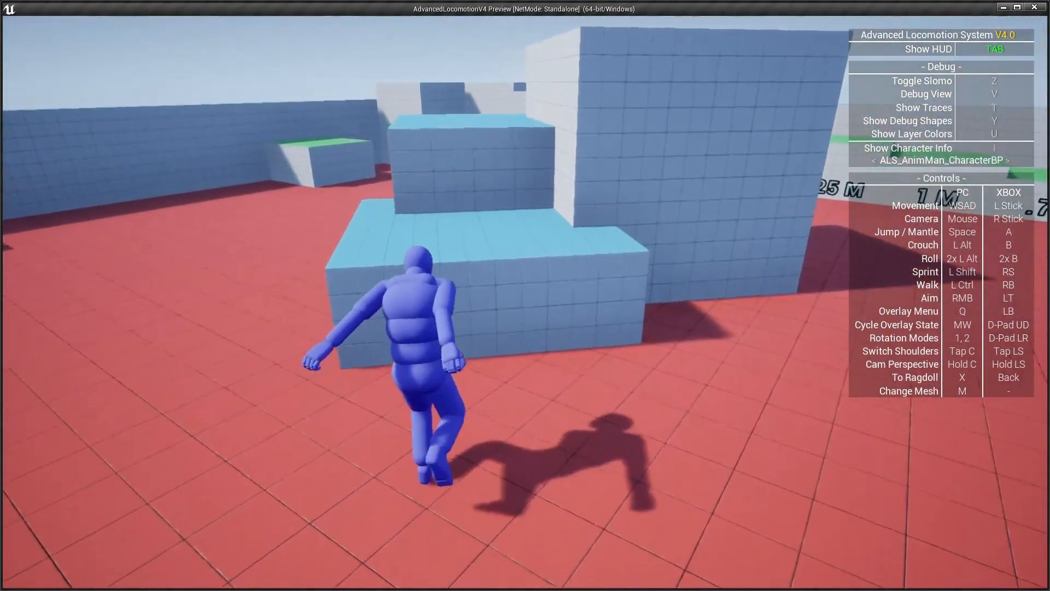
{"action": "key", "text": "space"}
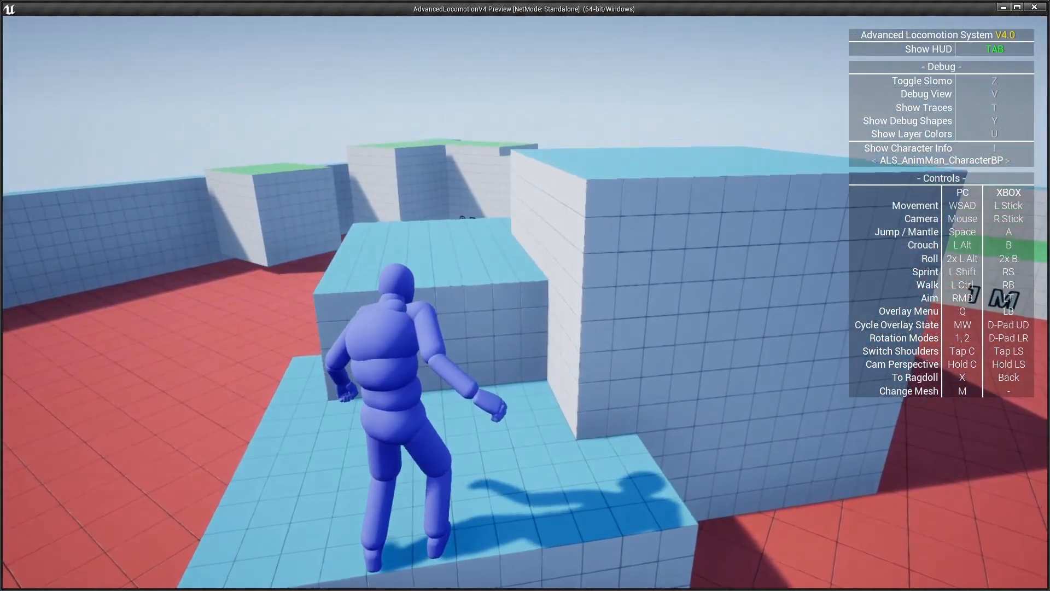
{"action": "key", "text": "w"}
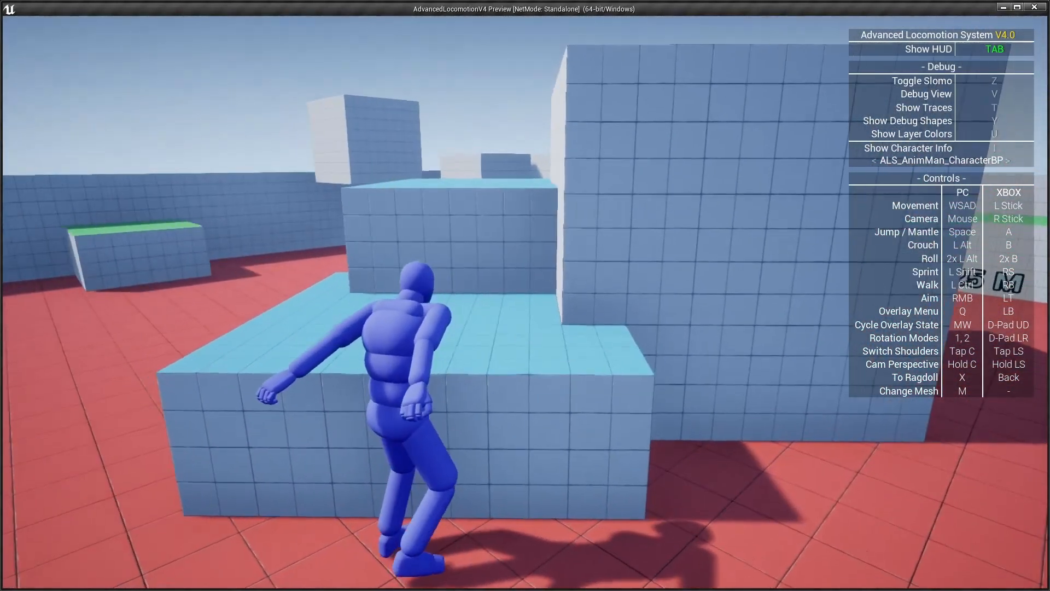
{"action": "key", "text": "space"}
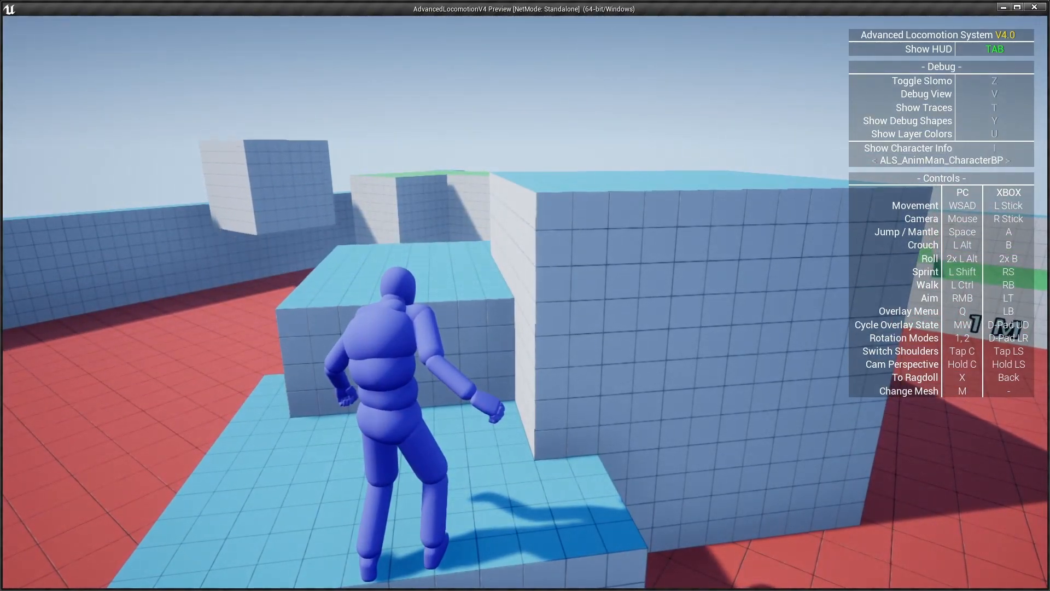
{"action": "key", "text": "w"}
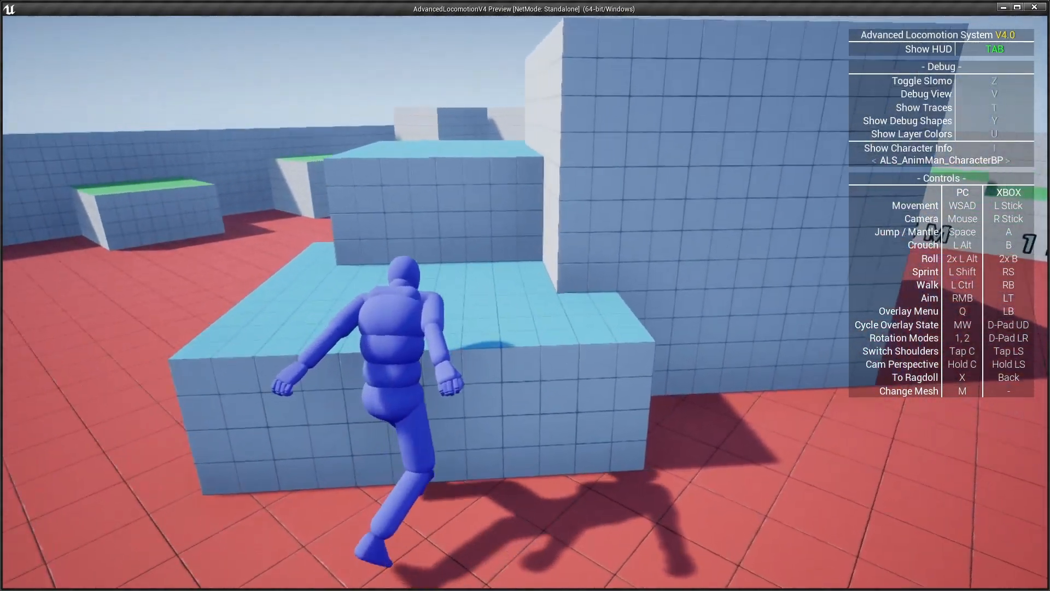
{"action": "key", "text": "space"}
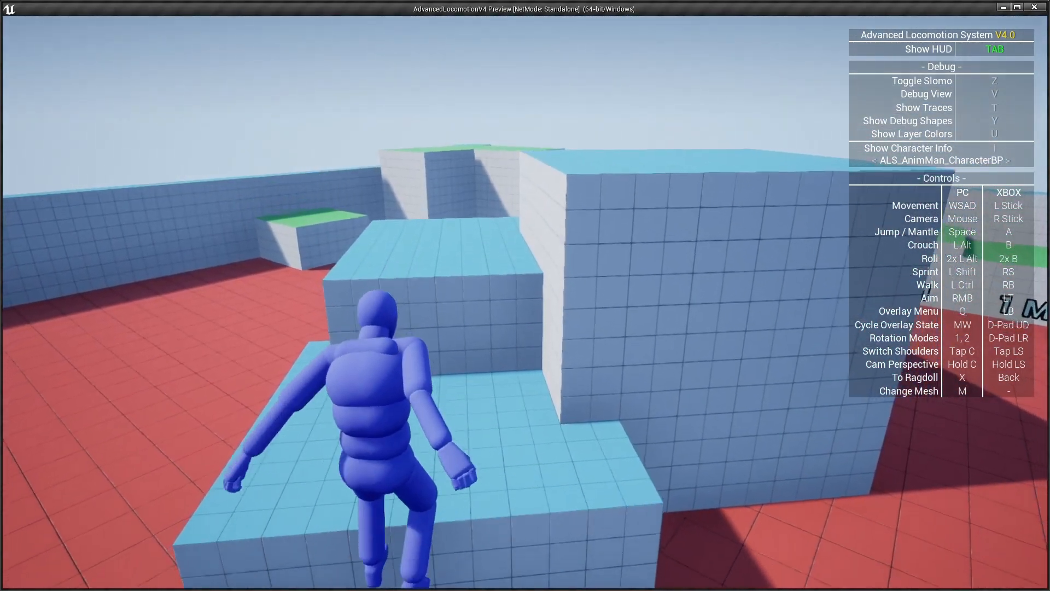
{"action": "key", "text": "w"}
{"action": "key", "text": "space"}
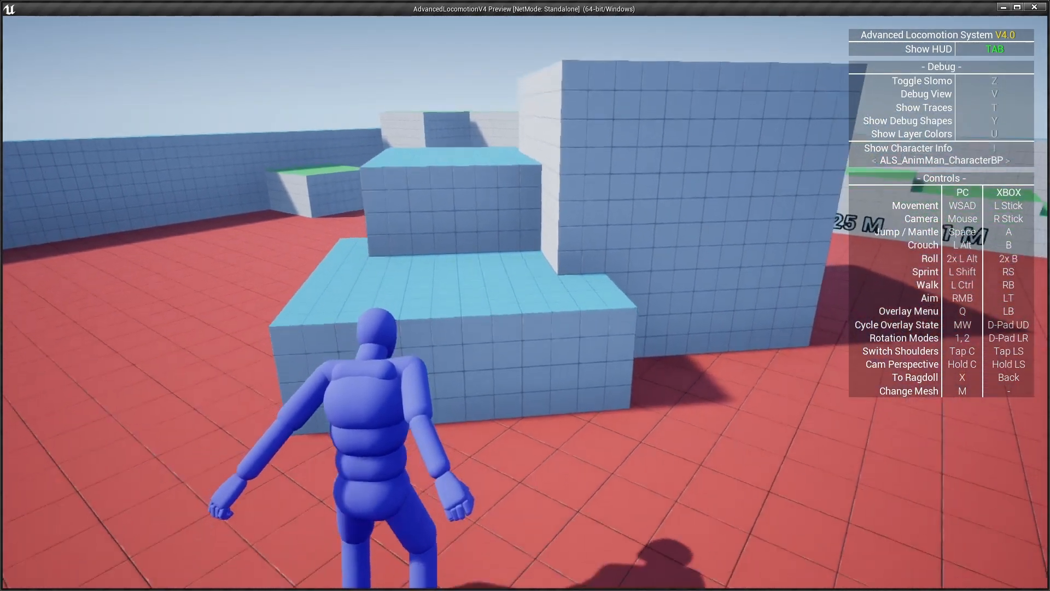
Step: Mantle the DualSword character onto the low block in slow motion with character info shown to inspect the layering curves, and end the play session
{"action": "key", "text": "w"}
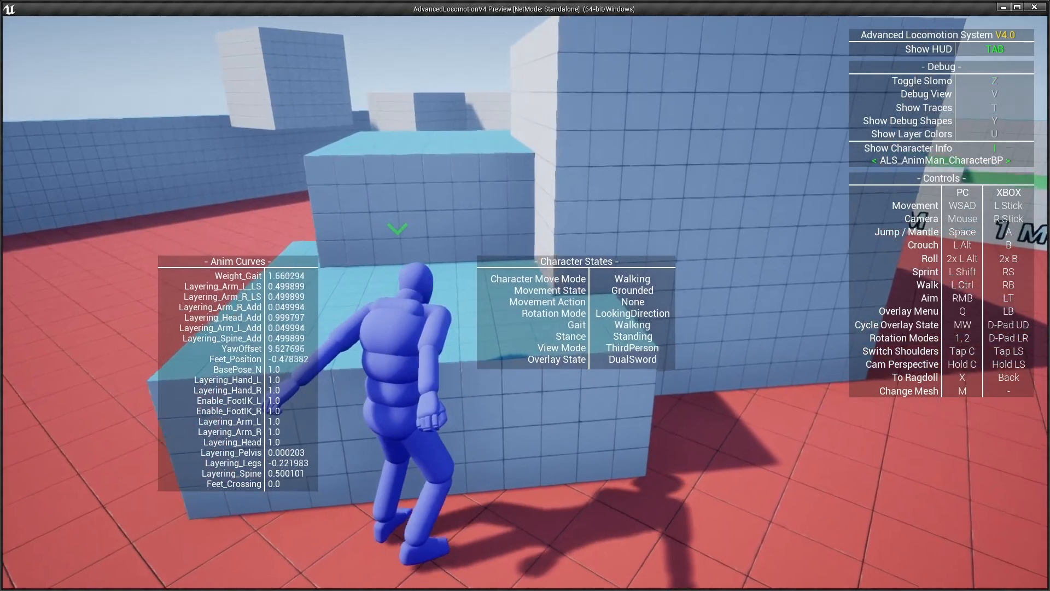
{"action": "key", "text": "z"}
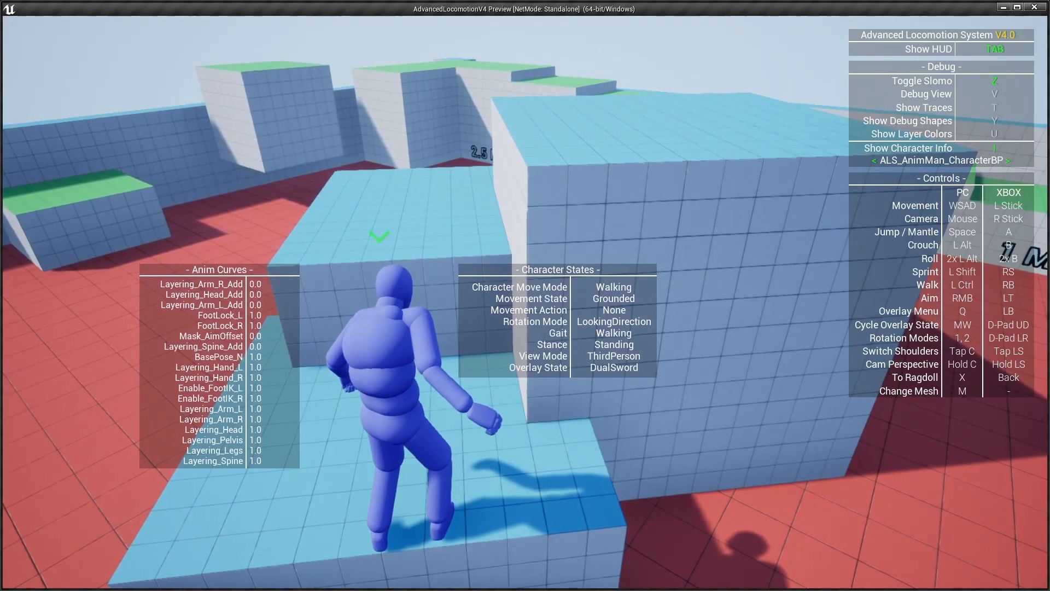
{"action": "key", "text": "z"}
{"action": "key", "text": "s"}
{"action": "key", "text": "w"}
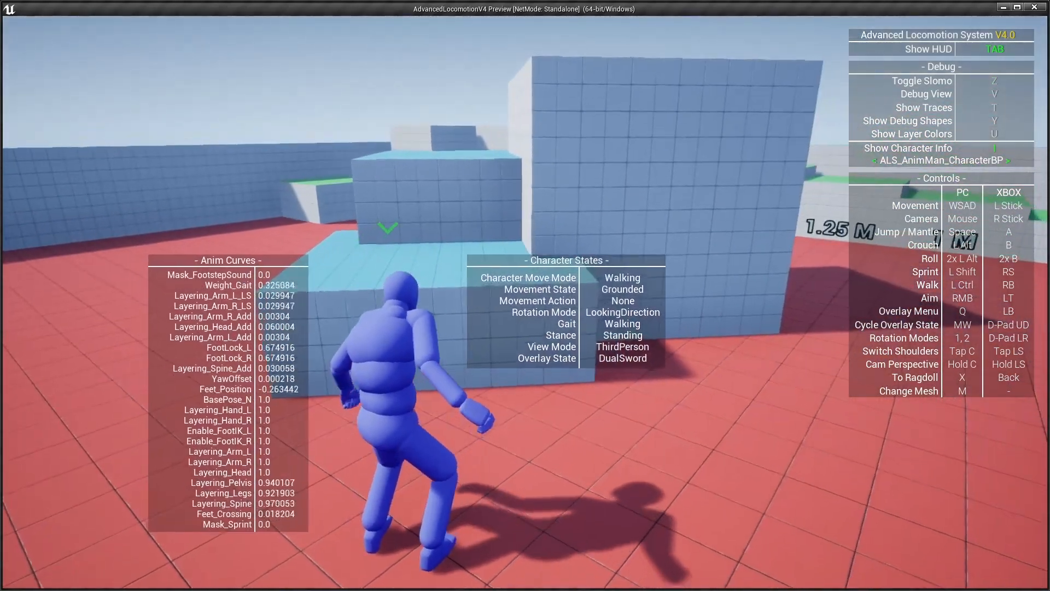
{"action": "key", "text": "z"}
{"action": "key", "text": "space"}
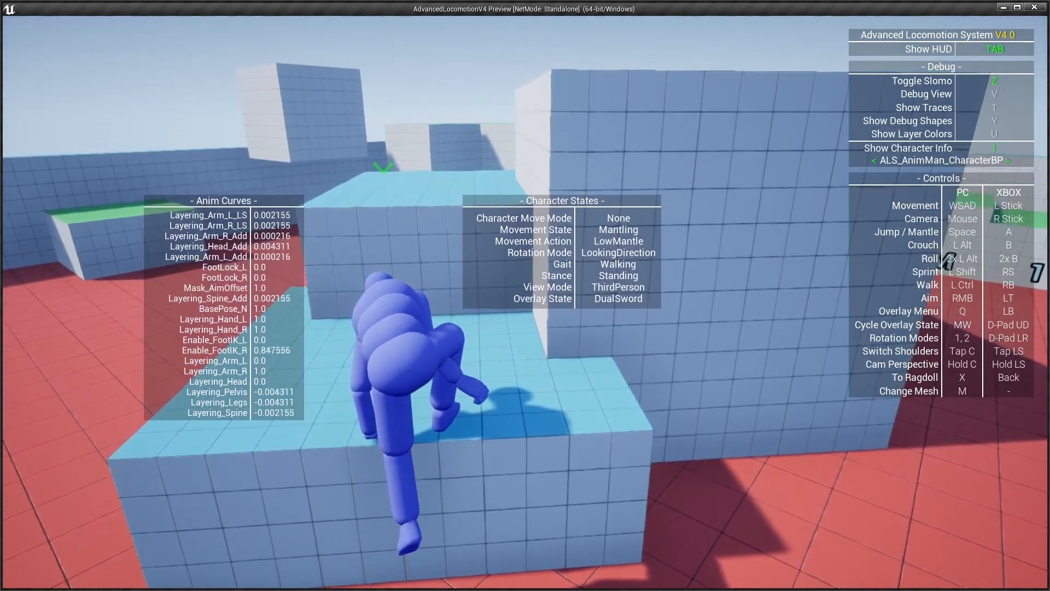
{"action": "key", "text": "Escape"}
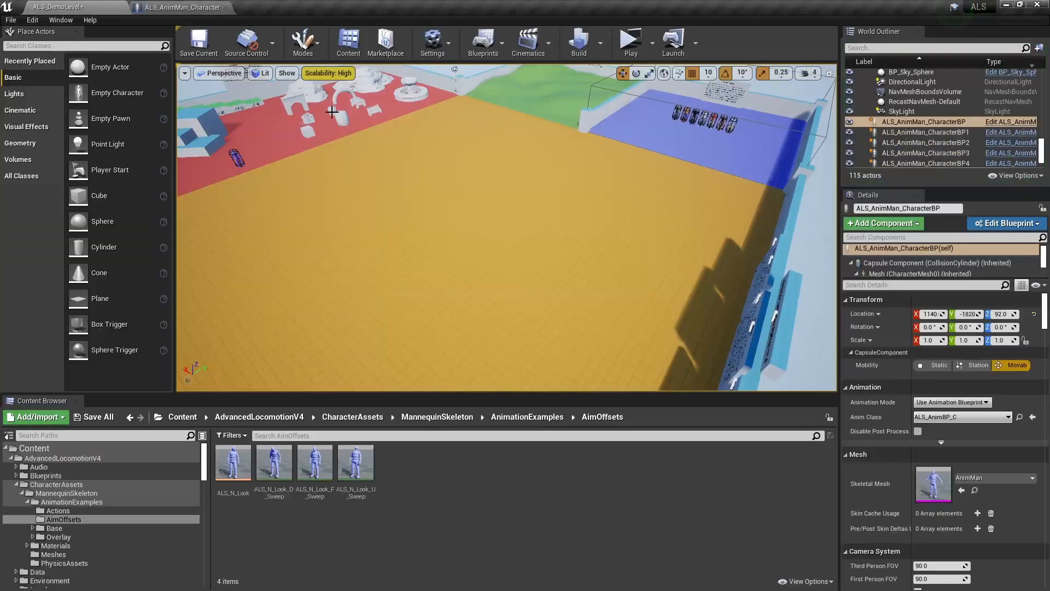
Step: Return to the level editor and open the ALS_AnimBP animation blueprint from the MannequinSkeleton folder
{"action": "left_click", "coordinate": [186, 5]}
{"action": "scroll", "coordinate": [289, 241], "scroll_direction": "down", "scroll_amount": 1}
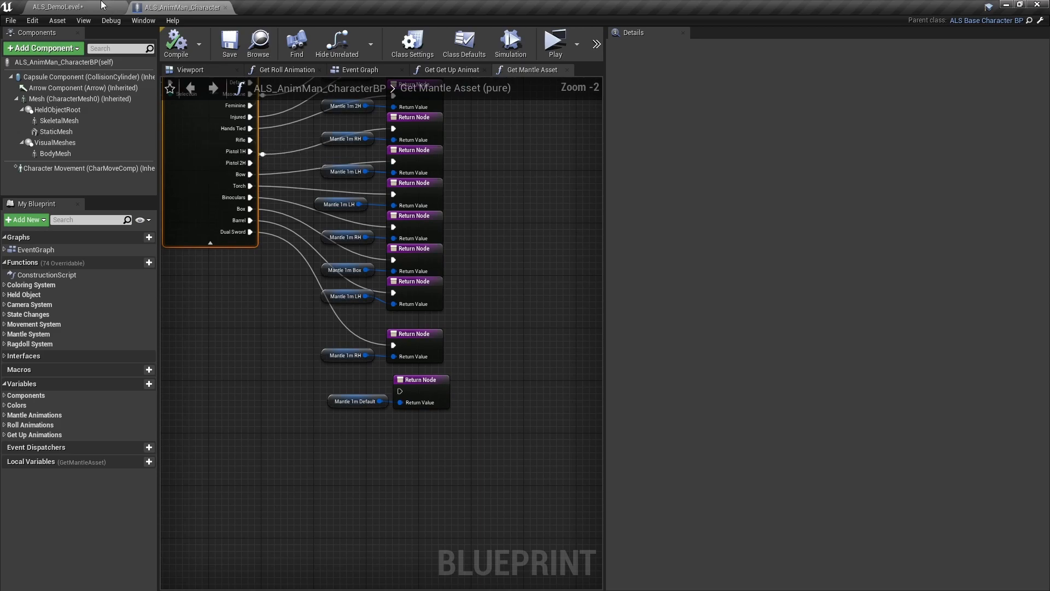
{"action": "left_click", "coordinate": [98, 7]}
{"action": "left_click", "coordinate": [180, 10]}
{"action": "left_click", "coordinate": [72, 5]}
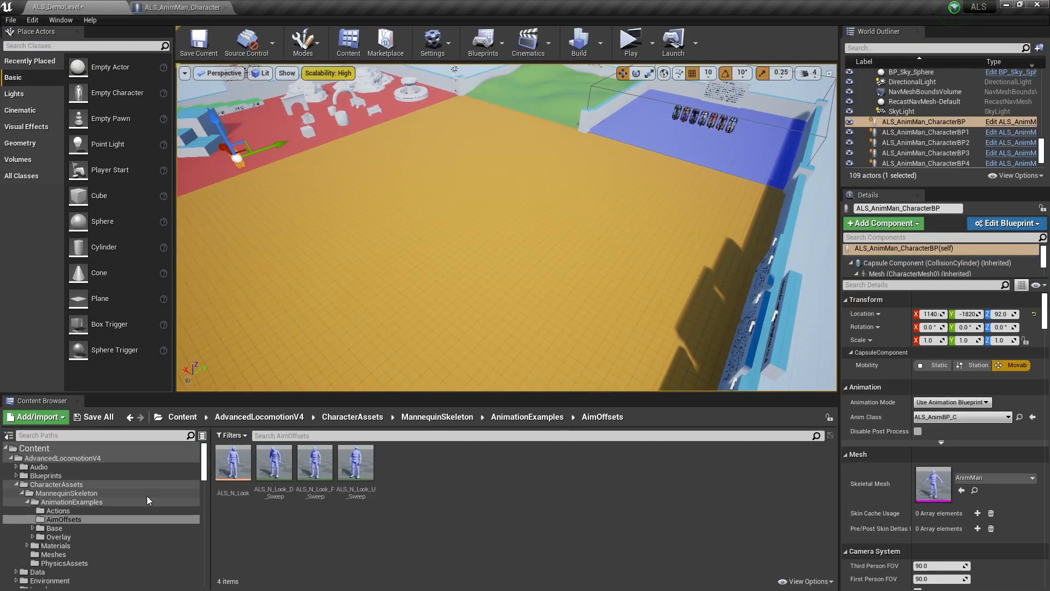
{"action": "left_click", "coordinate": [112, 485]}
{"action": "double_click", "coordinate": [233, 463]}
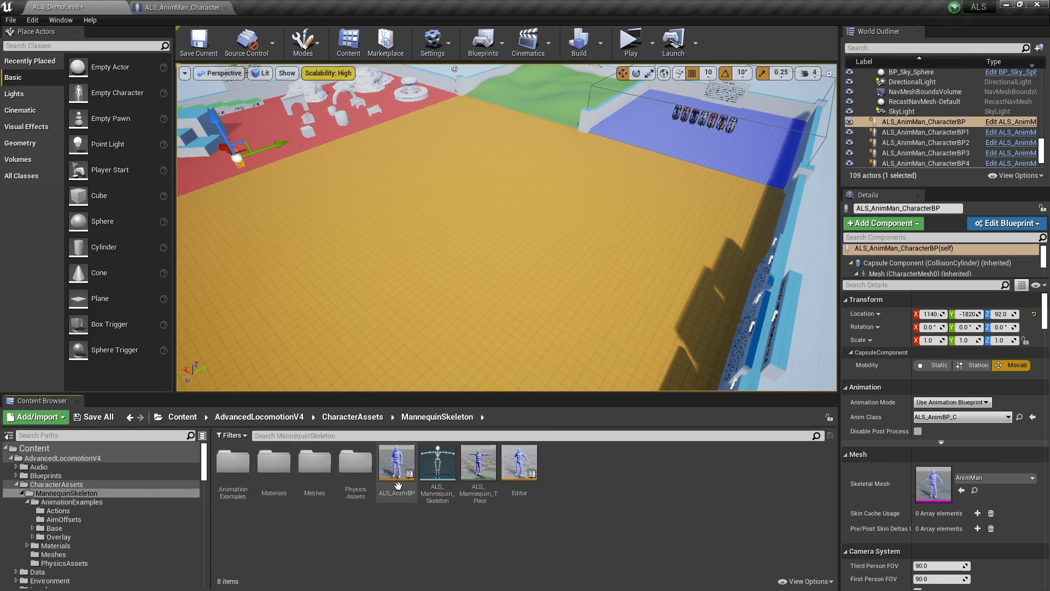
{"action": "double_click", "coordinate": [400, 473]}
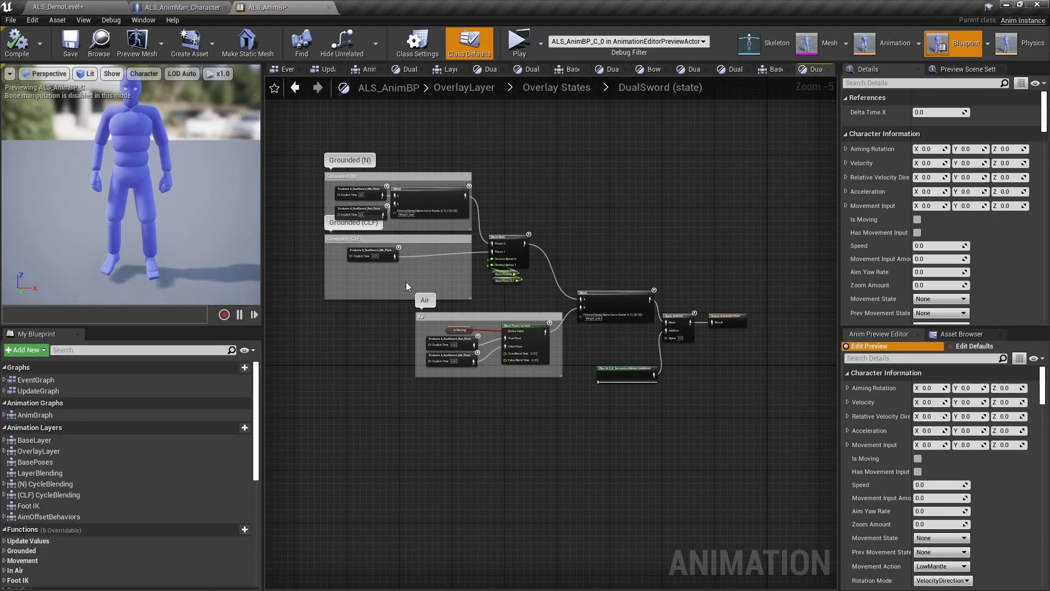
Step: Open the A_DualSword_Idle_Pose animation from the Grounded (N) group of the DualSword state
{"action": "right_click_drag", "start_coordinate": [388, 240], "coordinate": [389, 262]}
{"action": "scroll", "coordinate": [390, 261], "scroll_direction": "up", "scroll_amount": 2}
{"action": "left_click", "coordinate": [354, 211]}
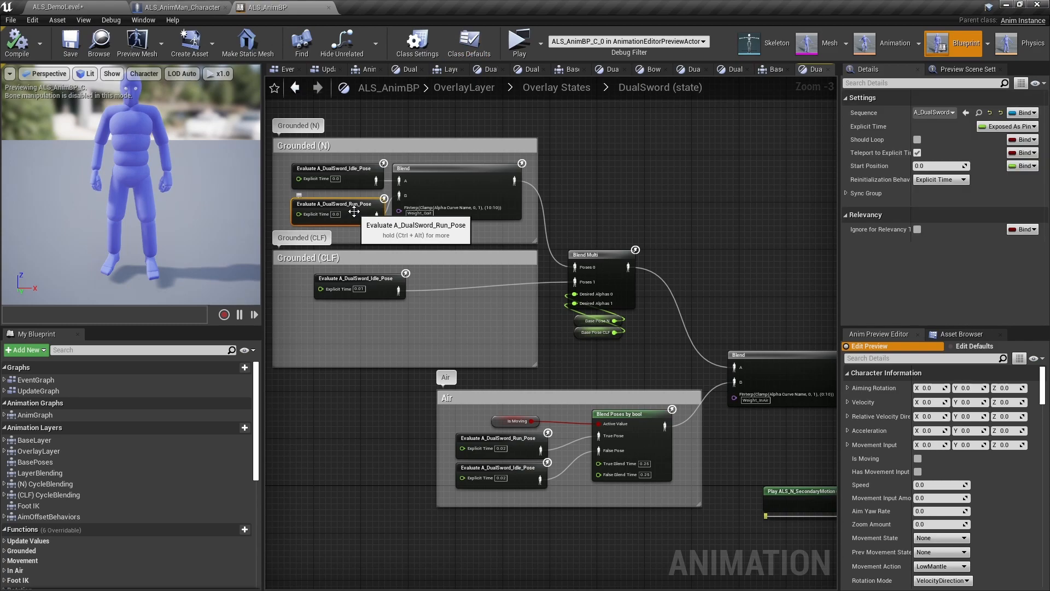
{"action": "double_click", "coordinate": [353, 175]}
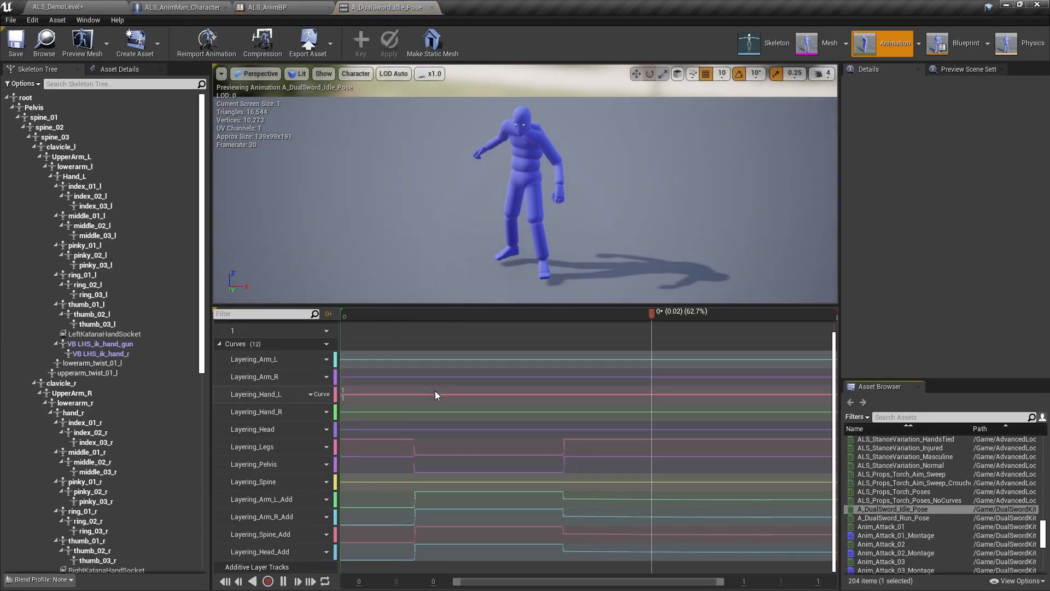
Step: Add the Layering_Arm_L_LS and Layering_Arm_R_LS curves to A_DualSword_Idle_Pose
{"action": "left_click", "coordinate": [318, 344]}
{"action": "mouse_move", "coordinate": [334, 364]}
{"action": "left_click", "coordinate": [411, 457]}
{"action": "left_click", "coordinate": [320, 345]}
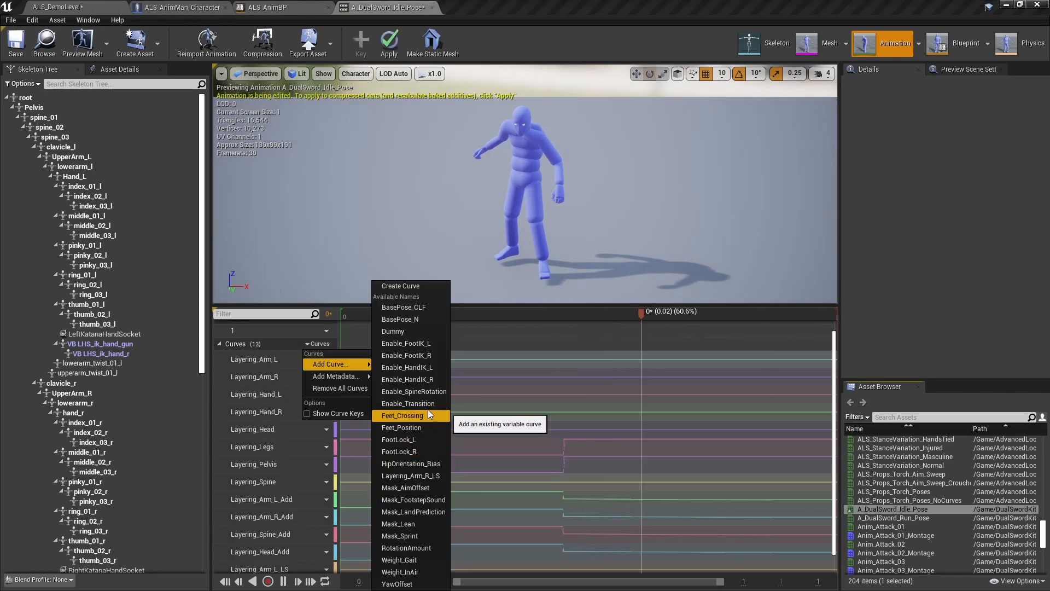
{"action": "left_click", "coordinate": [423, 476]}
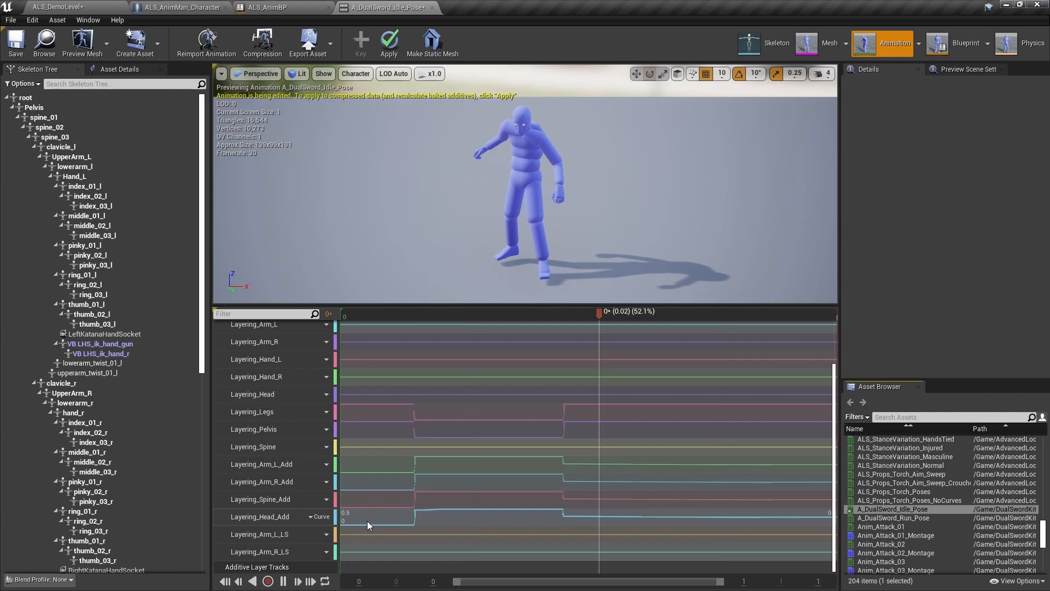
Step: Convert the Layering_Arm_L_LS and Layering_Arm_R_LS curves to metadata and save the animation
{"action": "left_click", "coordinate": [323, 534]}
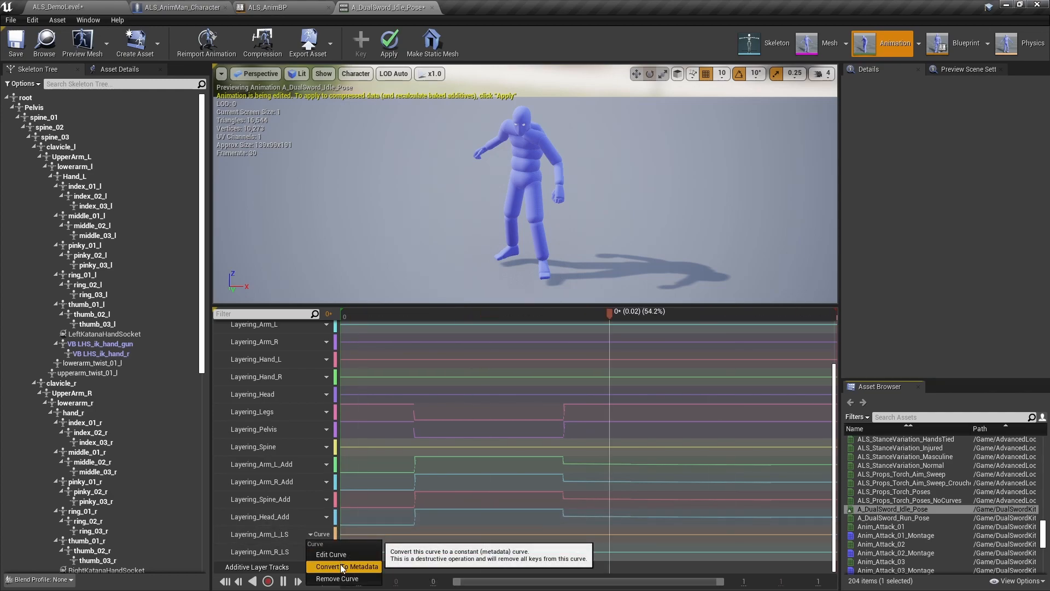
{"action": "left_click", "coordinate": [342, 567]}
{"action": "left_click", "coordinate": [323, 551]}
{"action": "left_click", "coordinate": [341, 525]}
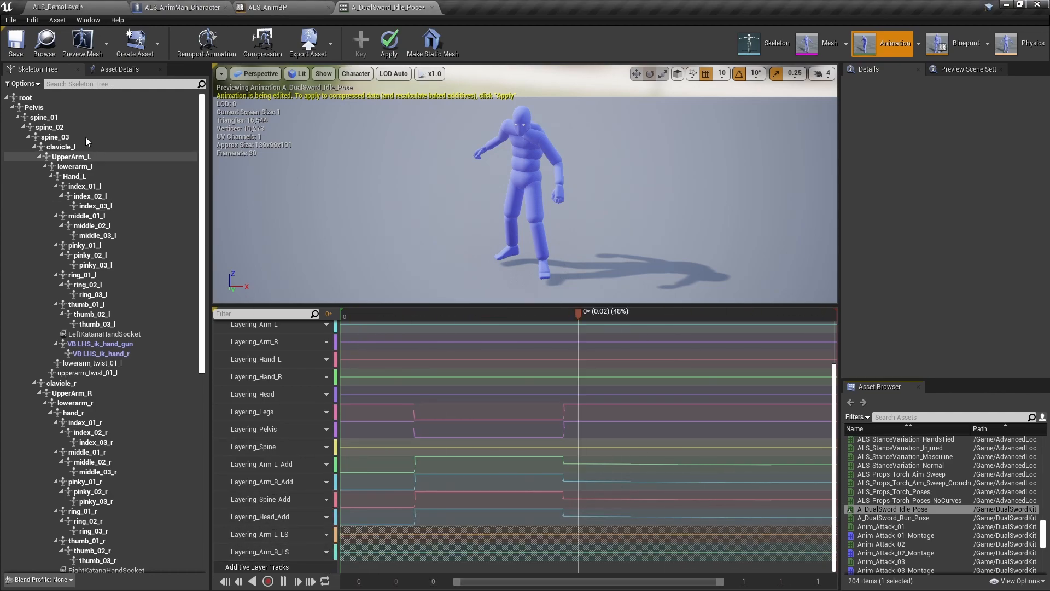
{"action": "left_click", "coordinate": [7, 50]}
Step: Play the level with the DualSword overlay and mantle the low block at normal speed and in slow motion to test the new arm curves
{"action": "left_click", "coordinate": [100, 5]}
{"action": "left_click", "coordinate": [632, 44]}
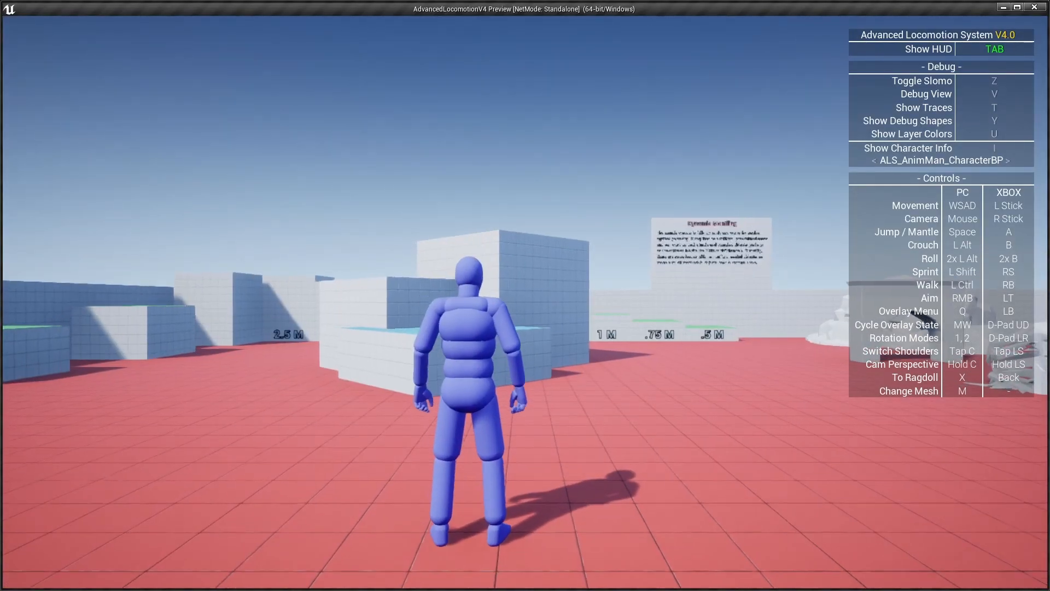
{"action": "key", "text": "q"}
{"action": "key", "text": "w"}
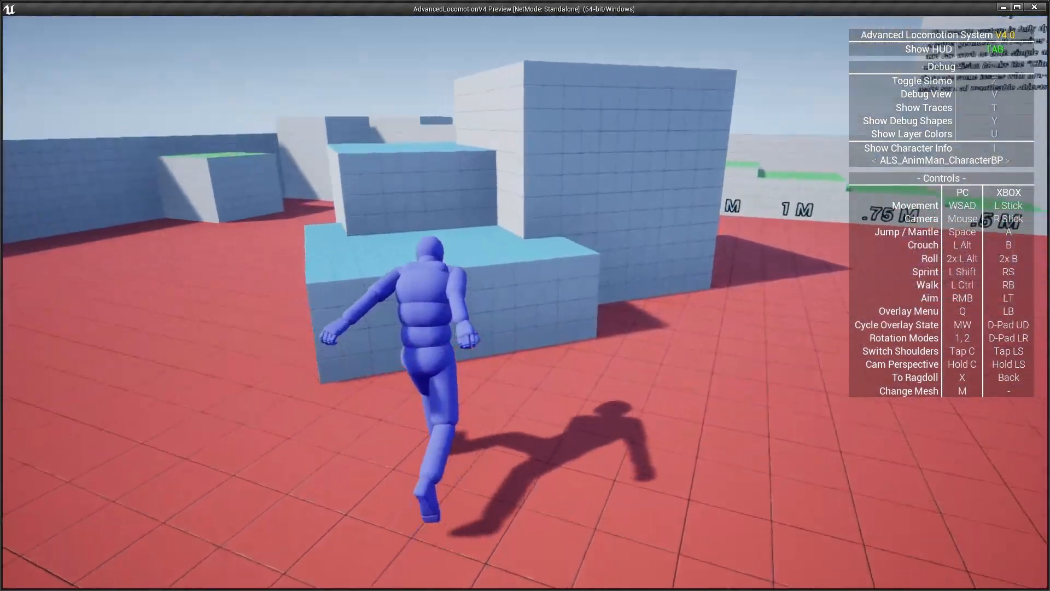
{"action": "key", "text": "space"}
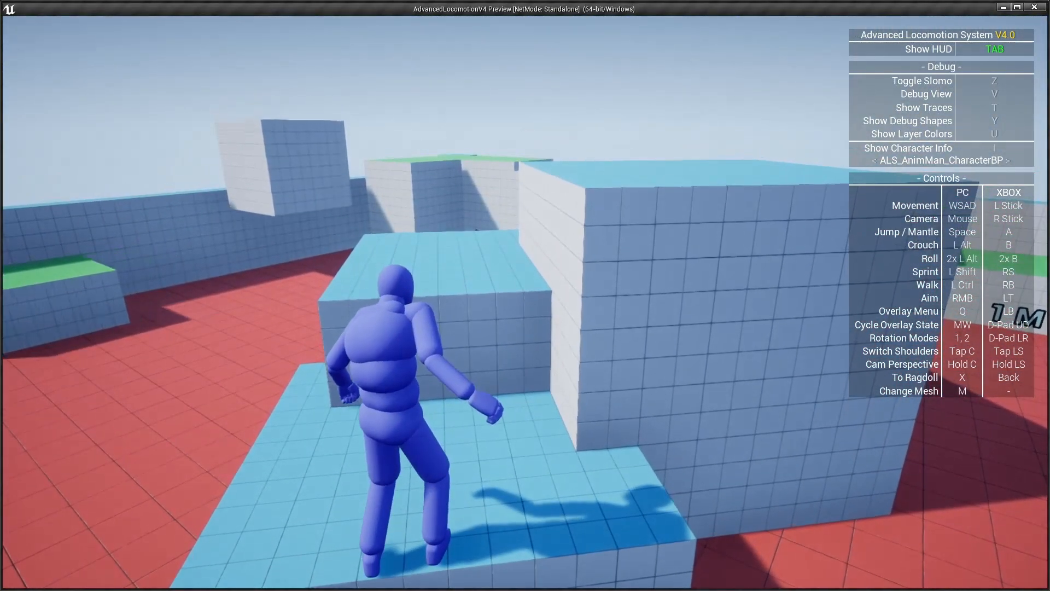
{"action": "key", "text": "s"}
{"action": "key", "text": "z"}
{"action": "key", "text": "w"}
{"action": "key", "text": "space"}
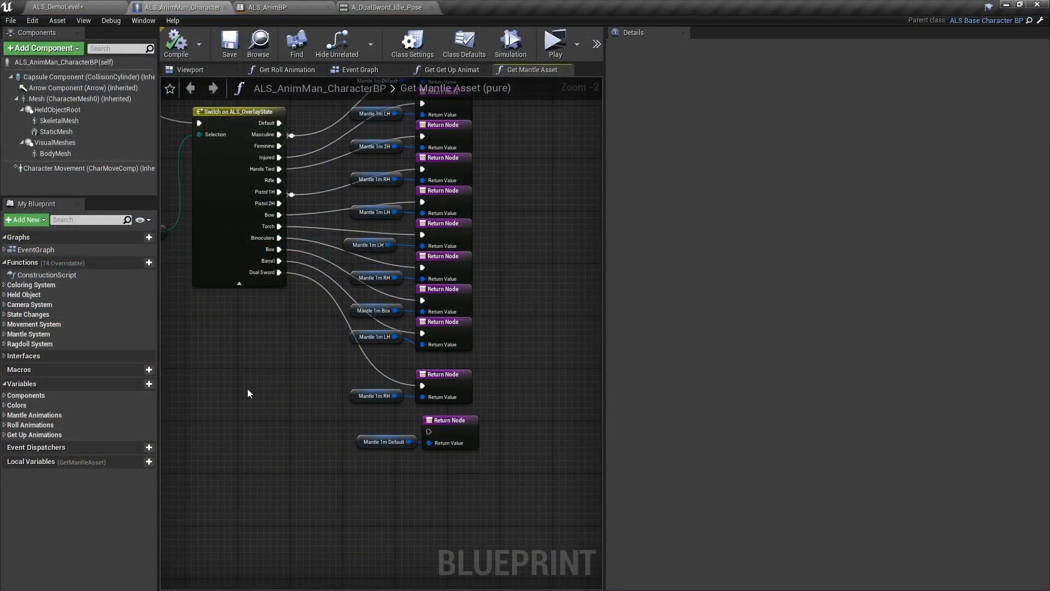
Step: Open the GetRollAnimation function from the Movement System category of the ALS_AnimMan_CharacterBP blueprint
{"action": "scroll", "coordinate": [240, 394], "scroll_direction": "down", "scroll_amount": 1}
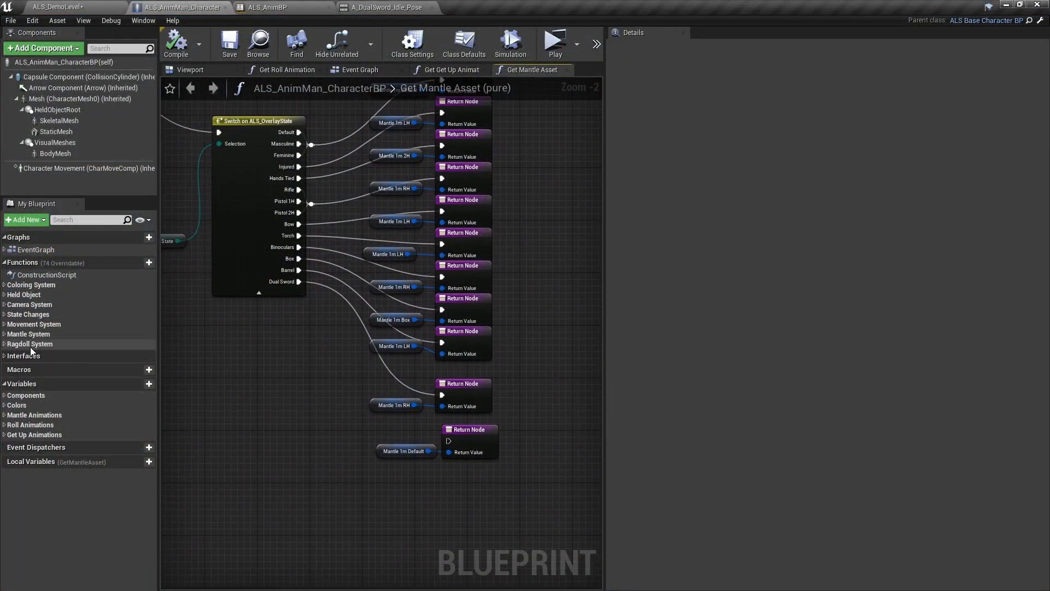
{"action": "left_click", "coordinate": [5, 334]}
{"action": "left_click", "coordinate": [4, 324]}
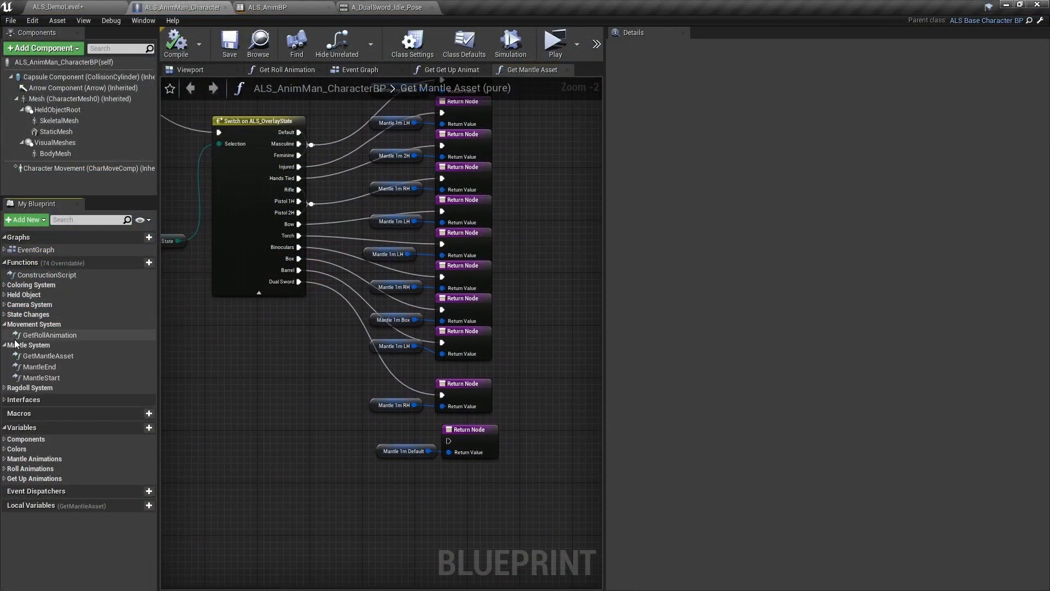
{"action": "double_click", "coordinate": [49, 335]}
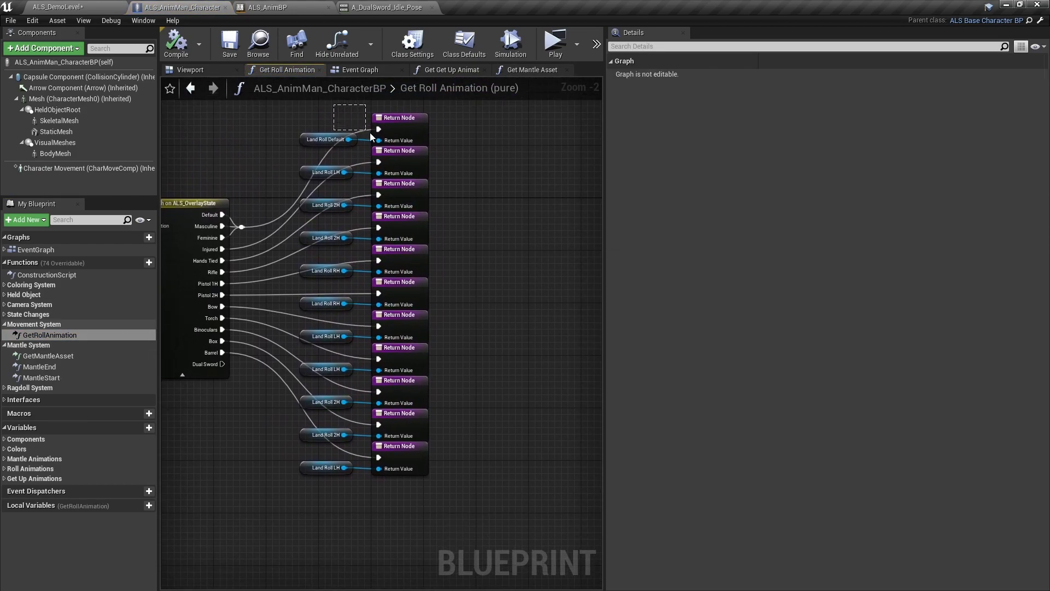
Step: Duplicate the Land Roll Default variable and its Return Node, connect the copy to the Dual Sword output, and align it below the other return nodes
{"action": "left_click_drag", "start_coordinate": [366, 134], "coordinate": [379, 141]}
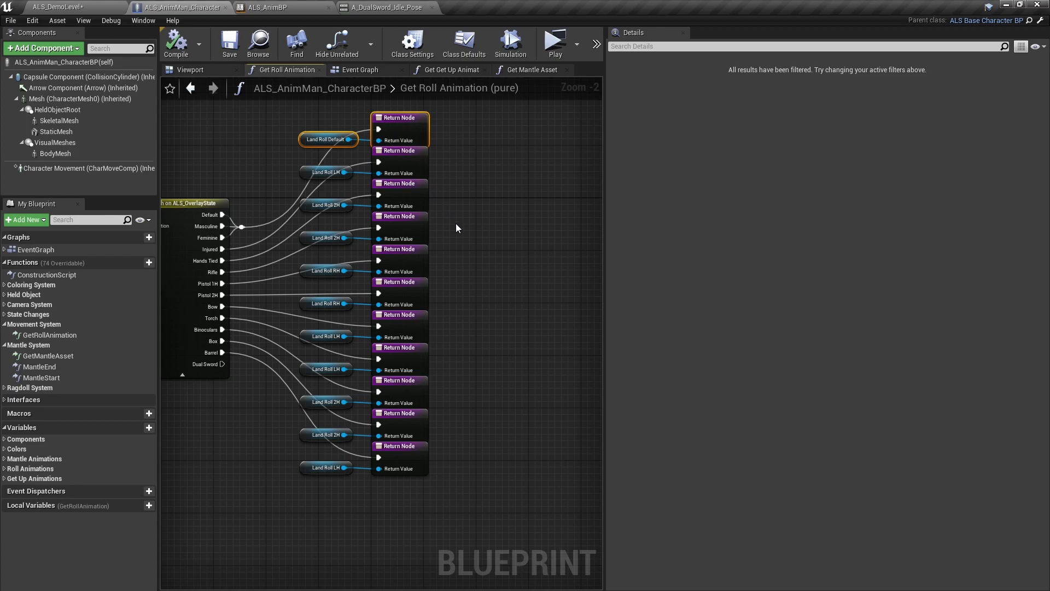
{"action": "right_click_drag", "start_coordinate": [490, 379], "coordinate": [476, 291]}
{"action": "key", "text": "ctrl+v"}
{"action": "left_click_drag", "start_coordinate": [208, 276], "coordinate": [207, 280]}
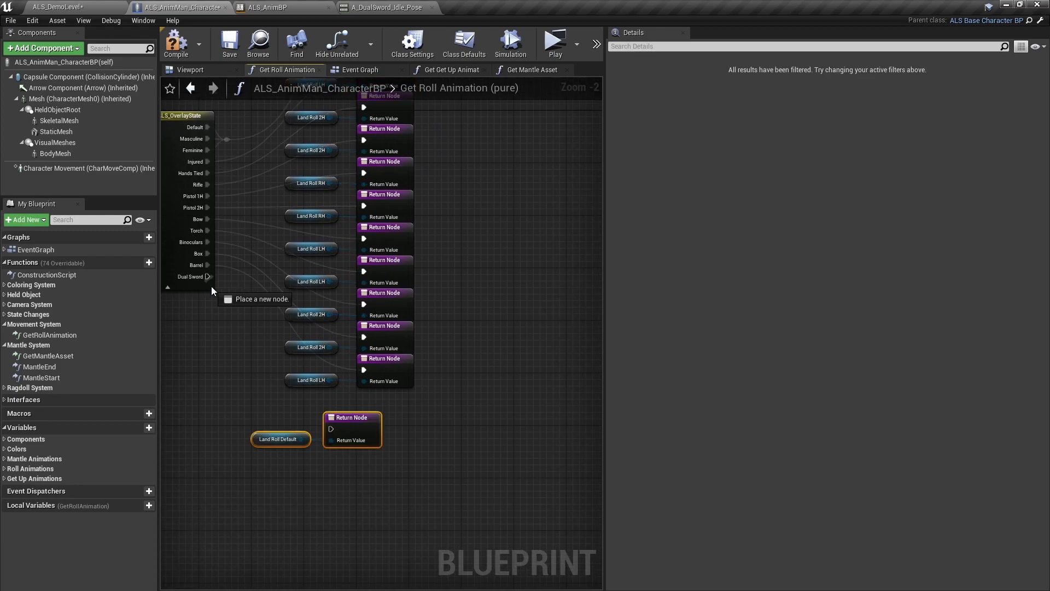
{"action": "left_click_drag", "start_coordinate": [331, 425], "coordinate": [333, 429]}
{"action": "left_click_drag", "start_coordinate": [344, 421], "coordinate": [376, 401]}
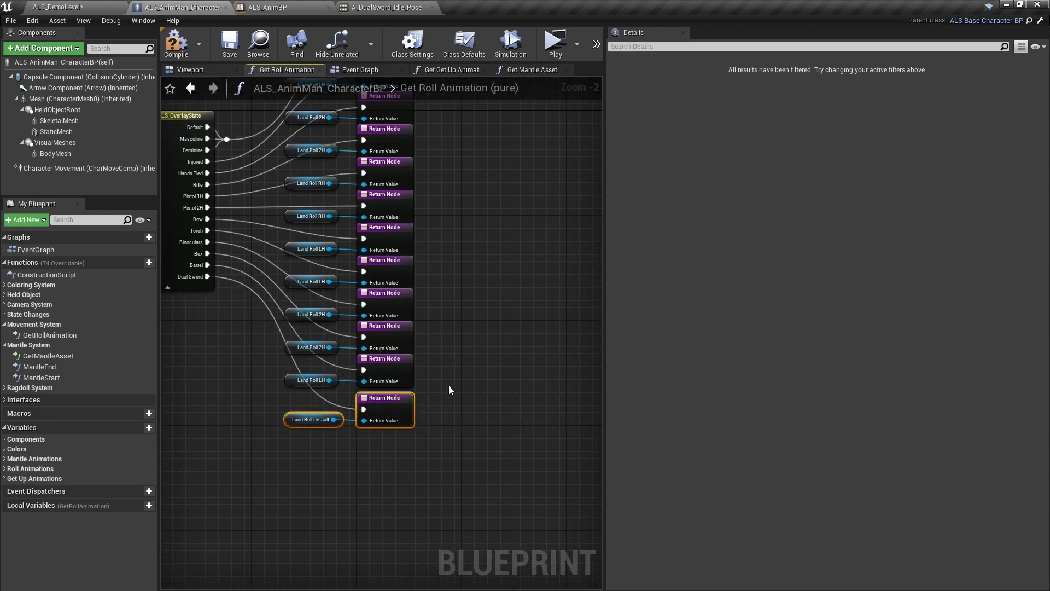
{"action": "left_click", "coordinate": [443, 389]}
Step: Play the level with the DualSword overlay and make the running character roll to test the default roll animation
{"action": "left_click", "coordinate": [114, 7]}
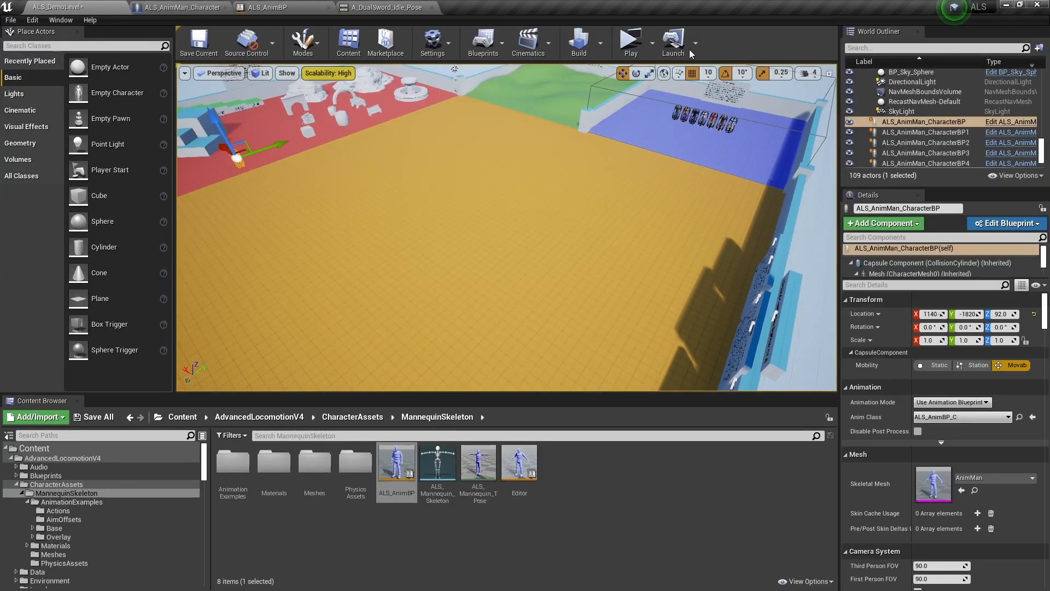
{"action": "left_click", "coordinate": [635, 46]}
{"action": "key", "text": "q"}
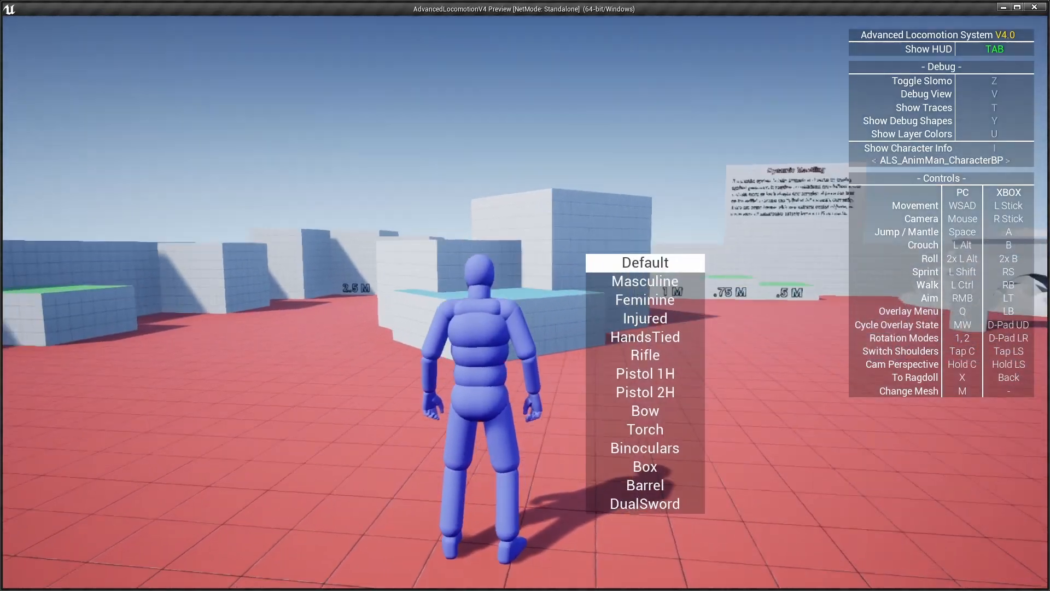
{"action": "scroll", "coordinate": [525, 295], "scroll_direction": "up", "scroll_amount": 1}
{"action": "key", "text": "w"}
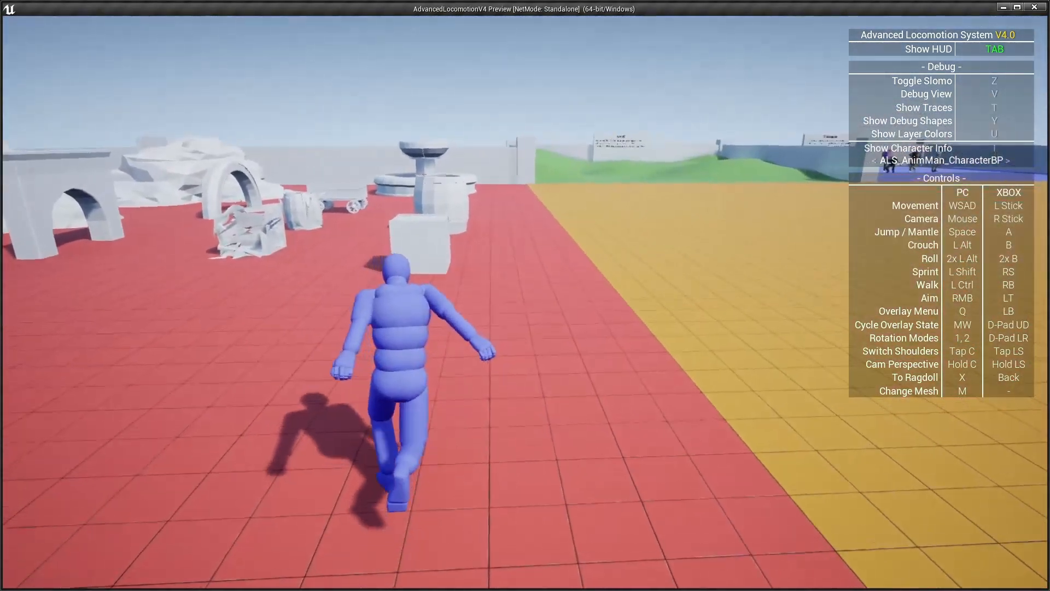
{"action": "key", "text": "alt"}
{"action": "key", "text": "alt"}
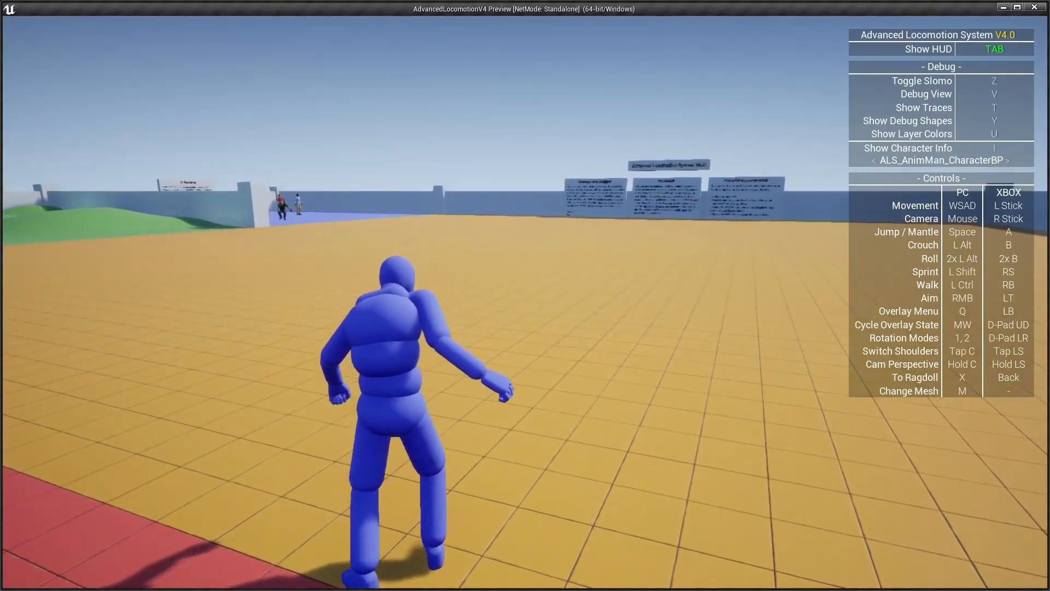
Step: Repeat the DualSword roll several times, toggling slow motion to inspect the arm and body poses during the roll
{"action": "key", "text": "alt"}
{"action": "key", "text": "alt"}
{"action": "key", "text": "z"}
{"action": "key", "text": "z"}
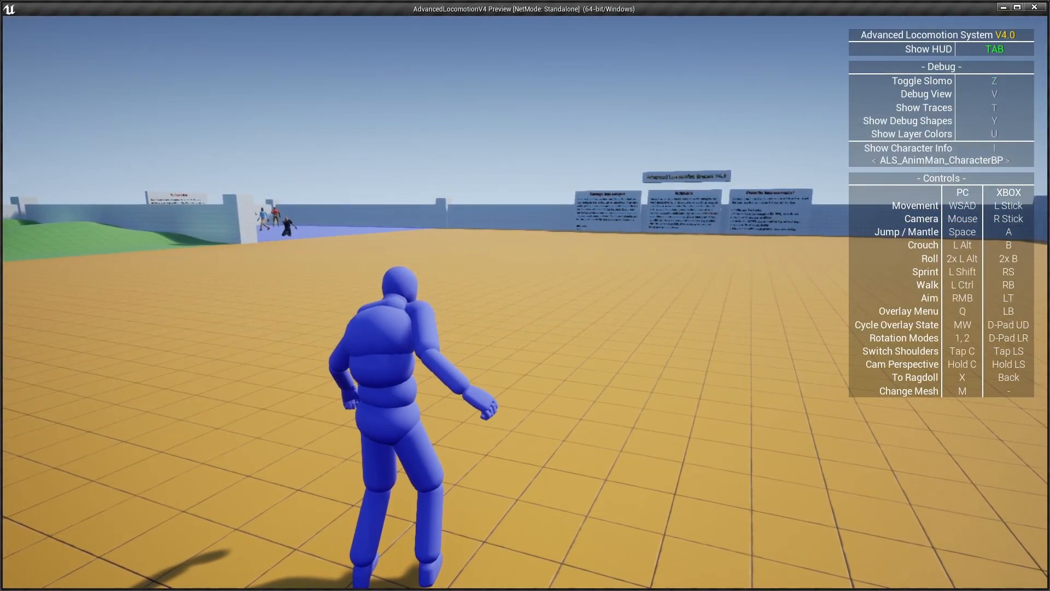
{"action": "key", "text": "alt"}
{"action": "key", "text": "alt"}
{"action": "key", "text": "z"}
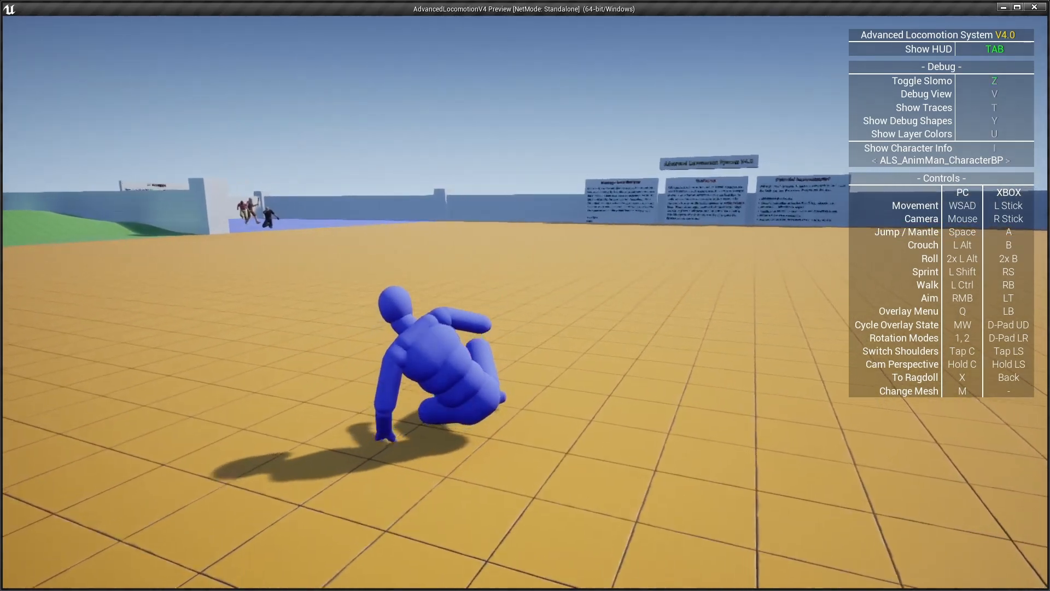
{"action": "key", "text": "z"}
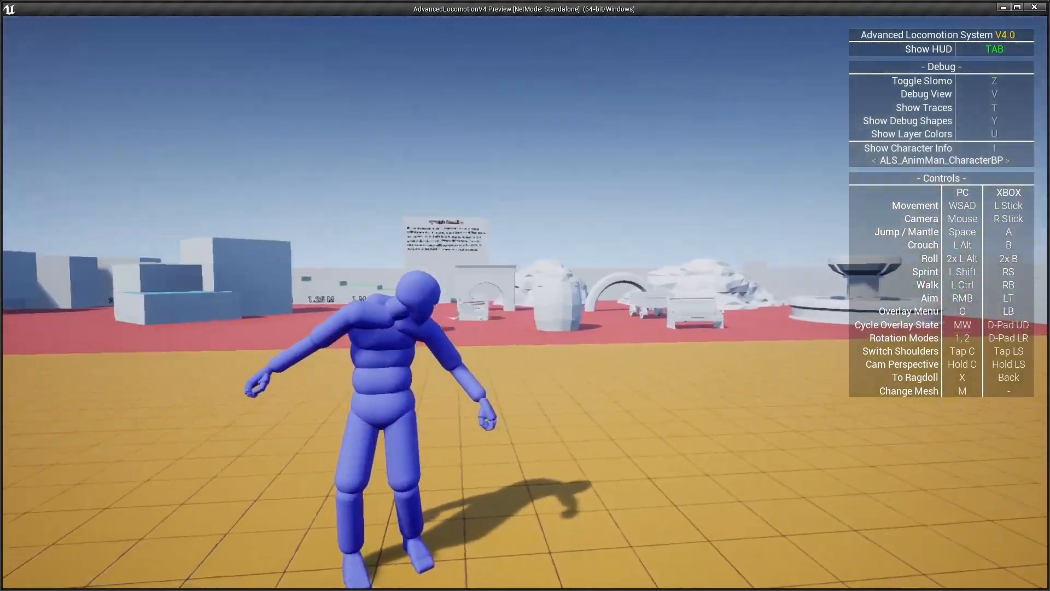
{"action": "key", "text": "w"}
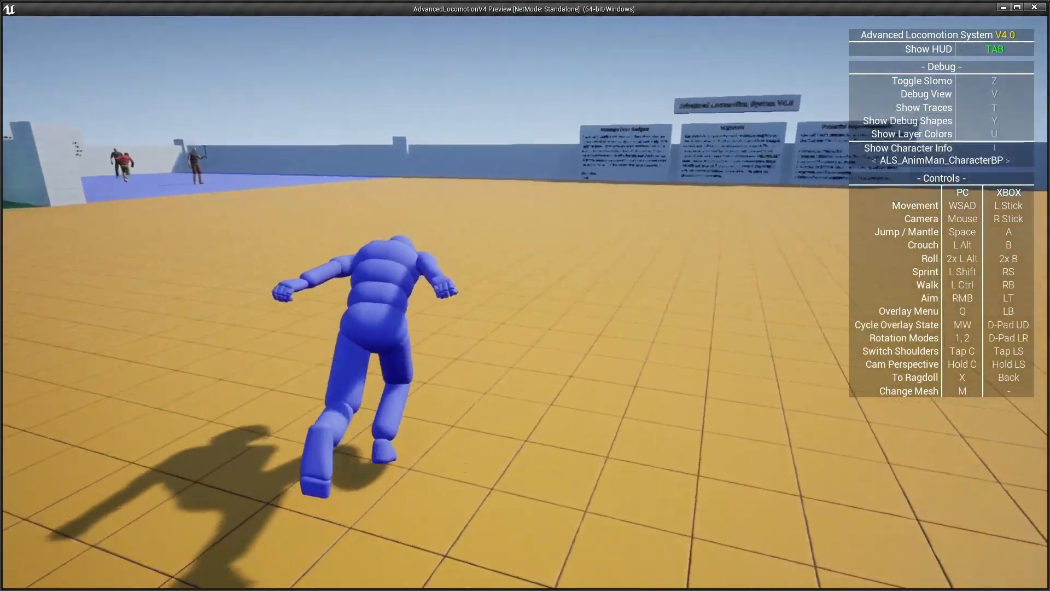
{"action": "key", "text": "alt"}
{"action": "key", "text": "alt"}
{"action": "key", "text": "z"}
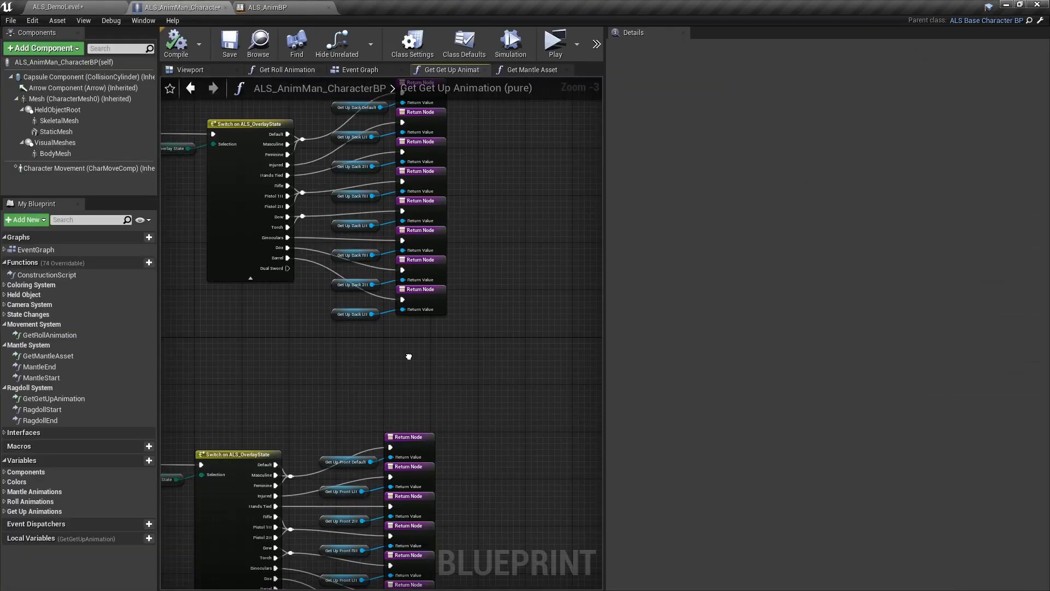
Step: Duplicate the Get Up Back Default variable and its Return Node, connecting a copy to the Dual Sword output of both overlay state switches
{"action": "right_click_drag", "start_coordinate": [432, 319], "coordinate": [382, 404]}
{"action": "left_click_drag", "start_coordinate": [334, 136], "coordinate": [382, 152]}
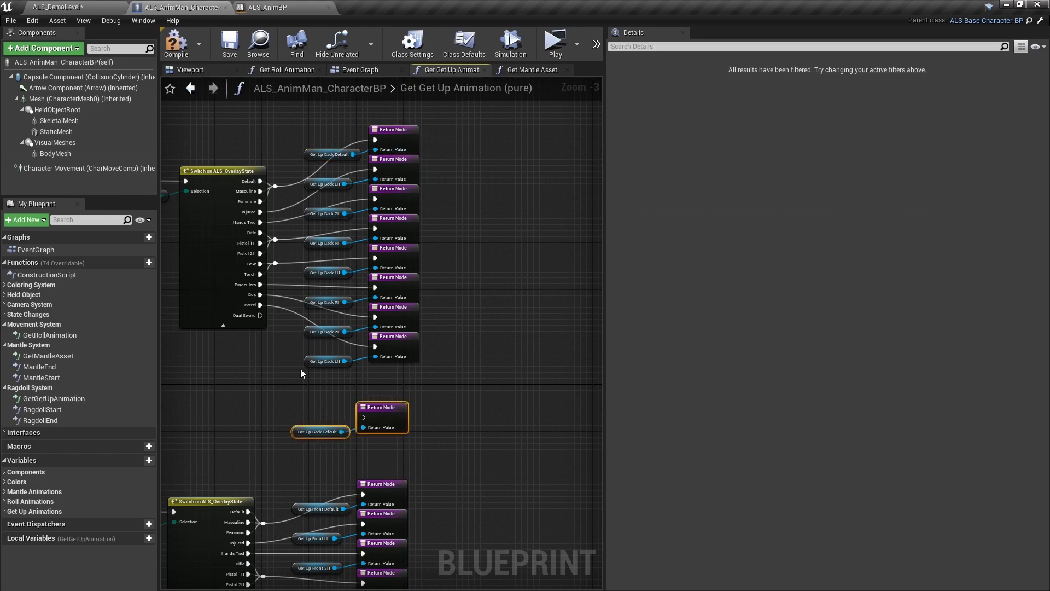
{"action": "left_click_drag", "start_coordinate": [396, 380], "coordinate": [394, 376]}
{"action": "right_click_drag", "start_coordinate": [413, 434], "coordinate": [420, 229]}
{"action": "left_click", "coordinate": [430, 249]}
{"action": "right_click_drag", "start_coordinate": [450, 305], "coordinate": [433, 185]}
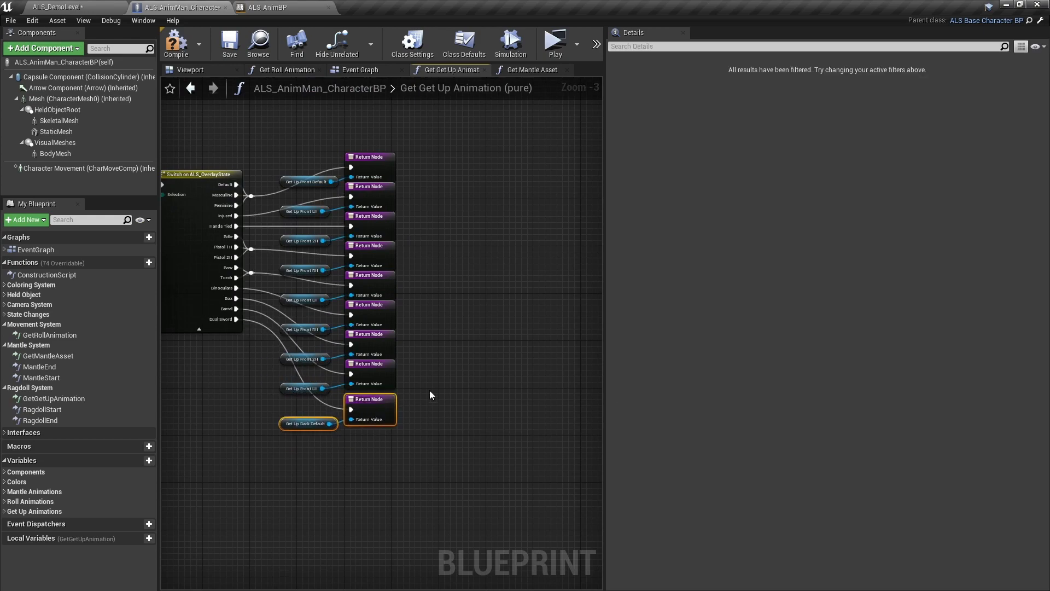
Step: Play the demo level with the DualSword overlay and toggle ragdoll repeatedly to test how the character gets up
{"action": "left_click", "coordinate": [103, 3]}
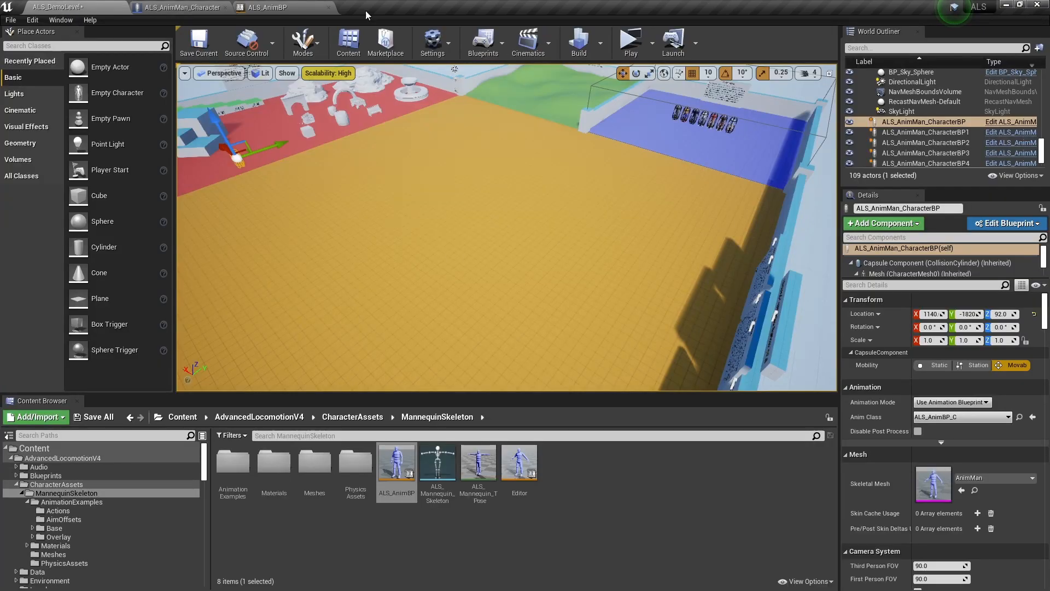
{"action": "left_click", "coordinate": [642, 42]}
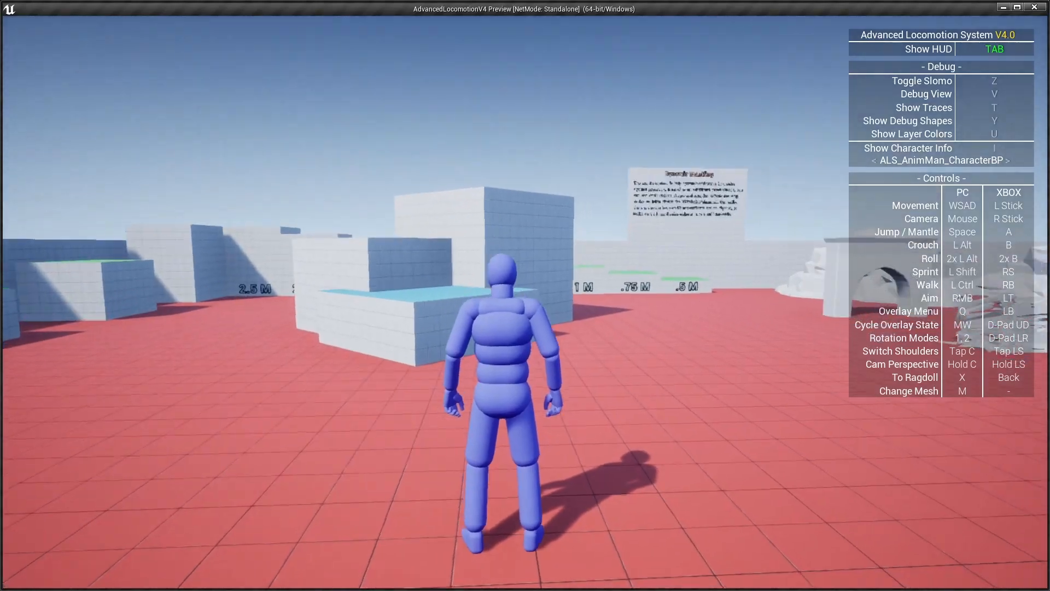
{"action": "key", "text": "q"}
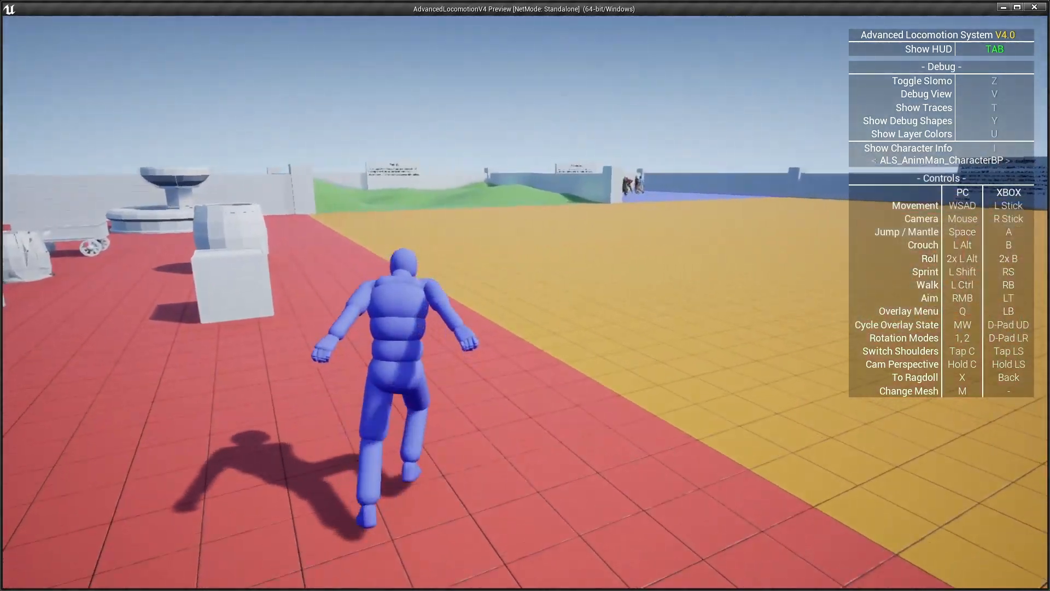
{"action": "key", "text": "x"}
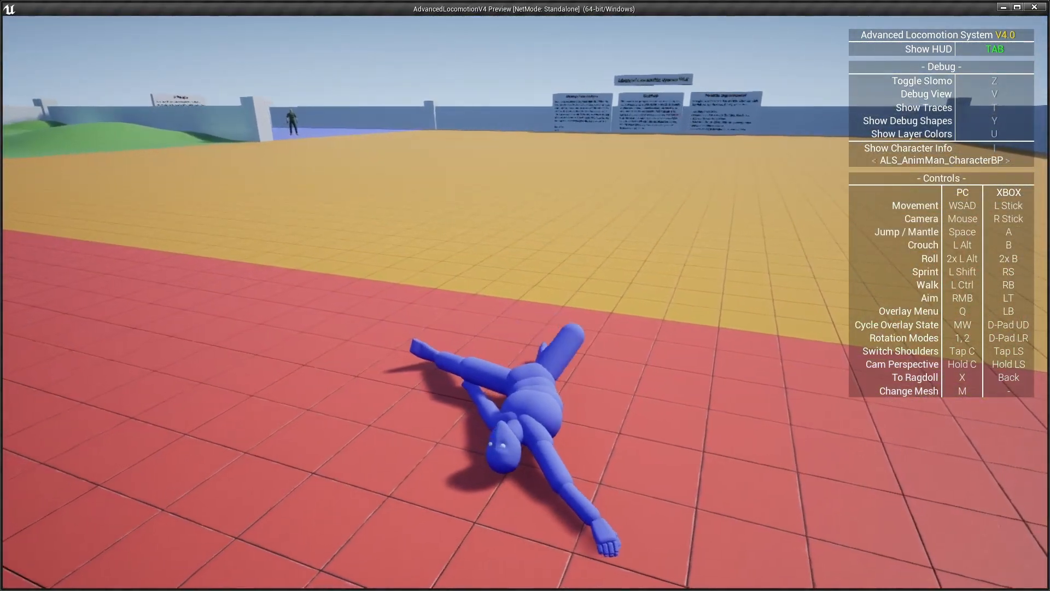
{"action": "key", "text": "x"}
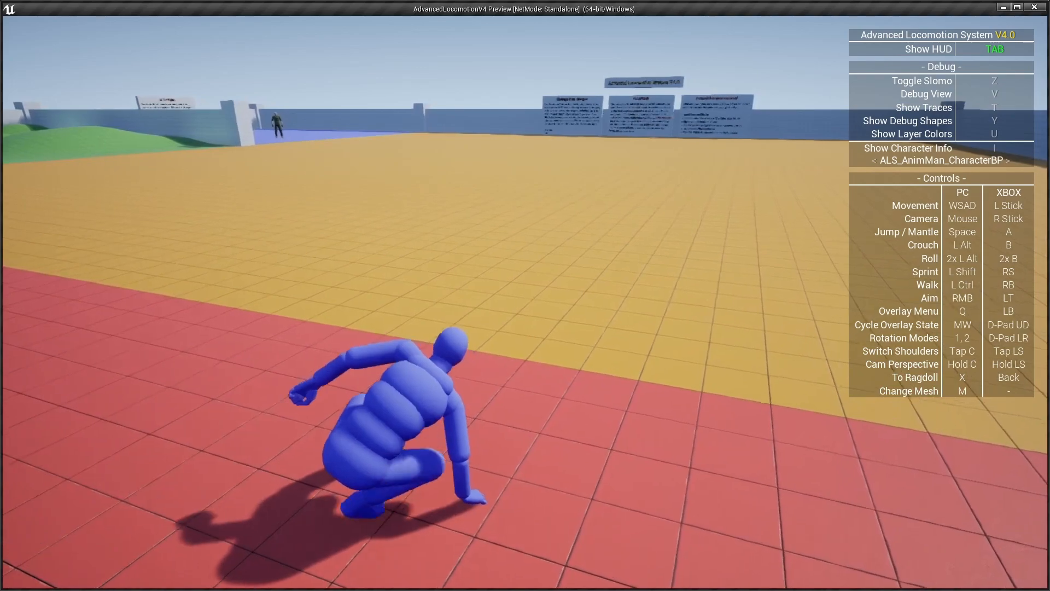
{"action": "key", "text": "x"}
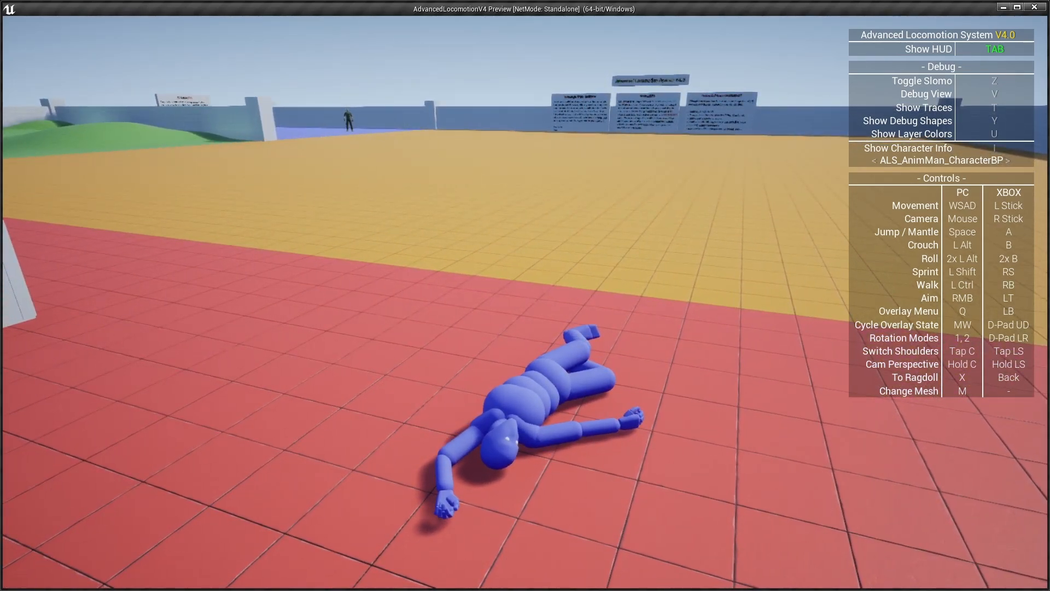
{"action": "key", "text": "x"}
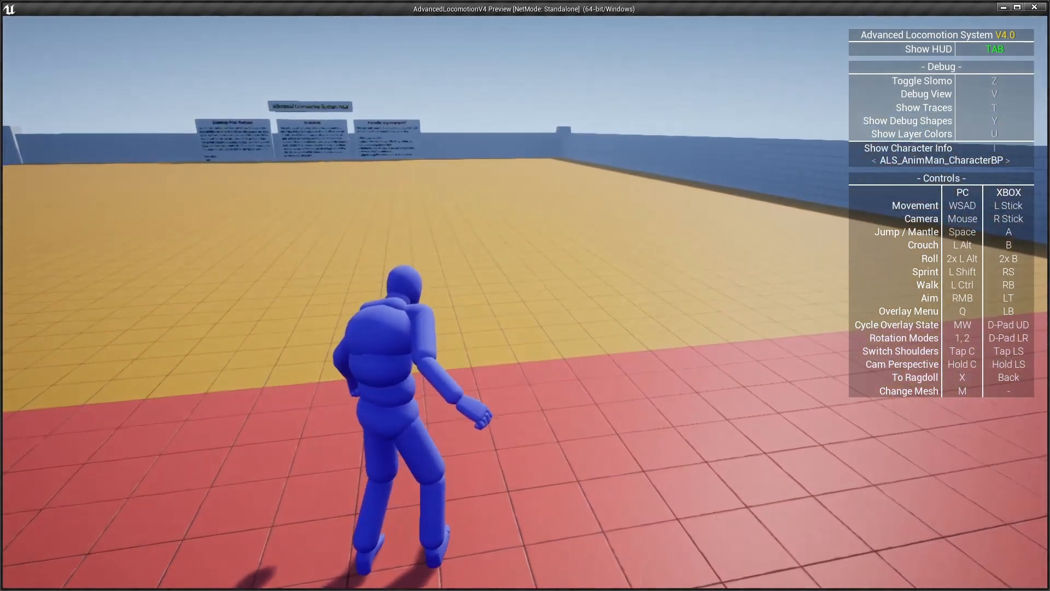
{"action": "key", "text": "x"}
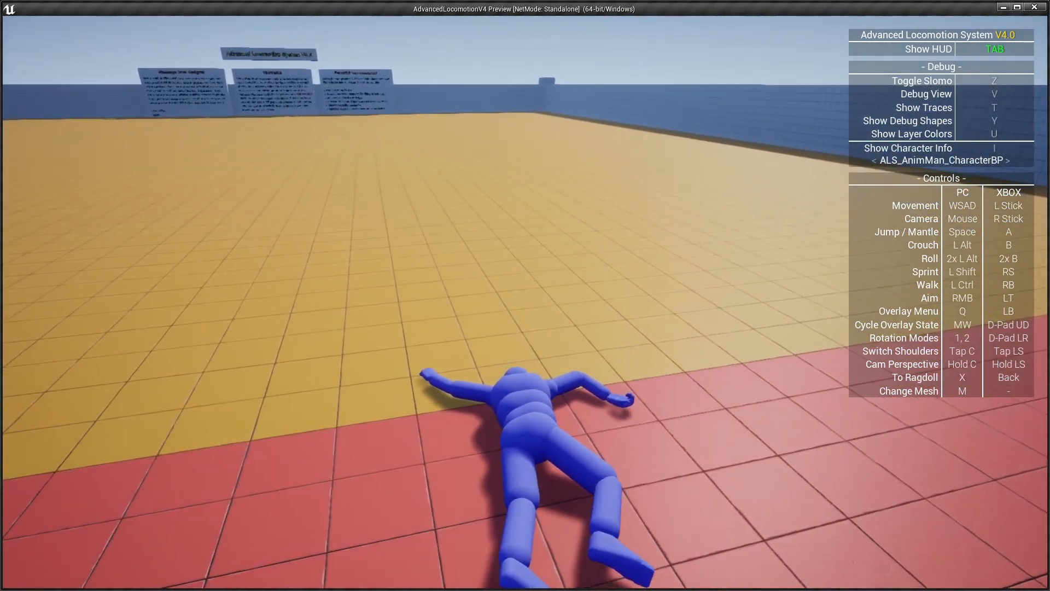
{"action": "key", "text": "x"}
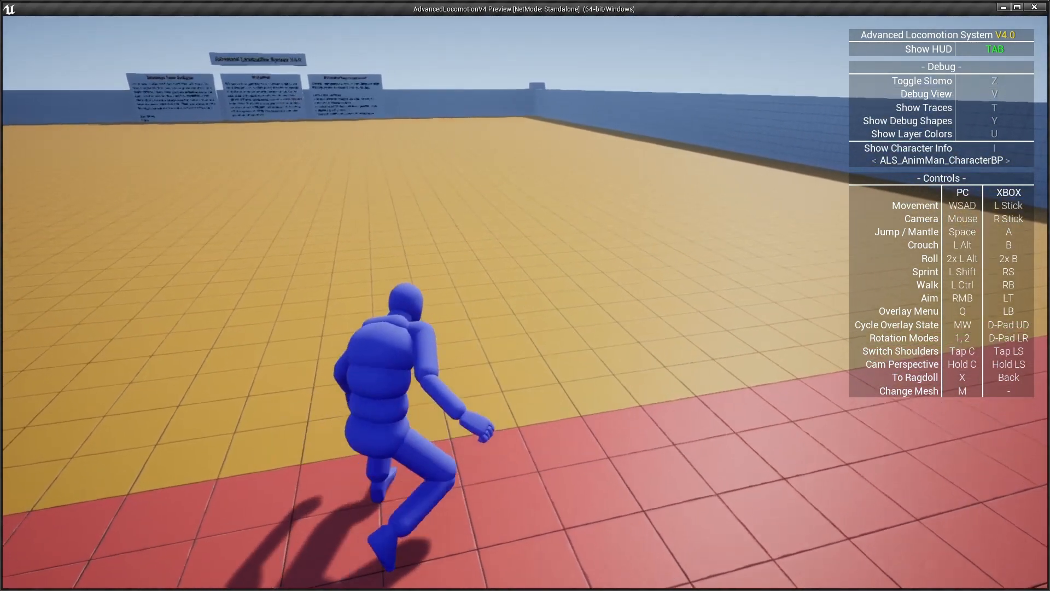
{"action": "key", "text": "x"}
{"action": "key", "text": "x"}
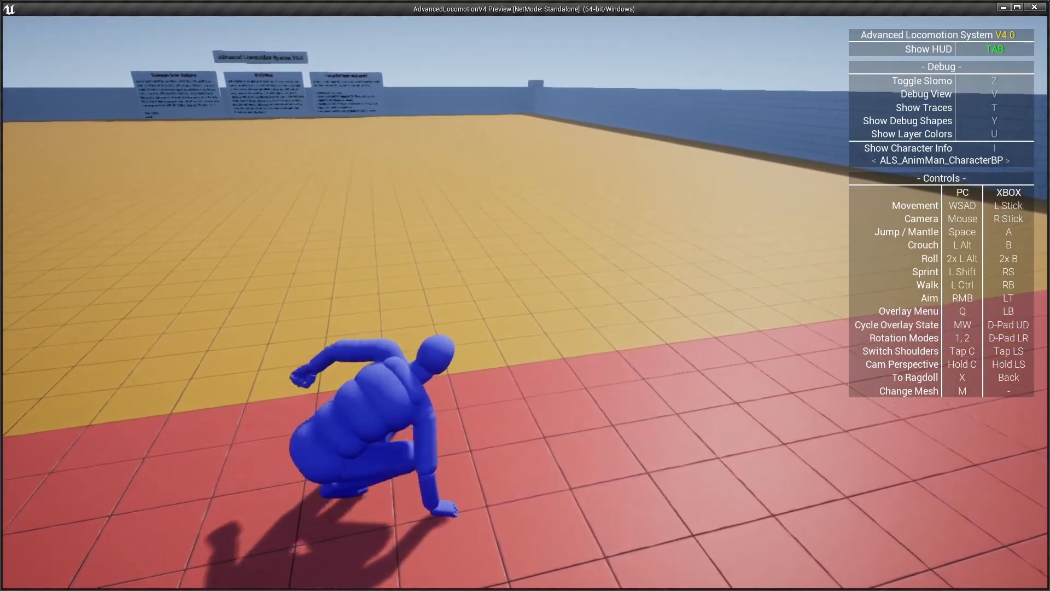
{"action": "key", "text": "Escape"}
Step: In the lower overlay switch, replace Dual Sword's Get Up Back Default with a copy of Get Up Front Default, align it, and save the blueprint
{"action": "left_click", "coordinate": [217, 8]}
{"action": "right_click_drag", "start_coordinate": [421, 274], "coordinate": [490, 454]}
{"action": "right_click_drag", "start_coordinate": [428, 310], "coordinate": [375, 210]}
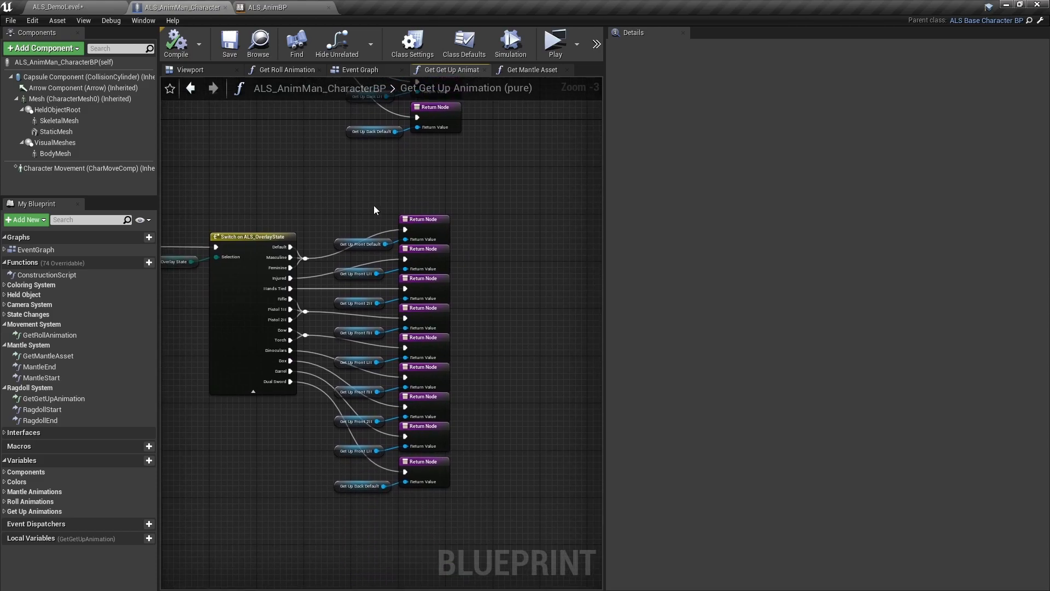
{"action": "left_click_drag", "start_coordinate": [411, 239], "coordinate": [414, 243]}
{"action": "key", "text": "ctrl+c"}
{"action": "right_click_drag", "start_coordinate": [469, 375], "coordinate": [462, 214]}
{"action": "key", "text": "ctrl+v"}
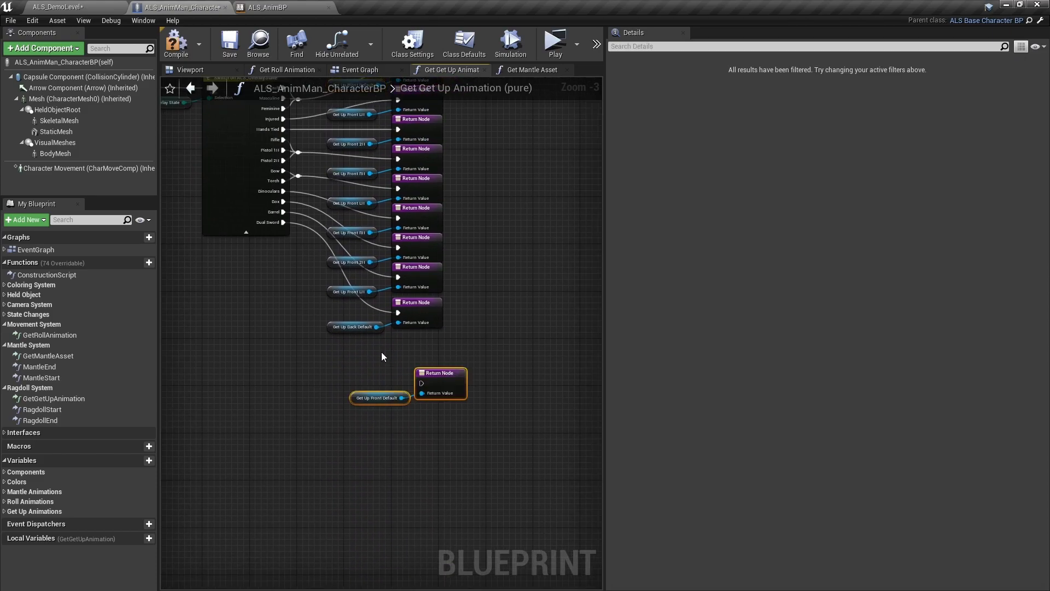
{"action": "right_click_drag", "start_coordinate": [401, 335], "coordinate": [400, 379]}
{"action": "scroll", "coordinate": [400, 378], "scroll_direction": "up", "scroll_amount": 2}
{"action": "key", "text": "Delete"}
{"action": "left_click_drag", "start_coordinate": [437, 427], "coordinate": [422, 376]}
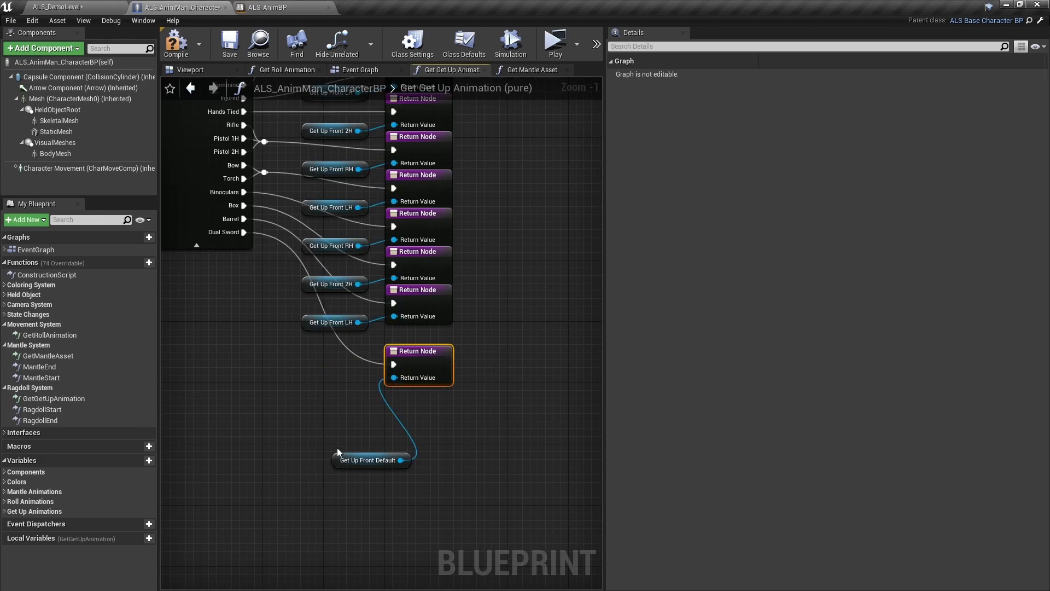
{"action": "left_click_drag", "start_coordinate": [336, 455], "coordinate": [298, 356]}
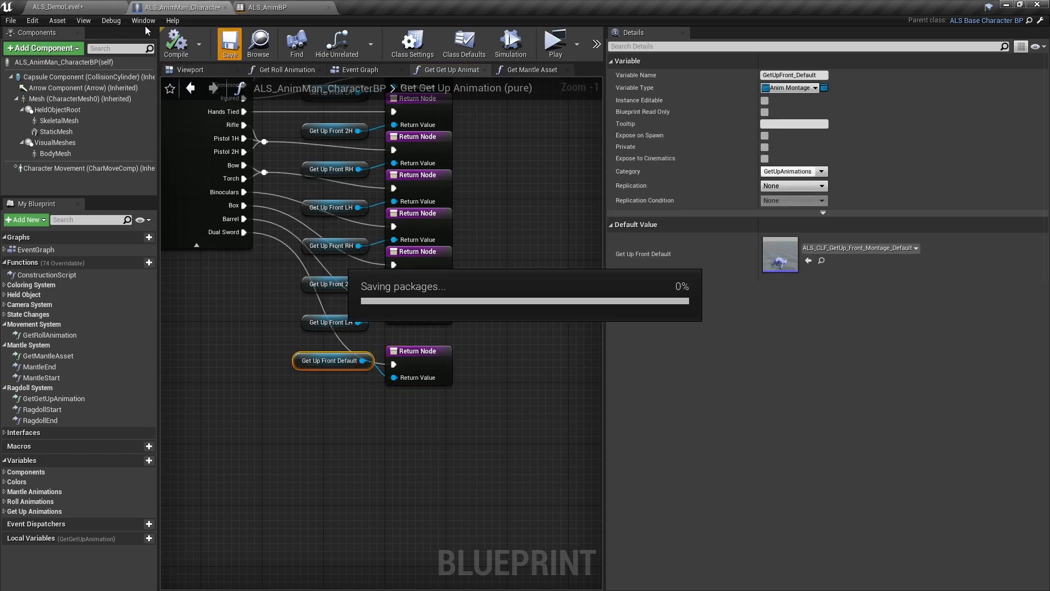
Step: Replay the level with the DualSword overlay, toggling ragdoll and slow motion to check the corrected front get-up animation
{"action": "left_click", "coordinate": [630, 42]}
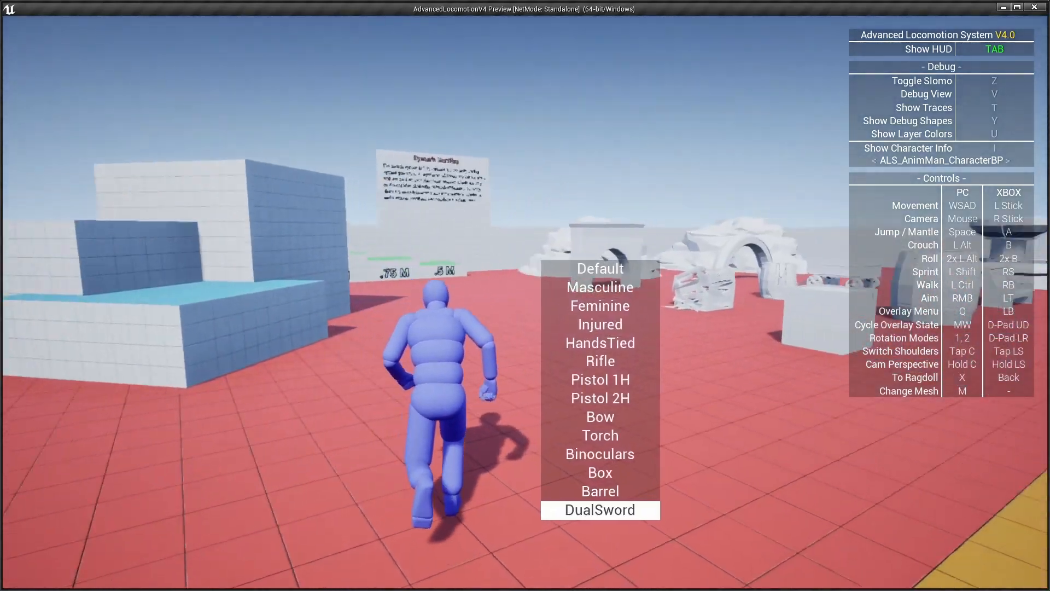
{"action": "key", "text": "x"}
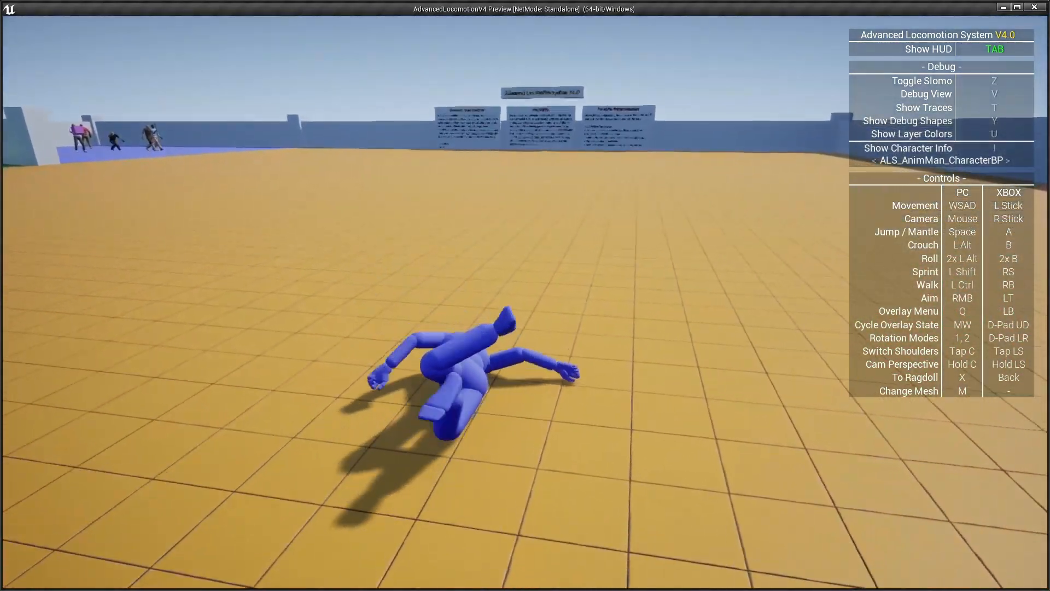
{"action": "key", "text": "x"}
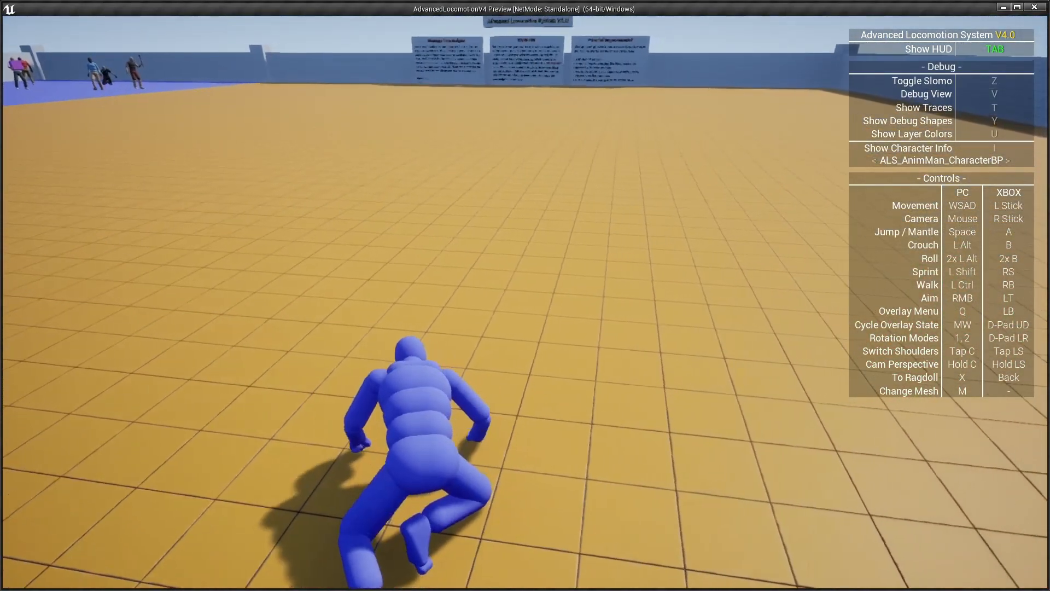
{"action": "key", "text": "x"}
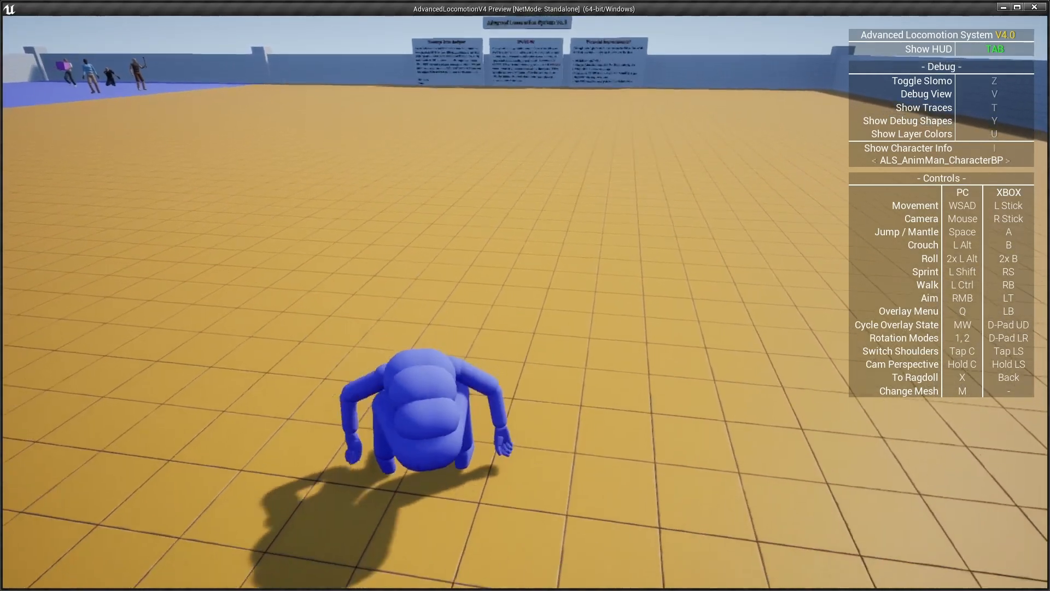
{"action": "key", "text": "x"}
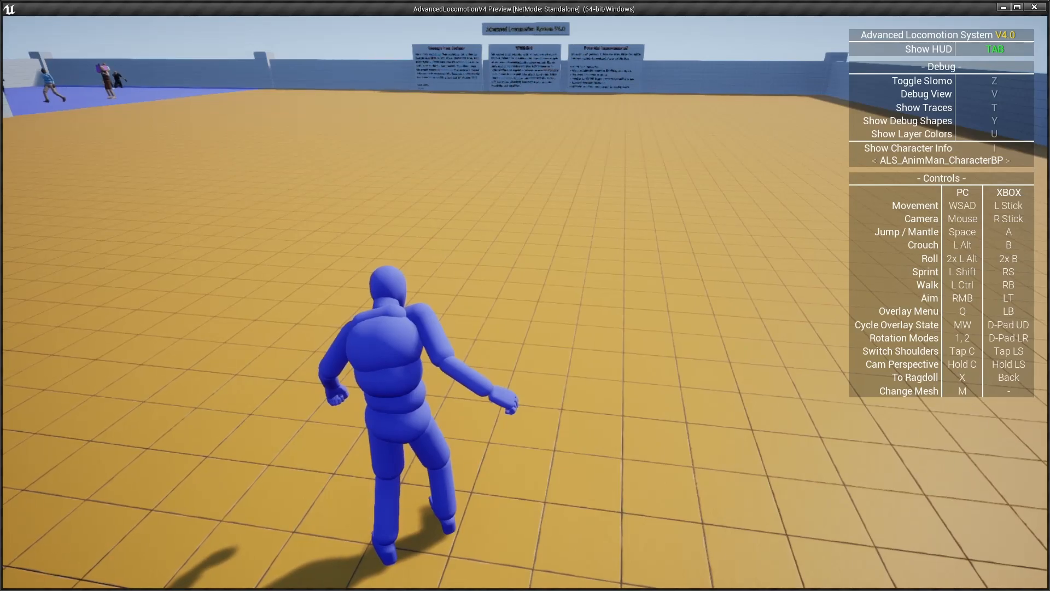
{"action": "key", "text": "x"}
{"action": "key", "text": "z"}
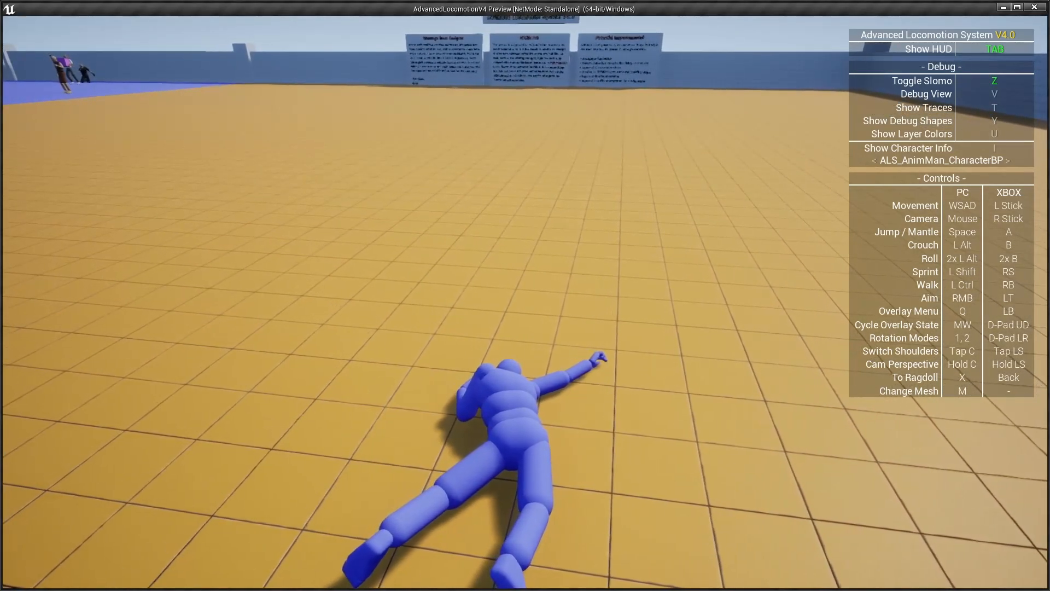
{"action": "key", "text": "Escape"}
Step: Review both overlay switches in the GetGetUpAnimation graph and the montage assigned to the Get Up Front Default variable
{"action": "left_click", "coordinate": [4, 315]}
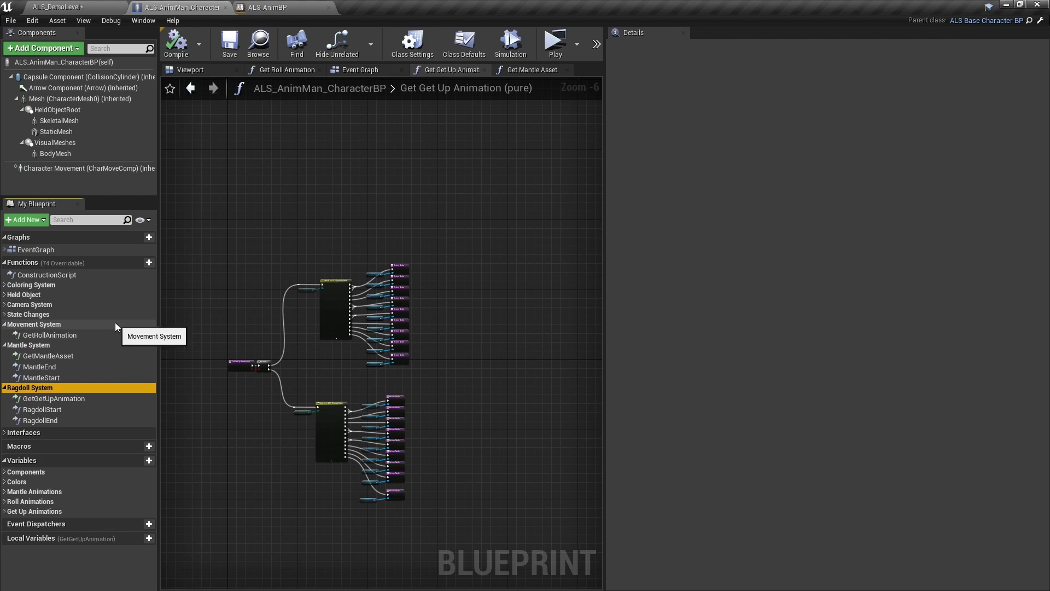
{"action": "scroll", "coordinate": [364, 376], "scroll_direction": "up", "scroll_amount": 3}
{"action": "left_click", "coordinate": [335, 336]}
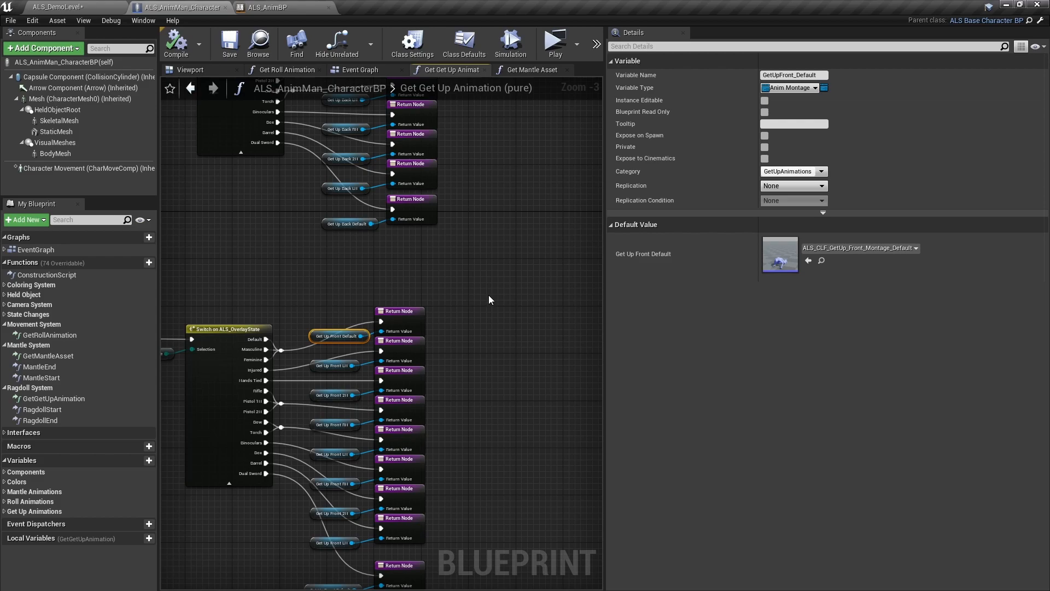
{"action": "scroll", "coordinate": [487, 312], "scroll_direction": "down", "scroll_amount": 2}
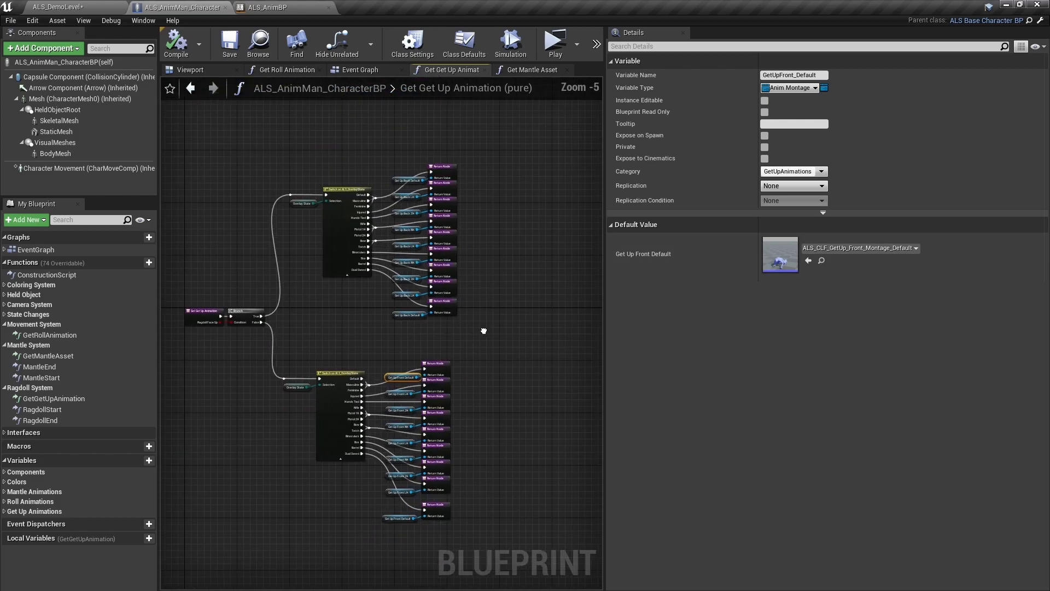
{"action": "right_click_drag", "start_coordinate": [487, 335], "coordinate": [385, 286]}
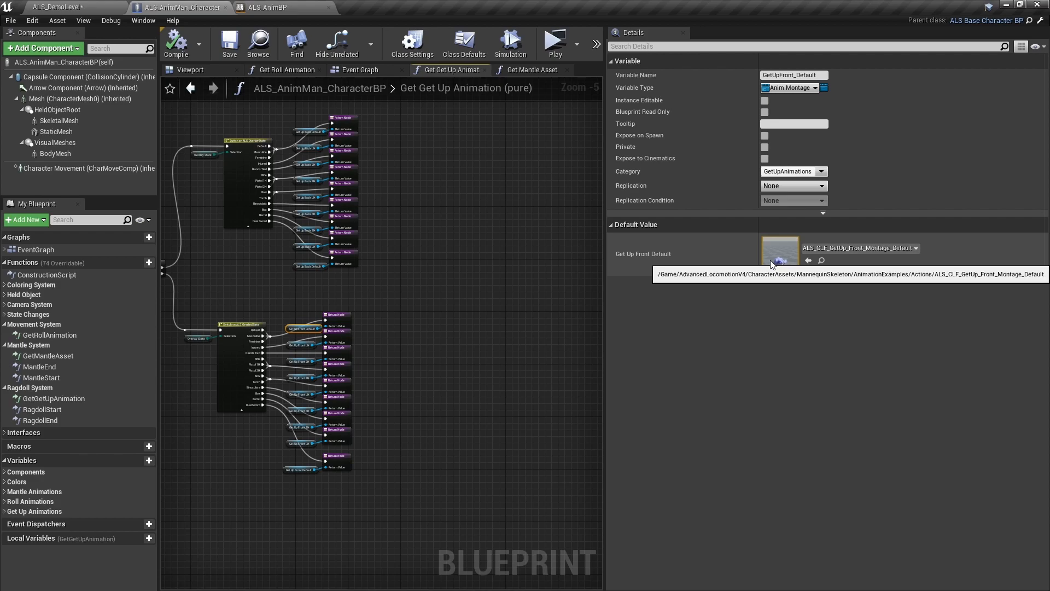
{"action": "scroll", "coordinate": [226, 415], "scroll_direction": "up", "scroll_amount": 3}
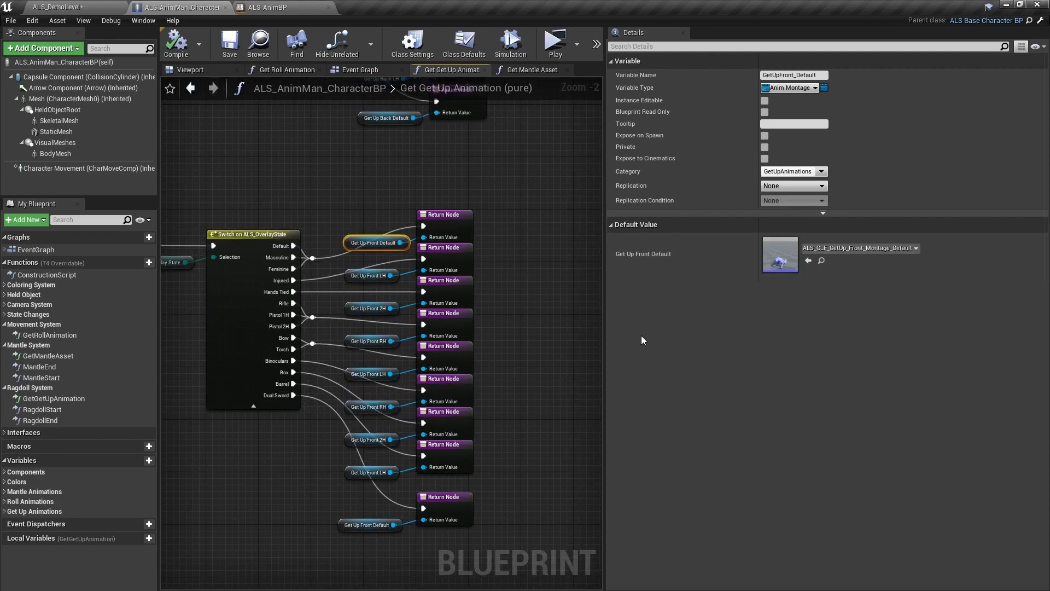
{"action": "scroll", "coordinate": [494, 206], "scroll_direction": "down", "scroll_amount": 5}
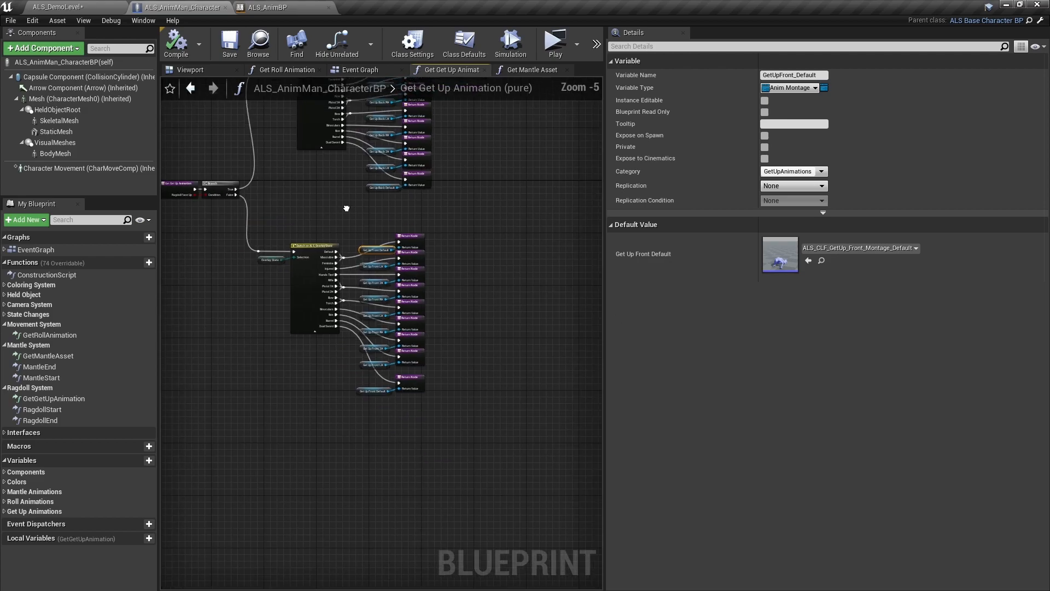
{"action": "left_click_drag", "start_coordinate": [470, 456], "coordinate": [468, 453]}
{"action": "scroll", "coordinate": [425, 392], "scroll_direction": "up", "scroll_amount": 4}
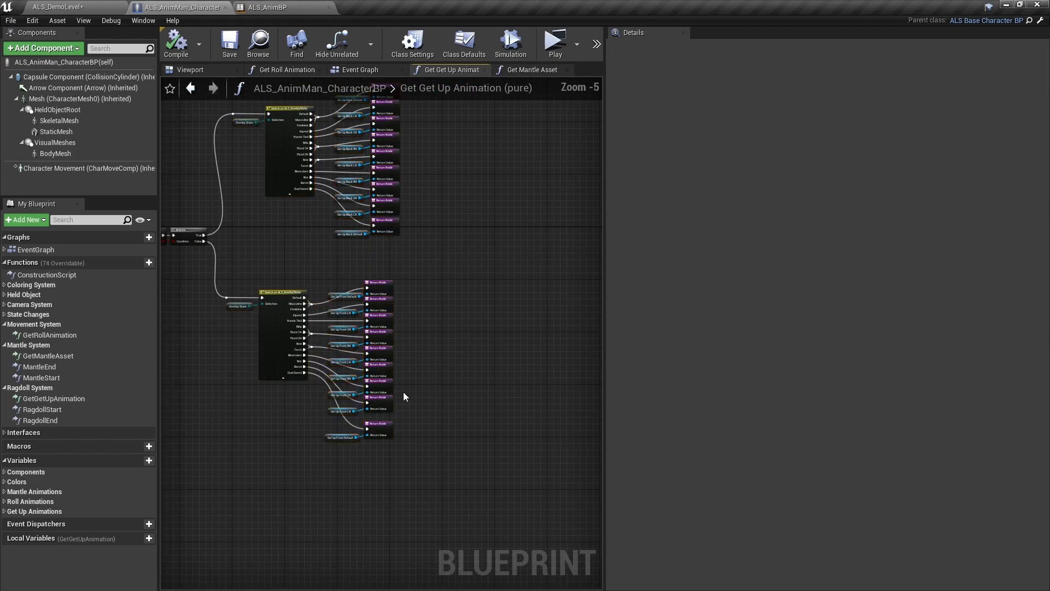
{"action": "scroll", "coordinate": [409, 389], "scroll_direction": "up", "scroll_amount": 1}
{"action": "left_click", "coordinate": [375, 415]}
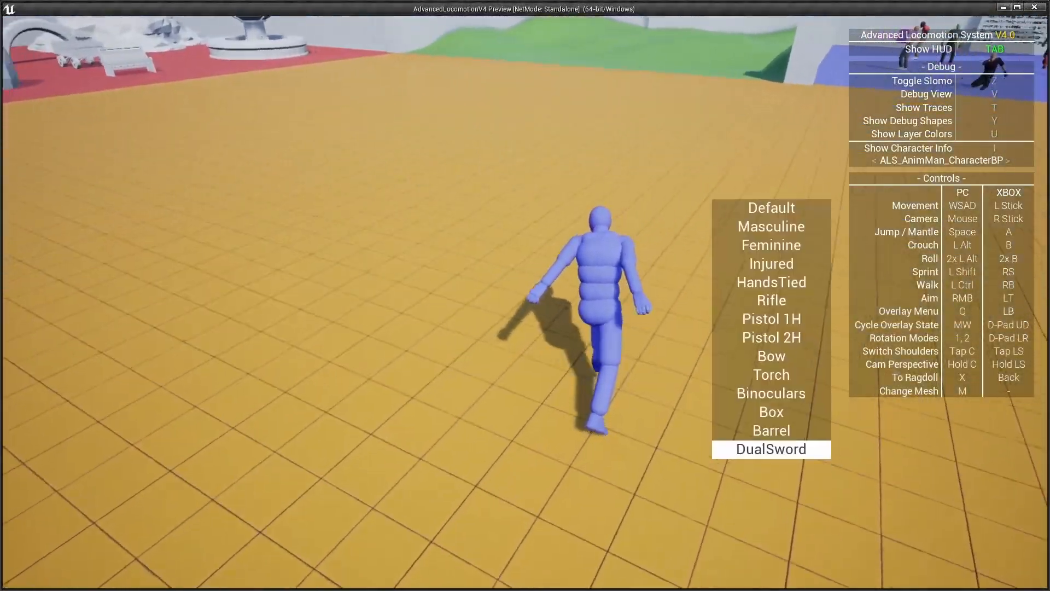
Step: Run the DualSword character around the level and jump onto the stacked blocks to test mantling in play
{"action": "scroll", "coordinate": [771, 328], "scroll_direction": "up", "scroll_amount": 1}
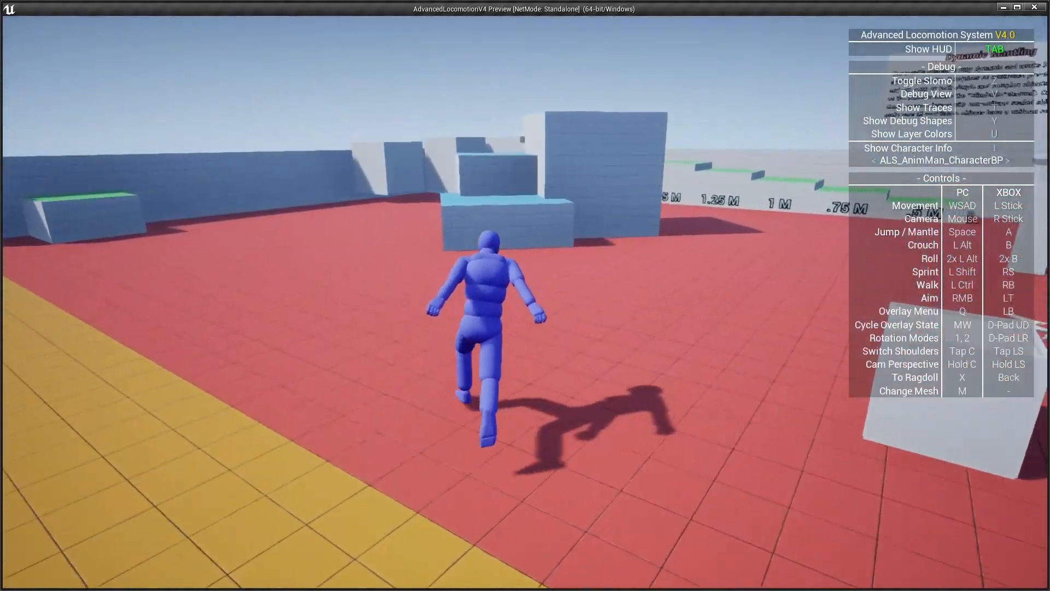
{"action": "key", "text": "space"}
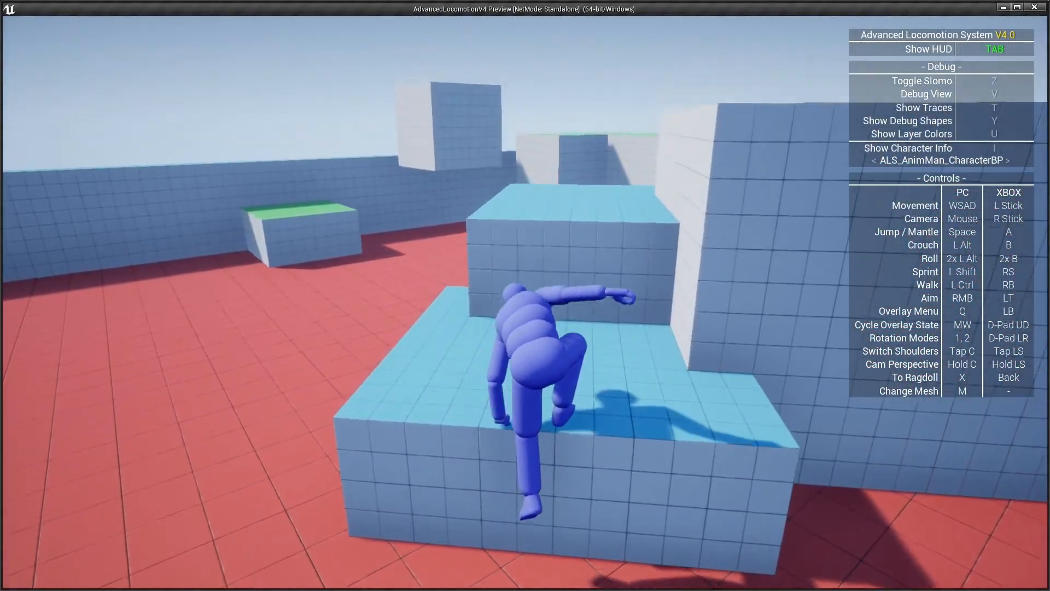
{"action": "key", "text": "space"}
{"action": "key", "text": "space"}
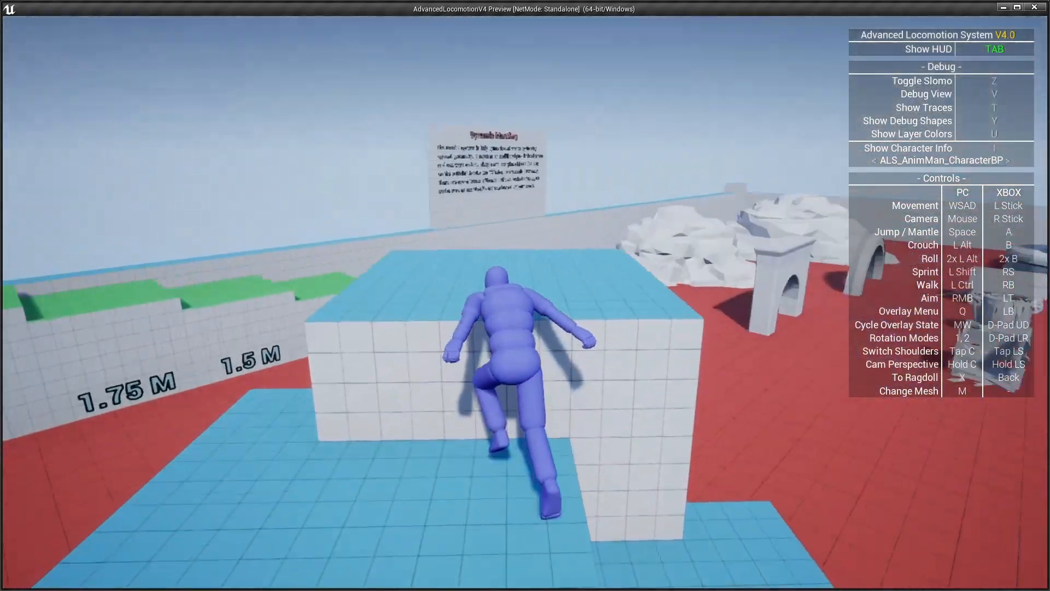
{"action": "key", "text": "space"}
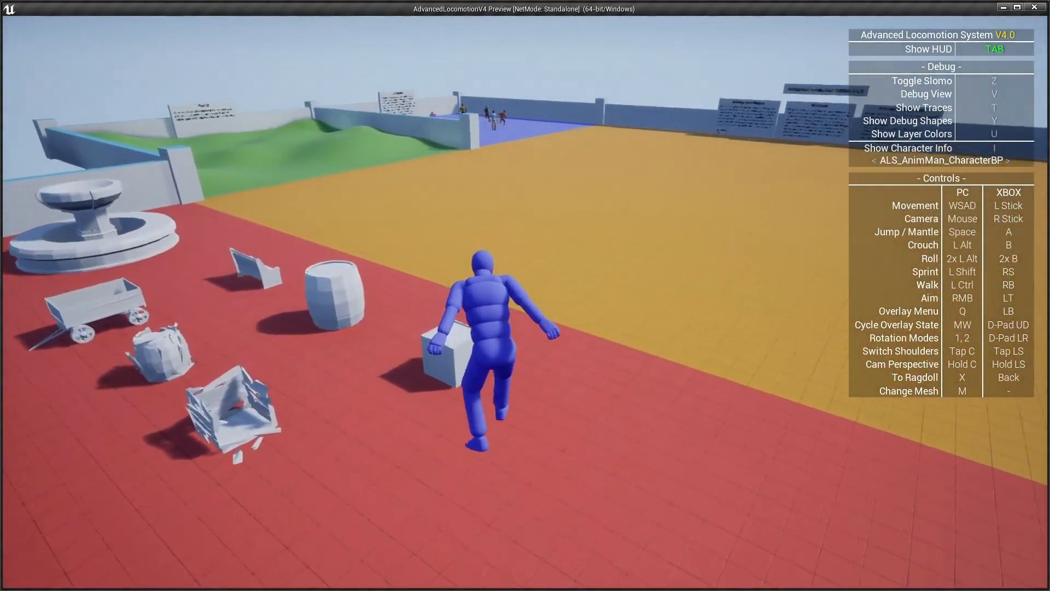